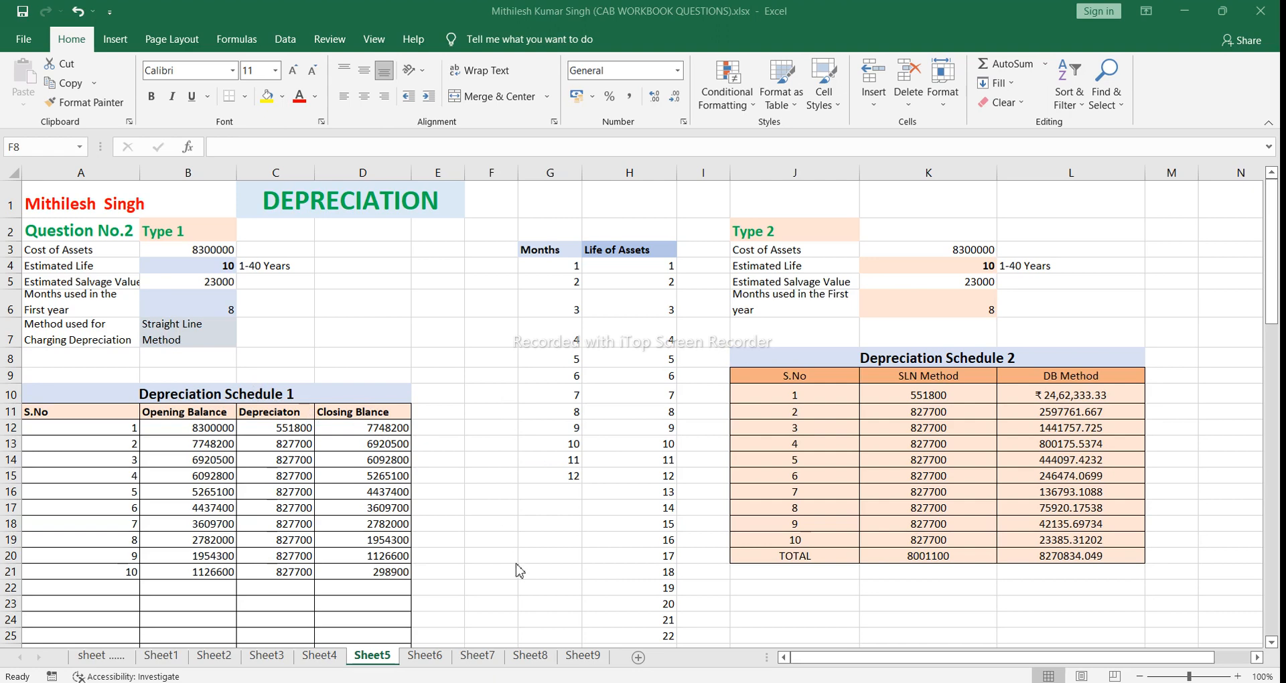
Step: Switch to the Book2.xlsx workbook and widen columns B and A to fit the depreciation table's contents
{"action": "mouse_move", "coordinate": [594, 682]}
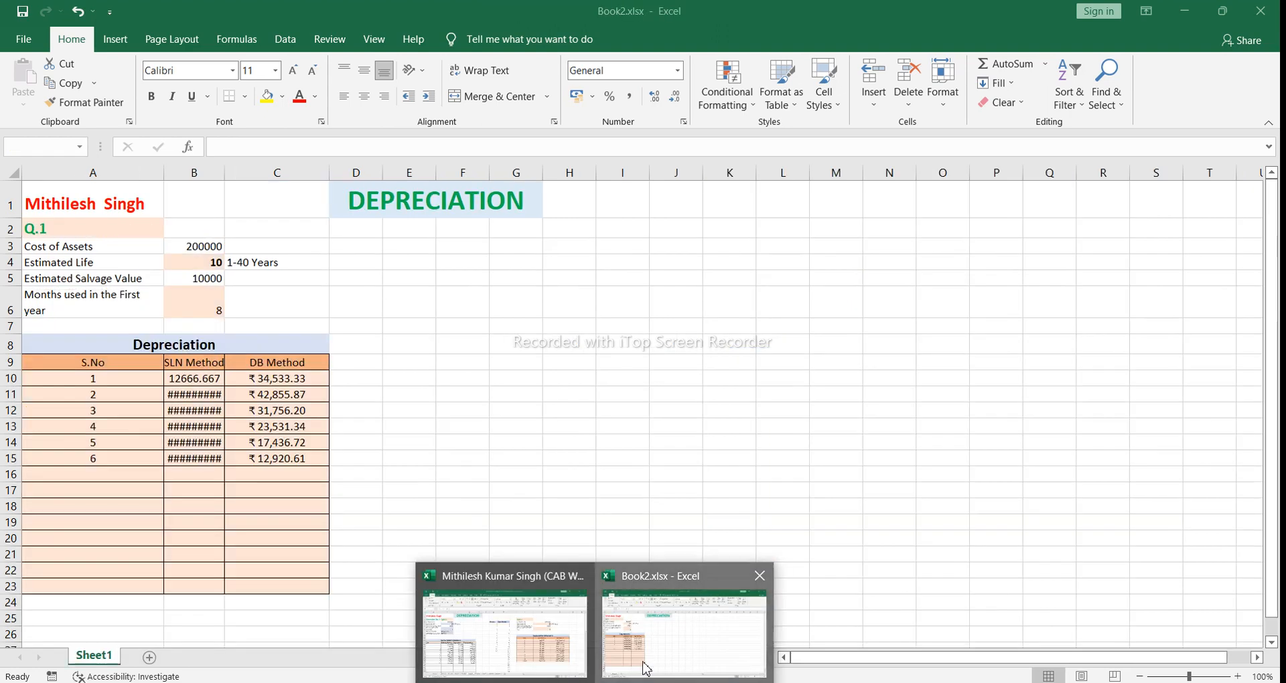
{"action": "left_click", "coordinate": [645, 668]}
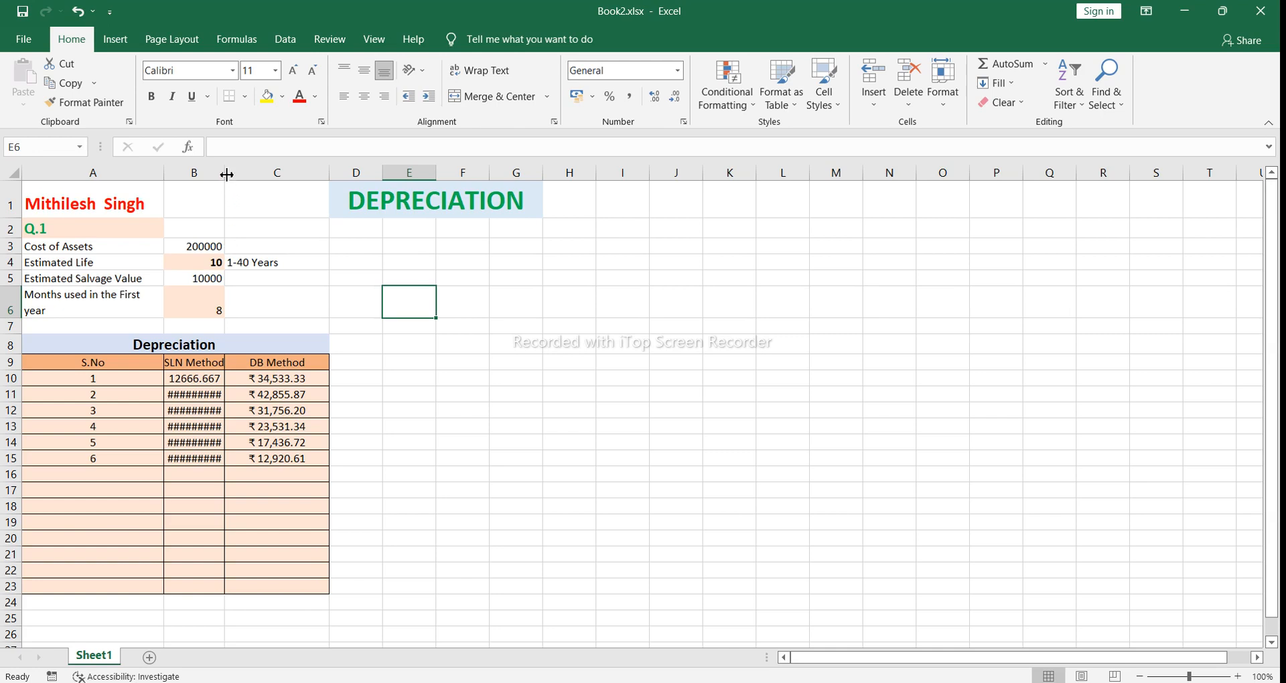
{"action": "left_click_drag", "start_coordinate": [227, 174], "coordinate": [270, 174]}
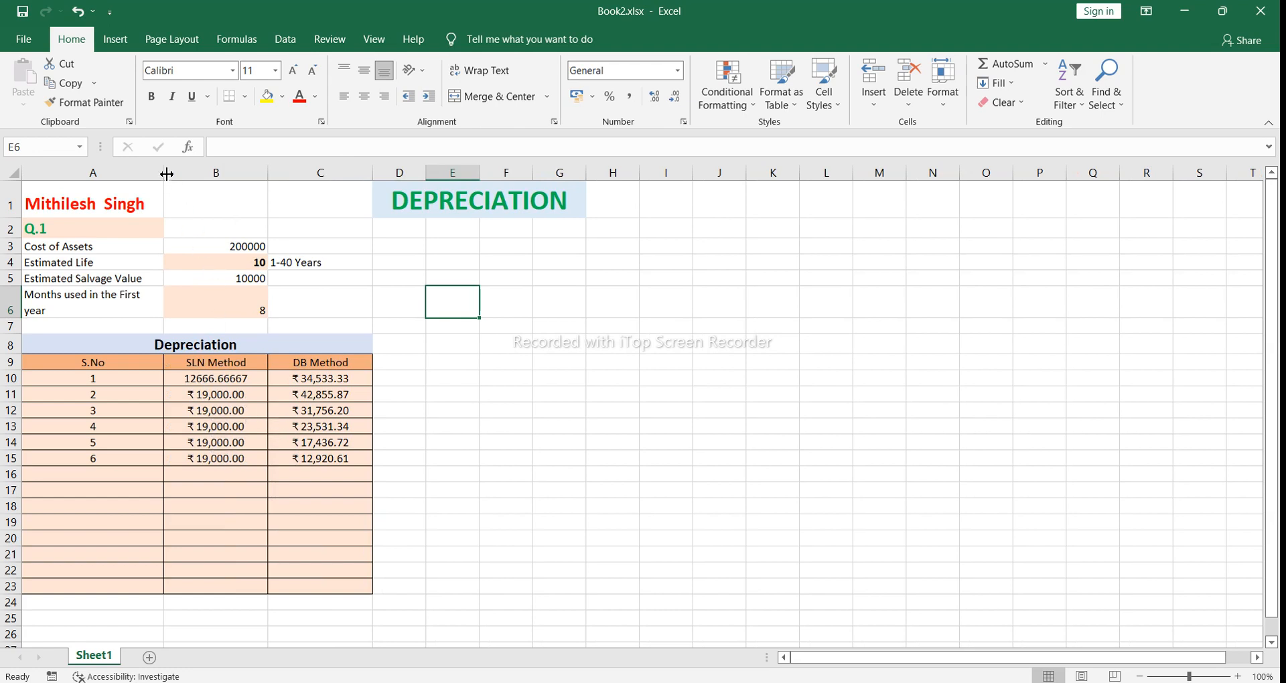
{"action": "left_click_drag", "start_coordinate": [165, 170], "coordinate": [176, 170]}
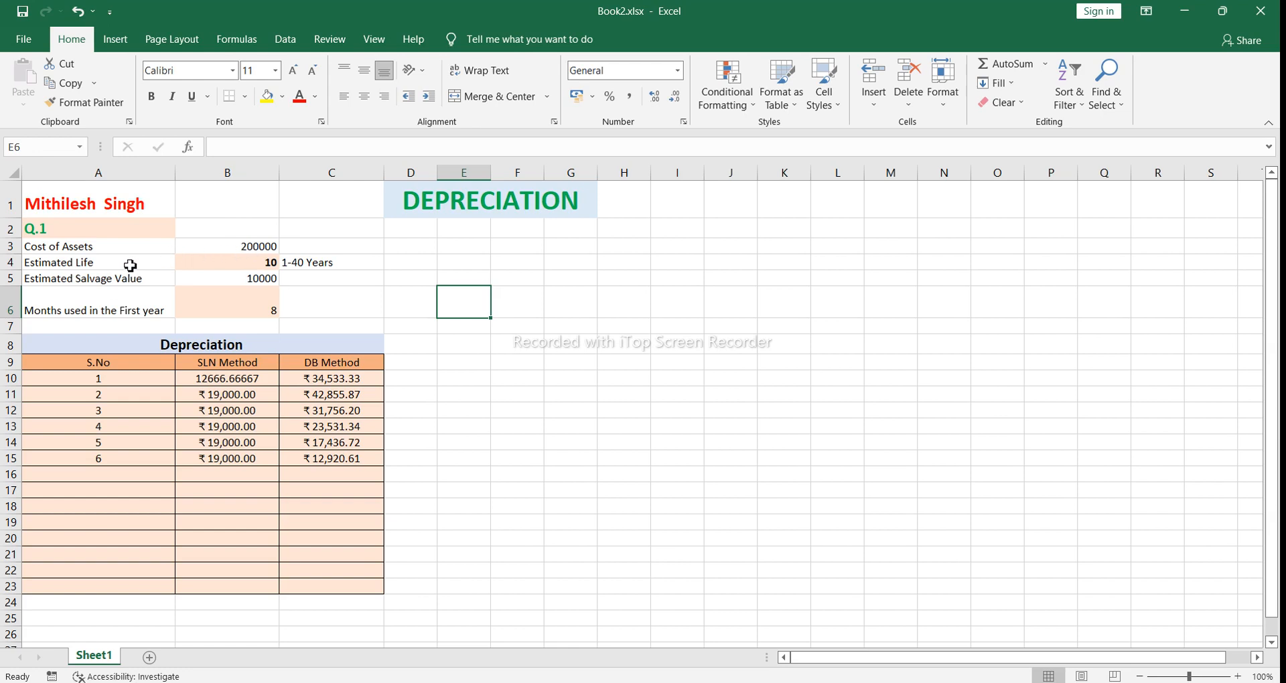
Step: Examine the estimated life and salvage value inputs and the year 1 SLN formula in cell B10
{"action": "left_click", "coordinate": [211, 268]}
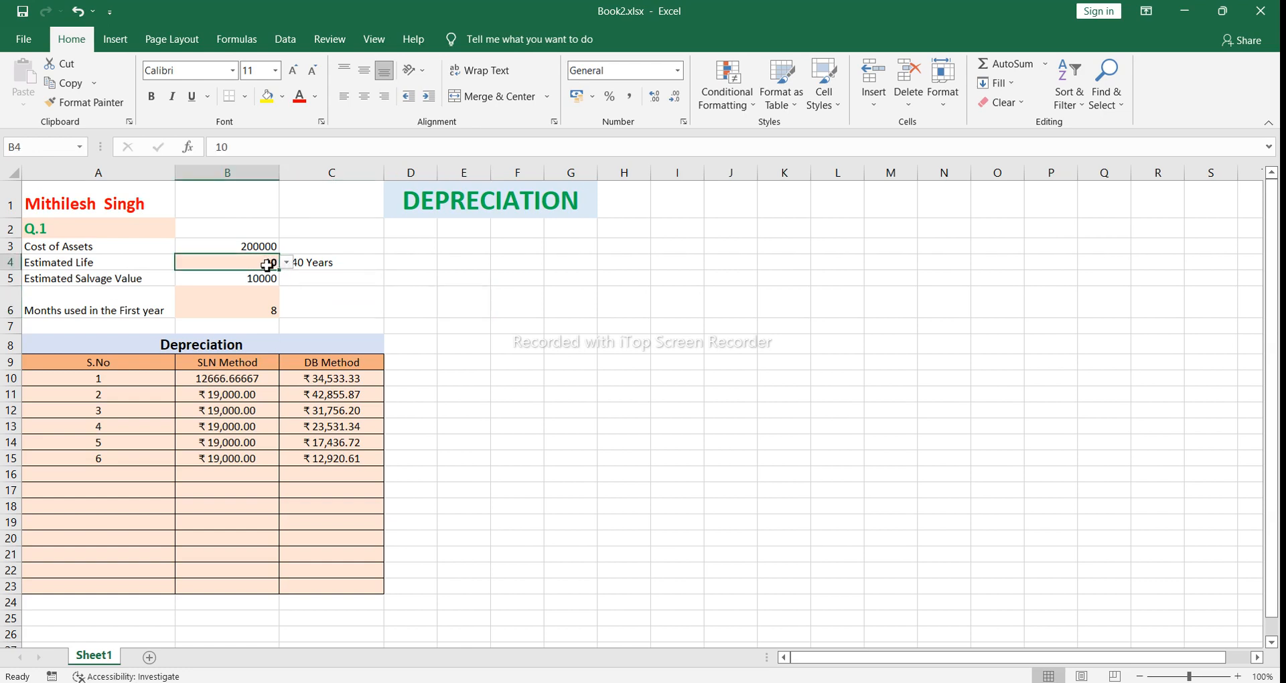
{"action": "left_click_drag", "start_coordinate": [252, 261], "coordinate": [161, 267]}
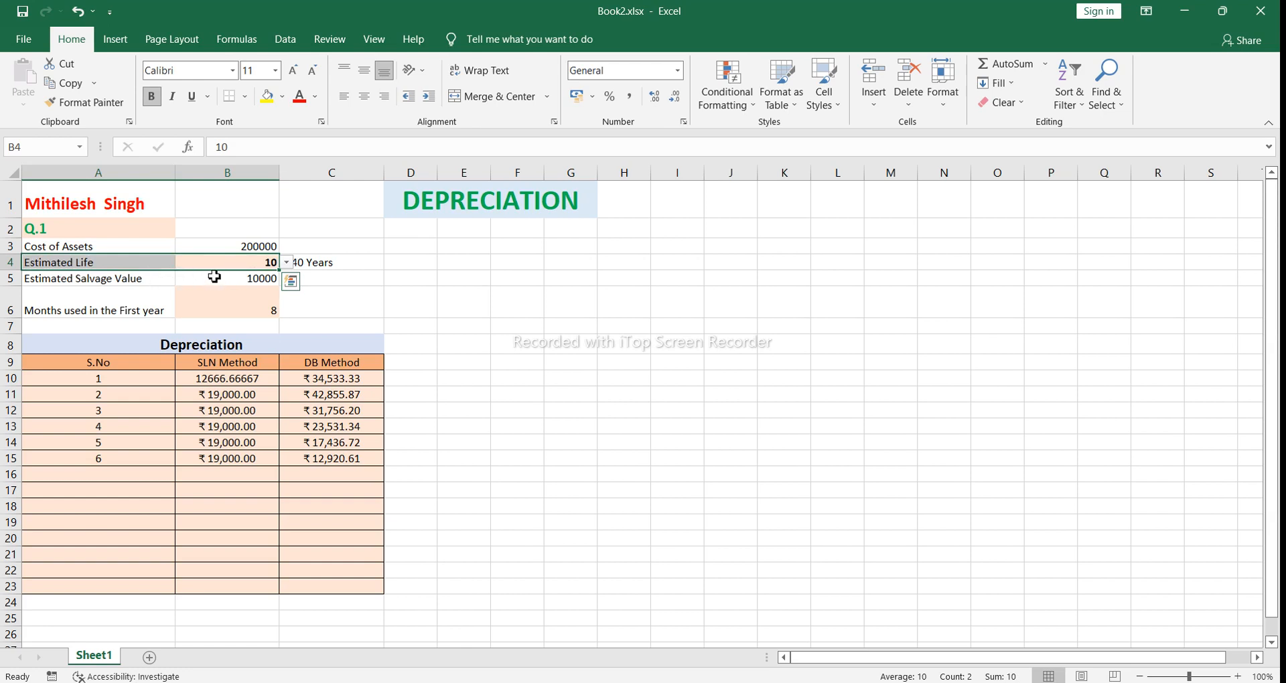
{"action": "left_click", "coordinate": [149, 284]}
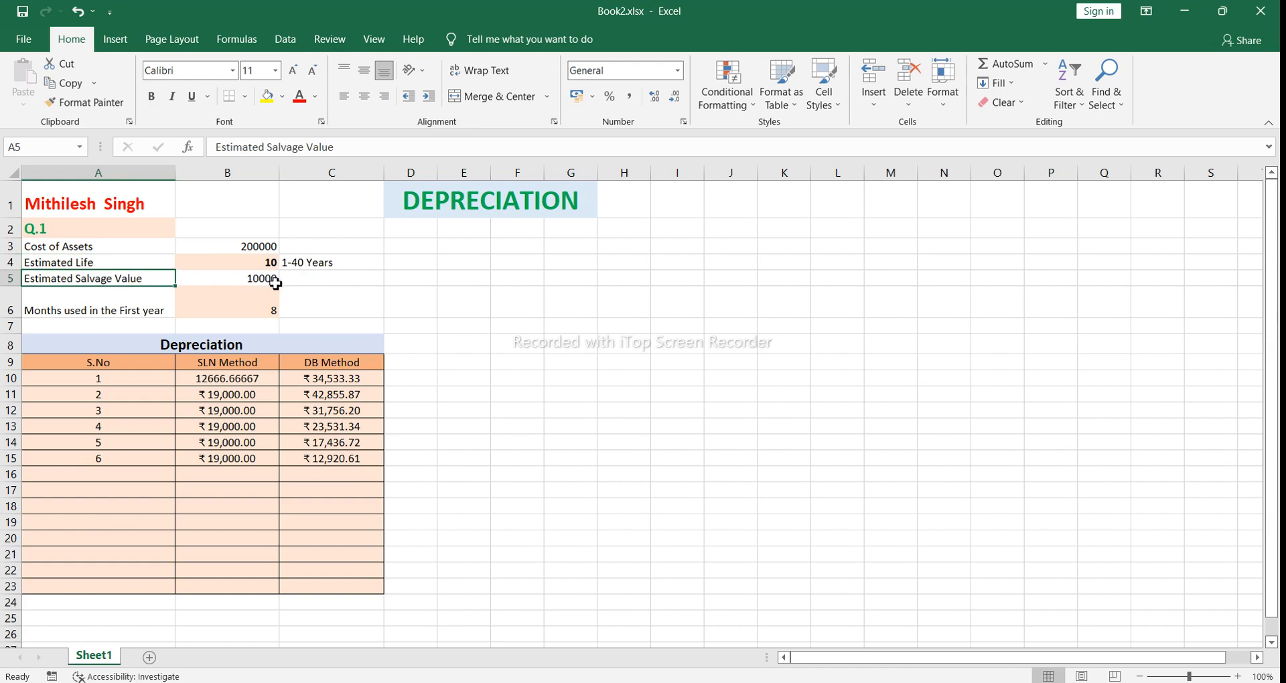
{"action": "left_click", "coordinate": [308, 282]}
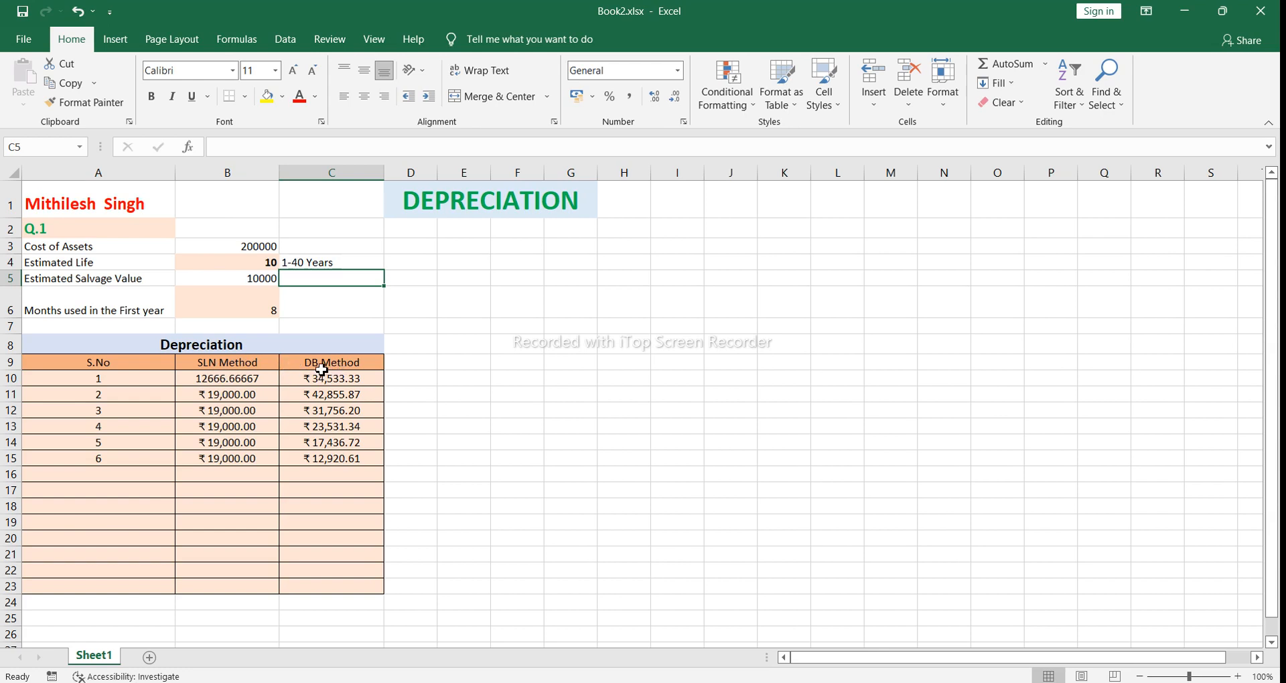
{"action": "left_click", "coordinate": [234, 380]}
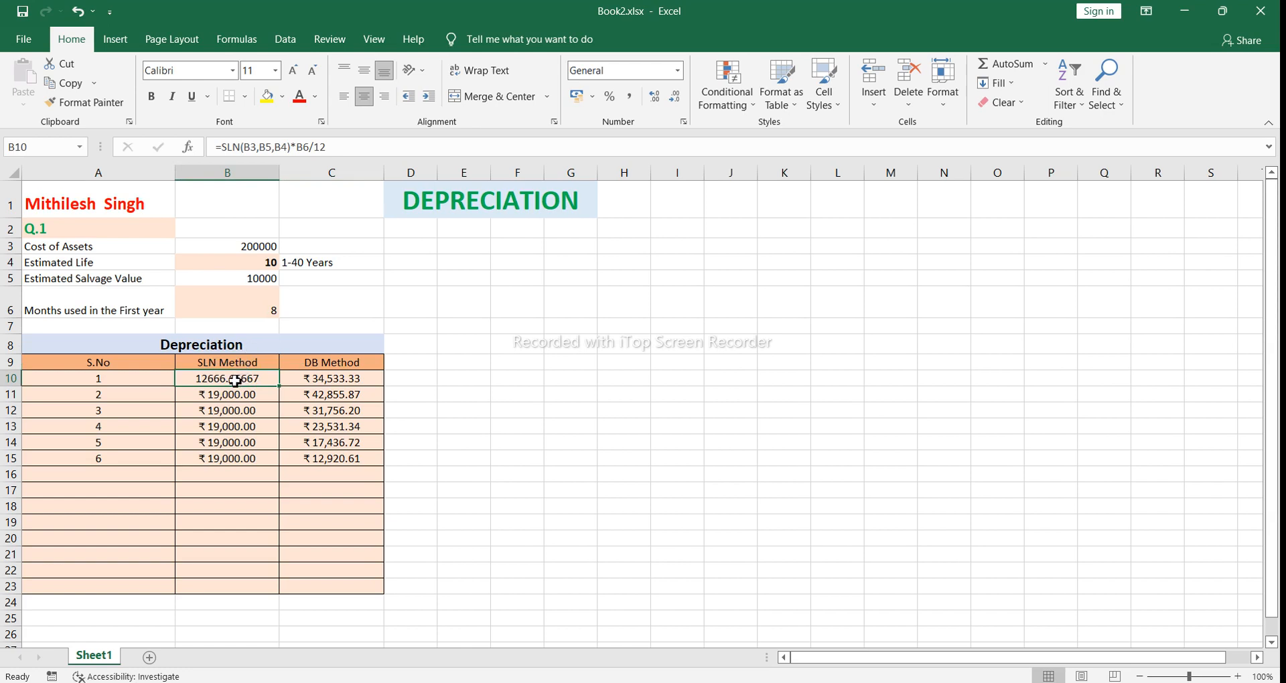
{"action": "double_click", "coordinate": [235, 380]}
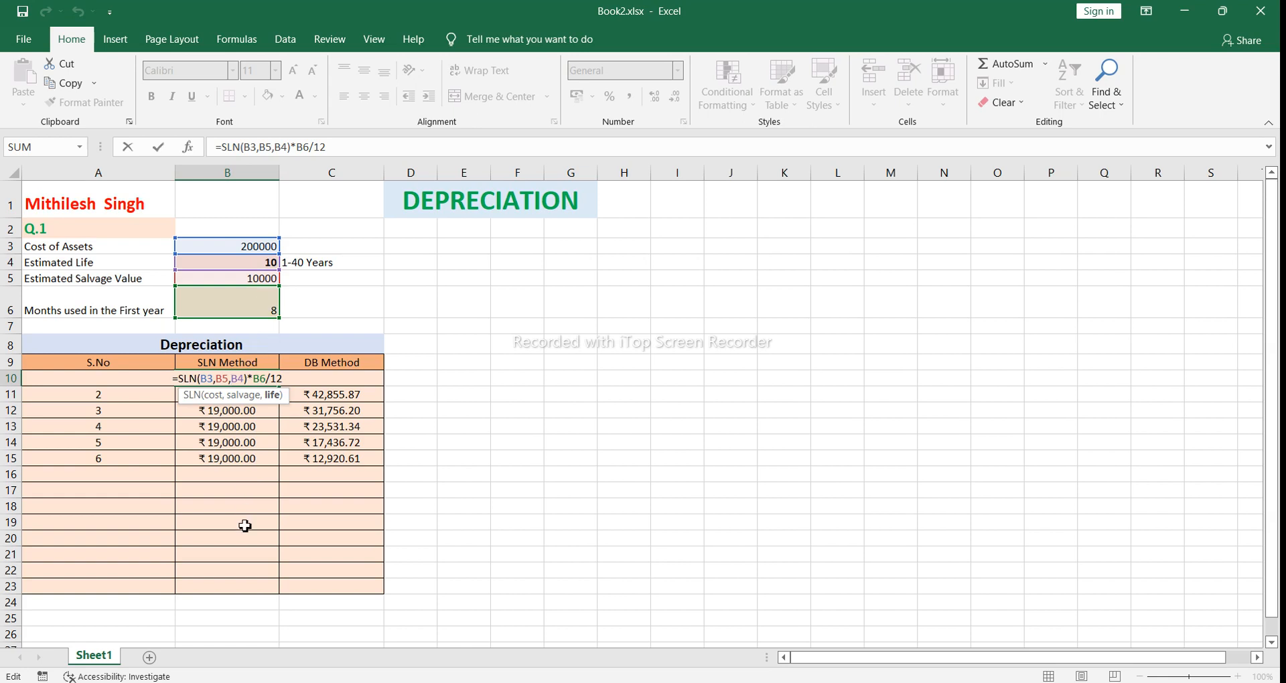
{"action": "left_click", "coordinate": [286, 380]}
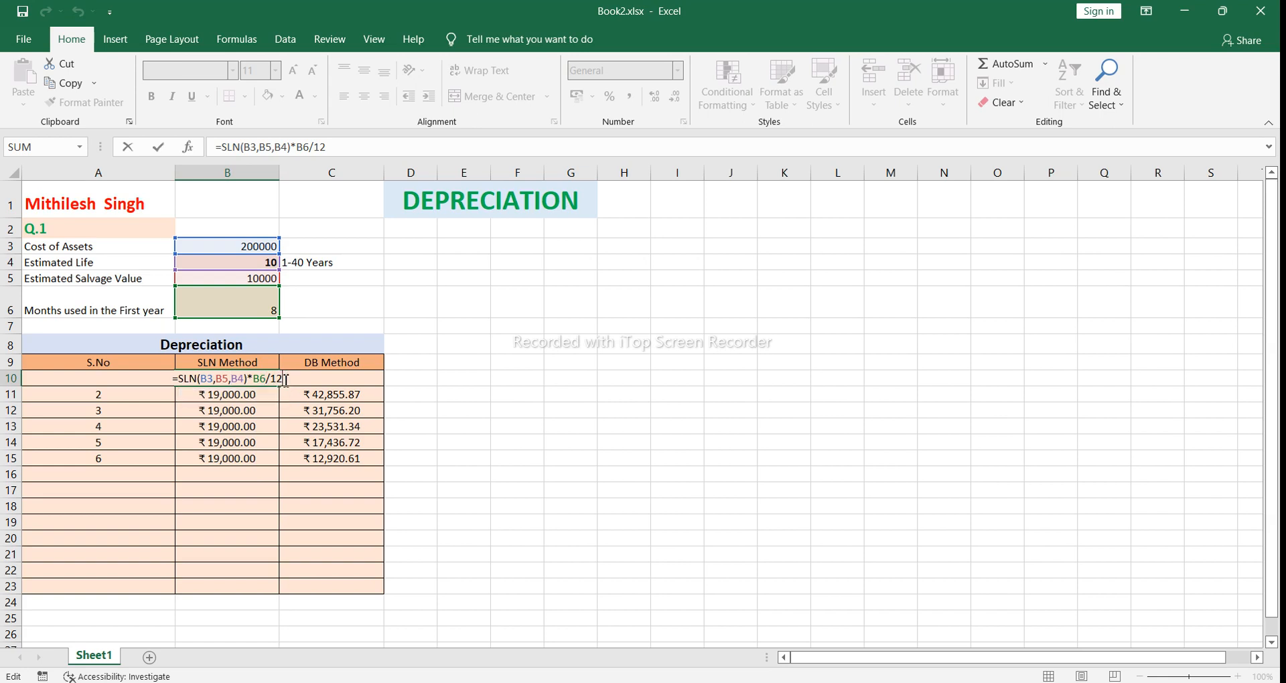
{"action": "key", "text": "Return"}
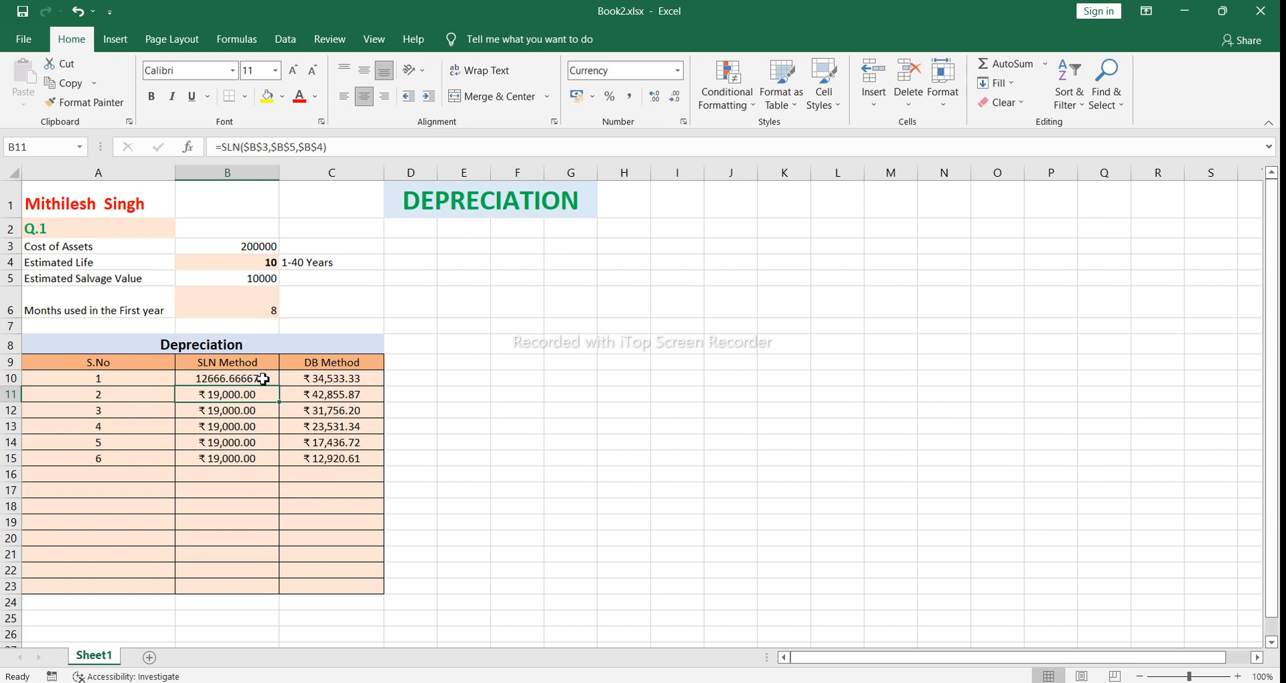
{"action": "type", "text": "+"}
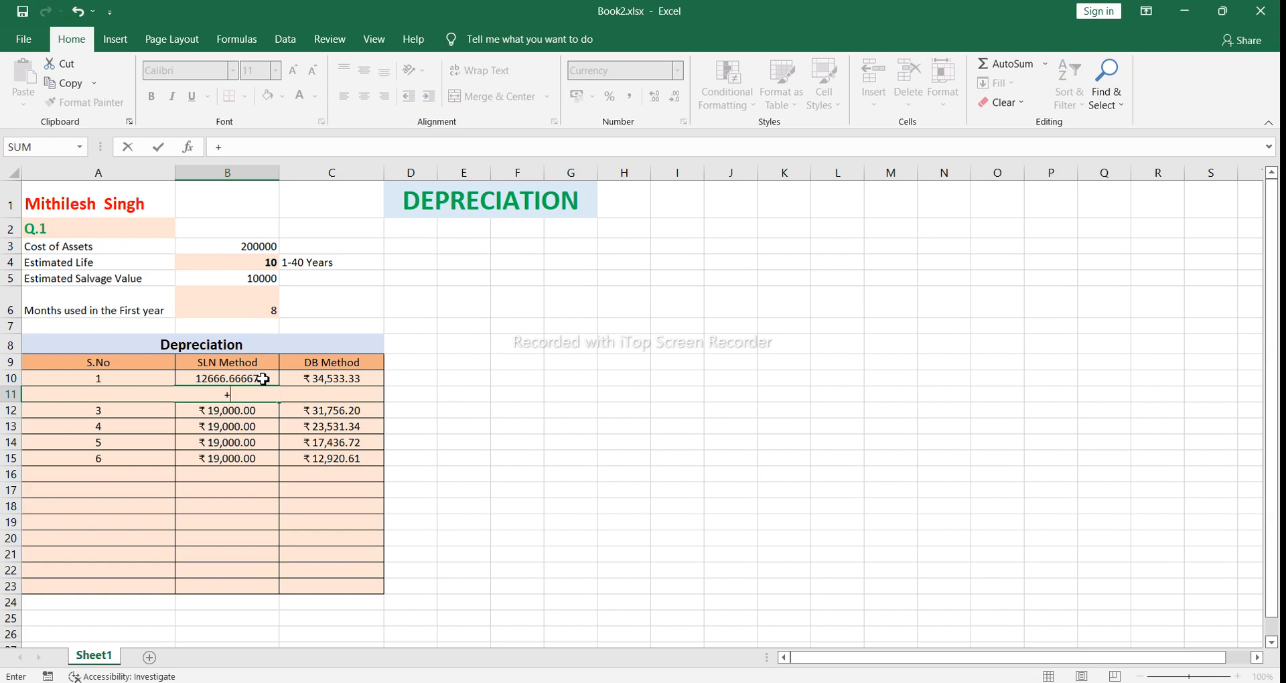
{"action": "key", "text": "BackSpace"}
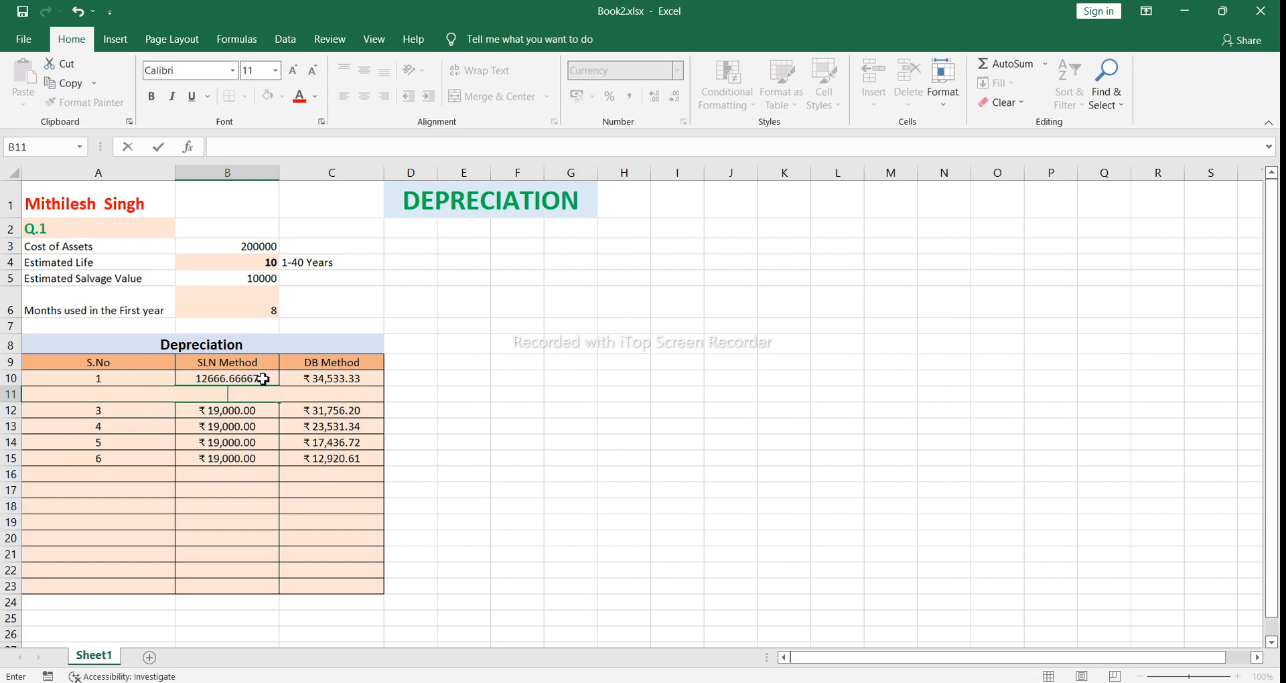
{"action": "left_click", "coordinate": [83, 21]}
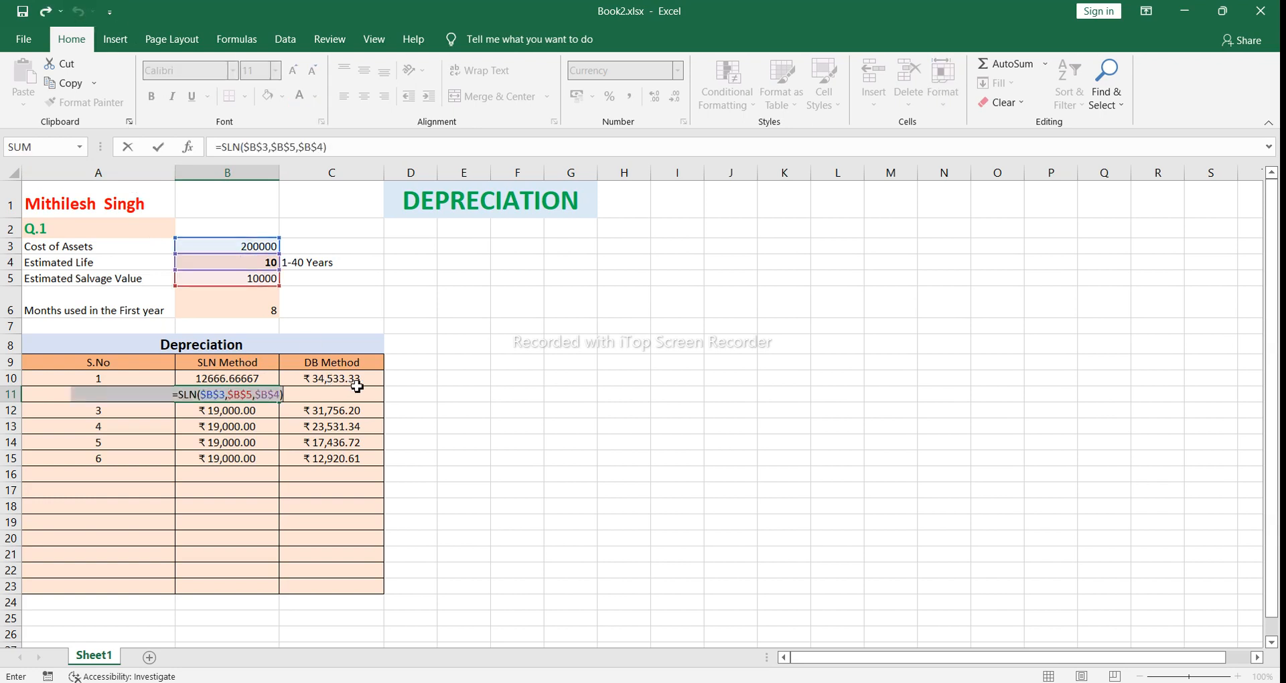
{"action": "key", "text": "Return"}
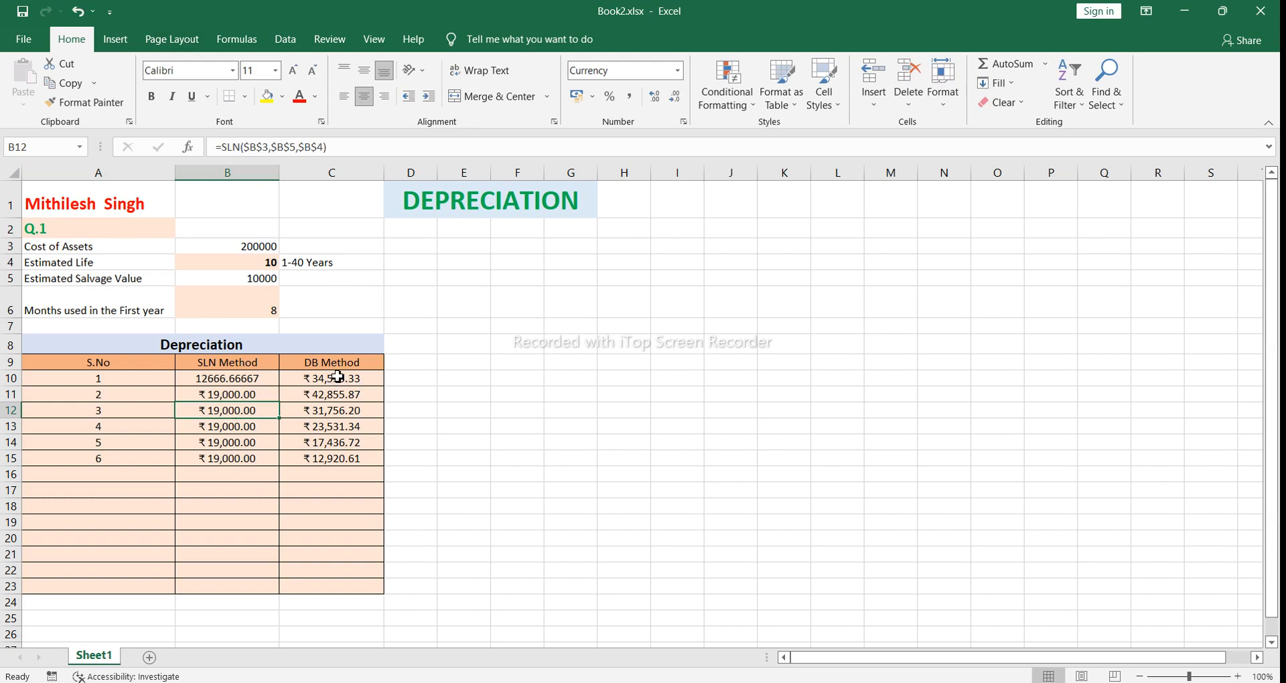
Step: Compare the SLN formulas in B10, B11 and B13, and inspect the absolute references and arguments in B11
{"action": "left_click", "coordinate": [263, 382]}
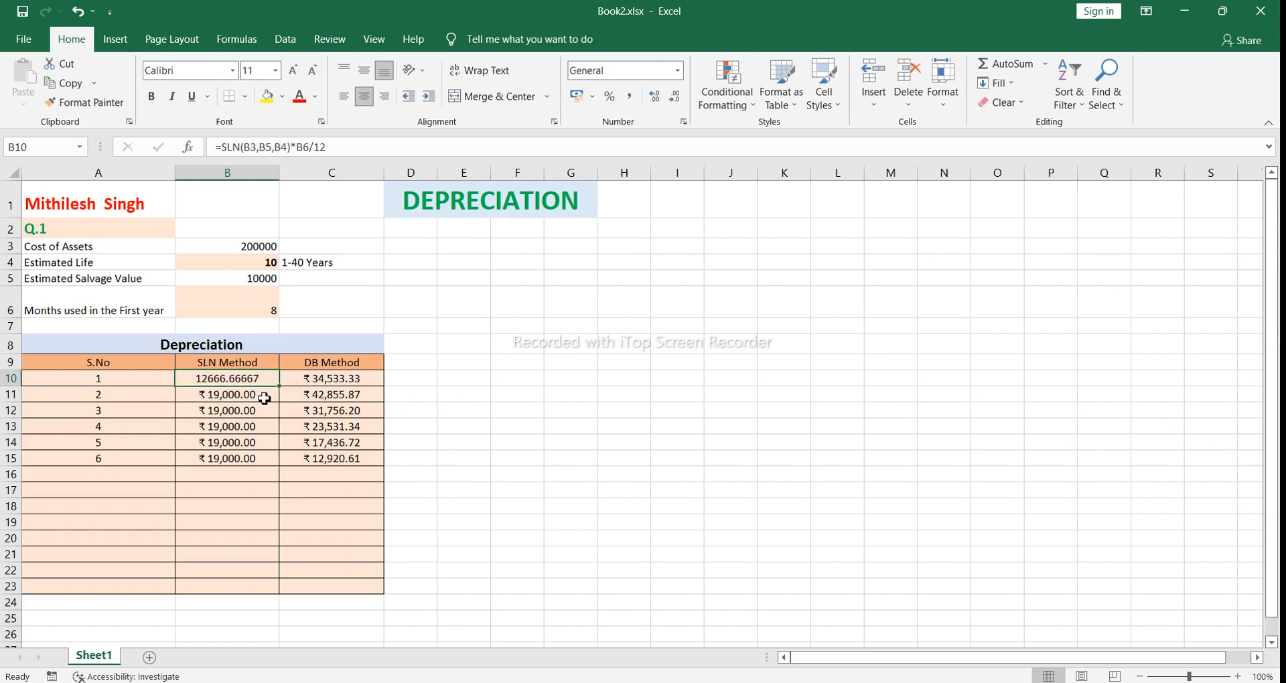
{"action": "left_click", "coordinate": [265, 399]}
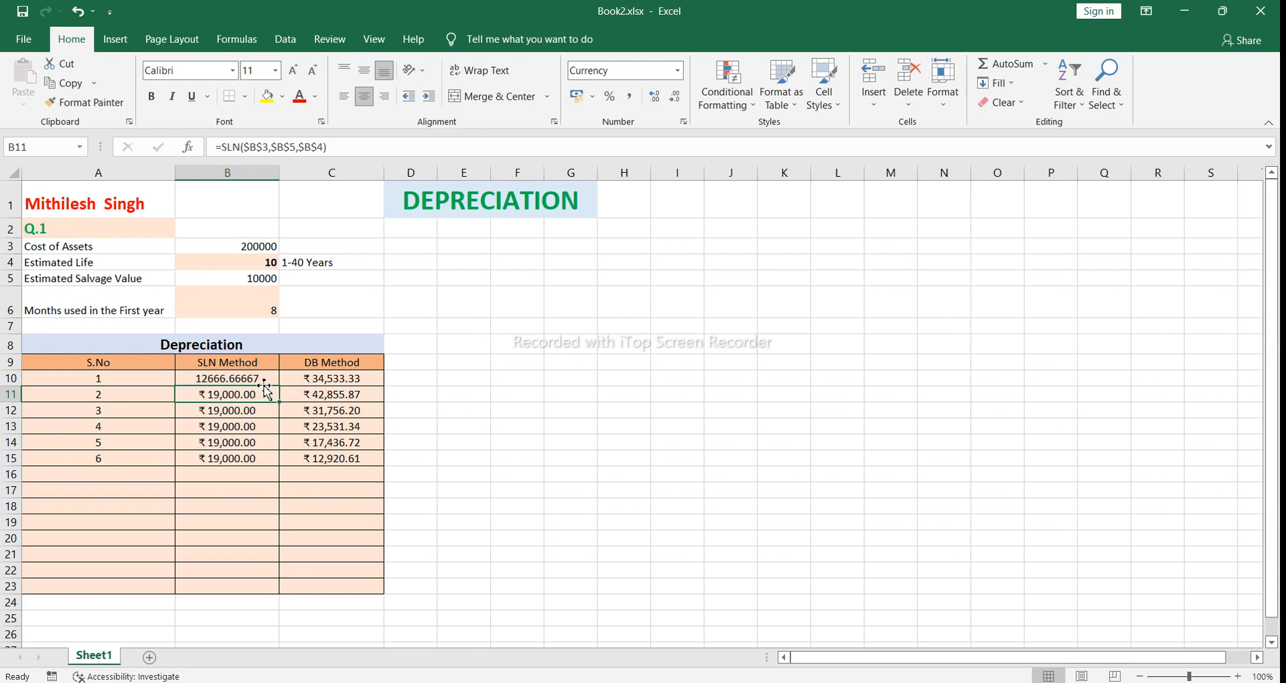
{"action": "left_click", "coordinate": [264, 380]}
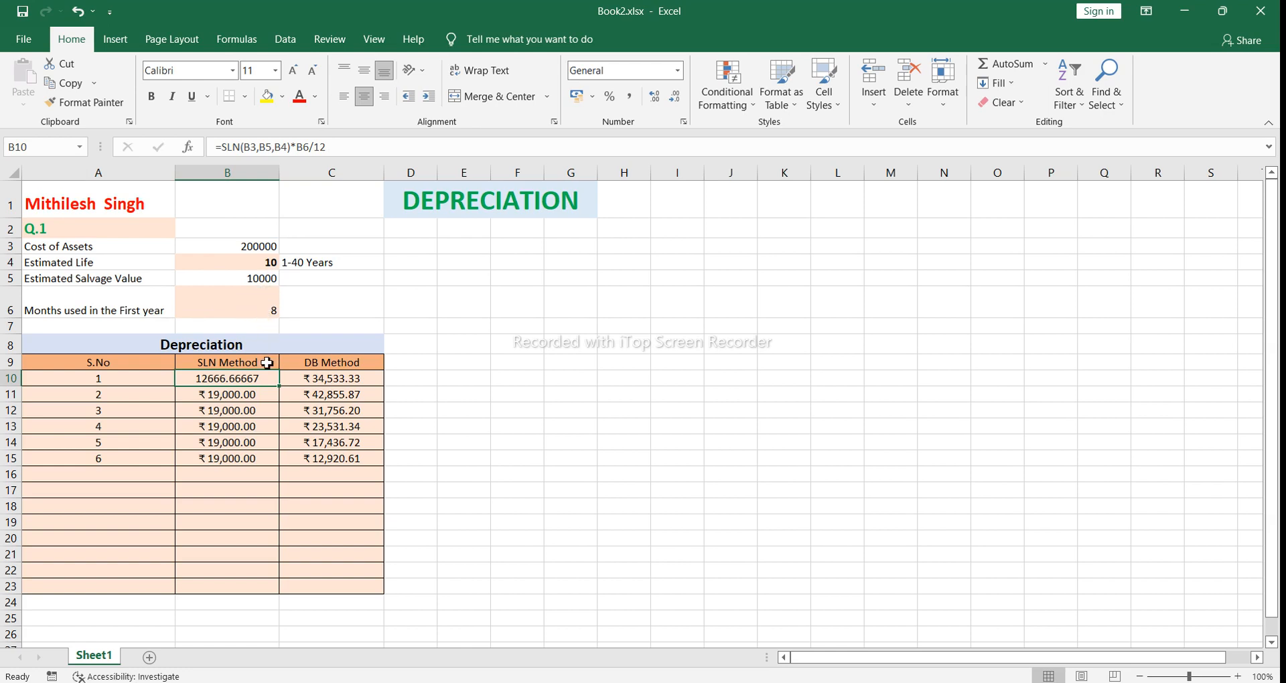
{"action": "left_click", "coordinate": [266, 398]}
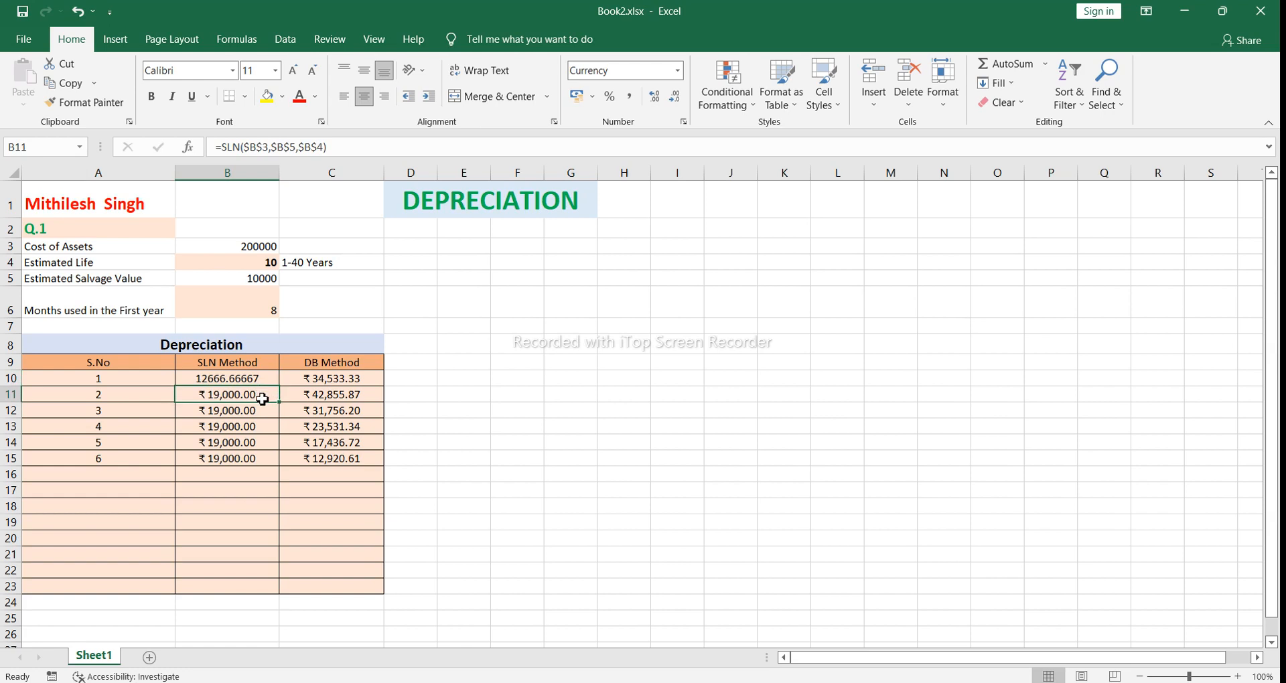
{"action": "left_click", "coordinate": [262, 424]}
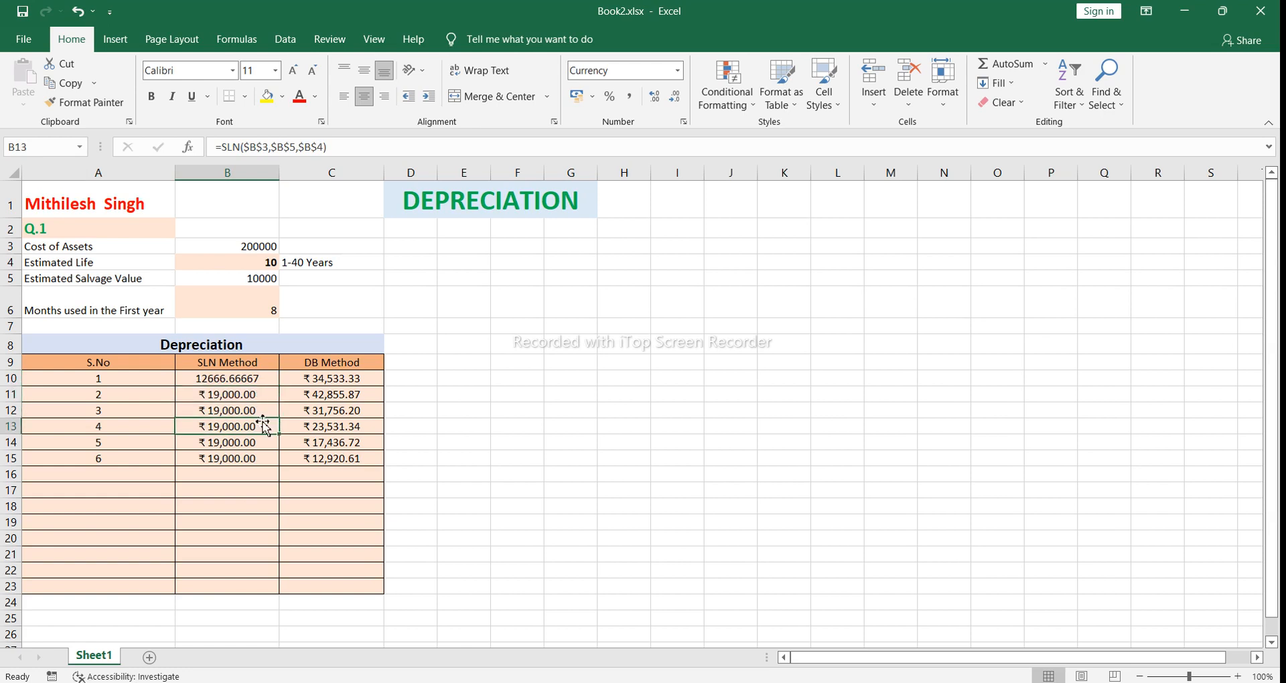
{"action": "left_click", "coordinate": [261, 398]}
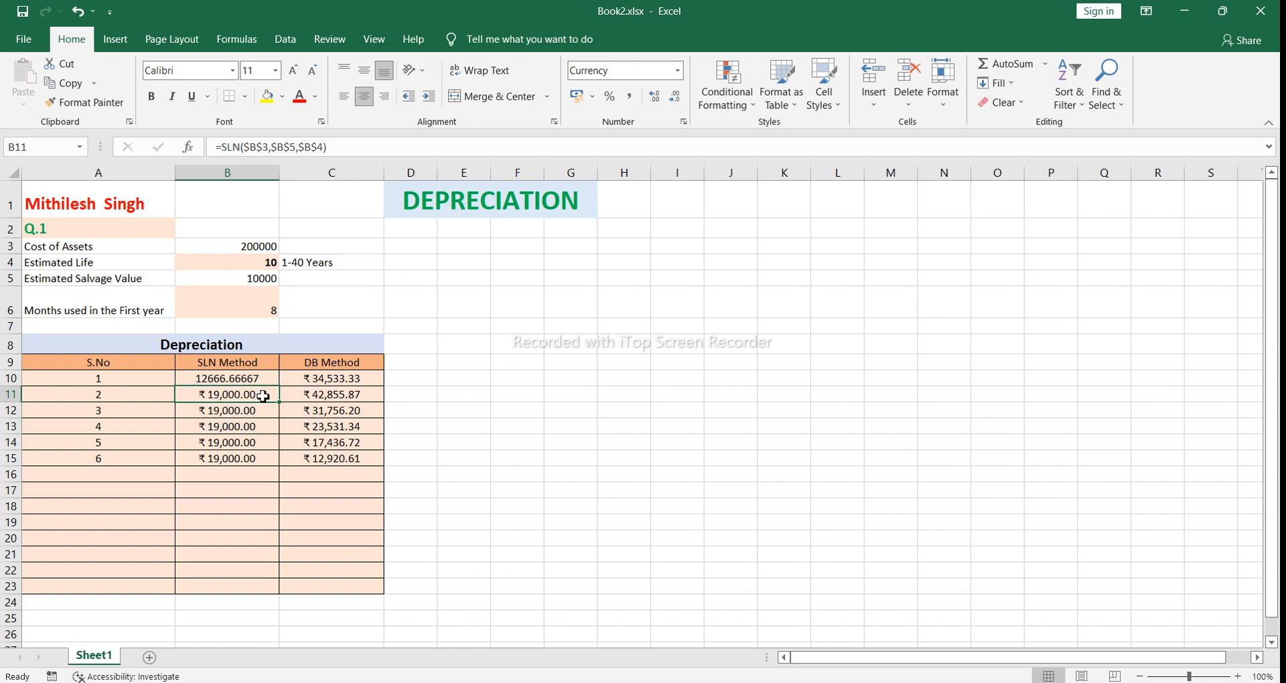
{"action": "double_click", "coordinate": [263, 396]}
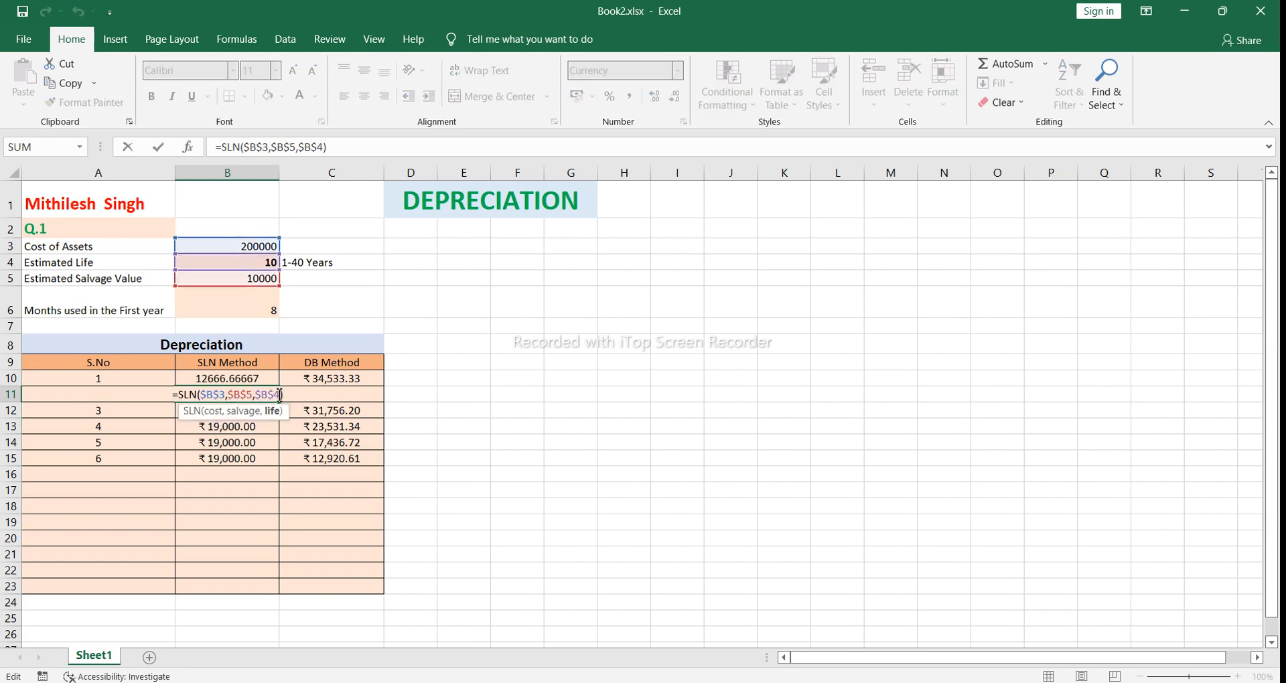
{"action": "left_click", "coordinate": [283, 396]}
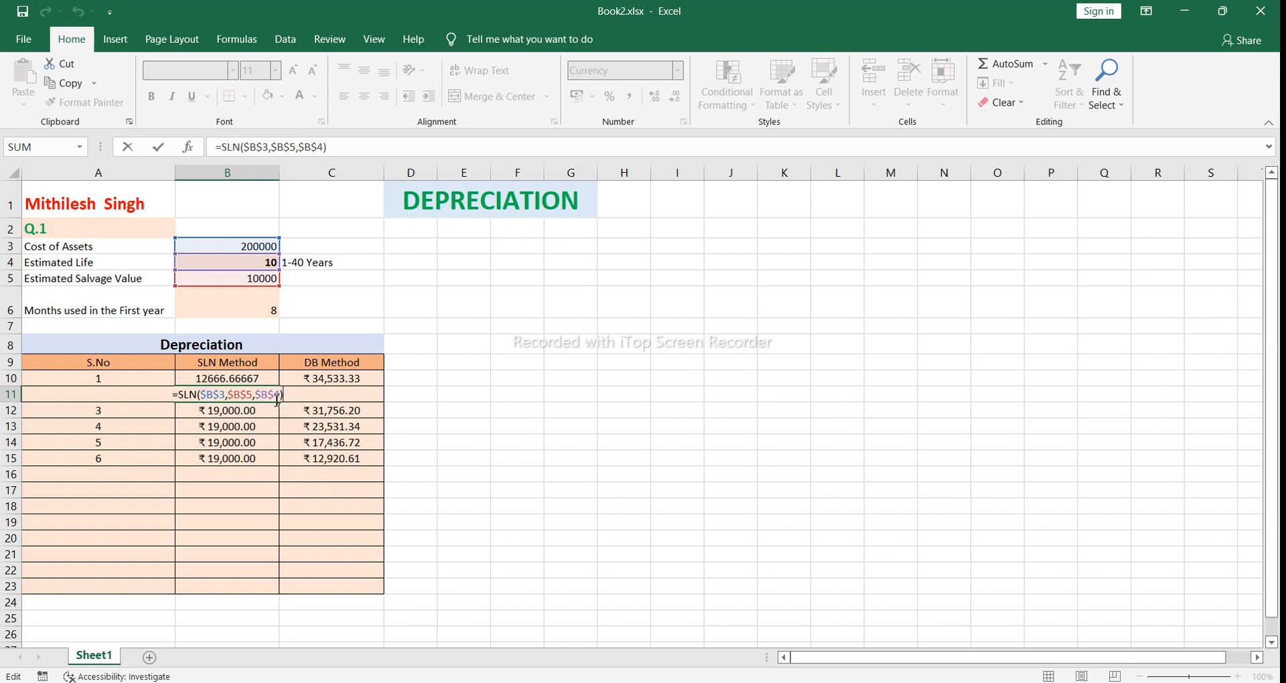
{"action": "left_click", "coordinate": [199, 394]}
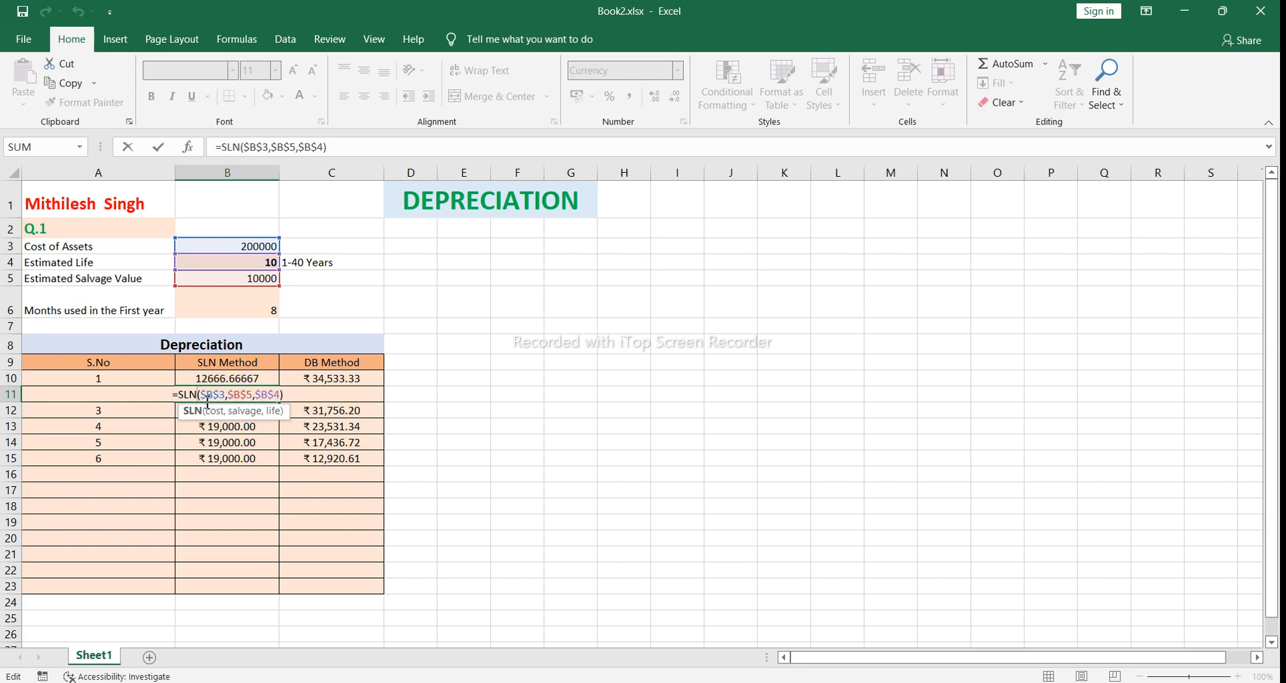
{"action": "left_click", "coordinate": [408, 392]}
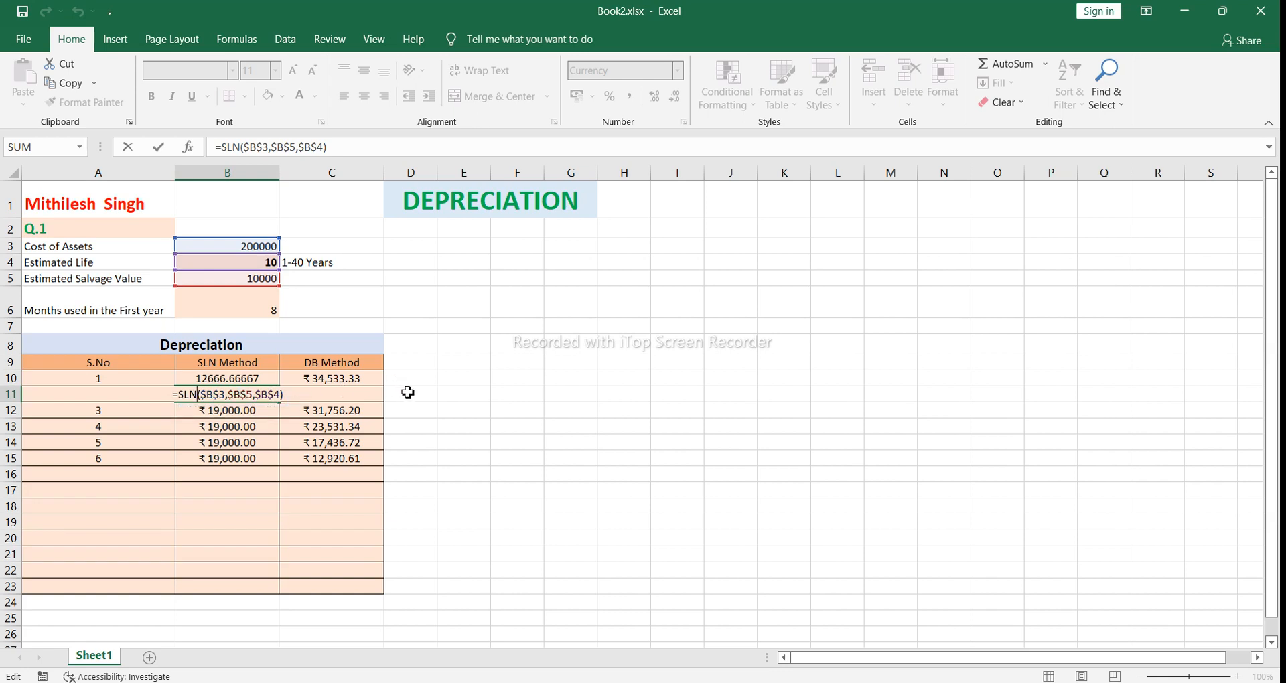
Step: Clear the year 2 SLN cell B11 and begin its formula as =SLN($B$3, with the asset cost as an absolute reference
{"action": "left_click", "coordinate": [257, 399]}
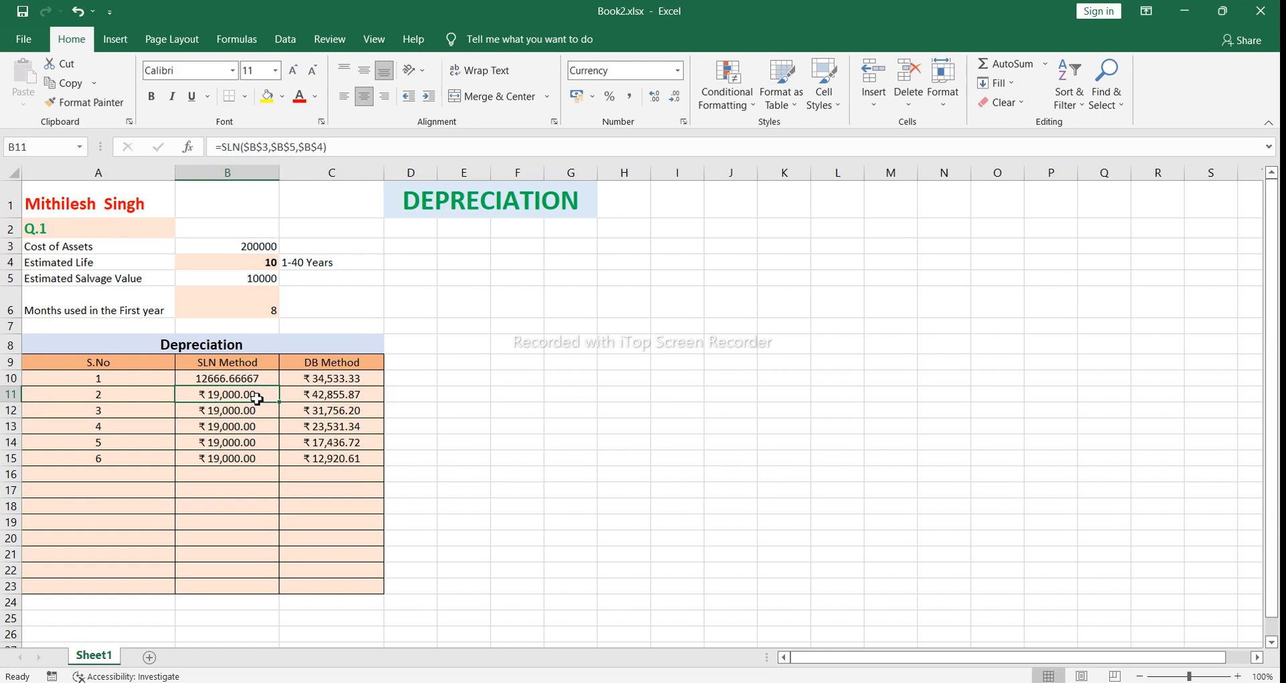
{"action": "key", "text": "Delete"}
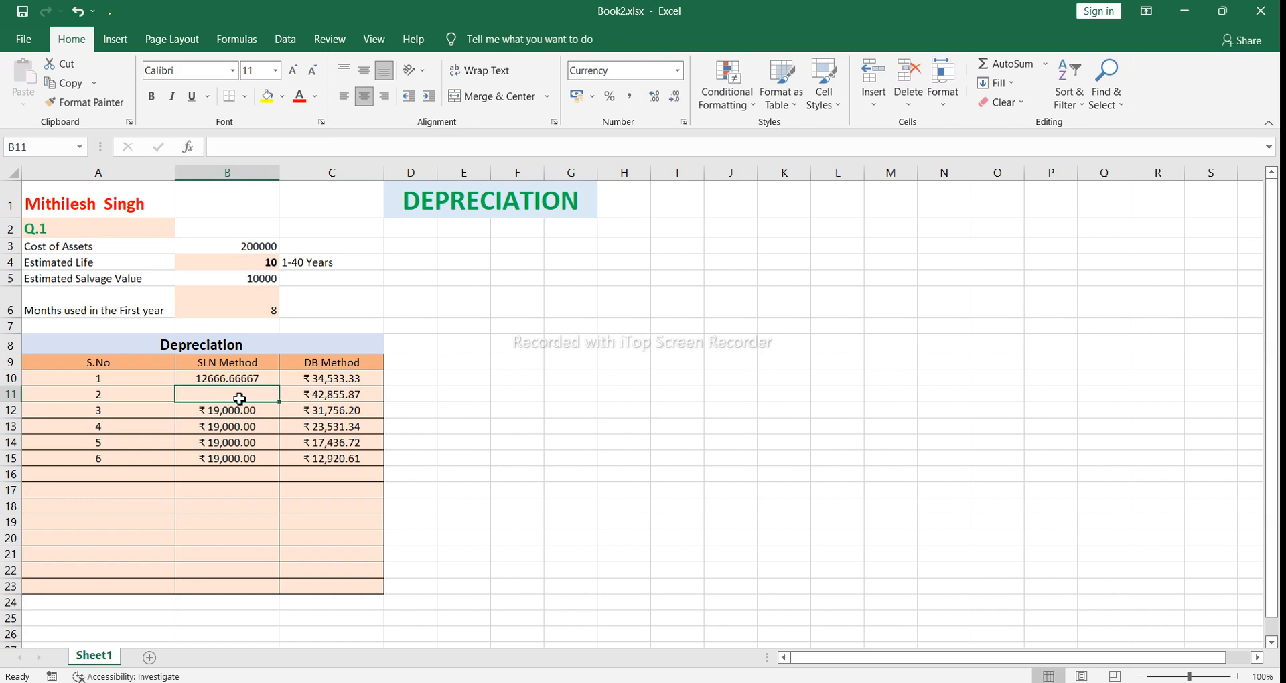
{"action": "type", "text": "="}
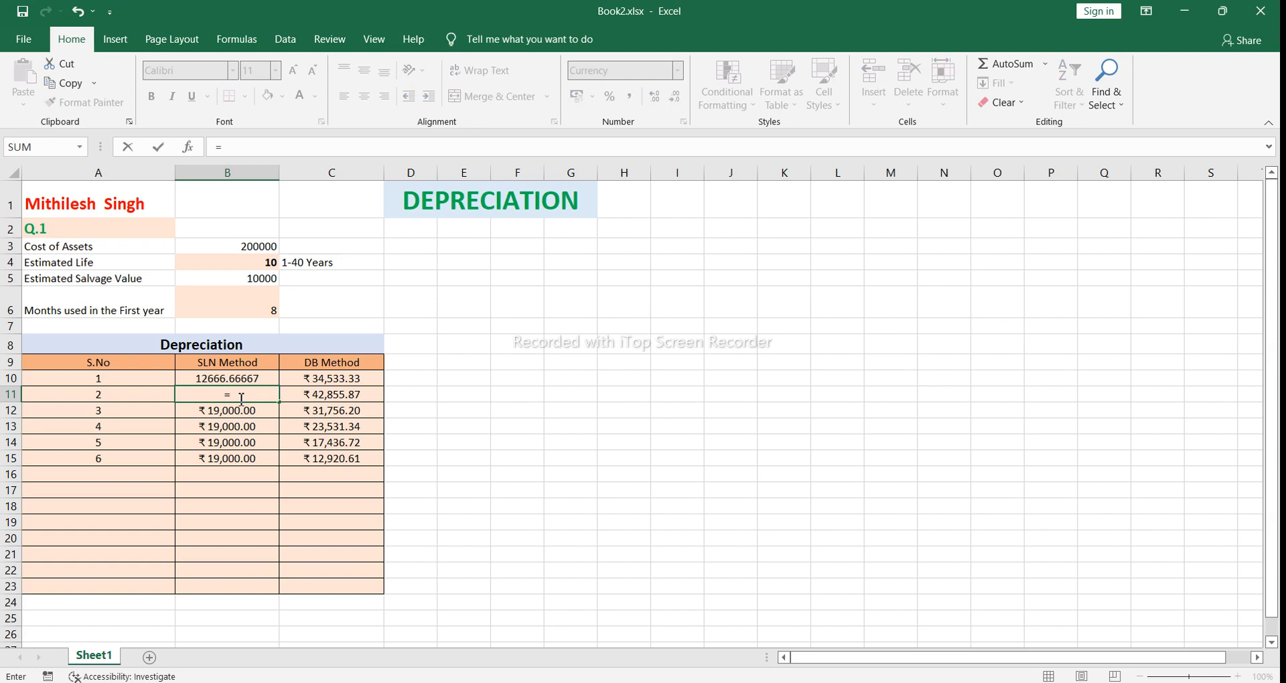
{"action": "type", "text": "sln"}
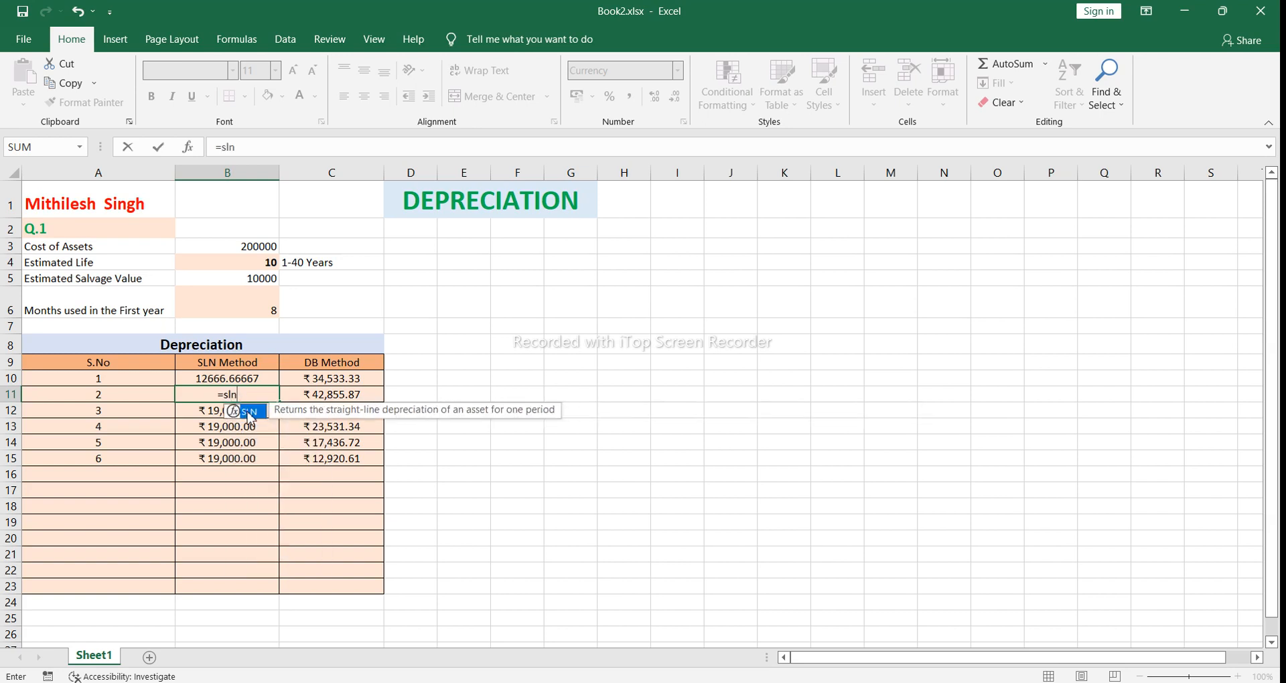
{"action": "double_click", "coordinate": [251, 412]}
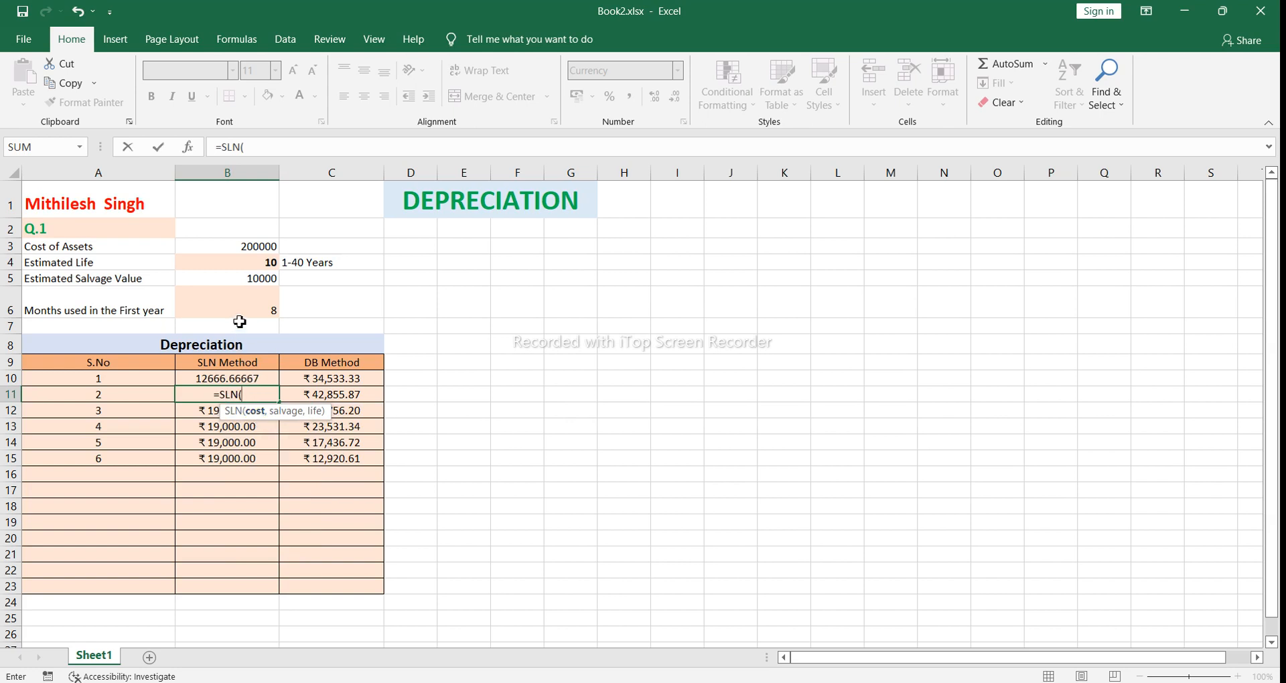
{"action": "left_click", "coordinate": [252, 249]}
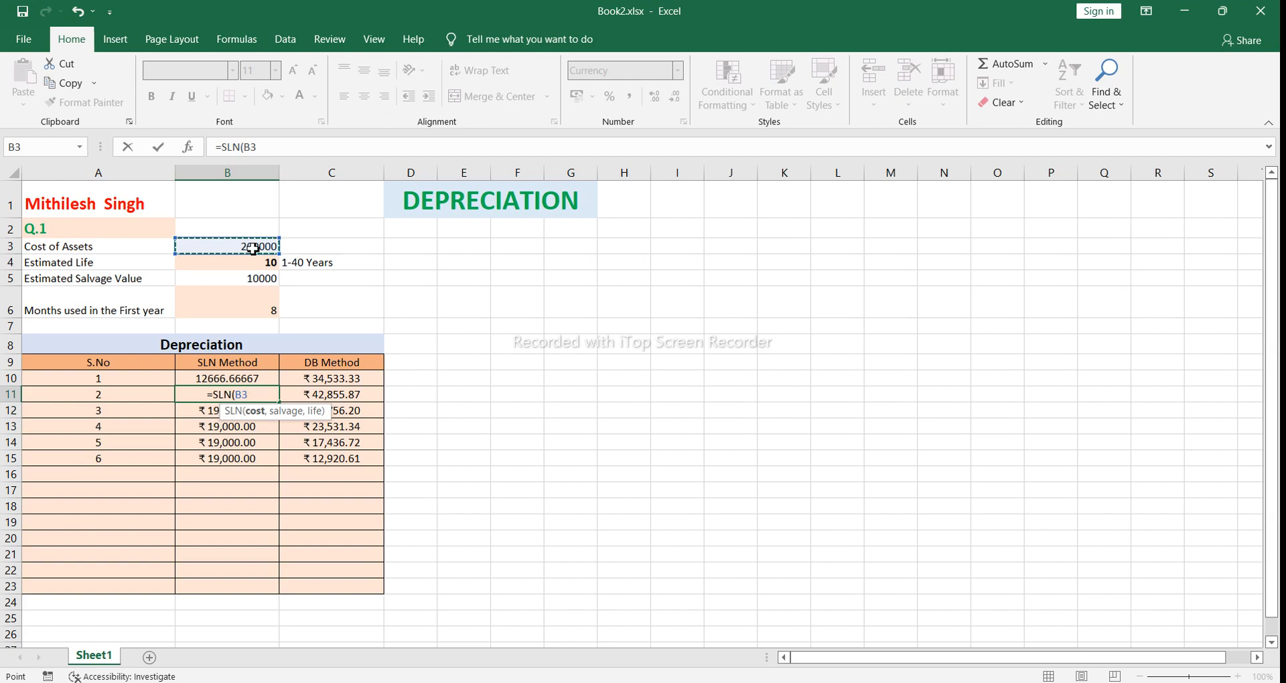
{"action": "key", "text": "F4"}
Step: Switch to the Depreciation.pptx presentation in PowerPoint and view the keyboard layout on slide 5
{"action": "mouse_move", "coordinate": [801, 682]}
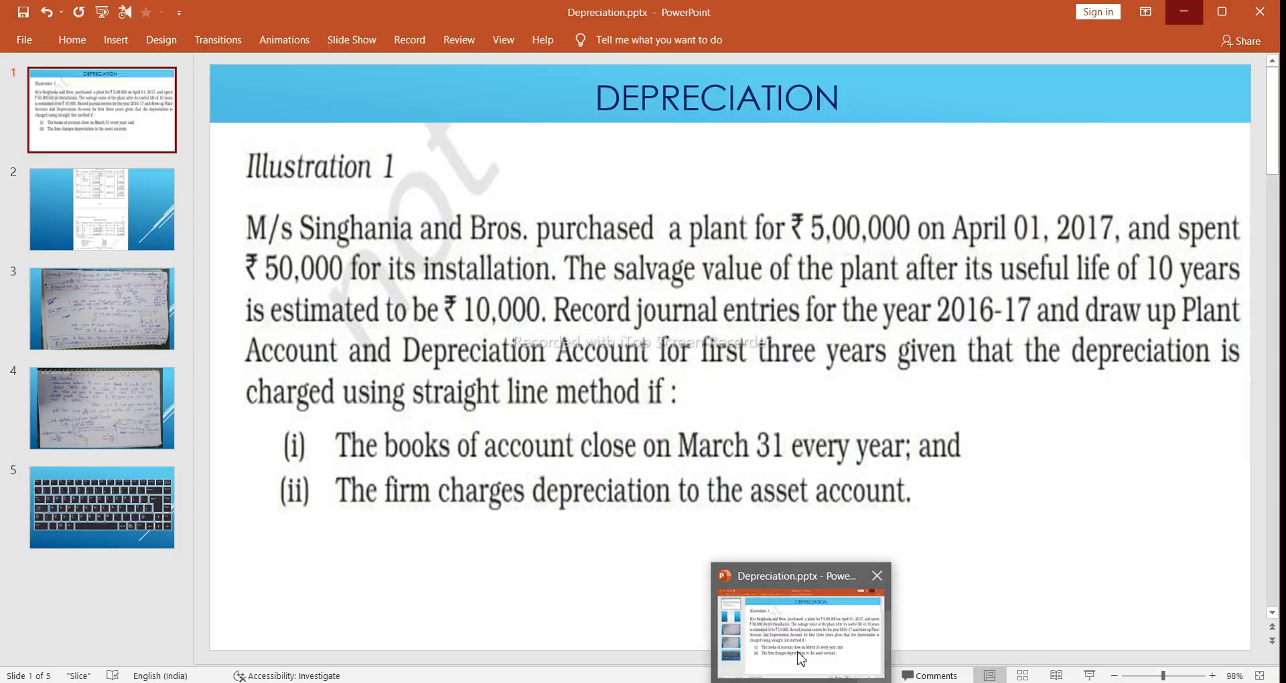
{"action": "left_click", "coordinate": [801, 658]}
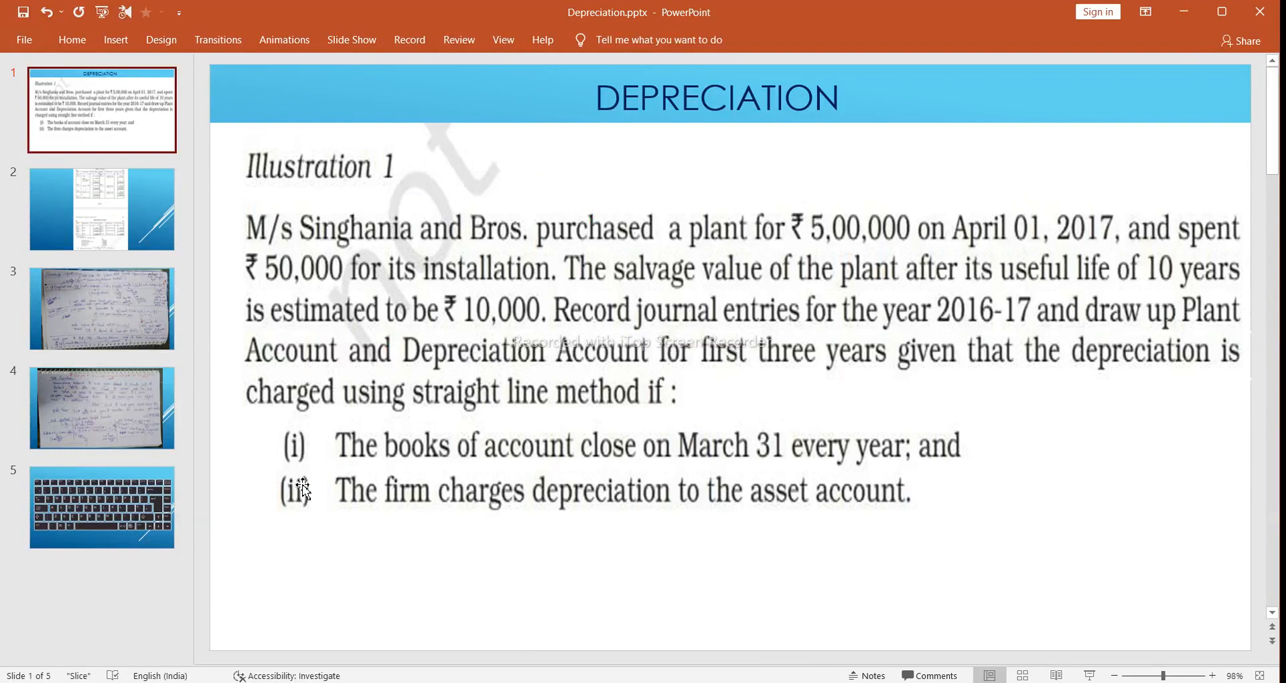
{"action": "left_click", "coordinate": [95, 505]}
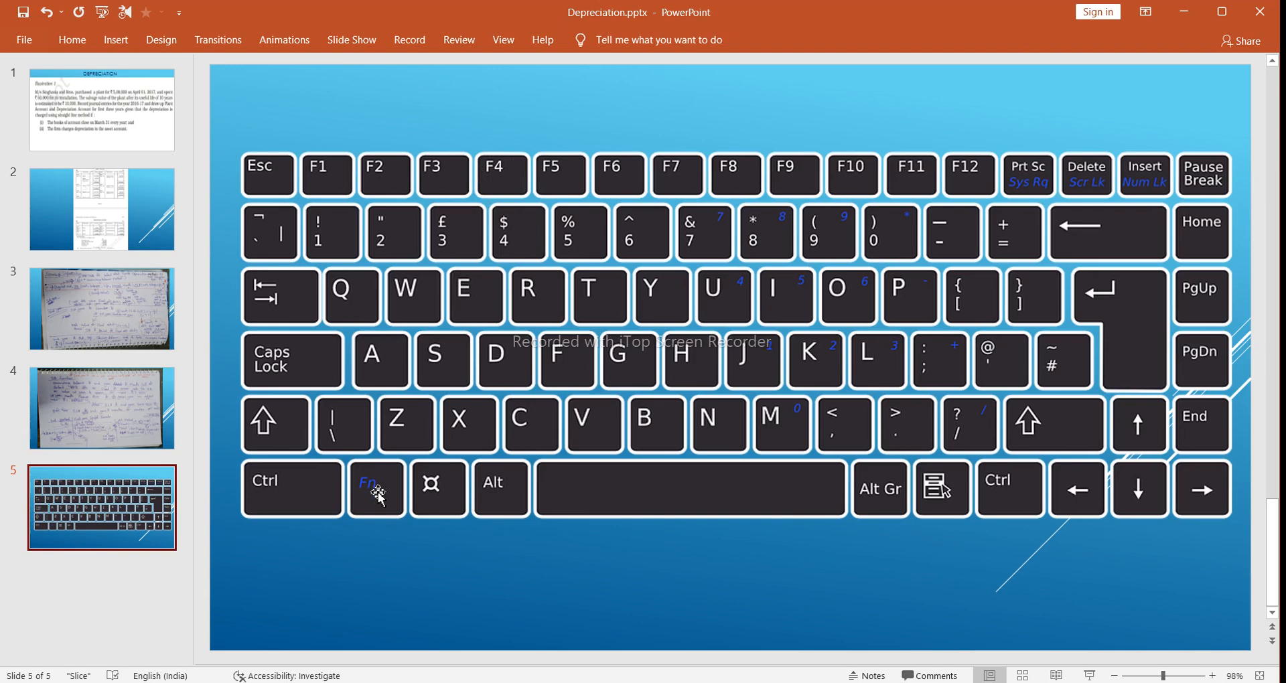
Step: Switch back to the Book2.xlsx workbook in Excel and complete the year 2 formula in B11 as =SLN($B$3,$B$5,$B$4)
{"action": "mouse_move", "coordinate": [798, 682]}
{"action": "mouse_move", "coordinate": [594, 682]}
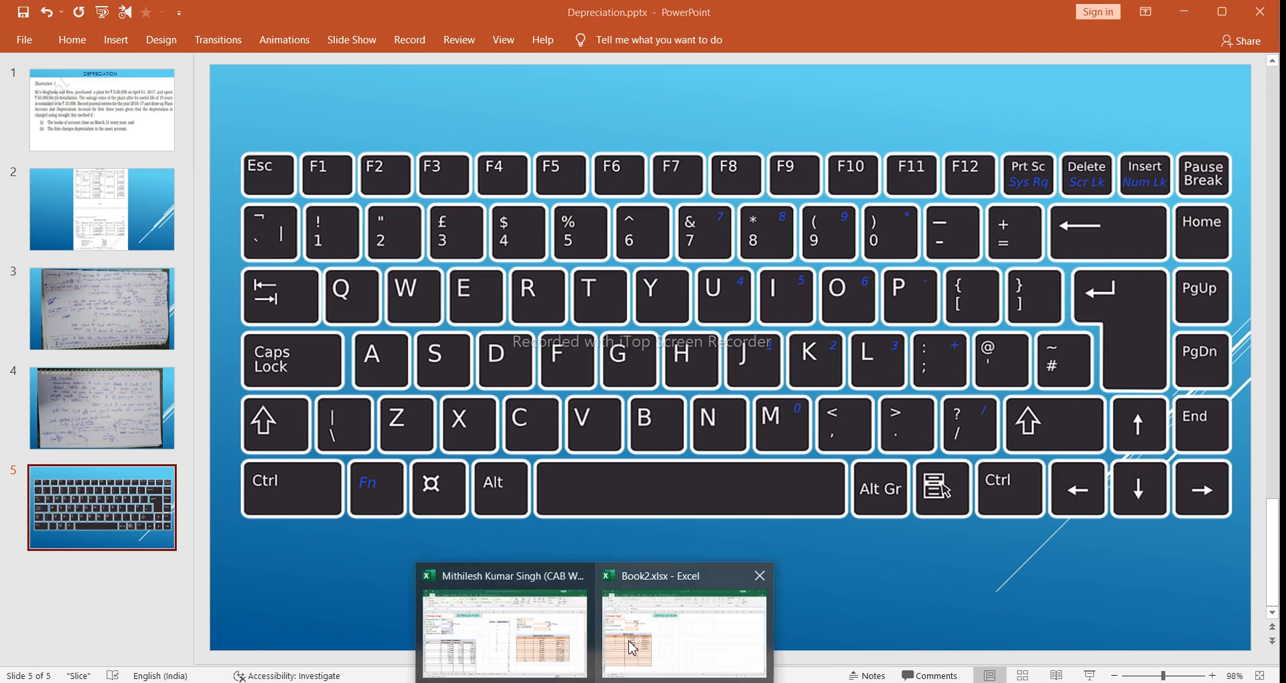
{"action": "left_click", "coordinate": [620, 645]}
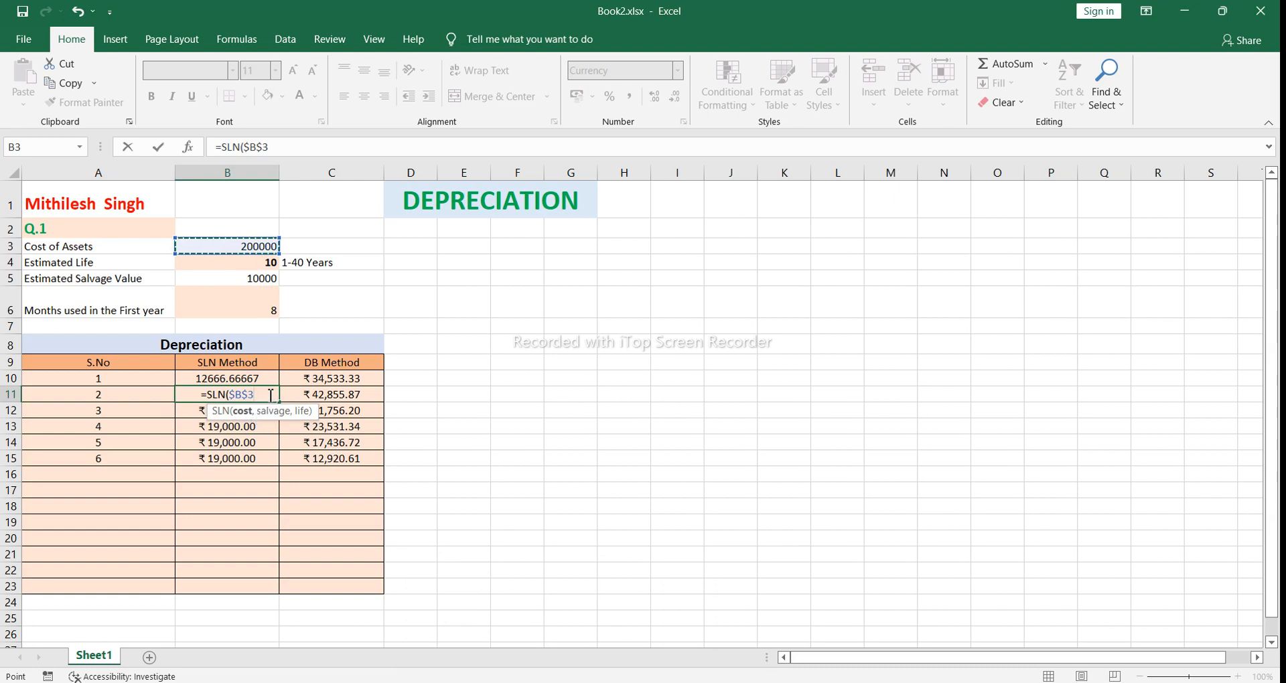
{"action": "type", "text": ","}
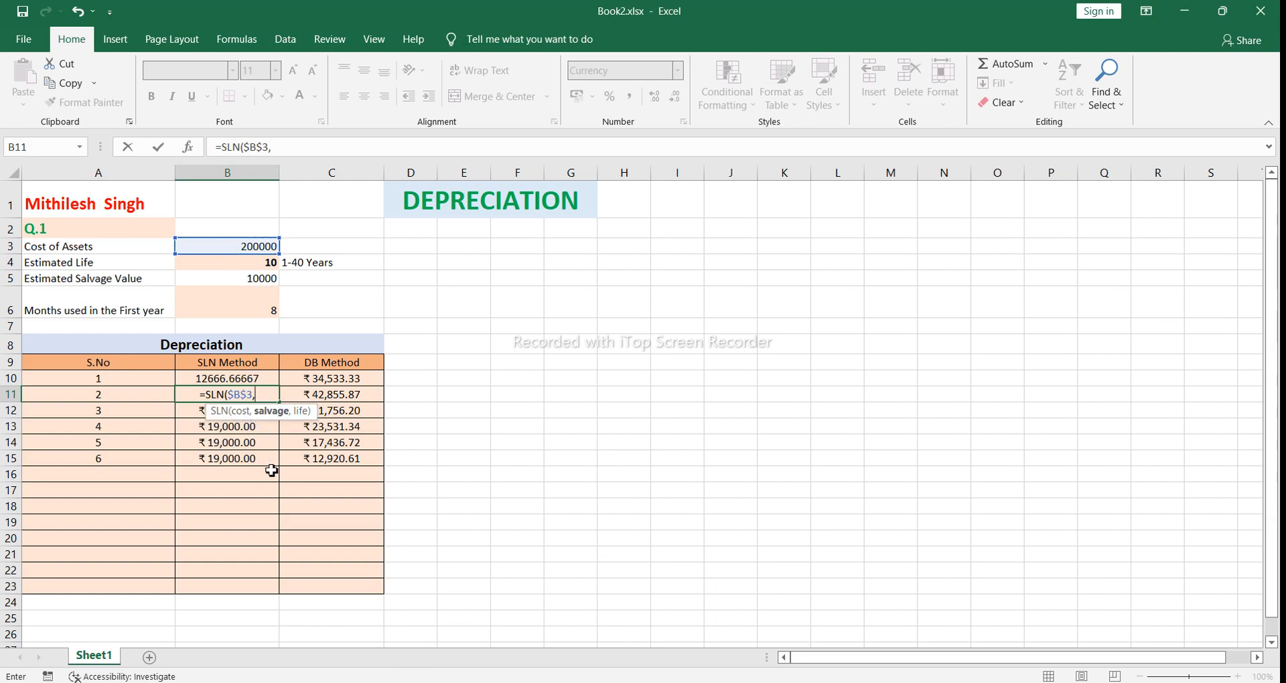
{"action": "left_click", "coordinate": [250, 280]}
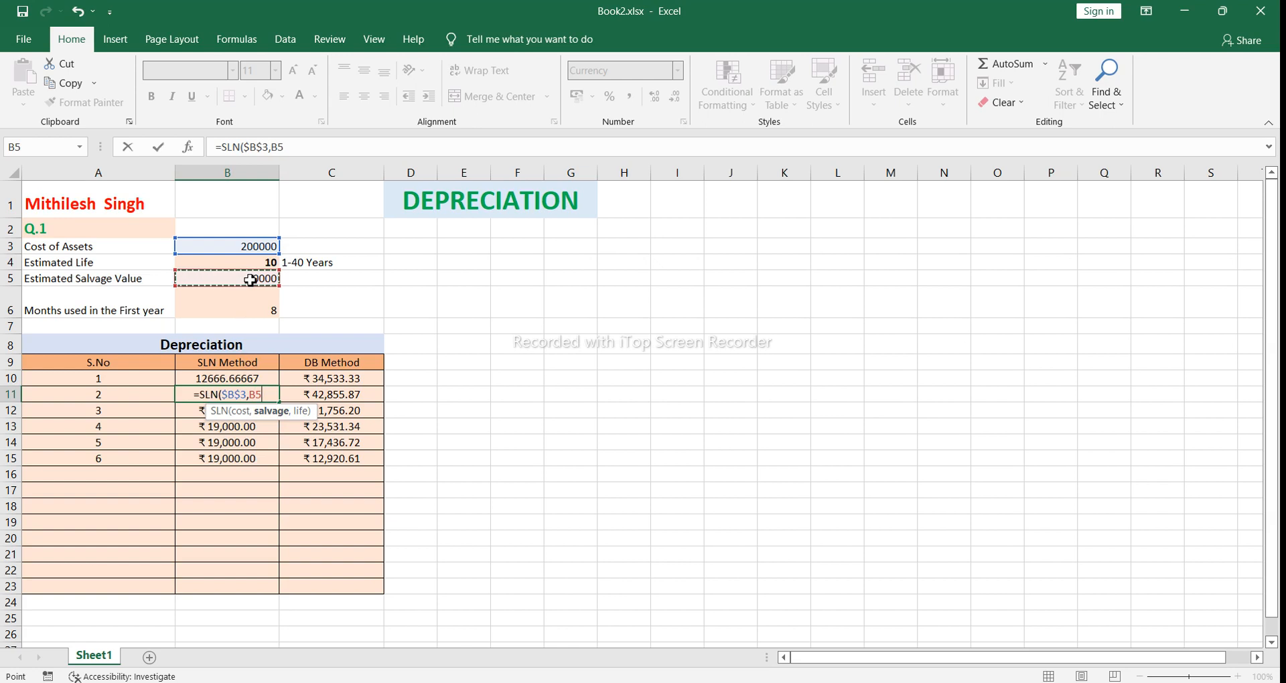
{"action": "key", "text": "F4"}
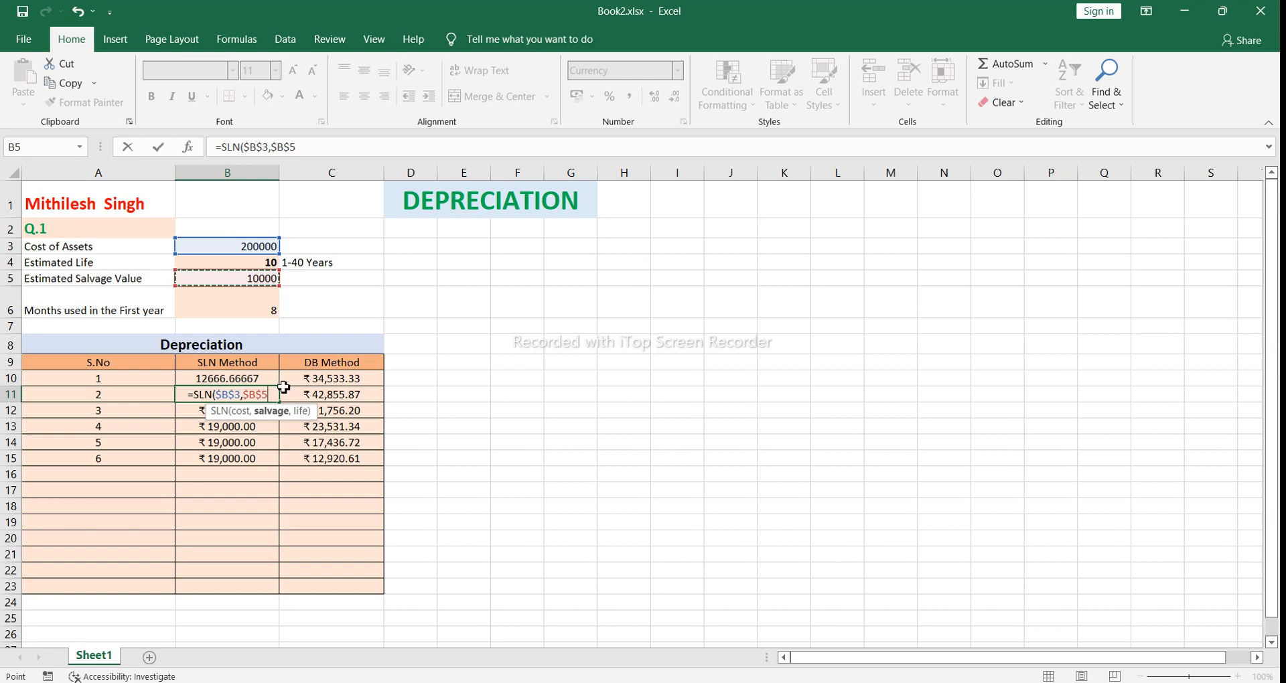
{"action": "type", "text": ","}
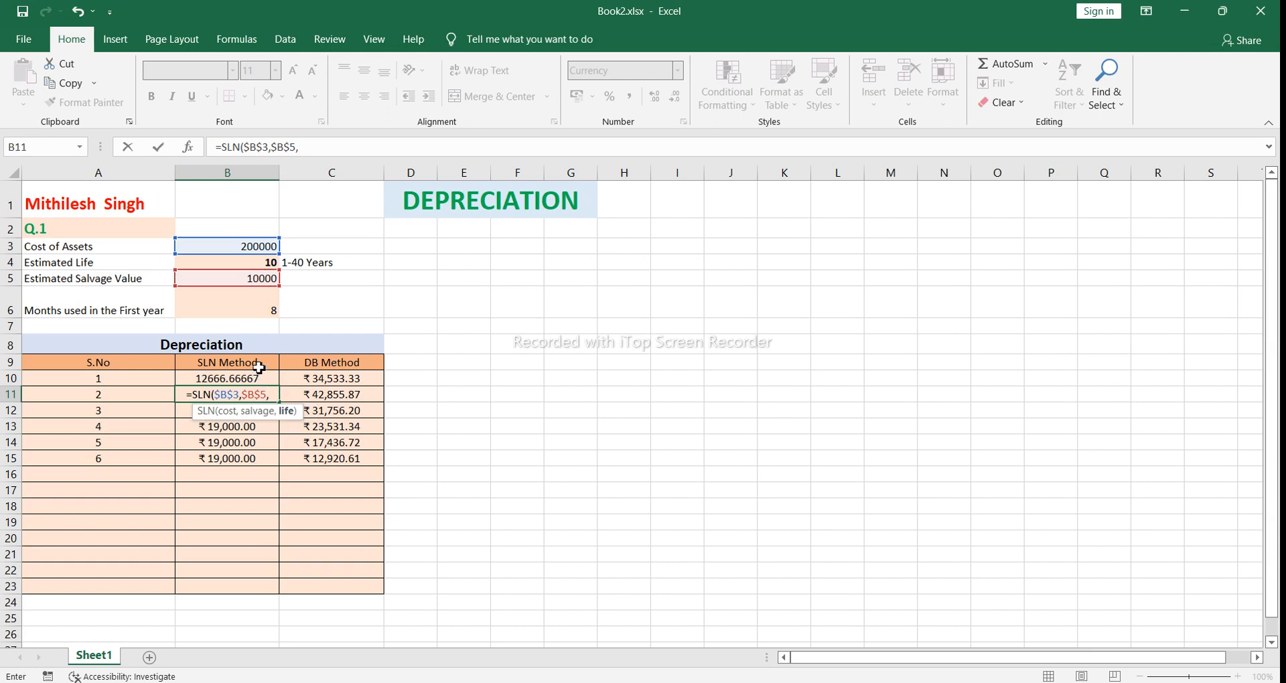
{"action": "left_click", "coordinate": [249, 263]}
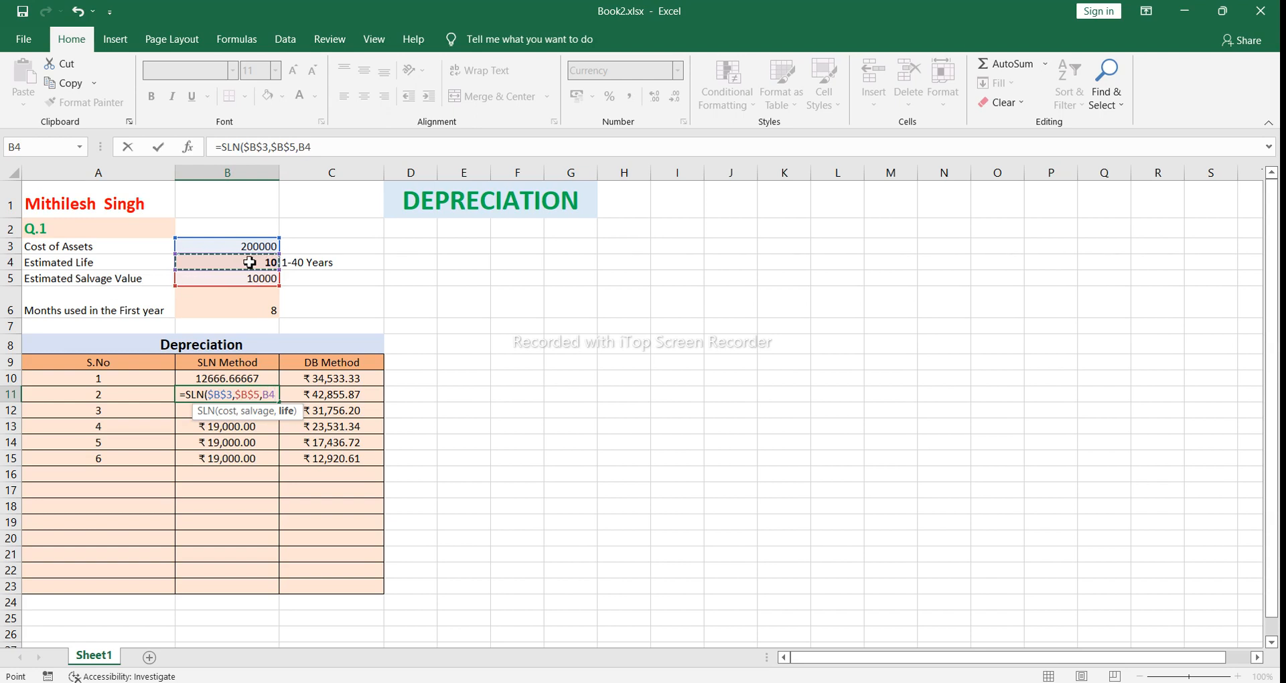
{"action": "key", "text": "F4"}
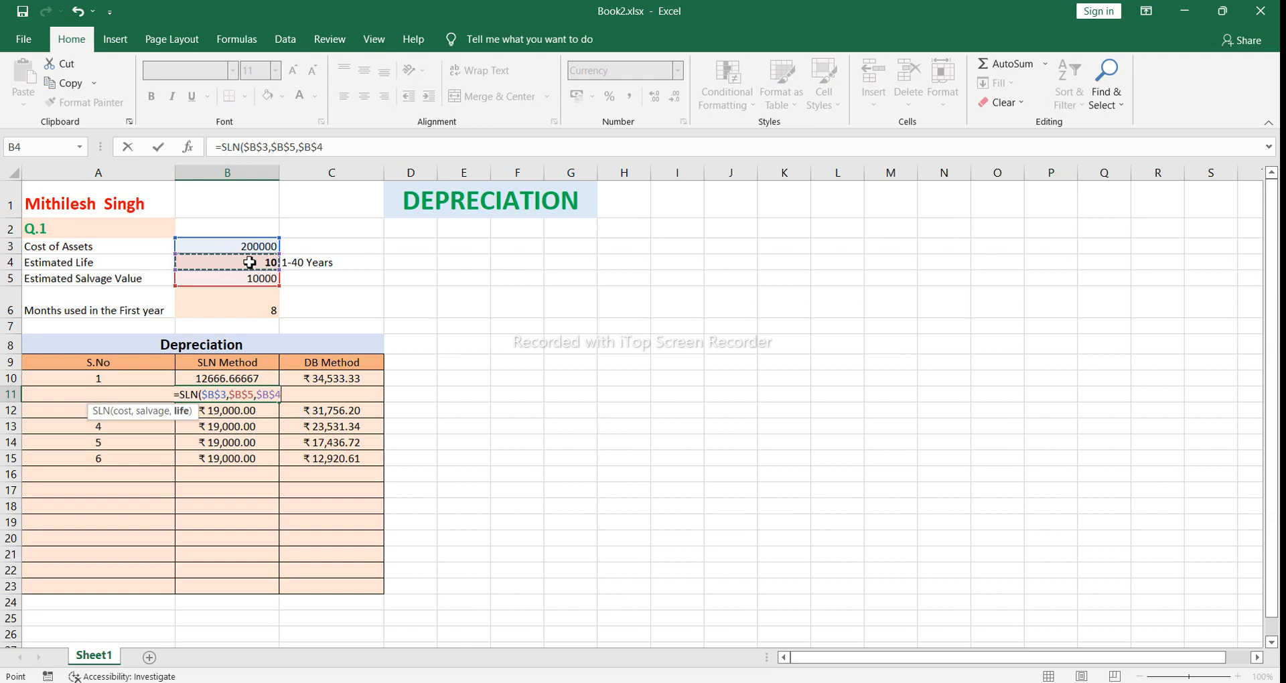
{"action": "type", "text": ")"}
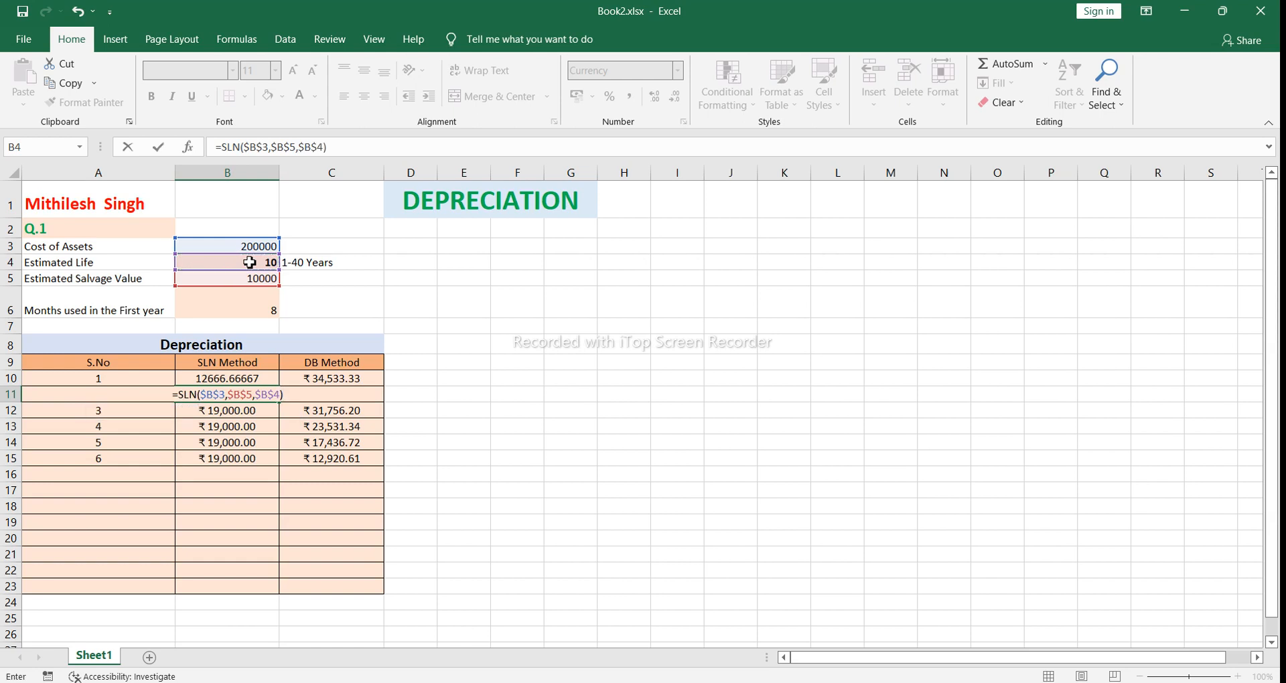
{"action": "key", "text": "Return"}
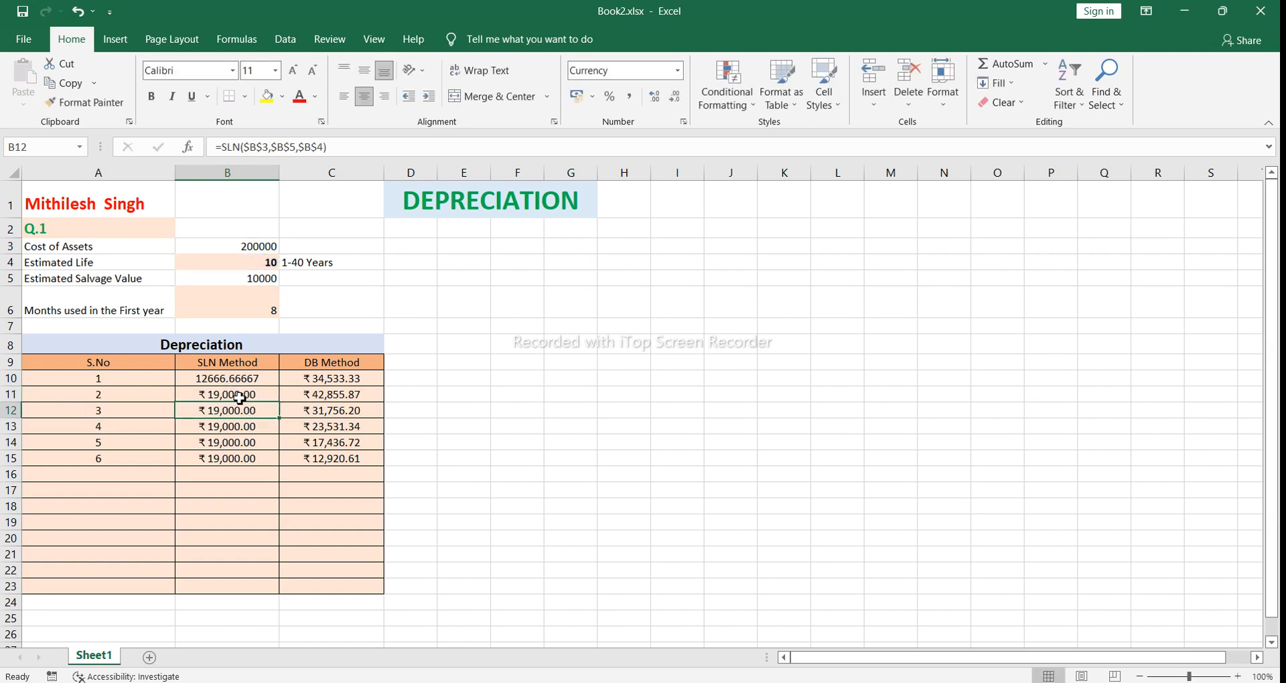
Step: Fill the year 2 number and SLN formula down to row 15, and clear the SLN cells B12:B15
{"action": "left_click", "coordinate": [117, 398]}
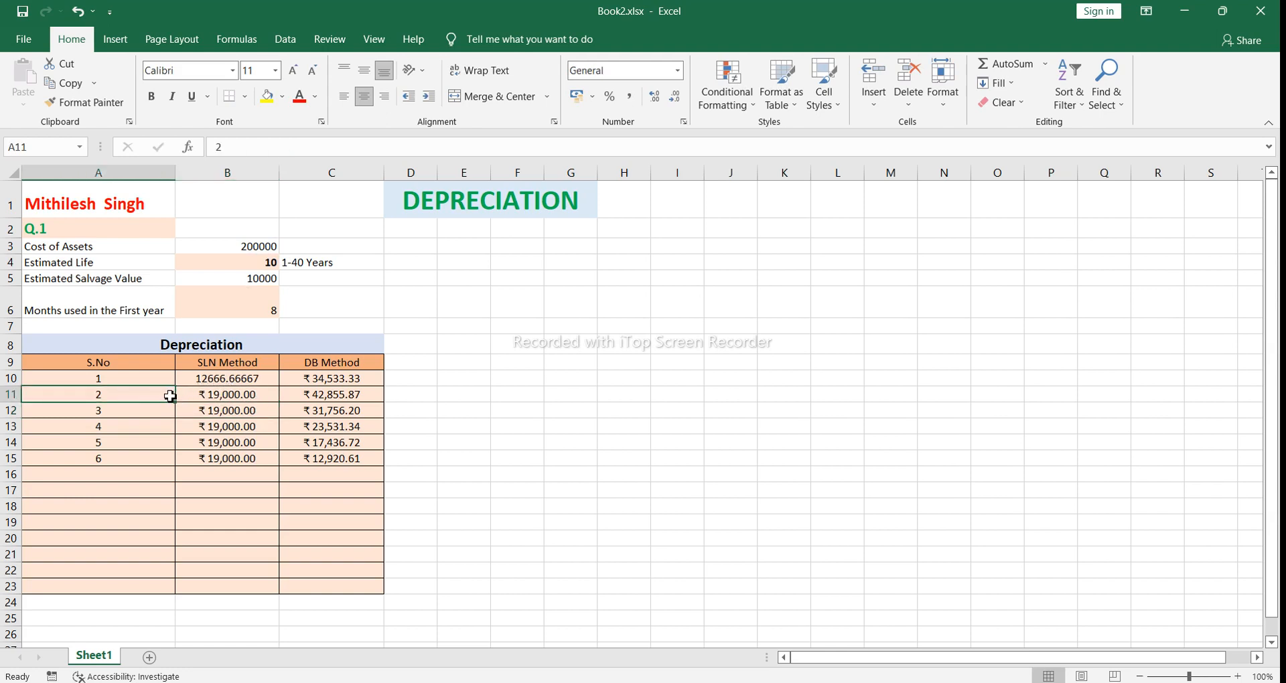
{"action": "left_click_drag", "start_coordinate": [170, 397], "coordinate": [282, 464]}
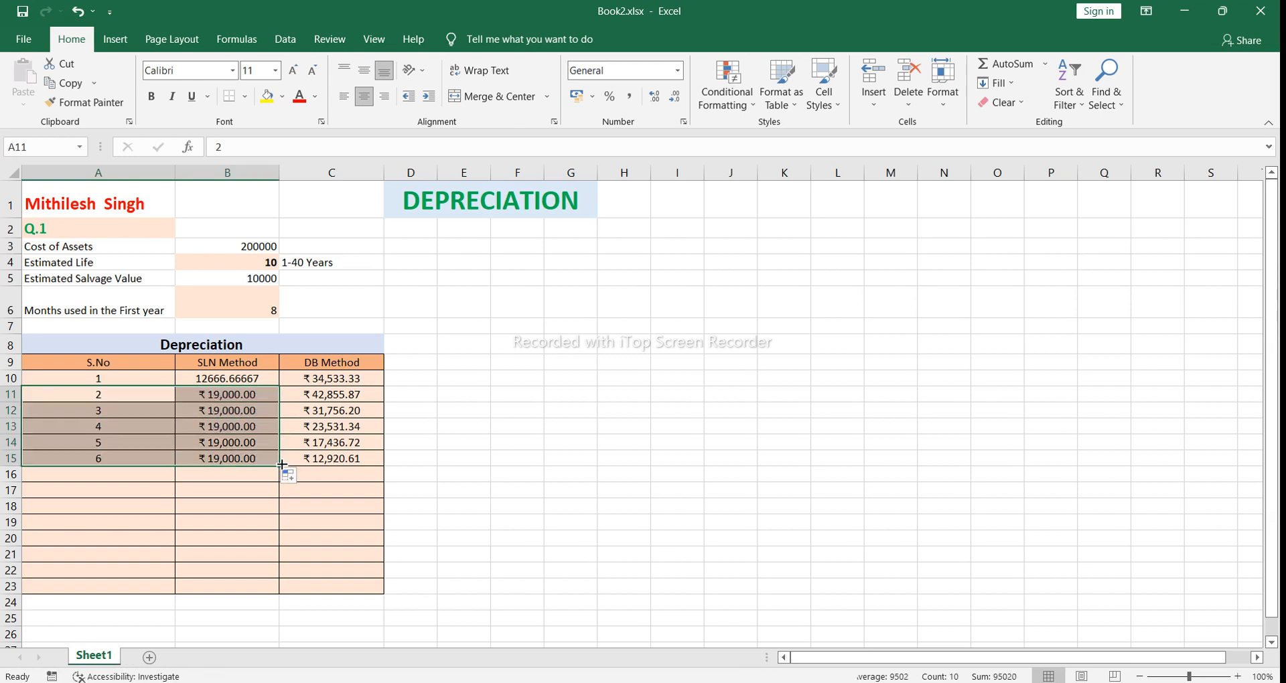
{"action": "left_click", "coordinate": [202, 414]}
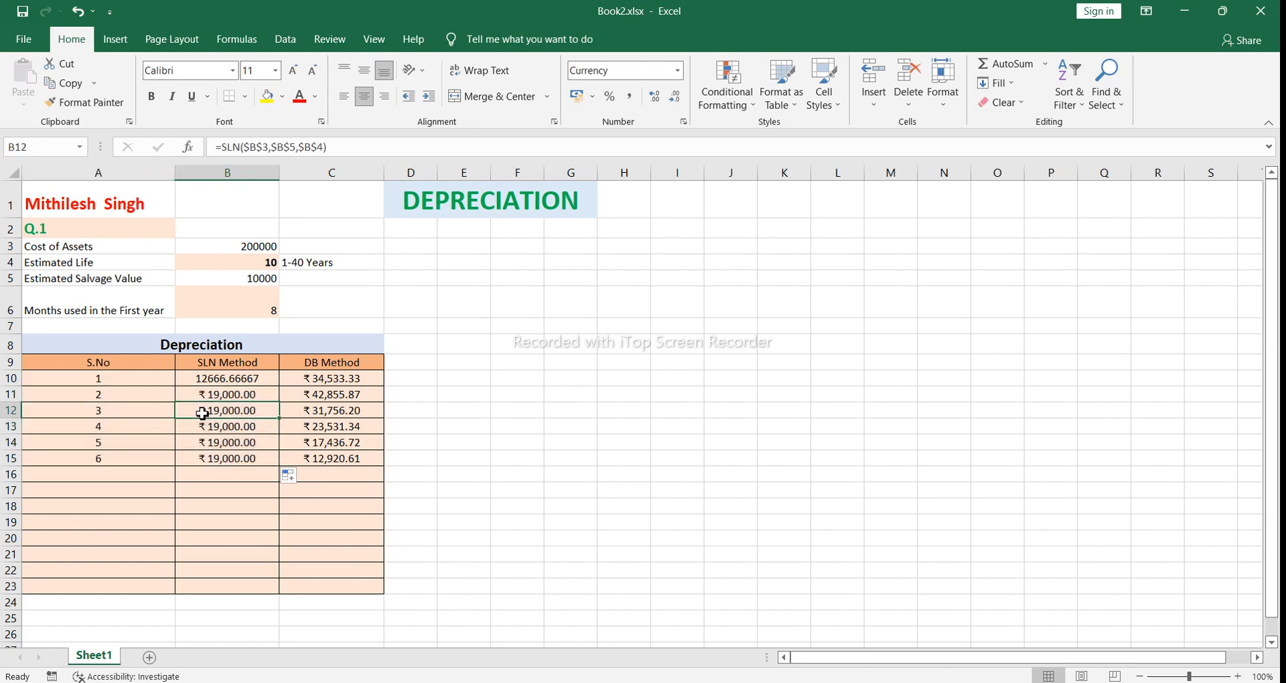
{"action": "left_click_drag", "start_coordinate": [202, 413], "coordinate": [203, 455]}
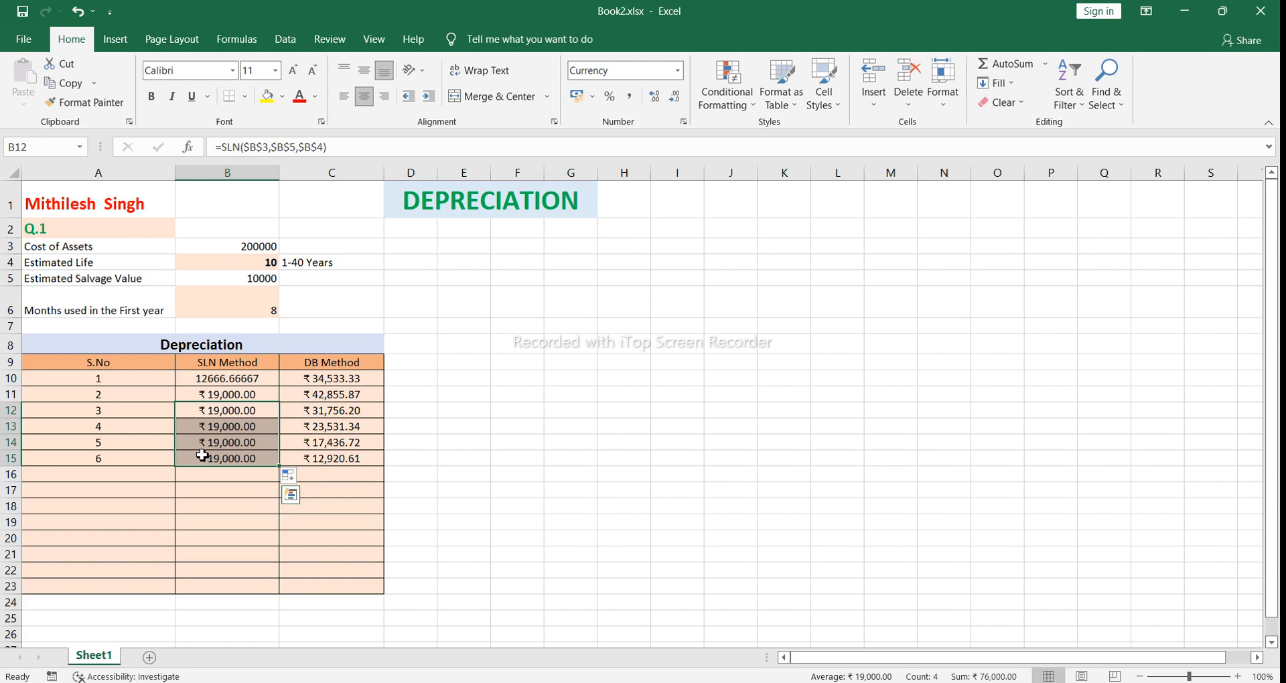
{"action": "key", "text": "Delete"}
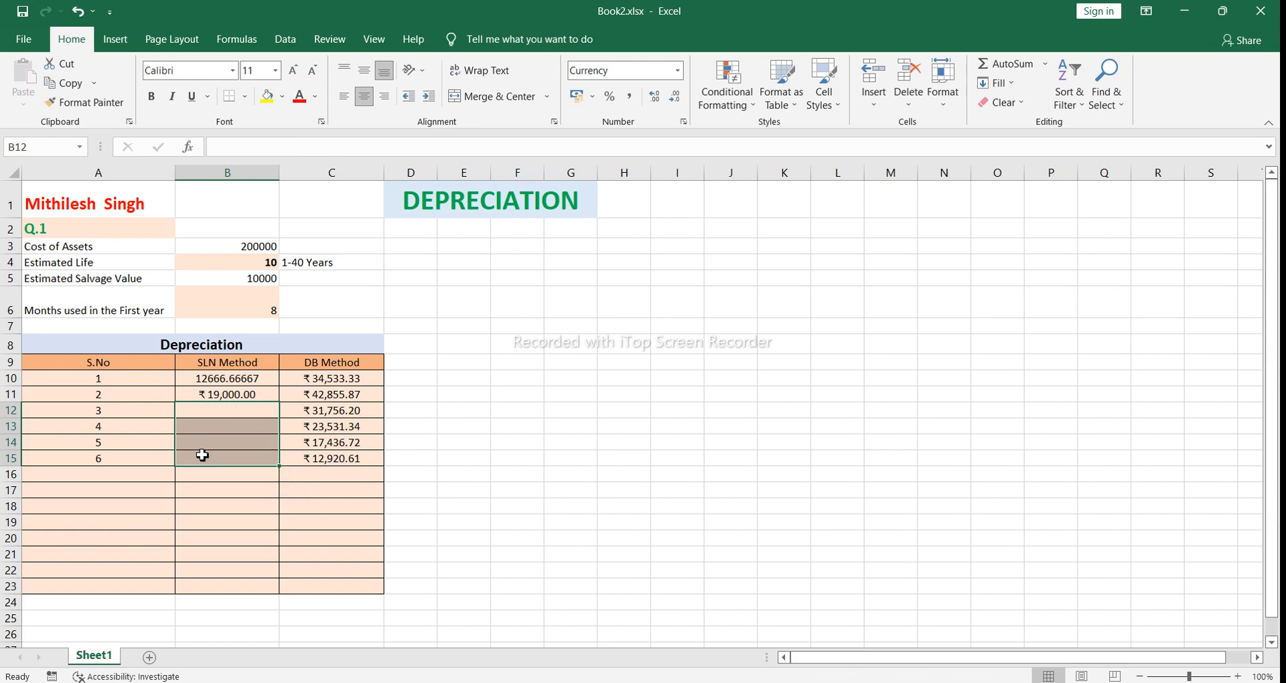
{"action": "left_click", "coordinate": [253, 494]}
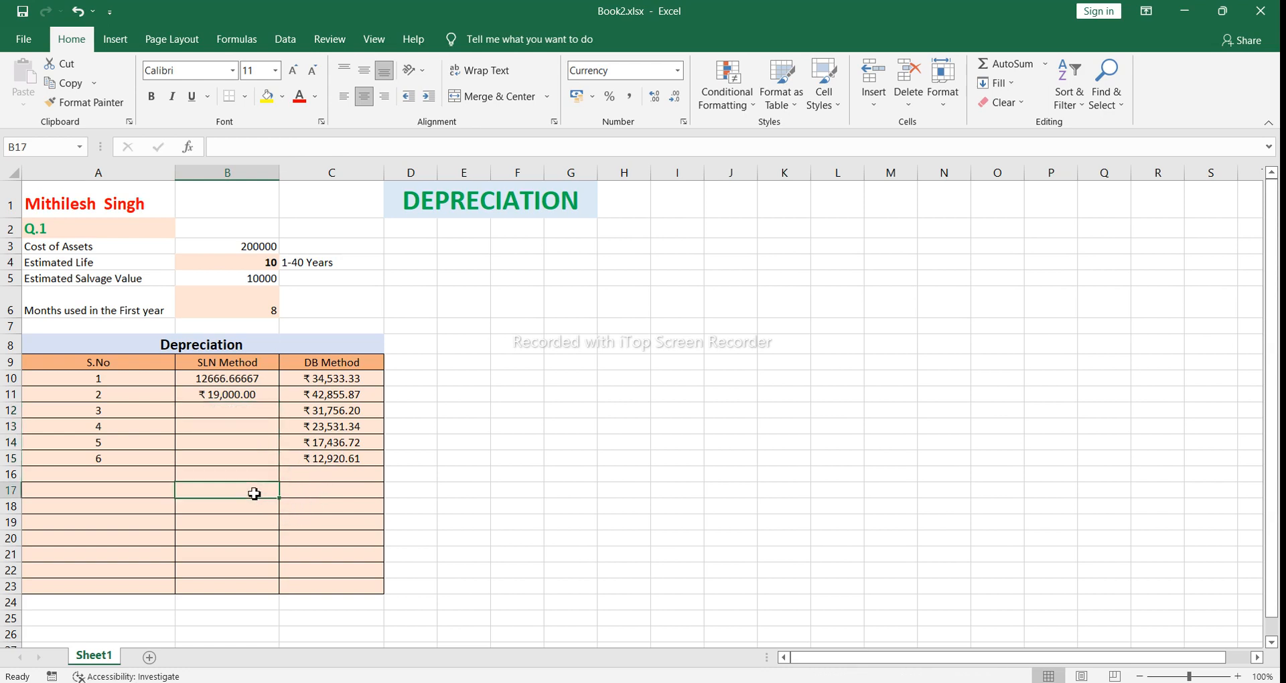
Step: Fill the year 2 number and SLN formula from A11:B11 down through year 6 in row 15
{"action": "left_click", "coordinate": [216, 396]}
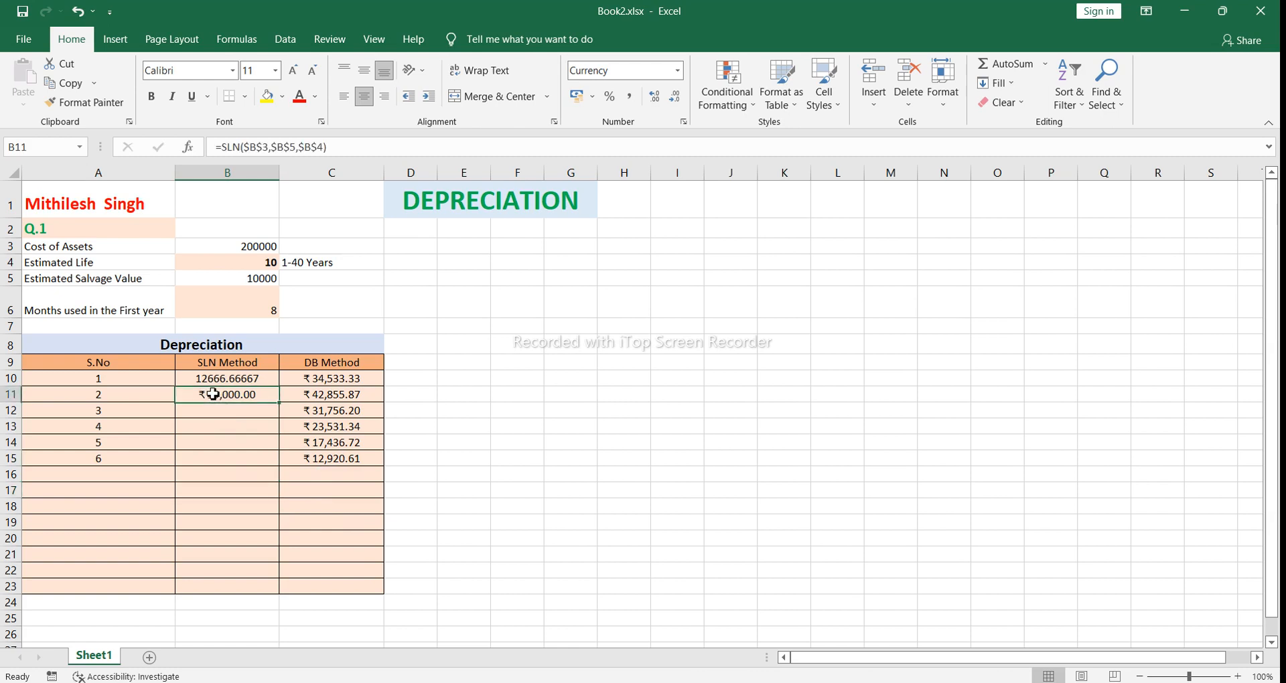
{"action": "left_click", "coordinate": [105, 399]}
{"action": "left_click_drag", "start_coordinate": [111, 396], "coordinate": [236, 399]}
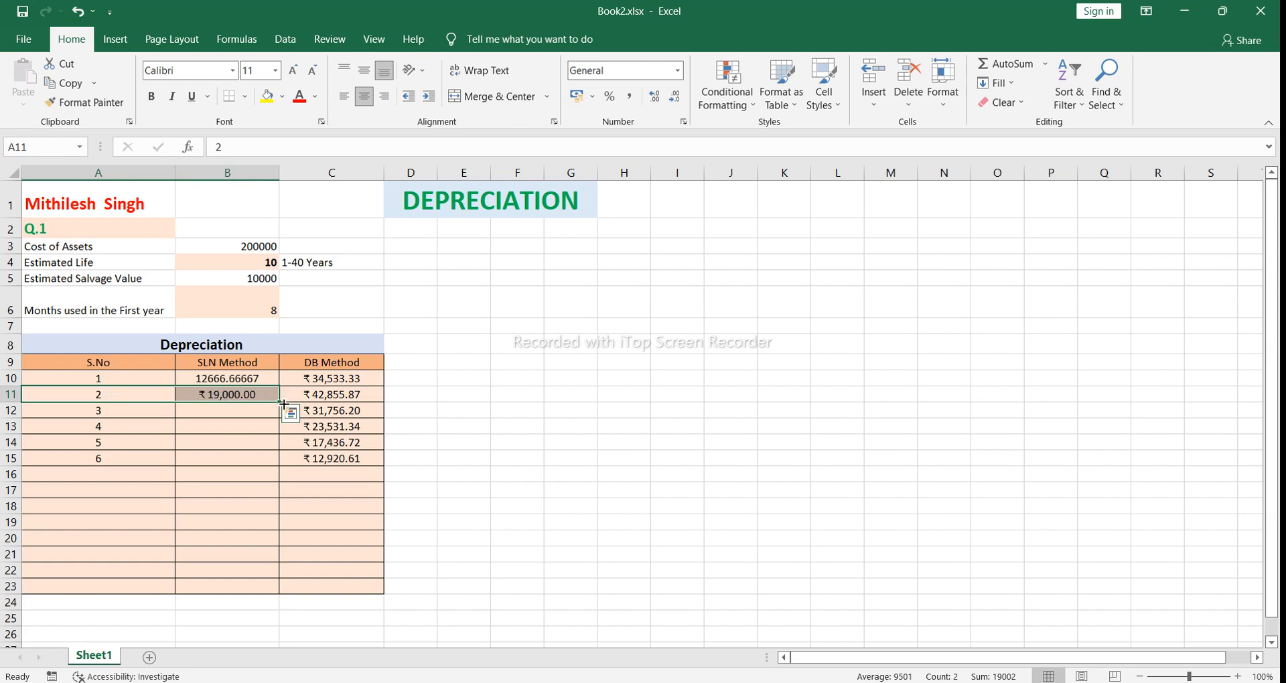
{"action": "left_click_drag", "start_coordinate": [284, 398], "coordinate": [282, 461]}
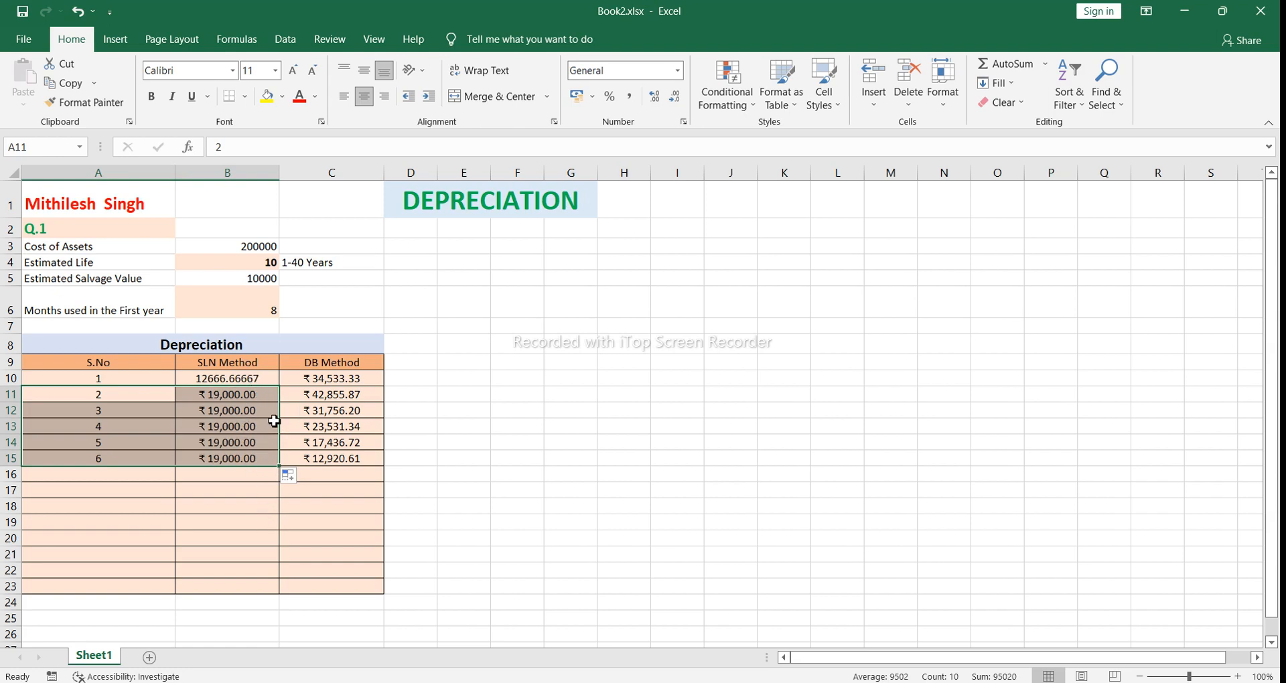
{"action": "left_click", "coordinate": [275, 460]}
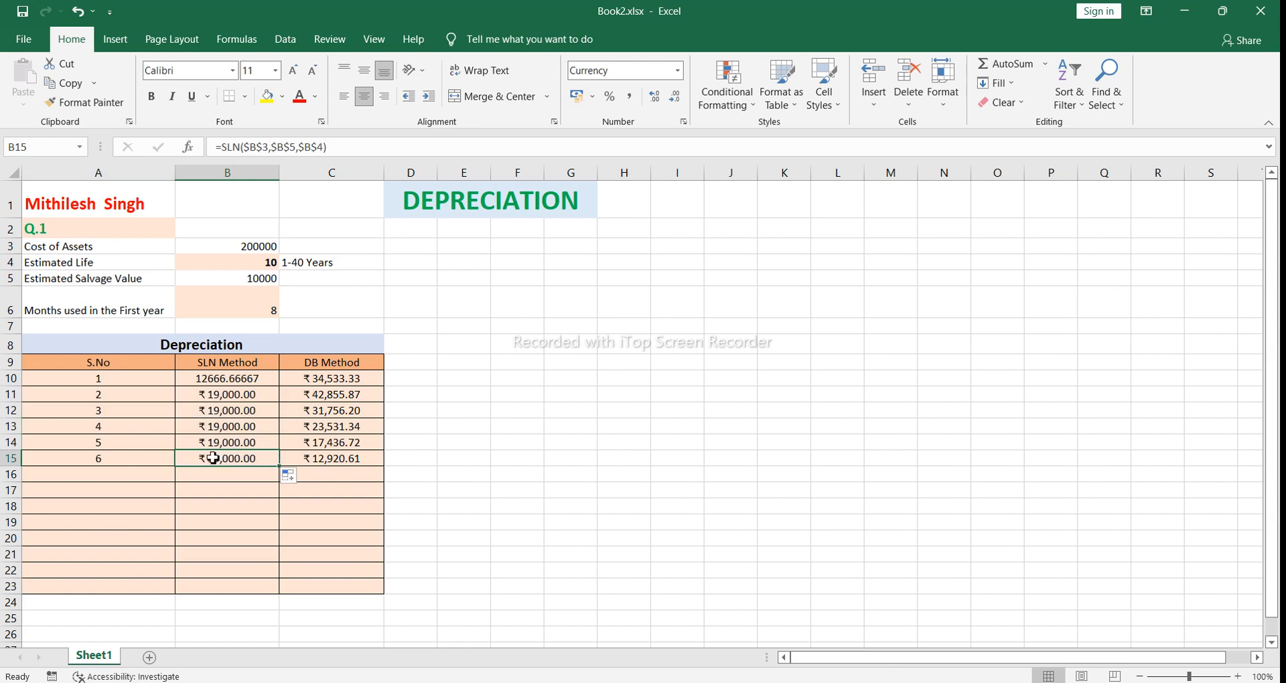
Step: Extend the year numbers and SLN formulas from A14:B14 down to year 10 in row 19
{"action": "left_click", "coordinate": [95, 462]}
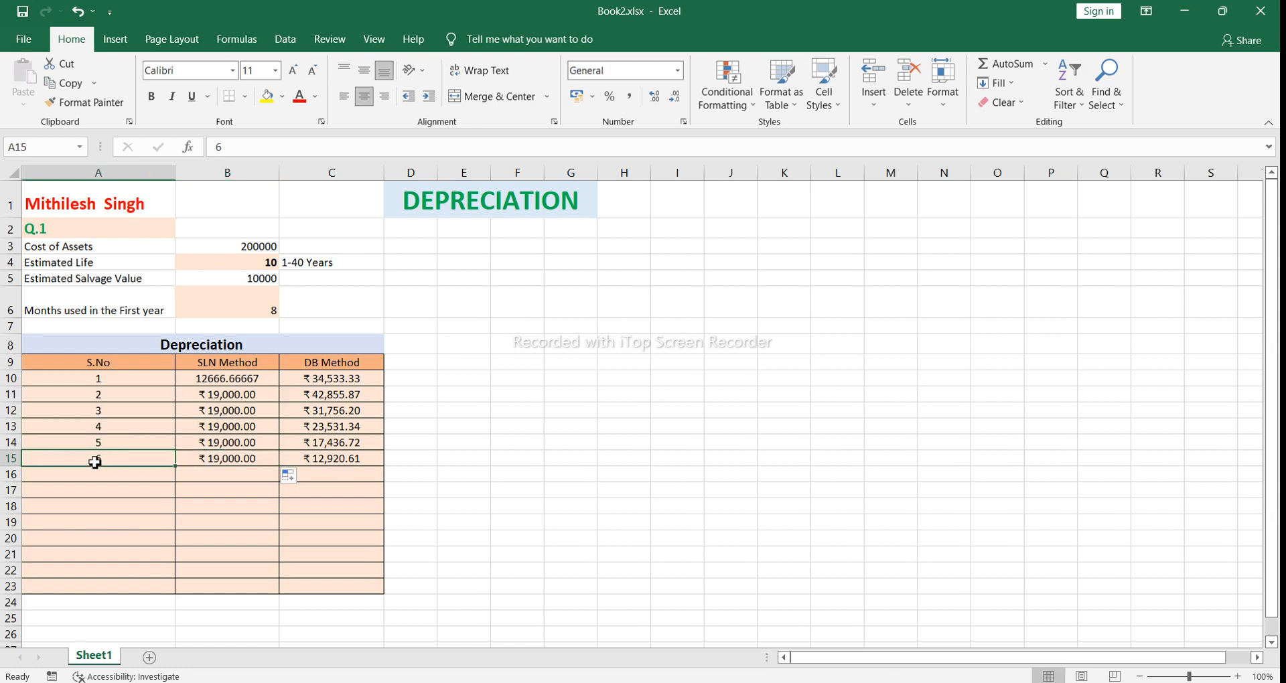
{"action": "left_click_drag", "start_coordinate": [87, 440], "coordinate": [272, 447]}
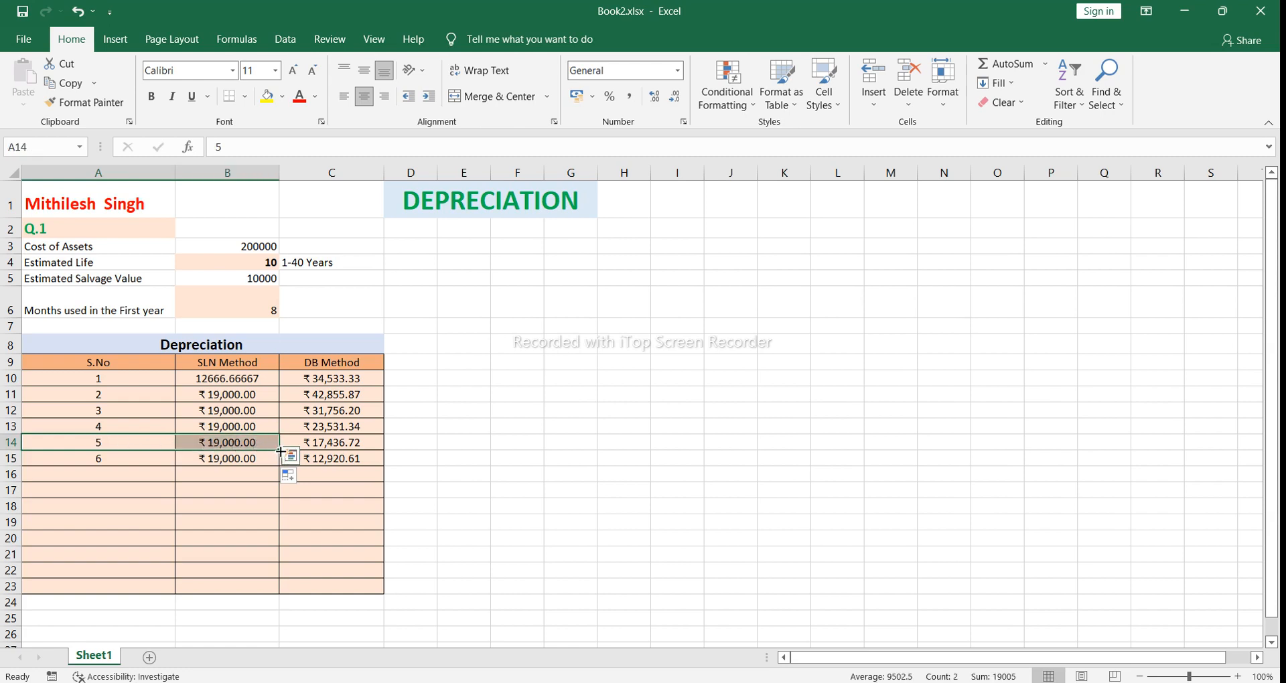
{"action": "left_click_drag", "start_coordinate": [280, 455], "coordinate": [280, 527]}
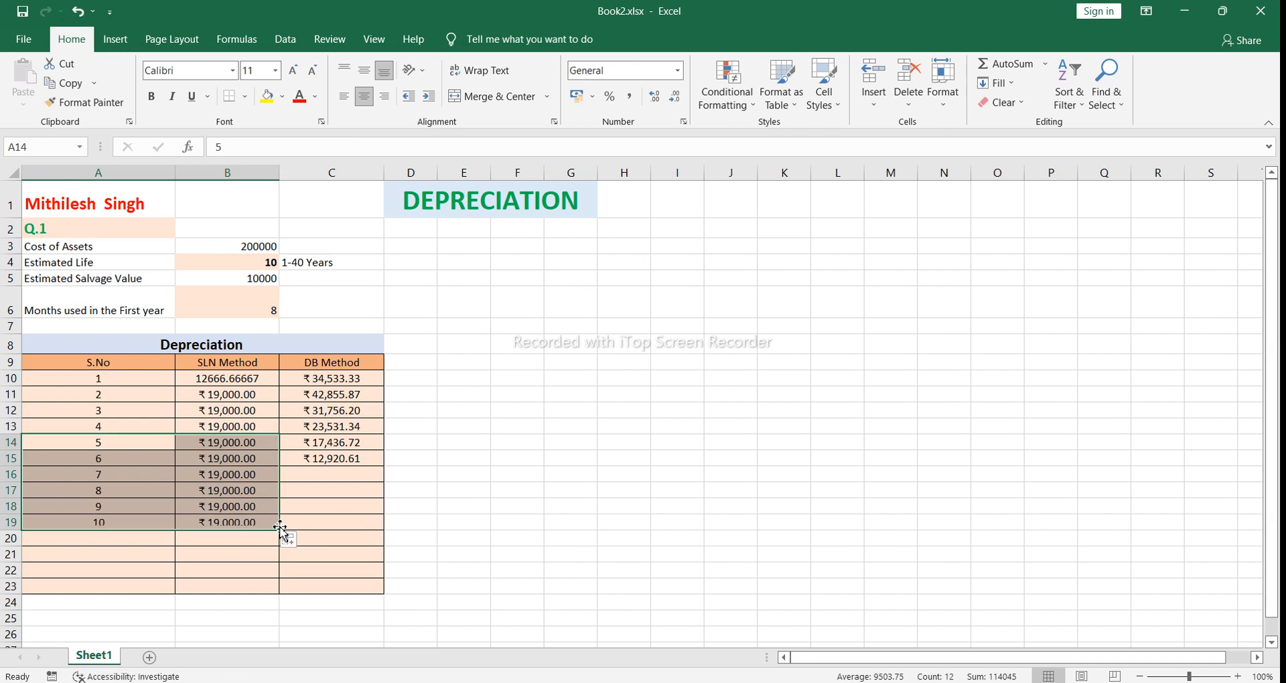
{"action": "left_click", "coordinate": [402, 501]}
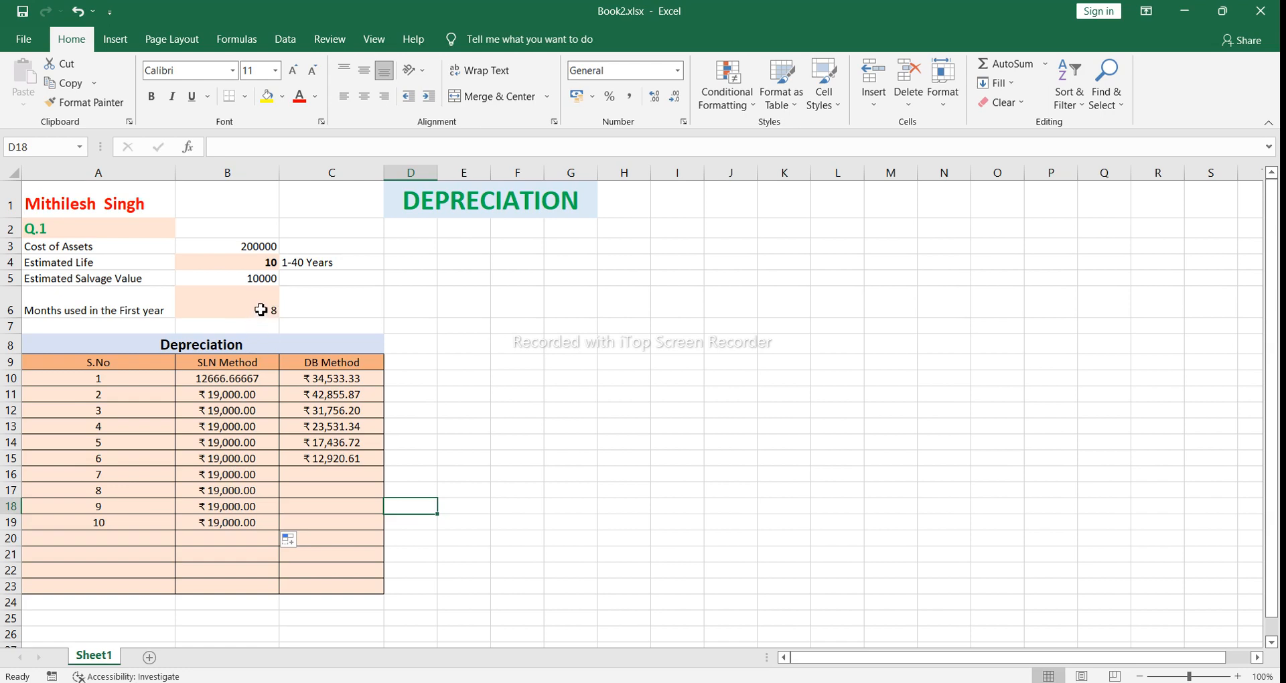
Step: Compare the year 1 SLN formula in B10, prorated by months used, with the absolute-reference year 2 formula in B11
{"action": "double_click", "coordinate": [263, 376]}
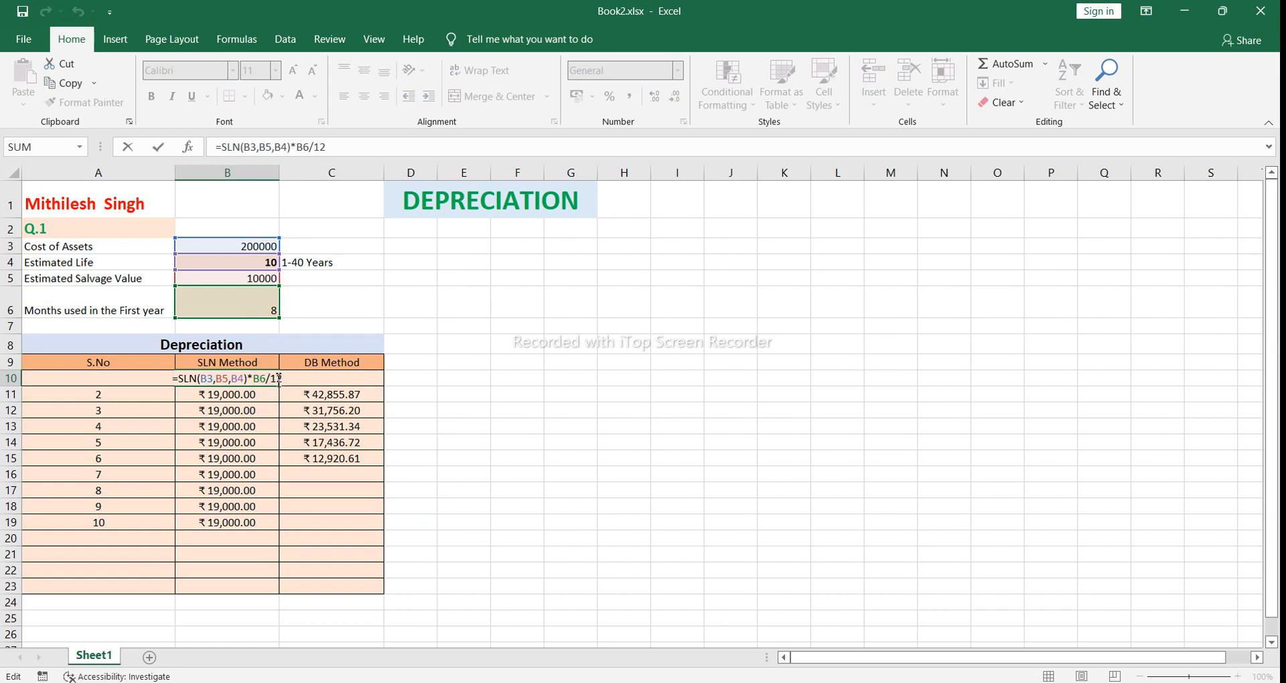
{"action": "key", "text": "Return"}
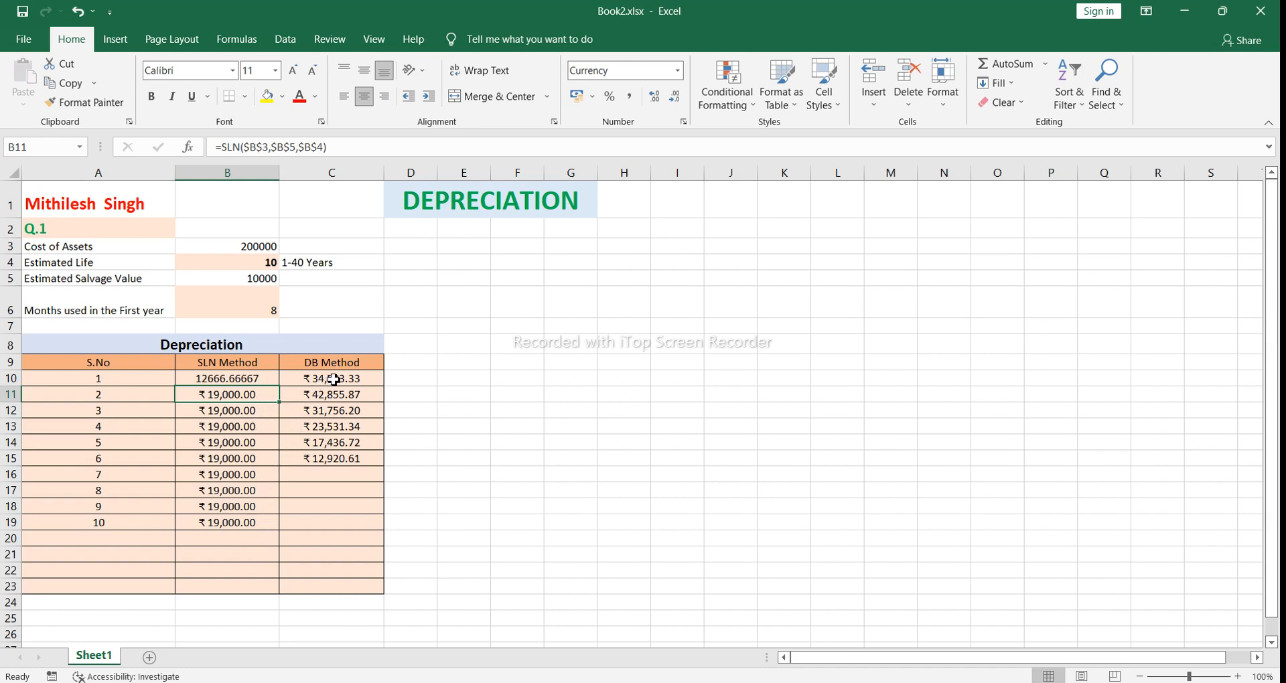
{"action": "left_click", "coordinate": [266, 378]}
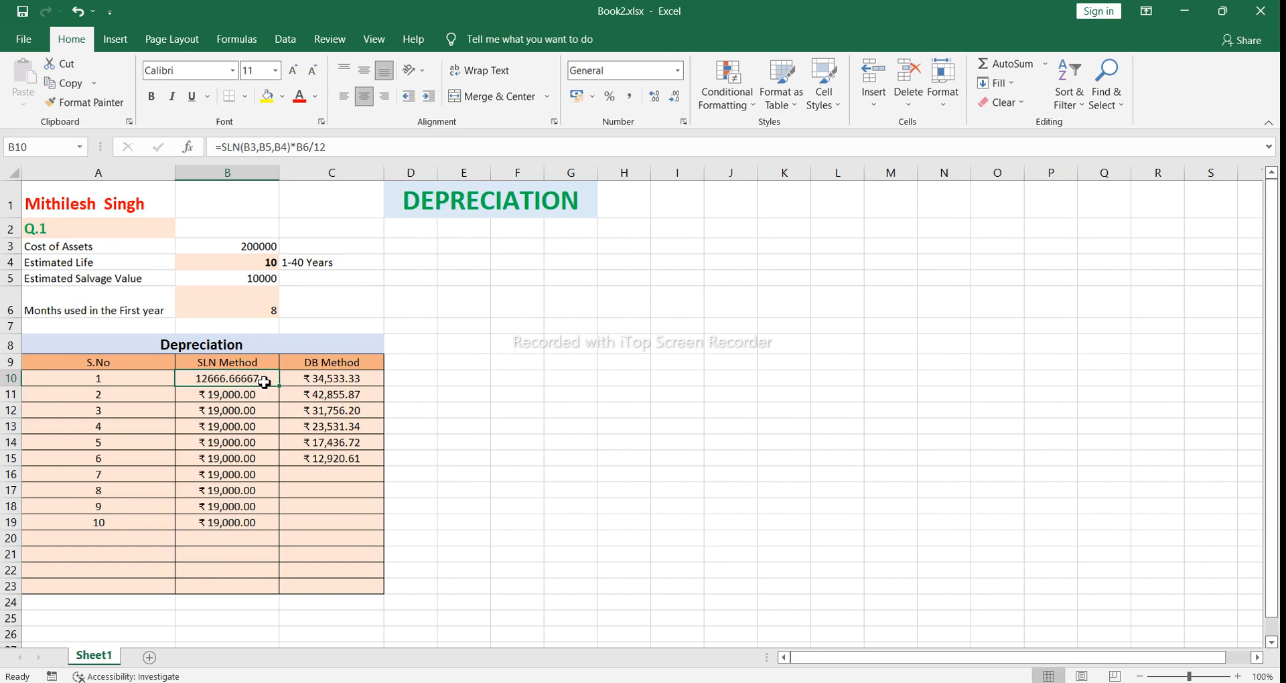
{"action": "double_click", "coordinate": [265, 382]}
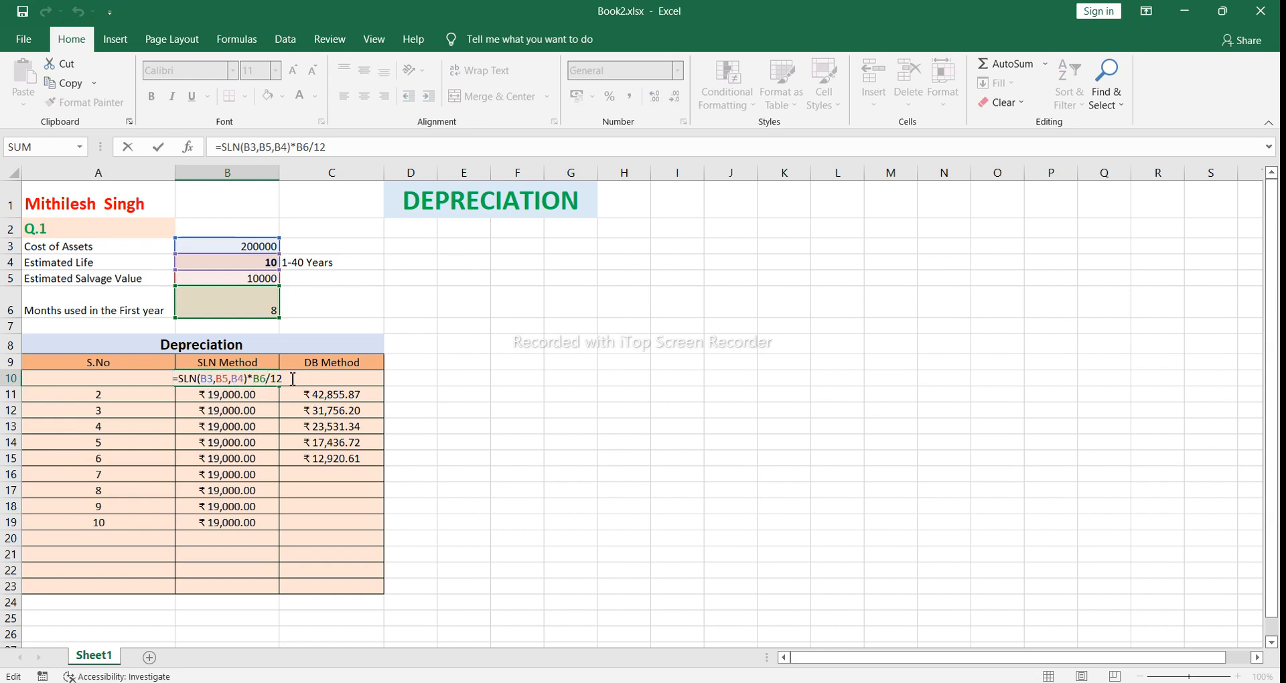
{"action": "key", "text": "Return"}
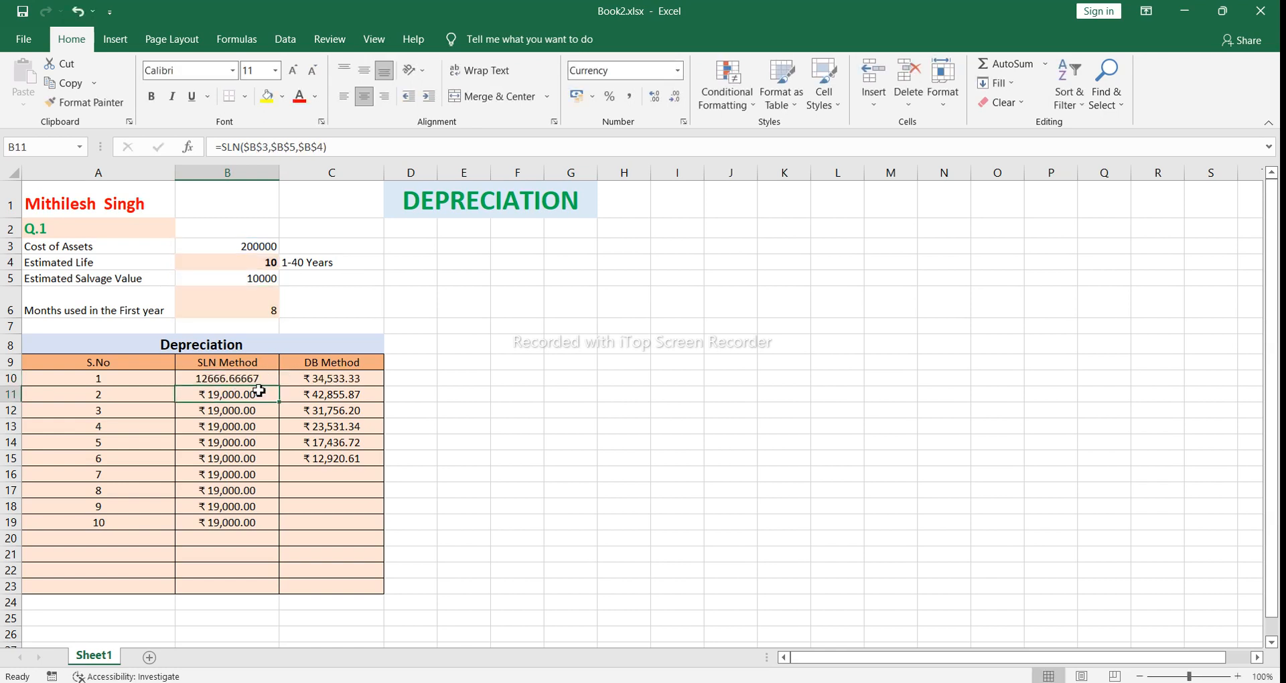
{"action": "double_click", "coordinate": [260, 395]}
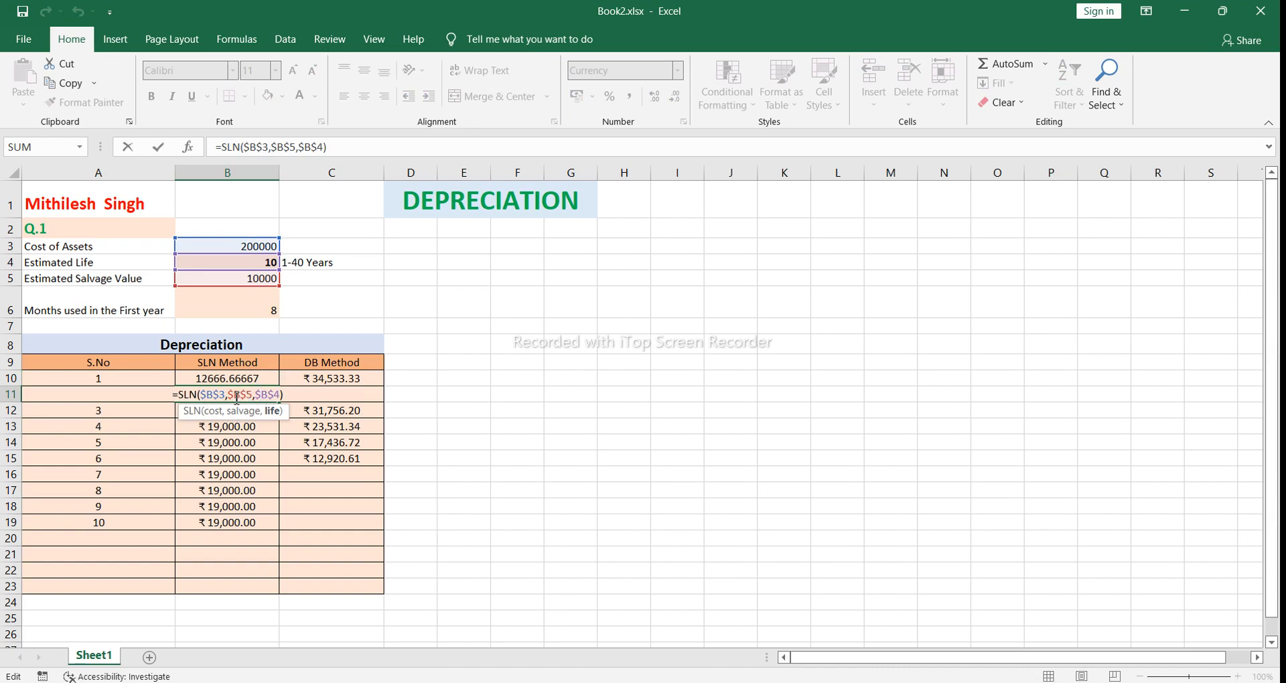
{"action": "left_click", "coordinate": [284, 396]}
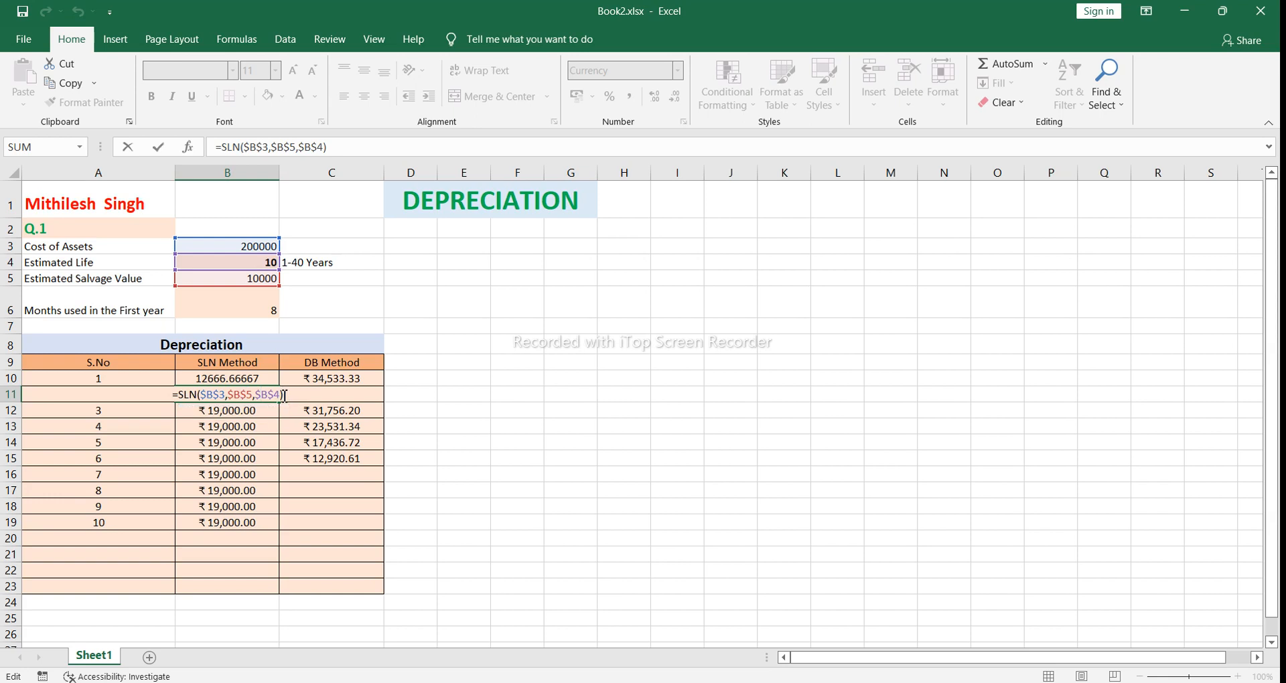
{"action": "key", "text": "Return"}
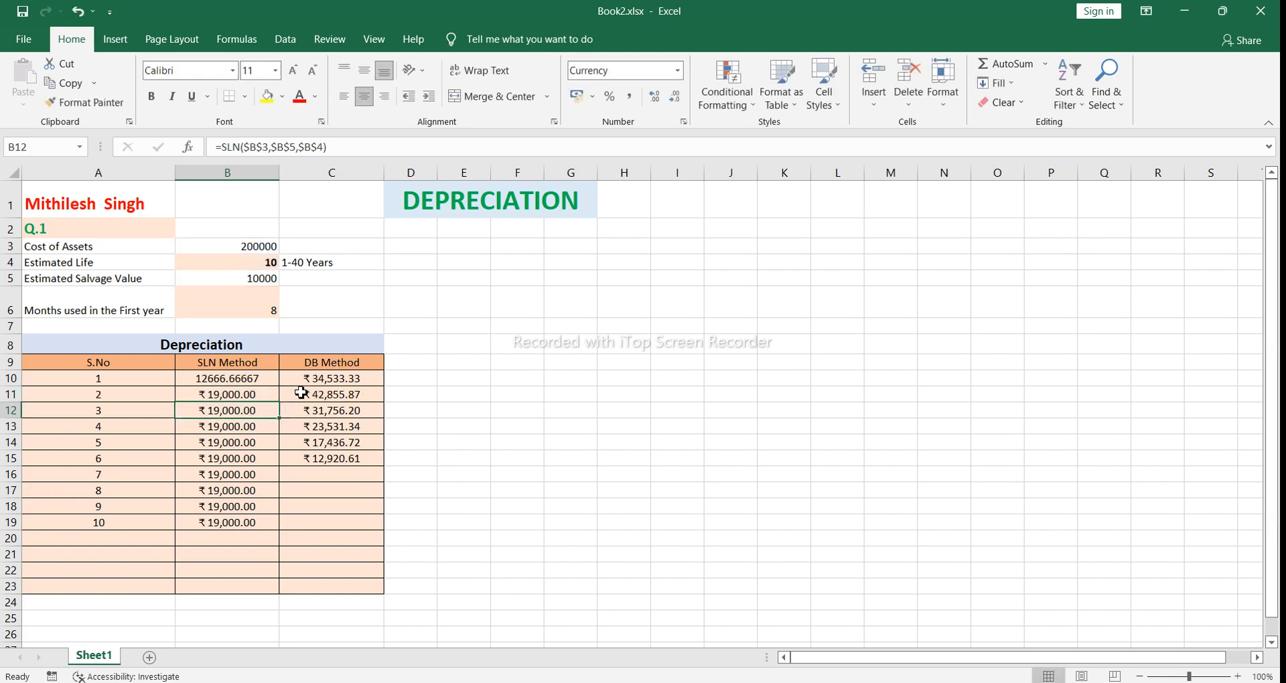
Step: Examine the year 1 DB formula in C10 and its cost, salvage, life, period and month arguments
{"action": "left_click", "coordinate": [307, 382]}
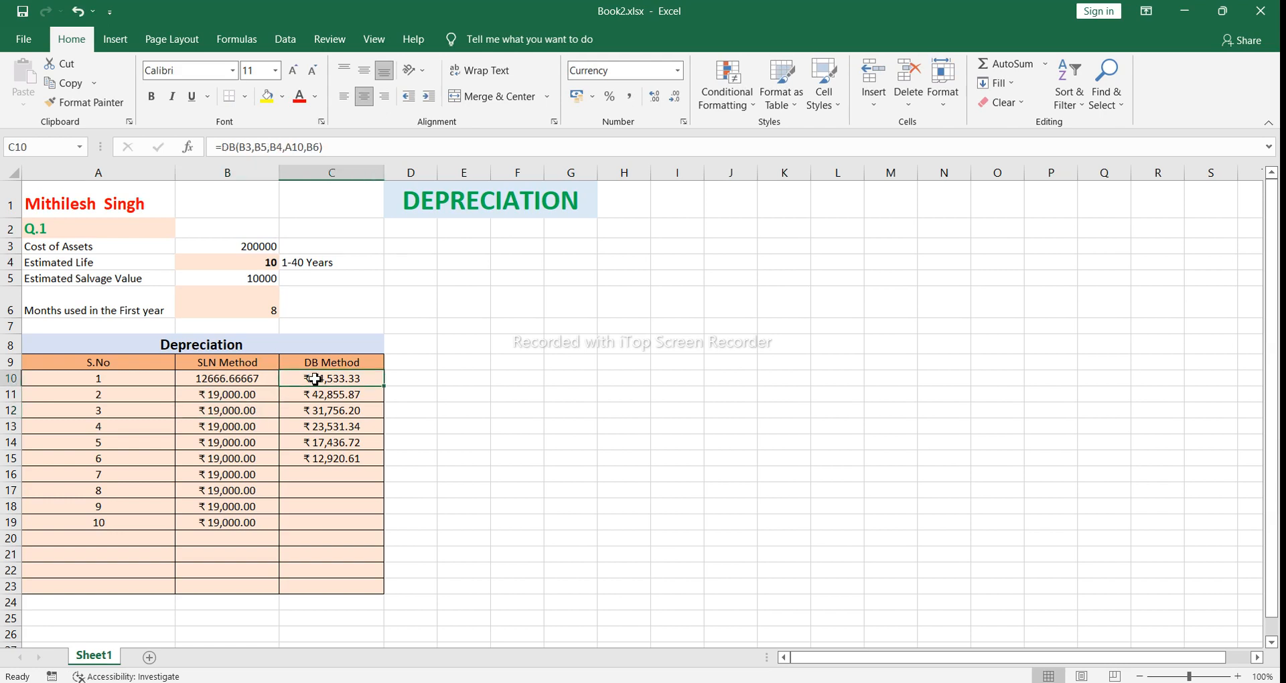
{"action": "double_click", "coordinate": [364, 378]}
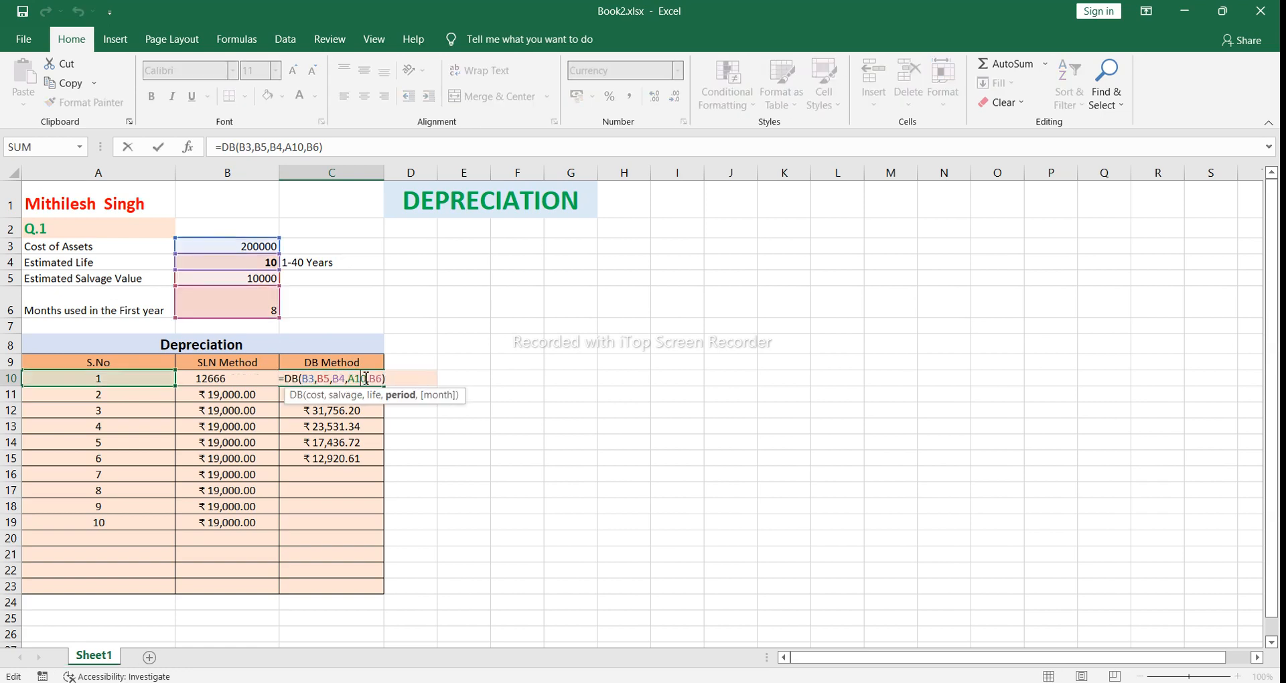
{"action": "left_click", "coordinate": [301, 379]}
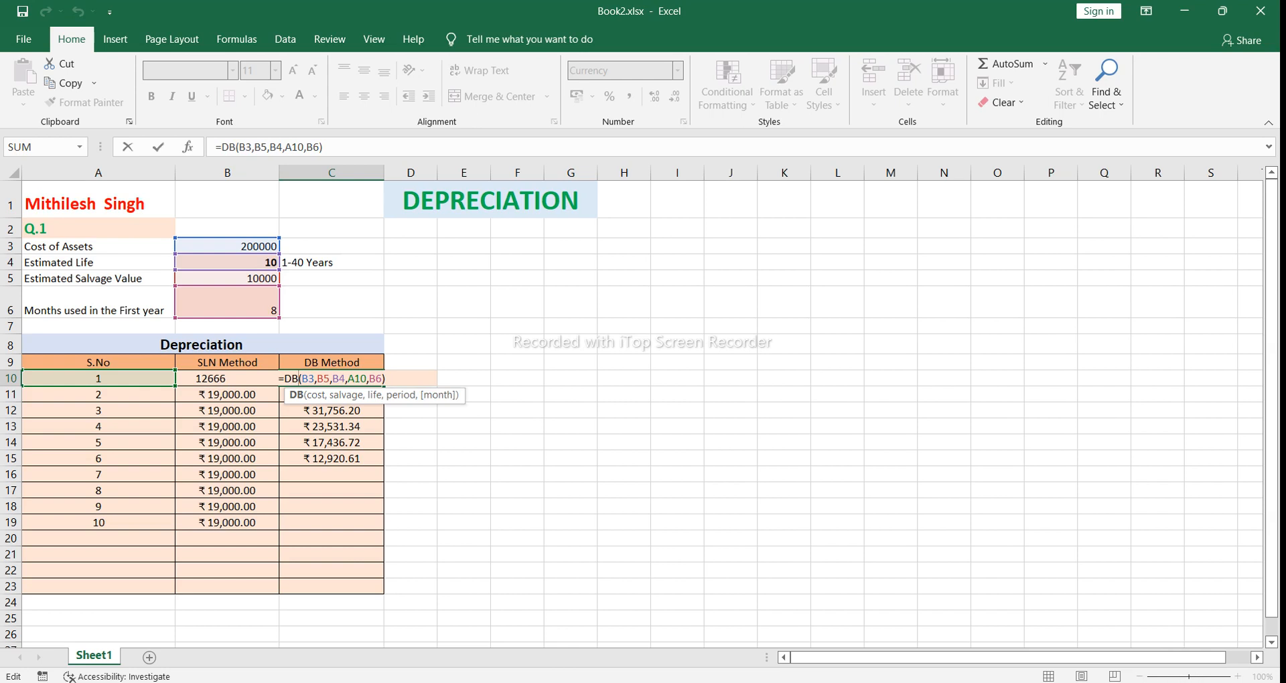
{"action": "mouse_move", "coordinate": [801, 682]}
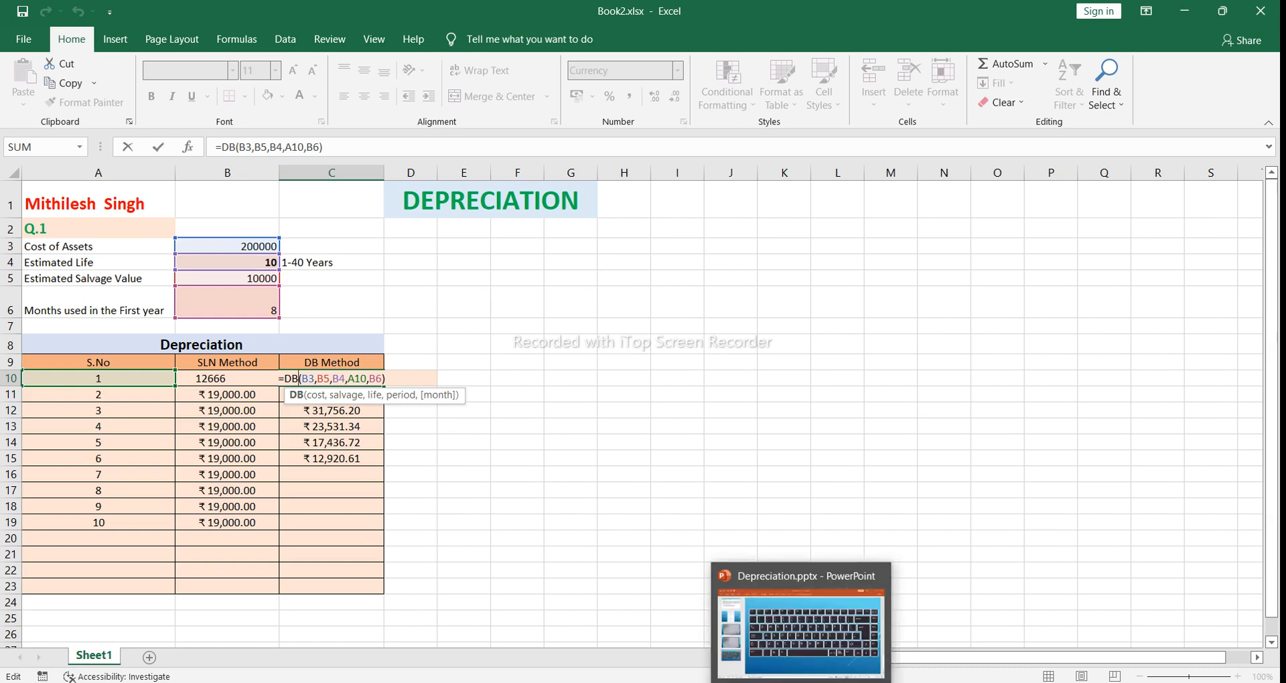
{"action": "left_click", "coordinate": [761, 682]}
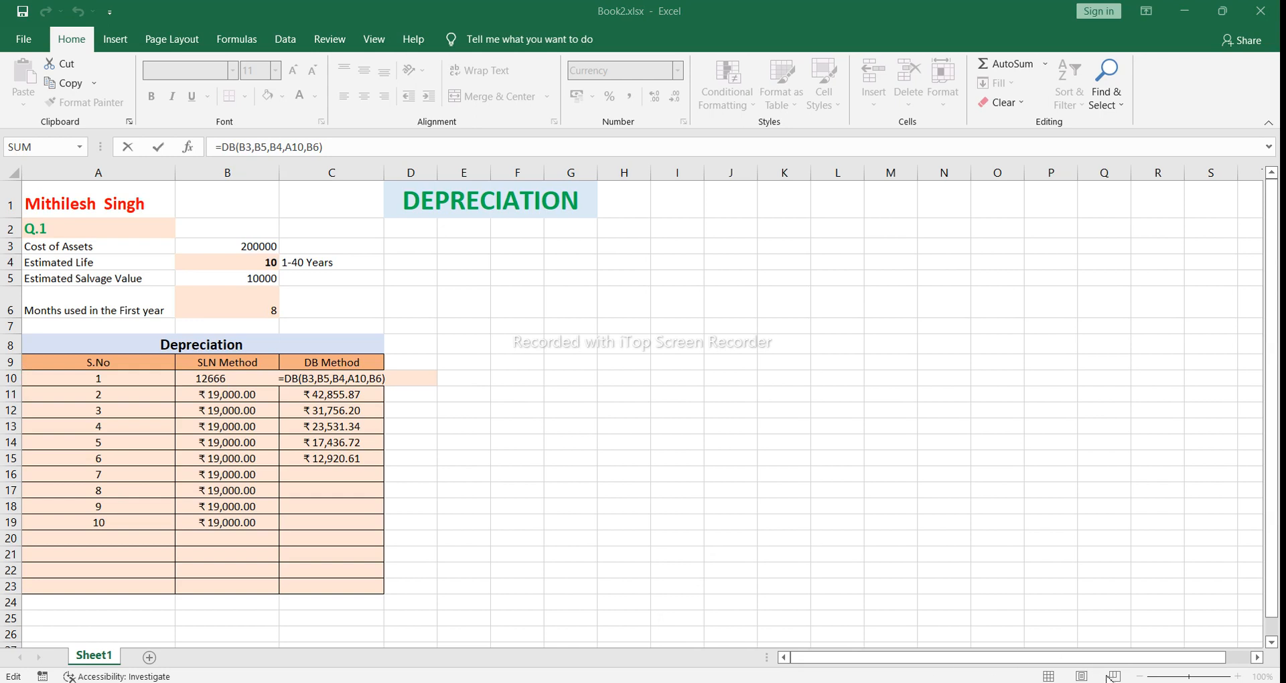
{"action": "left_click", "coordinate": [386, 380]}
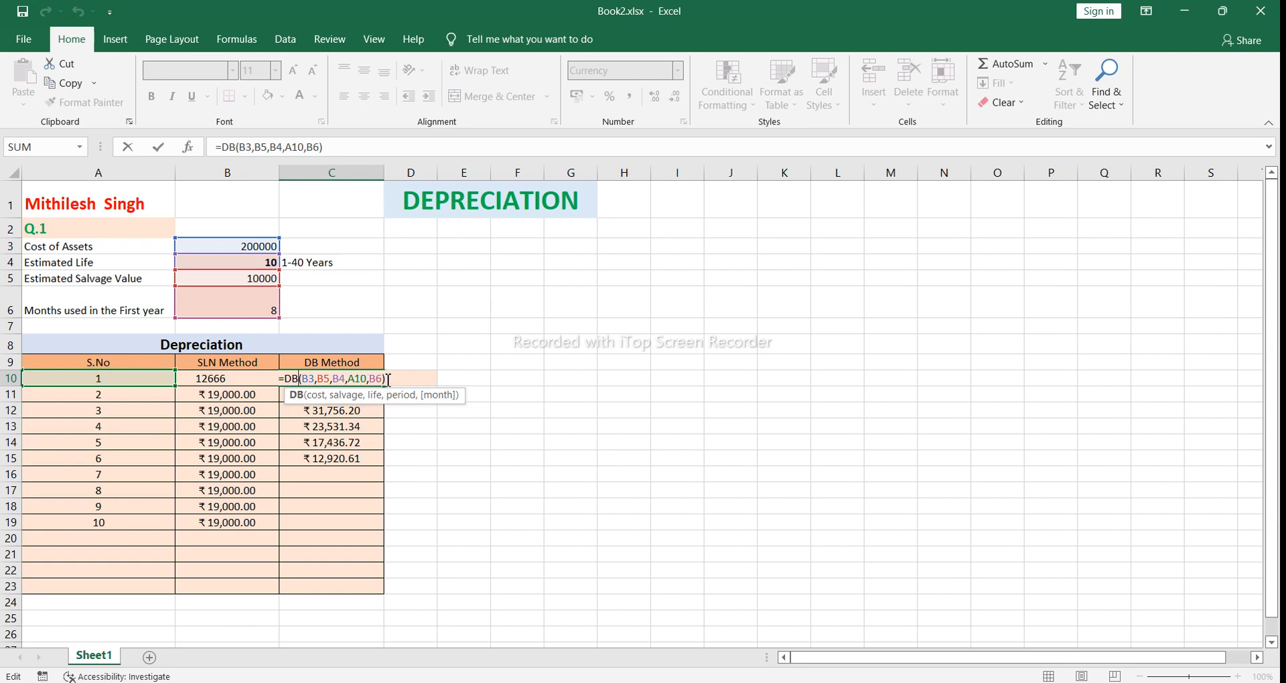
{"action": "key", "text": "Return"}
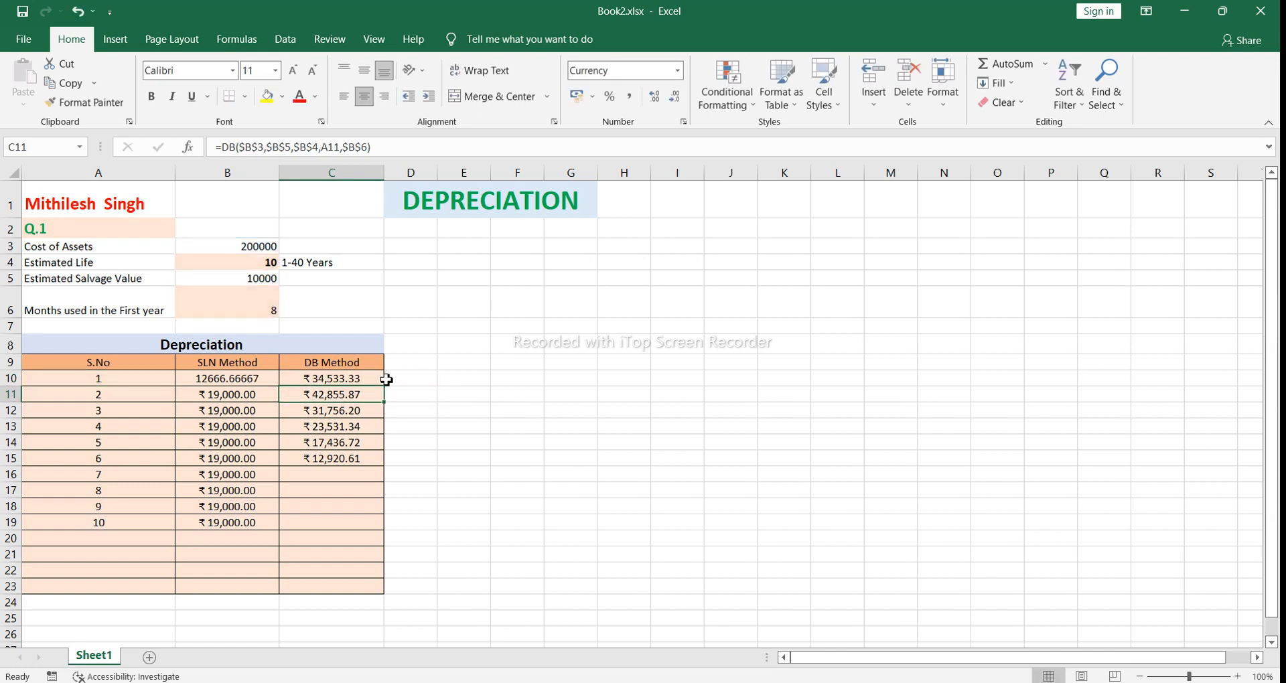
Step: Examine the absolute references in the year 2 DB formula in C11
{"action": "double_click", "coordinate": [357, 396]}
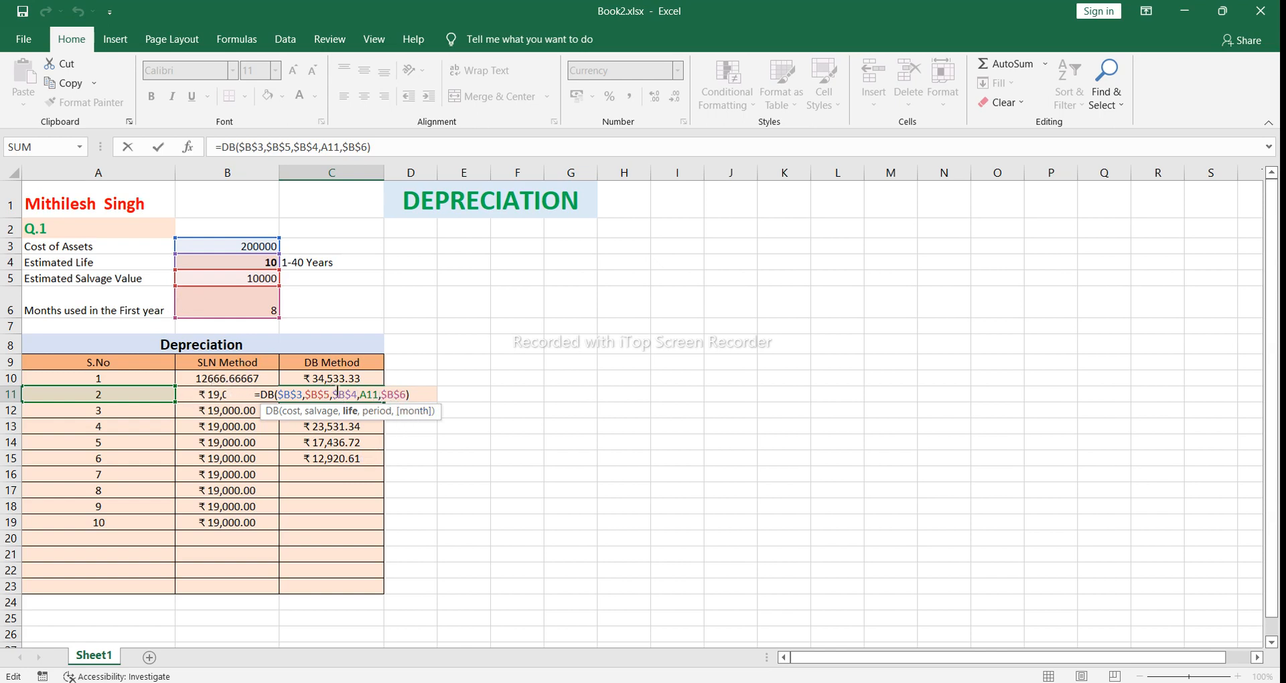
{"action": "left_click", "coordinate": [412, 396]}
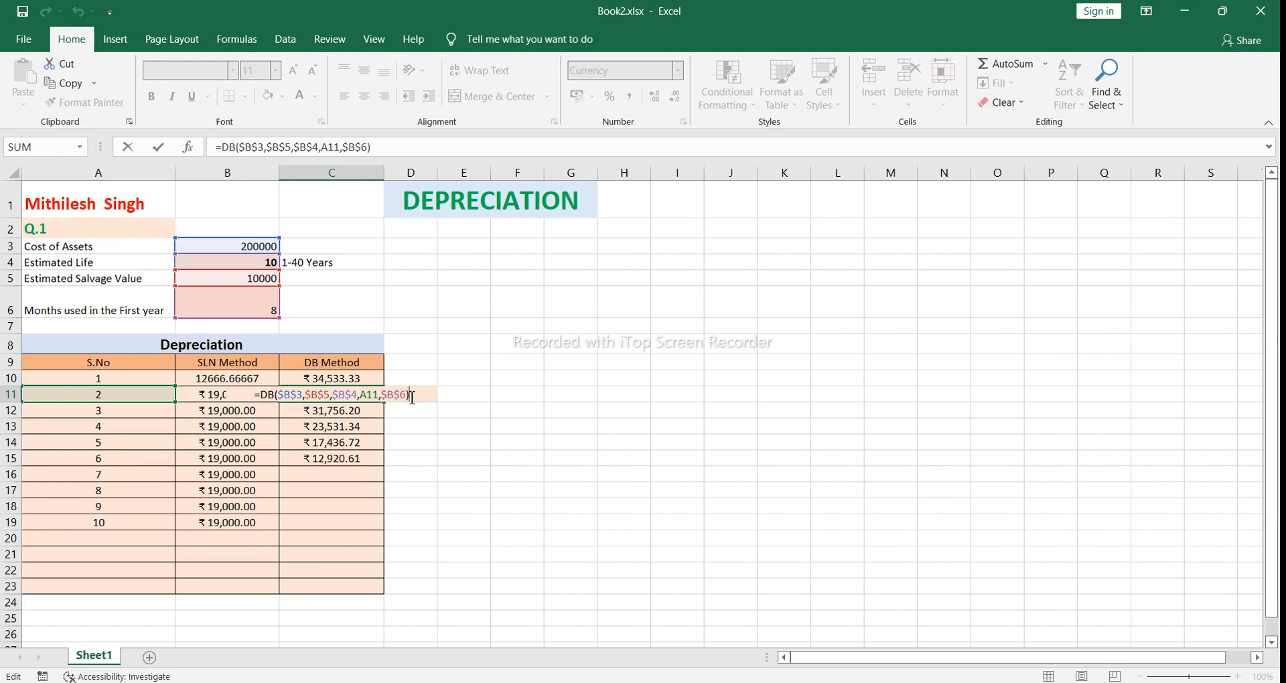
{"action": "key", "text": "Return"}
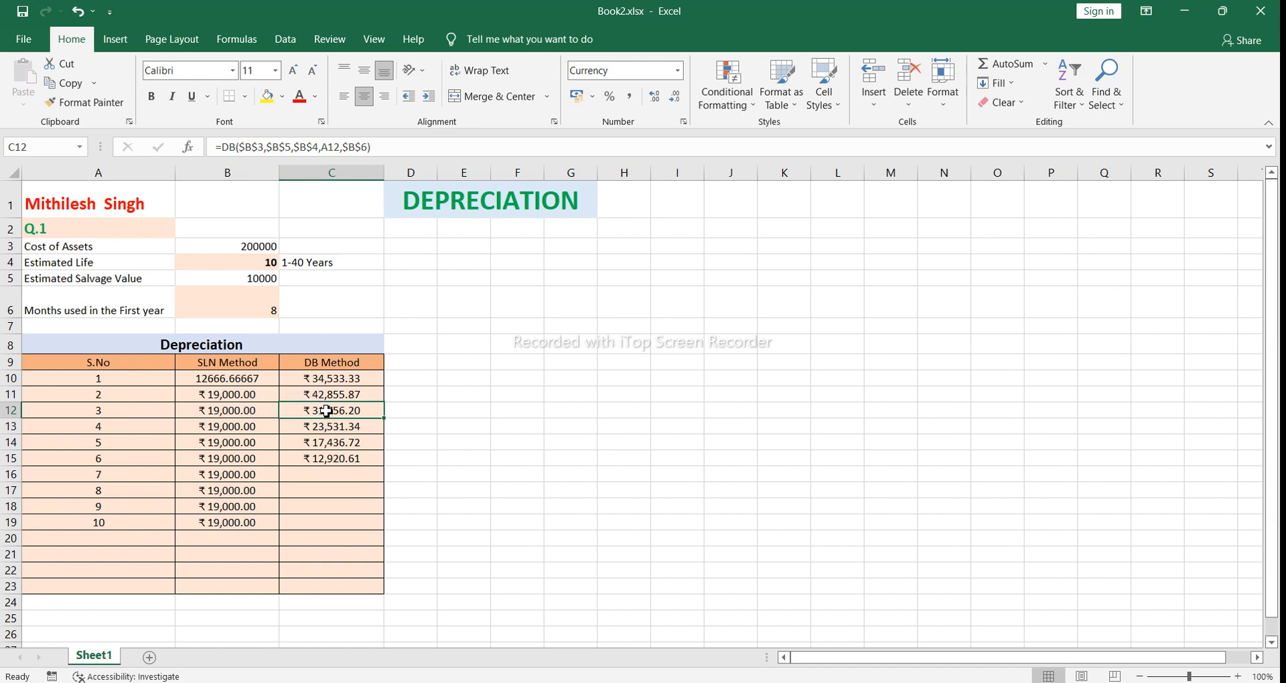
Step: Clear the DB cells C12:C15 and fill the year 2 row A11:C11 down through year 10 in row 19
{"action": "left_click_drag", "start_coordinate": [326, 412], "coordinate": [331, 462]}
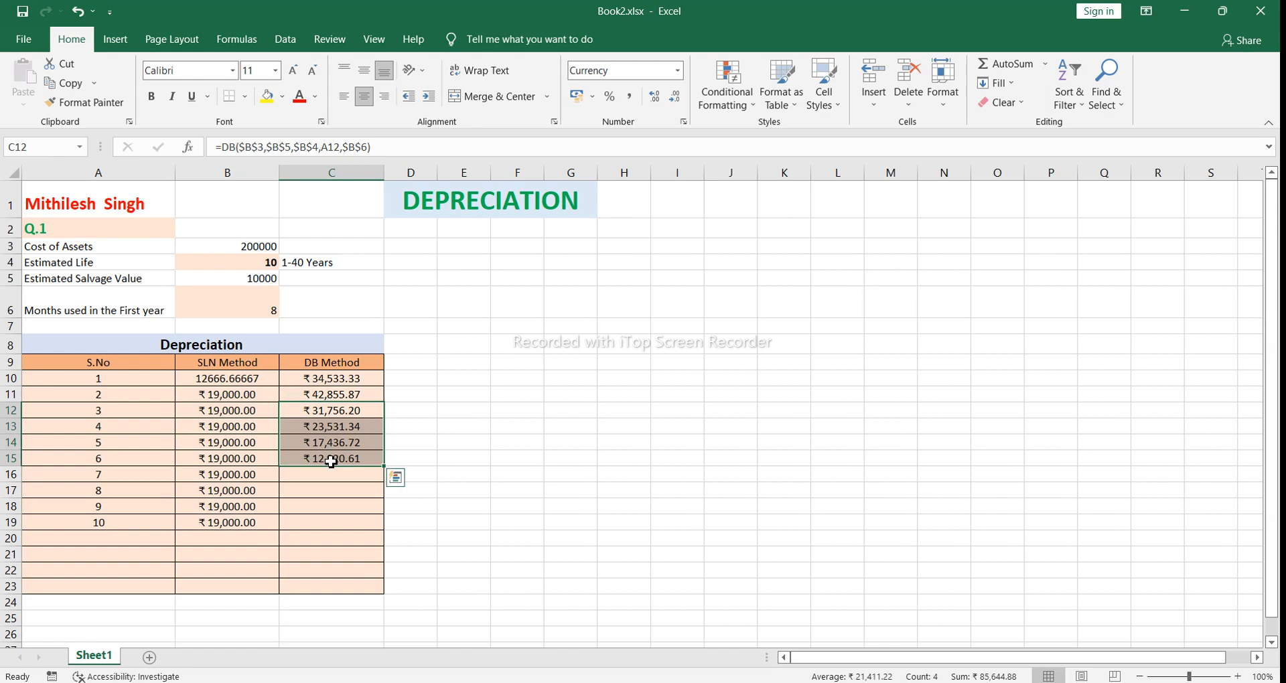
{"action": "key", "text": "Delete"}
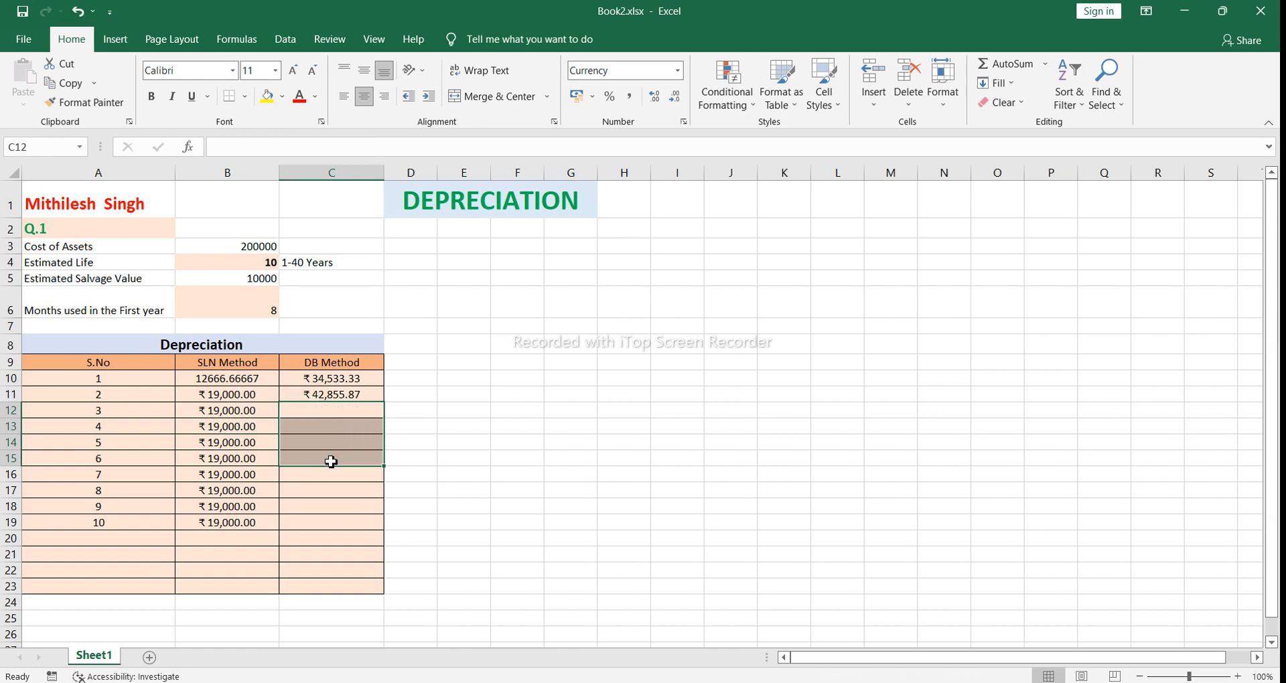
{"action": "left_click", "coordinate": [337, 414]}
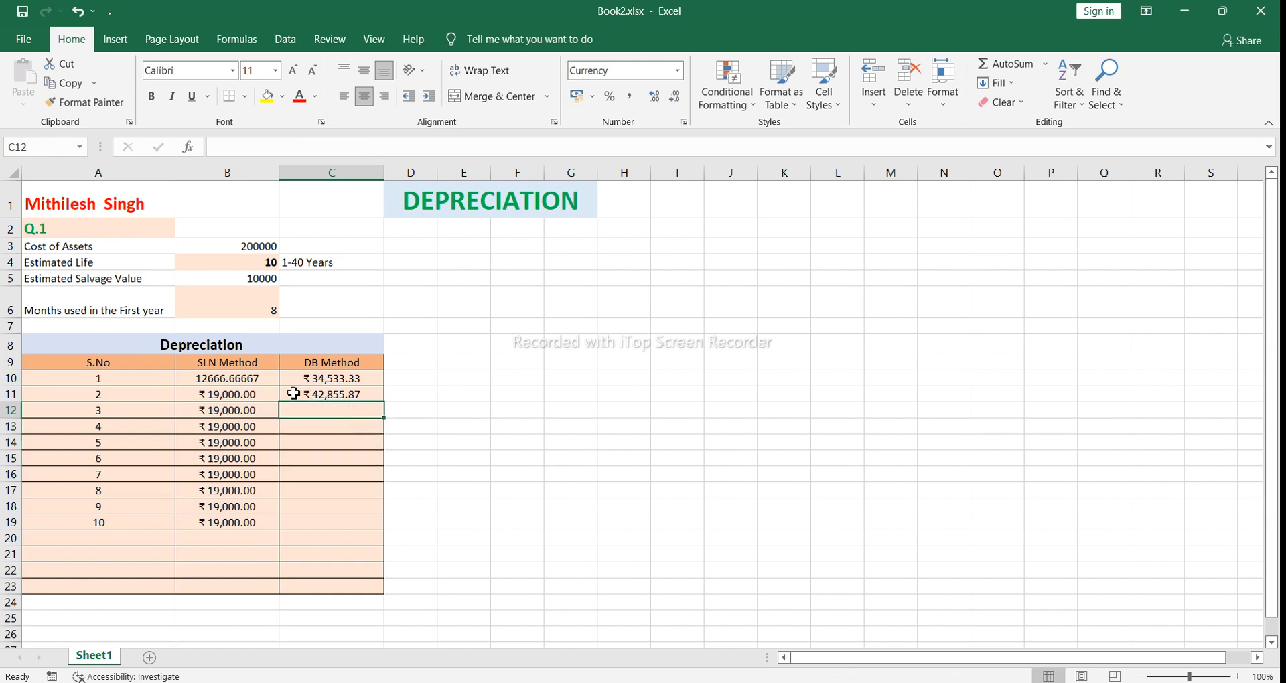
{"action": "left_click", "coordinate": [124, 395]}
{"action": "left_click_drag", "start_coordinate": [125, 395], "coordinate": [380, 399]}
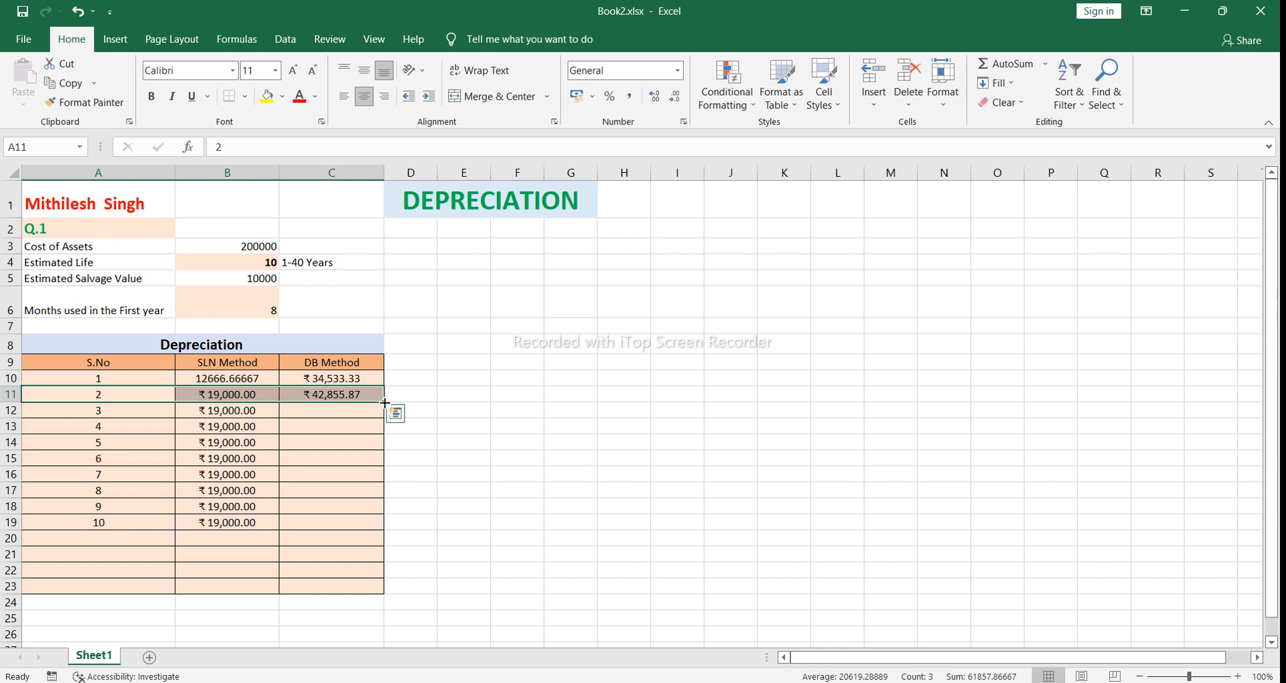
{"action": "left_click_drag", "start_coordinate": [385, 402], "coordinate": [393, 537]}
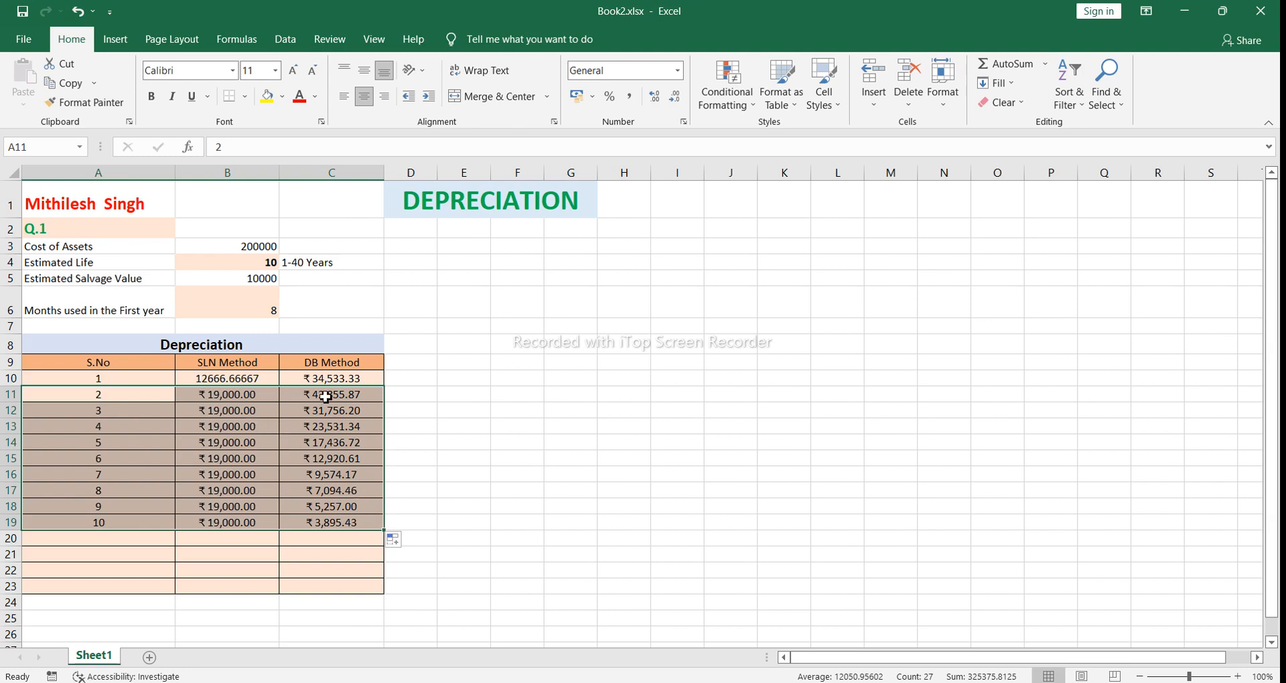
{"action": "left_click", "coordinate": [409, 396]}
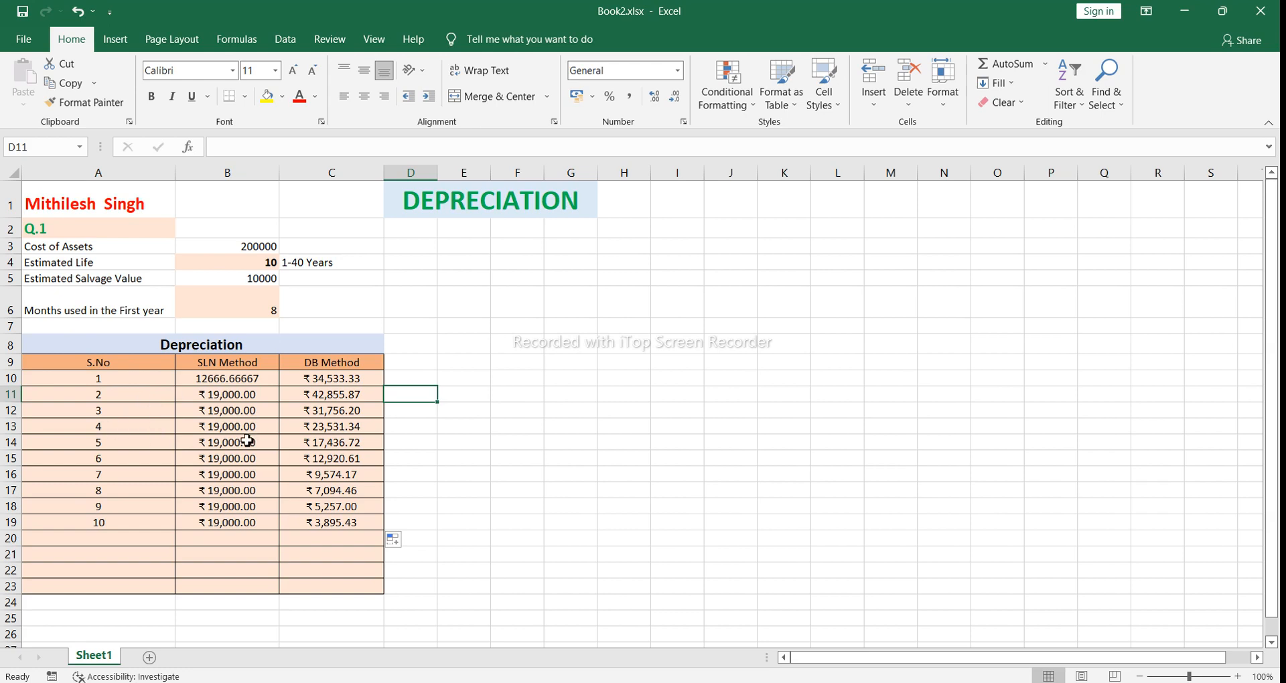
Step: Try filling the year 2 row A11:C11 down to row 229, and undo that fill
{"action": "left_click", "coordinate": [79, 398]}
{"action": "left_click_drag", "start_coordinate": [79, 397], "coordinate": [383, 399]}
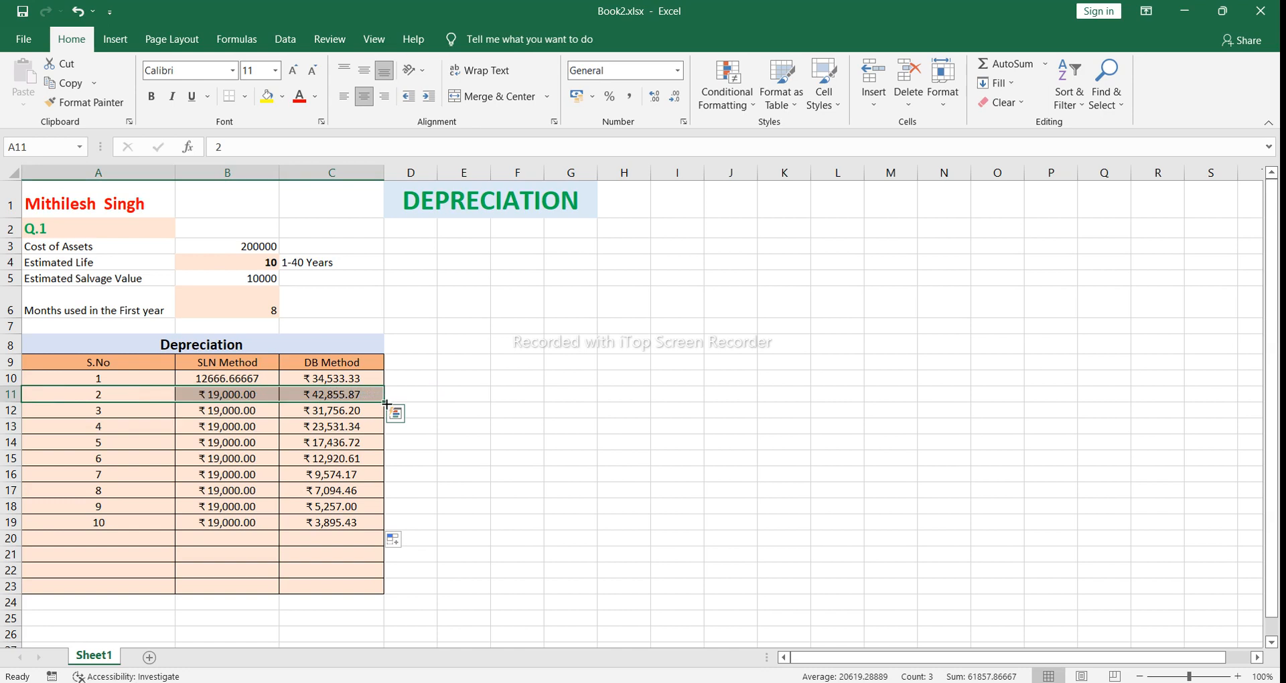
{"action": "mouse_move", "coordinate": [385, 404]}
{"action": "left_mouse_down"}
{"action": "mouse_move", "coordinate": [388, 647]}
{"action": "mouse_move", "coordinate": [392, 402]}
{"action": "left_mouse_up"}
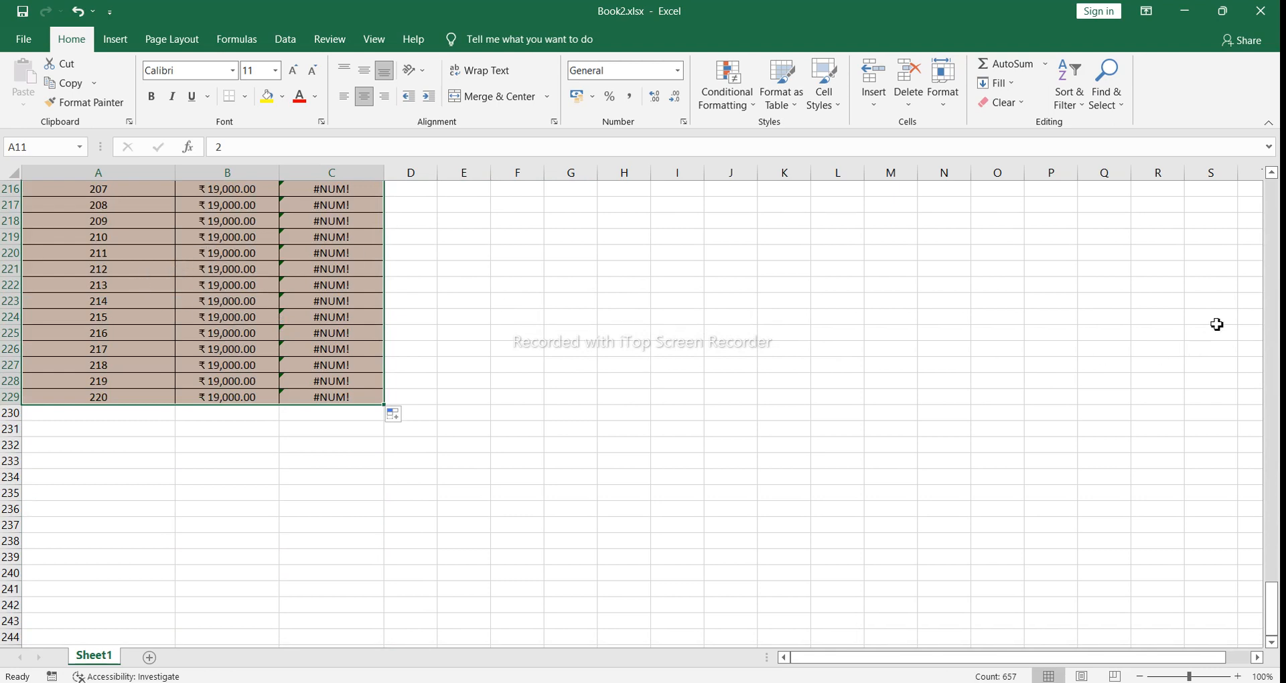
{"action": "left_click", "coordinate": [1278, 257]}
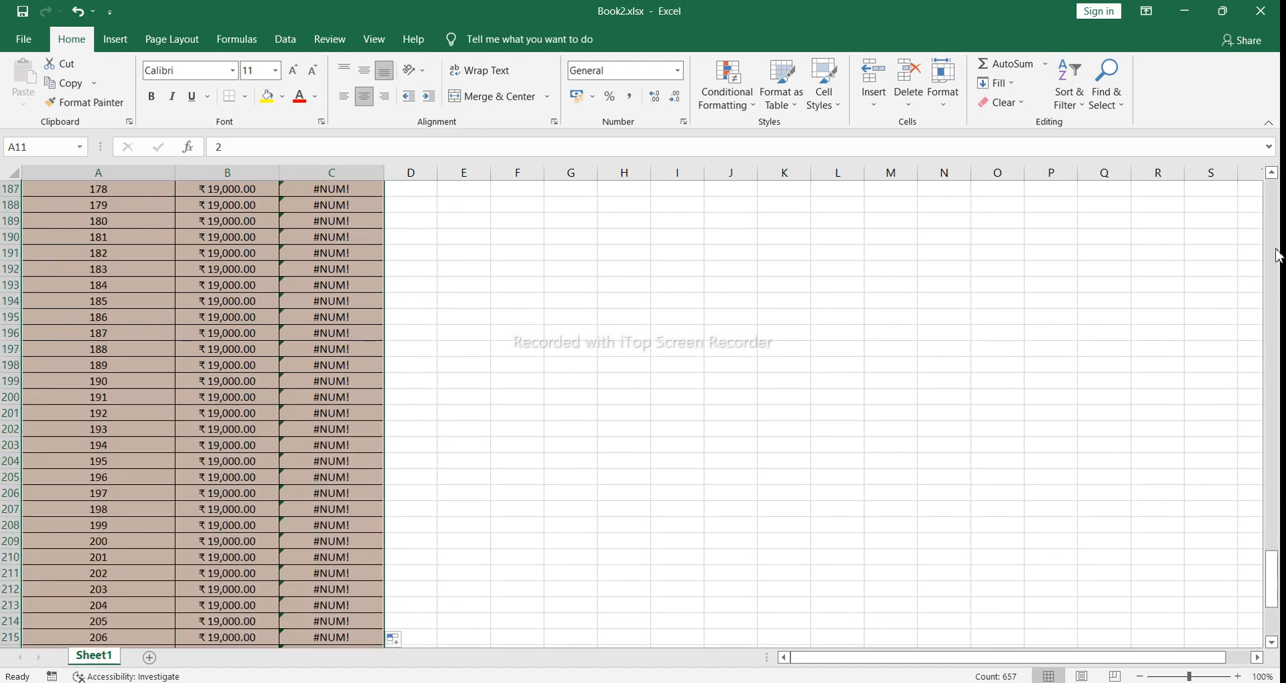
{"action": "left_click", "coordinate": [1278, 256]}
{"action": "left_click", "coordinate": [1278, 257]}
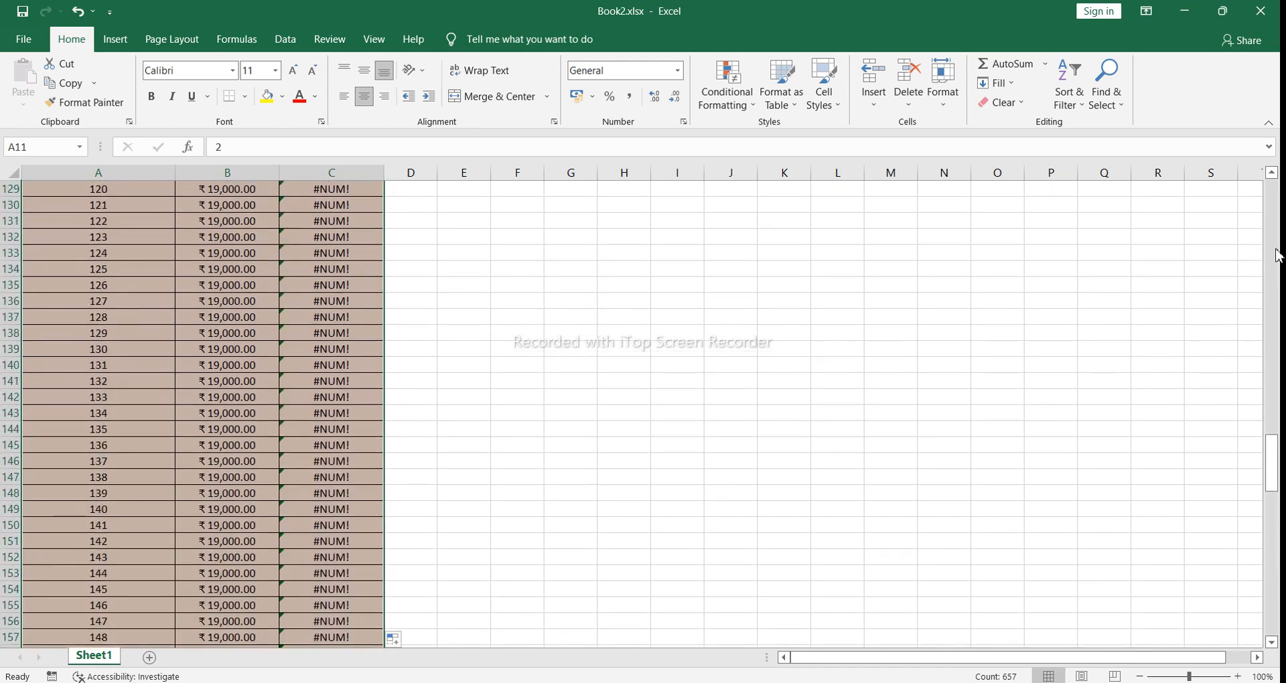
{"action": "left_click", "coordinate": [1278, 257]}
{"action": "left_click", "coordinate": [1278, 257]}
{"action": "left_click", "coordinate": [1278, 257]}
{"action": "left_click", "coordinate": [1276, 230]}
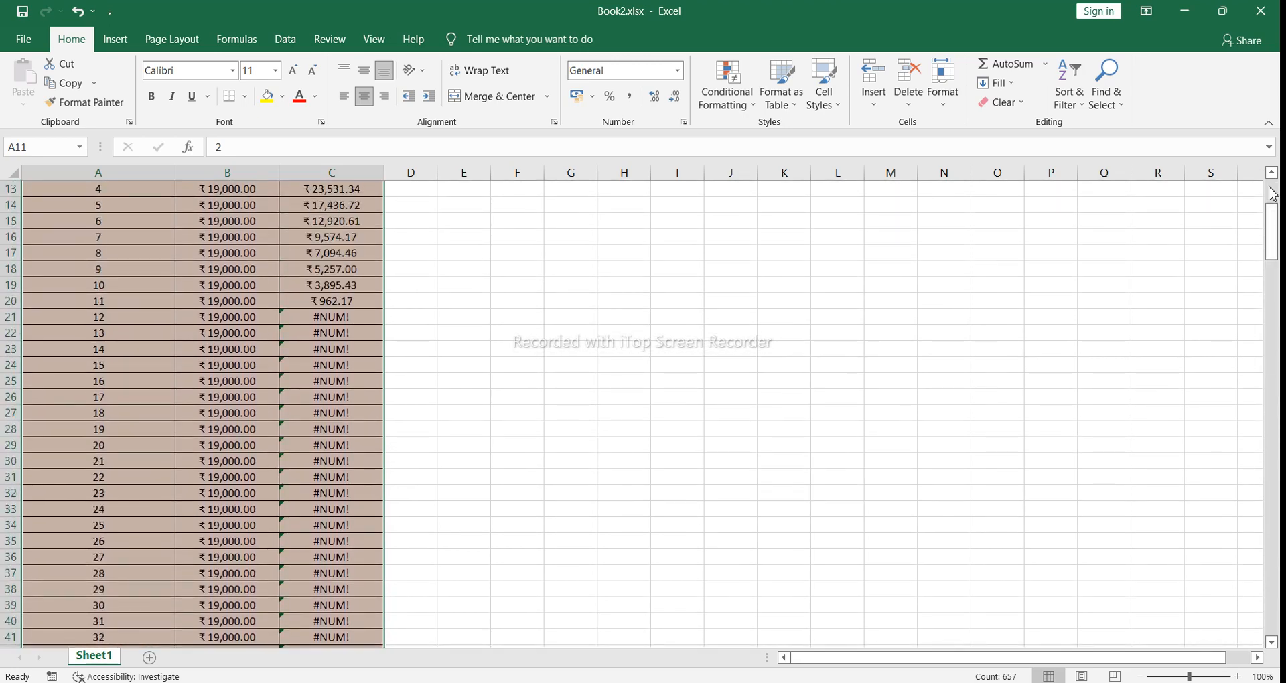
{"action": "left_click", "coordinate": [1273, 194]}
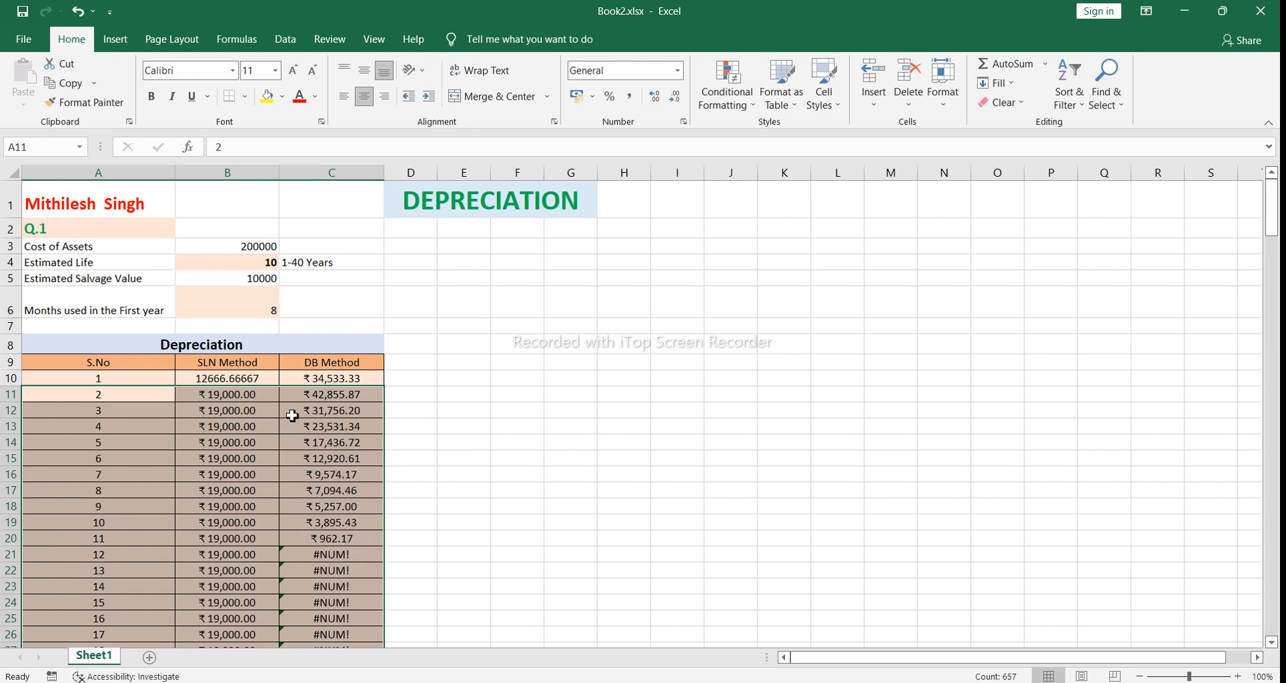
{"action": "left_click", "coordinate": [79, 12]}
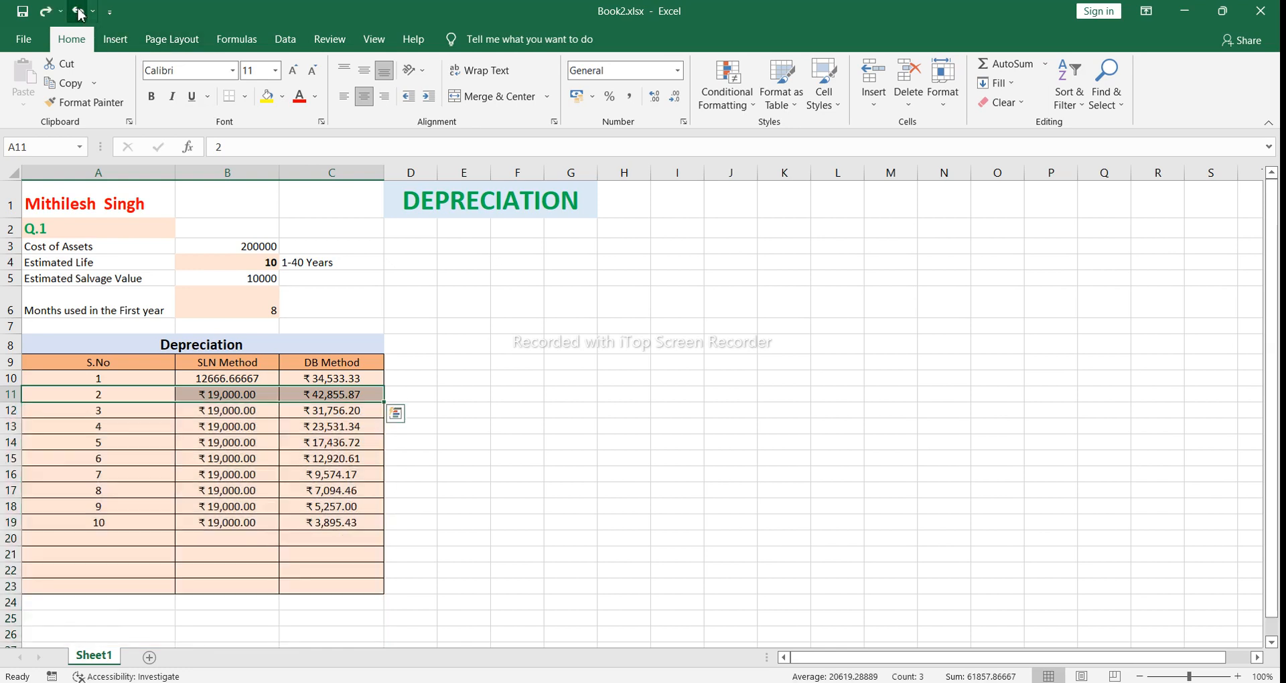
{"action": "left_click", "coordinate": [408, 458]}
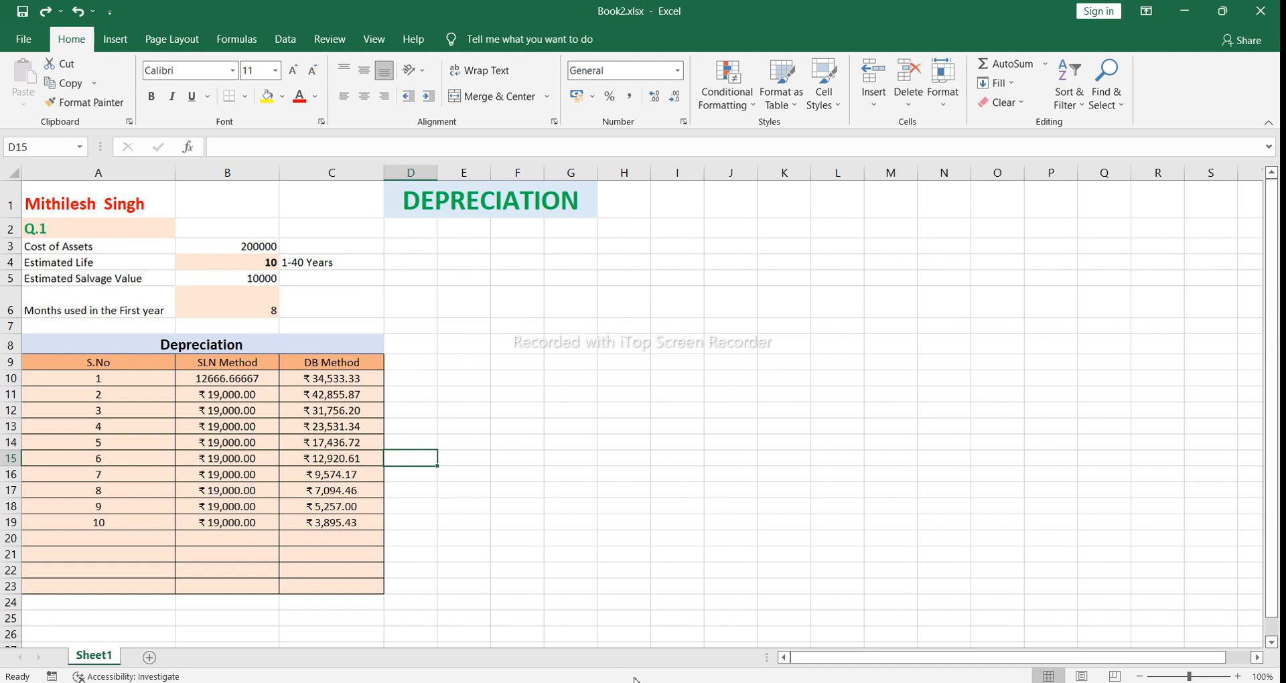
Step: Switch to the CAB WORKBOOK QUESTIONS workbook and review Depreciation Schedule 1 and the depreciation method choices in B7 on Sheet5
{"action": "mouse_move", "coordinate": [593, 682]}
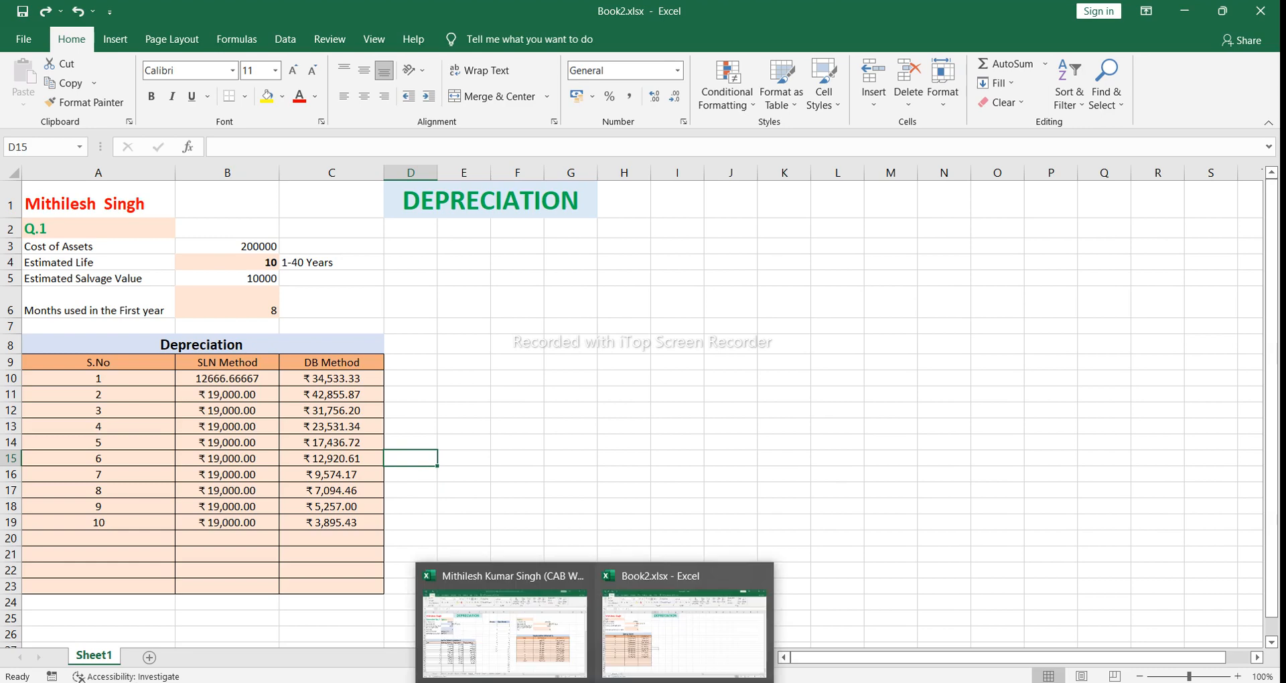
{"action": "left_click", "coordinate": [563, 668]}
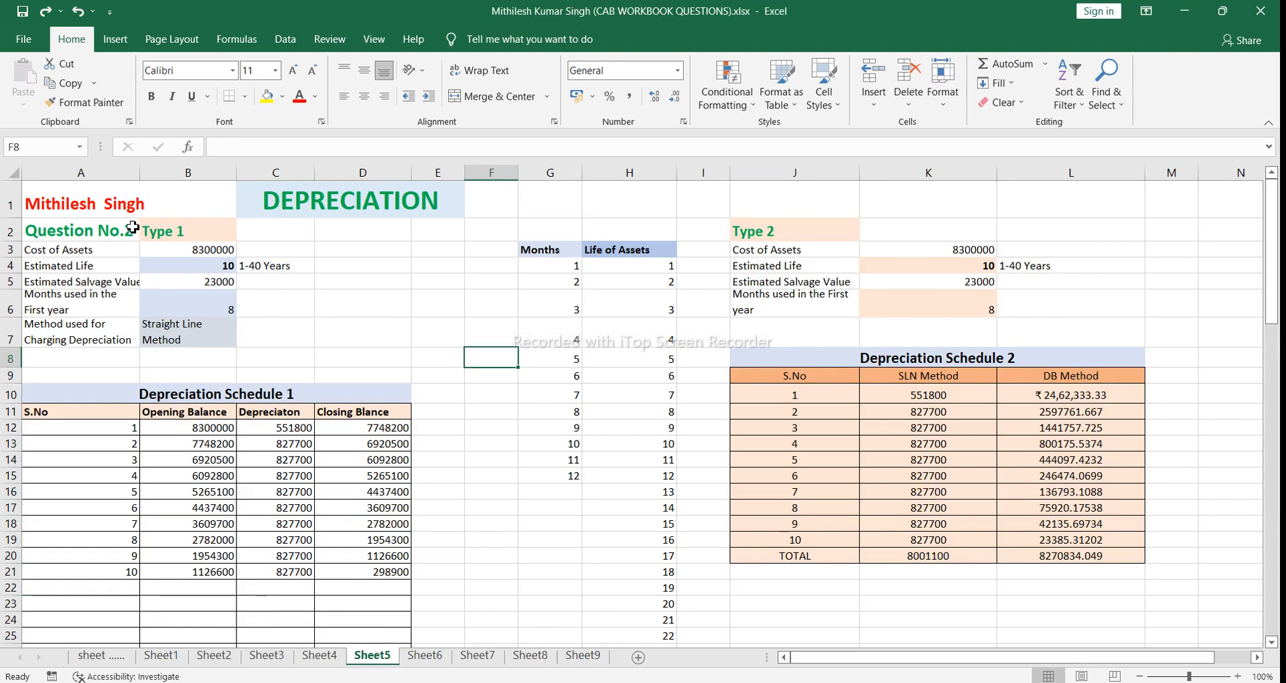
{"action": "left_click", "coordinate": [182, 396]}
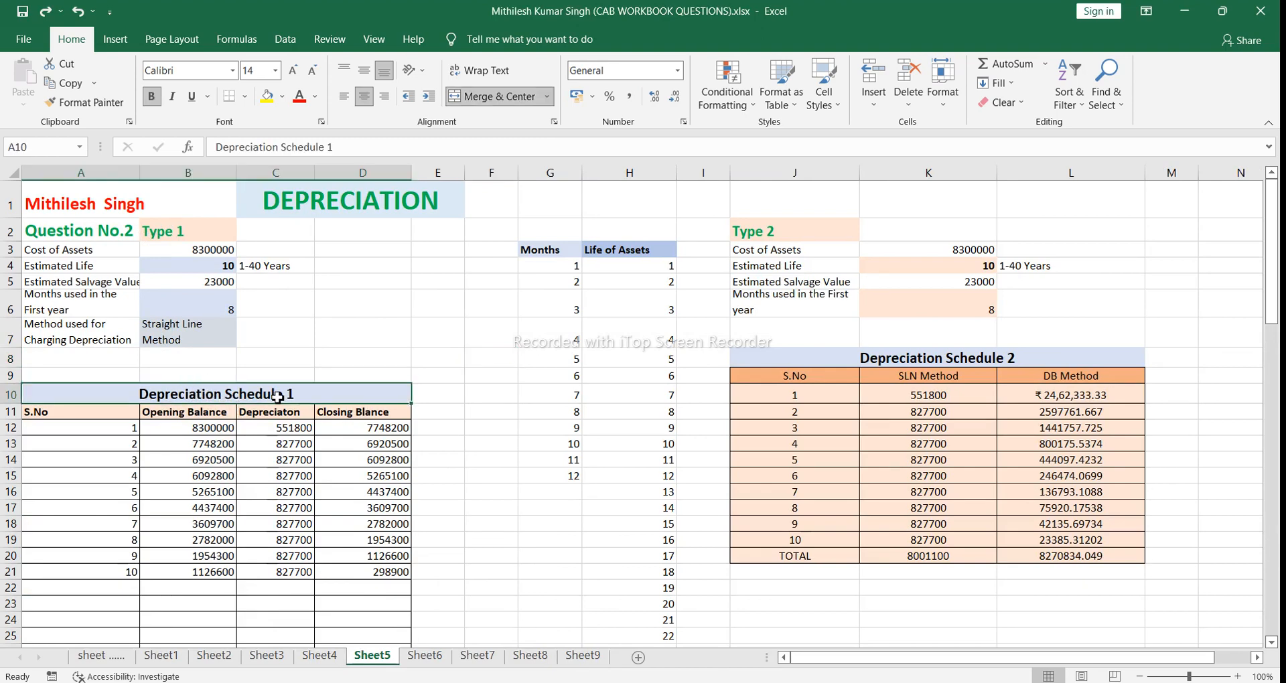
{"action": "left_click", "coordinate": [289, 359]}
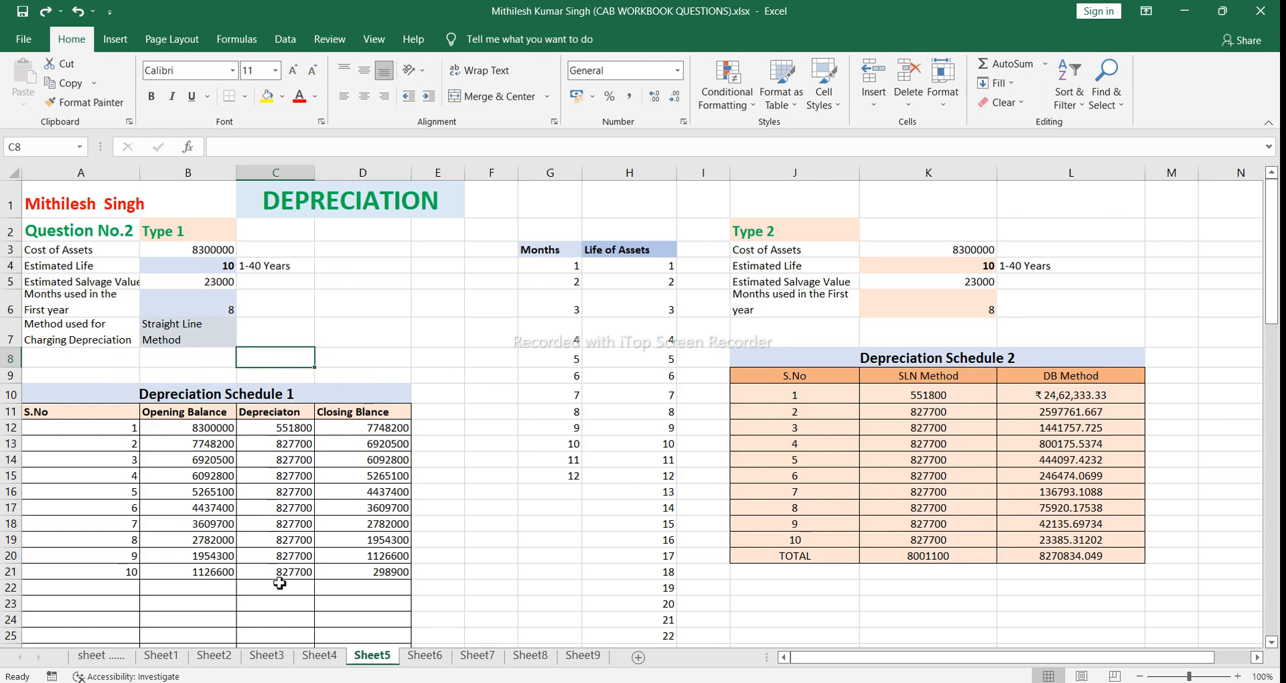
{"action": "left_click", "coordinate": [226, 333]}
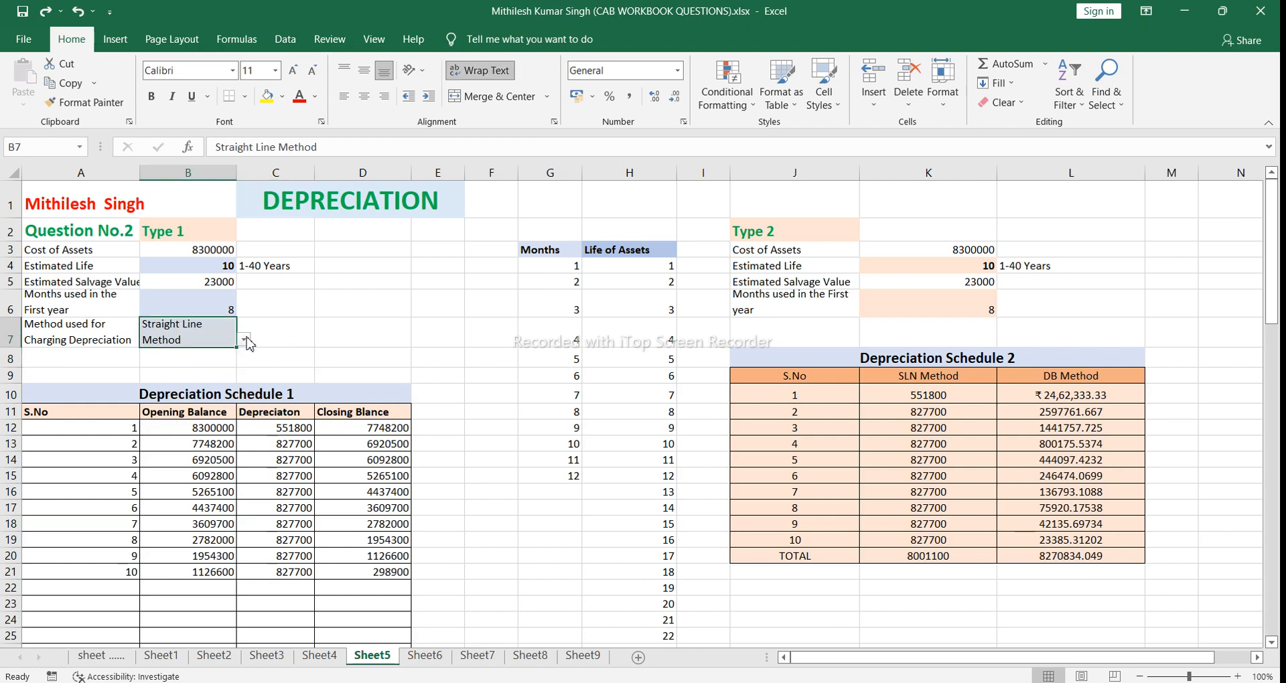
{"action": "left_click", "coordinate": [245, 341]}
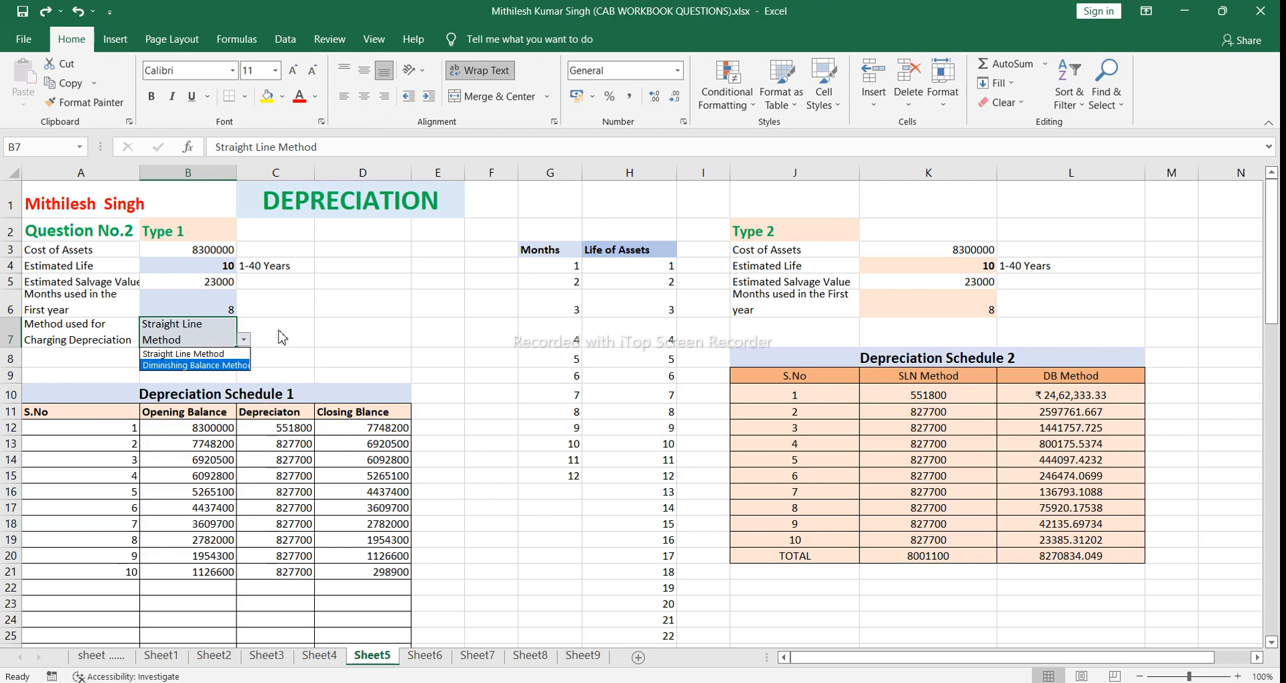
{"action": "key", "text": "Escape"}
{"action": "left_click", "coordinate": [275, 357]}
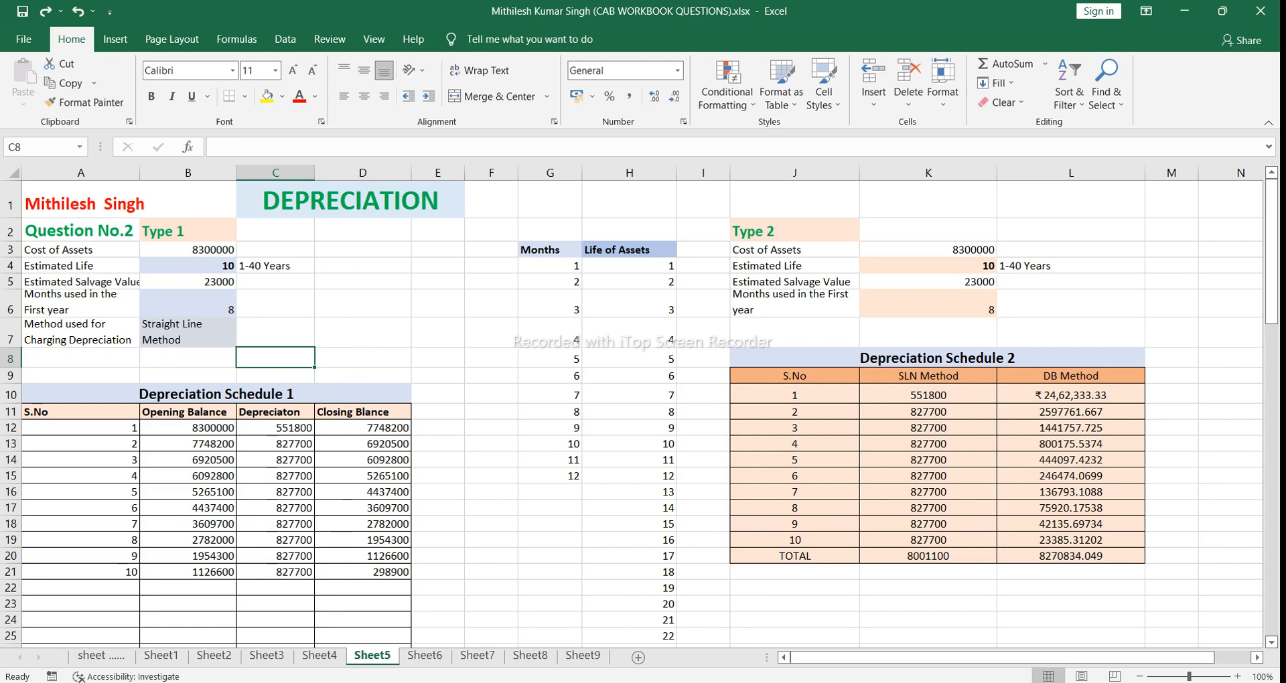
Step: Return to Book2.xlsx and inspect the prorated year 1 SLN formula in B10
{"action": "left_click", "coordinate": [611, 674]}
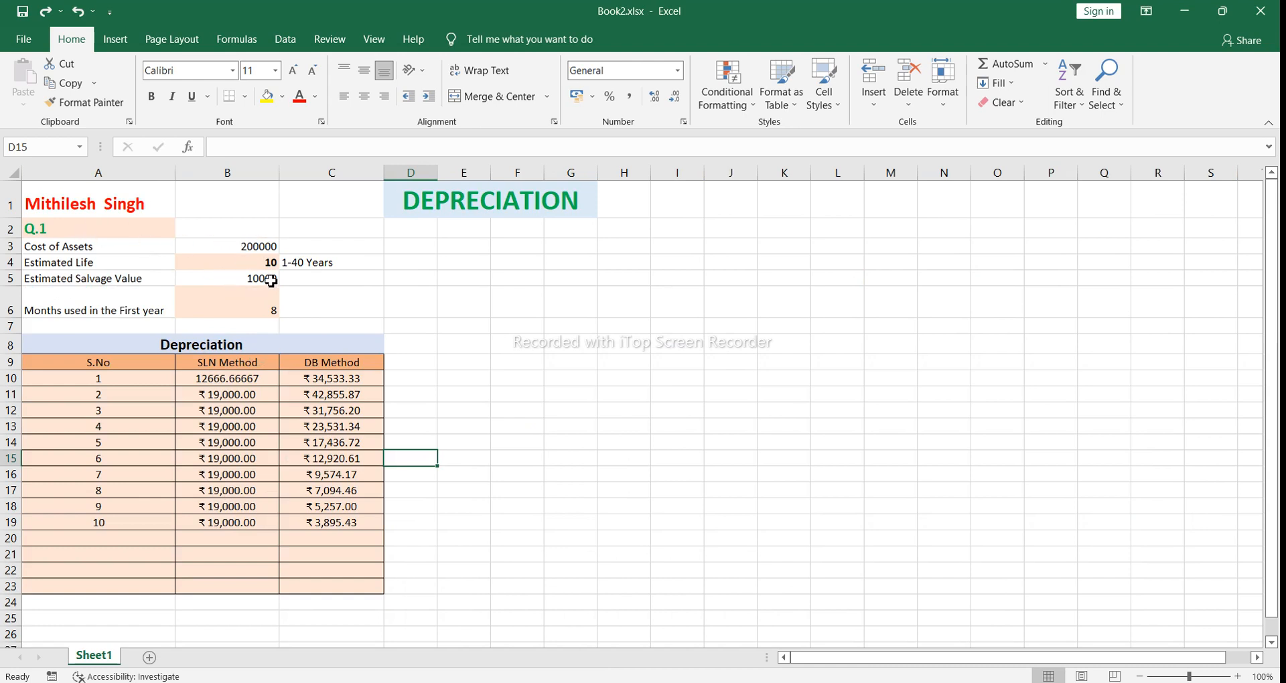
{"action": "left_click", "coordinate": [264, 381]}
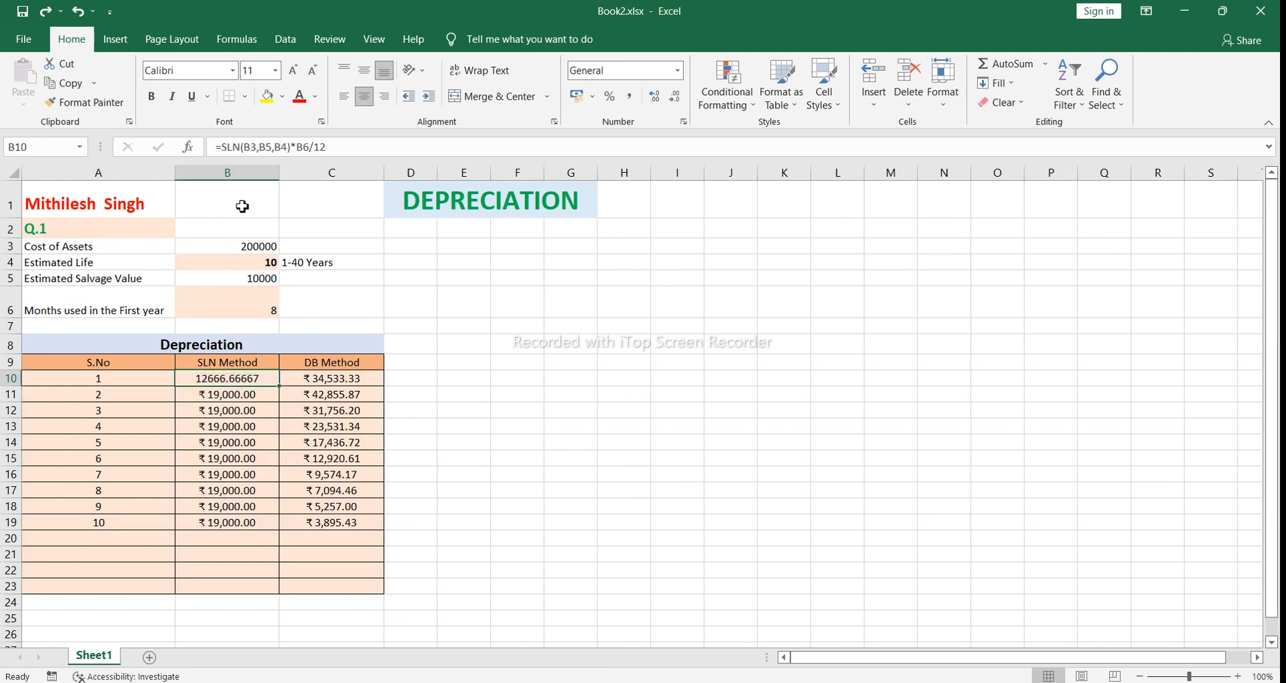
{"action": "left_click", "coordinate": [244, 147]}
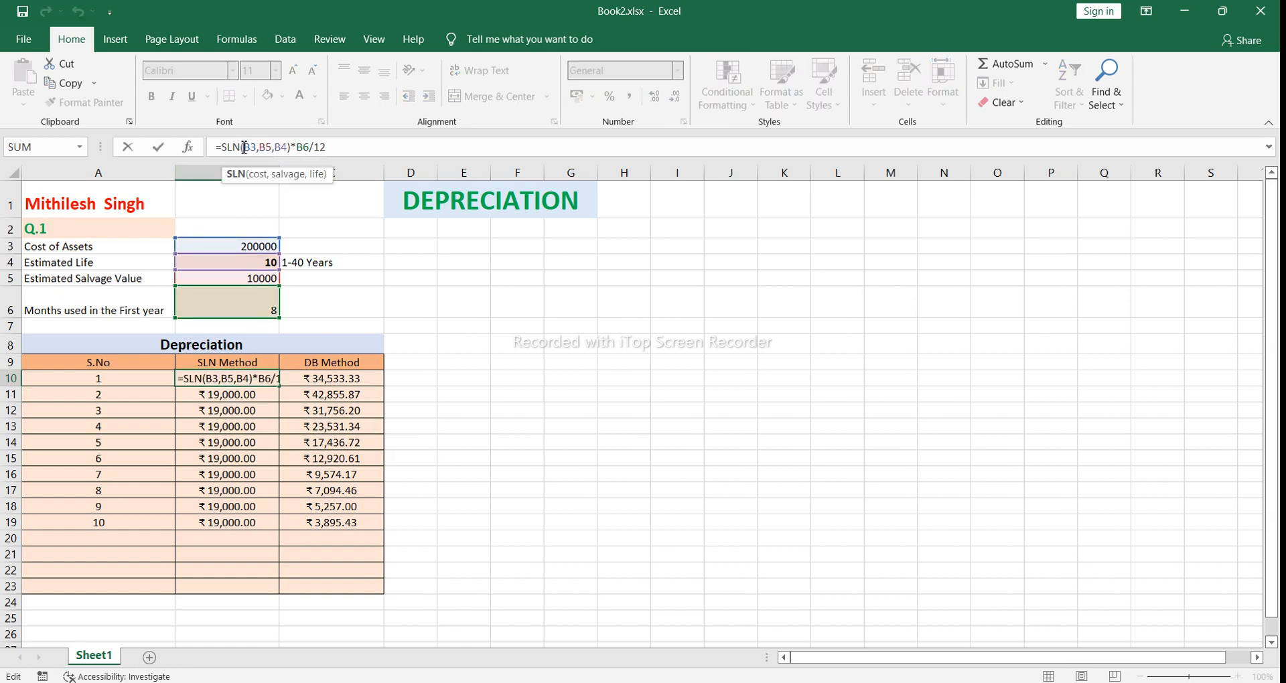
{"action": "left_click", "coordinate": [402, 377]}
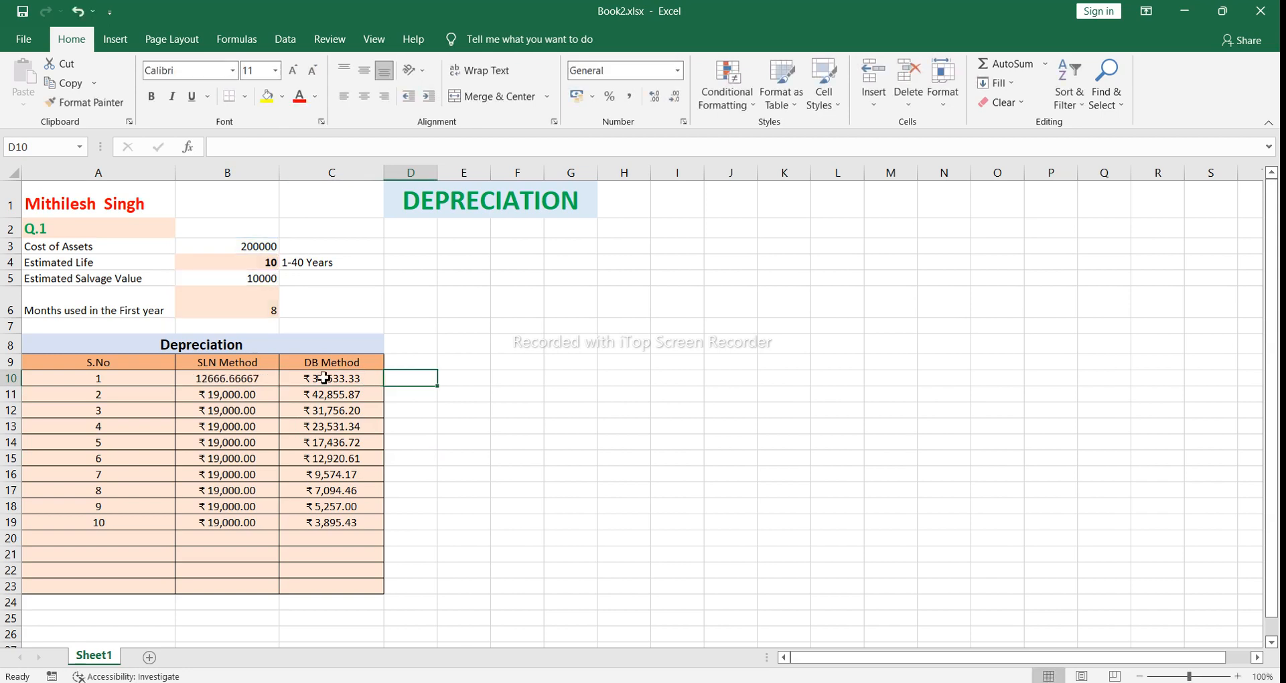
Step: Inspect the year 2 SLN formula in B11 and the arguments of the DB formula in C11
{"action": "left_click", "coordinate": [233, 397]}
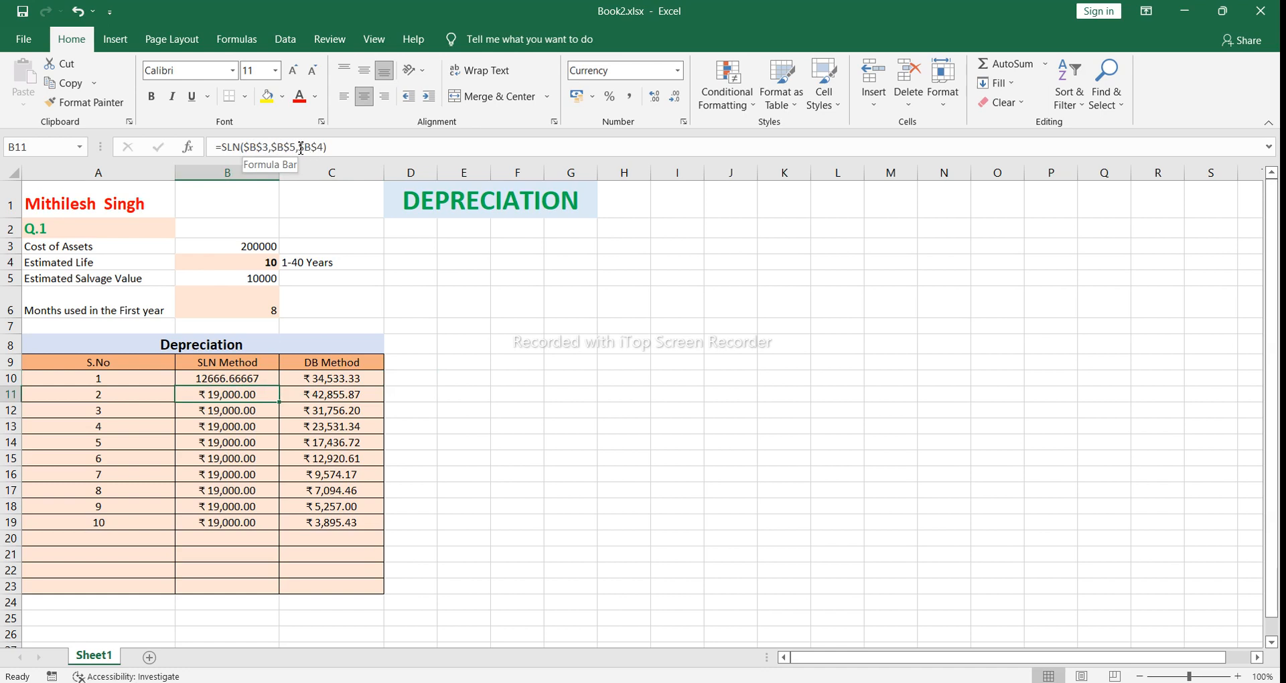
{"action": "left_click", "coordinate": [332, 390]}
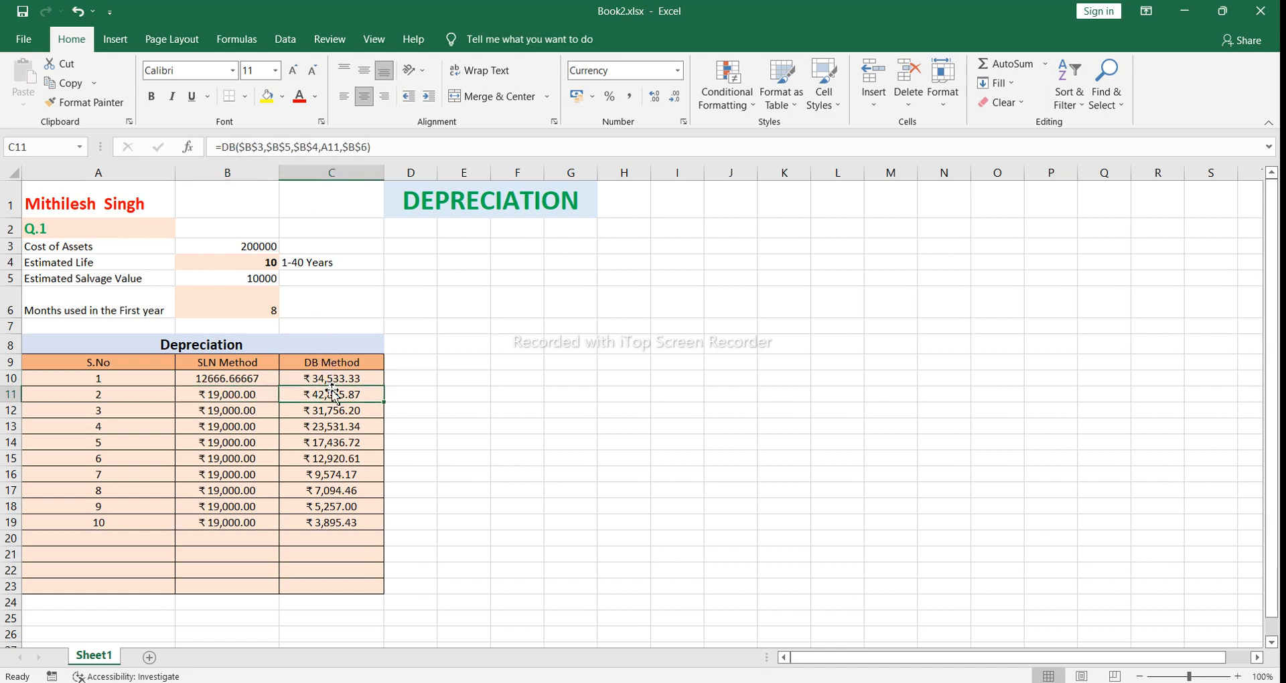
{"action": "left_click", "coordinate": [325, 147]}
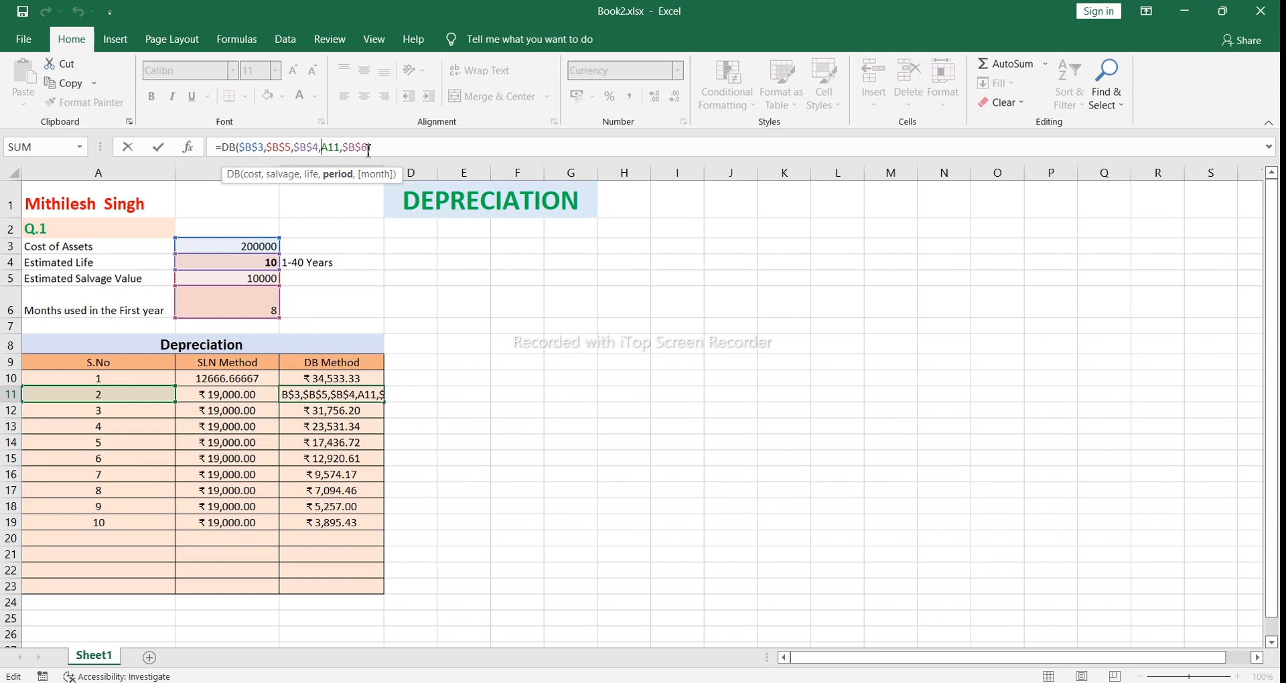
{"action": "key", "text": "Return"}
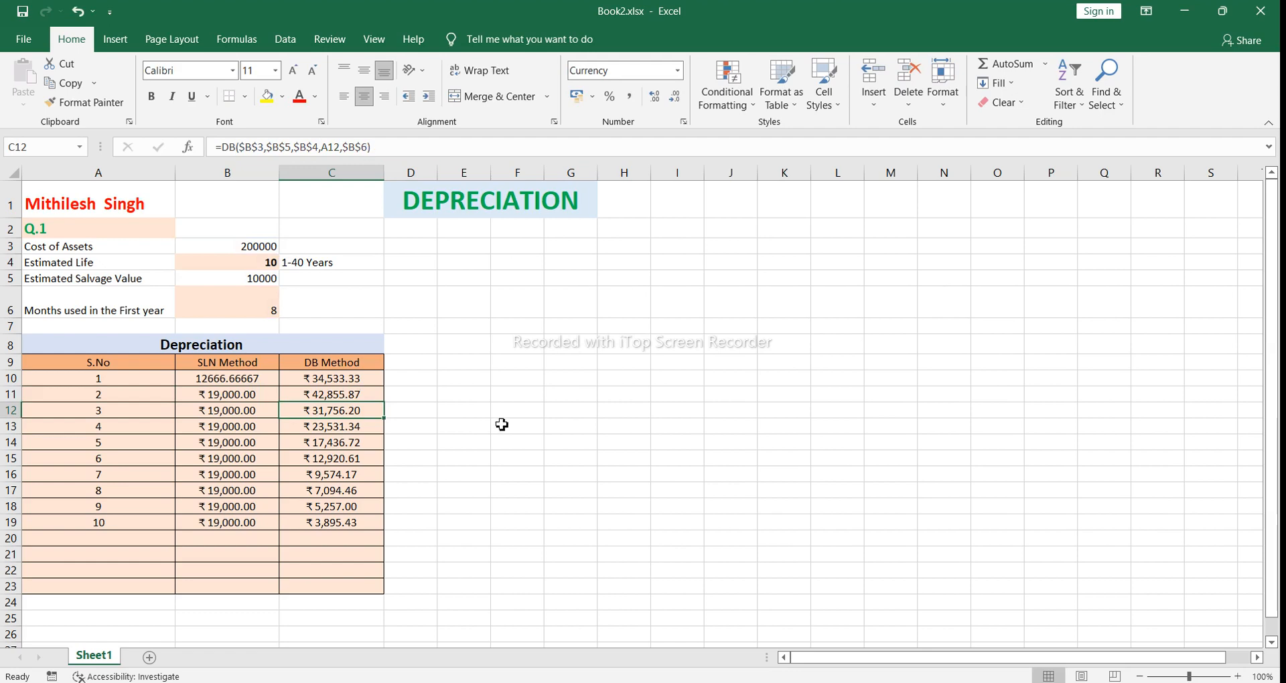
Step: Switch to the CAB WORKBOOK QUESTIONS workbook to view the depreciation schedules on Sheet5
{"action": "mouse_move", "coordinate": [587, 682]}
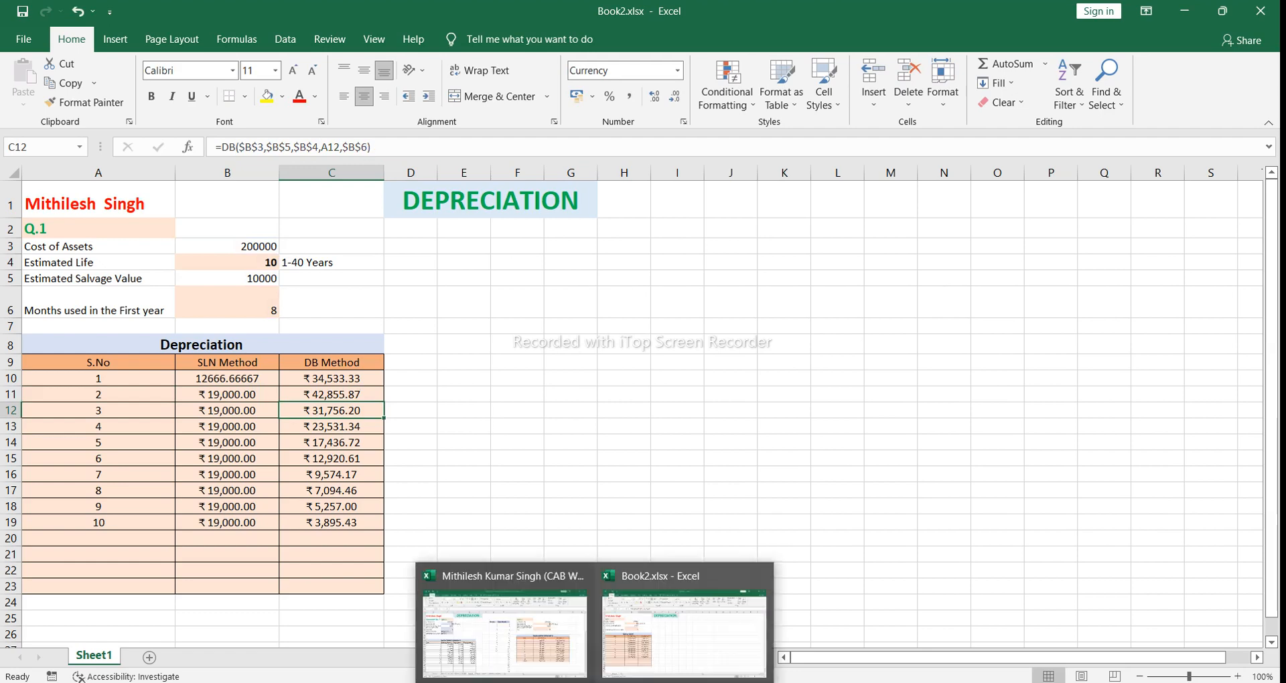
{"action": "left_click", "coordinate": [565, 658]}
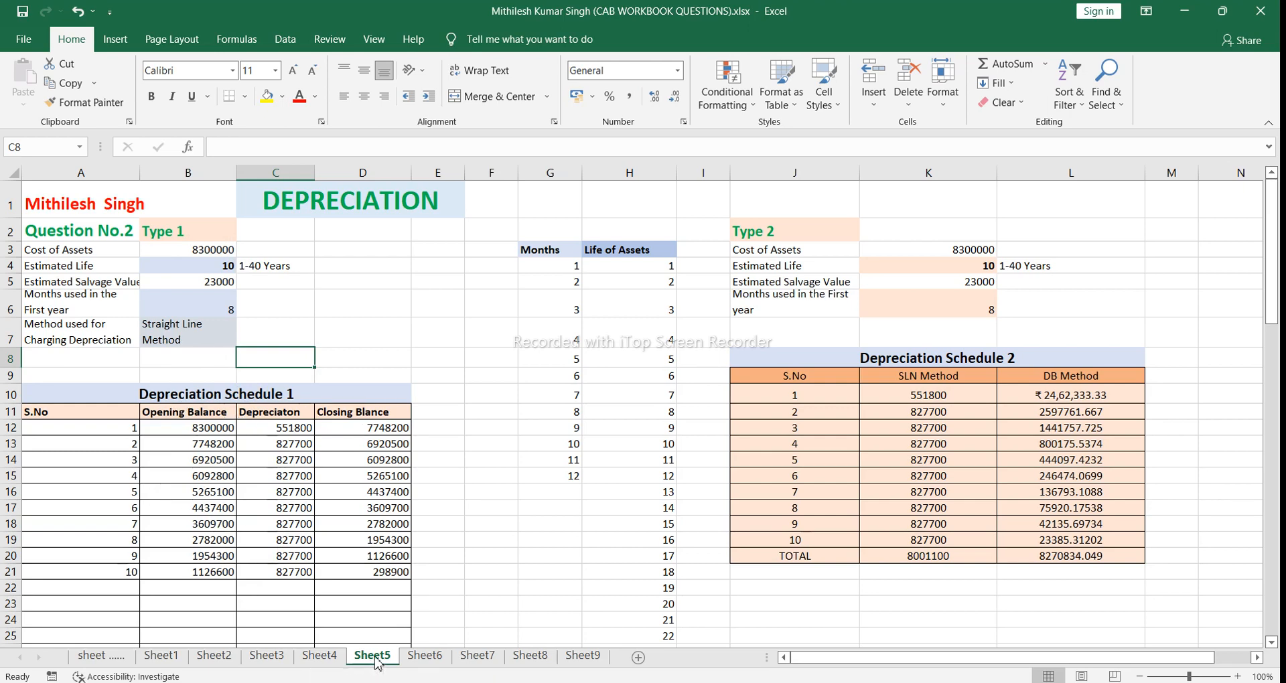
Step: Switch to Book2.xlsx, set the cost of assets in B3 to 300000, and return to the CAB WORKBOOK QUESTIONS workbook
{"action": "mouse_move", "coordinate": [582, 674]}
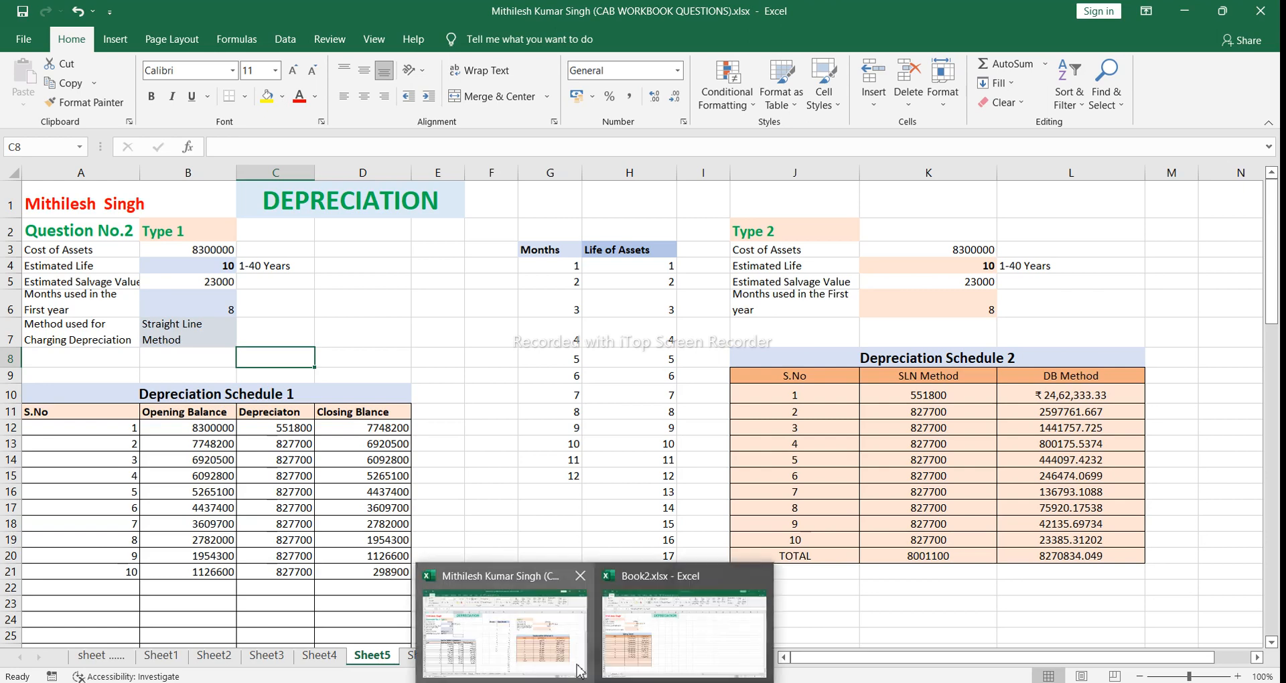
{"action": "left_click", "coordinate": [635, 660]}
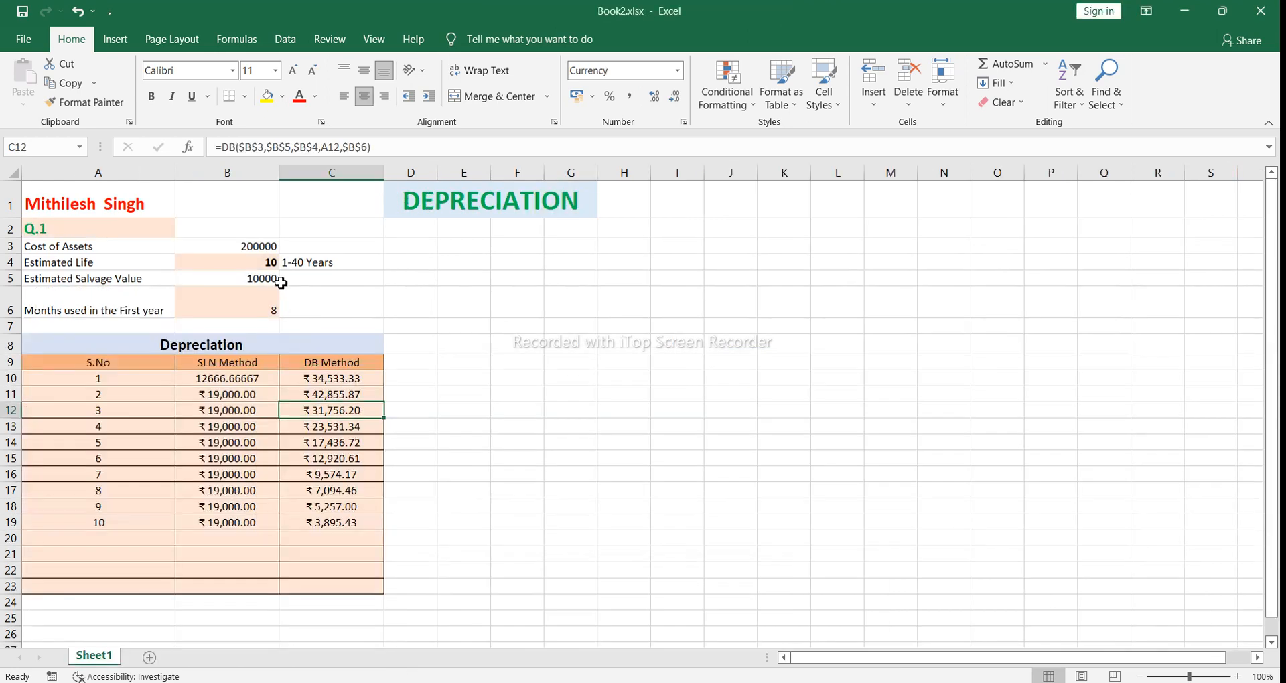
{"action": "left_click", "coordinate": [255, 247]}
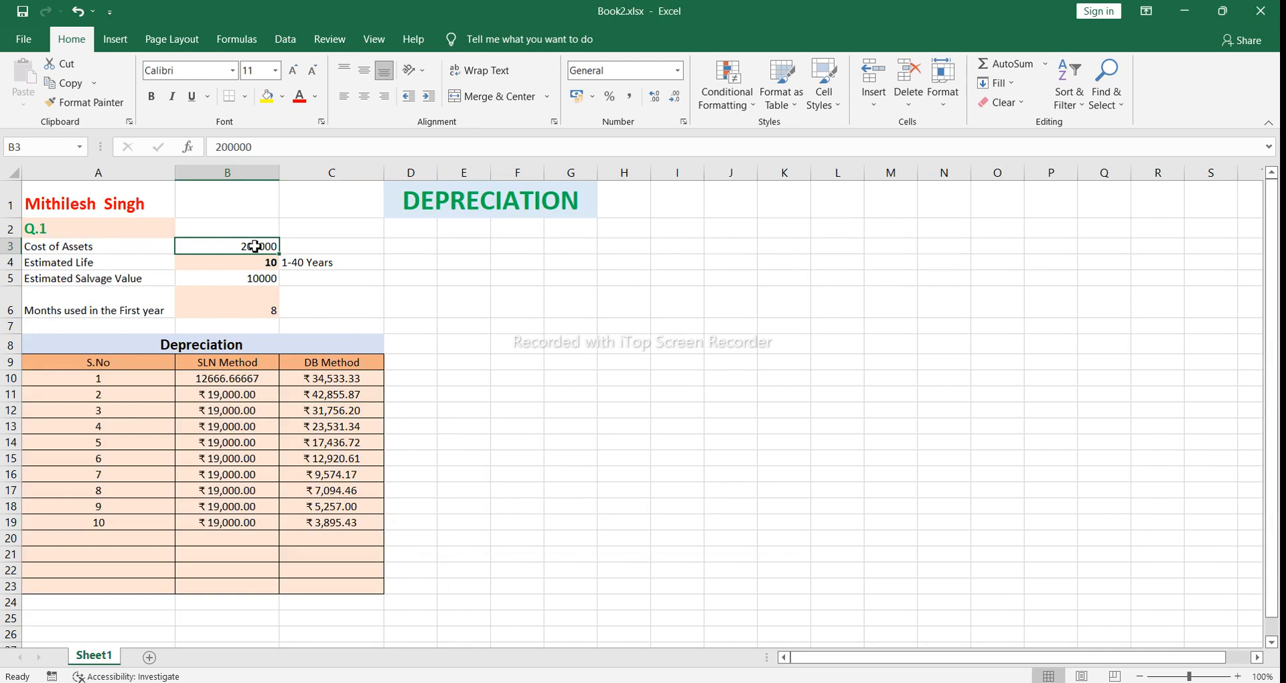
{"action": "key", "text": "BackSpace"}
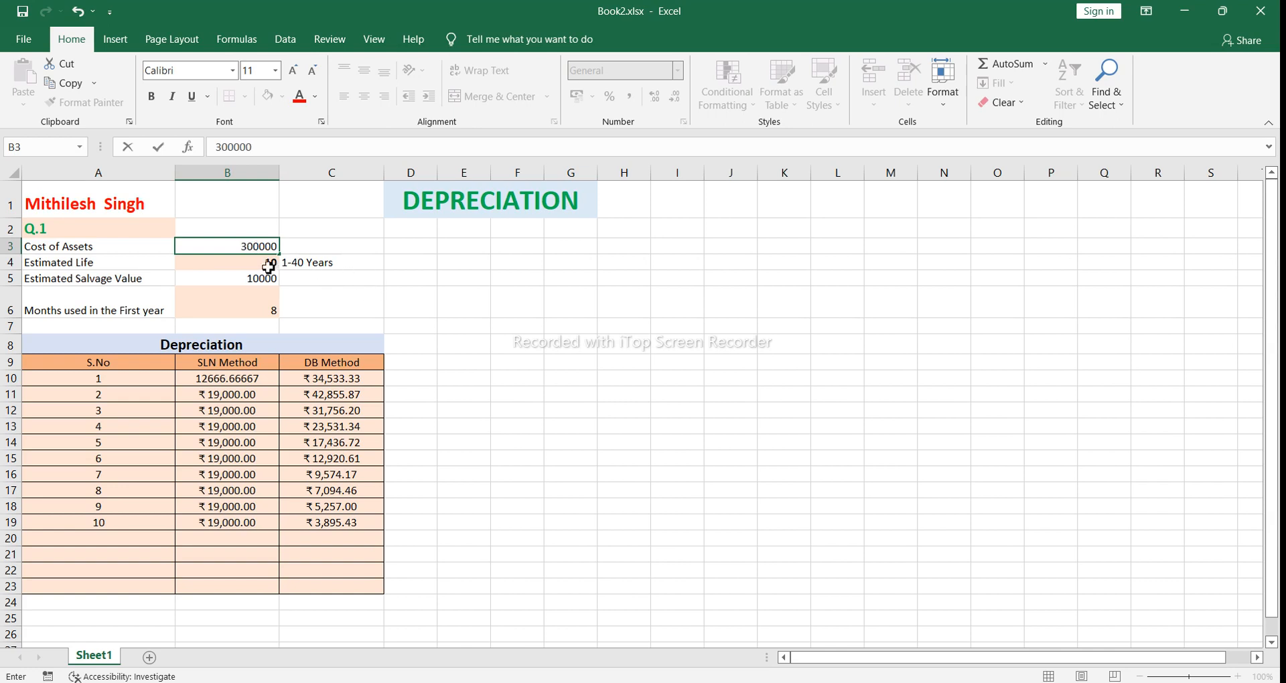
{"action": "left_click", "coordinate": [359, 247]}
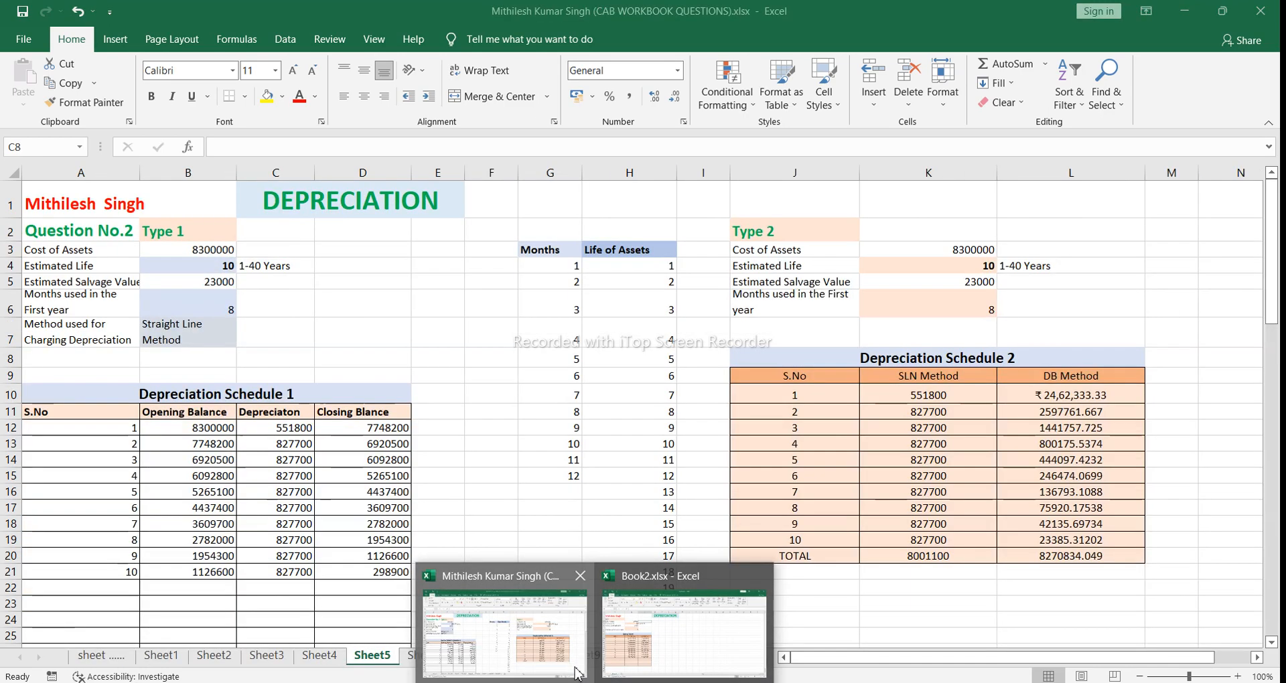
{"action": "left_click", "coordinate": [576, 673]}
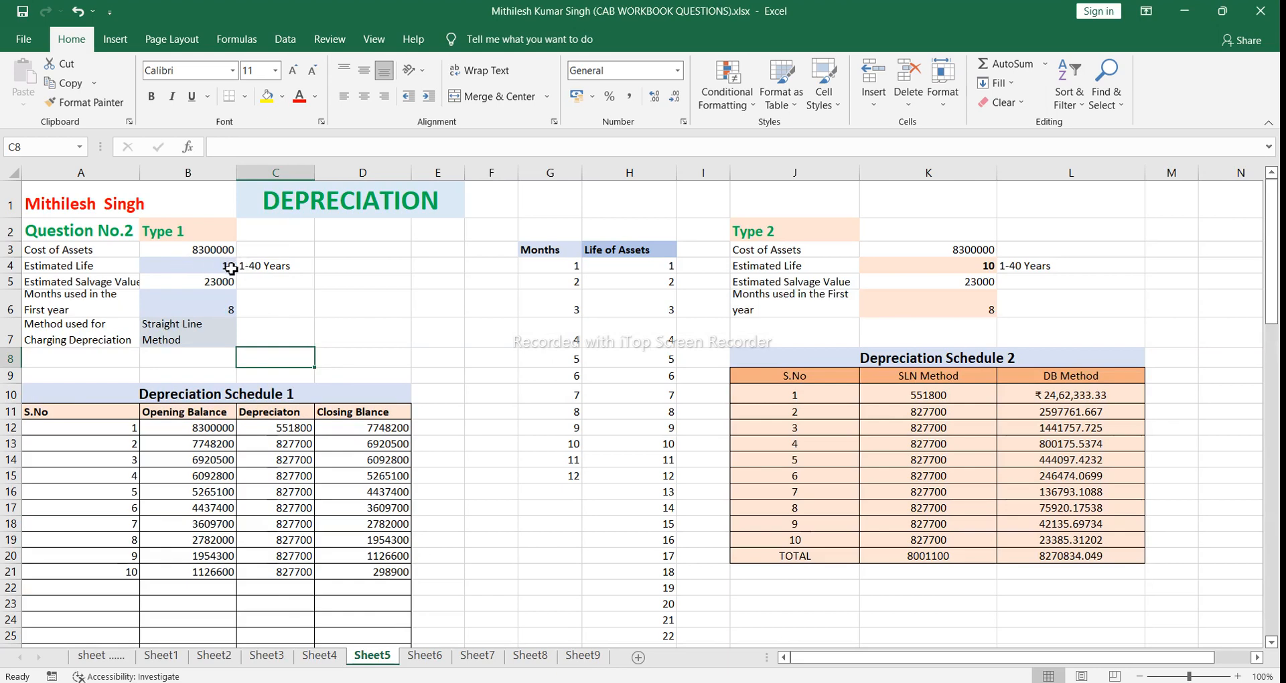
Step: Choose 20 years as the Type 1 estimated life from the dropdown list in B4 on Sheet5
{"action": "left_click", "coordinate": [228, 266]}
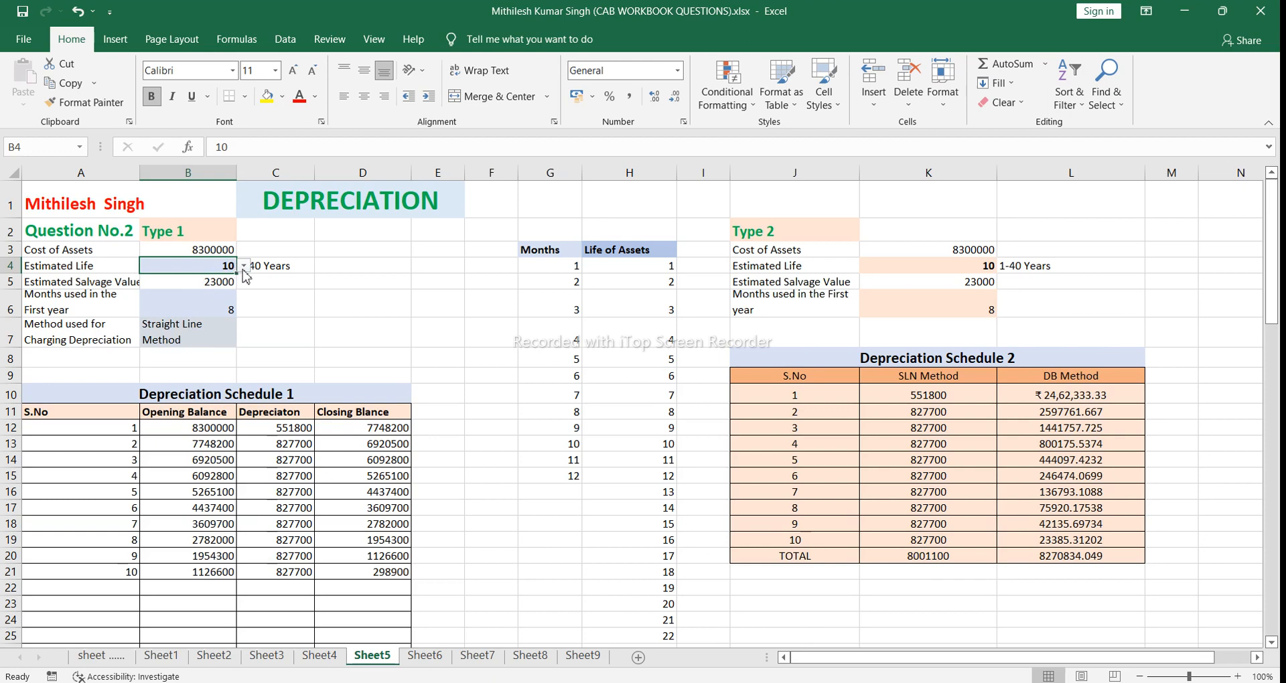
{"action": "left_click", "coordinate": [244, 266]}
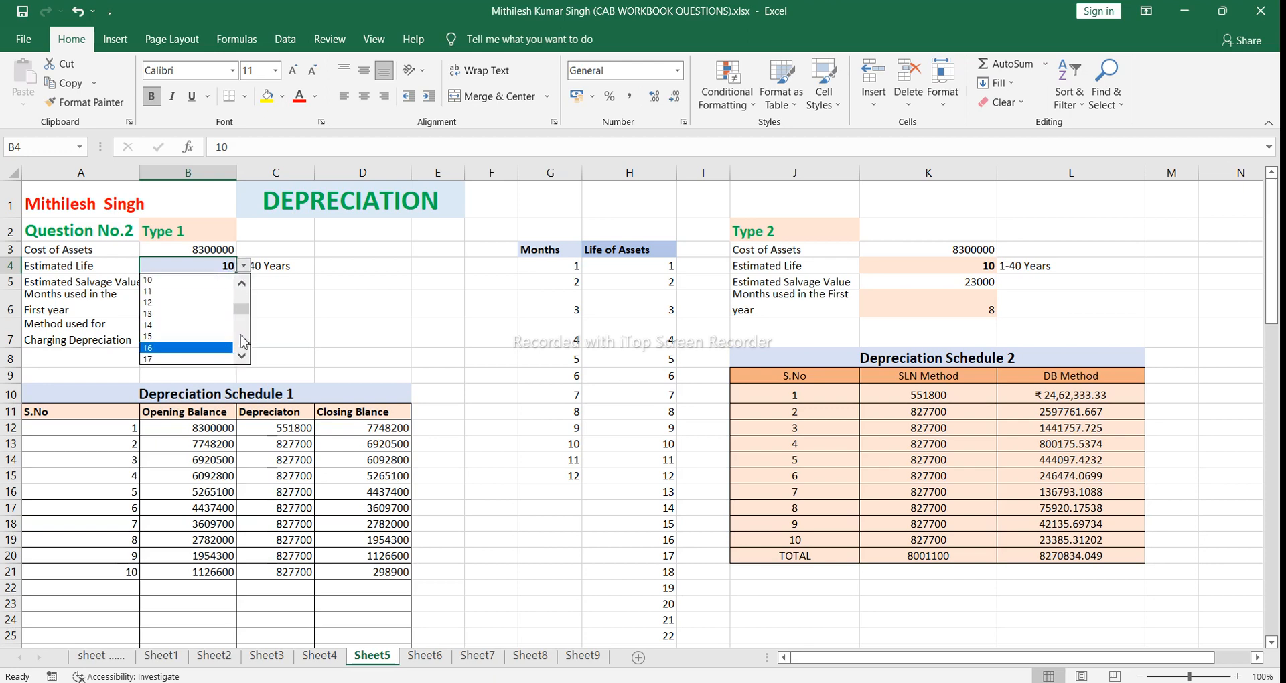
{"action": "left_click", "coordinate": [244, 341]}
{"action": "left_click", "coordinate": [243, 341]}
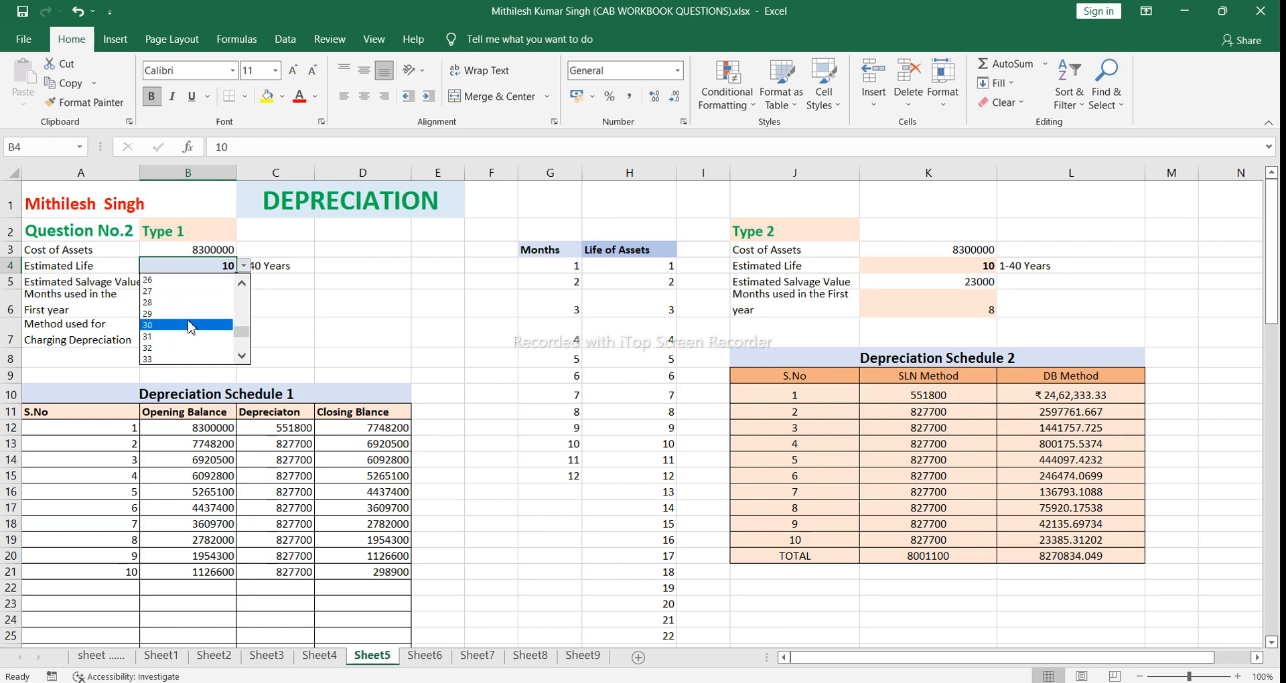
{"action": "left_click", "coordinate": [242, 305]}
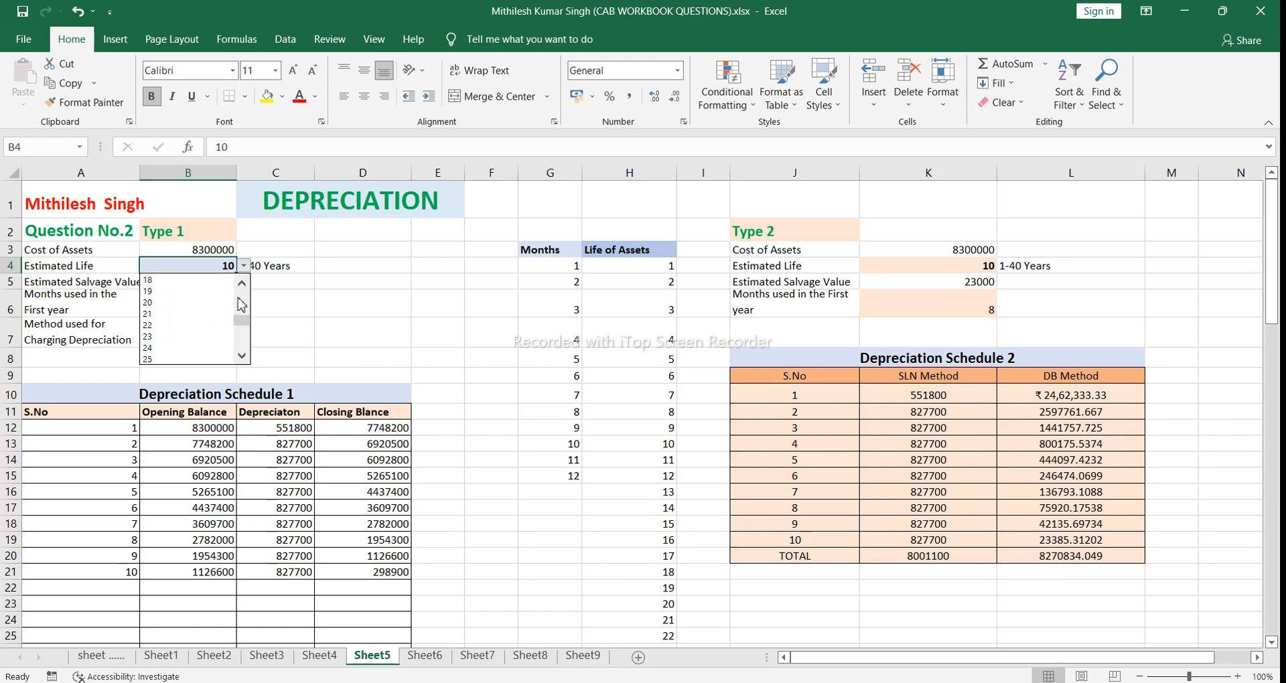
{"action": "left_click", "coordinate": [208, 302]}
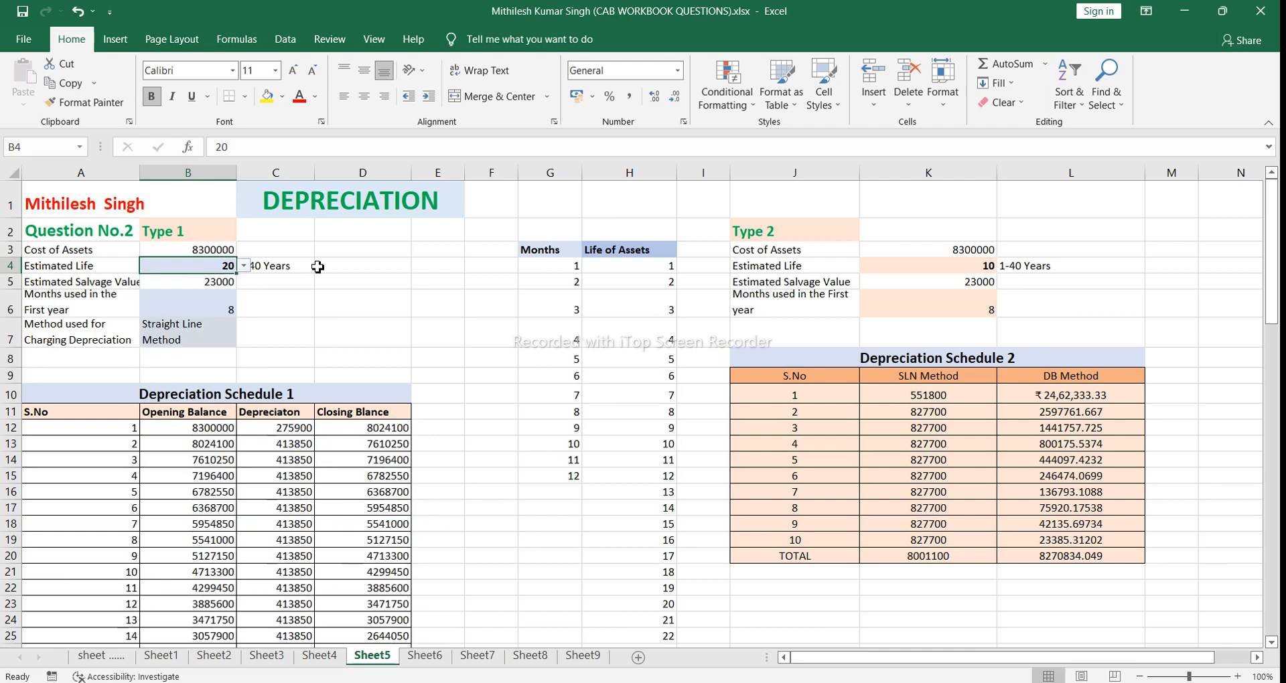
Step: Set the Type 1 estimated life in B4 back to 10 years from its dropdown list
{"action": "left_click", "coordinate": [244, 266]}
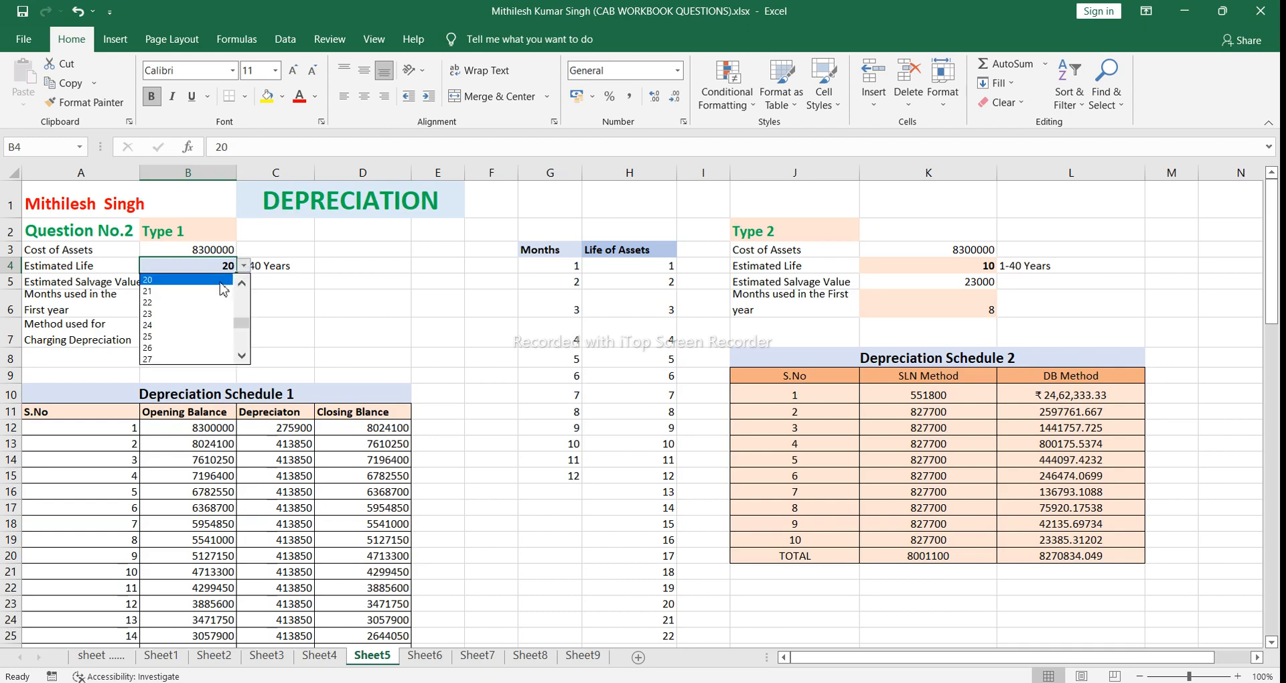
{"action": "left_click", "coordinate": [239, 299]}
{"action": "left_click", "coordinate": [241, 299]}
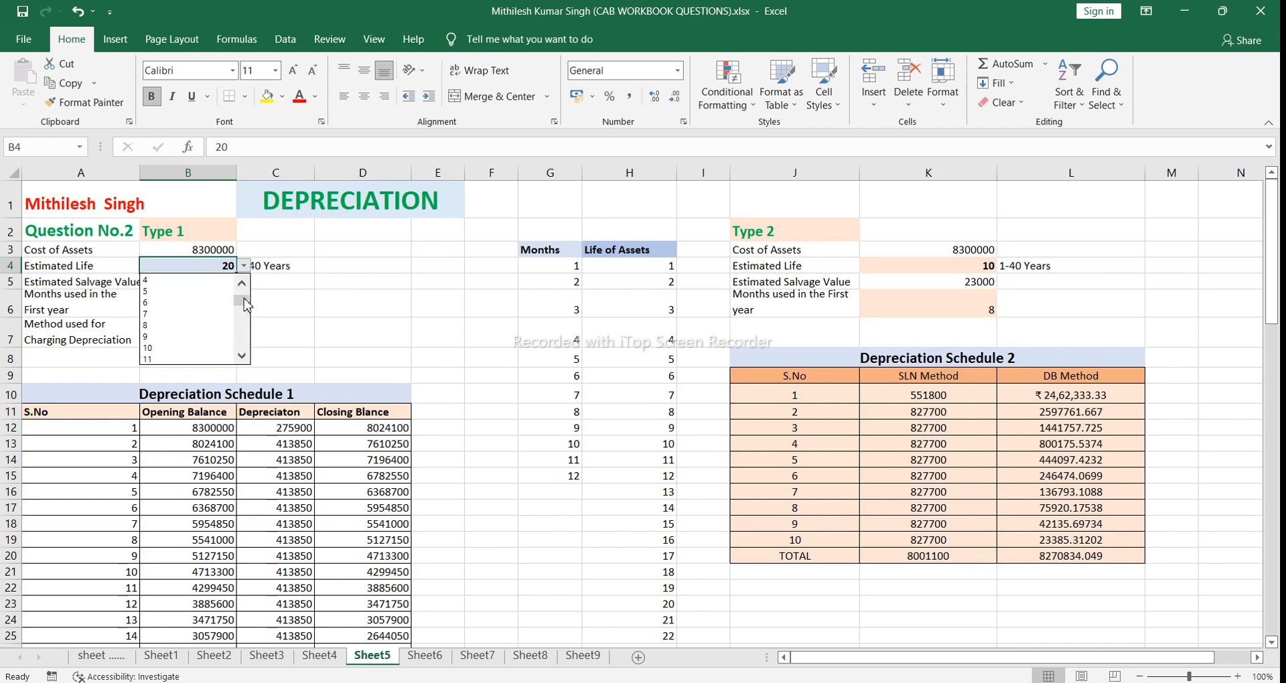
{"action": "left_click", "coordinate": [189, 348]}
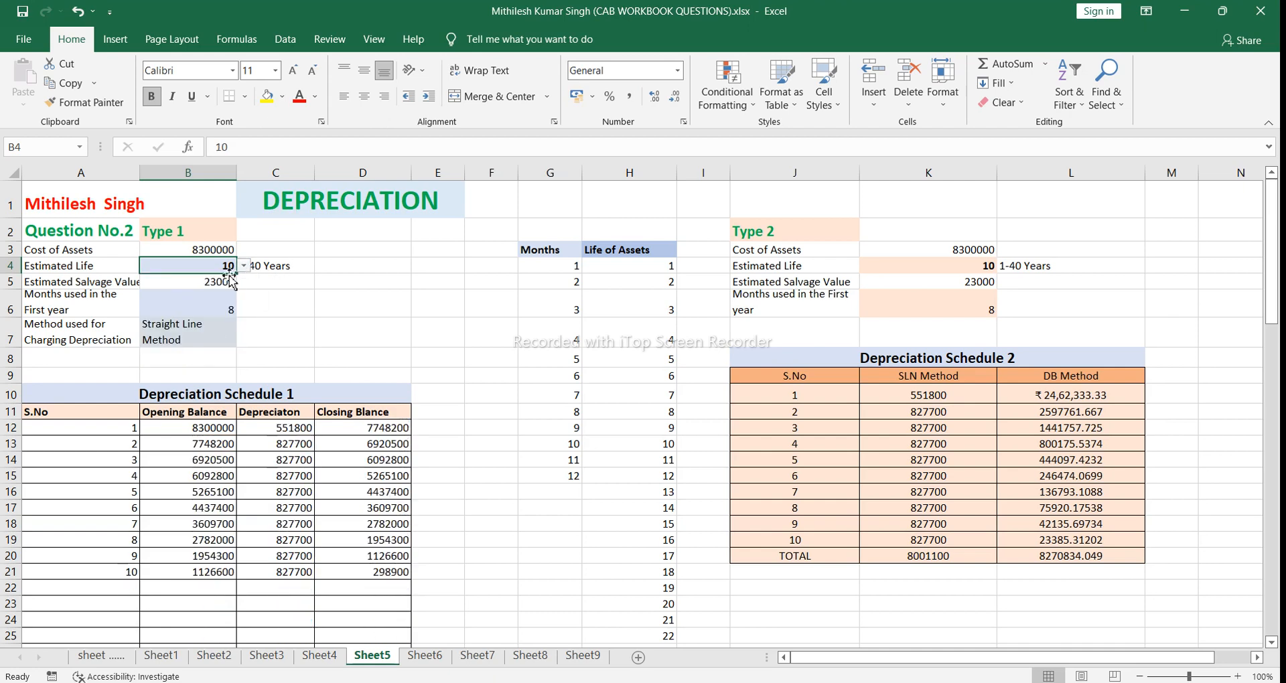
Step: Fill the empty cell D4 with the standard yellow color
{"action": "left_click", "coordinate": [343, 267]}
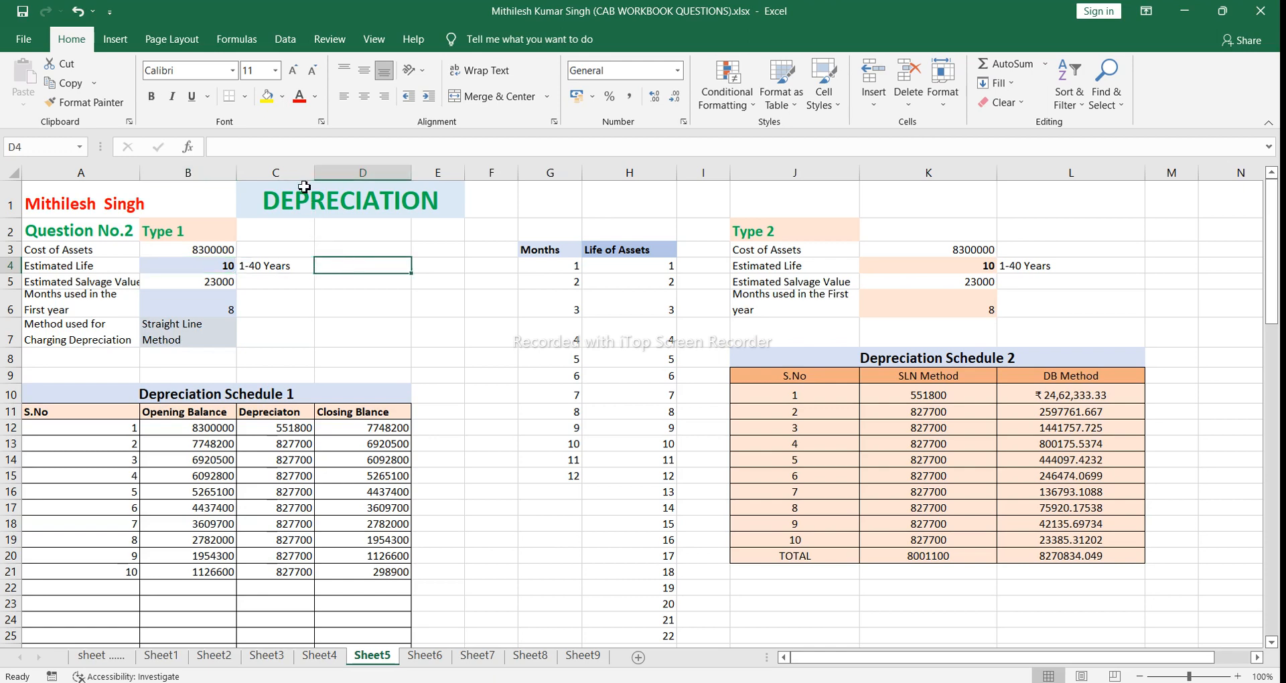
{"action": "left_click", "coordinate": [283, 102]}
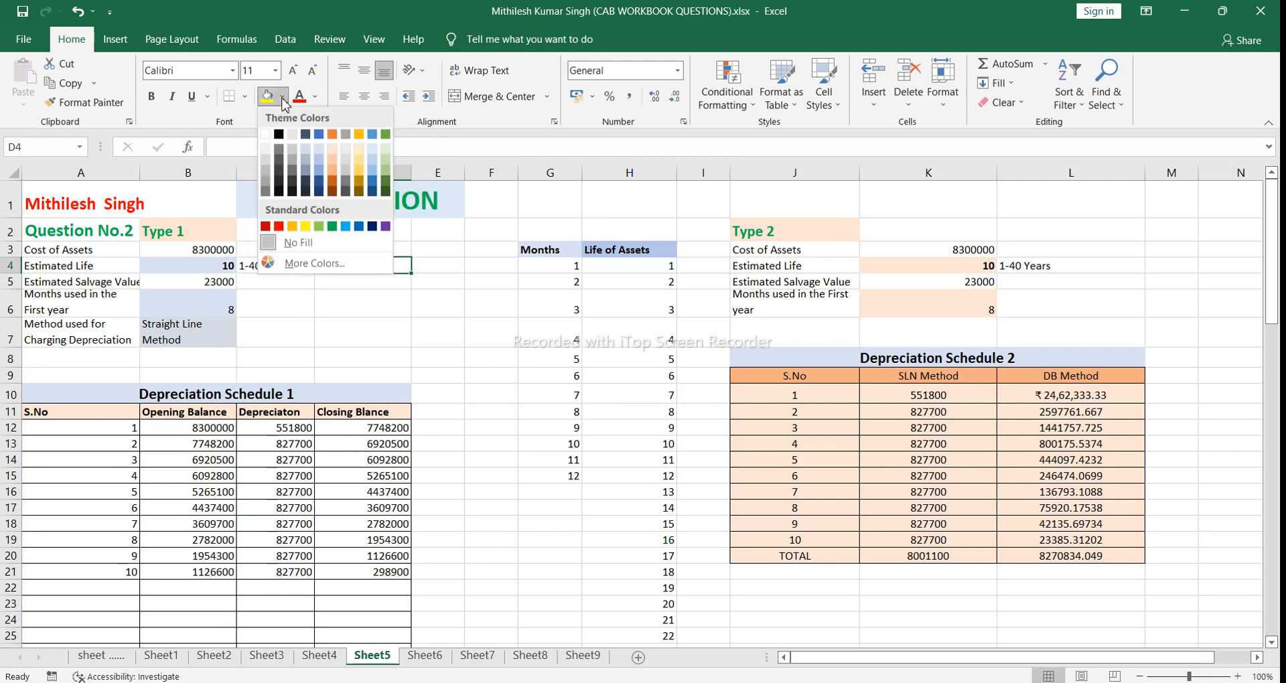
{"action": "left_click", "coordinate": [306, 228]}
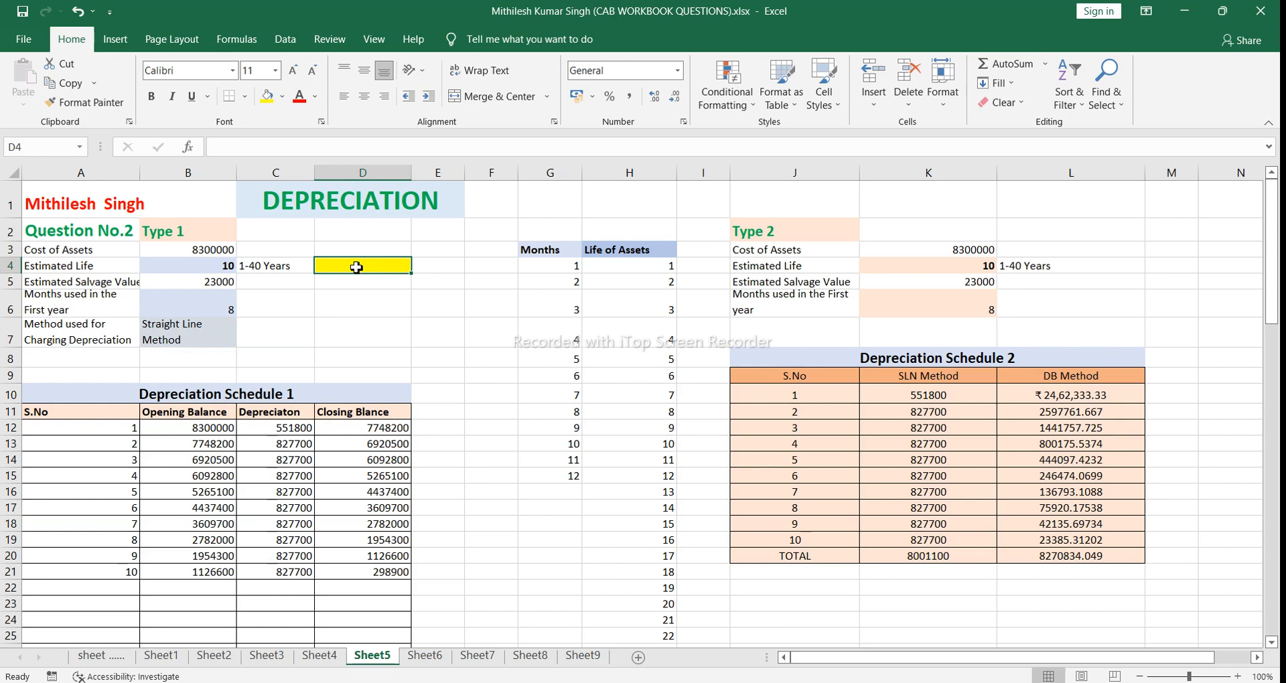
Step: Add list data validation to D4 using the Life of Assets values in =$H$4:$H$43 as the source
{"action": "left_click", "coordinate": [290, 49]}
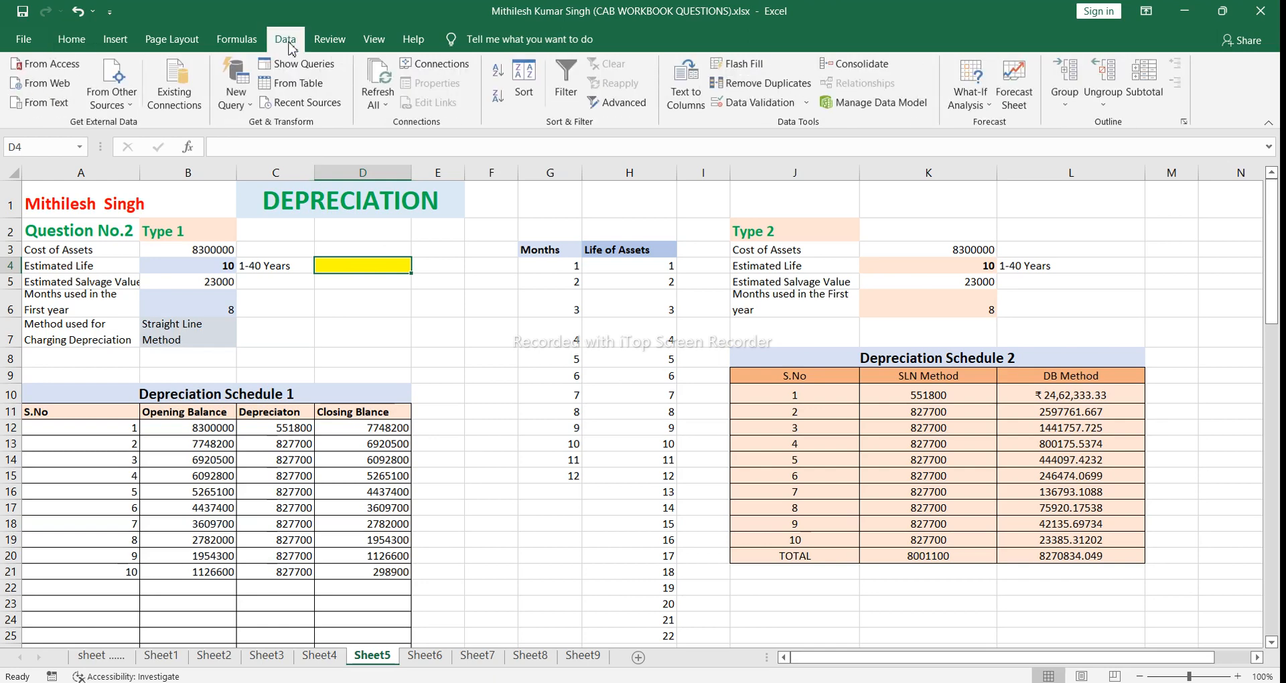
{"action": "left_click", "coordinate": [756, 105]}
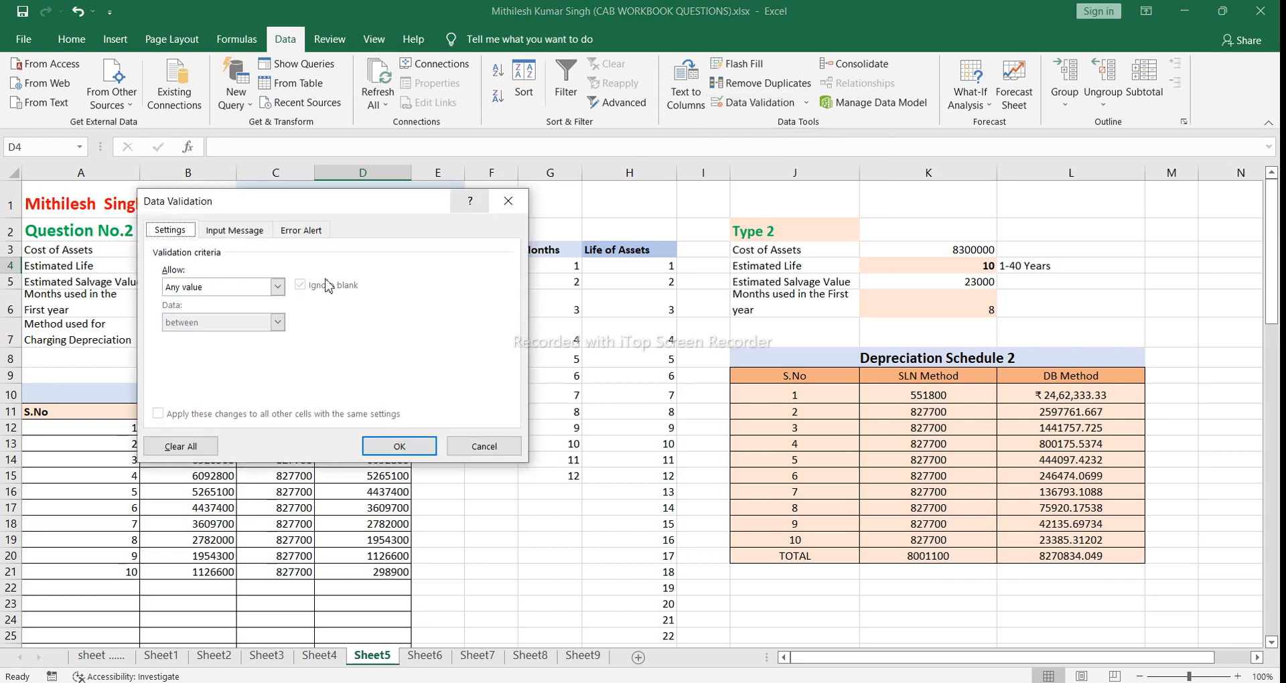
{"action": "left_click", "coordinate": [279, 288]}
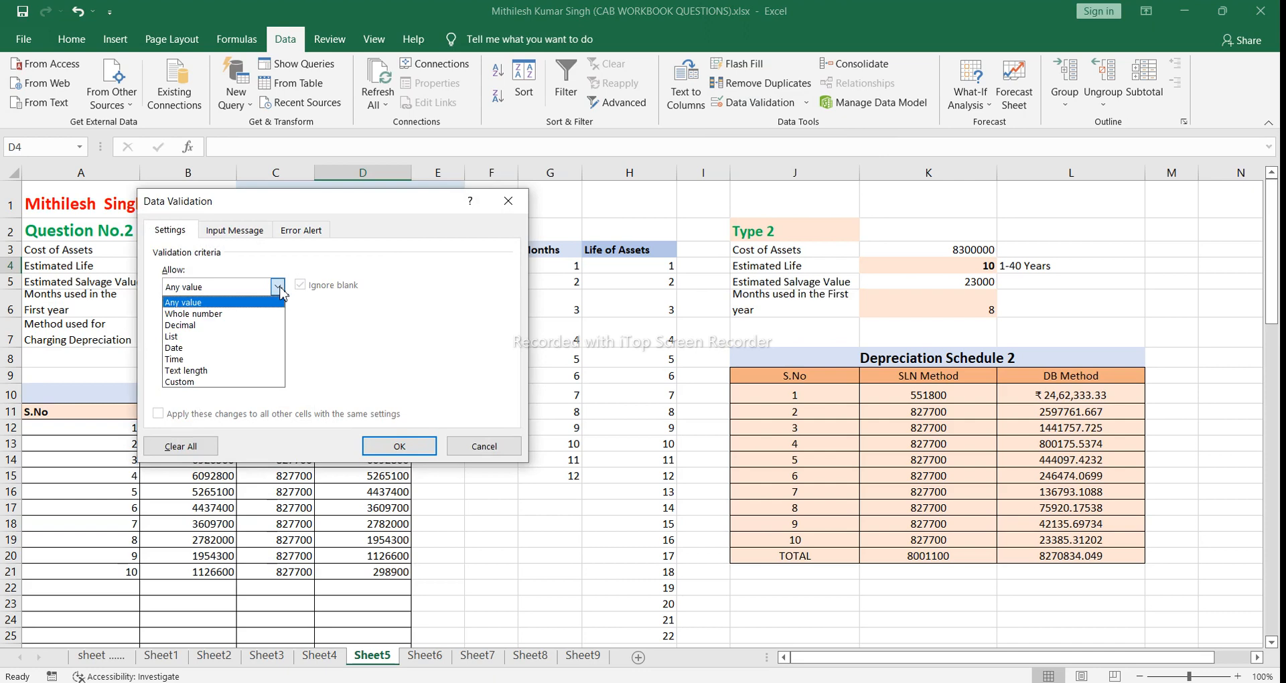
{"action": "left_click", "coordinate": [236, 337]}
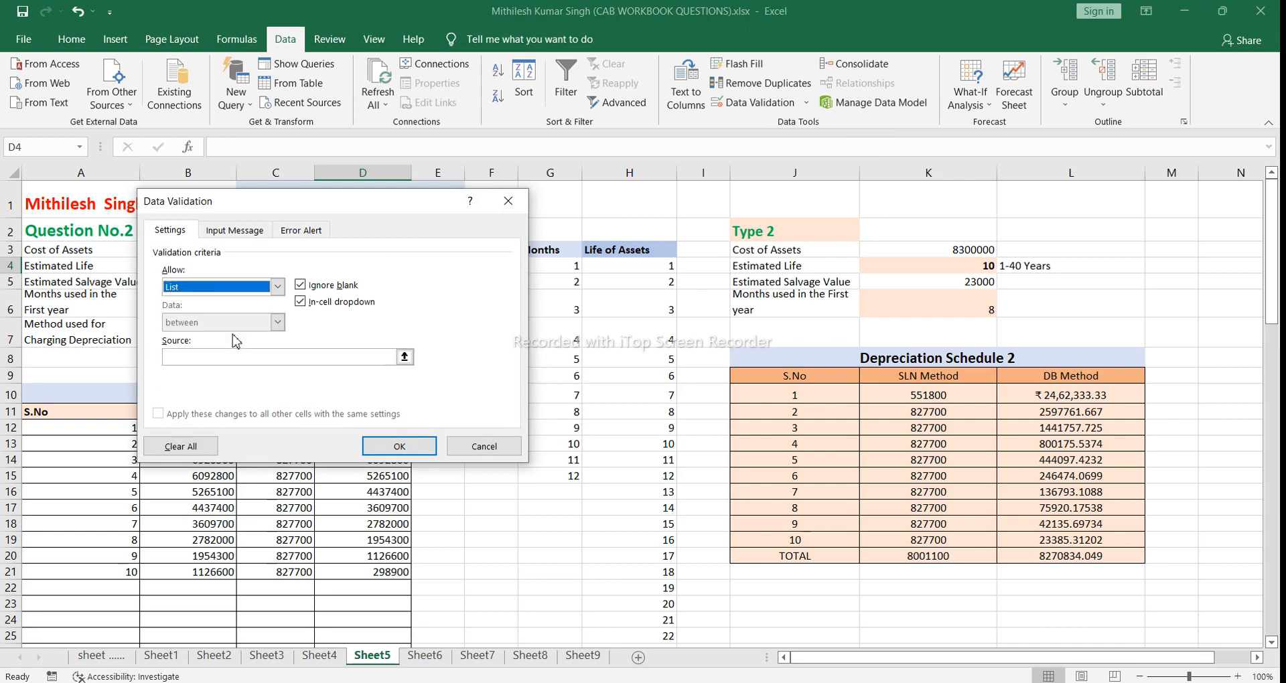
{"action": "left_click", "coordinate": [257, 358]}
{"action": "left_click", "coordinate": [274, 355]}
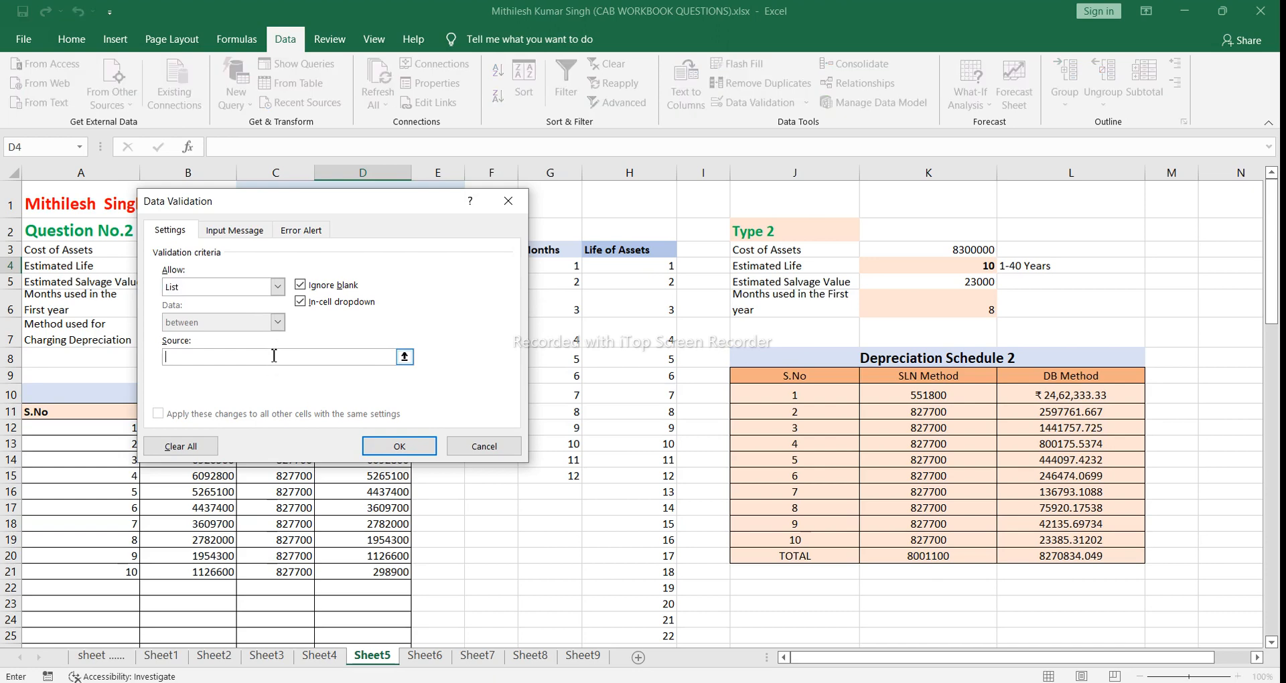
{"action": "left_click", "coordinate": [656, 270]}
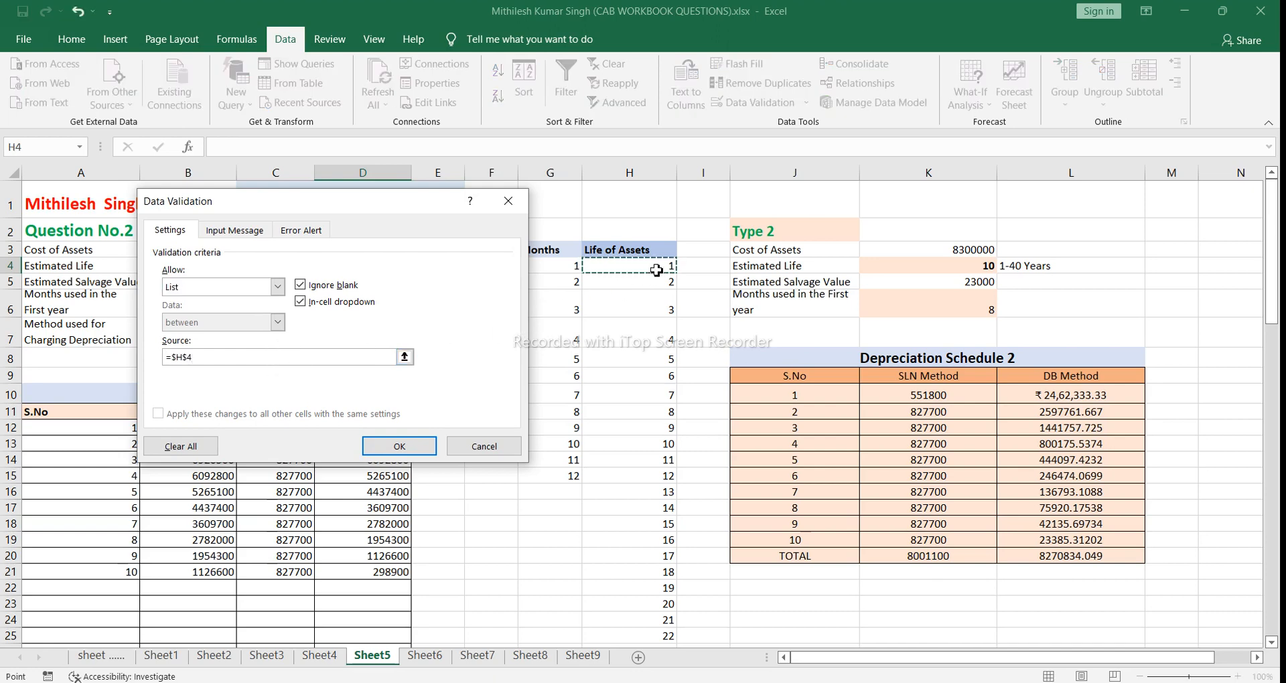
{"action": "left_click_drag", "start_coordinate": [658, 266], "coordinate": [649, 495]}
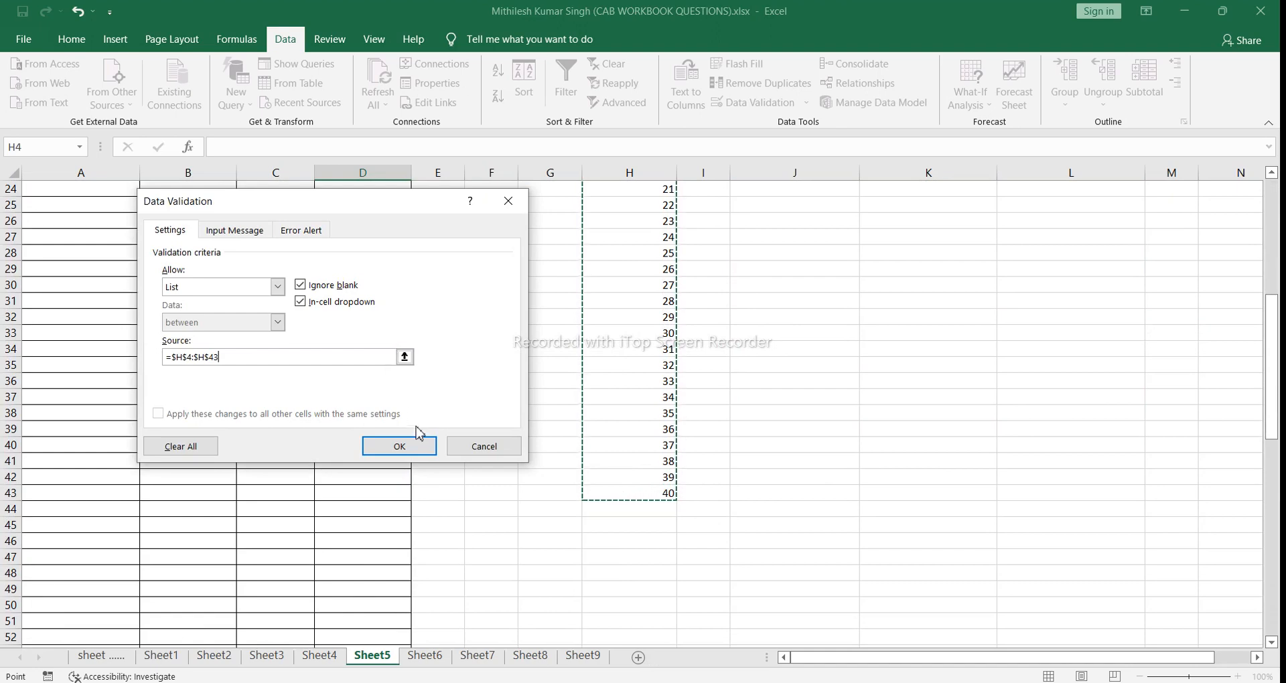
{"action": "left_click", "coordinate": [407, 445]}
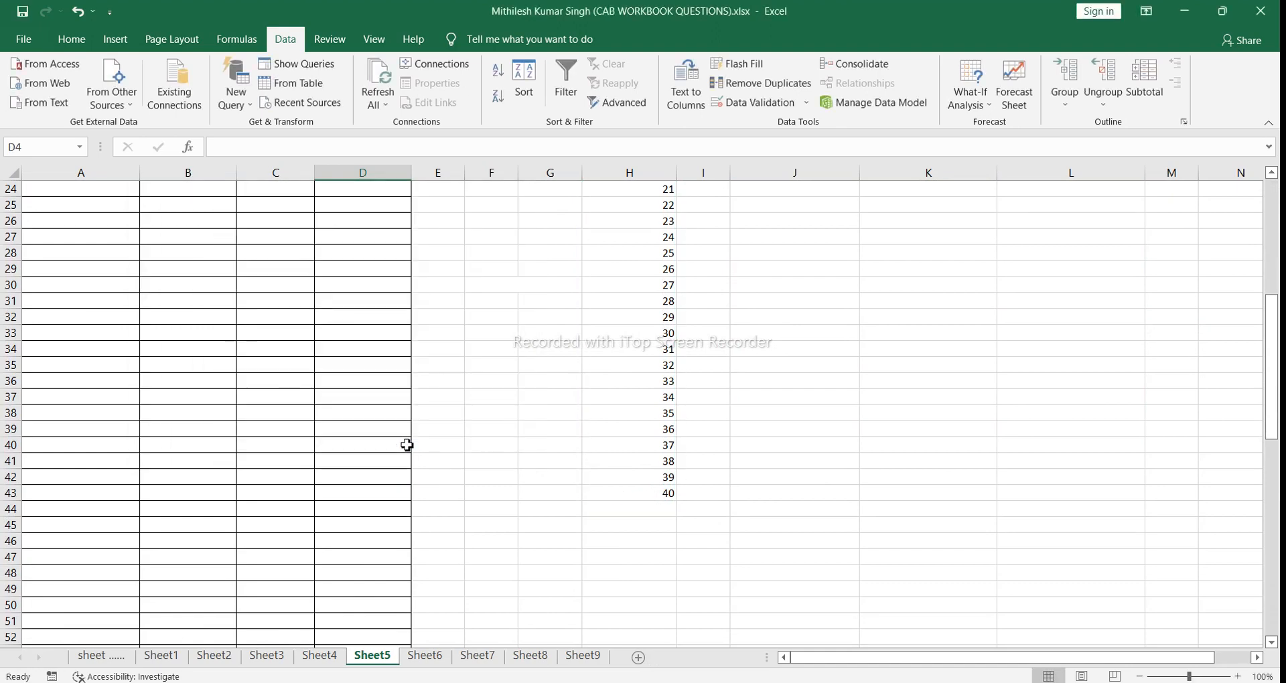
Step: Test the dropdown in D4 by choosing 10, reopen its list of values, and clear the cell
{"action": "left_click", "coordinate": [1277, 287]}
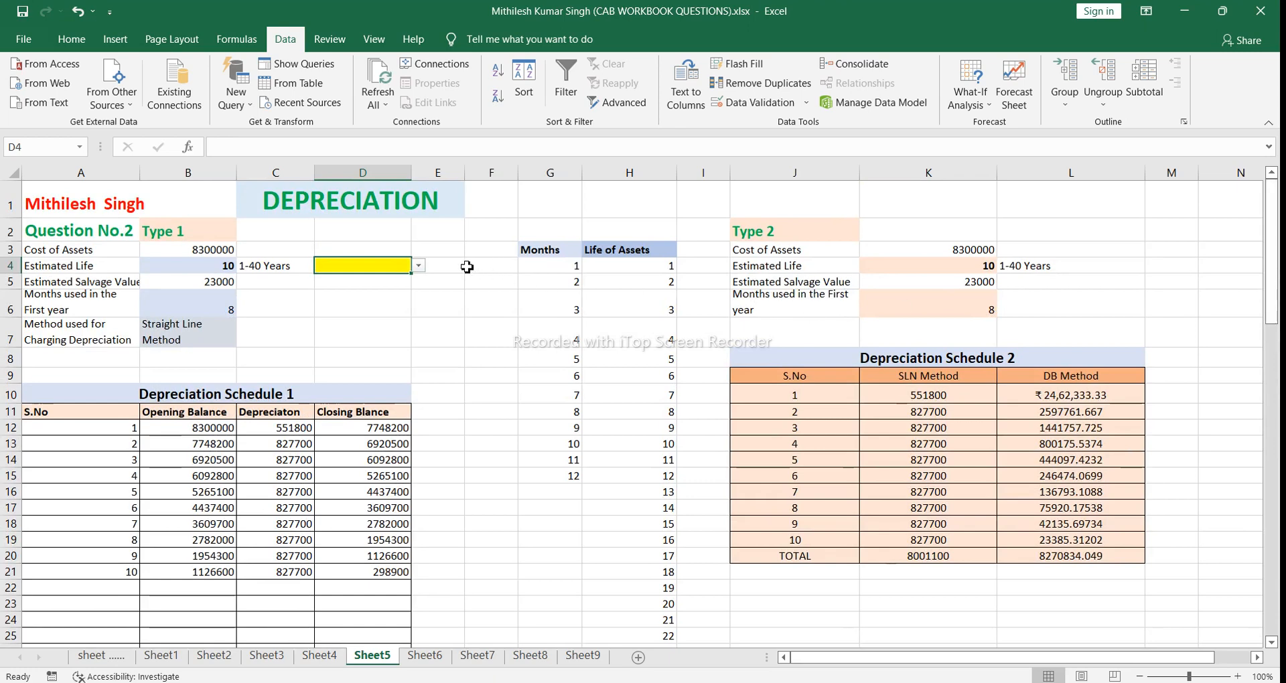
{"action": "left_click", "coordinate": [420, 266]}
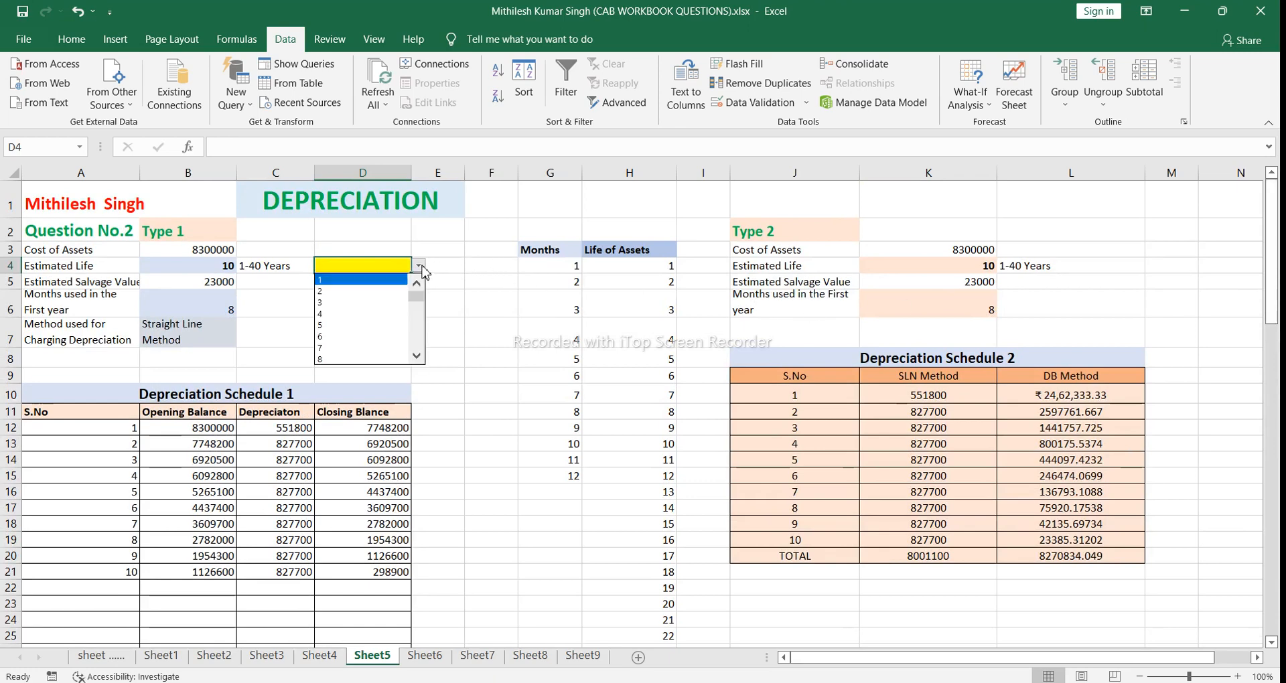
{"action": "left_click", "coordinate": [418, 356]}
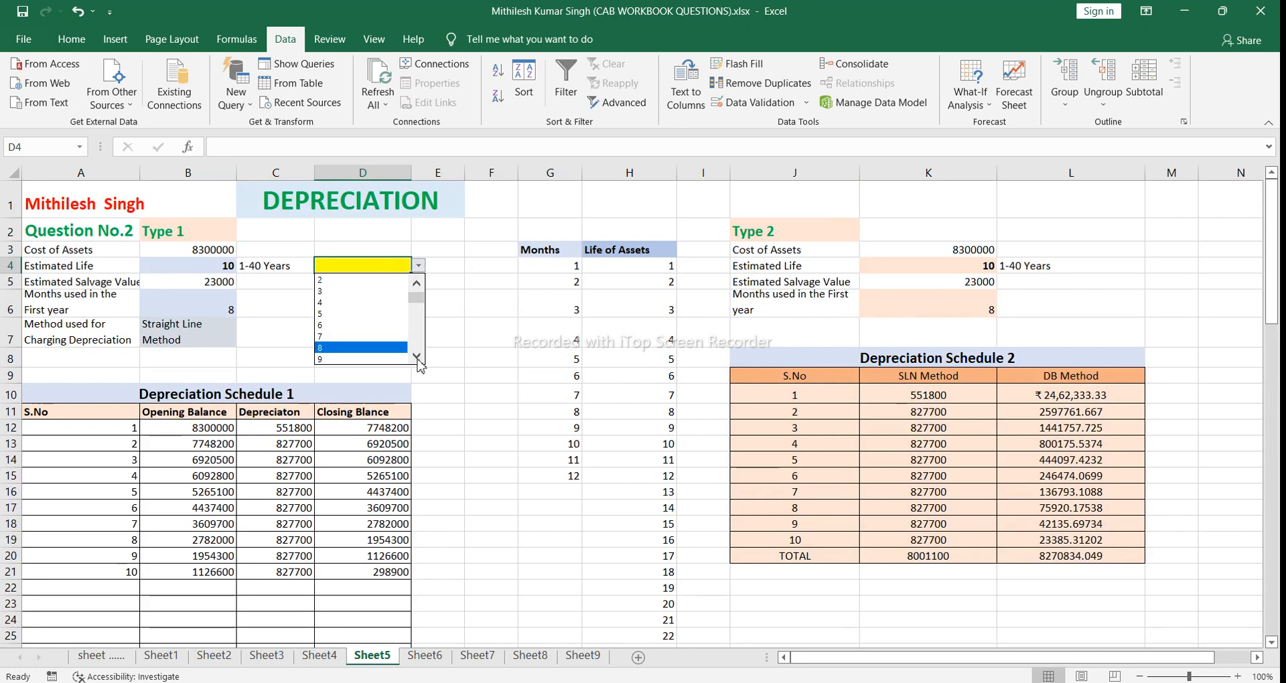
{"action": "left_click", "coordinate": [417, 356]}
{"action": "left_click", "coordinate": [418, 357]}
{"action": "left_click", "coordinate": [418, 356]}
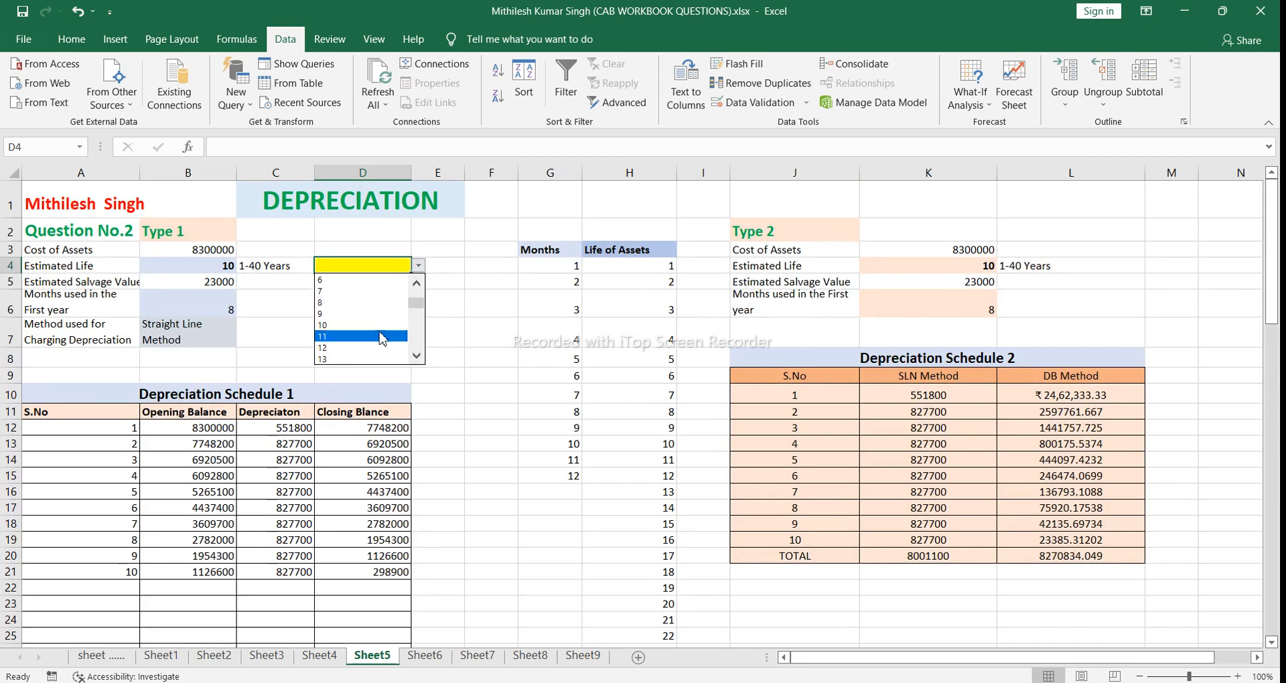
{"action": "left_click", "coordinate": [365, 335]}
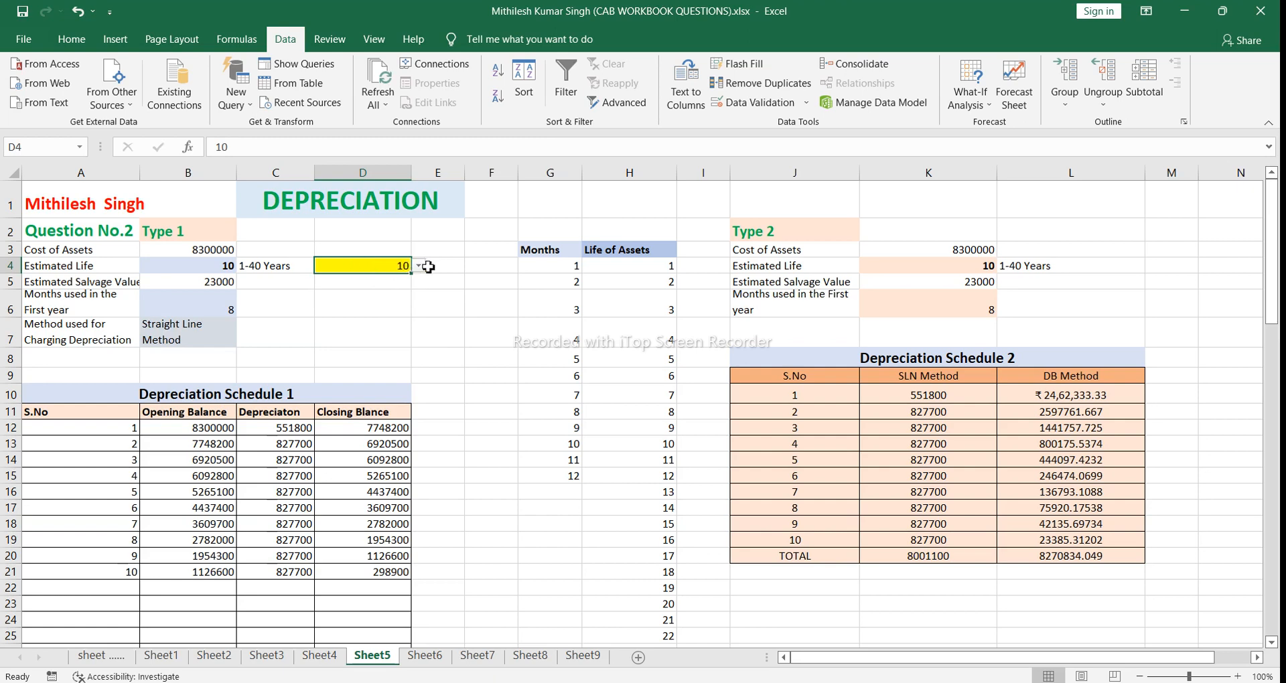
{"action": "left_click", "coordinate": [420, 266]}
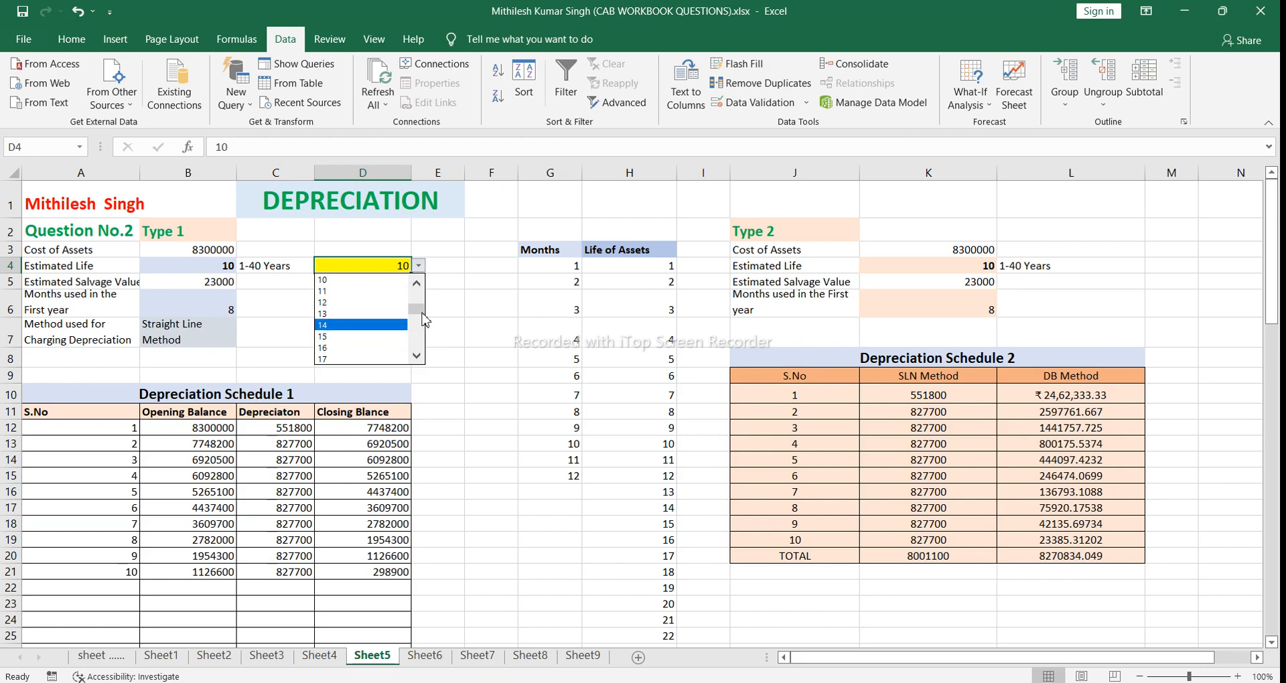
{"action": "left_click", "coordinate": [437, 261]}
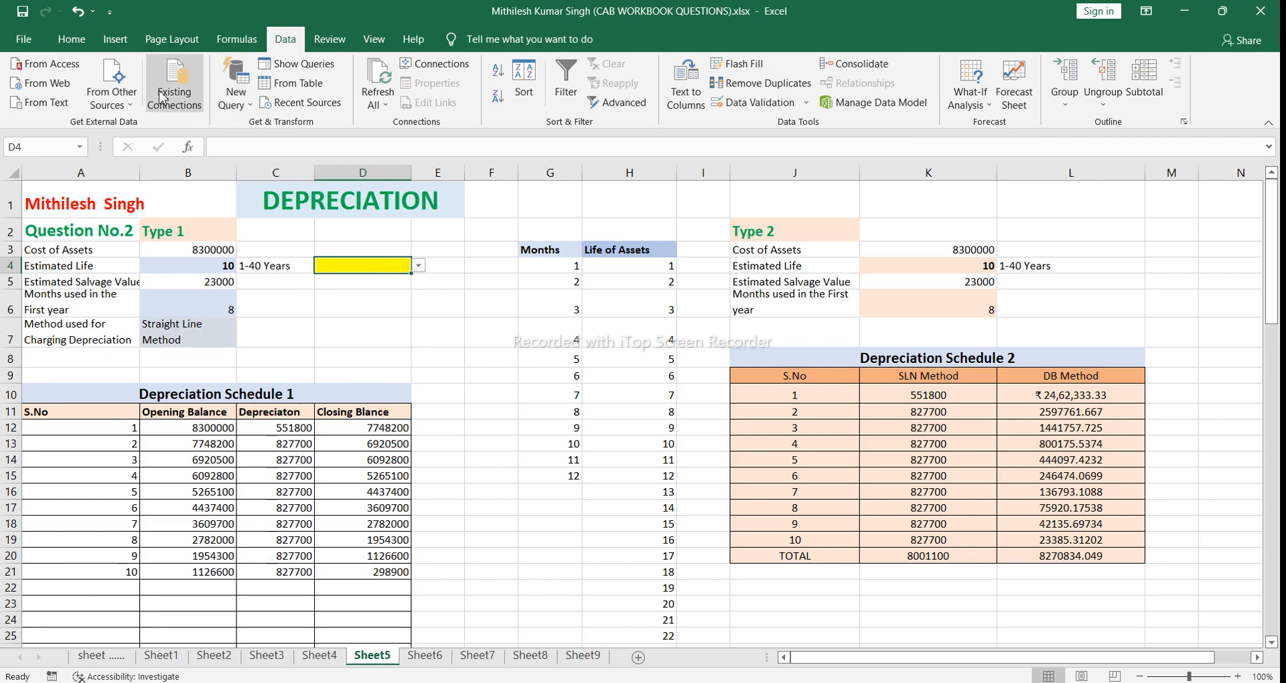
Step: Remove the yellow fill from D4 by setting it to No Fill
{"action": "left_click", "coordinate": [70, 41]}
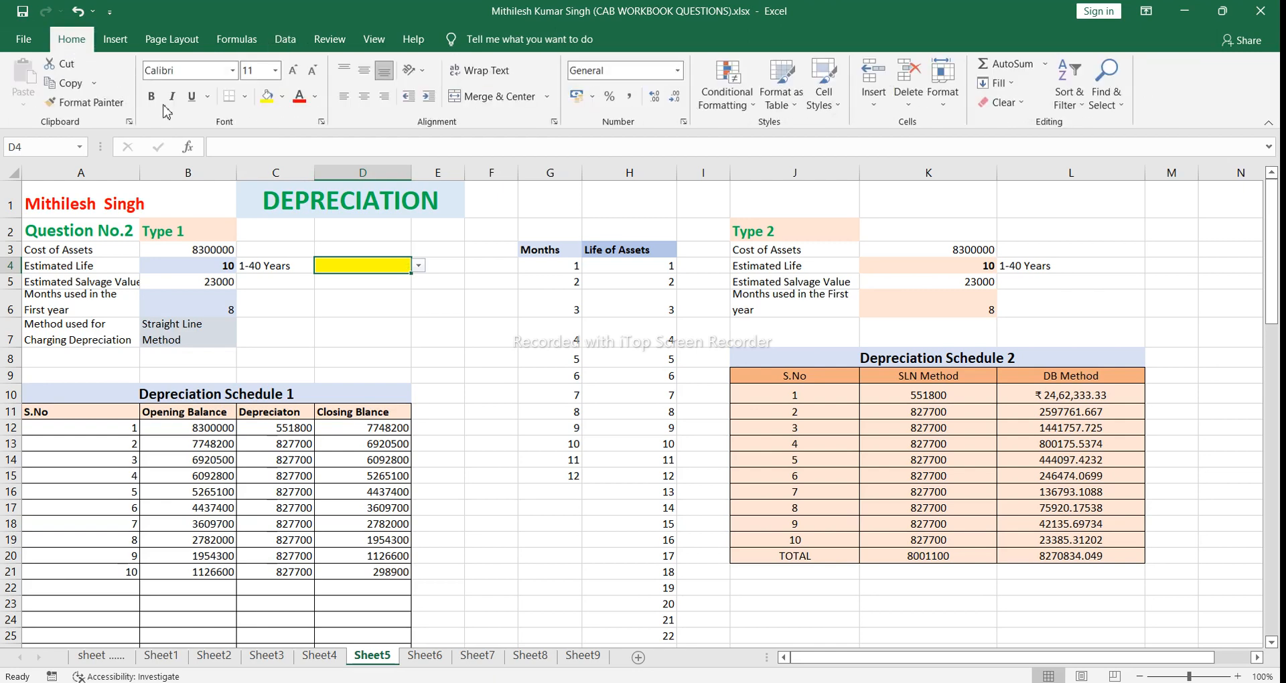
{"action": "left_click", "coordinate": [282, 97]}
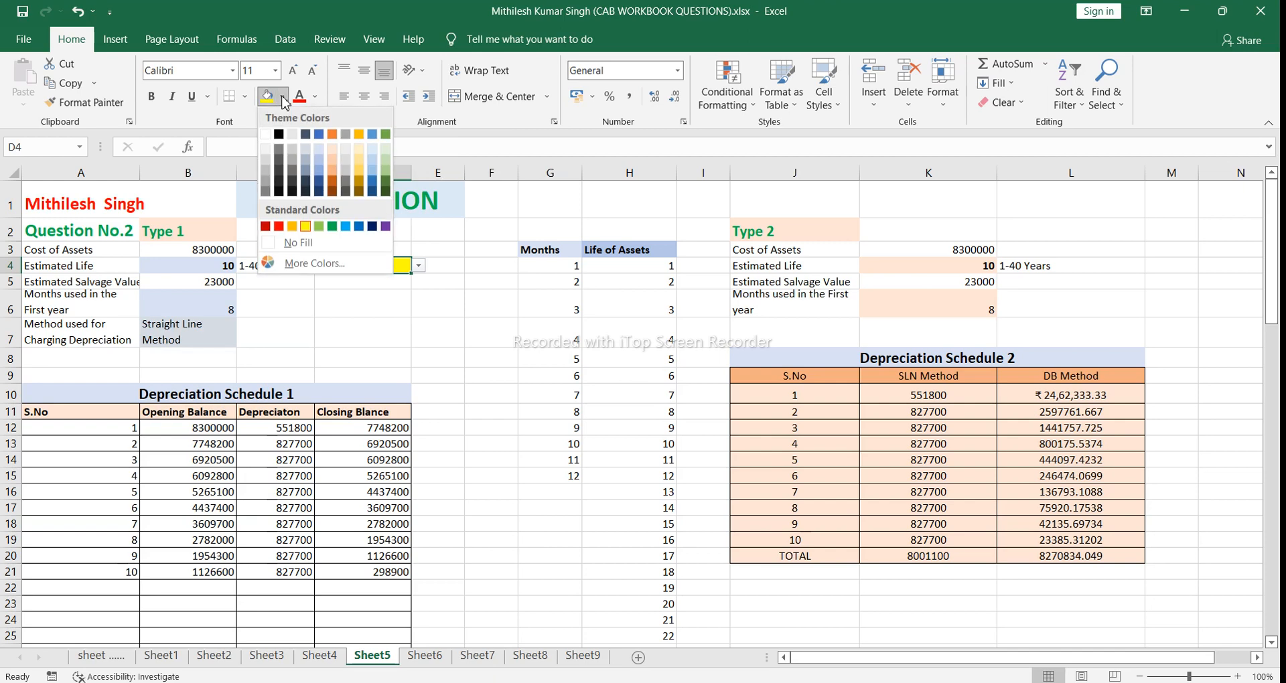
{"action": "left_click", "coordinate": [317, 246]}
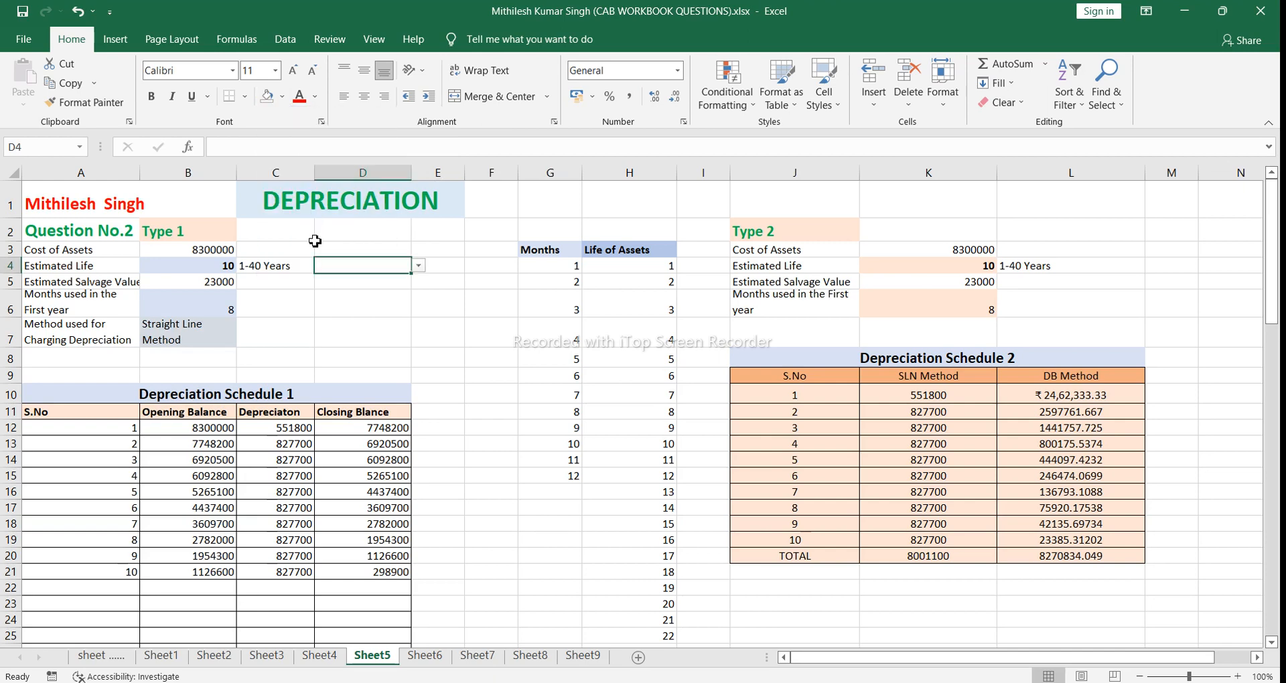
Step: Examine the depreciation method options offered by the dropdown lists in cells B7 and C7
{"action": "left_click", "coordinate": [395, 300]}
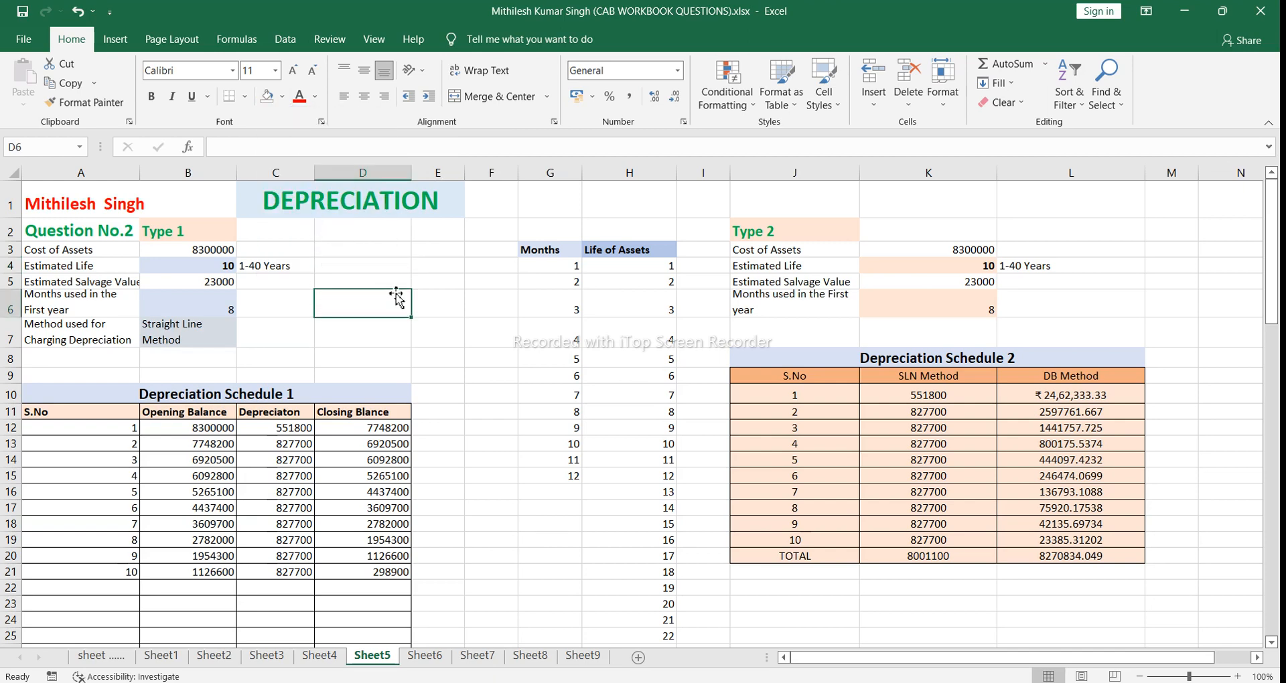
{"action": "left_click", "coordinate": [379, 254]}
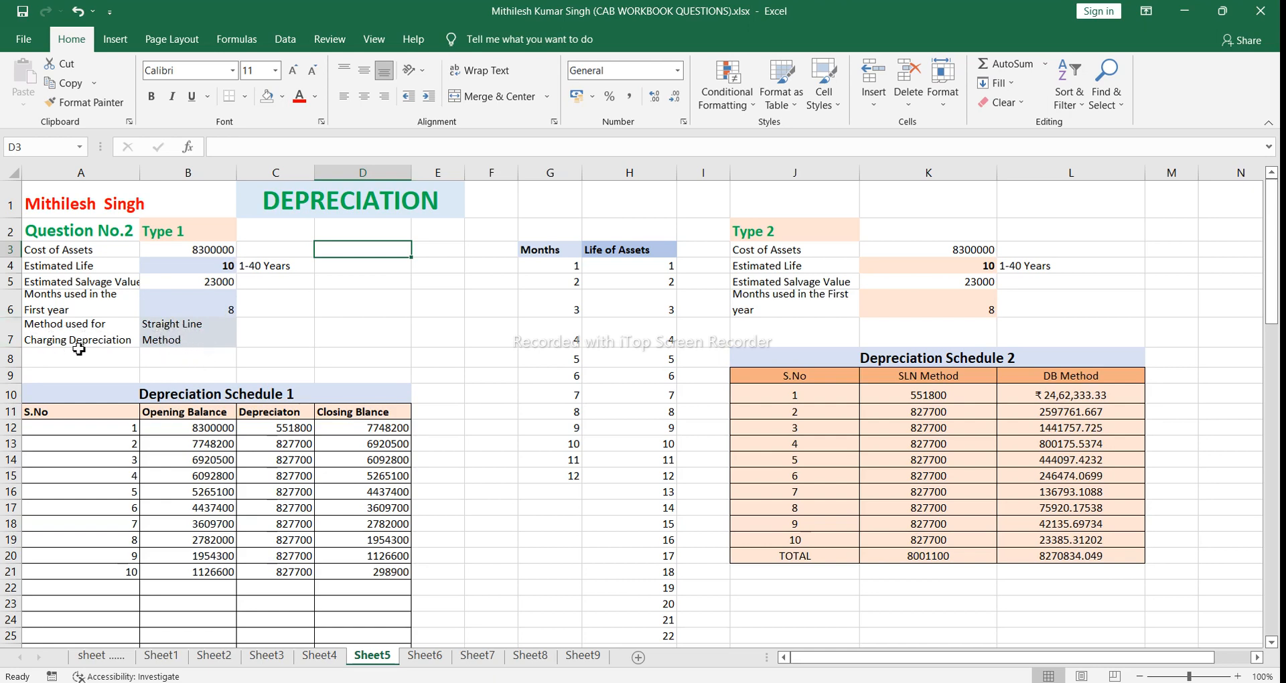
{"action": "left_click", "coordinate": [183, 331]}
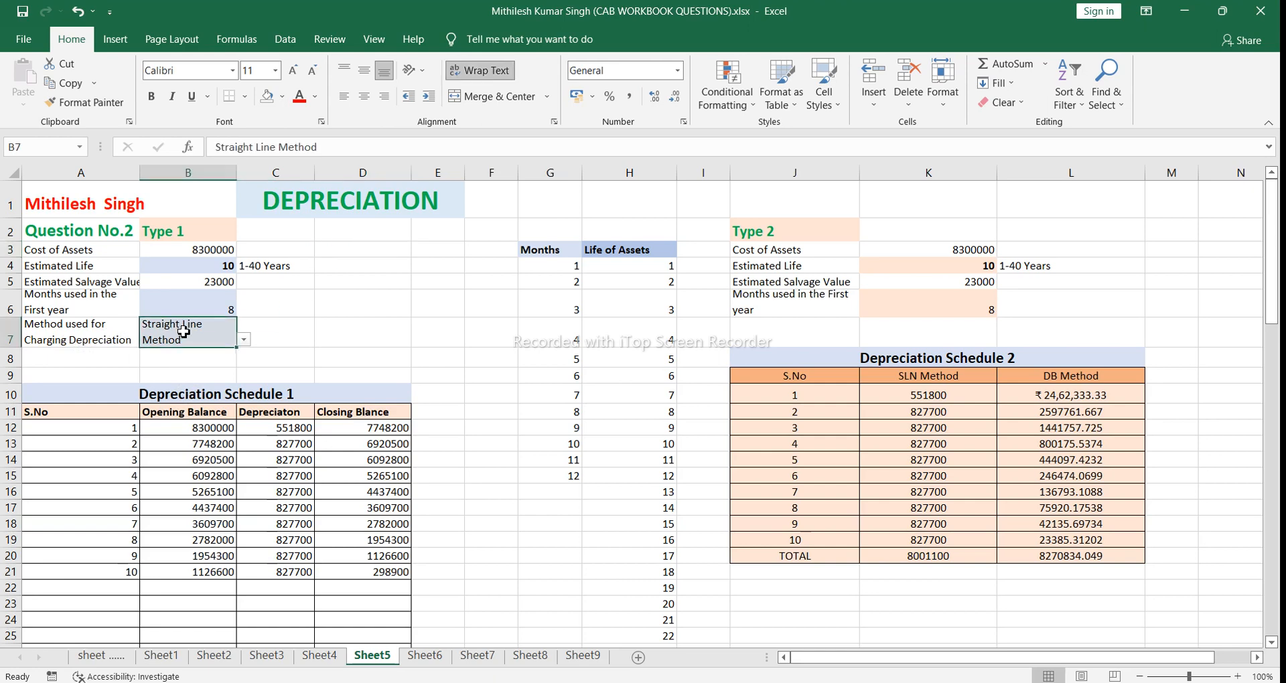
{"action": "left_click", "coordinate": [245, 340]}
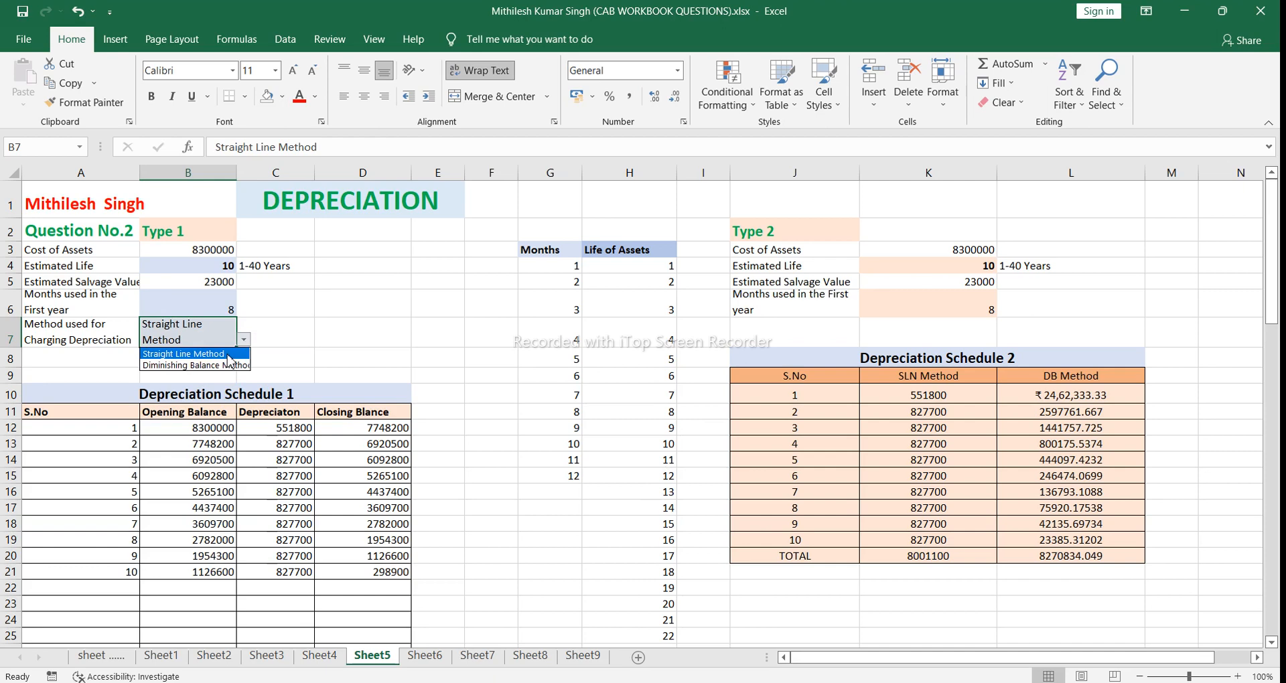
{"action": "left_click", "coordinate": [268, 341]}
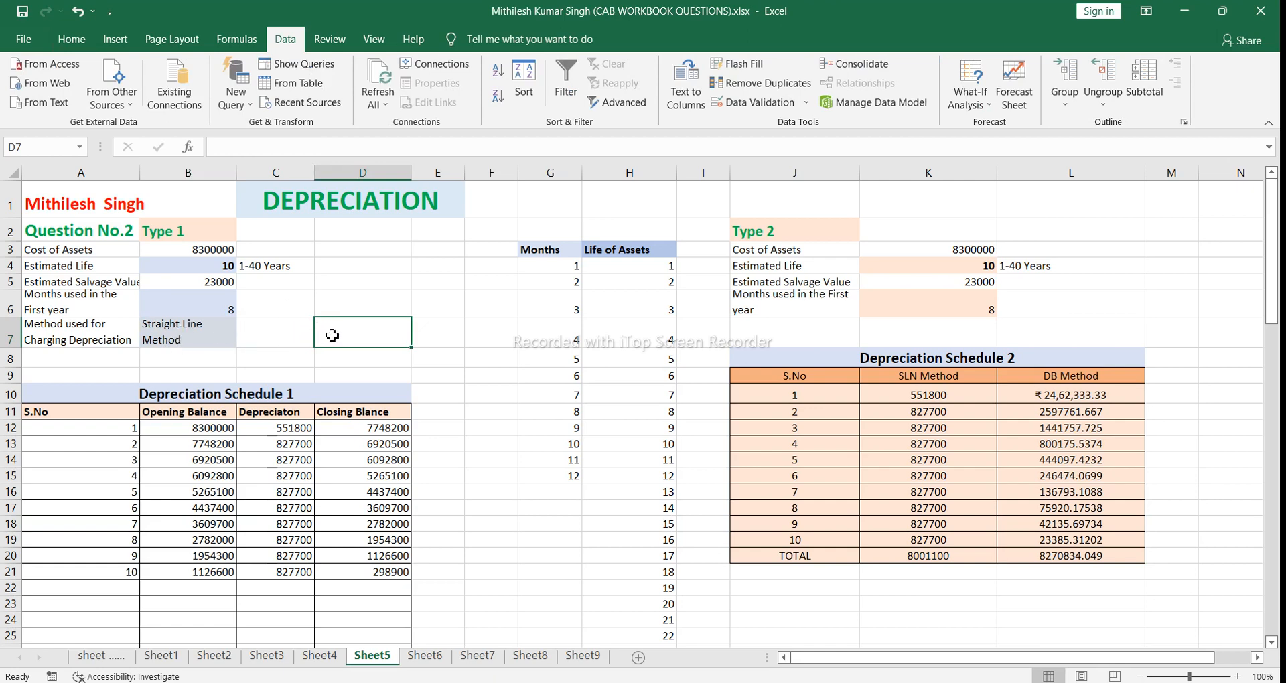
{"action": "left_click", "coordinate": [293, 336]}
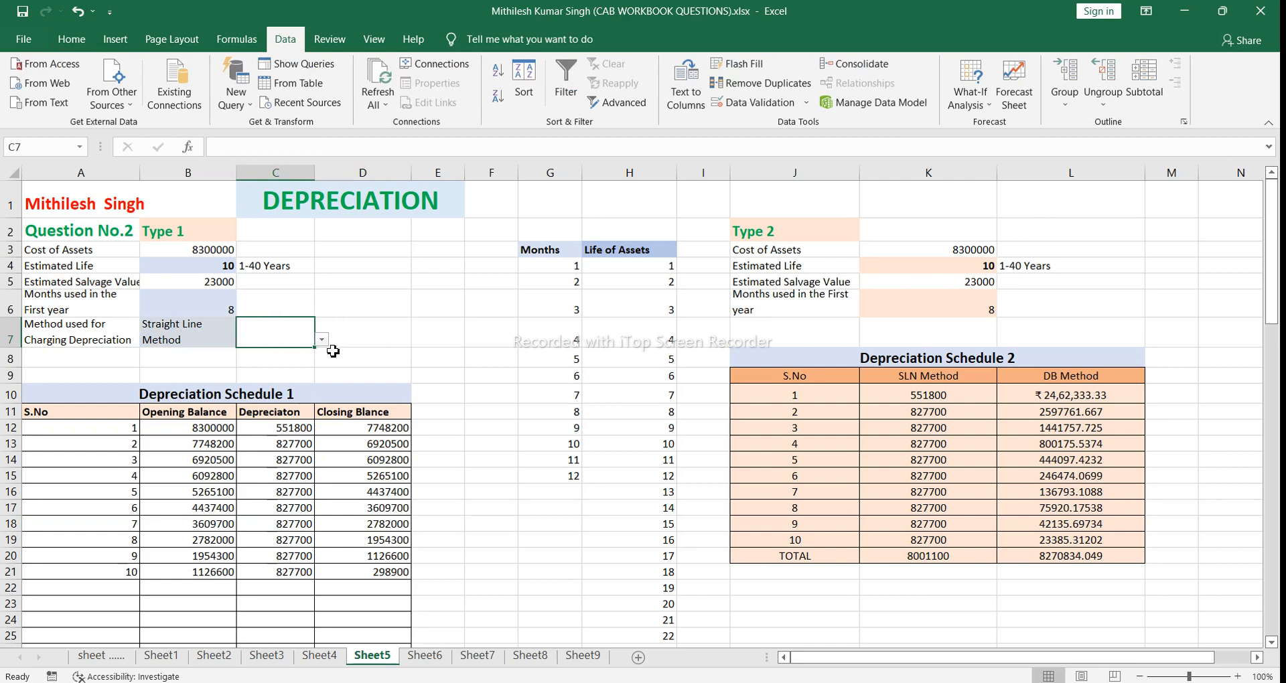
{"action": "left_click", "coordinate": [322, 341]}
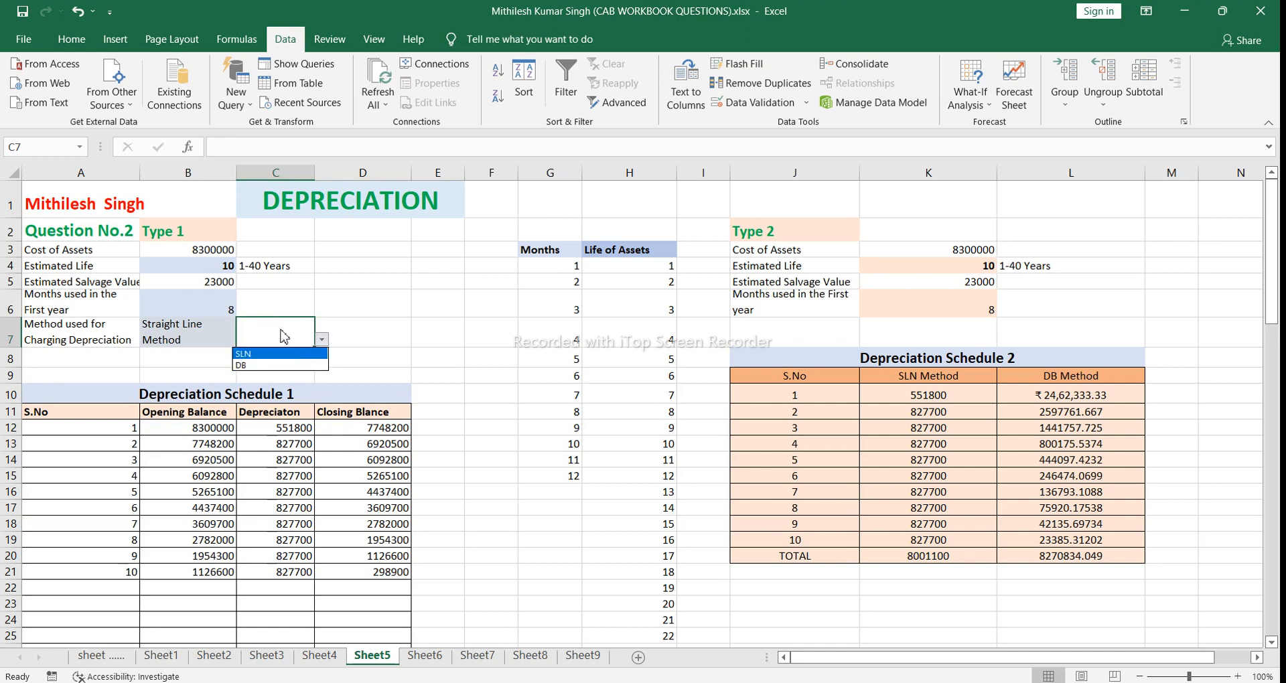
{"action": "left_click", "coordinate": [203, 336]}
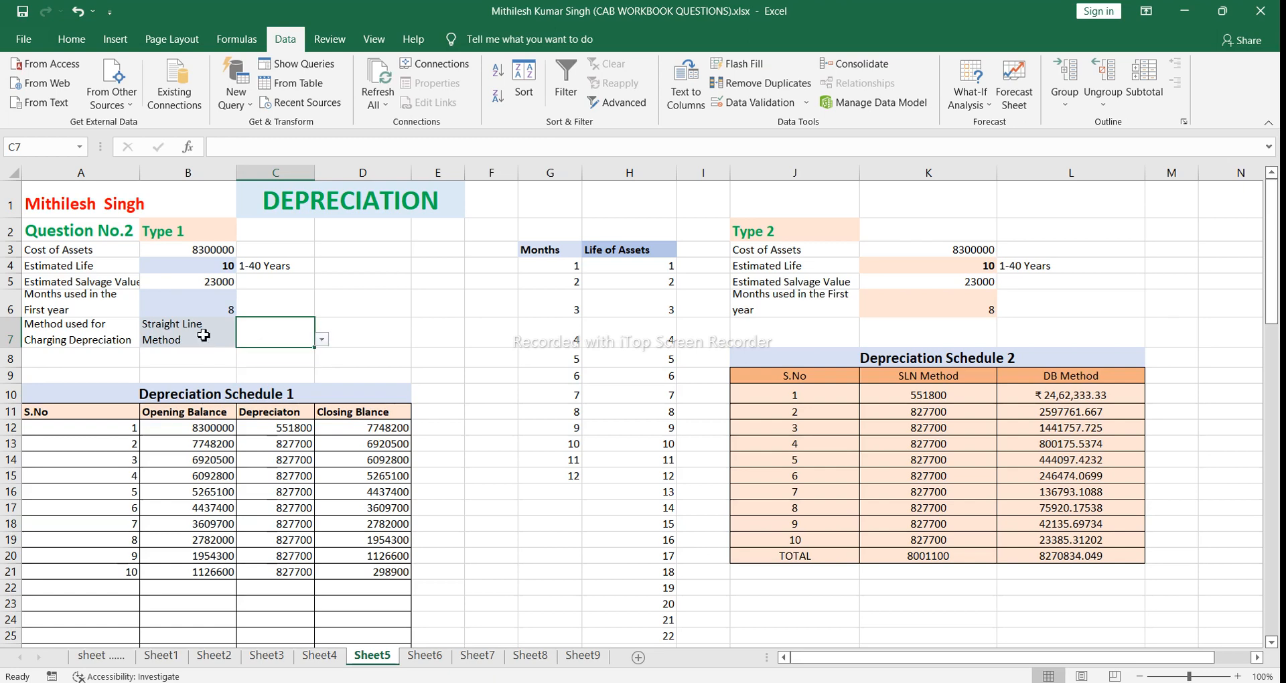
{"action": "left_click", "coordinate": [225, 336]}
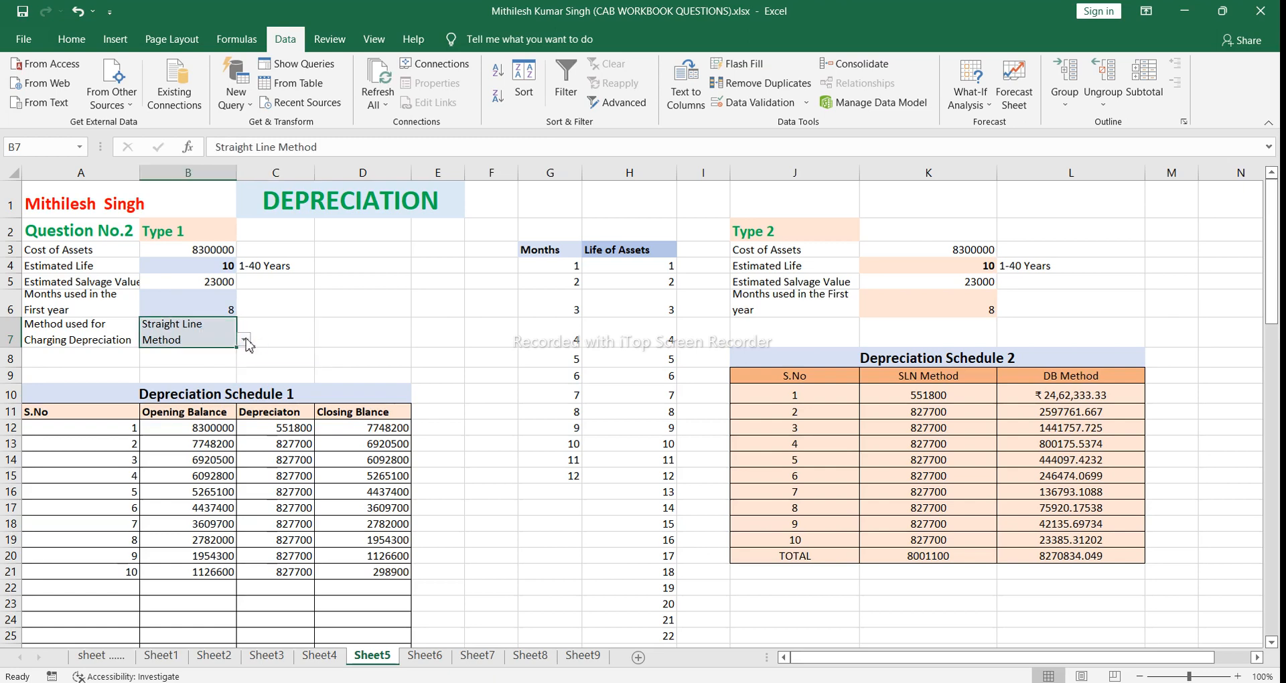
{"action": "left_click", "coordinate": [247, 339]}
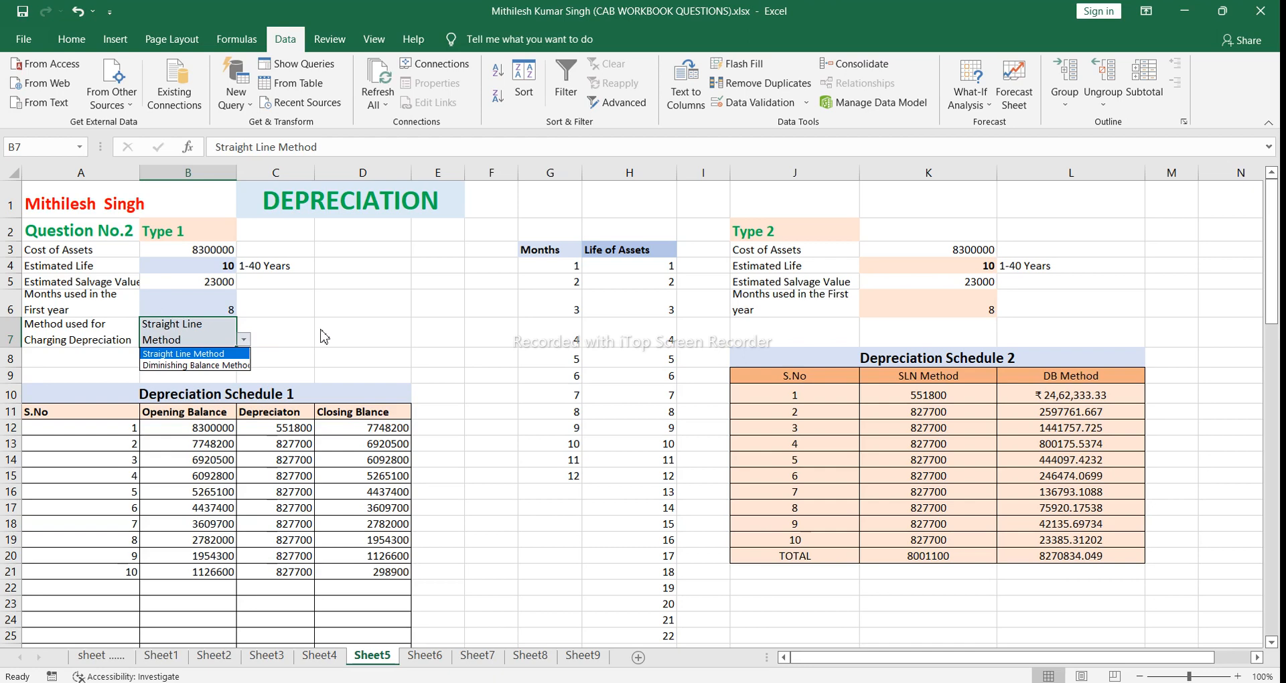
{"action": "key", "text": "Escape"}
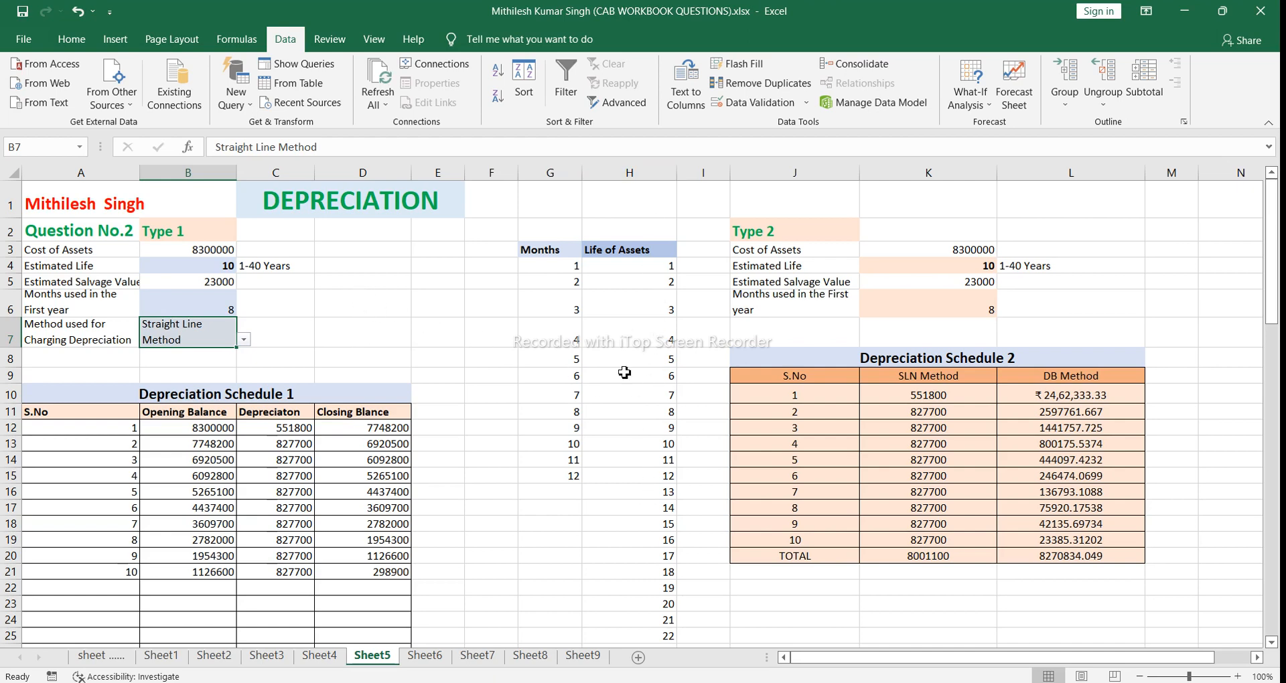
Step: Add list data validation to cell D7 with SLN,DB as the source
{"action": "left_click", "coordinate": [336, 335]}
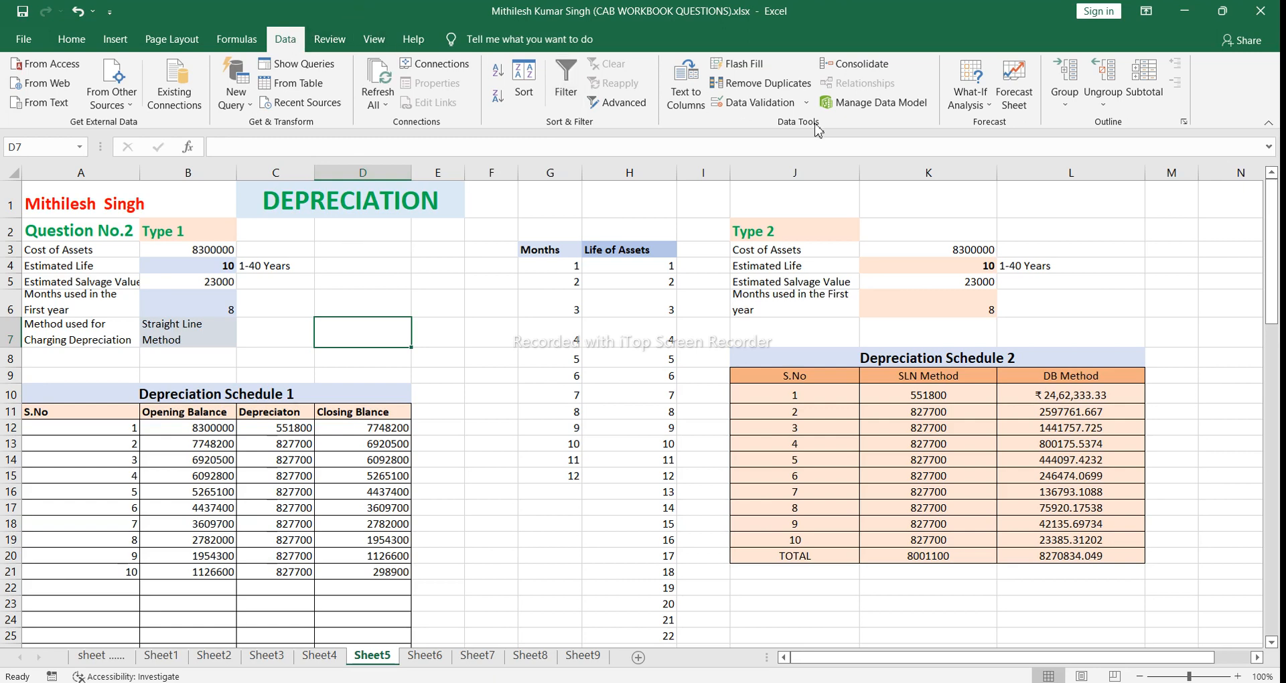
{"action": "left_click", "coordinate": [757, 102]}
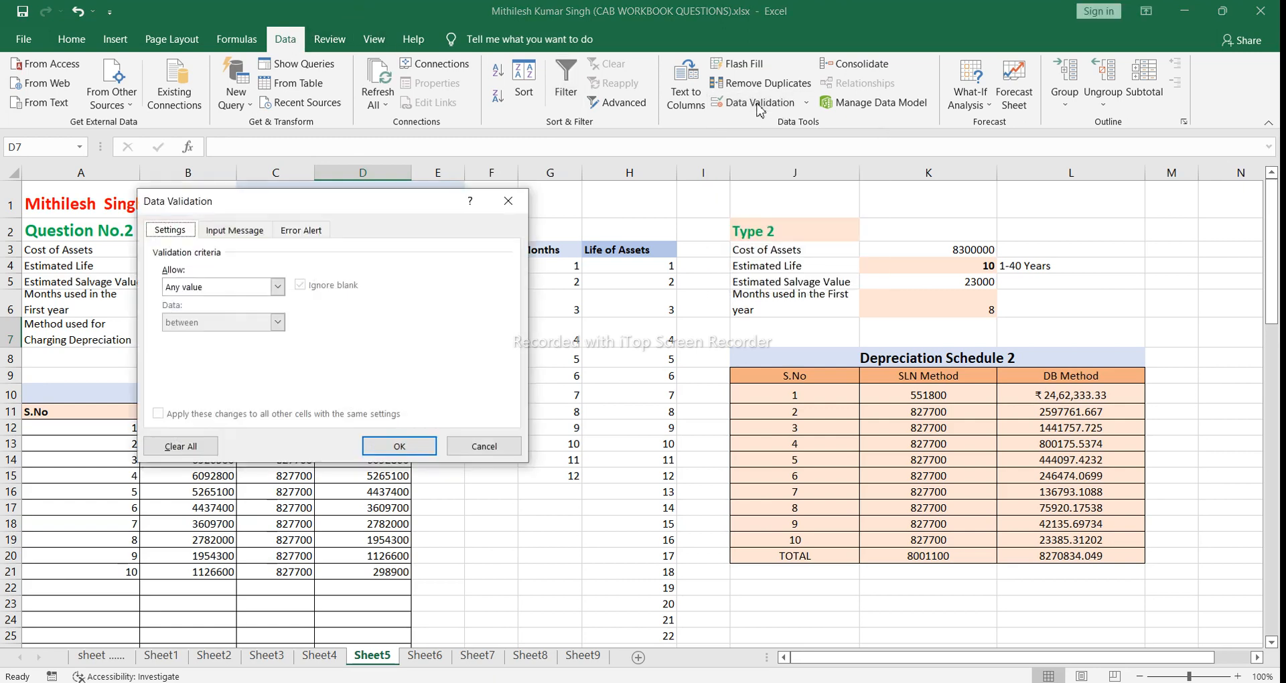
{"action": "left_click", "coordinate": [277, 287]}
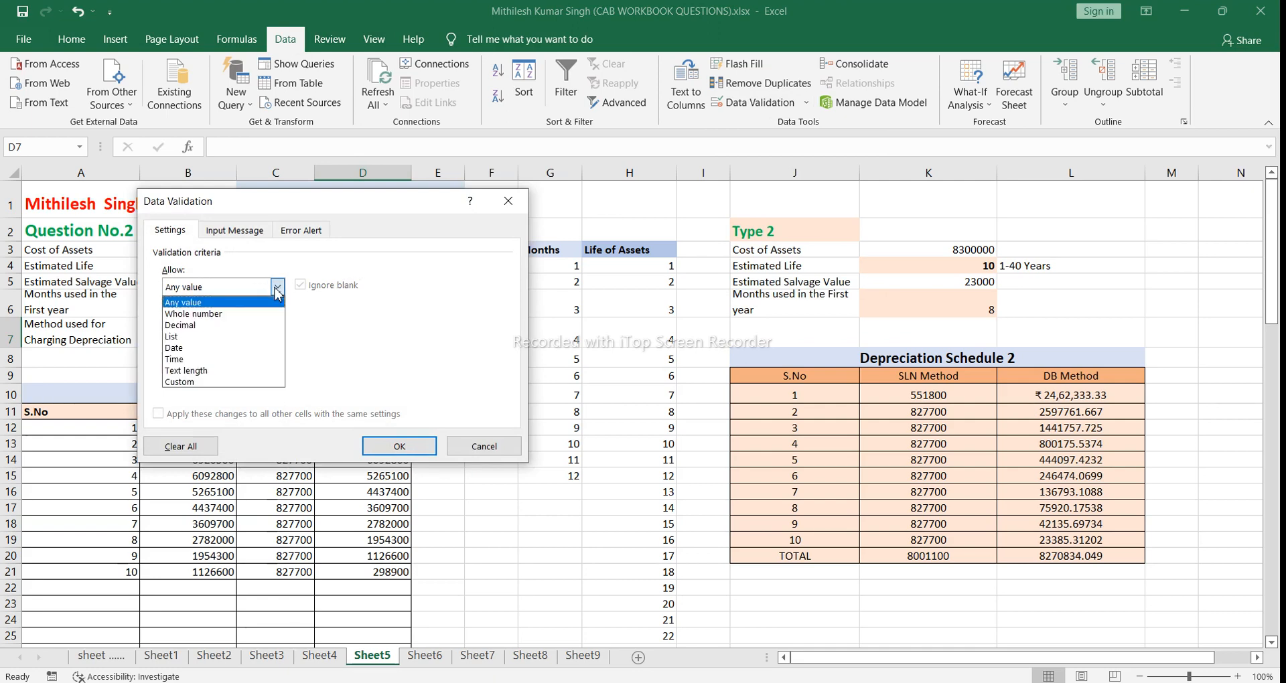
{"action": "left_click", "coordinate": [240, 336]}
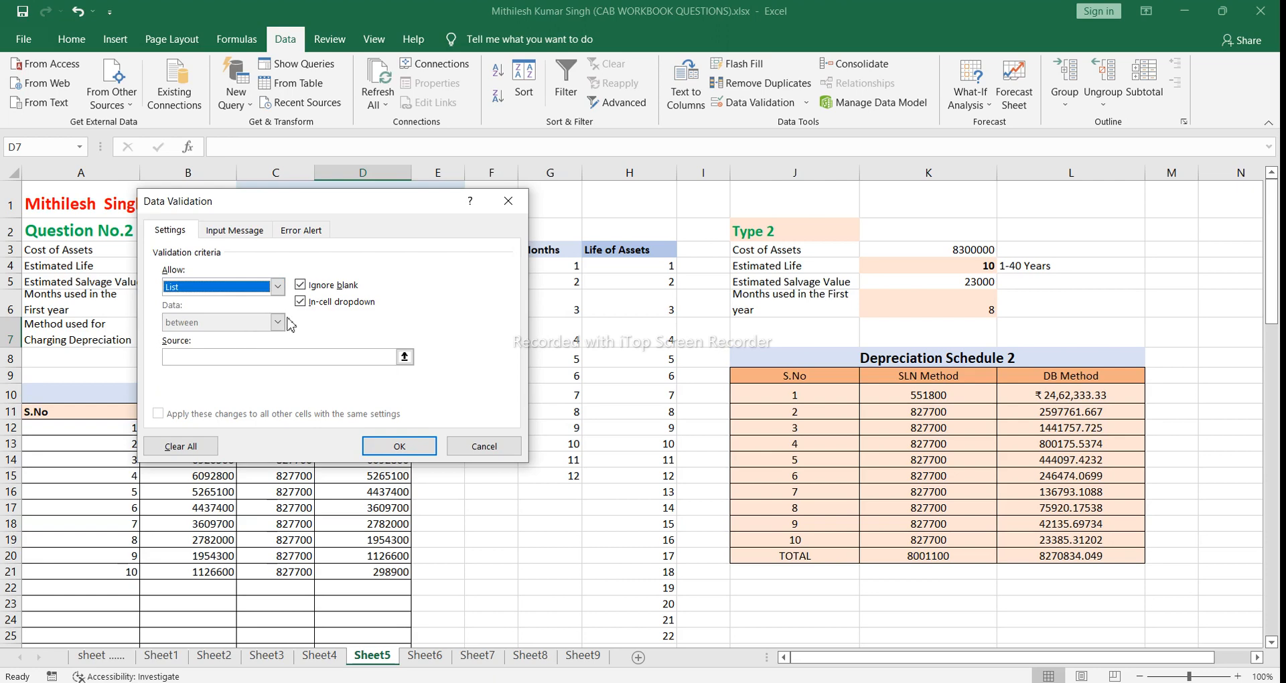
{"action": "left_click", "coordinate": [254, 358]}
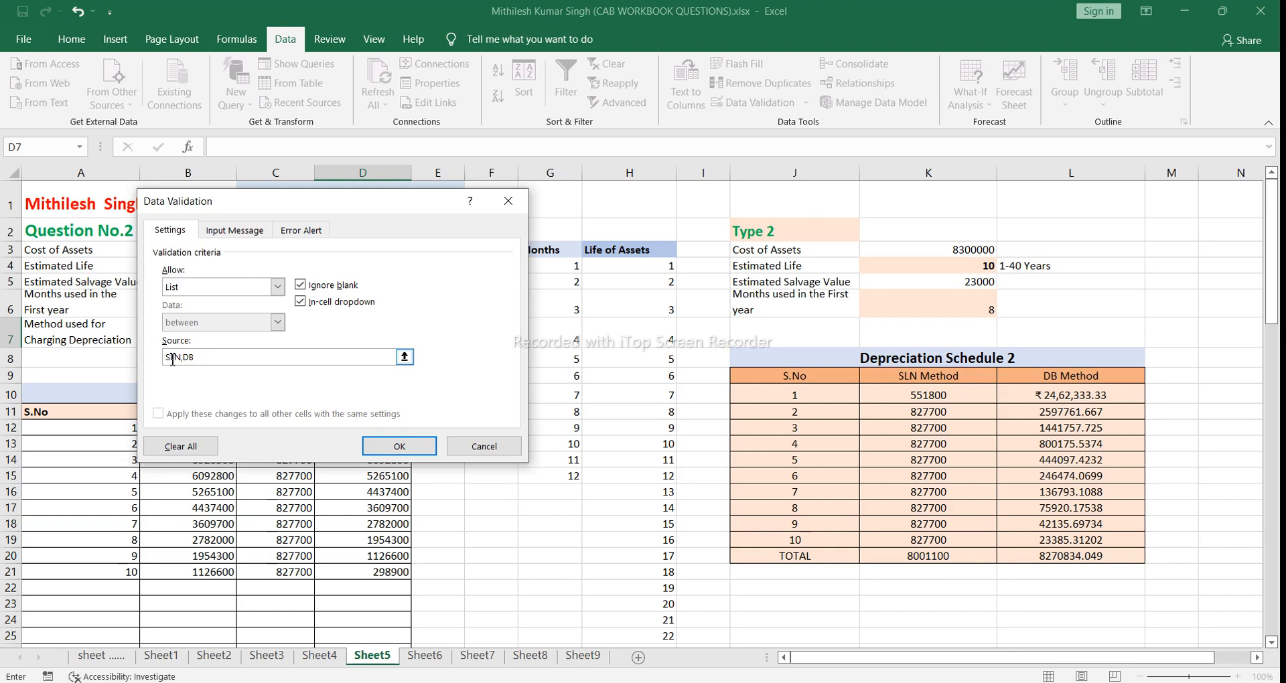
{"action": "left_click", "coordinate": [408, 448]}
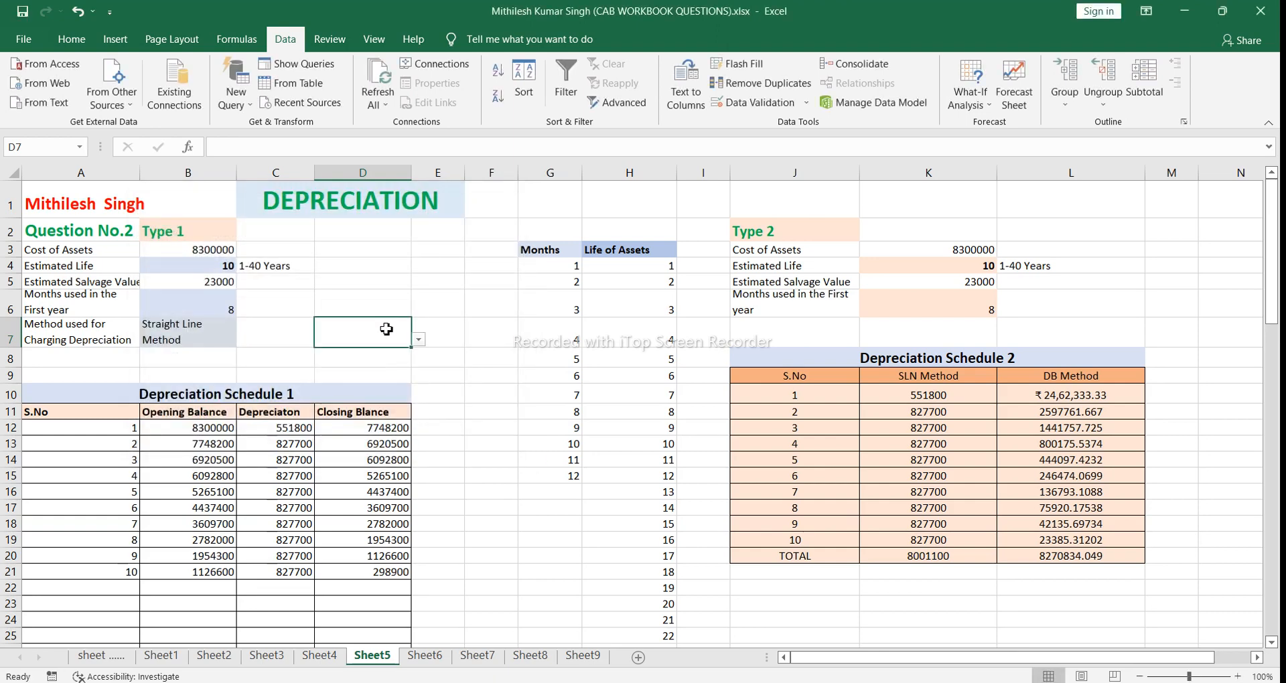
Step: Test the dropdown in D7 by choosing DB, and set the cell to SLN
{"action": "left_click", "coordinate": [420, 338]}
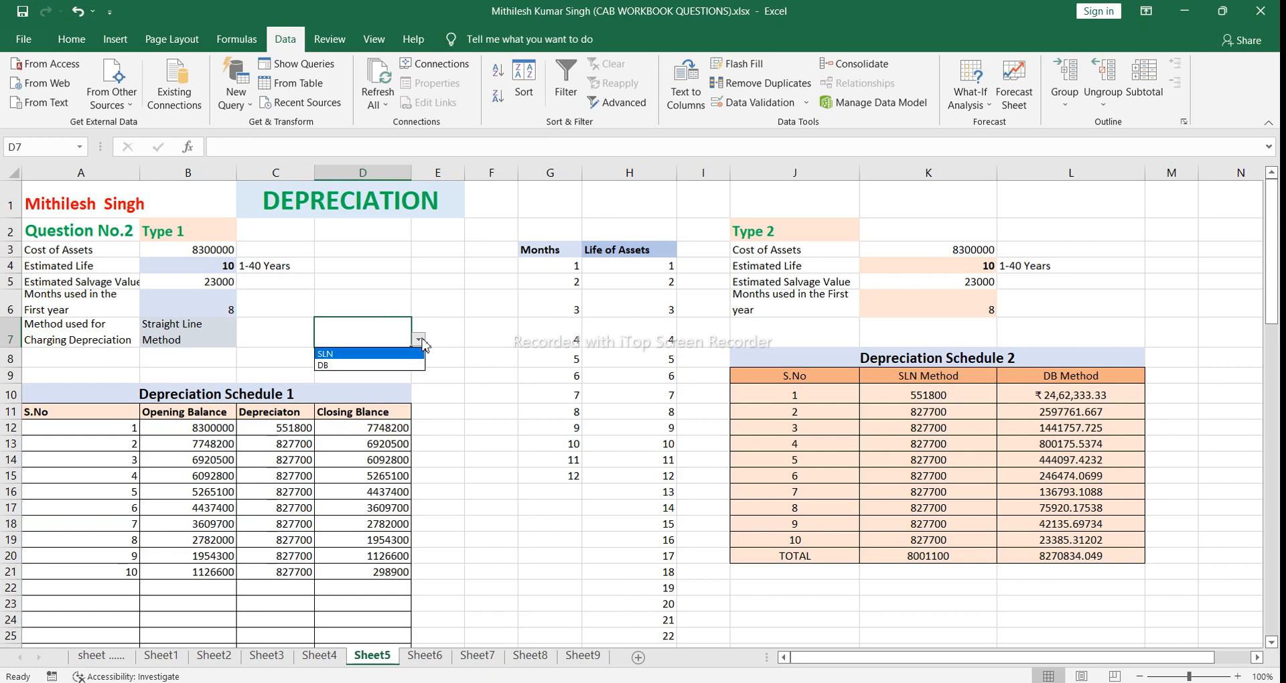
{"action": "left_click", "coordinate": [397, 366]}
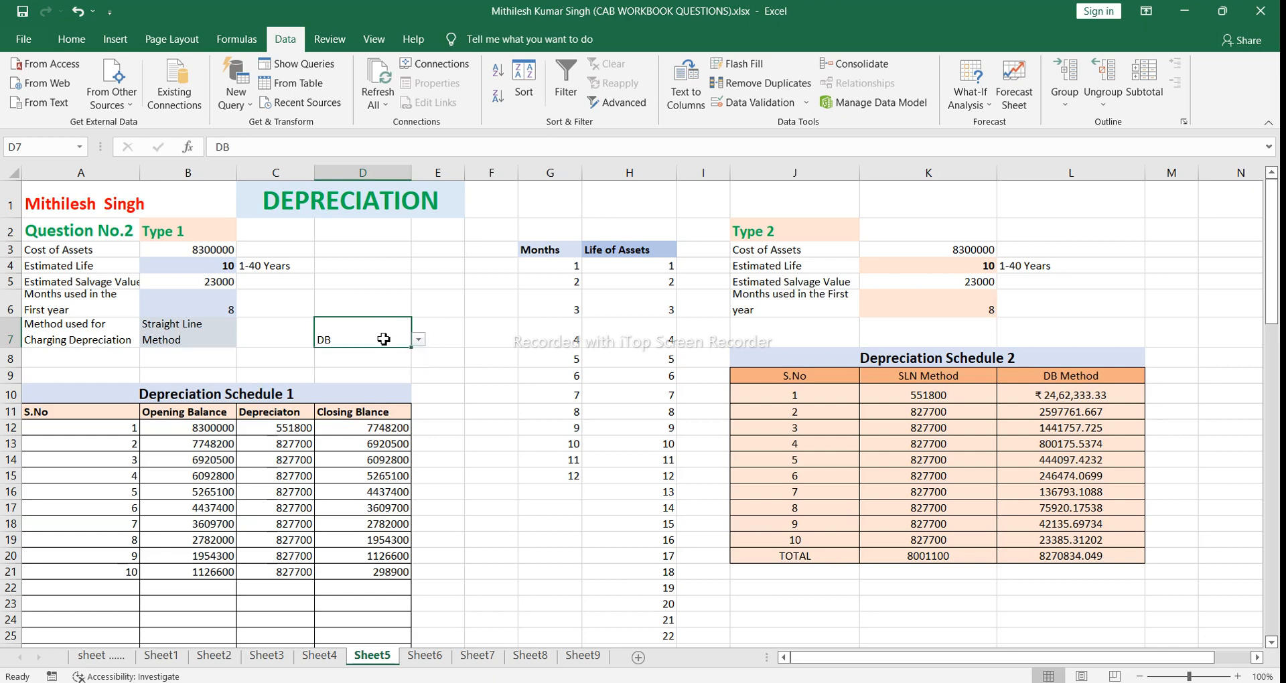
{"action": "left_click", "coordinate": [420, 340]}
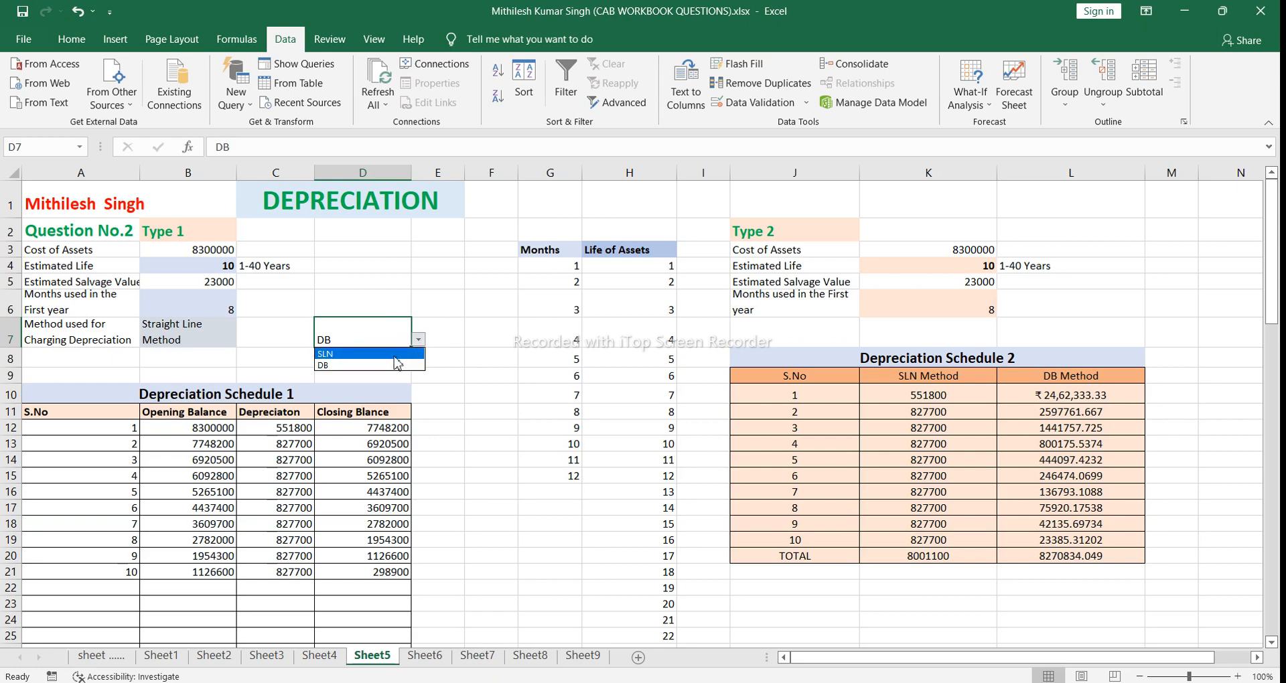
{"action": "left_click", "coordinate": [396, 355]}
{"action": "left_click", "coordinate": [442, 340]}
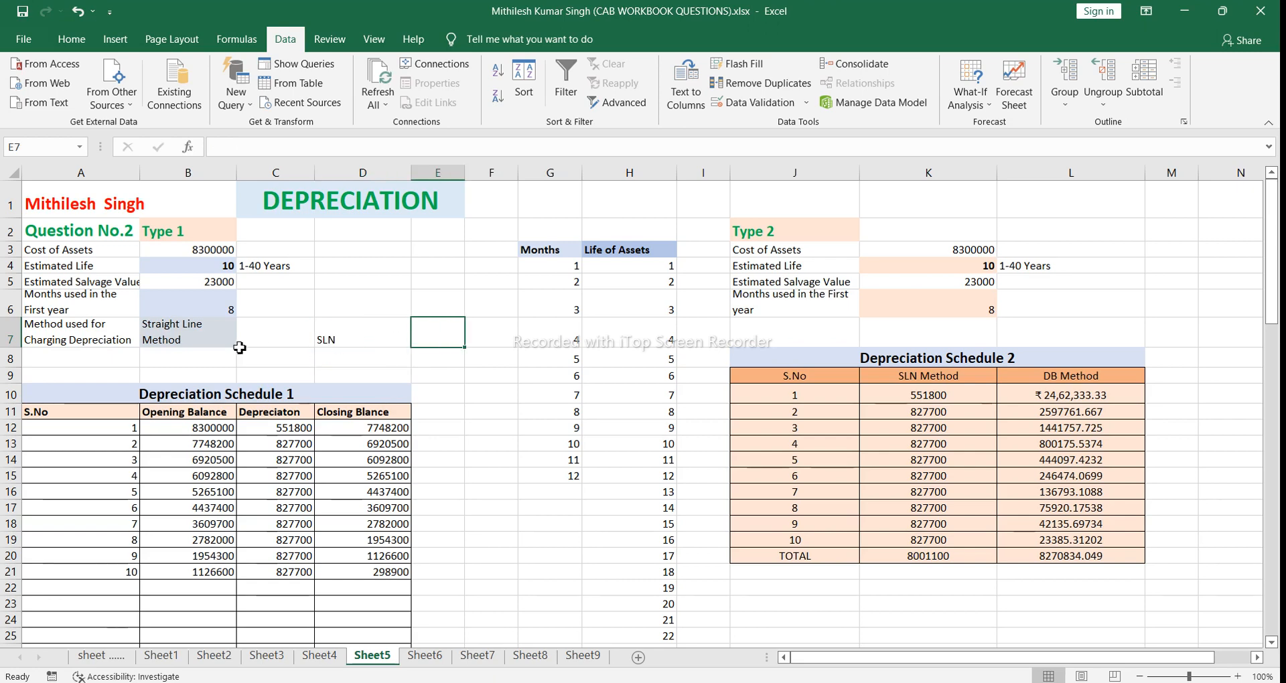
Step: Switch the depreciation method in B7 to Diminishing Balance Method, and set it back to Straight Line Method
{"action": "left_click", "coordinate": [209, 334]}
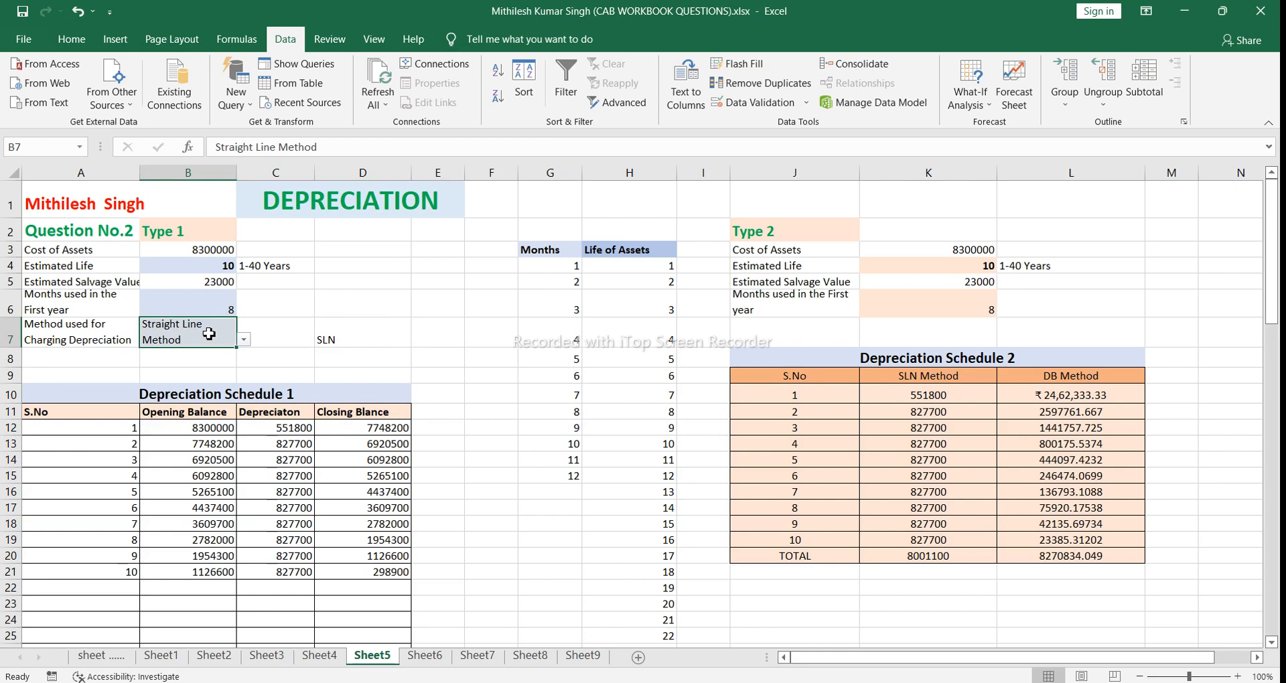
{"action": "left_click", "coordinate": [245, 339]}
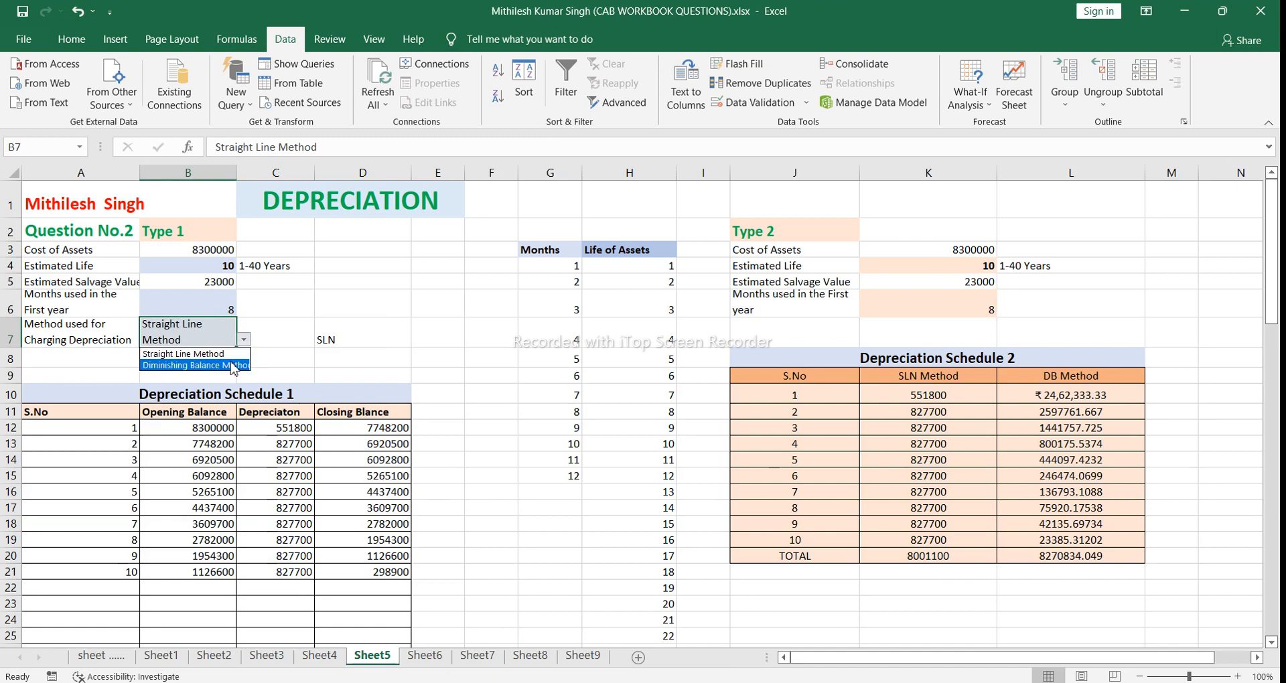
{"action": "left_click", "coordinate": [233, 365]}
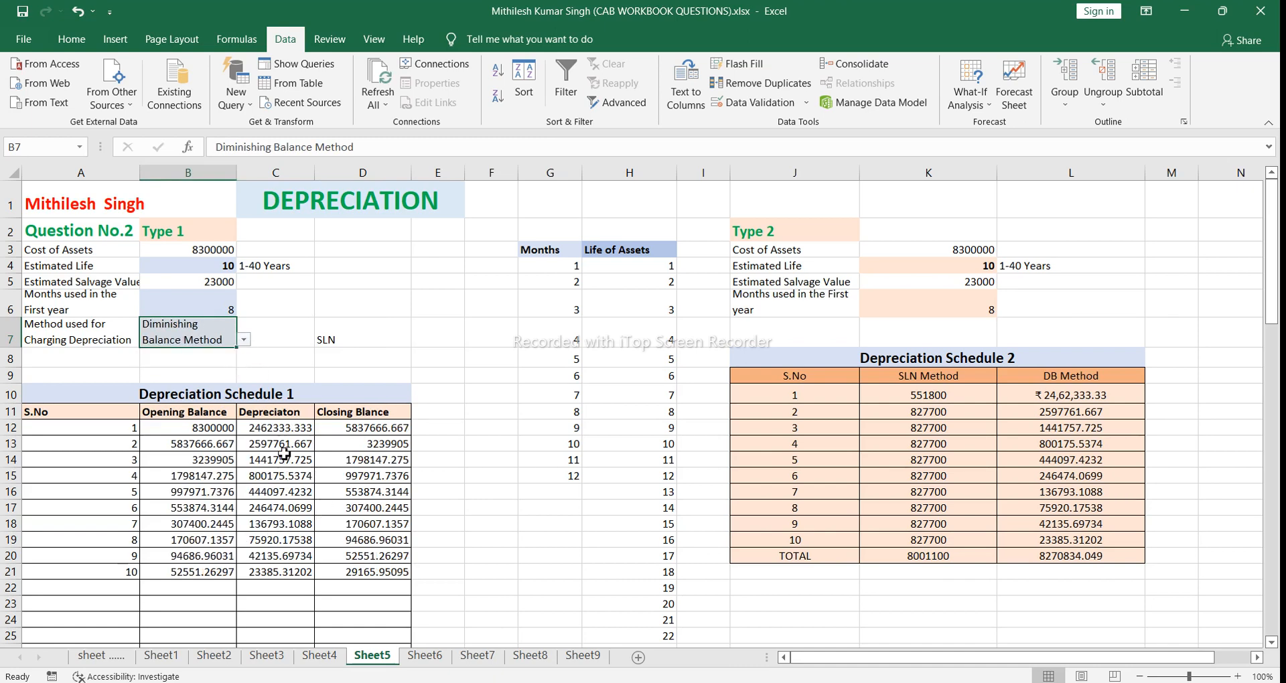
{"action": "left_click", "coordinate": [245, 342]}
{"action": "left_click", "coordinate": [224, 355]}
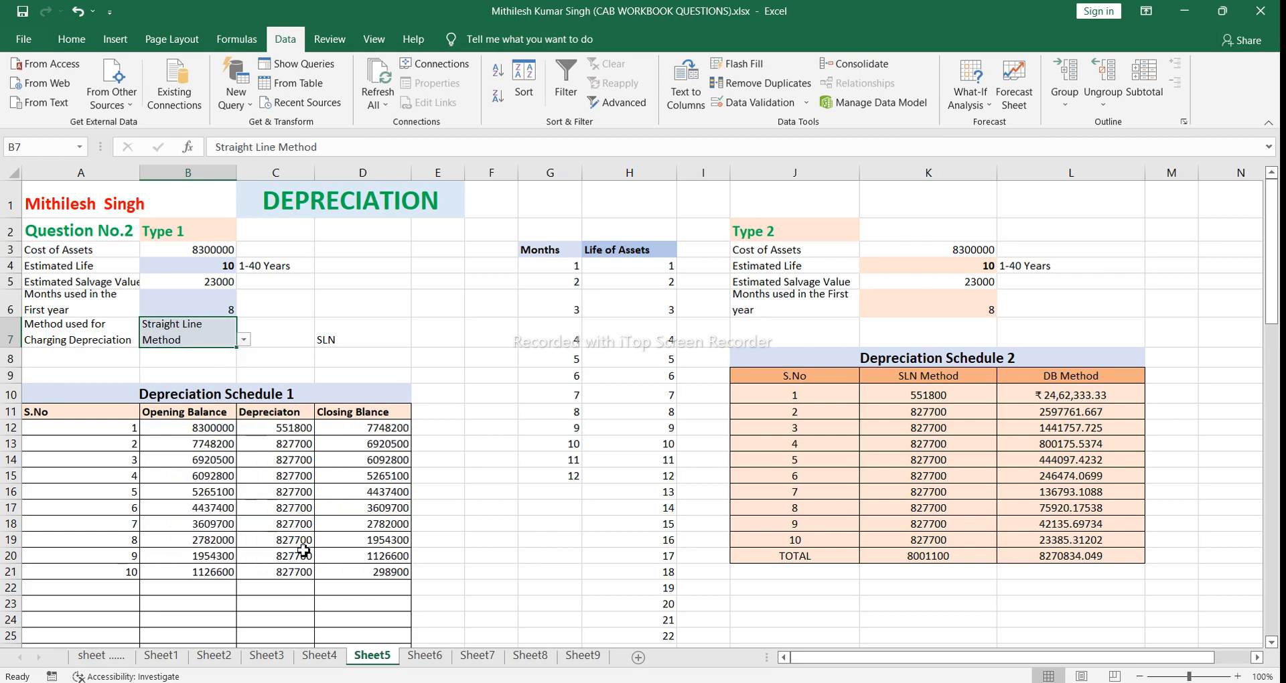
{"action": "left_click", "coordinate": [292, 361]}
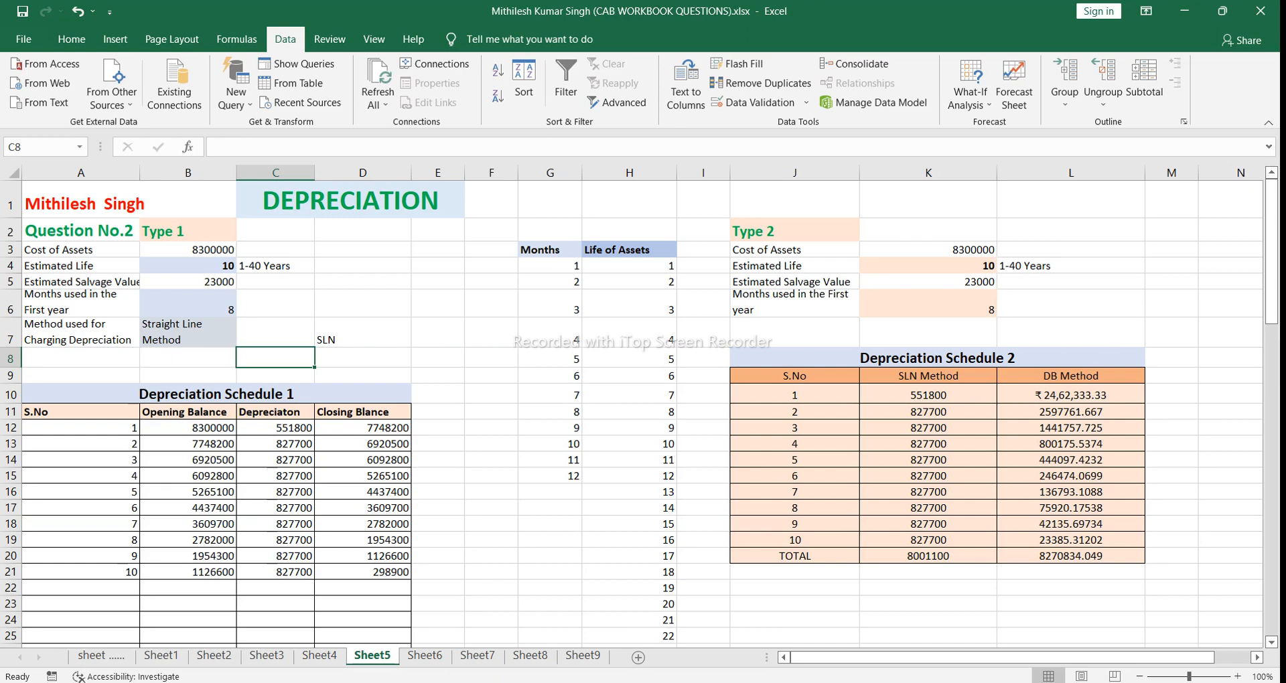
Step: Switch to the Book2.xlsx workbook and fill the depreciation schedule row A19:C19 down through row 23
{"action": "left_click", "coordinate": [635, 656]}
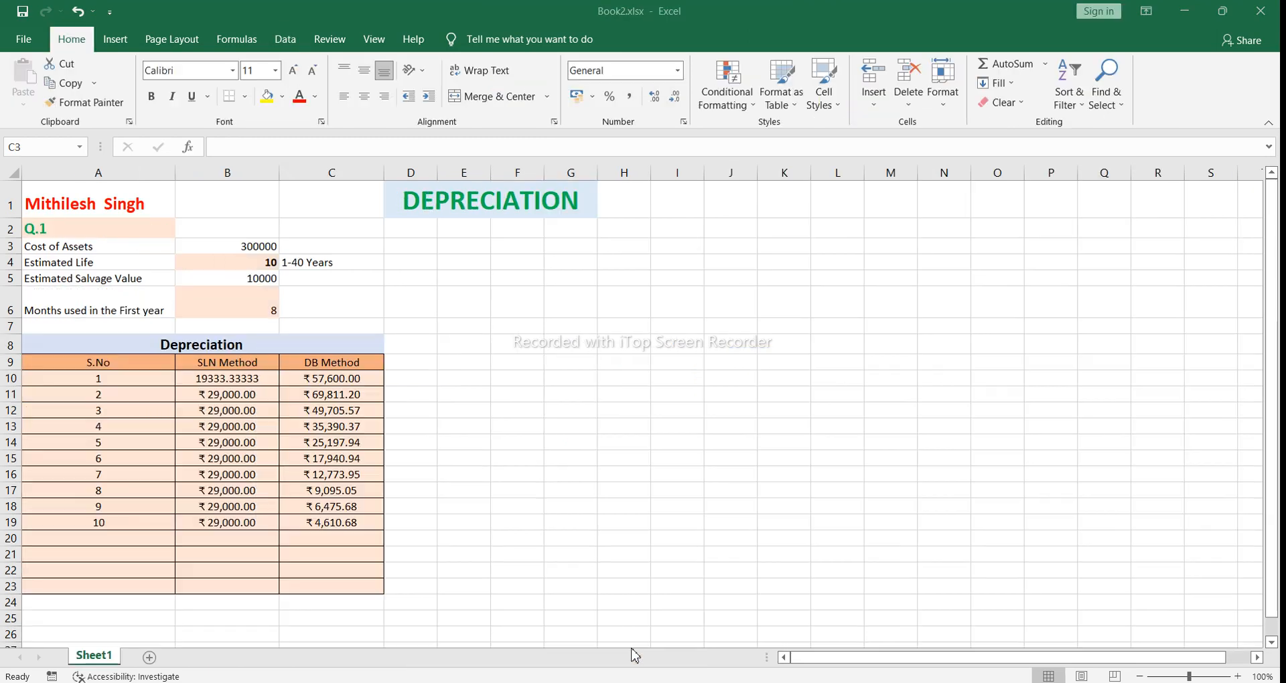
{"action": "left_click", "coordinate": [146, 519]}
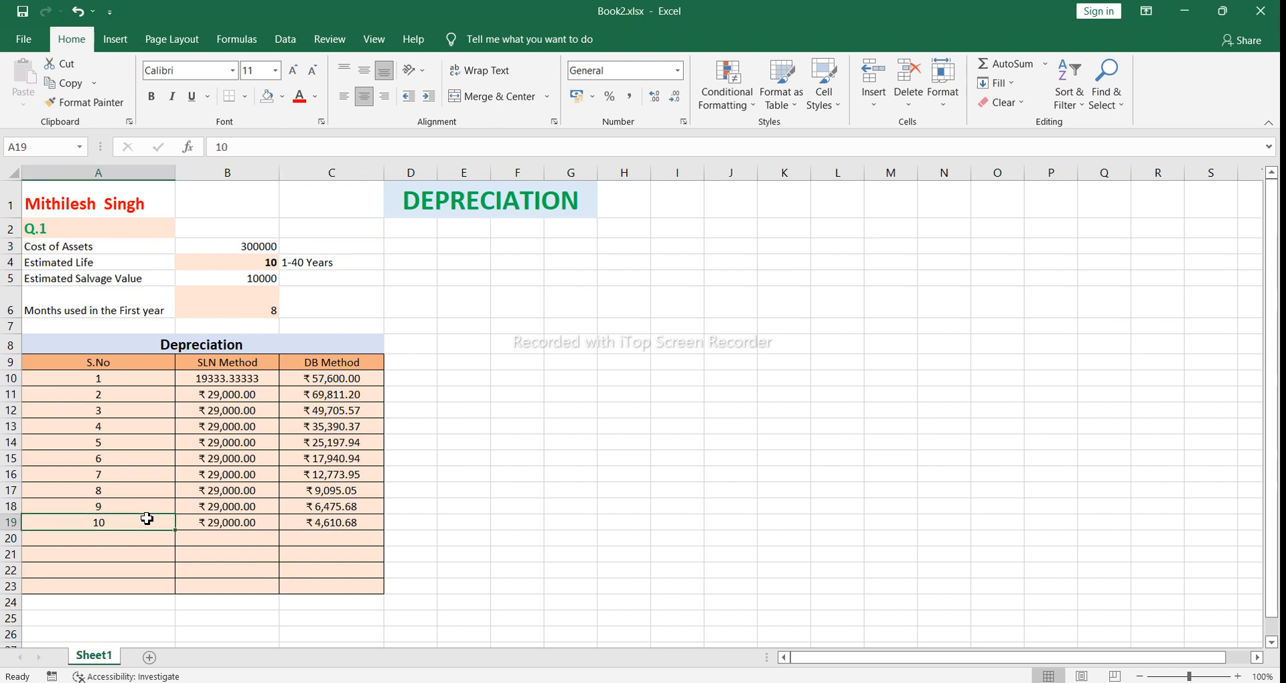
{"action": "left_click_drag", "start_coordinate": [163, 524], "coordinate": [378, 587]}
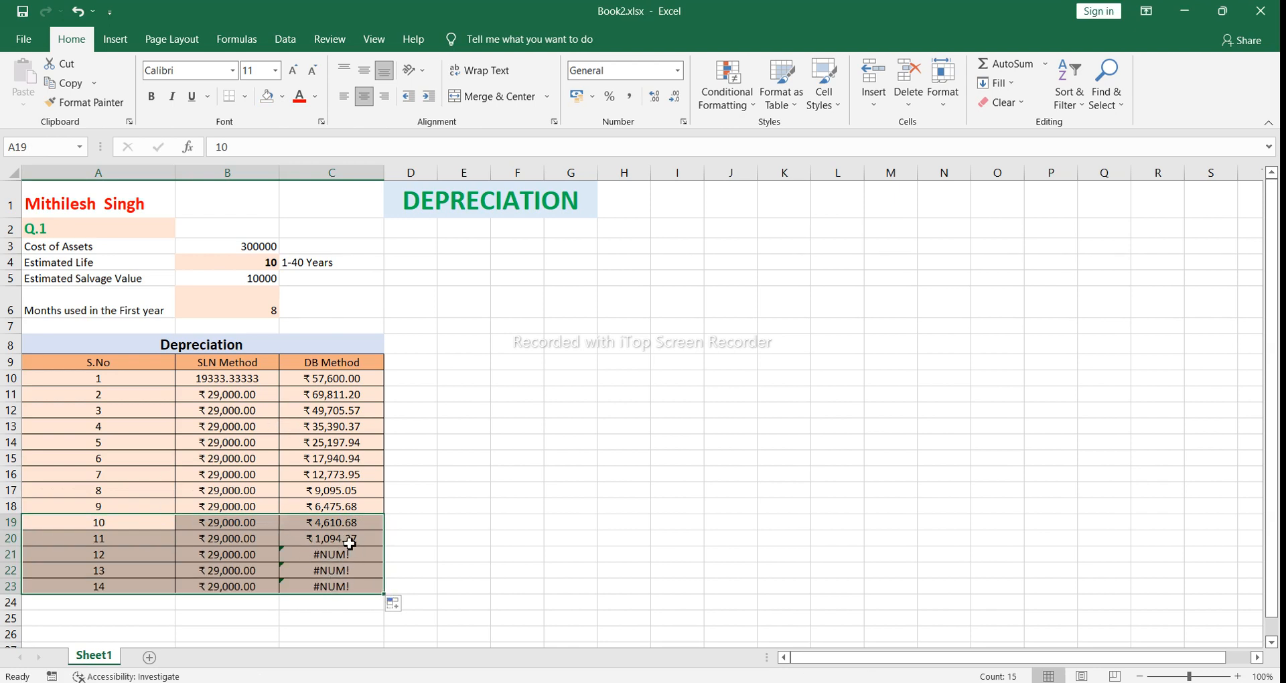
{"action": "left_click", "coordinate": [715, 586]}
Step: Return to the CAB workbook, open the S.No formula in A13 of Depreciation Schedule 1 for inspection, and dismiss the Daily News popup
{"action": "mouse_move", "coordinate": [595, 682]}
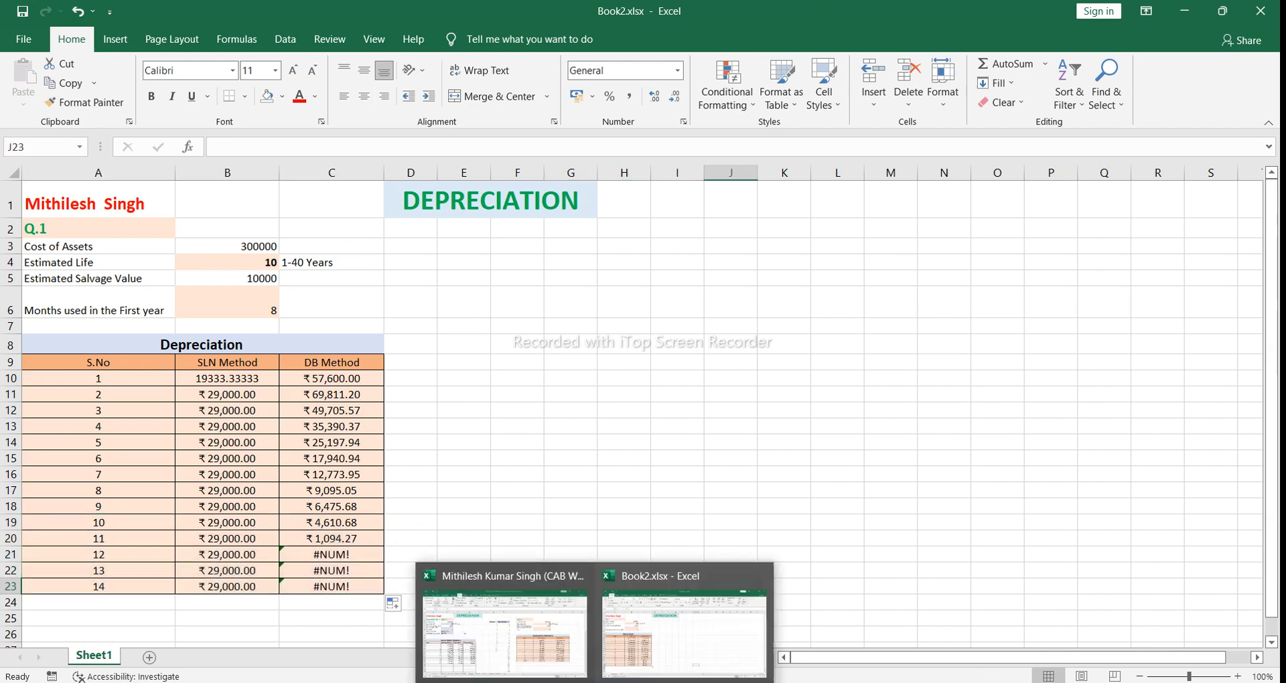
{"action": "left_click", "coordinate": [584, 668]}
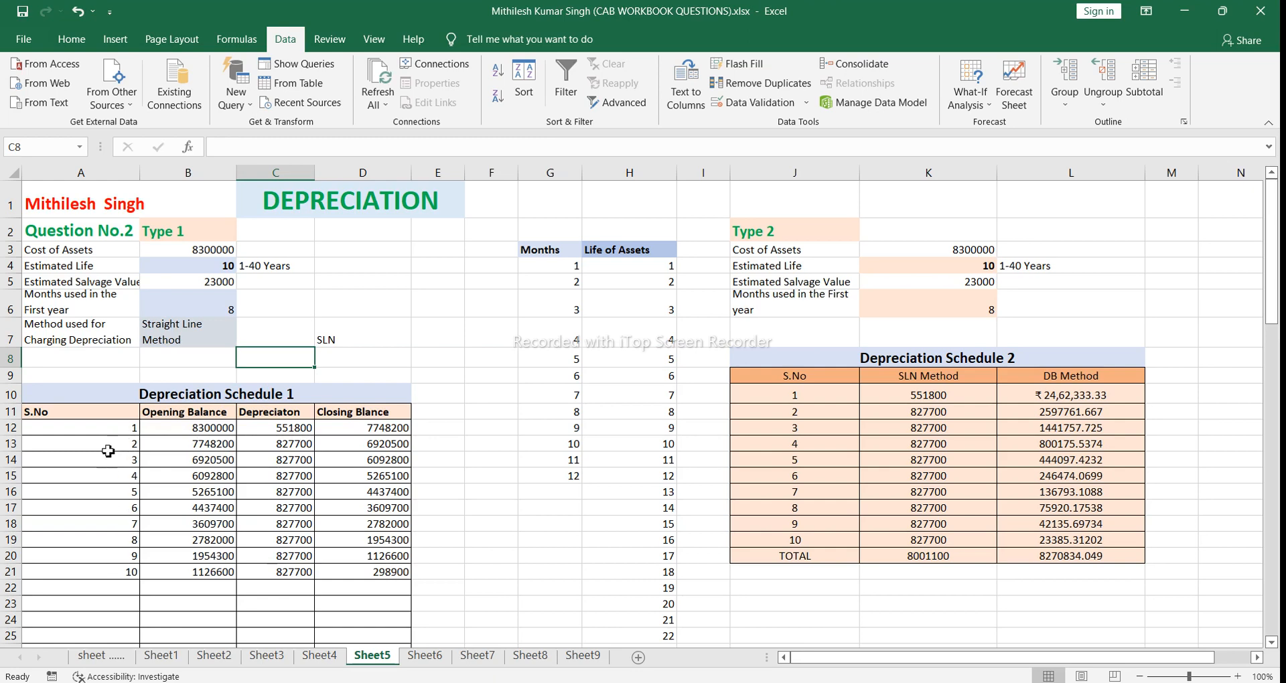
{"action": "left_click", "coordinate": [108, 428]}
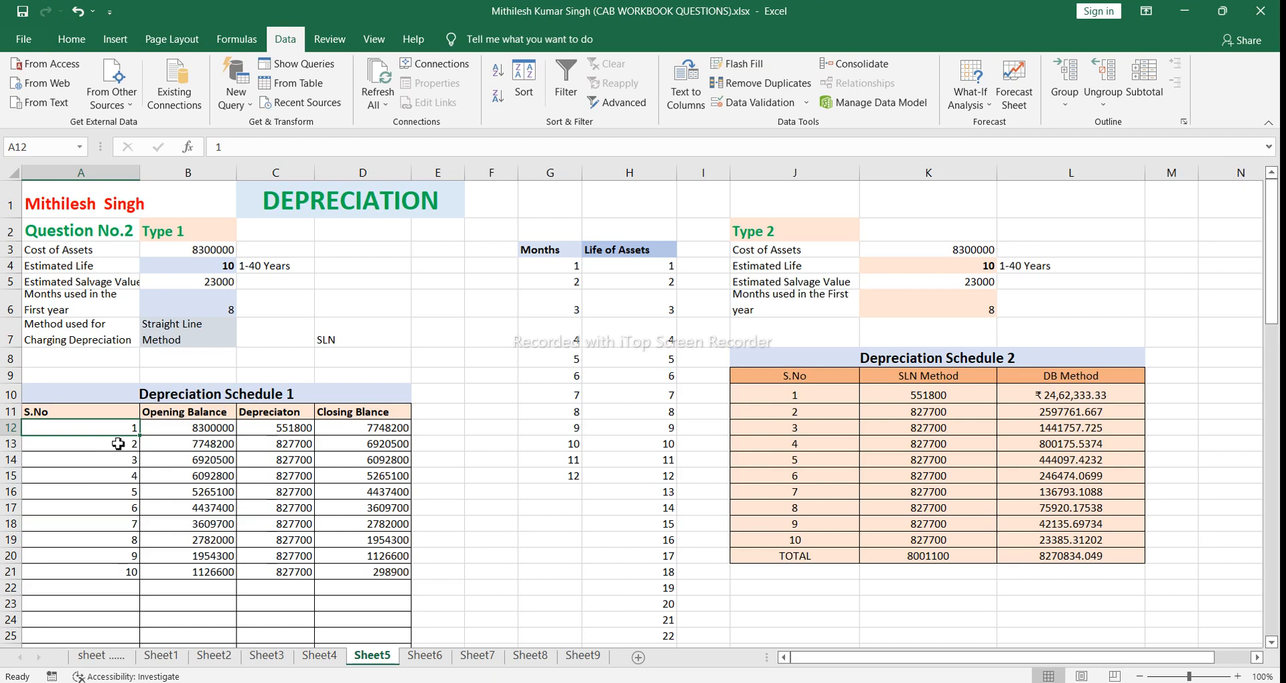
{"action": "left_click", "coordinate": [117, 446]}
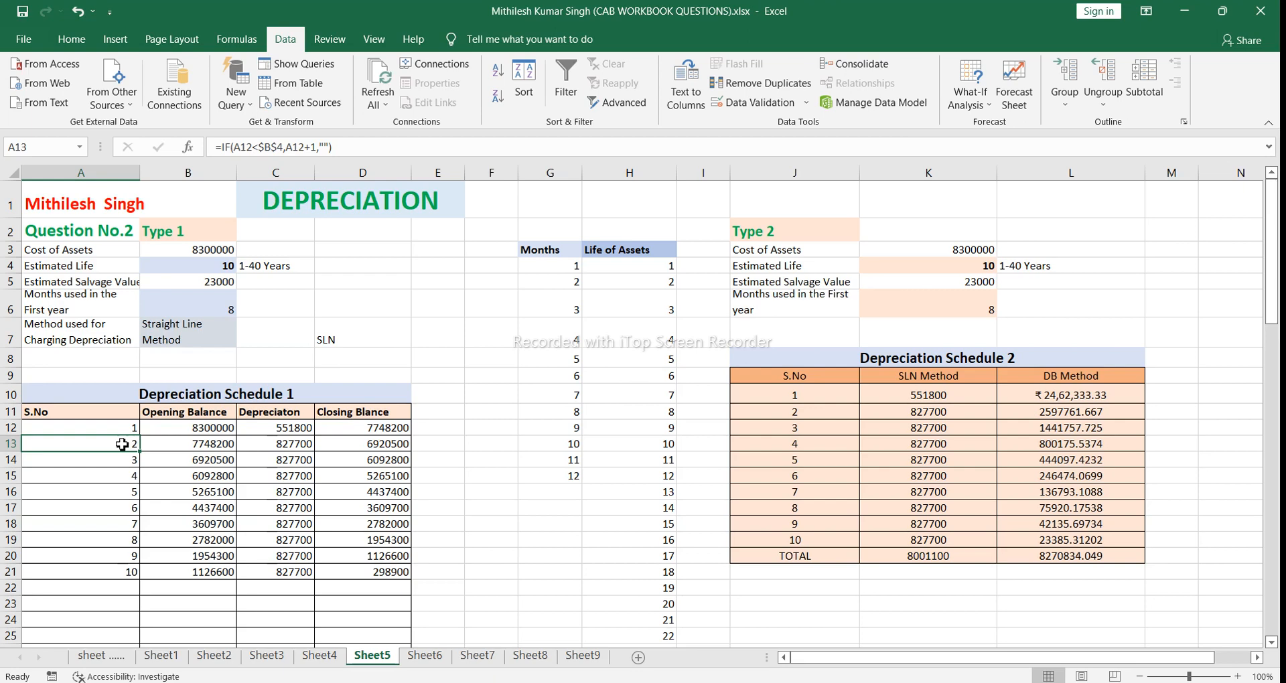
{"action": "left_click_drag", "start_coordinate": [120, 463], "coordinate": [120, 443]}
{"action": "left_click", "coordinate": [120, 442]}
{"action": "double_click", "coordinate": [120, 442]}
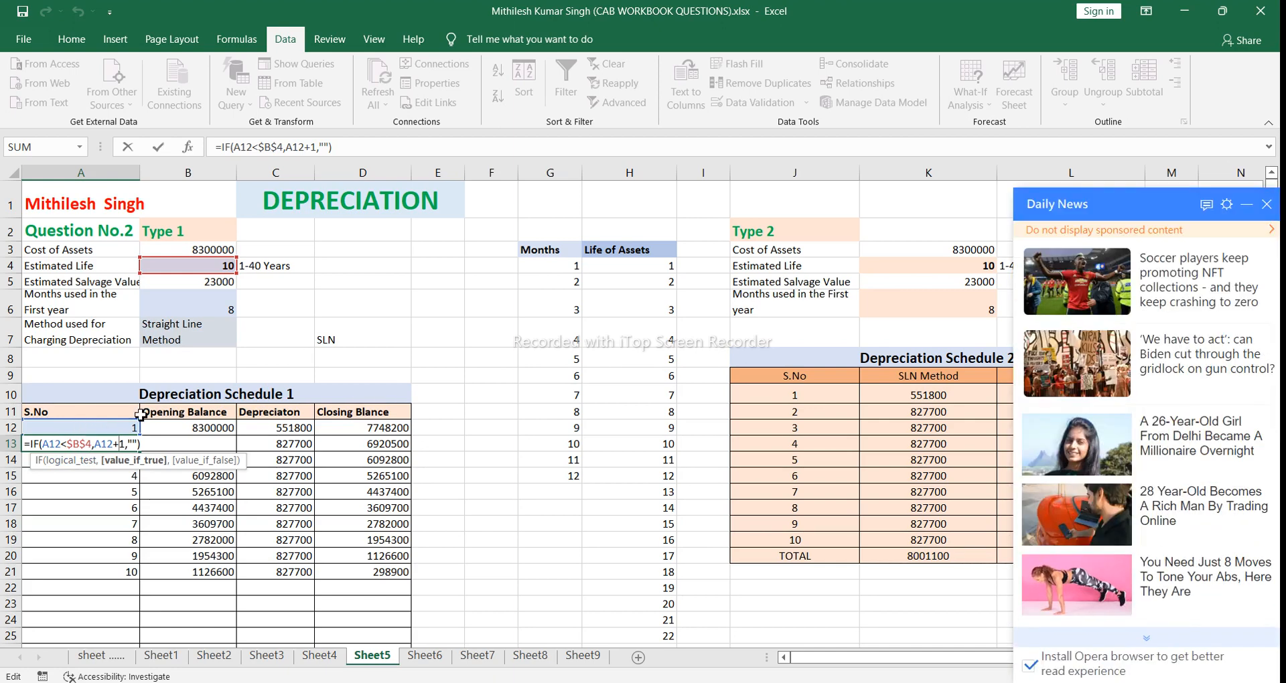
{"action": "left_click", "coordinate": [1269, 204]}
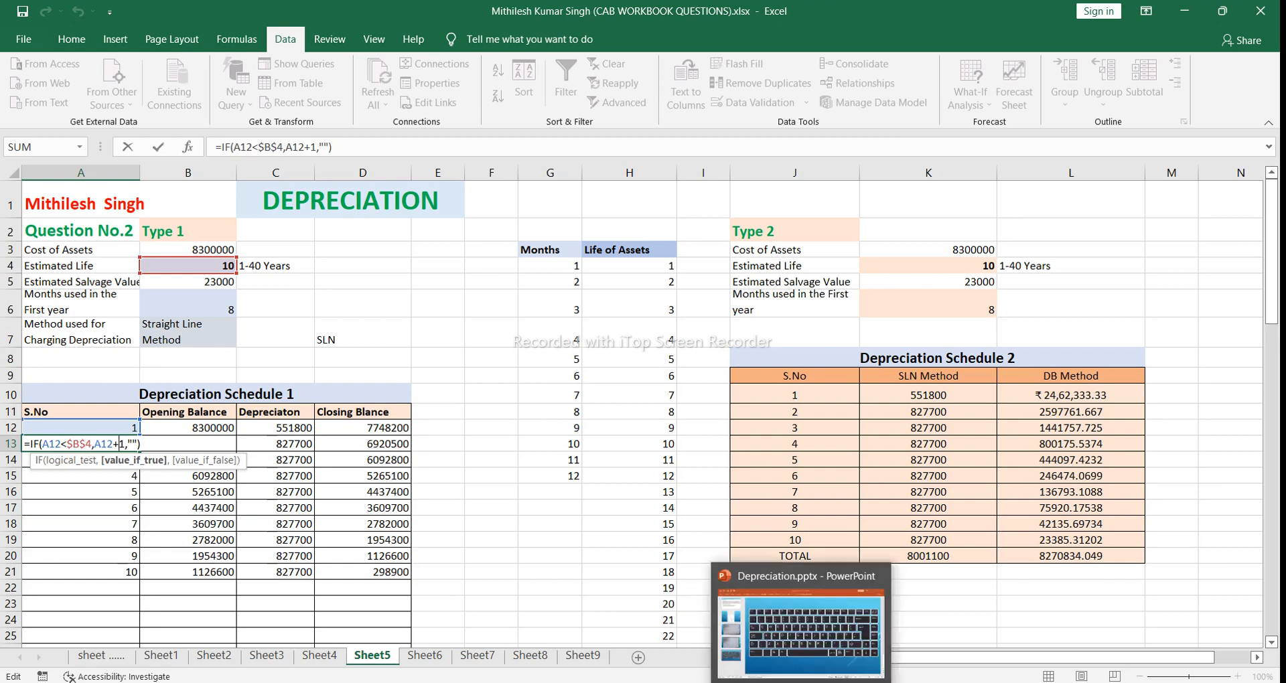
Step: Consult the keyboard slide in the Depreciation.pptx PowerPoint presentation twice, returning each time to the open A13 formula in the CAB workbook in Excel
{"action": "left_click", "coordinate": [784, 680]}
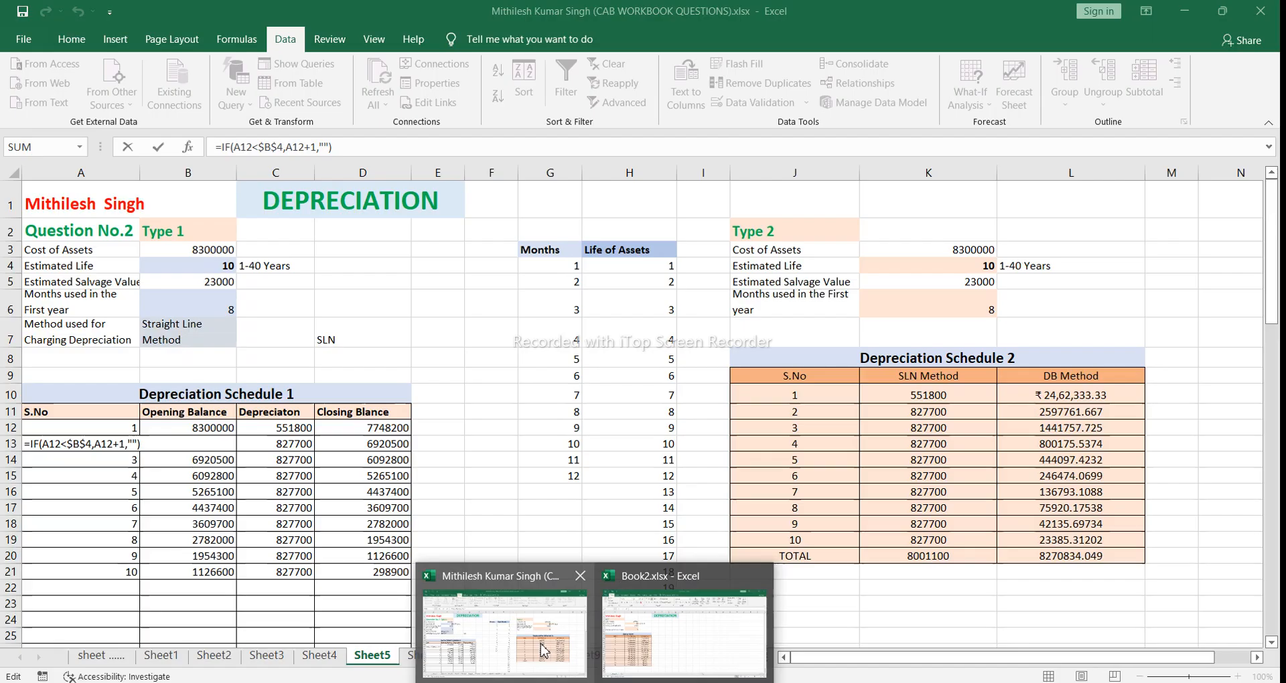
{"action": "left_click", "coordinate": [544, 650]}
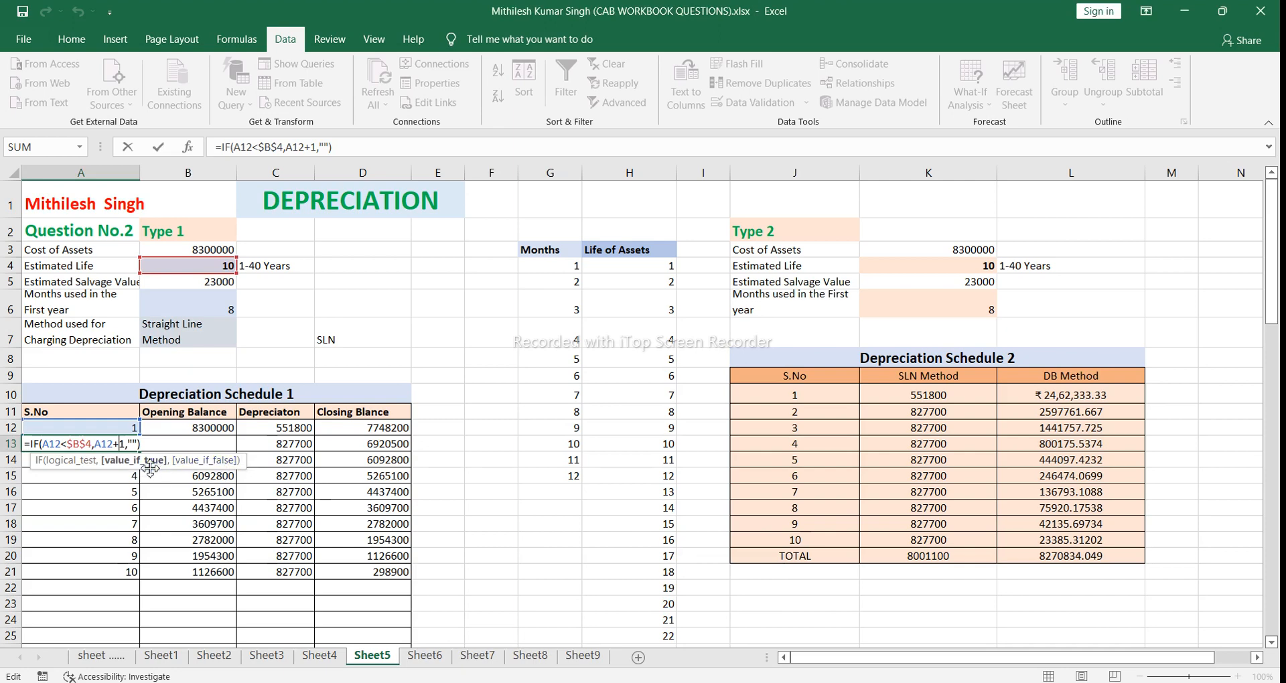
{"action": "left_click", "coordinate": [94, 444]}
{"action": "mouse_move", "coordinate": [760, 682]}
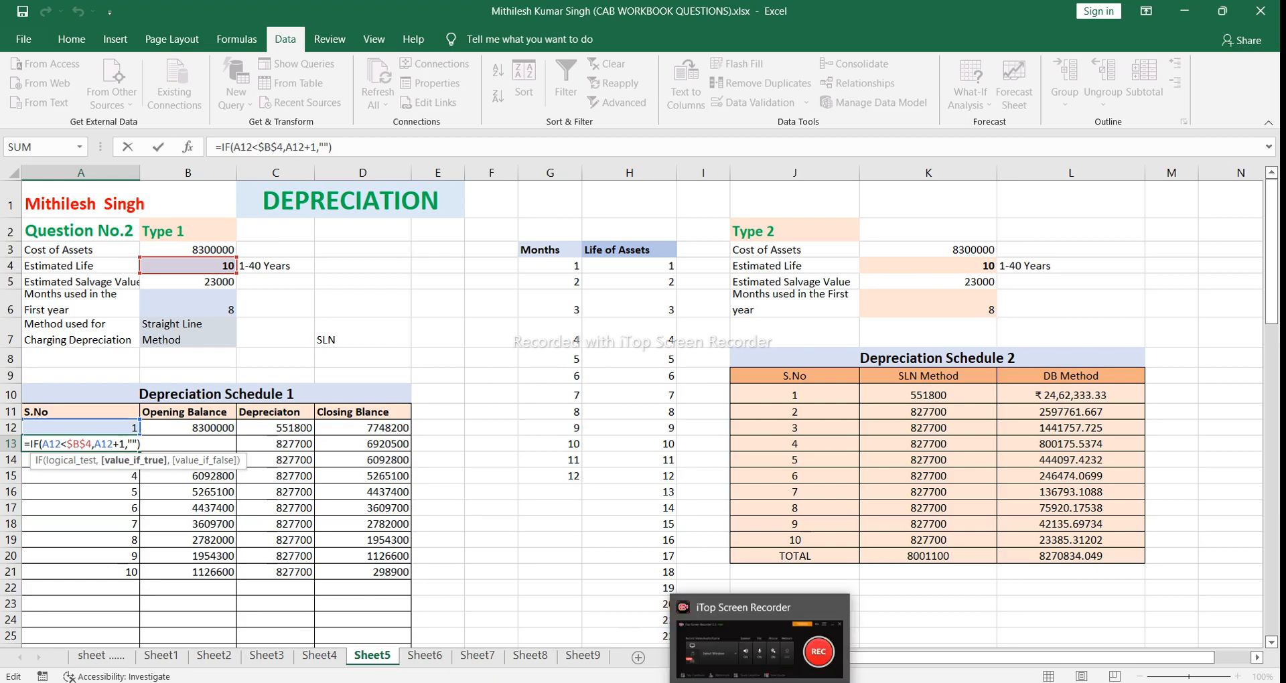
{"action": "mouse_move", "coordinate": [832, 682]}
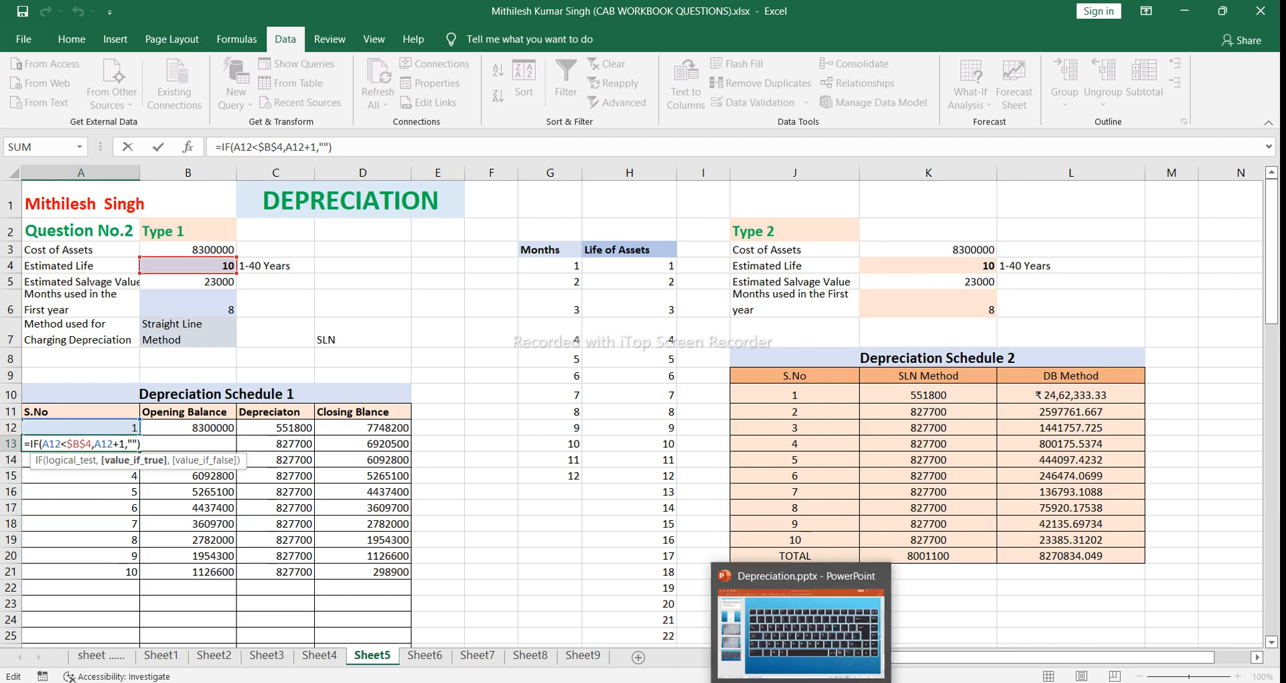
{"action": "left_click", "coordinate": [794, 645]}
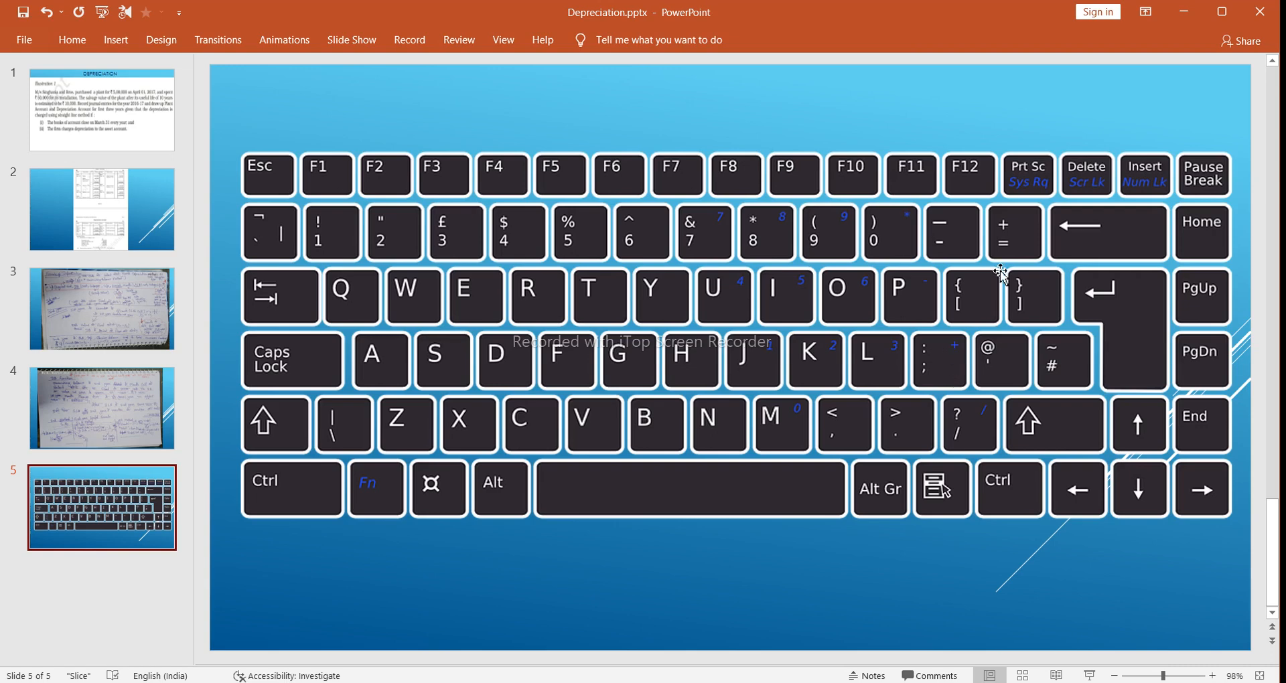
{"action": "mouse_move", "coordinate": [760, 682]}
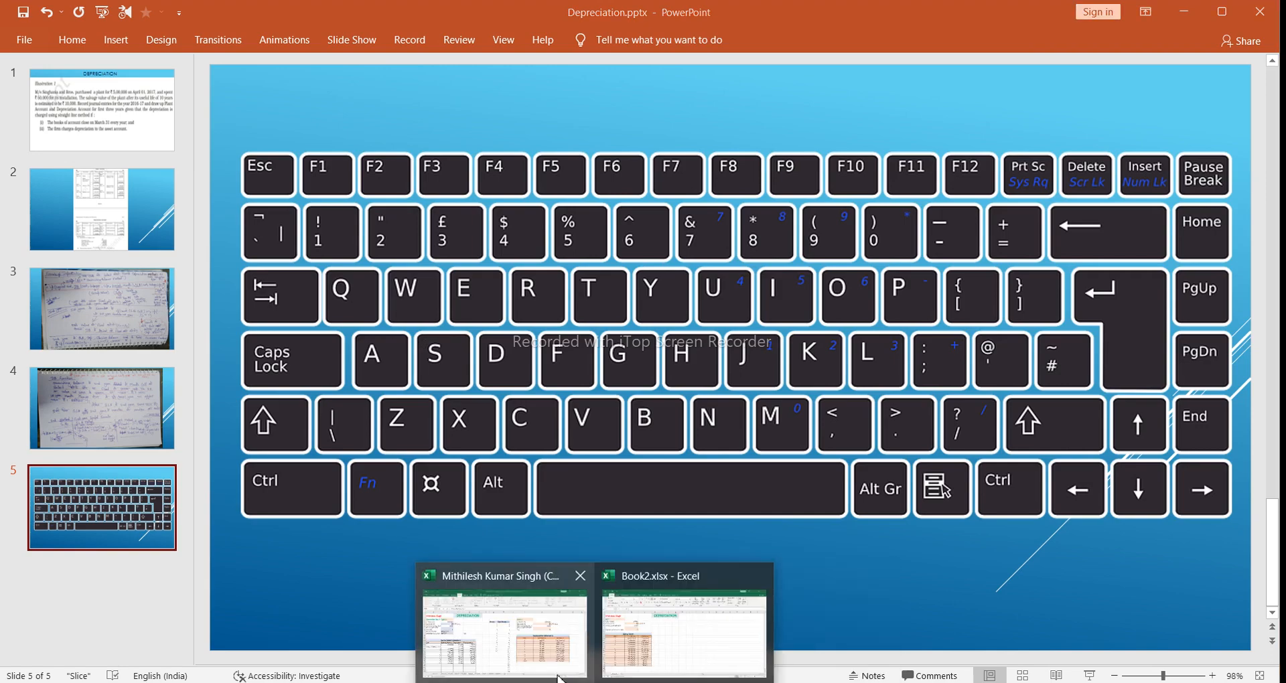
{"action": "left_click", "coordinate": [553, 671]}
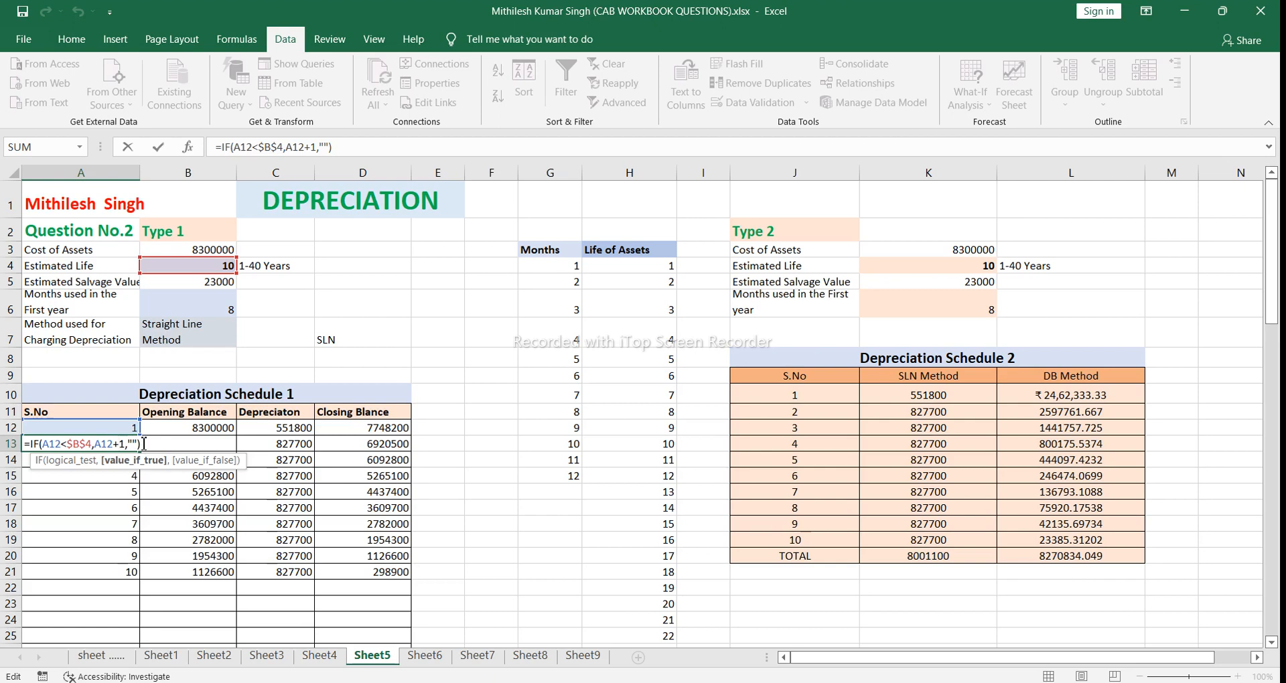
Step: Accept the S.No formula =IF(A12<$B$4,A12+1,"") in A13 and fill it down column A through row 25
{"action": "left_click", "coordinate": [144, 445]}
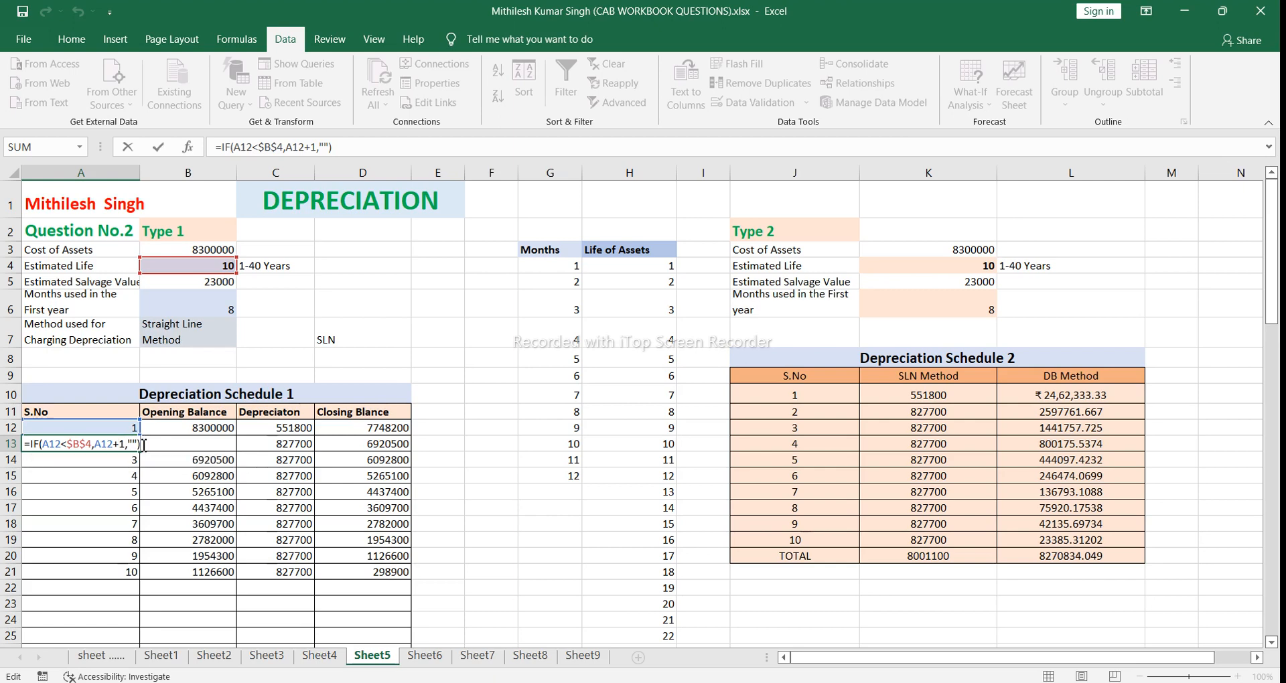
{"action": "key", "text": "Return"}
{"action": "left_click", "coordinate": [128, 445]}
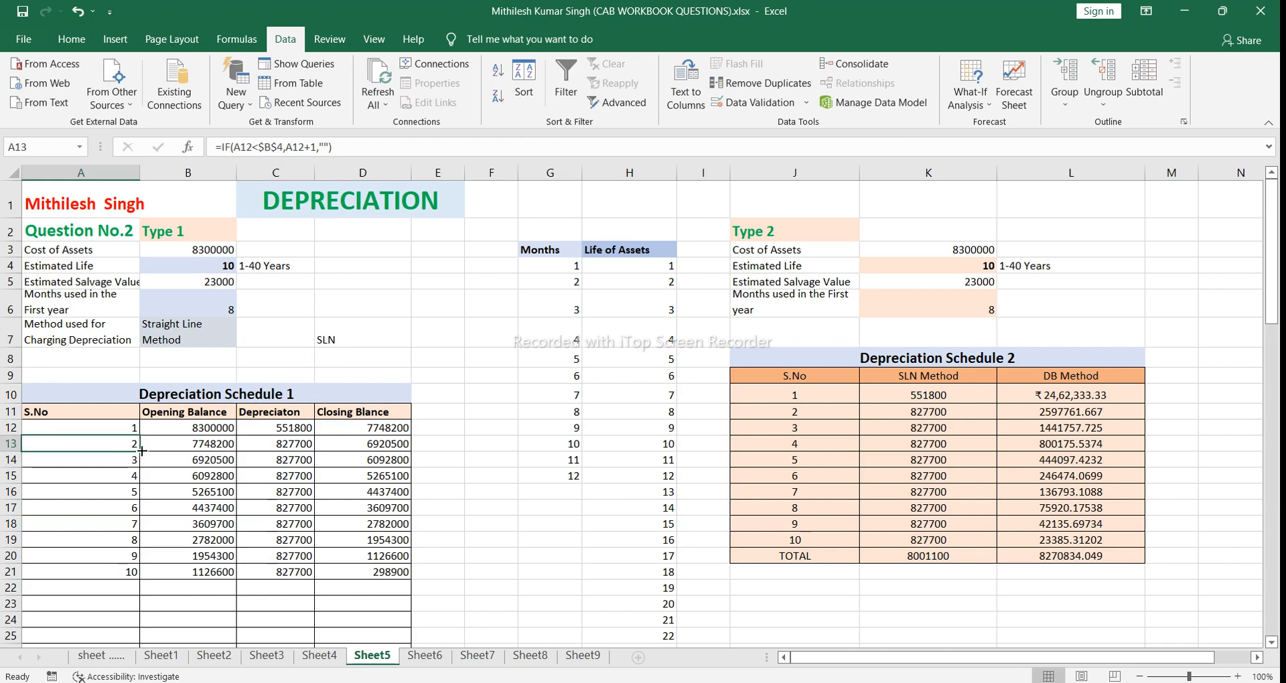
{"action": "left_click_drag", "start_coordinate": [142, 450], "coordinate": [145, 640]}
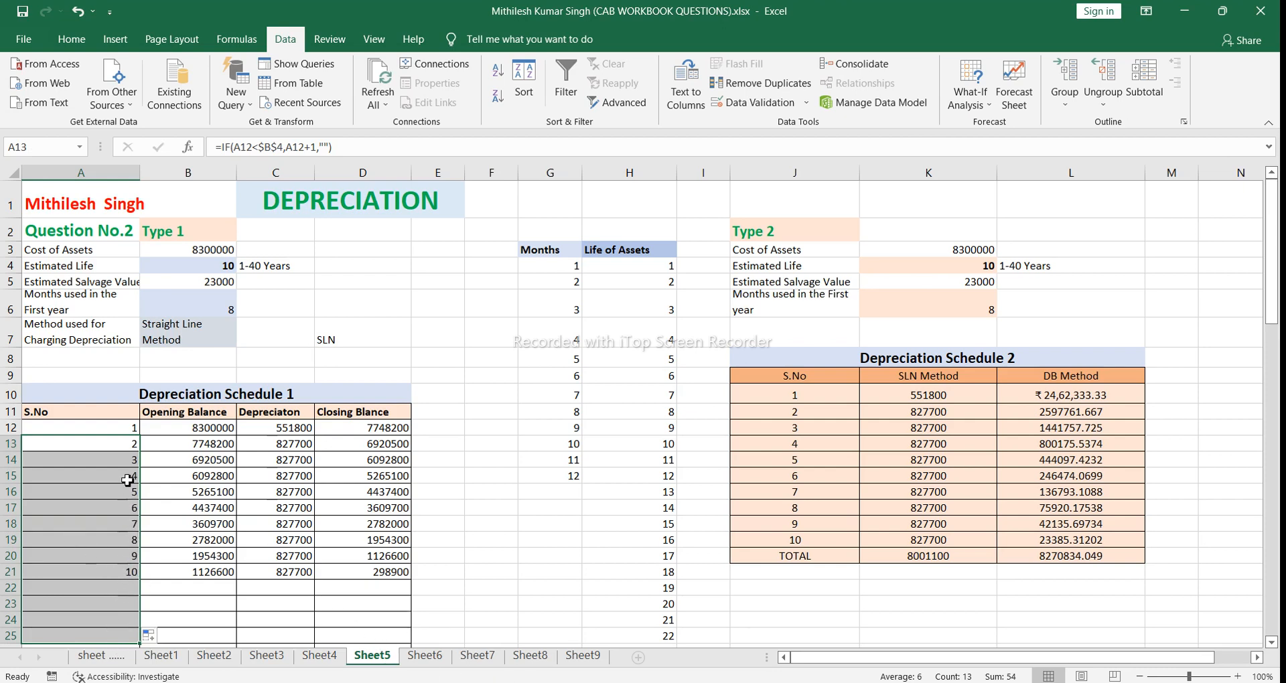
Step: Examine the serial number formulas in A13 and A14, opening the IF arguments in A13 and closing the formula without edits
{"action": "left_click", "coordinate": [107, 444]}
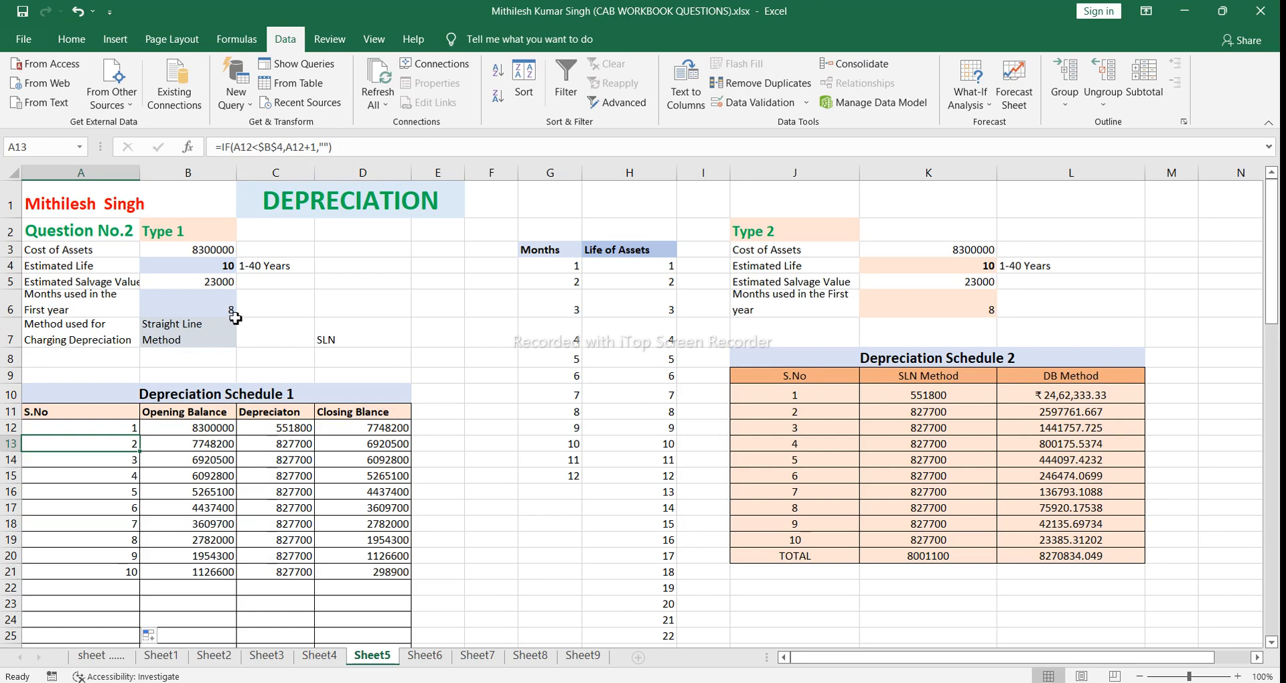
{"action": "left_click", "coordinate": [107, 458]}
{"action": "left_click", "coordinate": [107, 445]}
{"action": "left_click_drag", "start_coordinate": [108, 444], "coordinate": [107, 466]}
{"action": "left_click", "coordinate": [119, 442]}
{"action": "double_click", "coordinate": [119, 442]}
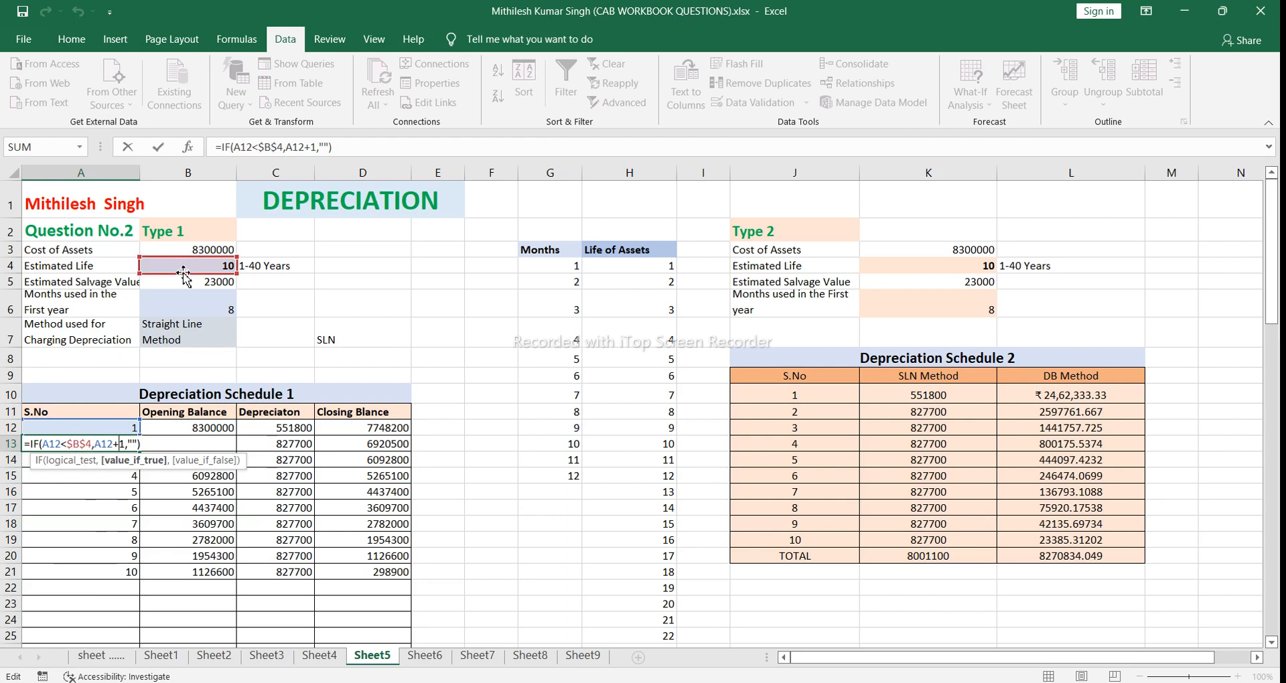
{"action": "left_click", "coordinate": [140, 444]}
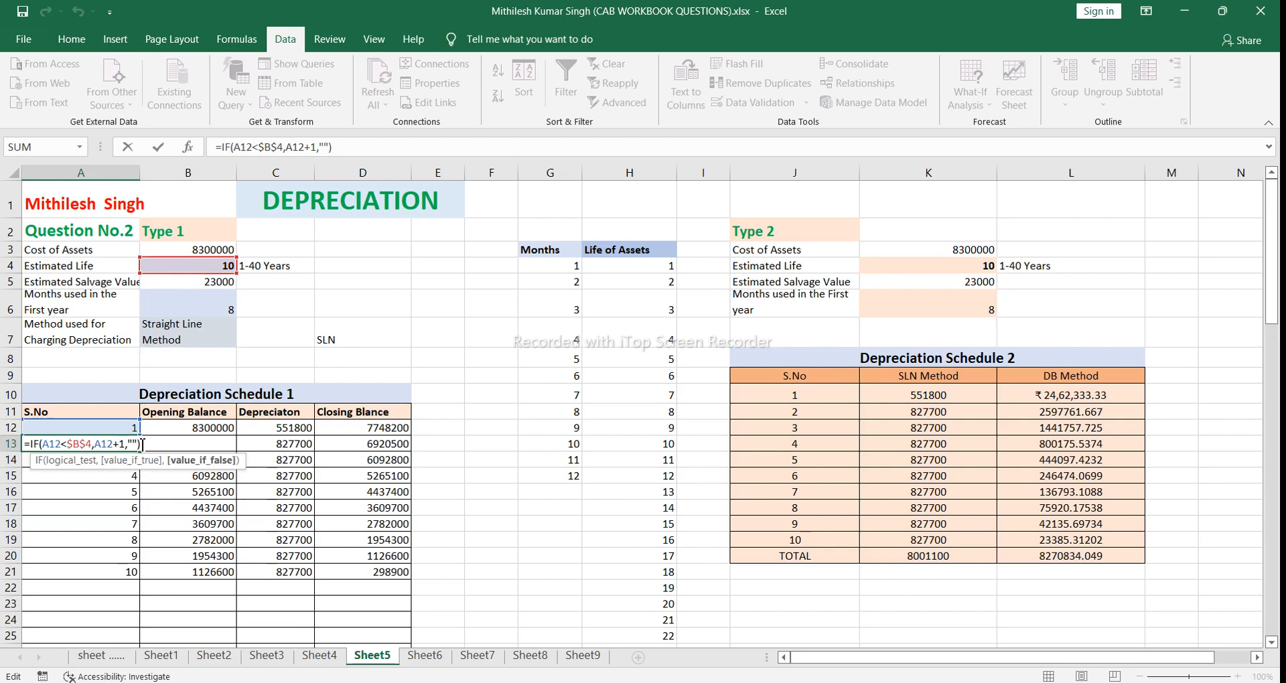
{"action": "left_click", "coordinate": [143, 444]}
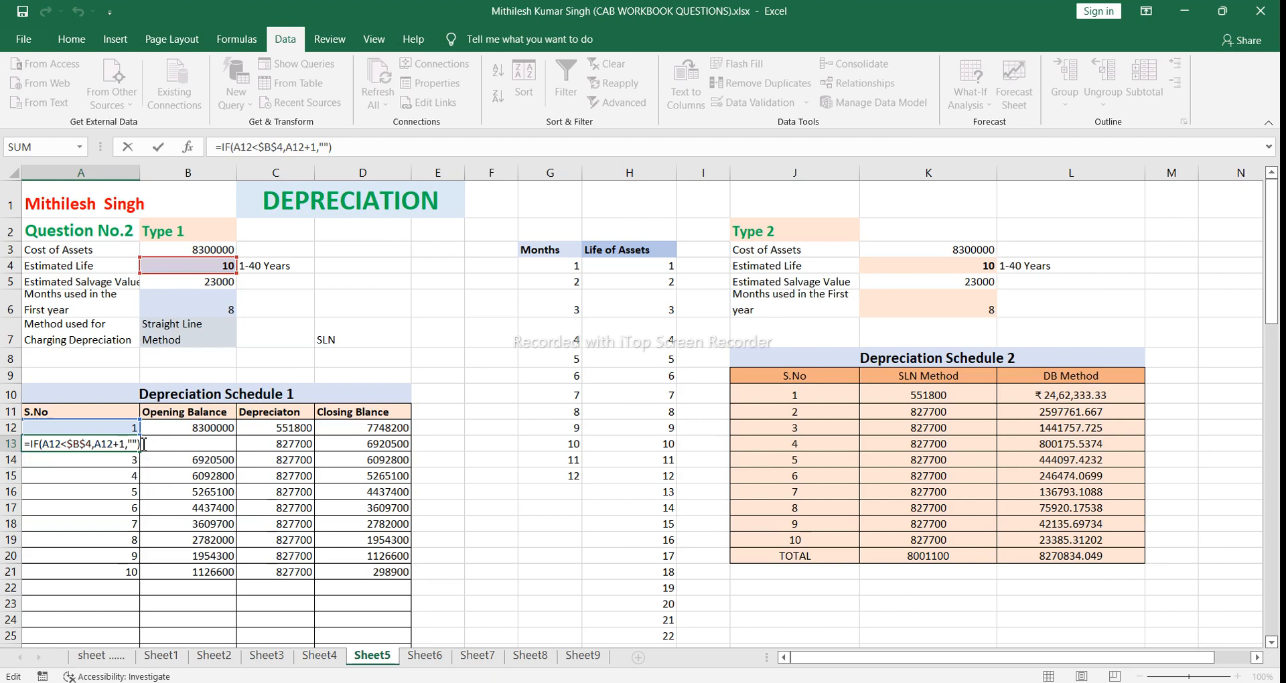
{"action": "key", "text": "Return"}
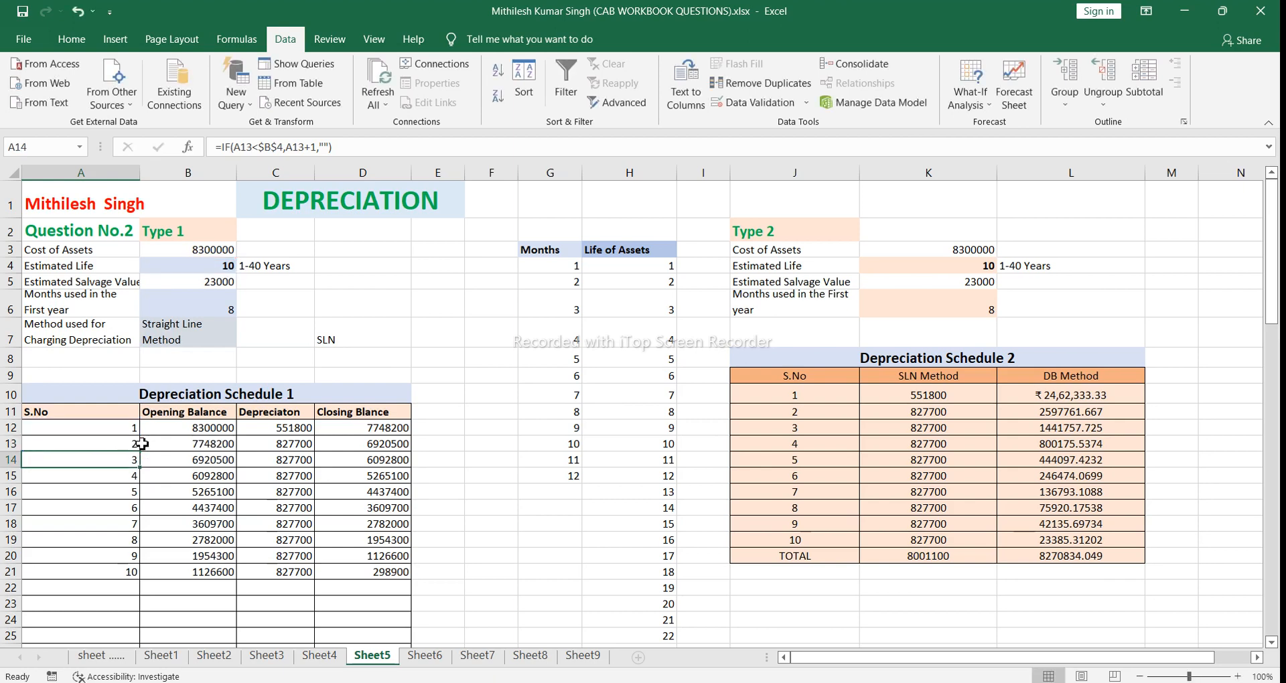
Step: Test Depreciation Schedule 1 with an Estimated Life of 5 years in B4
{"action": "left_click", "coordinate": [225, 266]}
{"action": "left_click", "coordinate": [245, 266]}
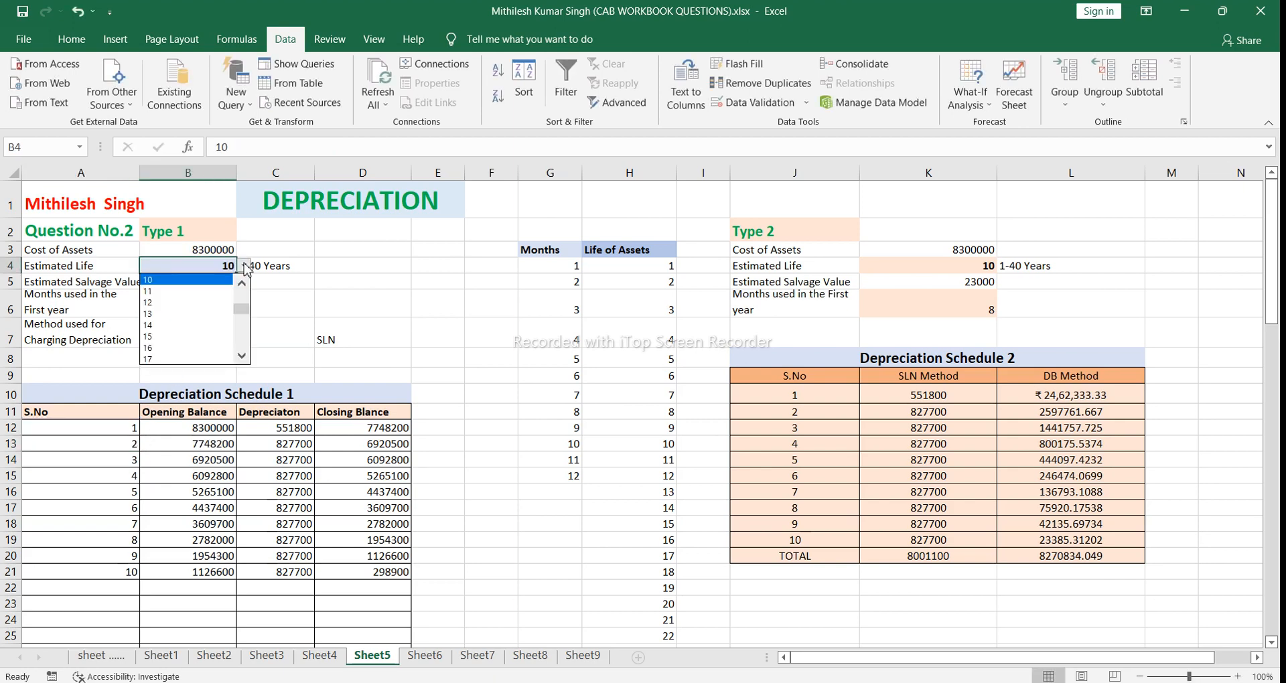
{"action": "left_click", "coordinate": [245, 299]}
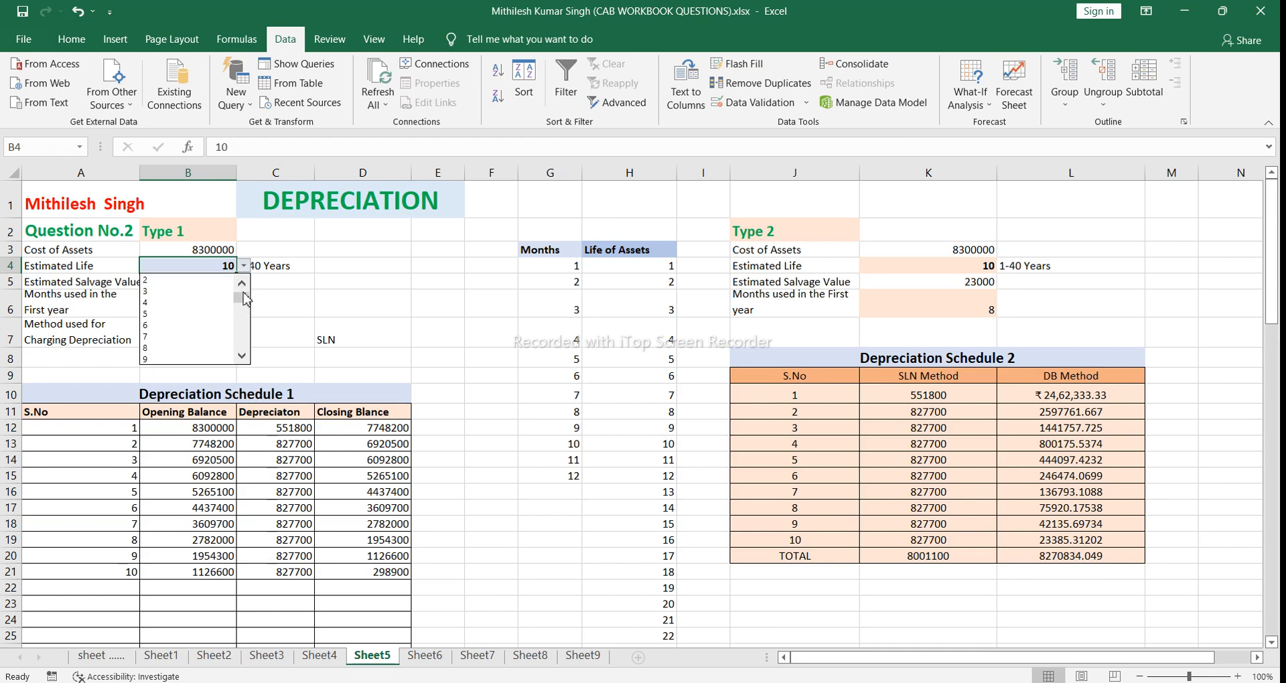
{"action": "left_click", "coordinate": [191, 315]}
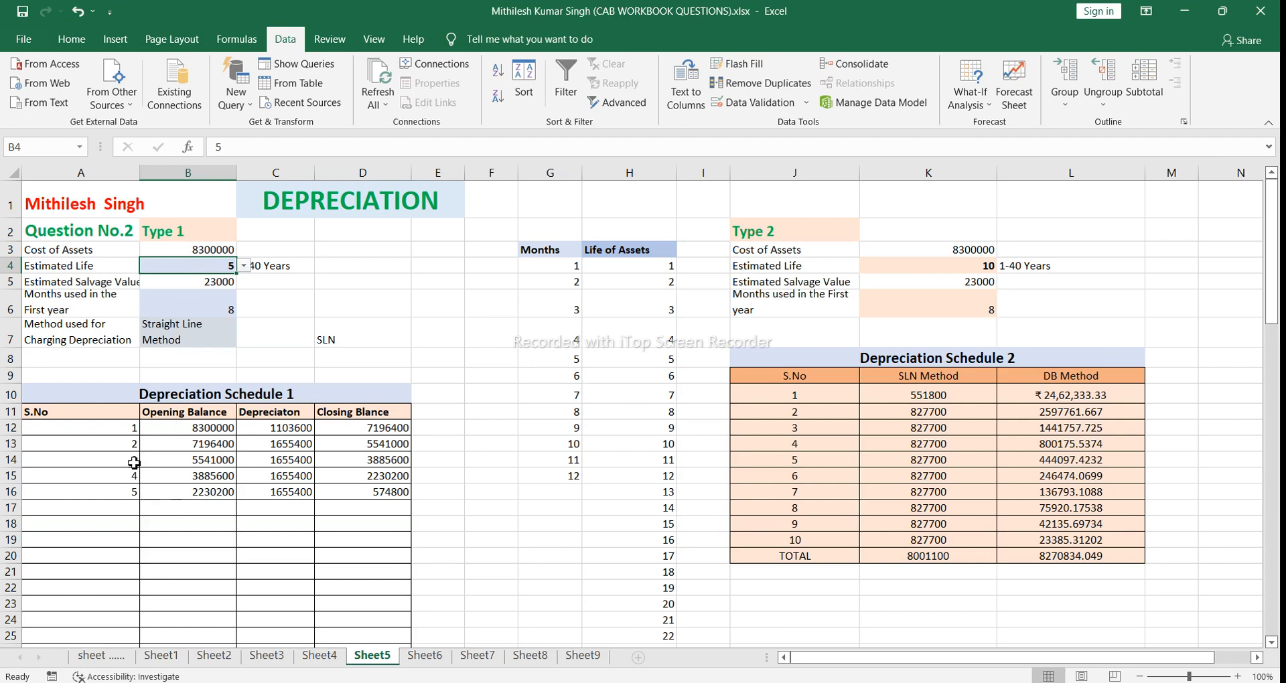
Step: Set the Estimated Life in B4 to 20 years and check Depreciation Schedule 1 down to its last row
{"action": "left_click", "coordinate": [243, 267]}
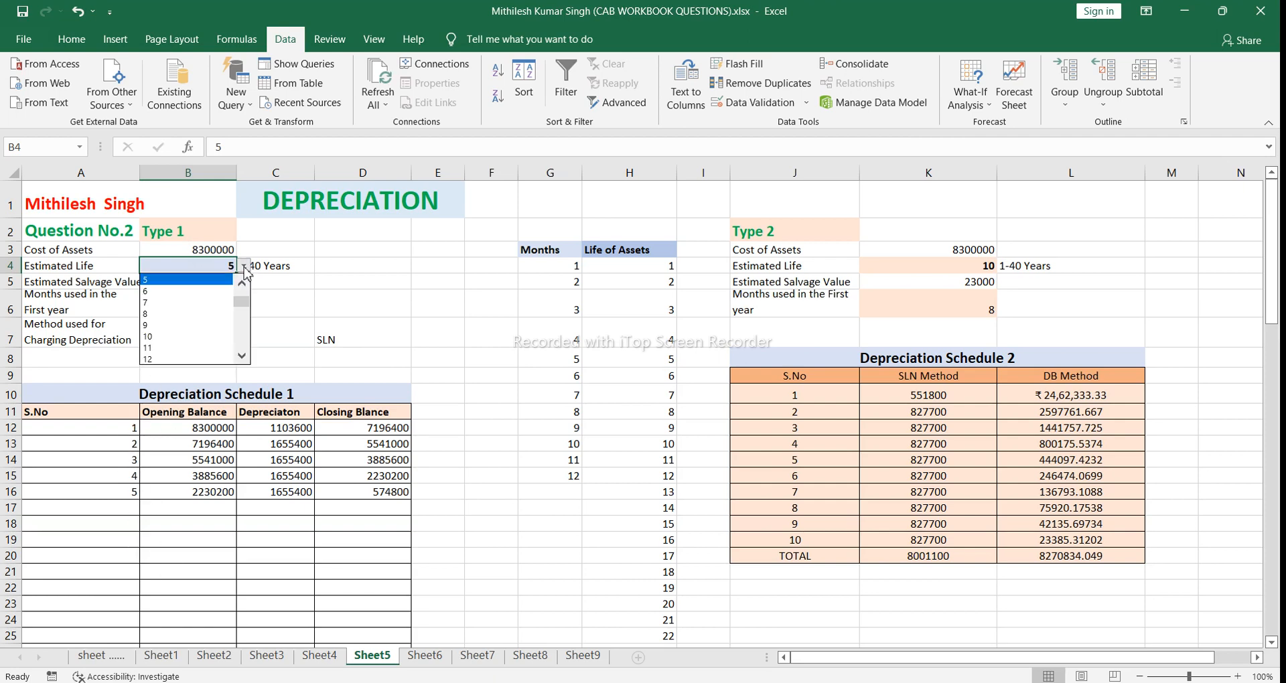
{"action": "left_click", "coordinate": [242, 343]}
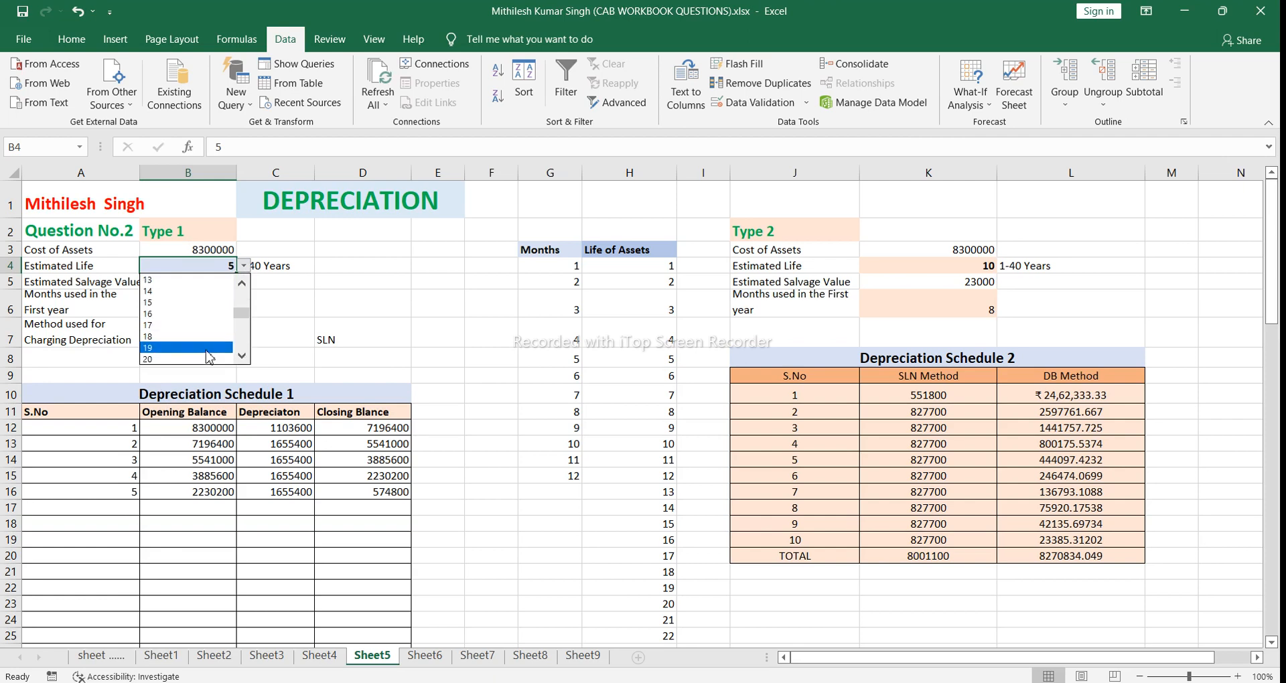
{"action": "left_click", "coordinate": [206, 357]}
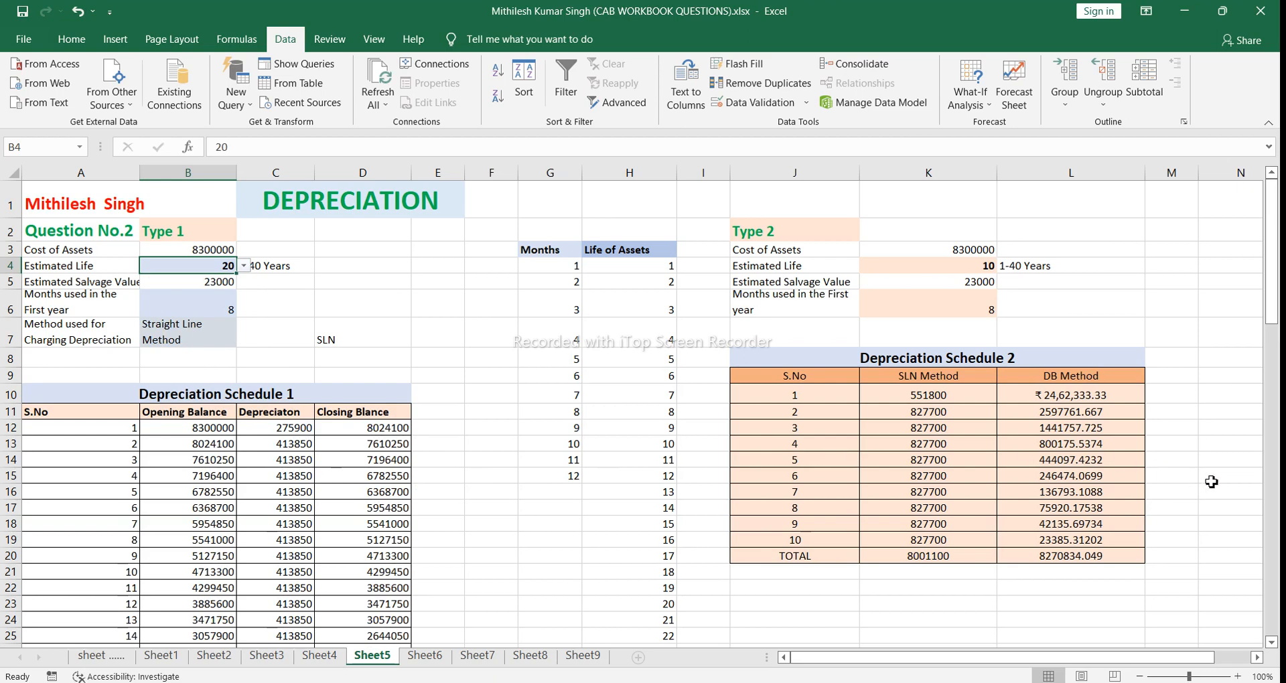
{"action": "left_click", "coordinate": [1270, 489]}
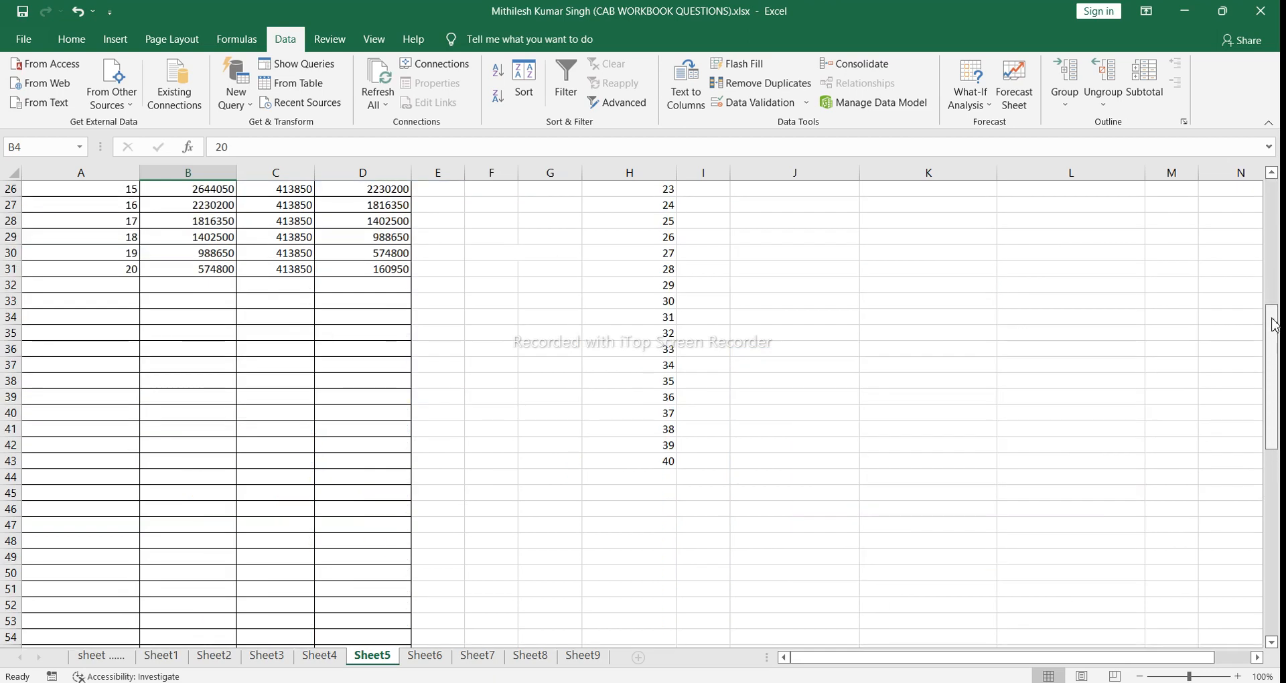
{"action": "left_click", "coordinate": [1273, 278]}
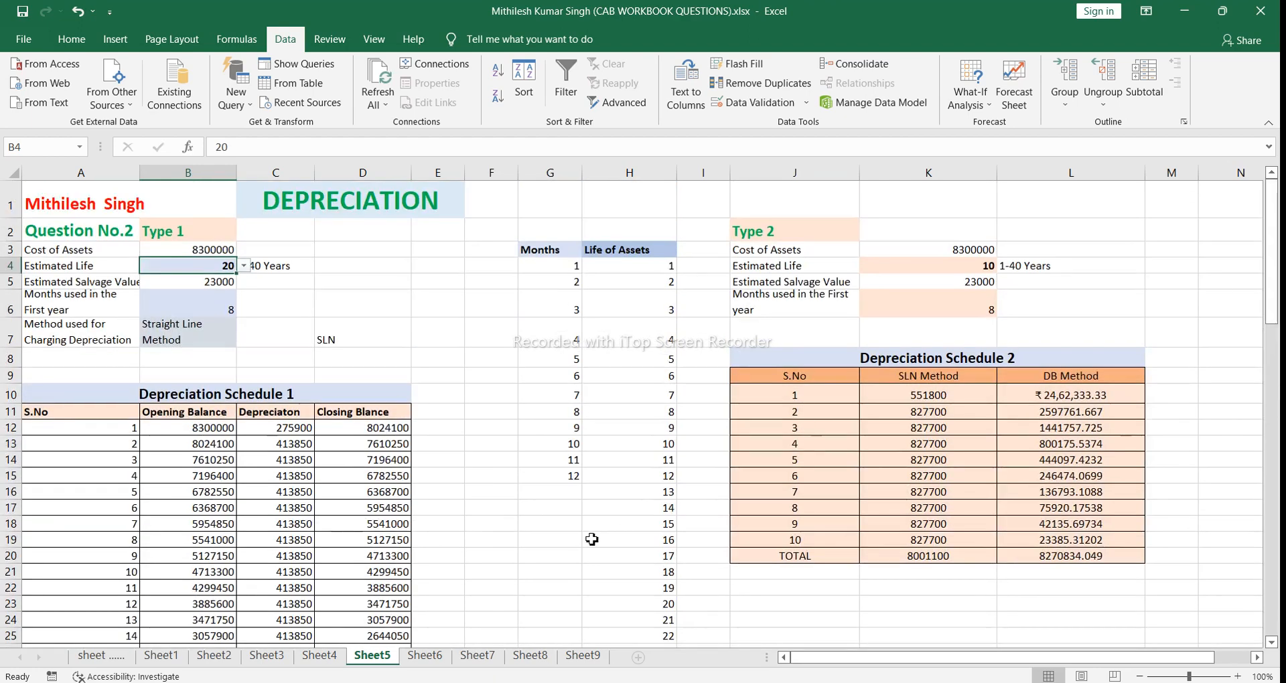
Step: Check the opening balance formula in B12, try the same reference =B3 in empty cell F12, and clear it
{"action": "left_click", "coordinate": [119, 447]}
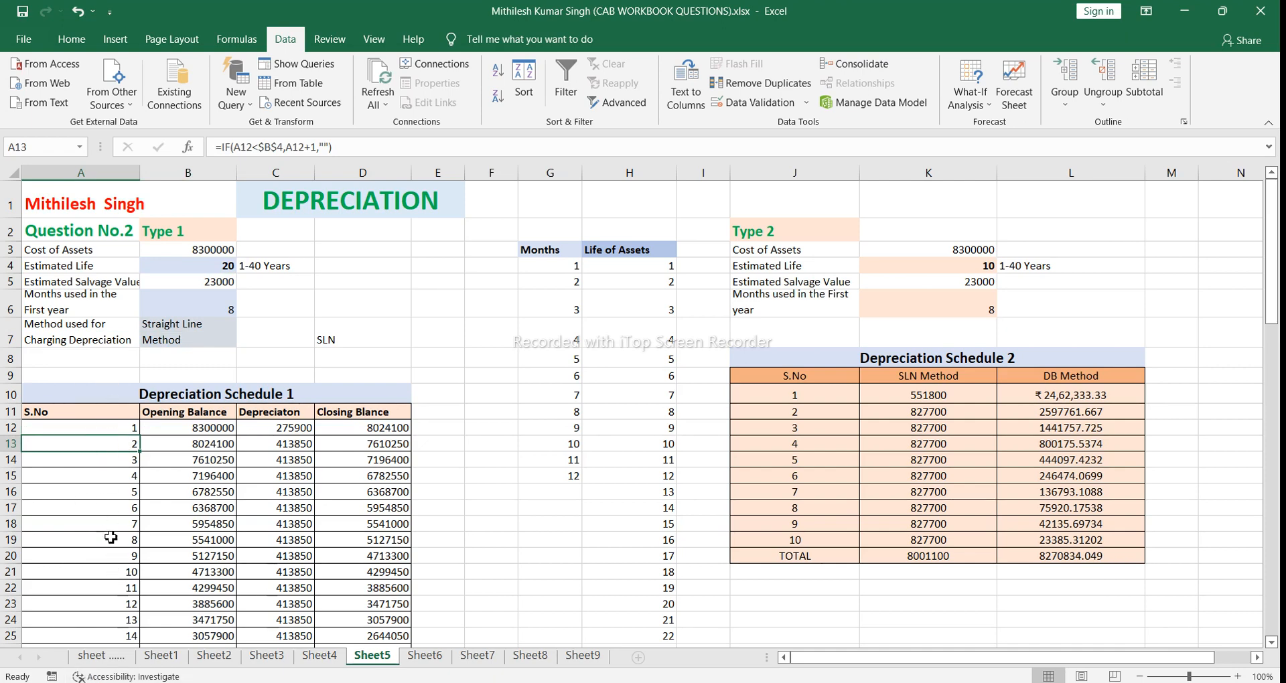
{"action": "left_click", "coordinate": [183, 428]}
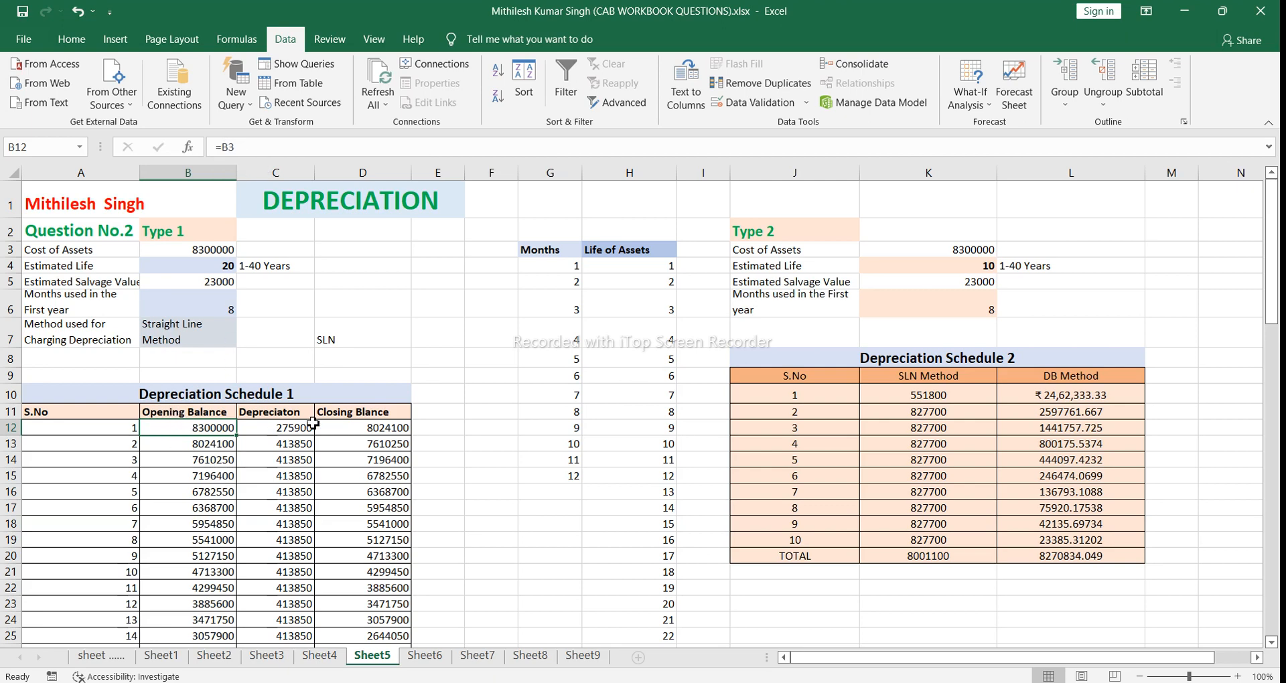
{"action": "left_click", "coordinate": [481, 427]}
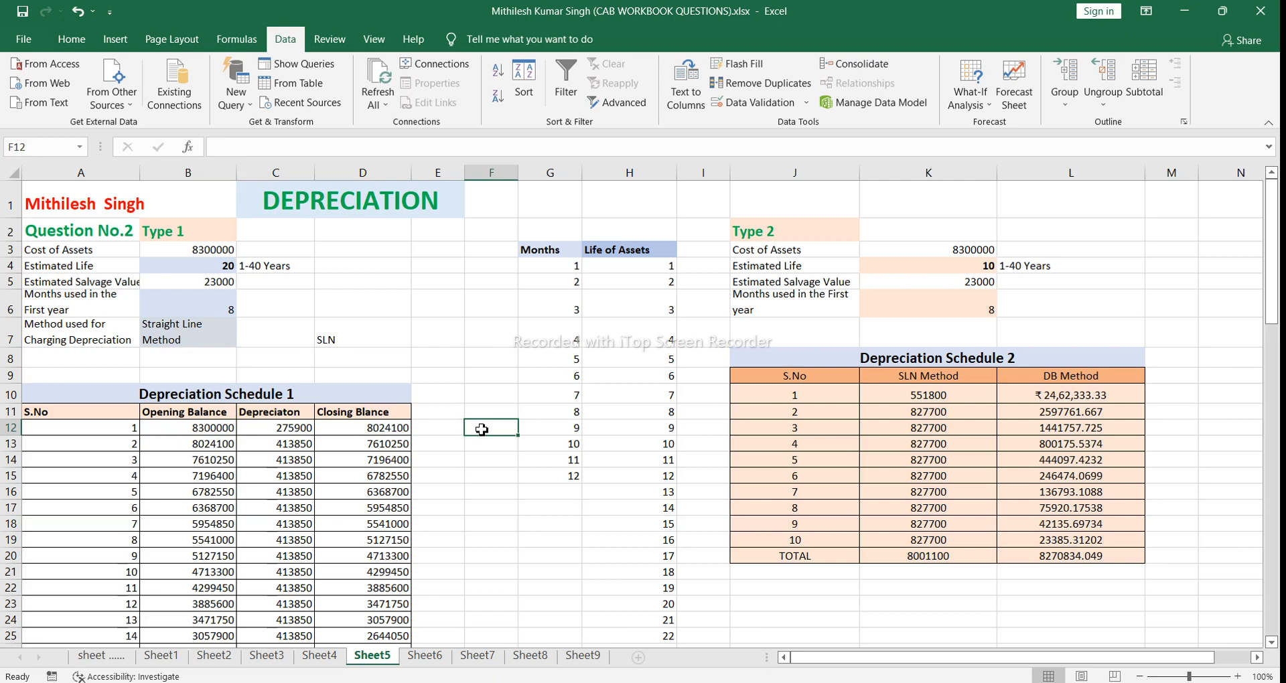
{"action": "type", "text": "="}
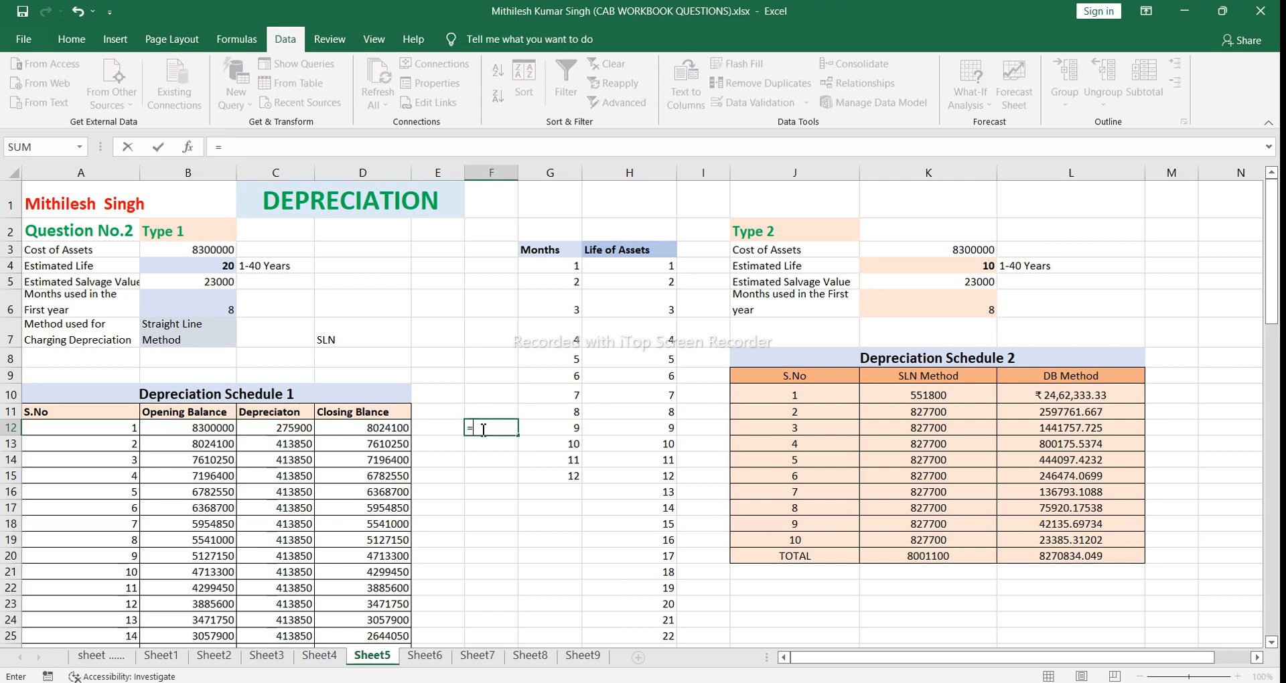
{"action": "left_click", "coordinate": [215, 250]}
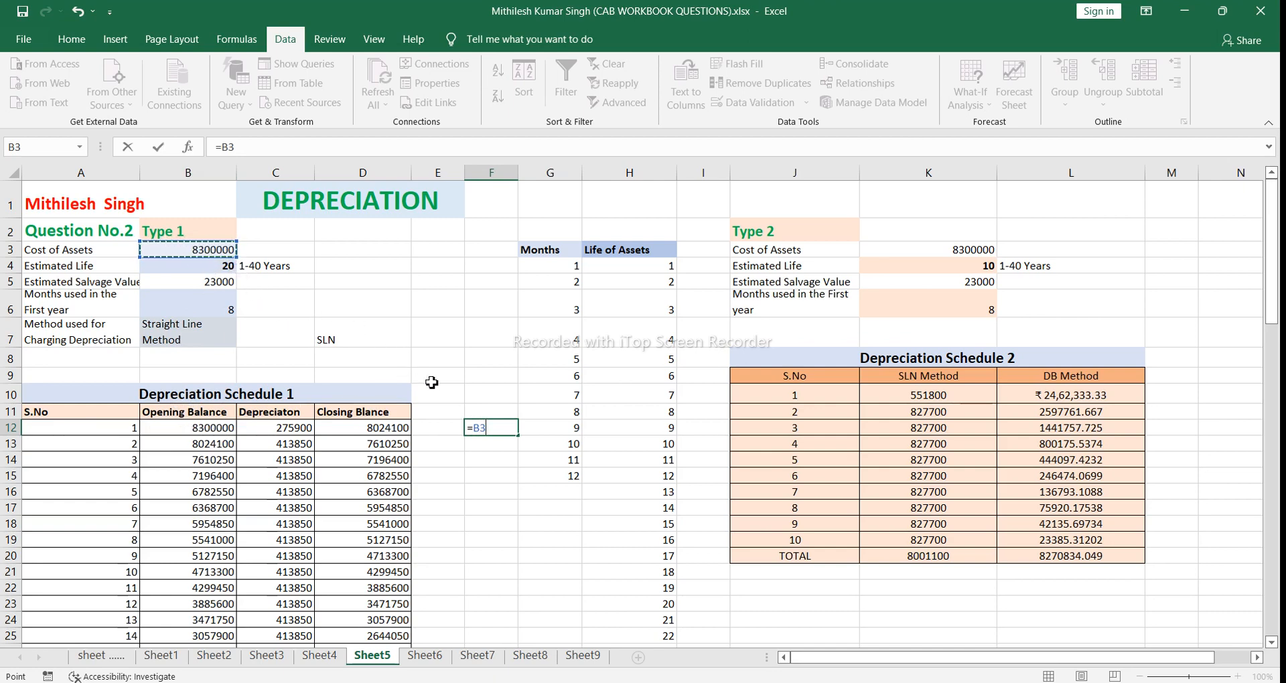
{"action": "key", "text": "BackSpace"}
{"action": "key", "text": "BackSpace"}
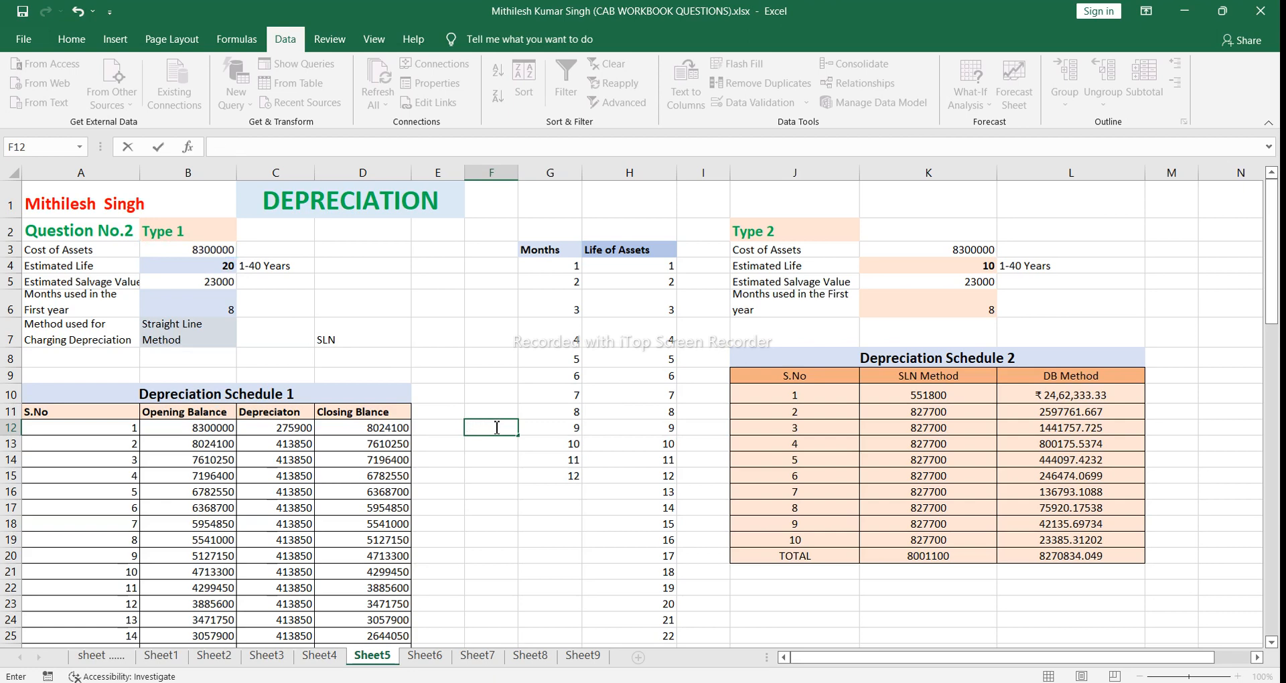
{"action": "left_click", "coordinate": [463, 395]}
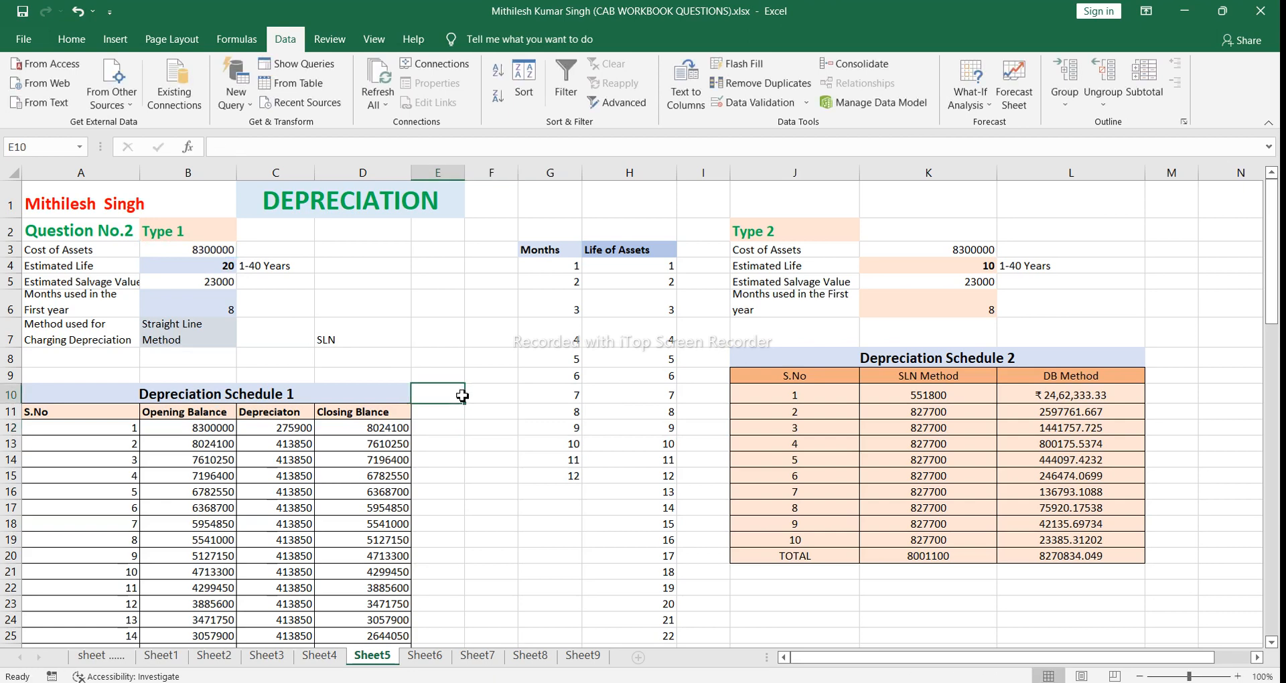
Step: Examine the first serial number in A12 and the opening balance formula in B12
{"action": "left_click", "coordinate": [203, 427]}
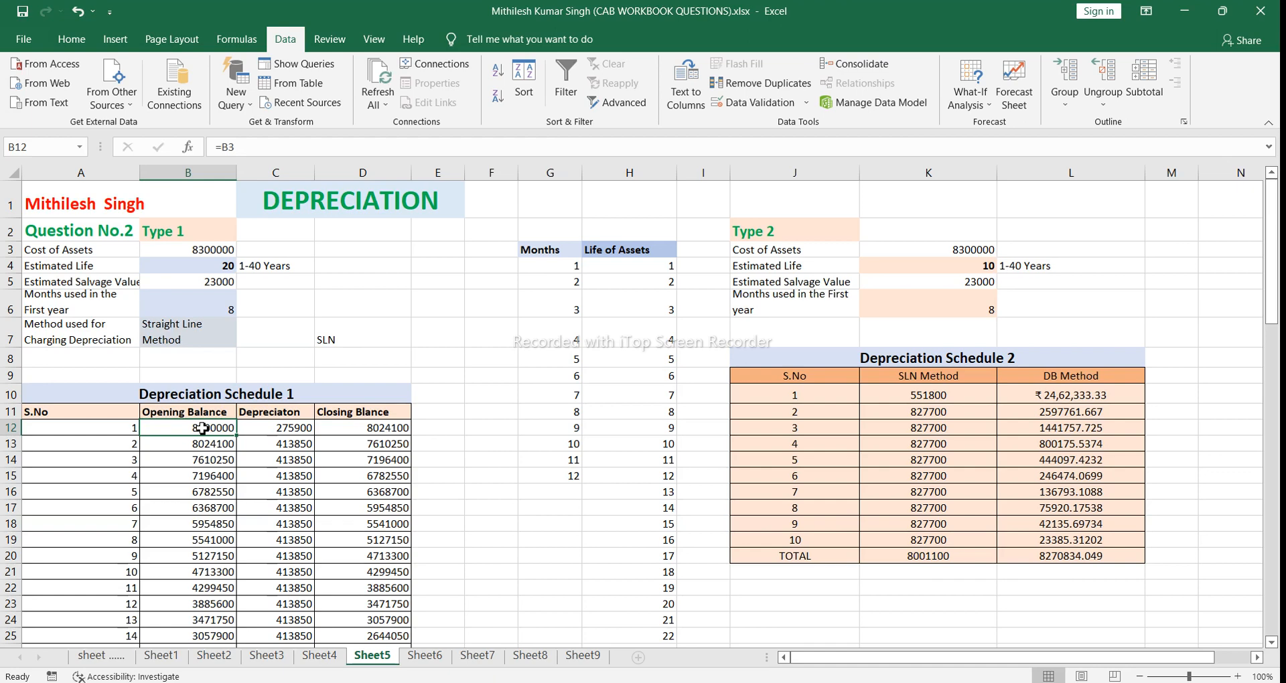
{"action": "left_click", "coordinate": [129, 432]}
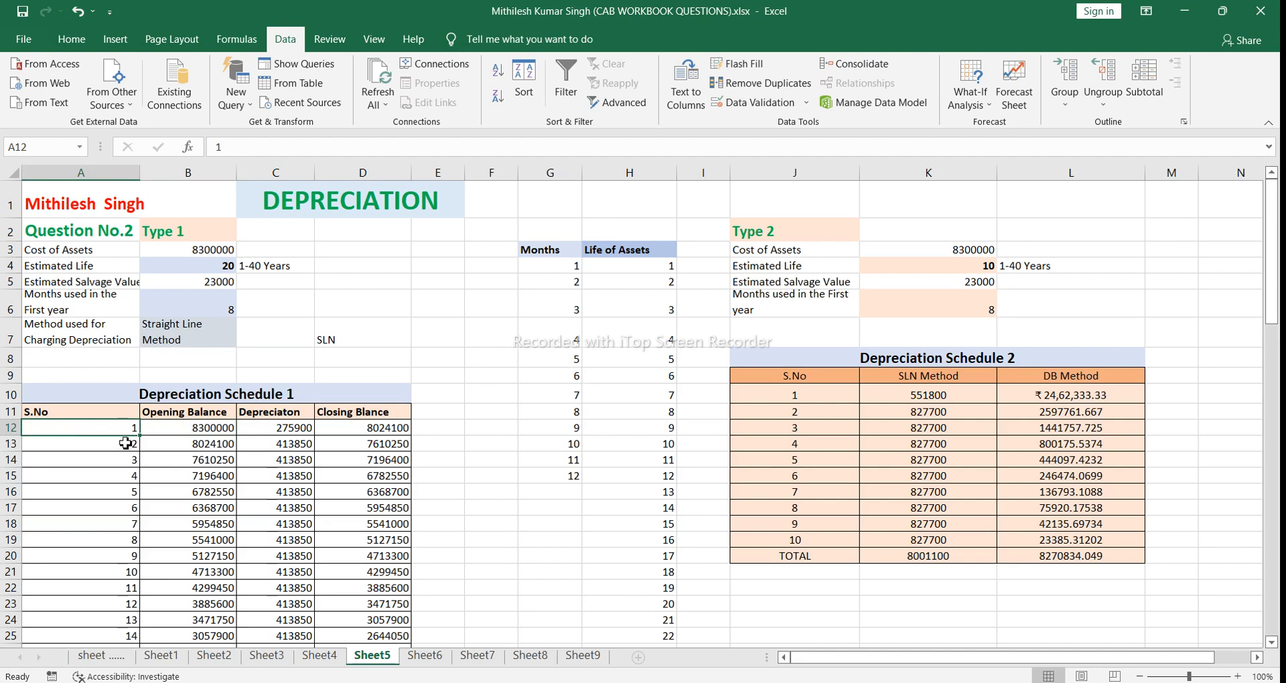
{"action": "left_click", "coordinate": [167, 429]}
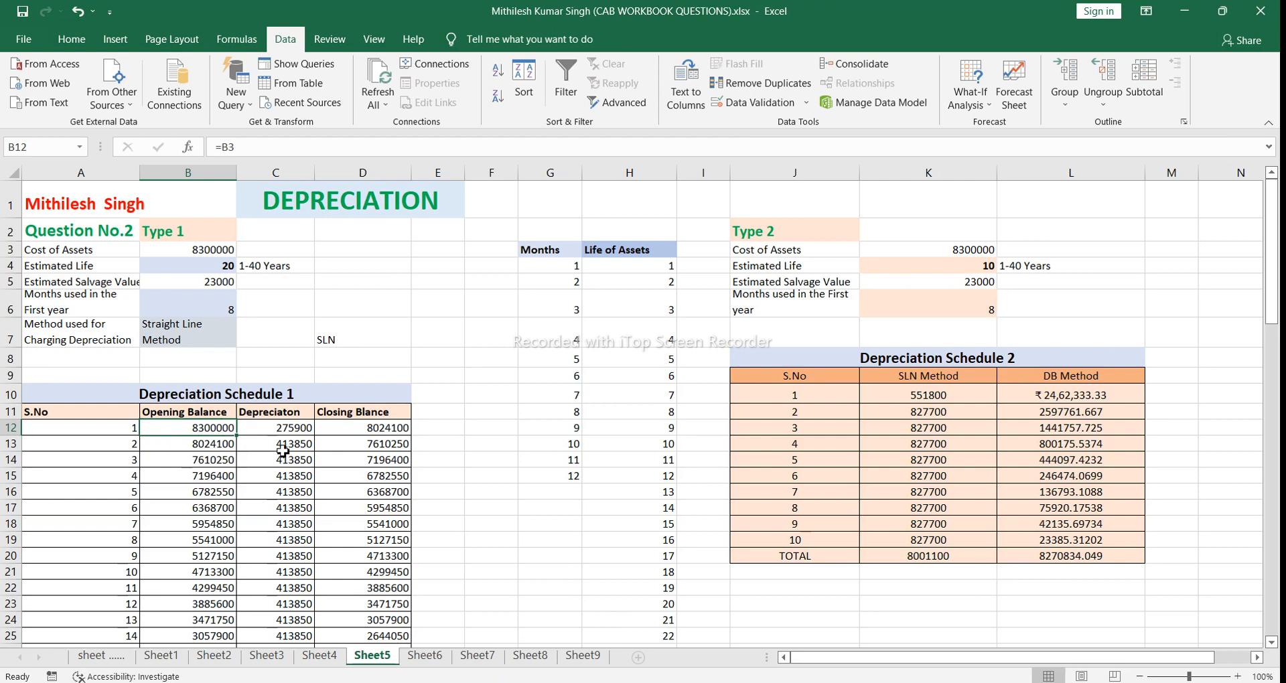
Step: Review the method options in B7 without changing the choice, and open the IF-based depreciation formula in C12 for inspection
{"action": "left_click", "coordinate": [264, 425]}
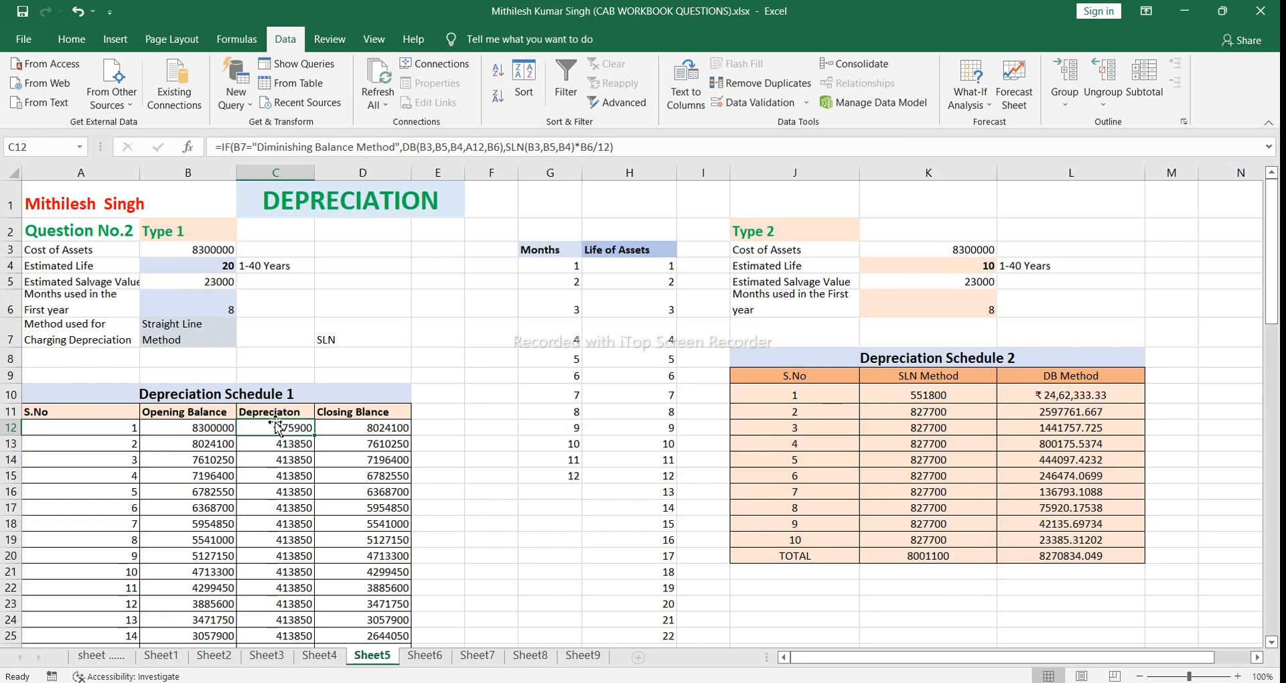
{"action": "left_click", "coordinate": [207, 327]}
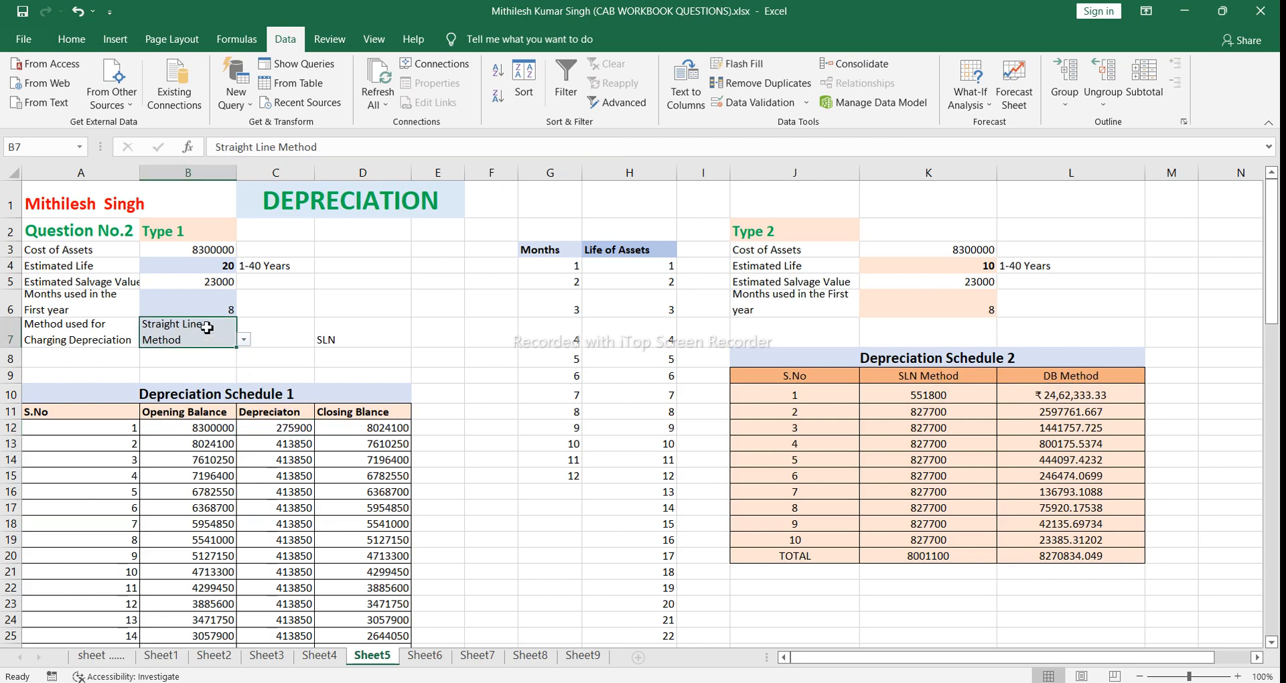
{"action": "left_click", "coordinate": [245, 341]}
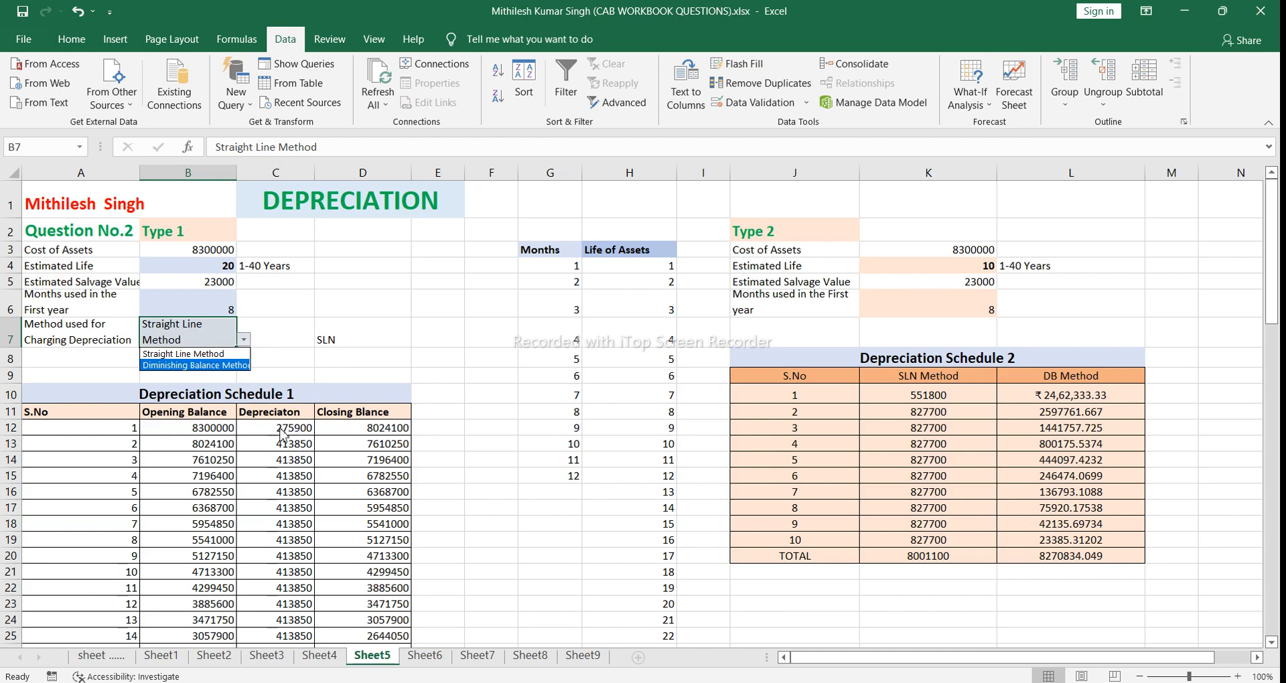
{"action": "left_click", "coordinate": [268, 334]}
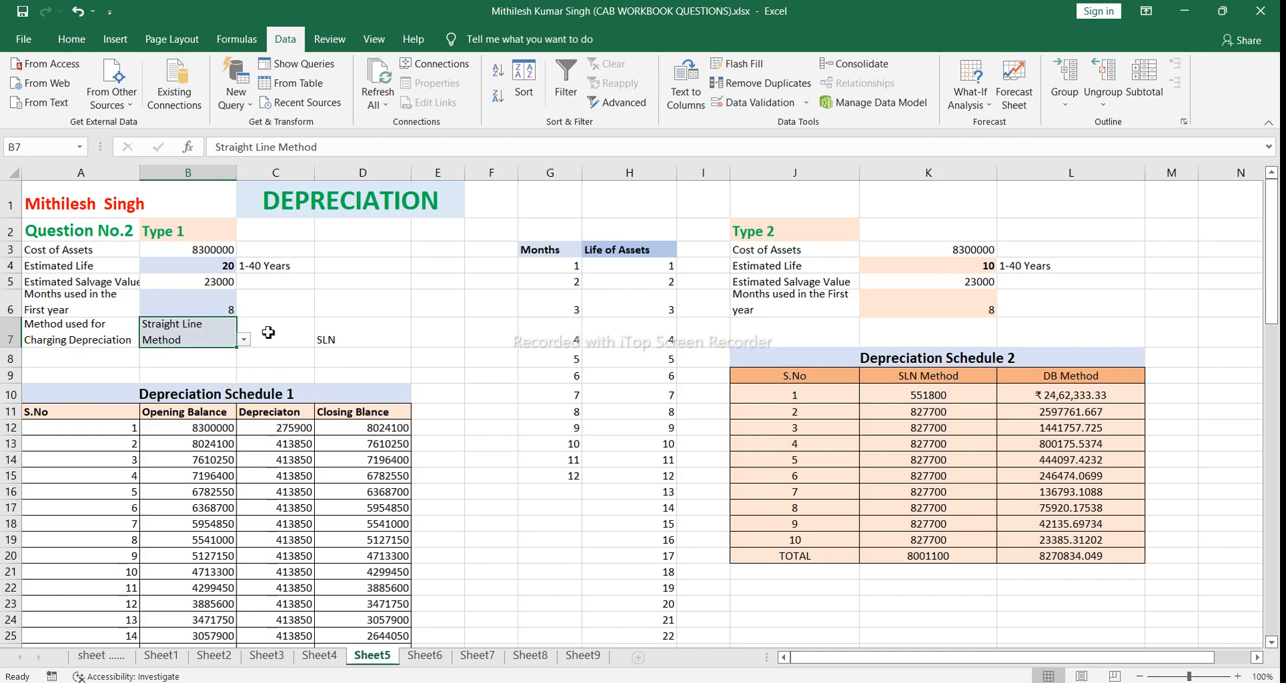
{"action": "left_click", "coordinate": [261, 429]}
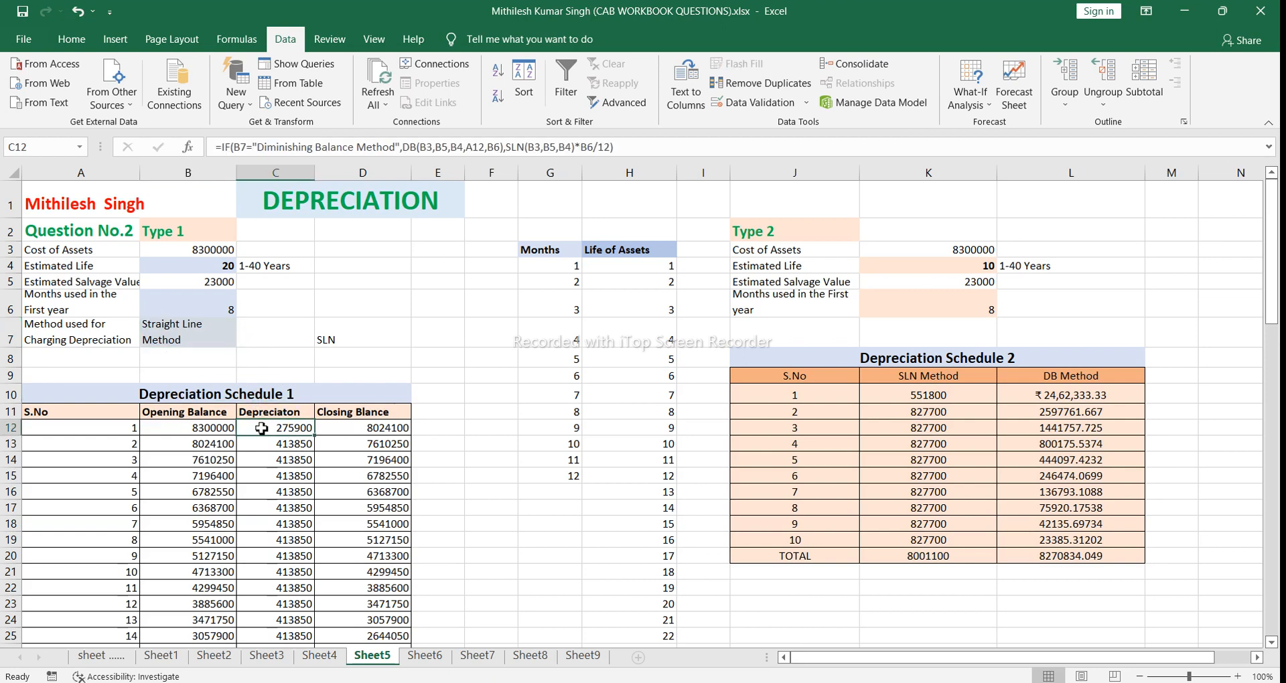
{"action": "double_click", "coordinate": [261, 428]}
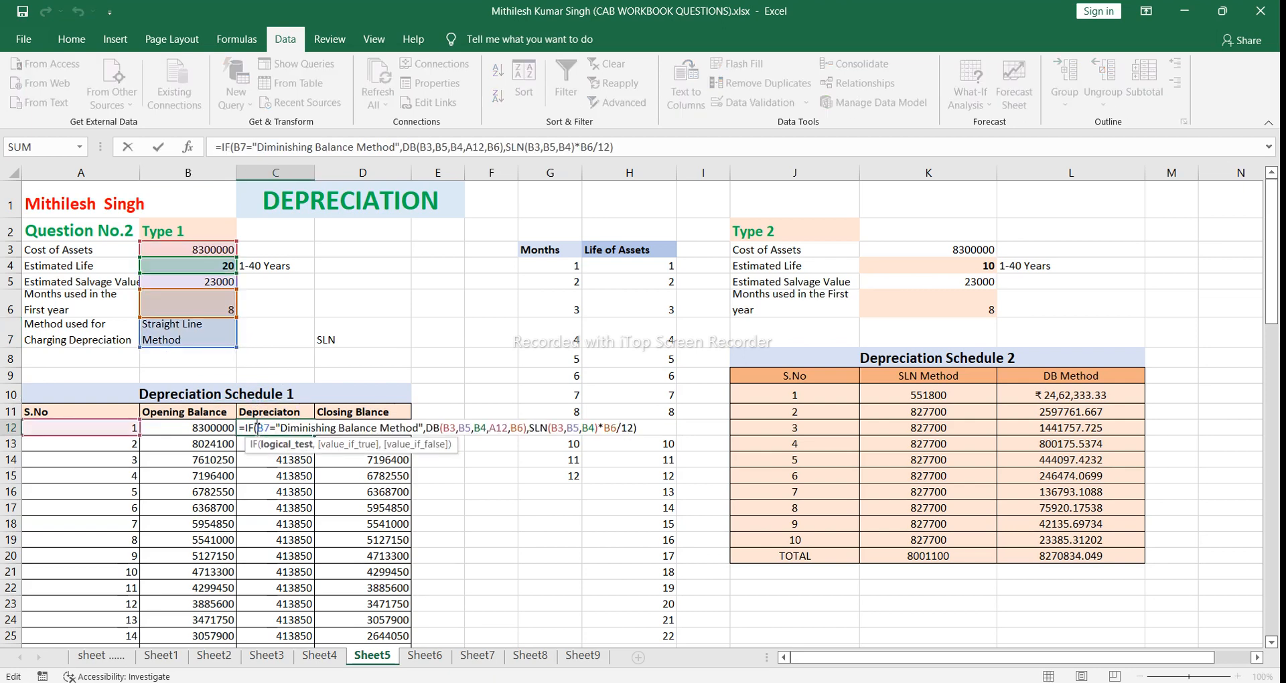
{"action": "left_click", "coordinate": [255, 428]}
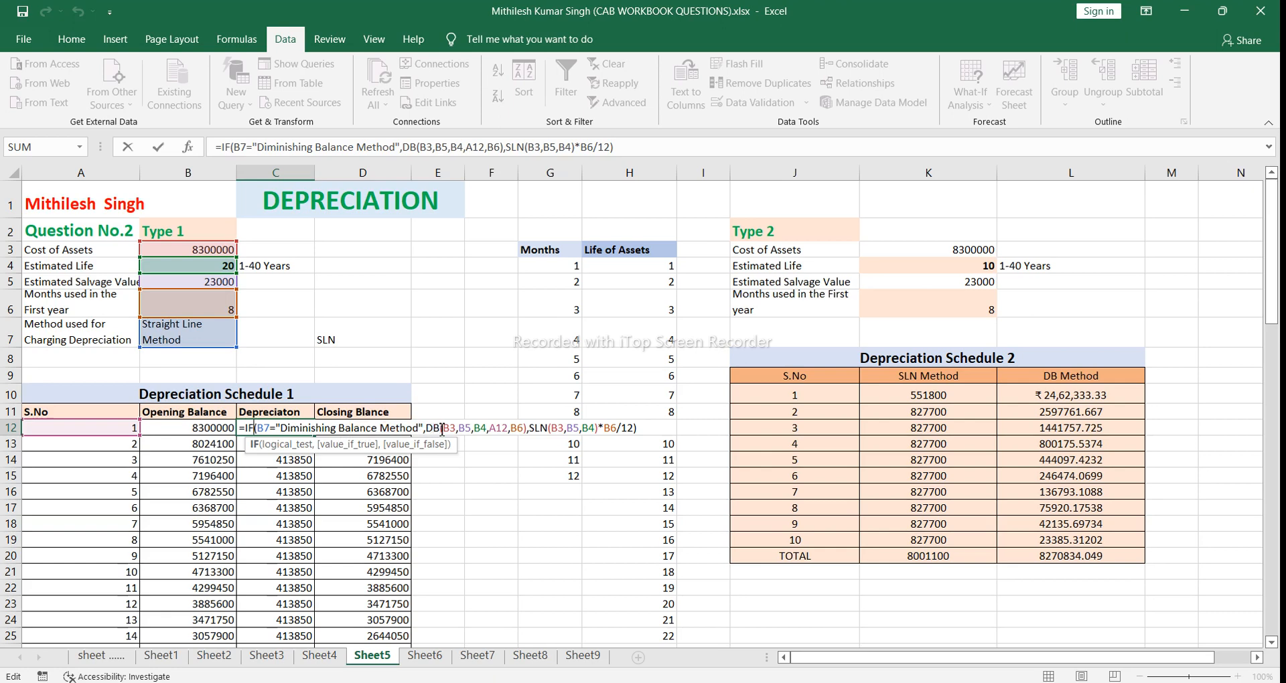
Step: Examine the arguments of the nested DB and SLN functions in the C12 depreciation formula, then close the formula
{"action": "left_click", "coordinate": [442, 429]}
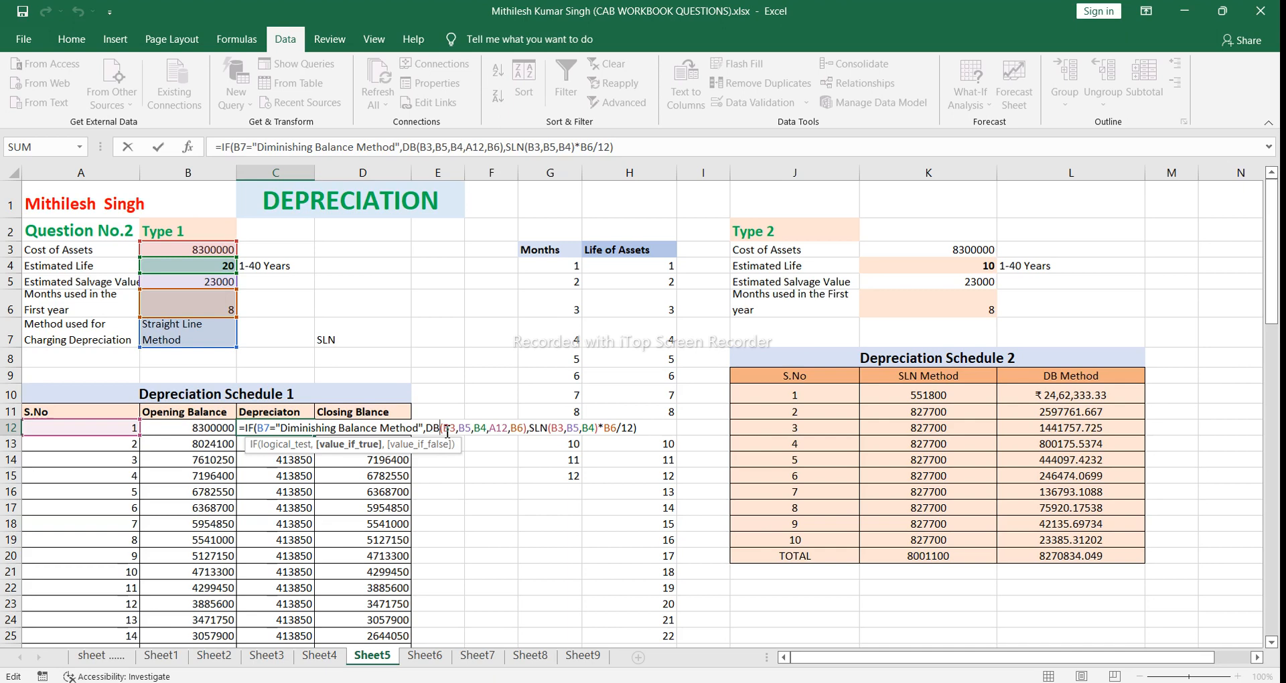
{"action": "left_click", "coordinate": [447, 428]}
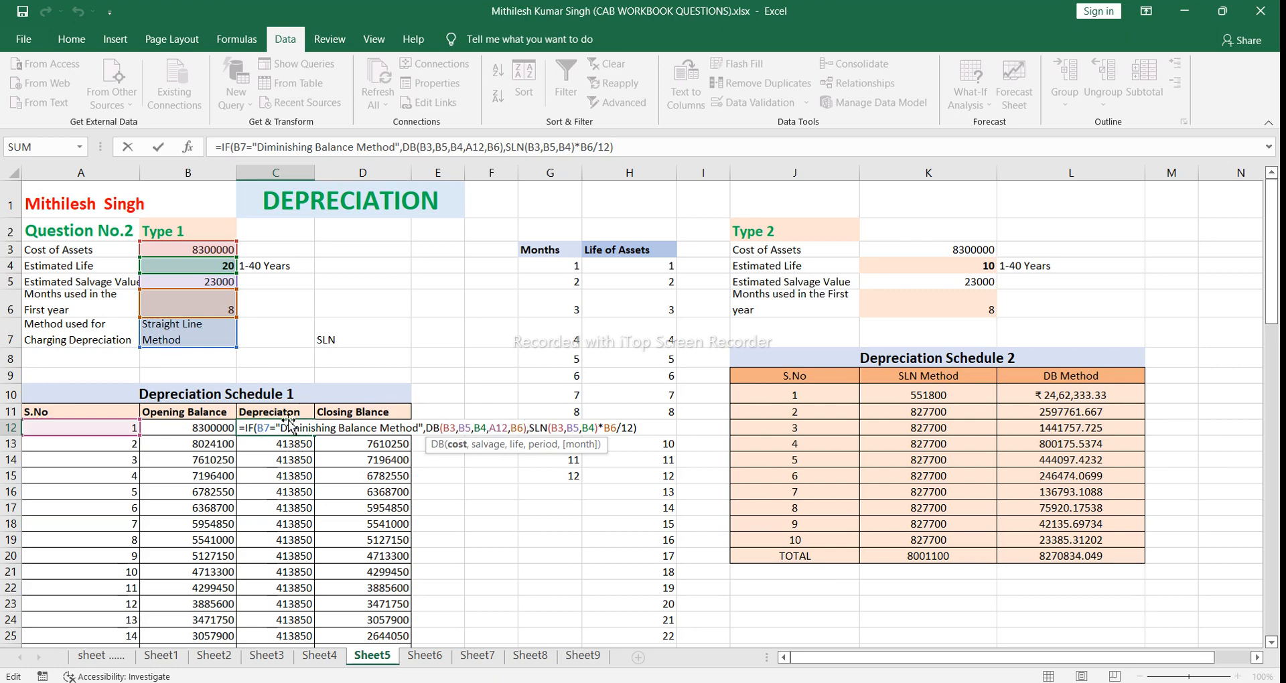
{"action": "left_click", "coordinate": [529, 429]}
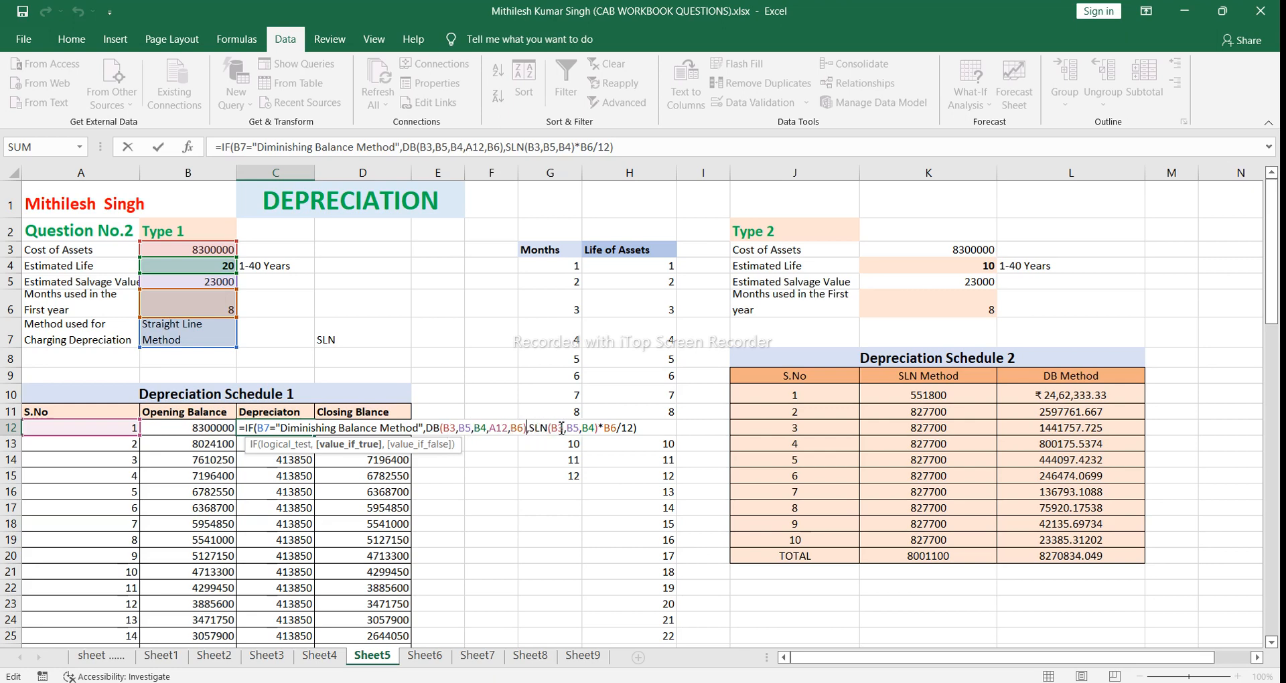
{"action": "left_click", "coordinate": [552, 427]}
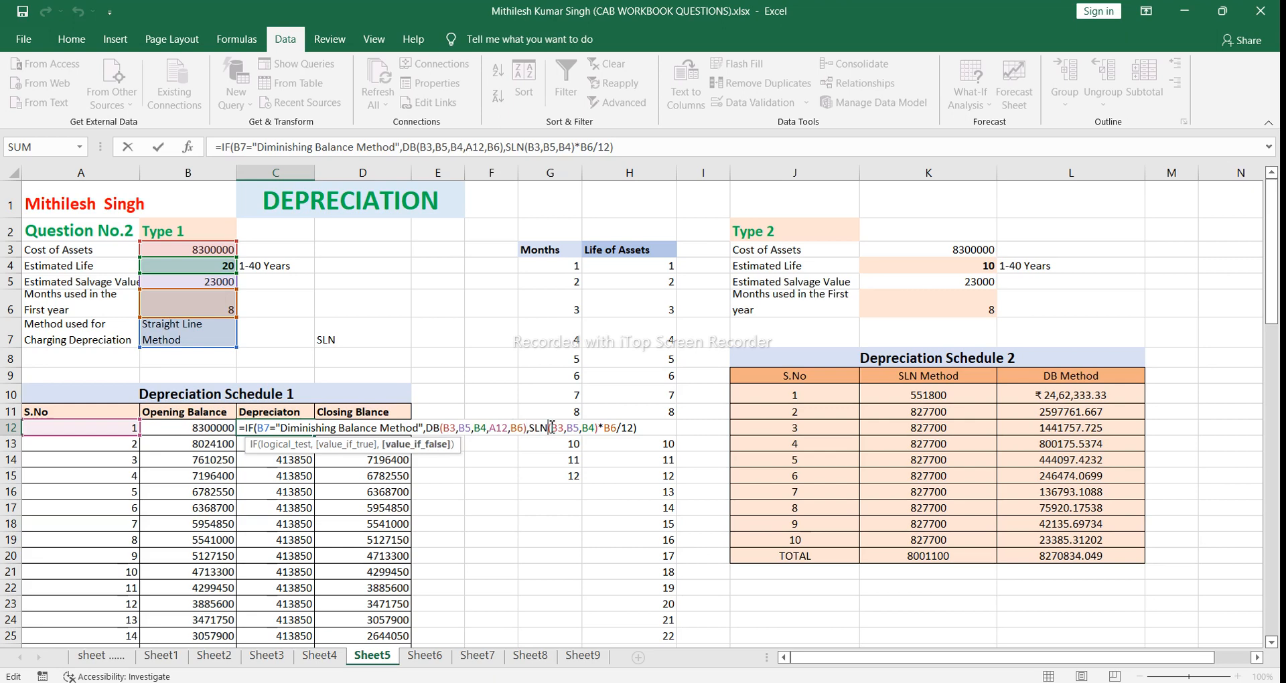
{"action": "left_click", "coordinate": [557, 427]}
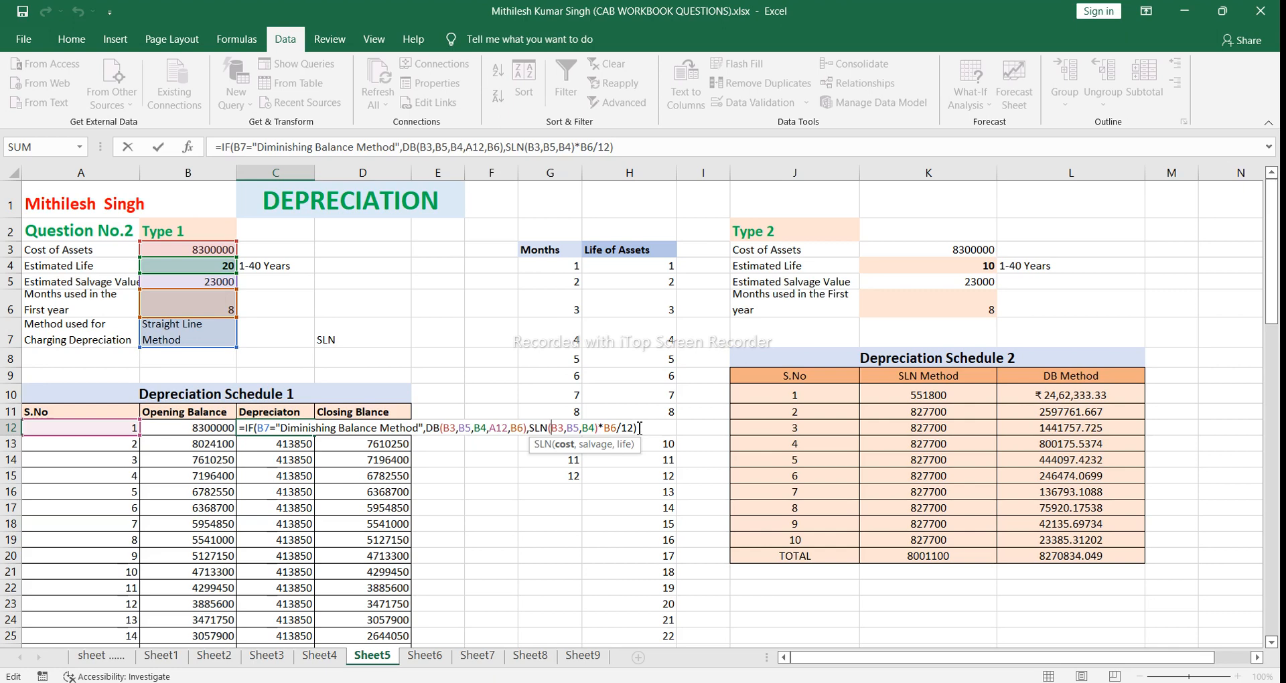
{"action": "left_click", "coordinate": [639, 428]}
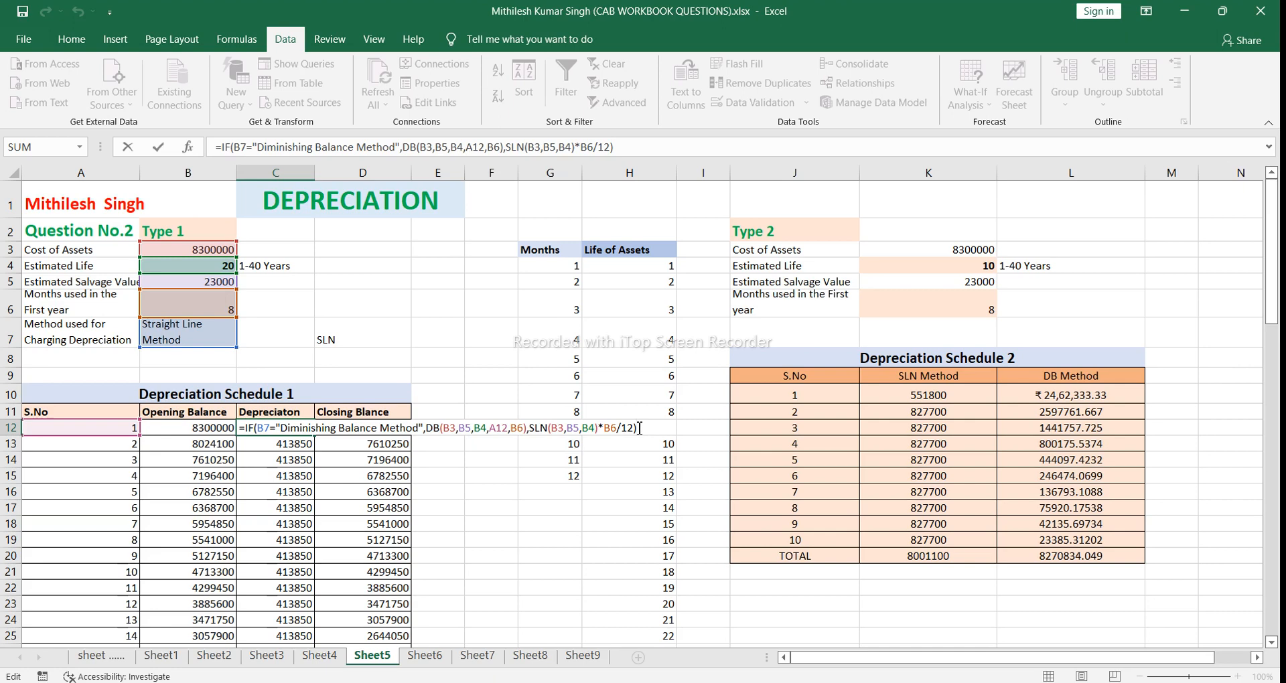
{"action": "key", "text": "Return"}
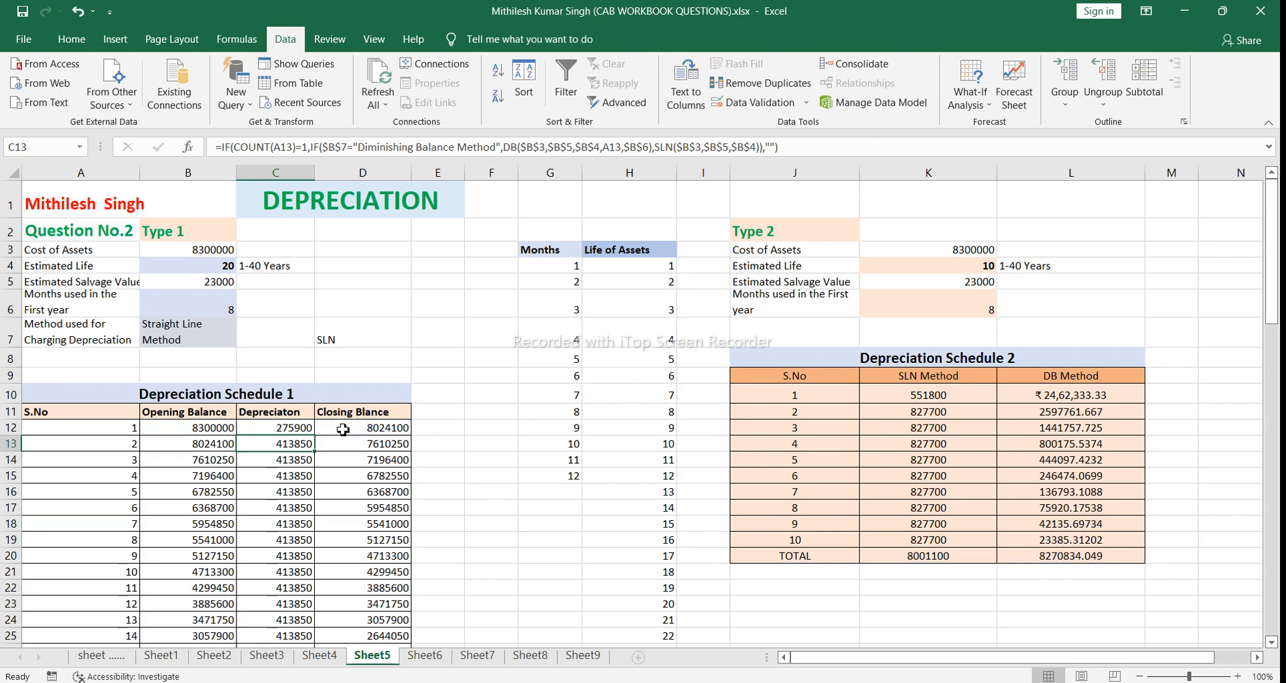
Step: Inspect the first-year closing balance formula in D12 and compare it with the depreciation cell C12
{"action": "left_click", "coordinate": [306, 426]}
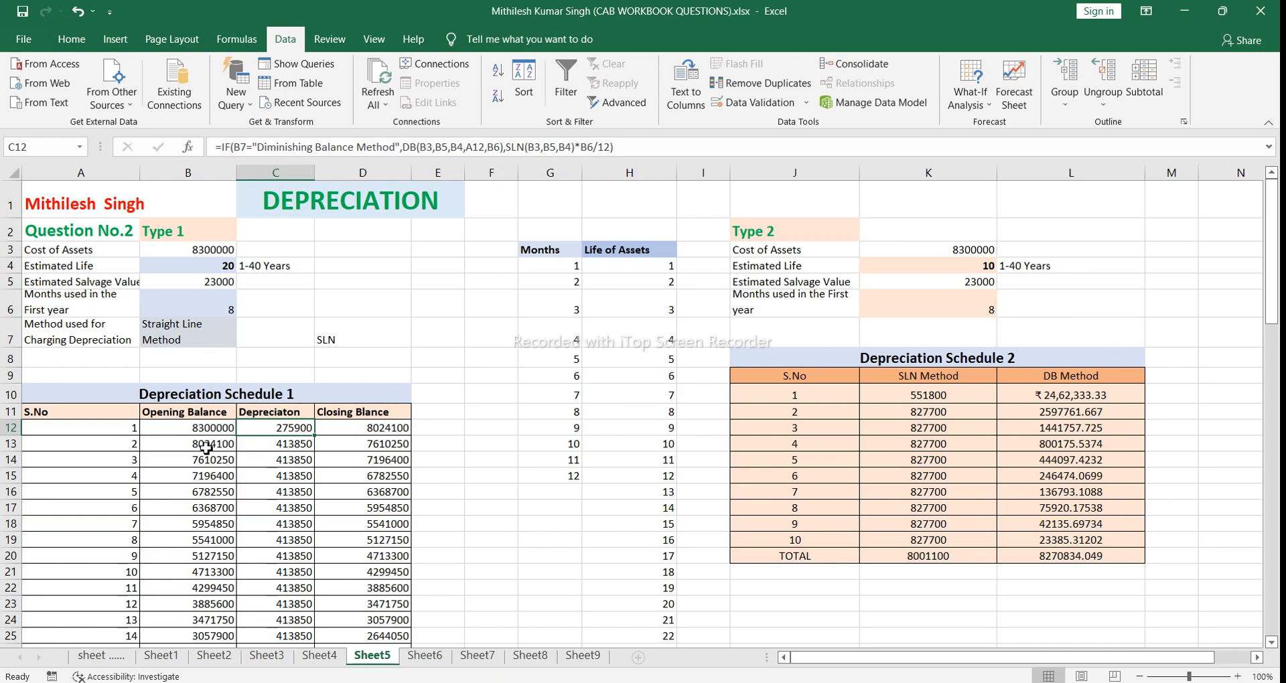
{"action": "left_click", "coordinate": [362, 432]}
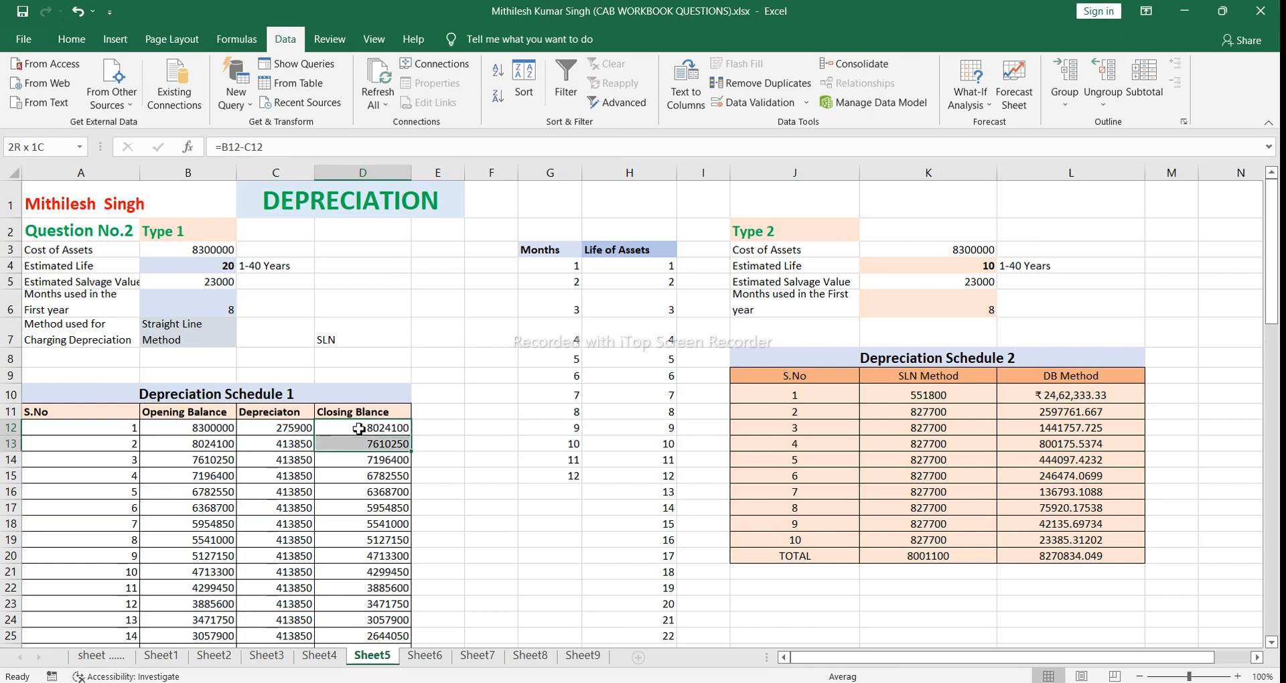
{"action": "double_click", "coordinate": [359, 429]}
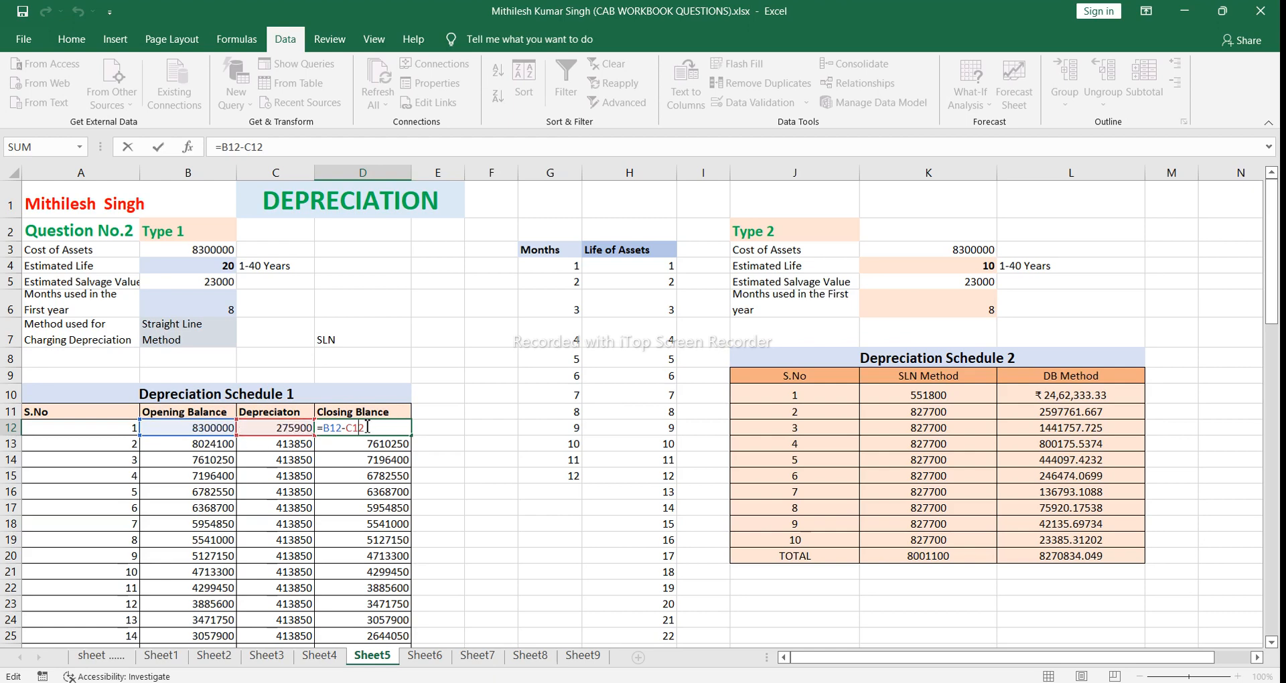
{"action": "key", "text": "Return"}
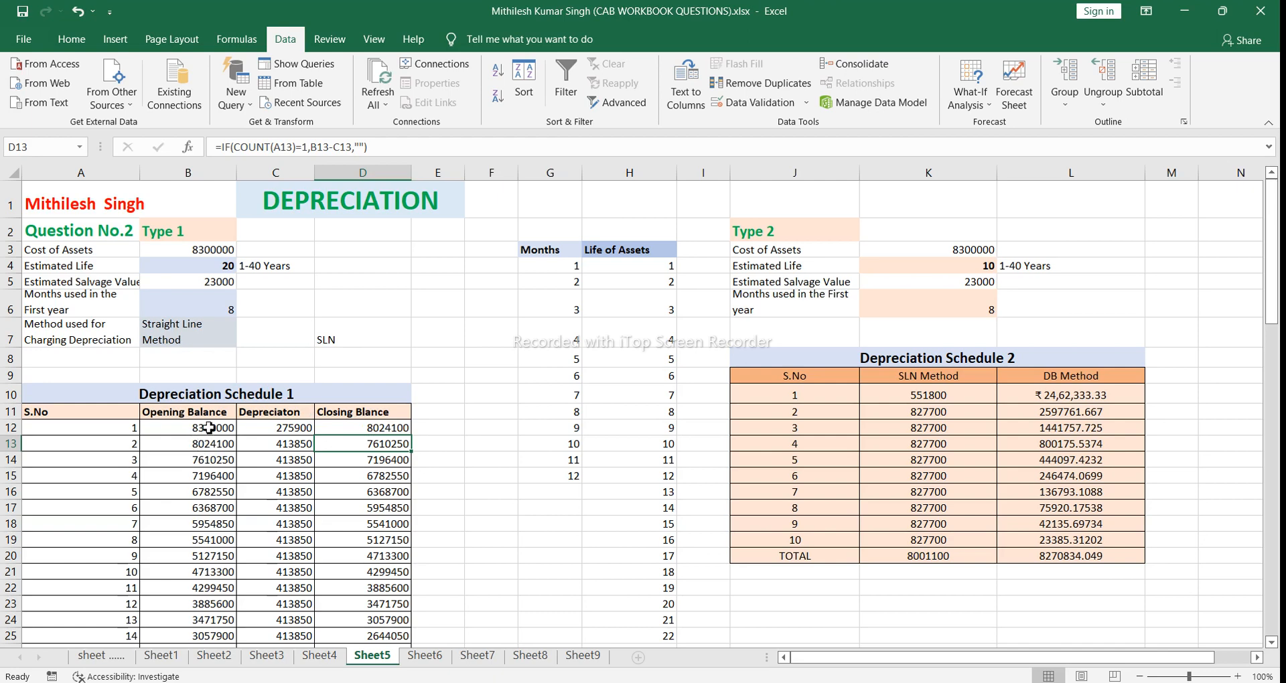
{"action": "left_click", "coordinate": [269, 429]}
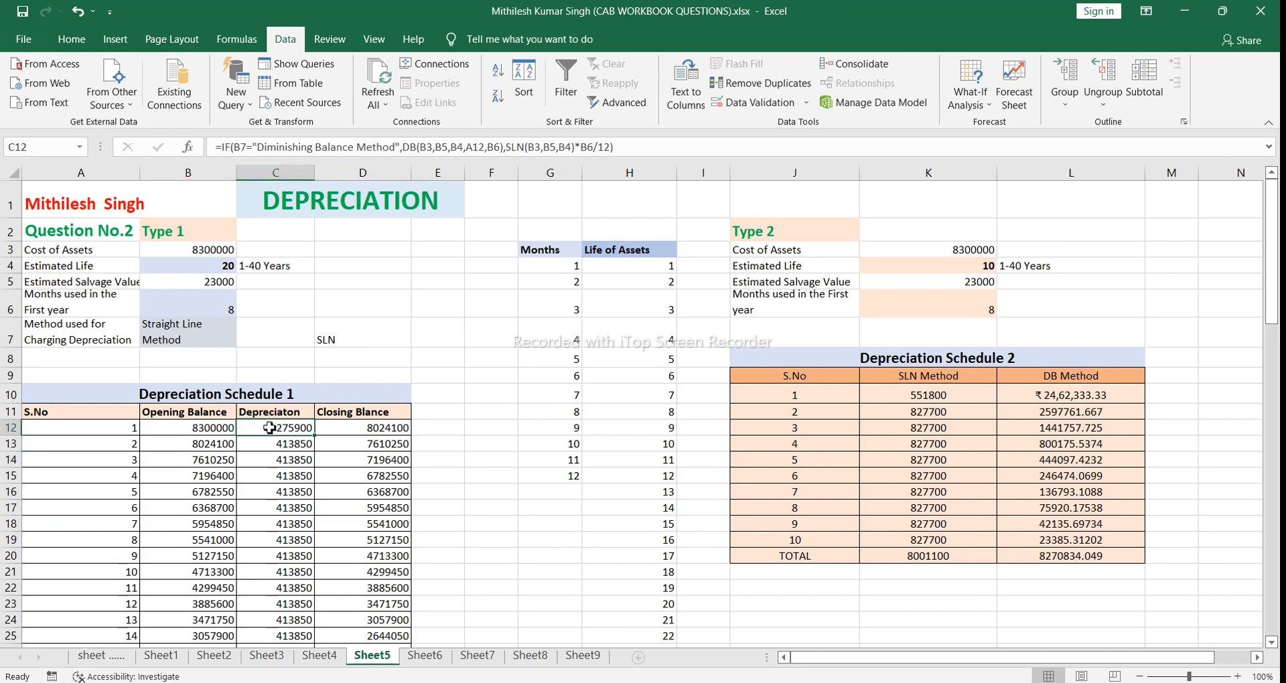
{"action": "left_click", "coordinate": [337, 427]}
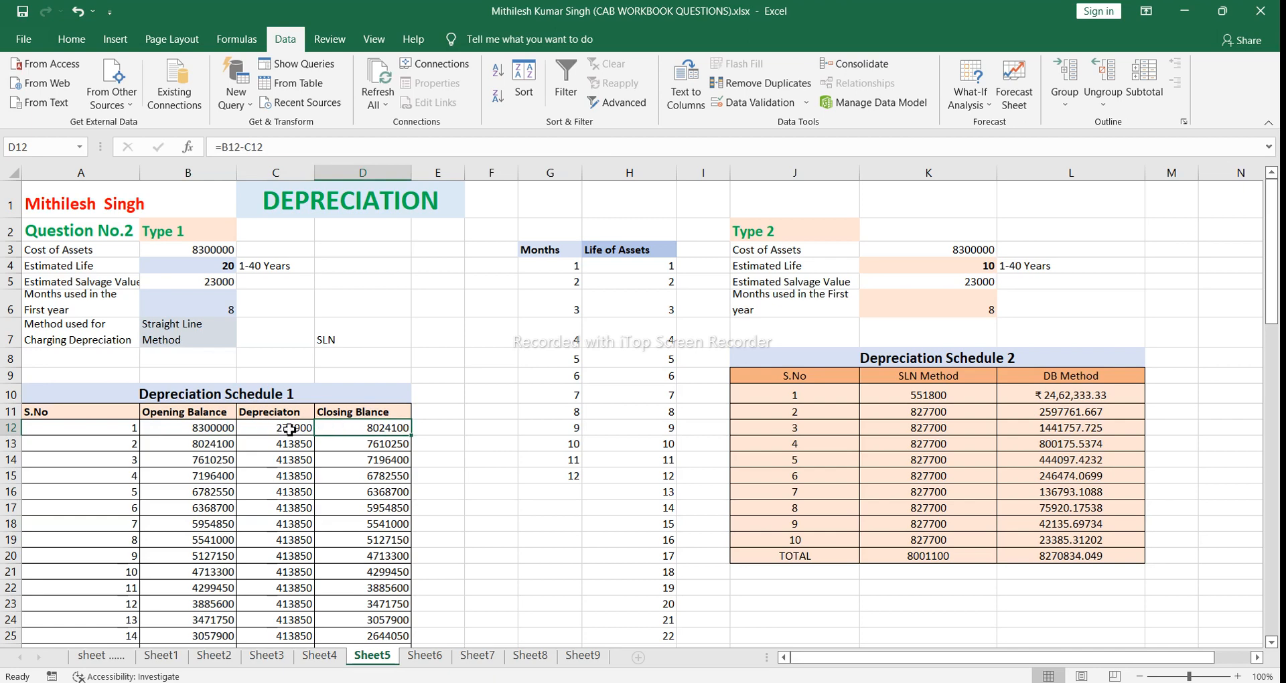
{"action": "left_click", "coordinate": [289, 429]}
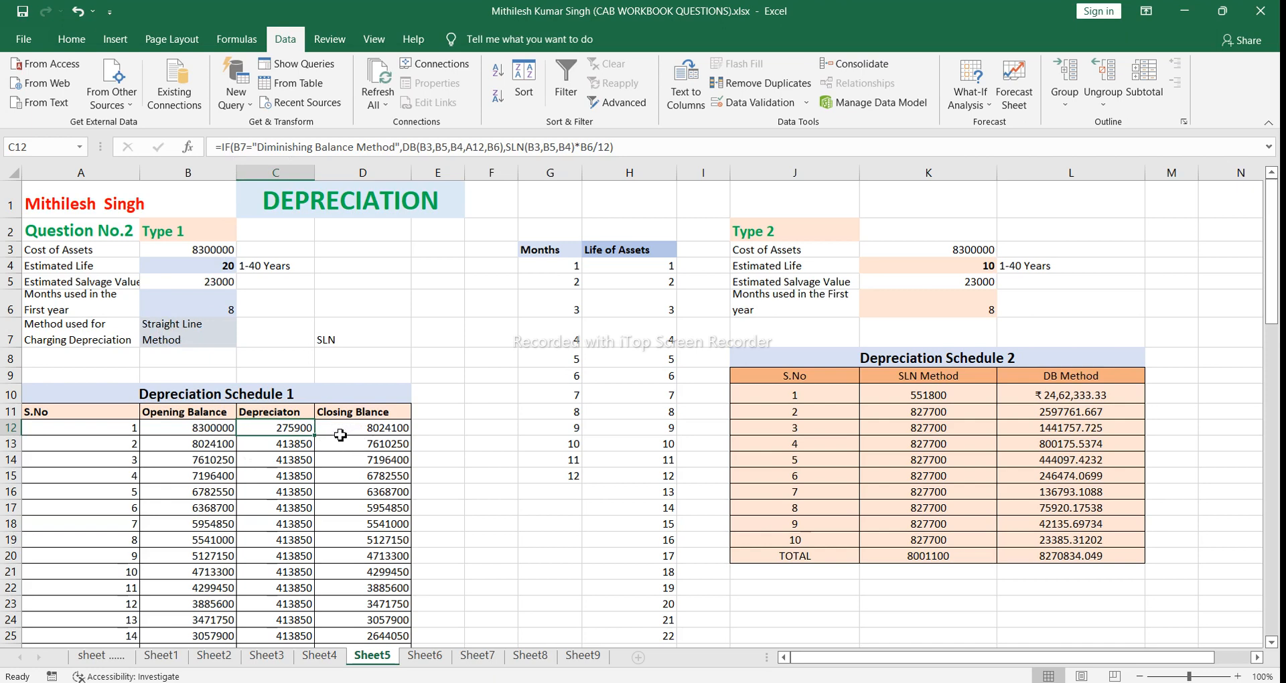
Step: Check the serial number formula in A13 and set the Estimated Life in B4 to 10 years
{"action": "left_click", "coordinate": [129, 446]}
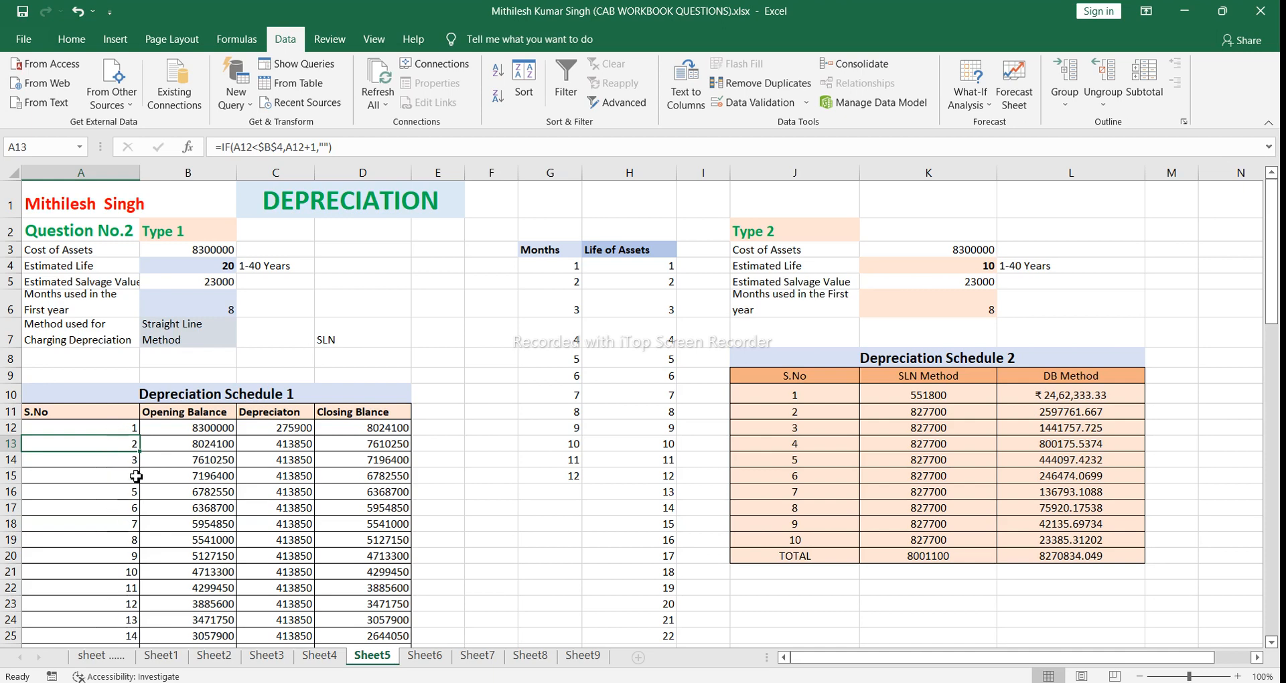
{"action": "left_click", "coordinate": [243, 265]}
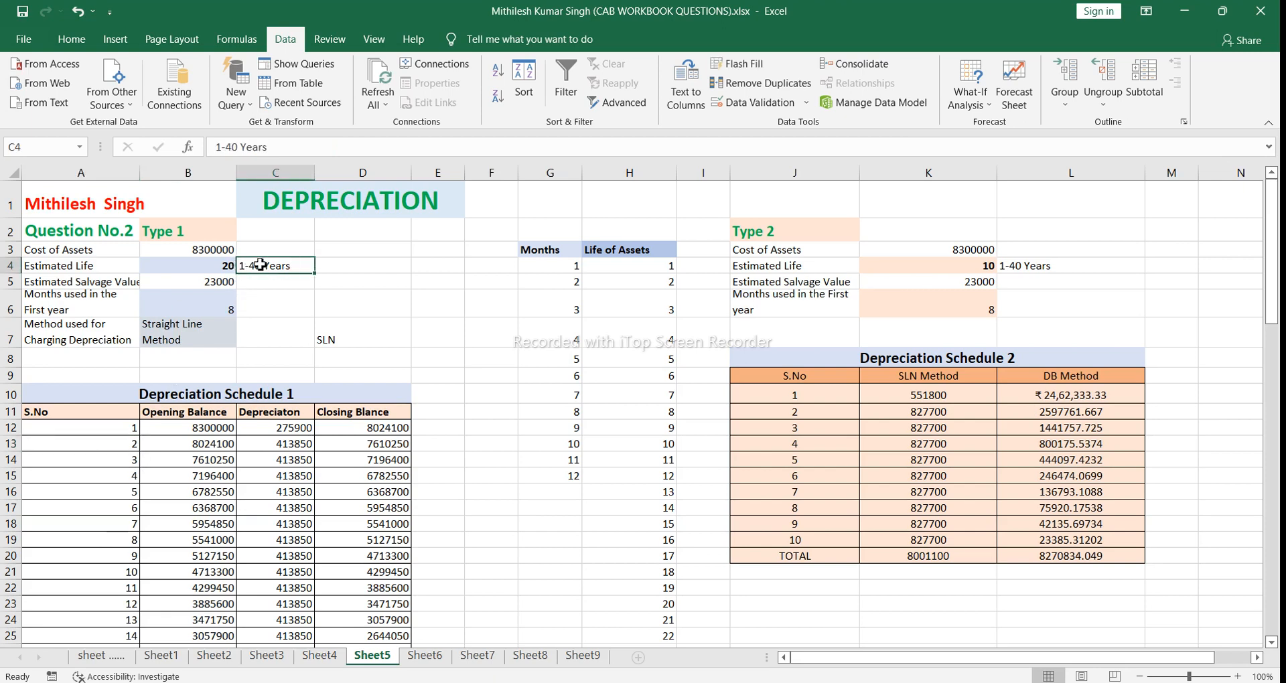
{"action": "left_click", "coordinate": [231, 266]}
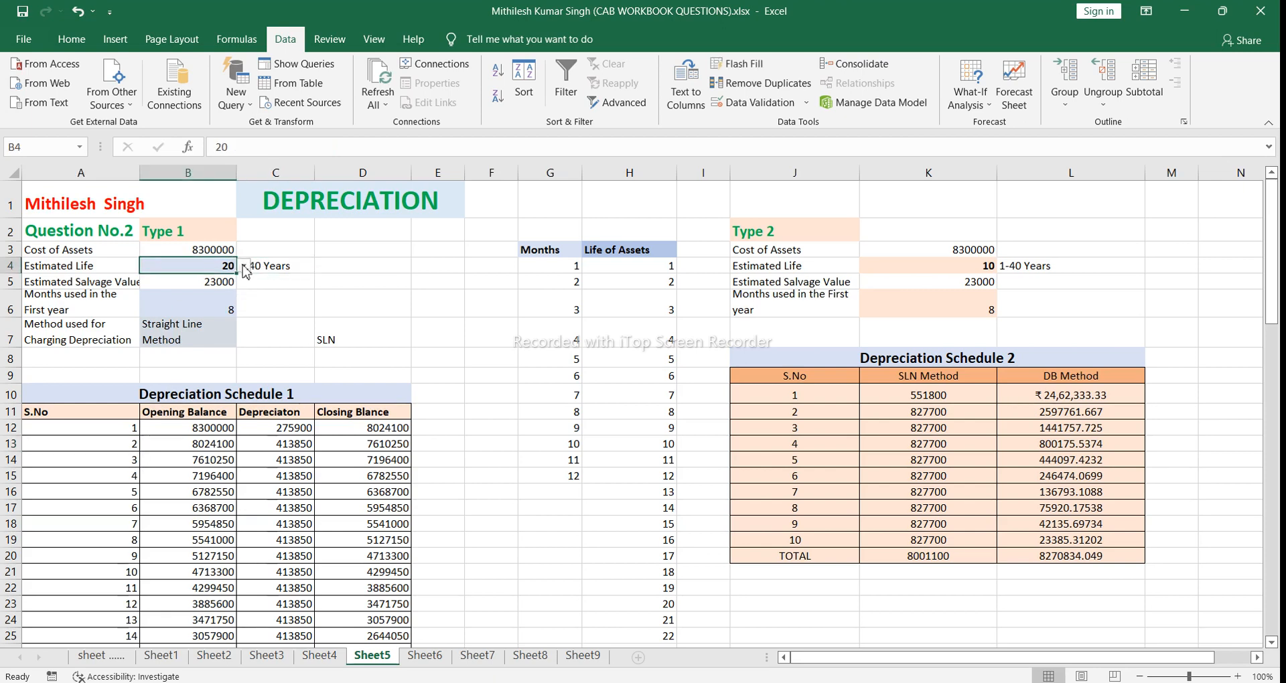
{"action": "left_click", "coordinate": [244, 266]}
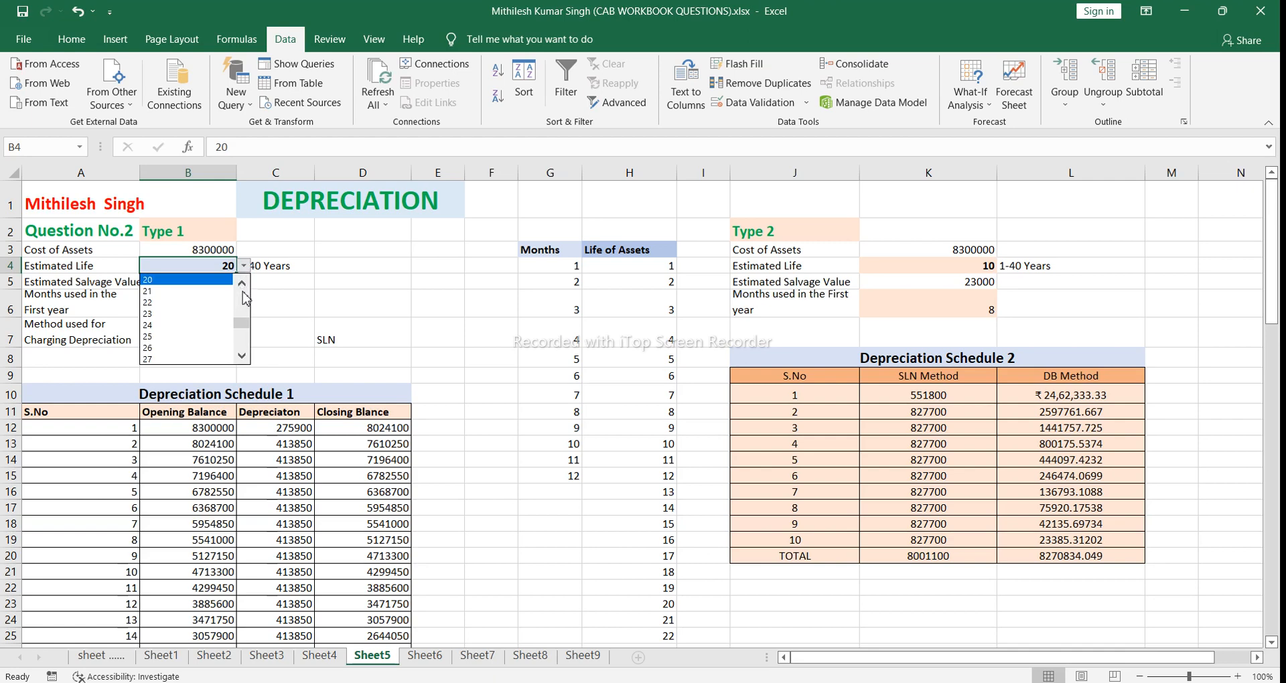
{"action": "left_click", "coordinate": [245, 299]}
{"action": "left_click", "coordinate": [245, 299]}
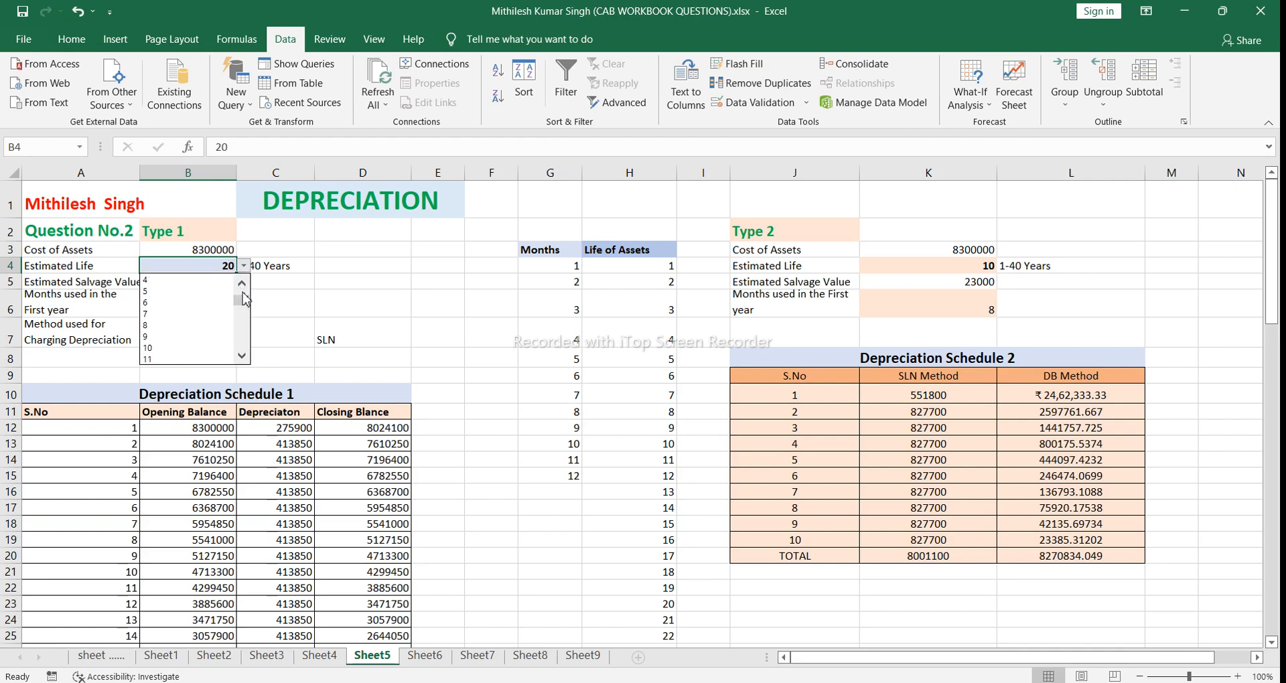
{"action": "left_click", "coordinate": [178, 347]}
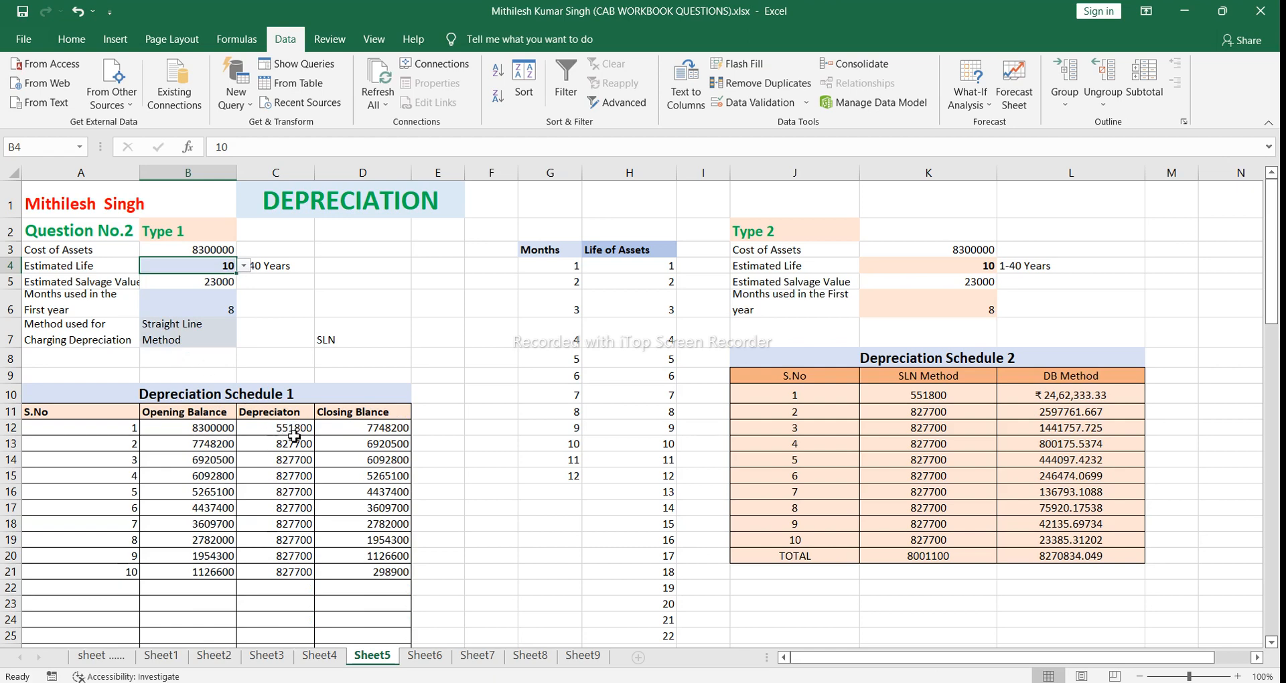
Step: Examine the second-year opening balance formula in B13, going through its COUNT test, true value and false value
{"action": "left_click", "coordinate": [213, 445]}
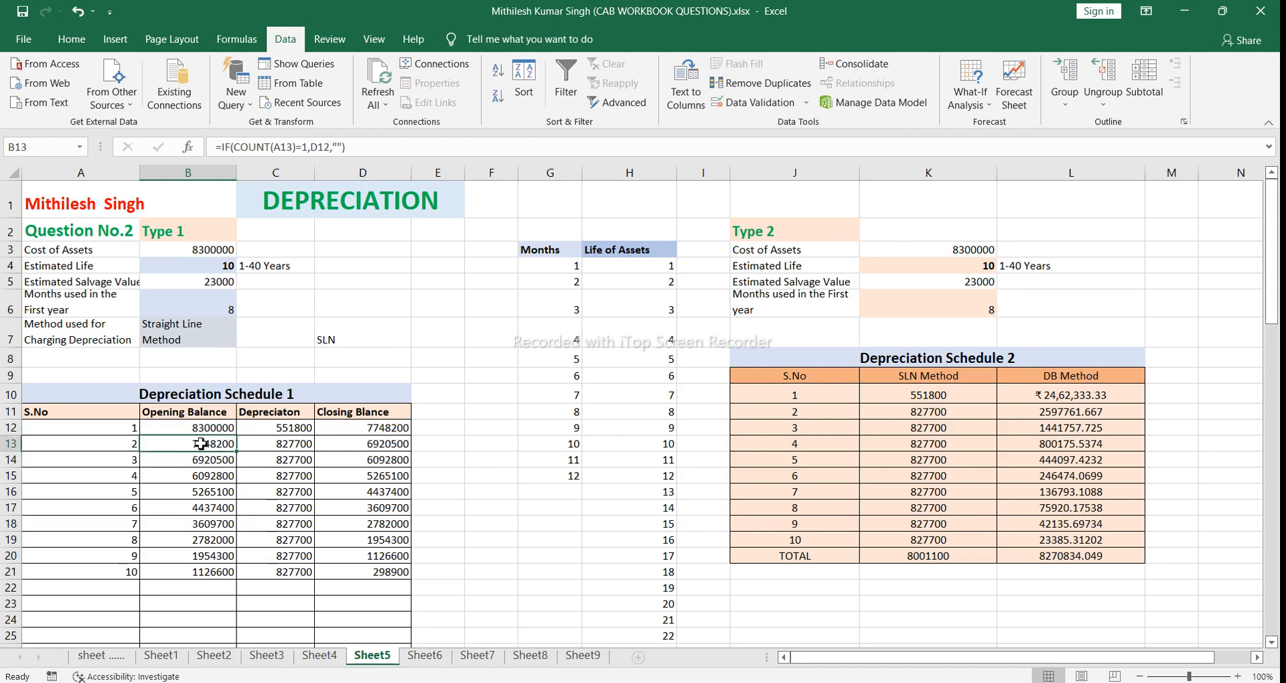
{"action": "double_click", "coordinate": [201, 444]}
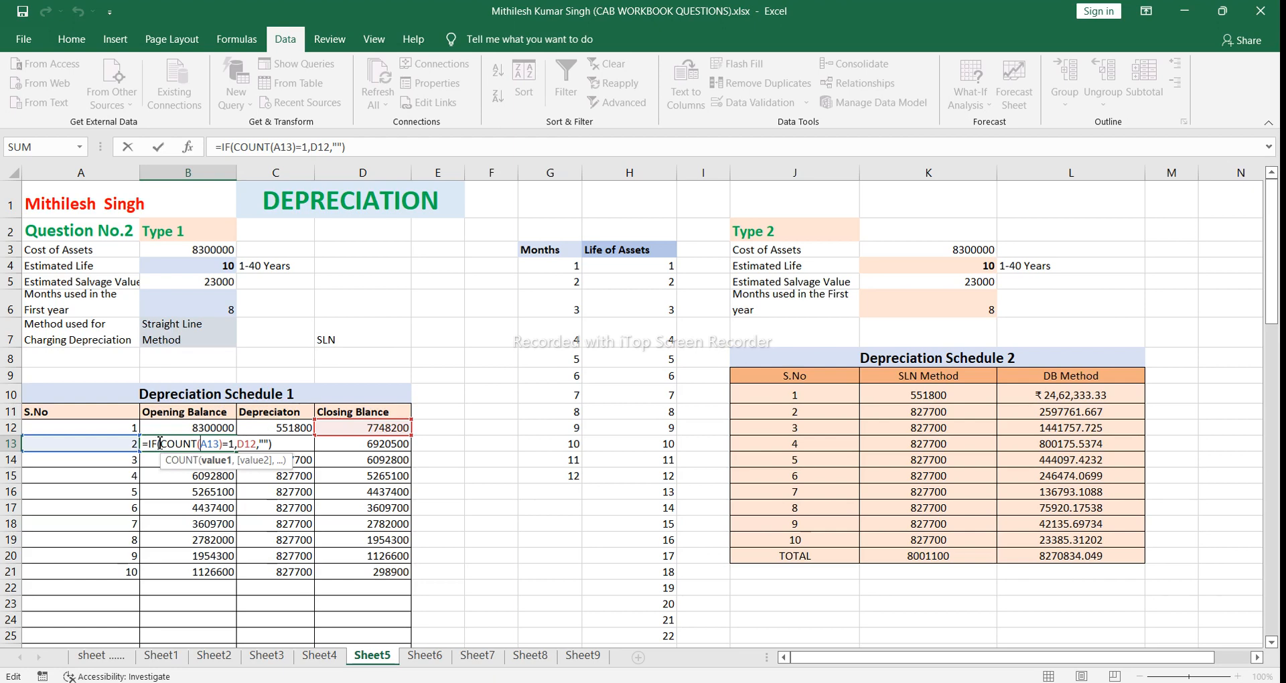
{"action": "left_click", "coordinate": [172, 443]}
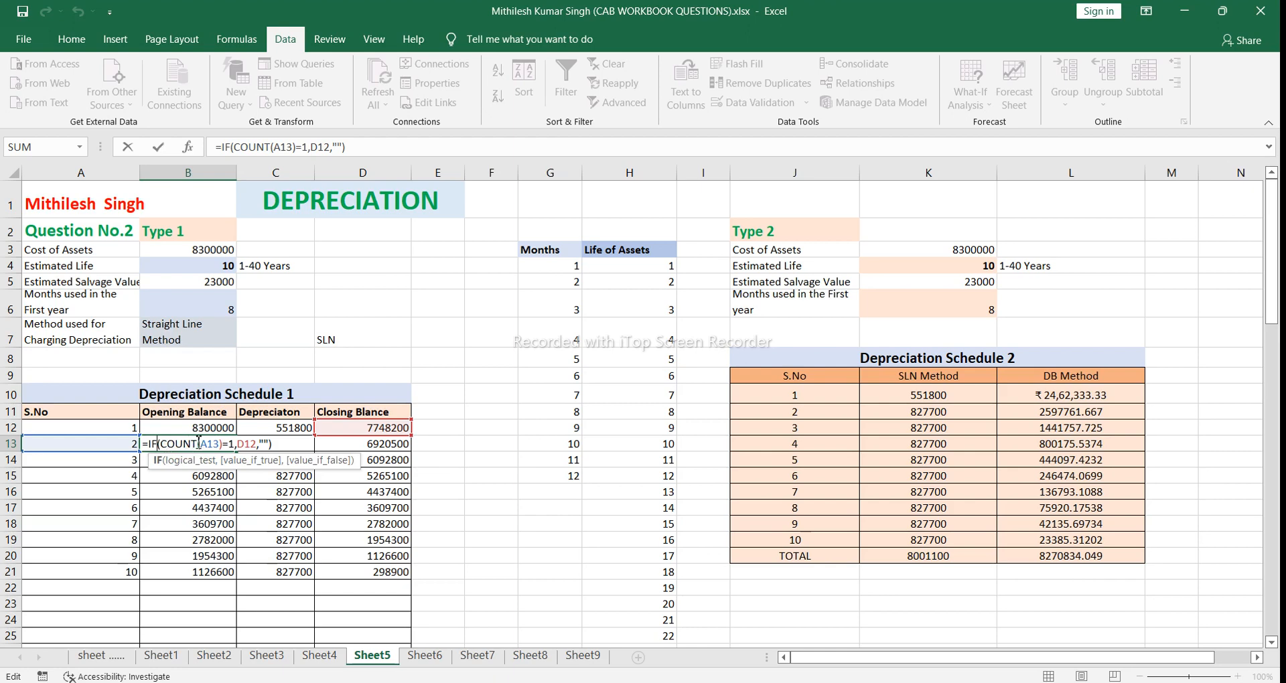
{"action": "left_click", "coordinate": [199, 446]}
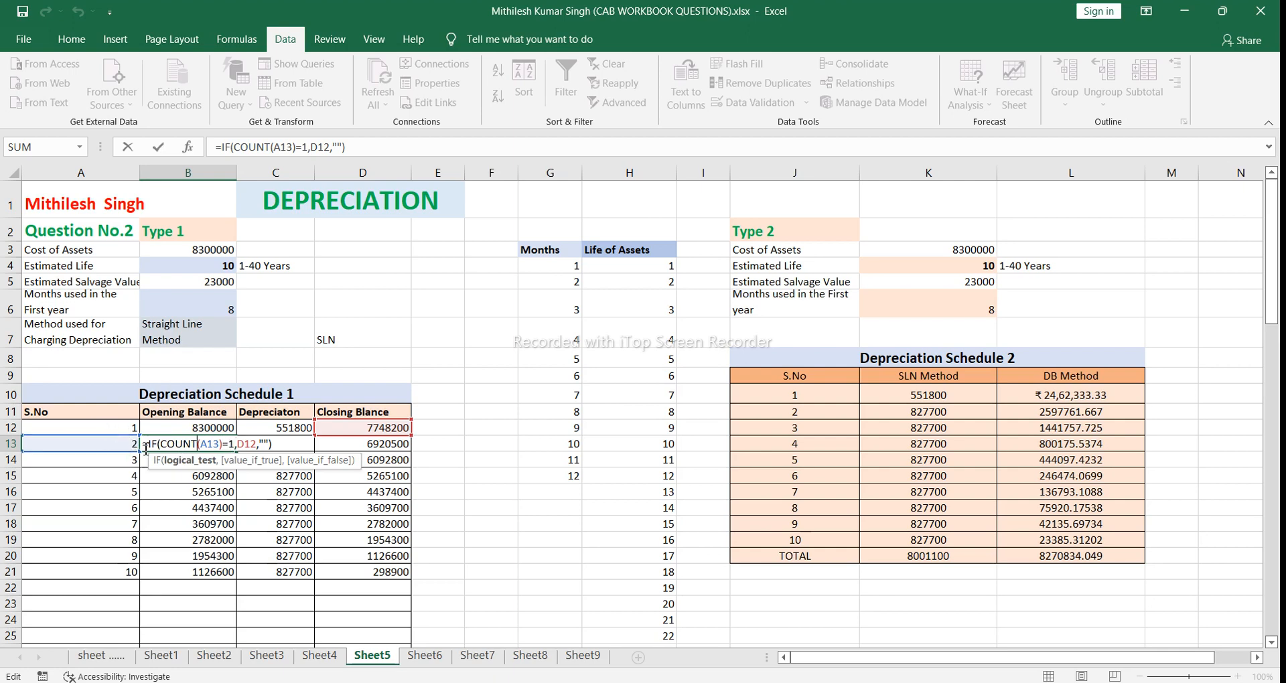
{"action": "left_click", "coordinate": [242, 443]}
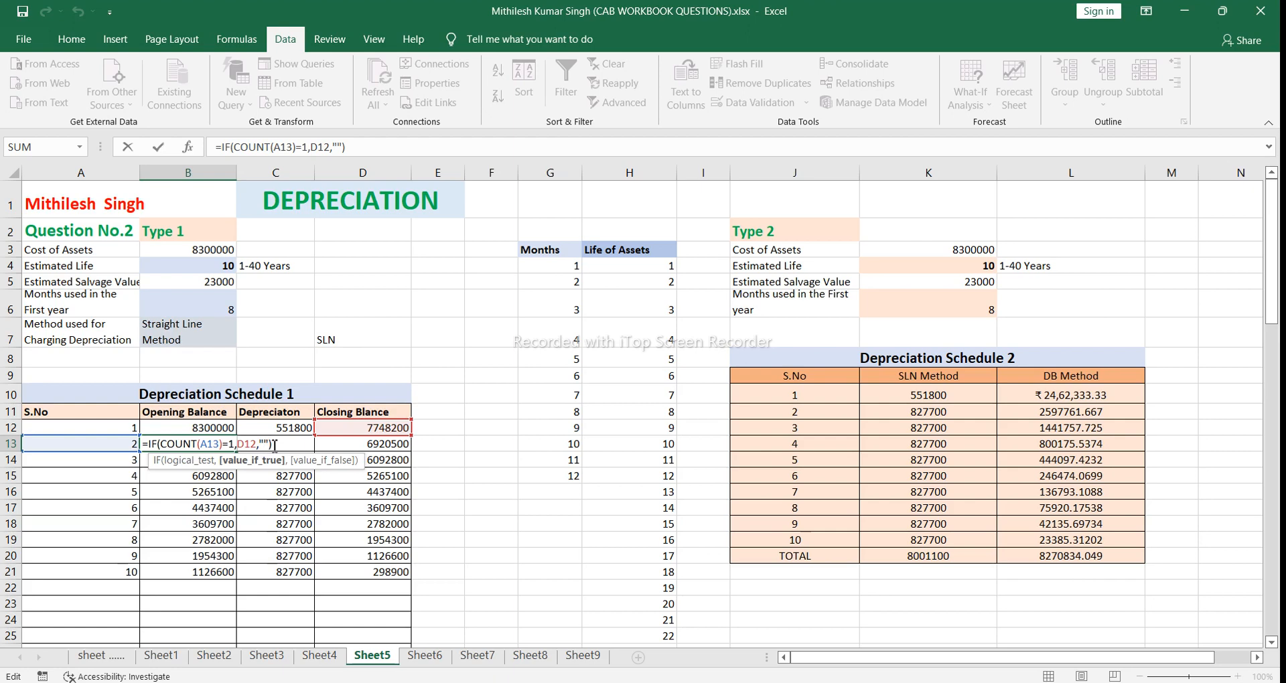
{"action": "left_click", "coordinate": [275, 446]}
{"action": "key", "text": "Return"}
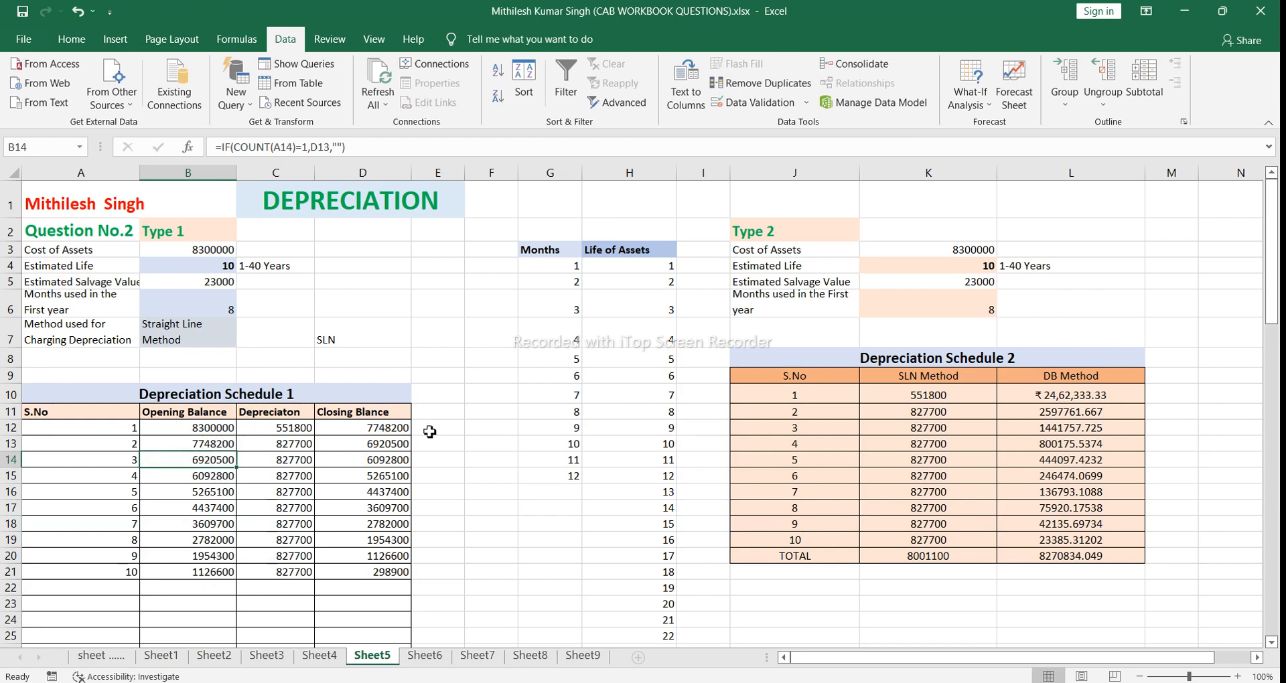
Step: Inspect the depreciation formula in C13 with its nested IF and absolute references, and compare it with C14
{"action": "left_click", "coordinate": [284, 444]}
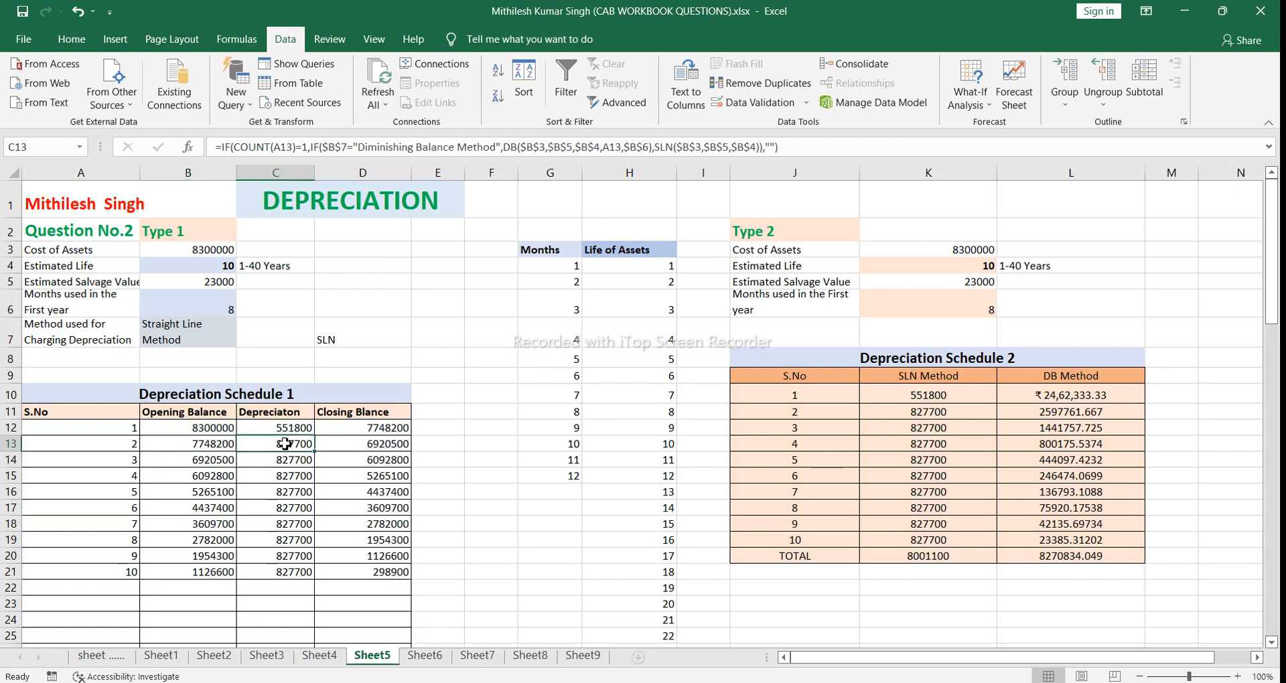
{"action": "left_click", "coordinate": [286, 463]}
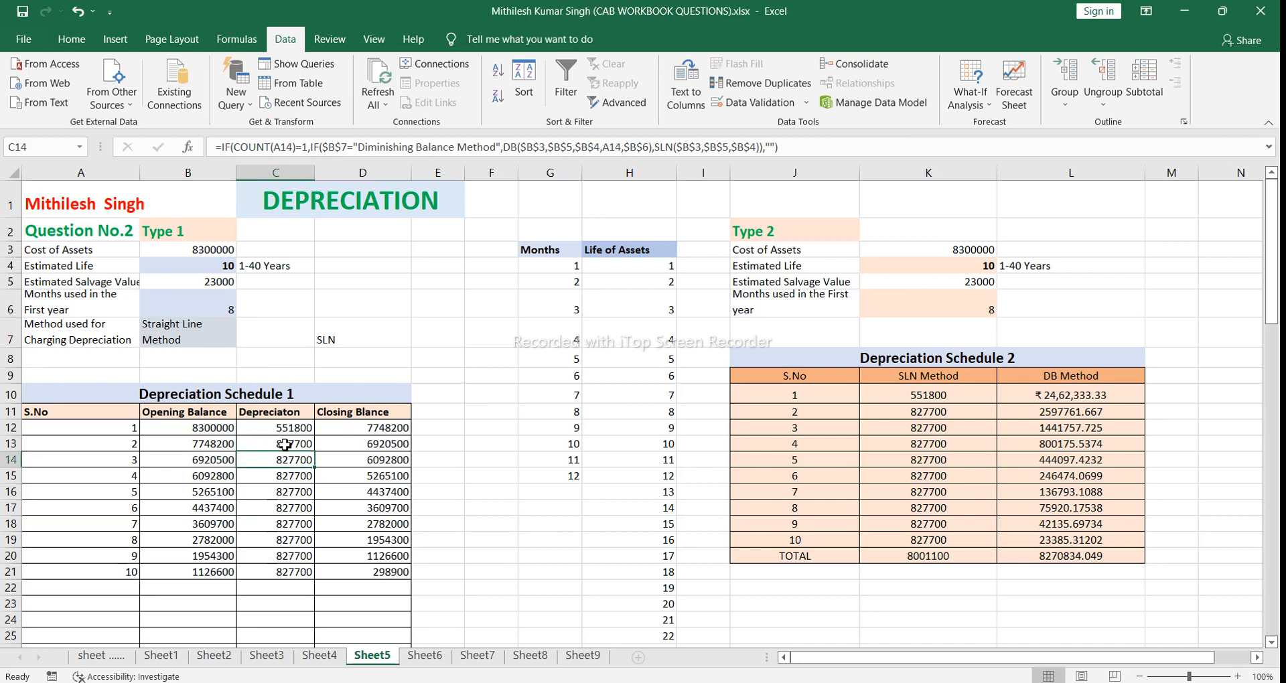
{"action": "double_click", "coordinate": [285, 444]}
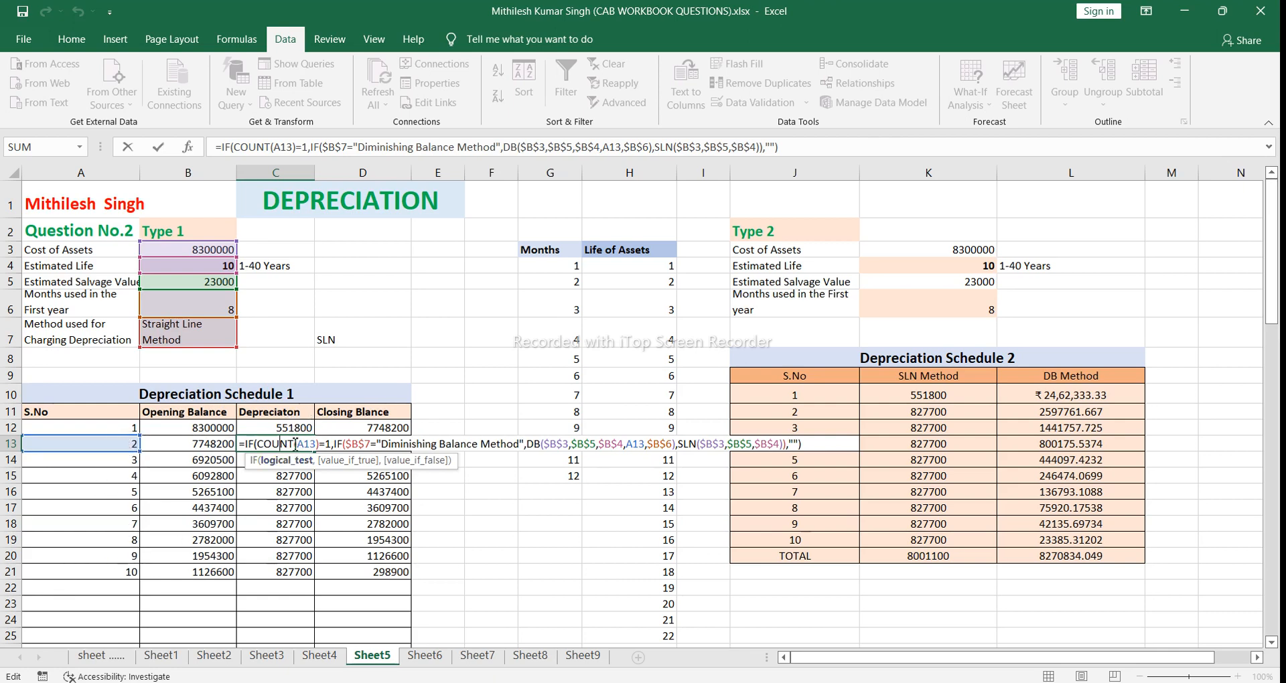
{"action": "key", "text": "Return"}
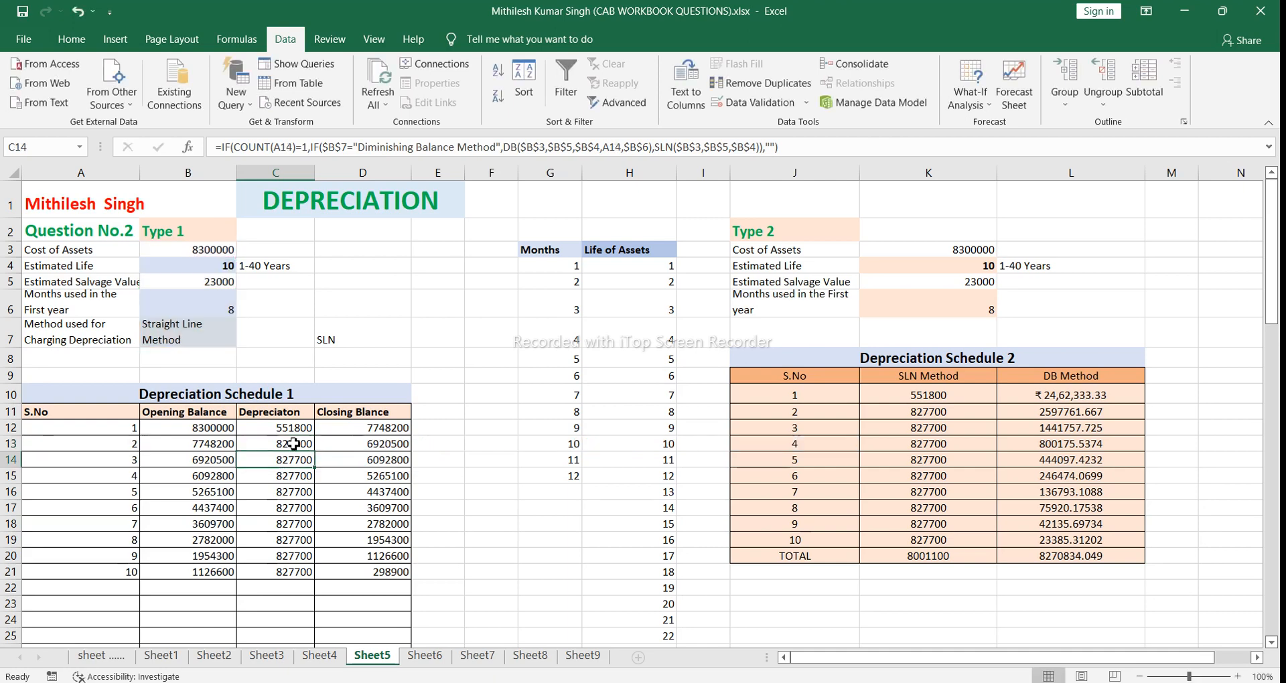
Step: Review the COUNT-based opening balance formula in B13 again and return to the depreciation cell C13
{"action": "left_click", "coordinate": [205, 445]}
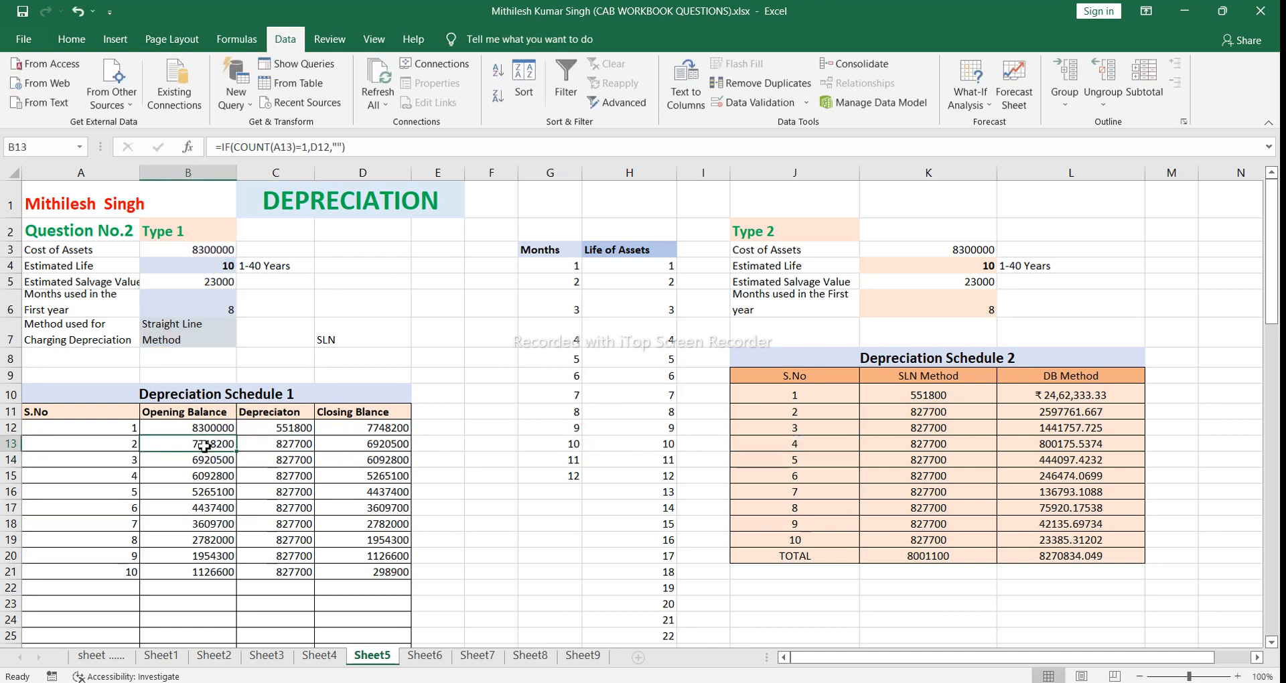
{"action": "double_click", "coordinate": [204, 445]}
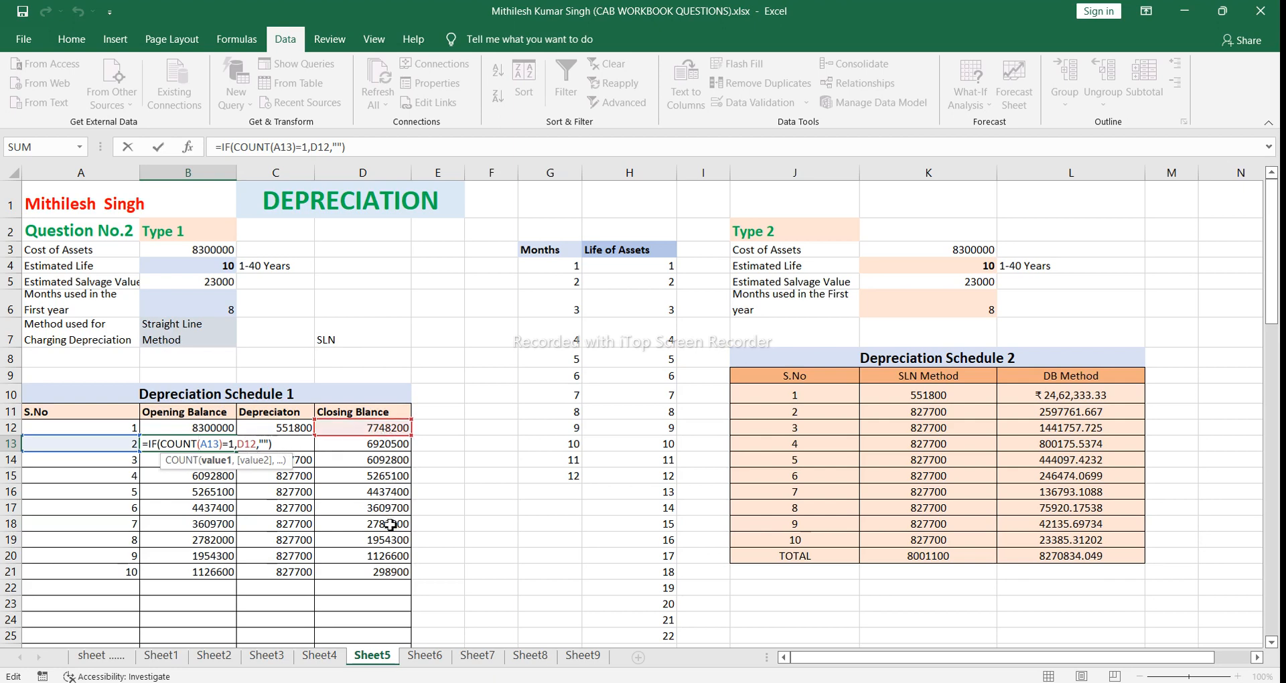
{"action": "left_click", "coordinate": [274, 445]}
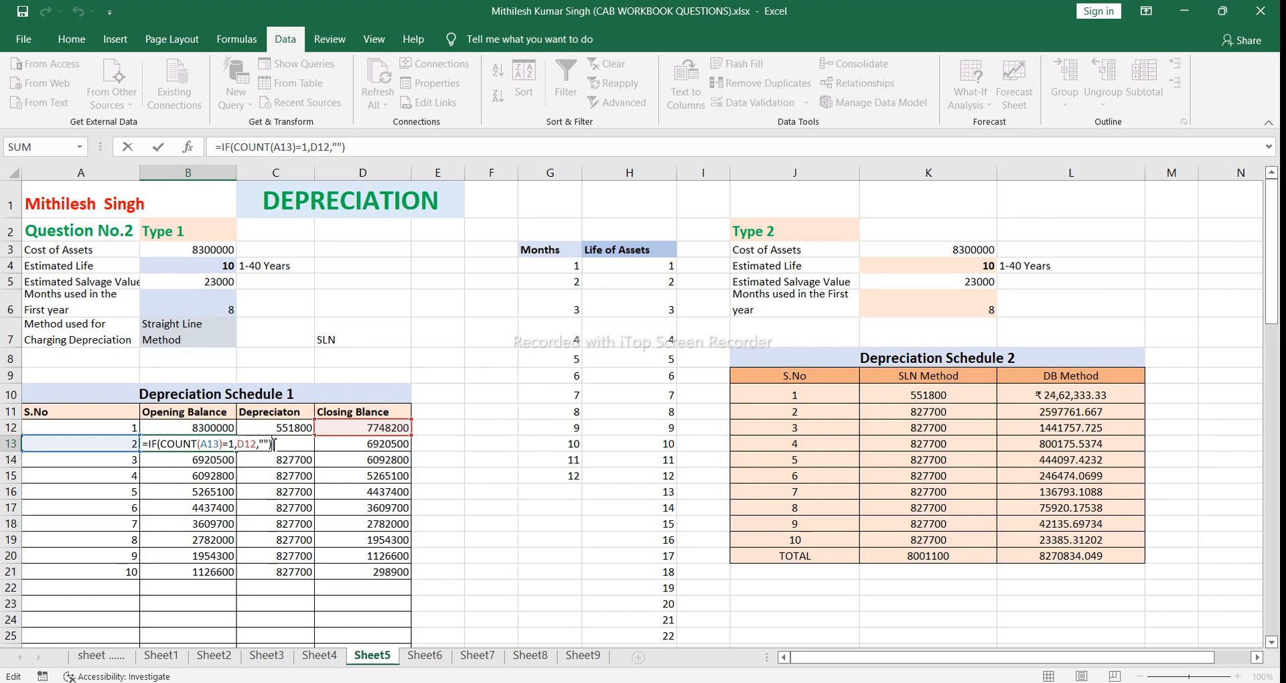
{"action": "key", "text": "Return"}
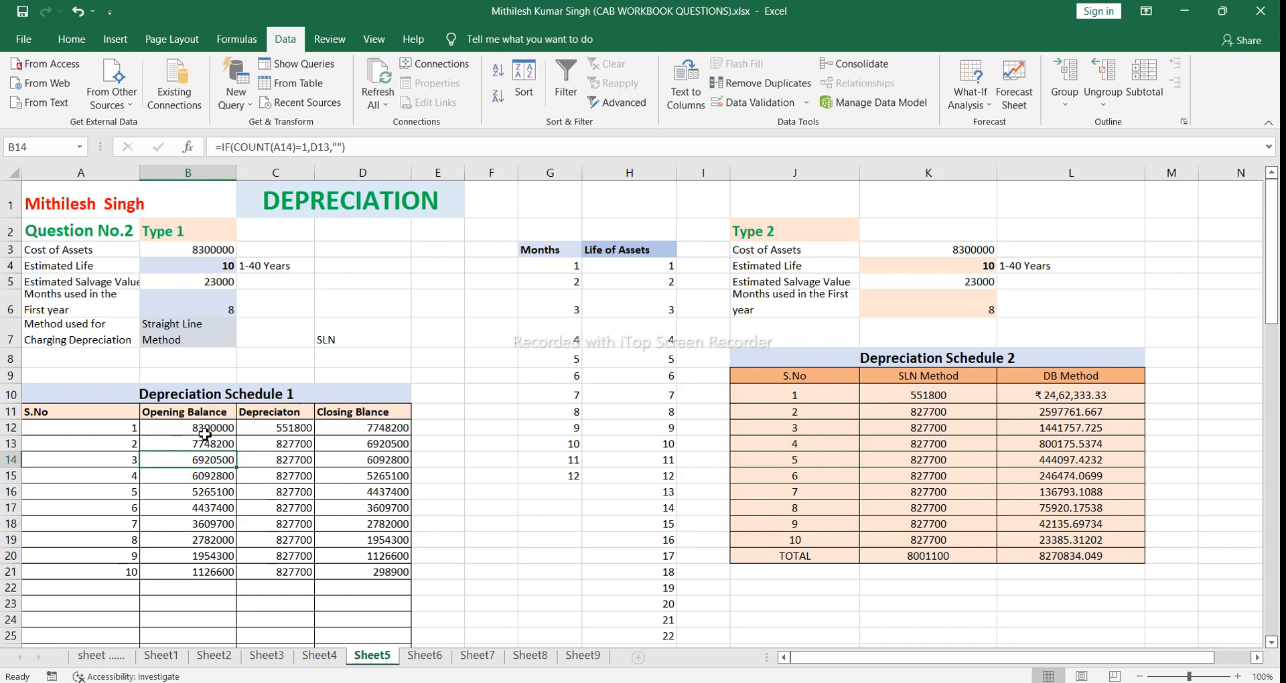
{"action": "left_click", "coordinate": [272, 444]}
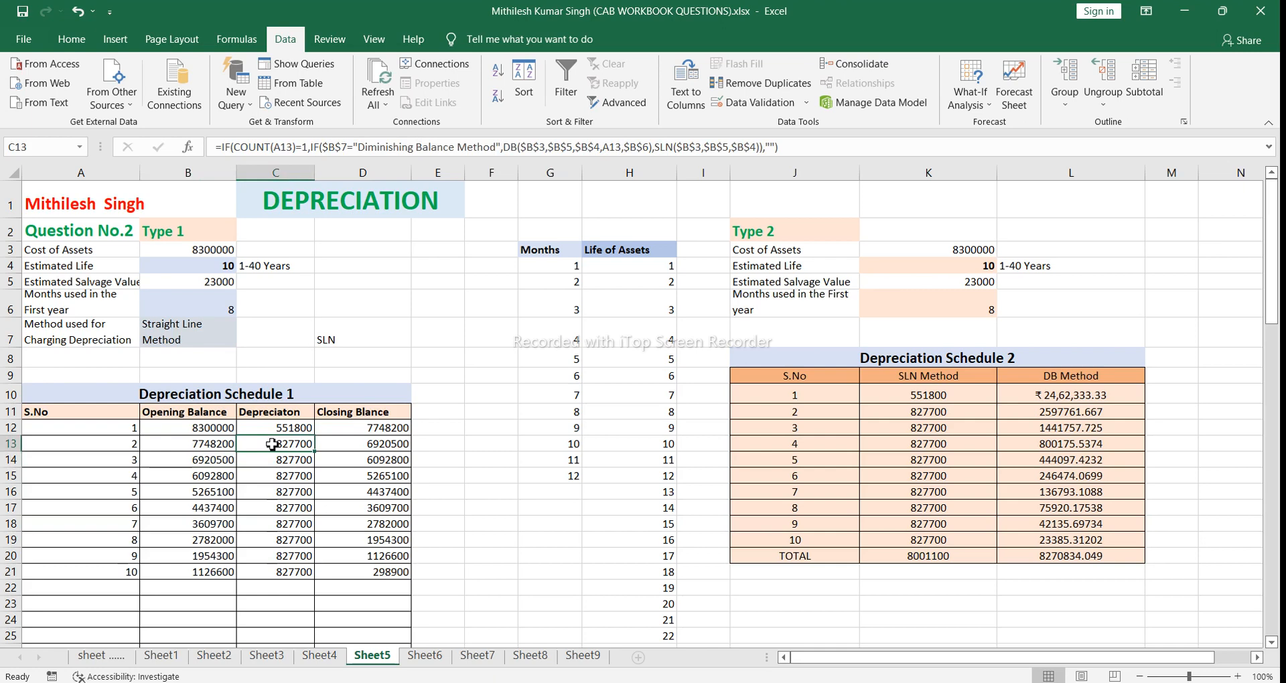
Step: Examine the depreciation formula in C13, going through its COUNT test, method condition, DB and SLN arguments, and blank false value
{"action": "double_click", "coordinate": [272, 445]}
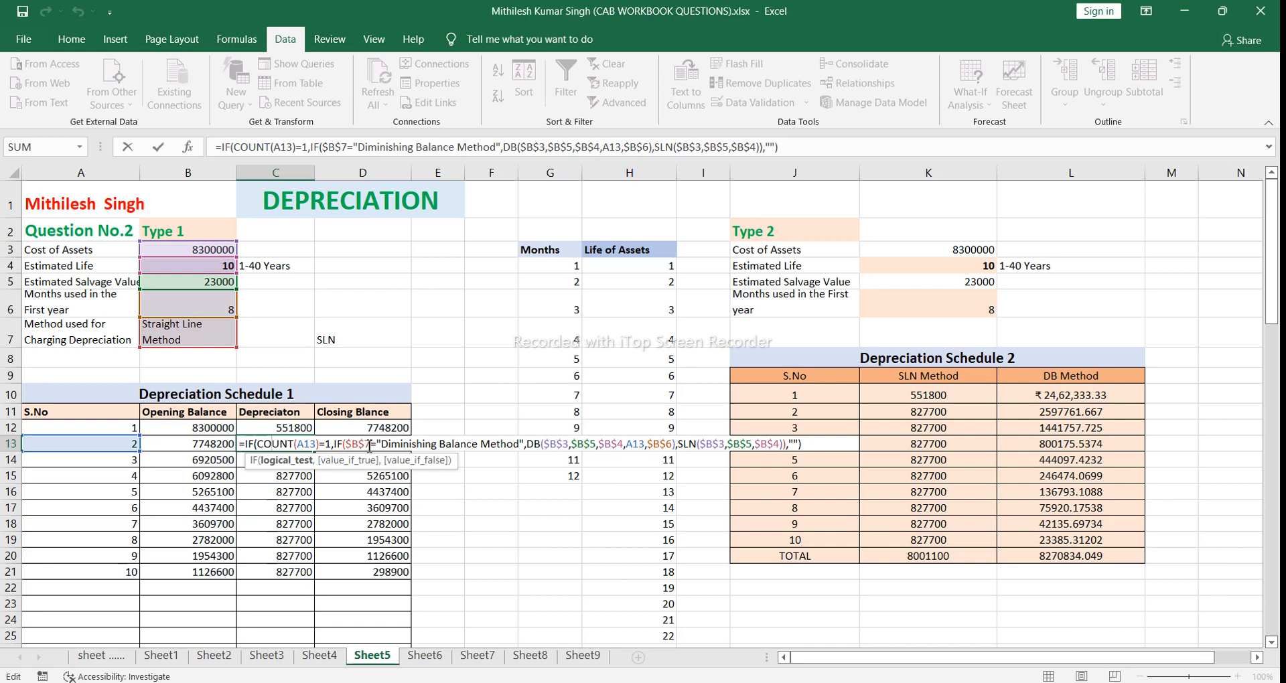
{"action": "left_click", "coordinate": [344, 444]}
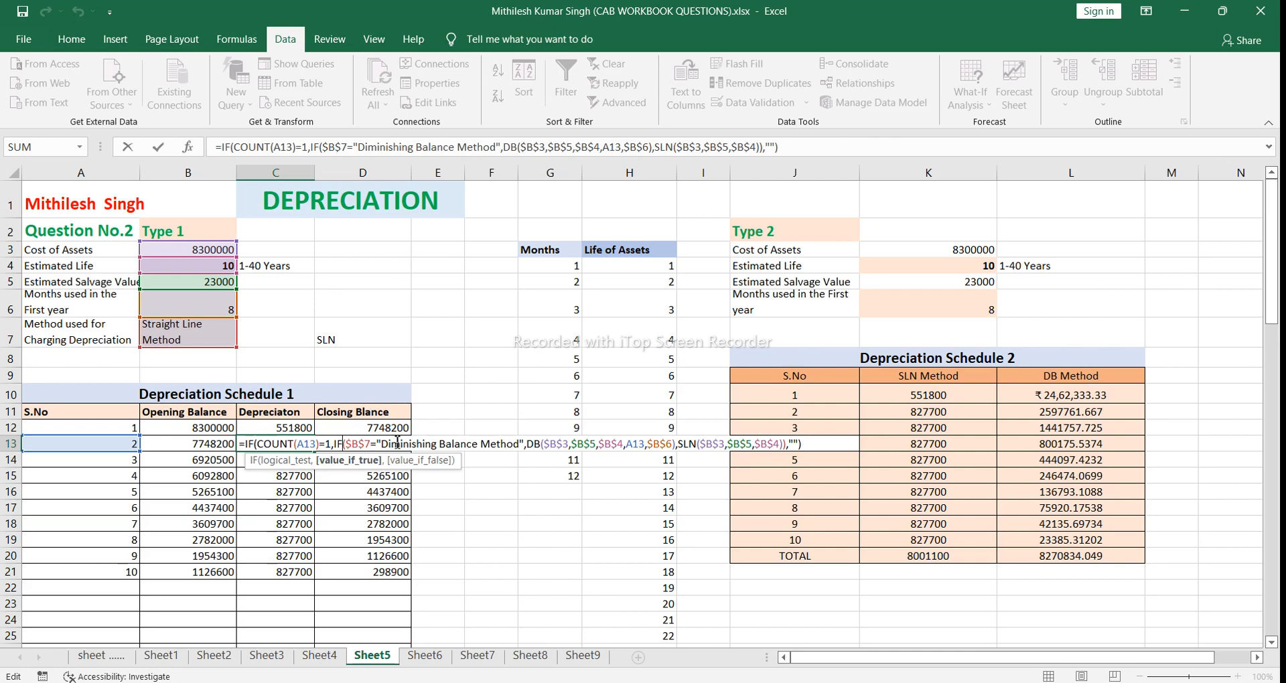
{"action": "left_click", "coordinate": [628, 445]}
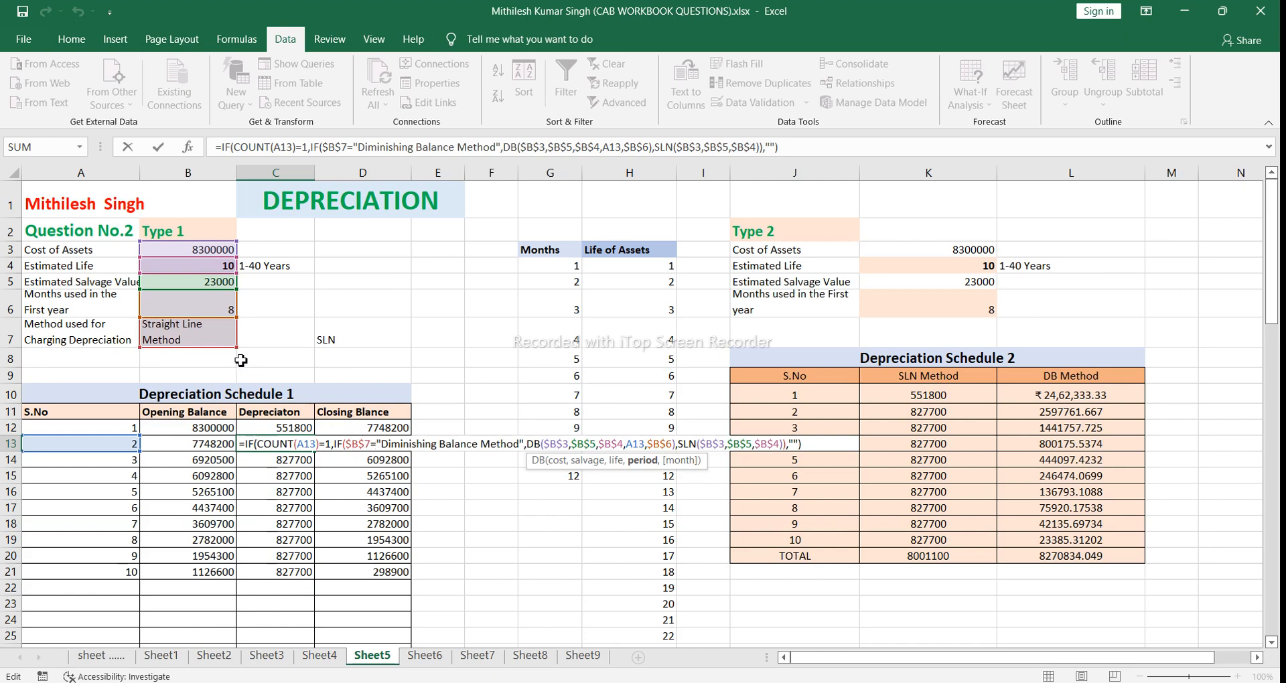
{"action": "left_click", "coordinate": [365, 444]}
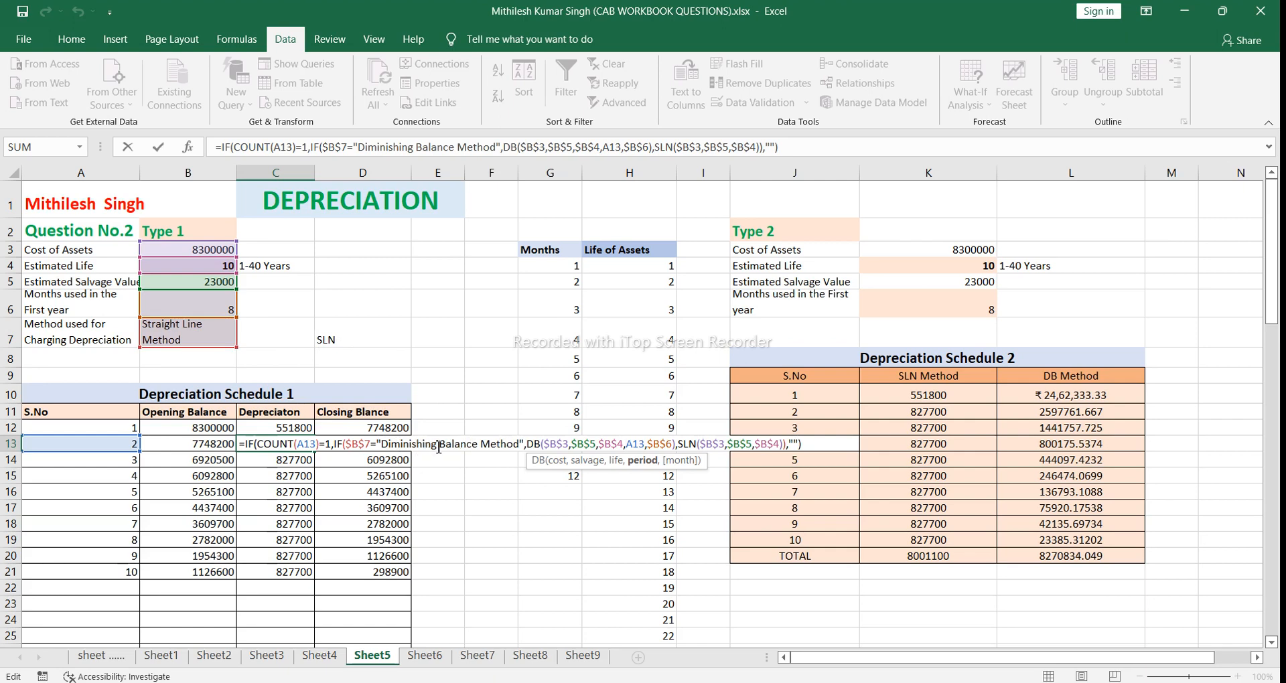
{"action": "left_click", "coordinate": [545, 444]}
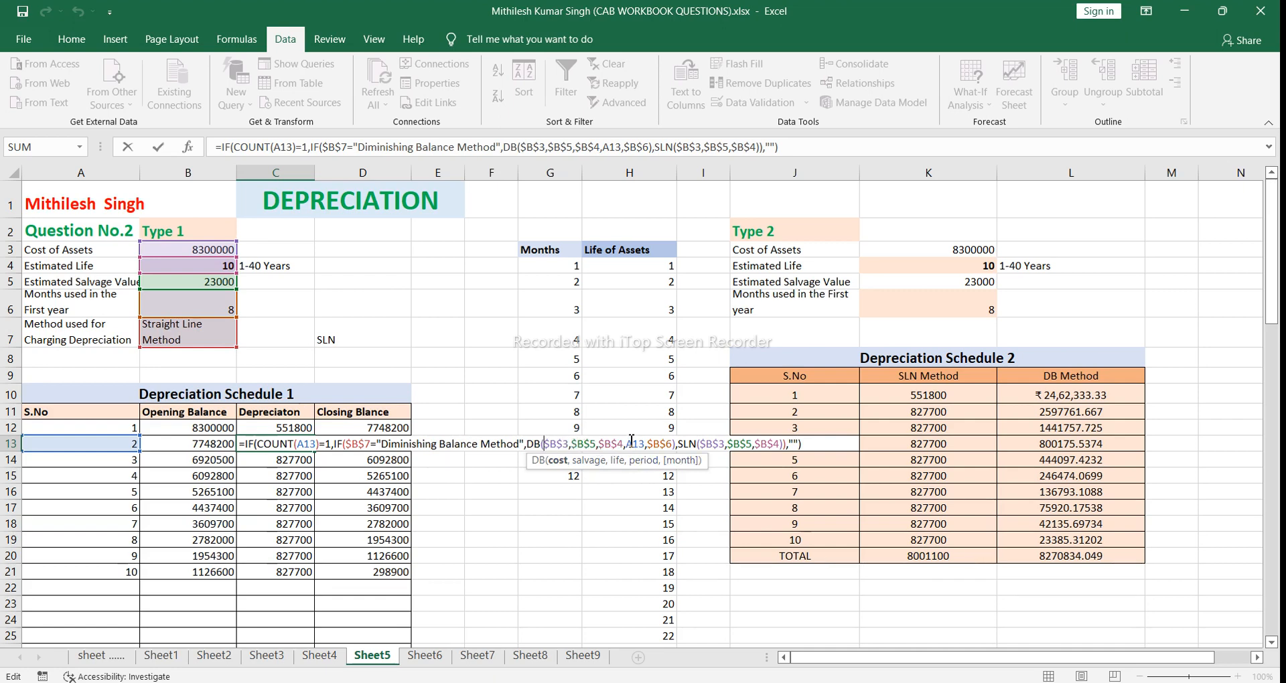
{"action": "left_click", "coordinate": [699, 444]}
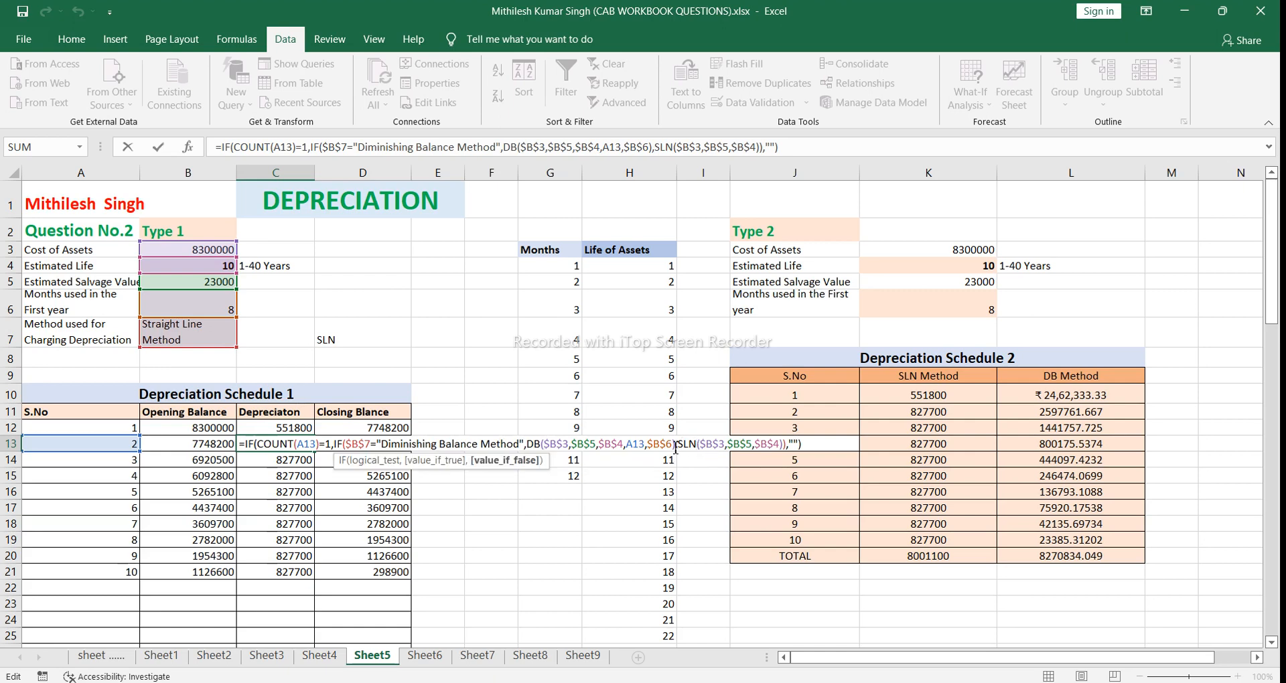
{"action": "left_click", "coordinate": [675, 445]}
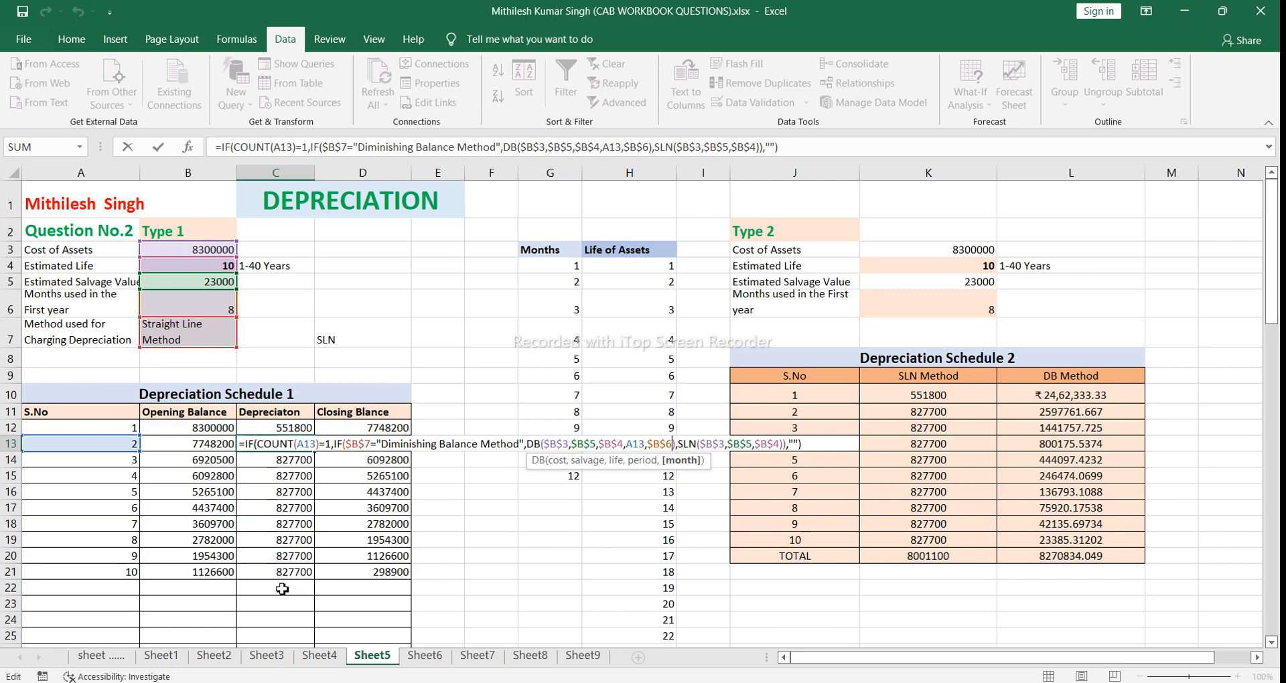
{"action": "left_click", "coordinate": [801, 448]}
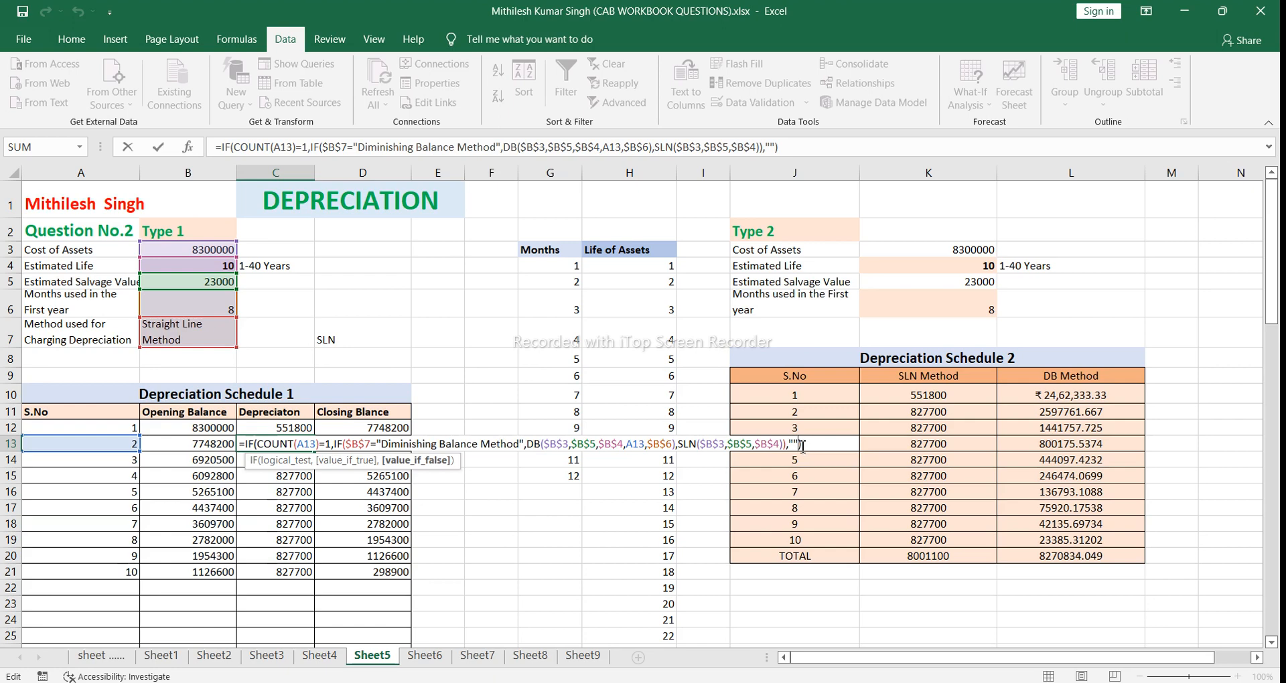
{"action": "key", "text": "Return"}
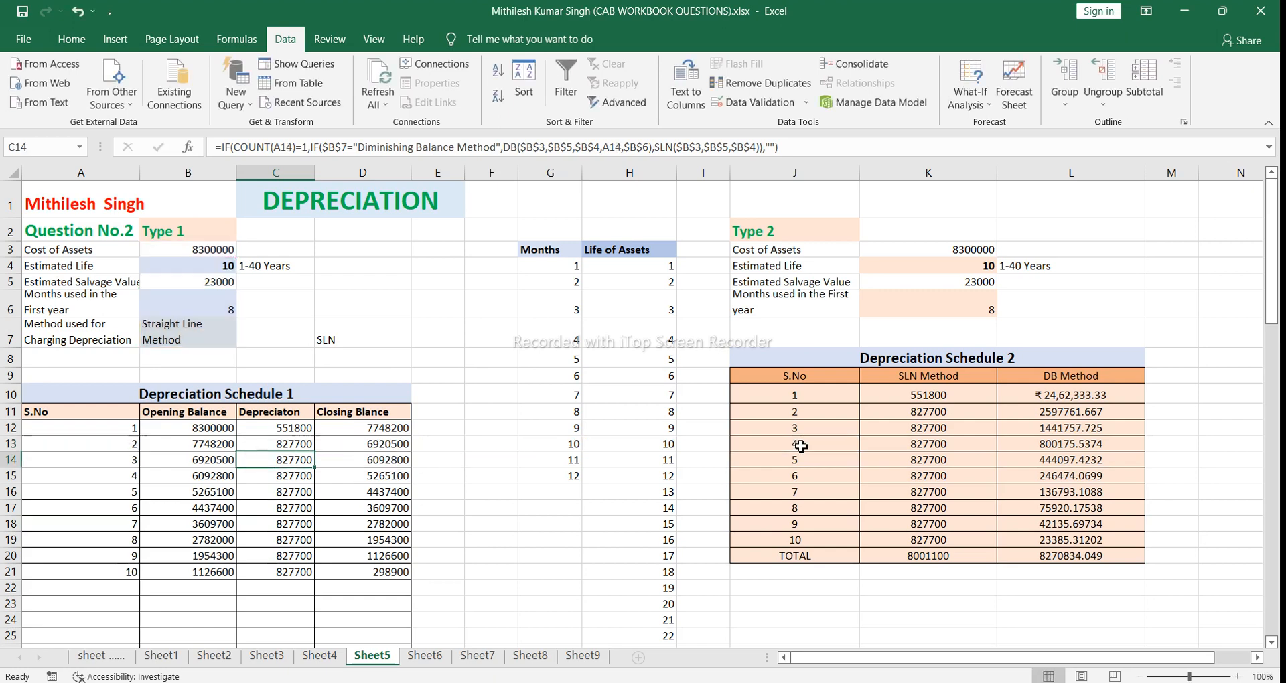
Step: Inspect the first-year depreciation formula in C12 and remove the stray C13 reference inserted into it
{"action": "left_click", "coordinate": [298, 431]}
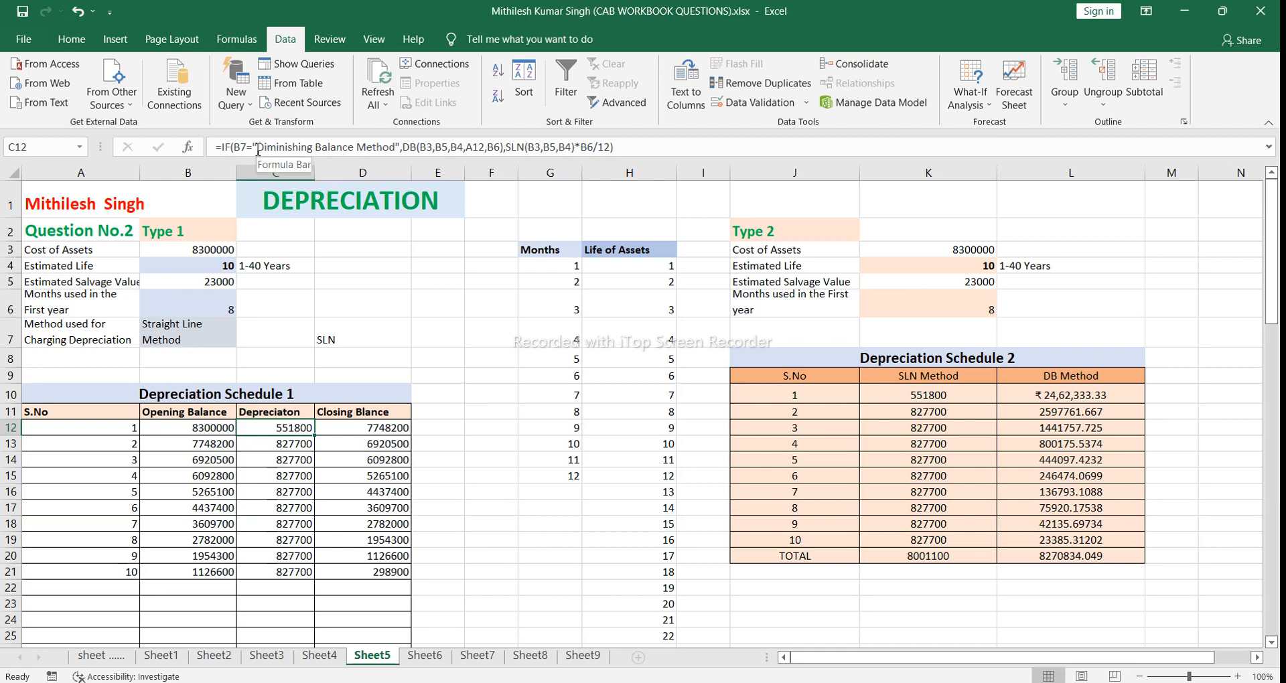
{"action": "left_click", "coordinate": [233, 147]}
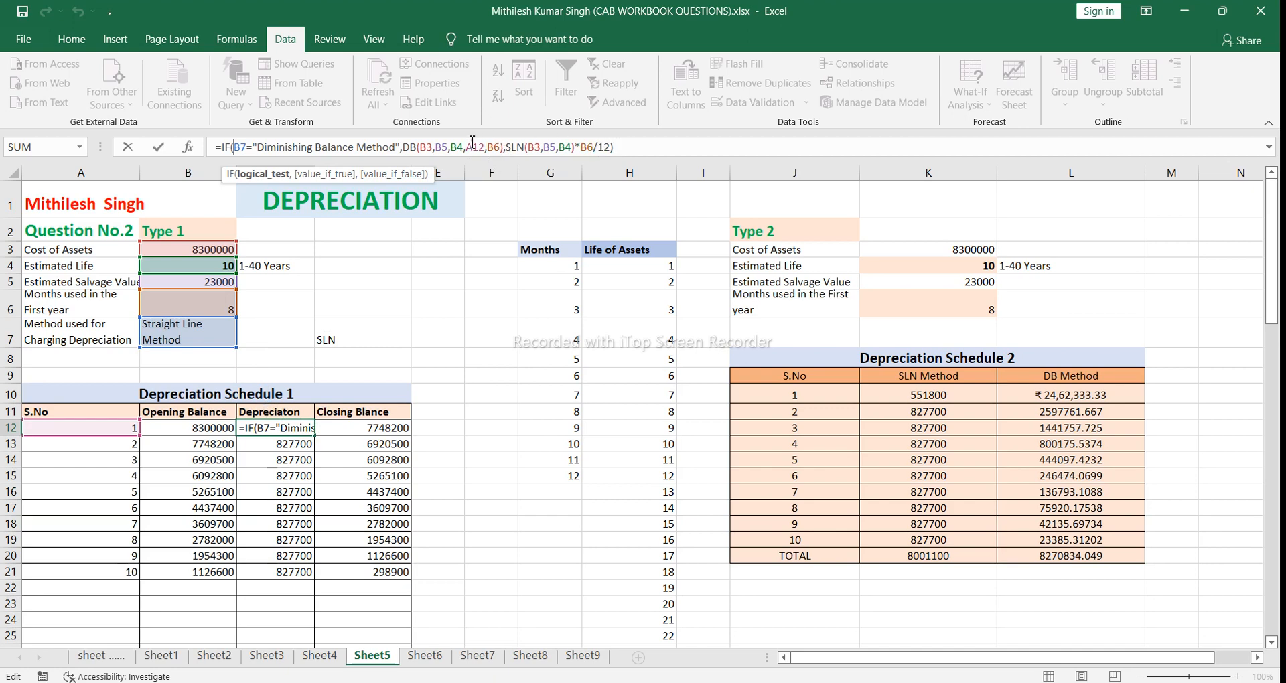
{"action": "left_click", "coordinate": [305, 444]}
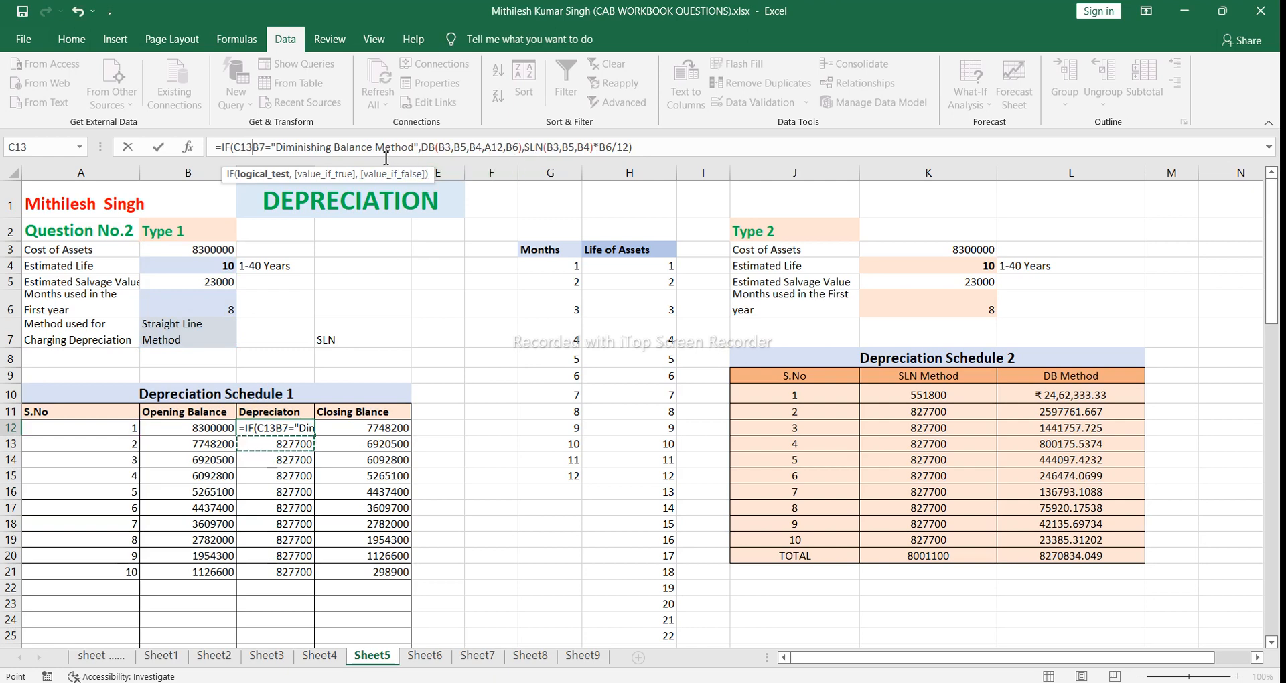
{"action": "key", "text": "BackSpace"}
{"action": "key", "text": "BackSpace"}
{"action": "key", "text": "BackSpace"}
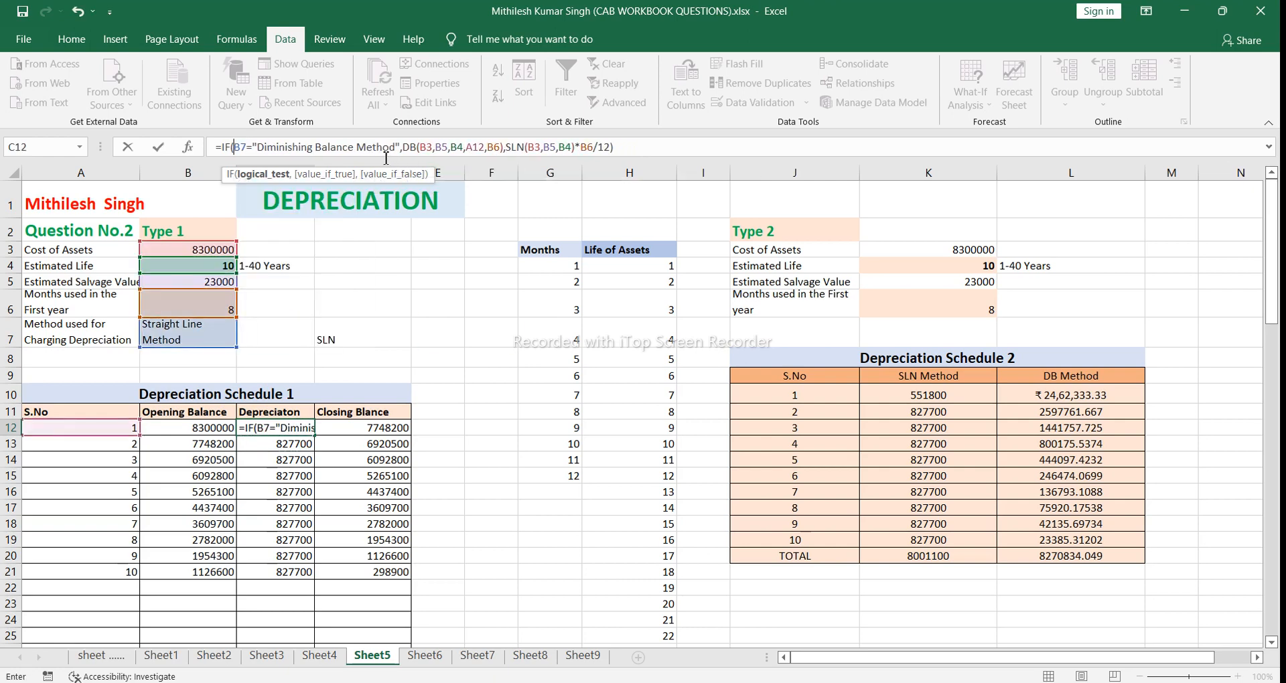
{"action": "left_click", "coordinate": [617, 147]}
{"action": "key", "text": "Return"}
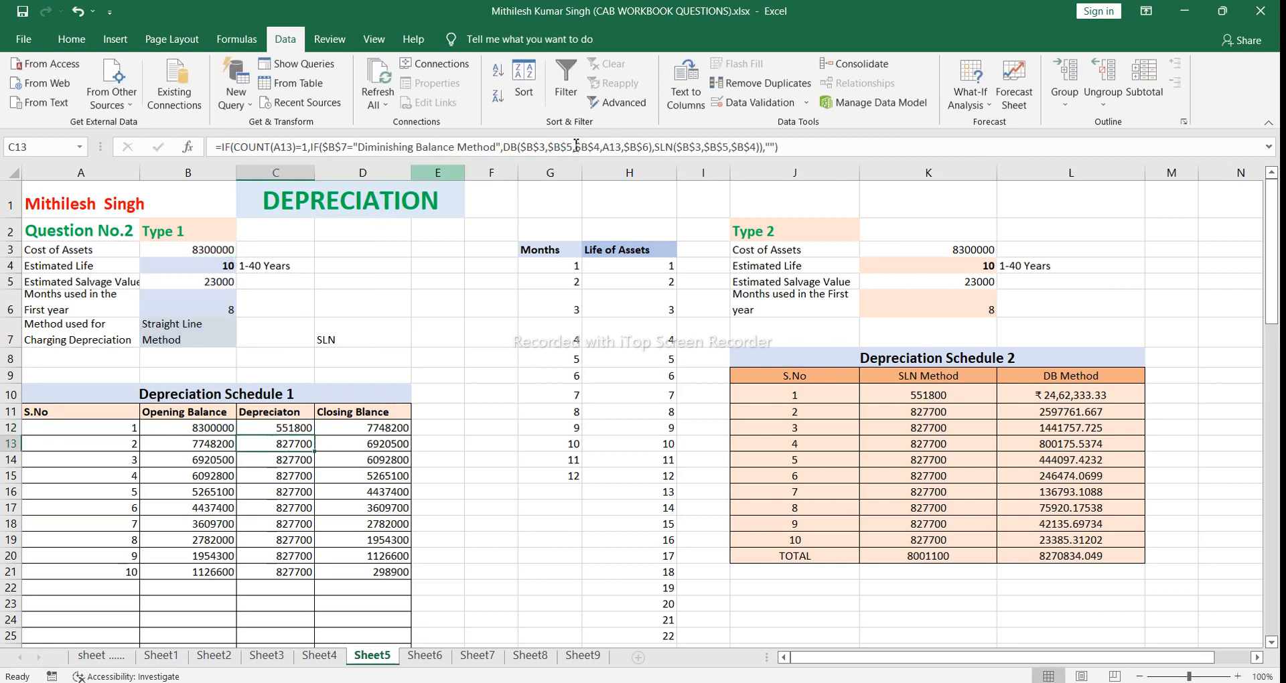
Step: Compare with the C13 depreciation formula, checking its absolute references, DB month argument and final value if false
{"action": "left_click", "coordinate": [627, 147]}
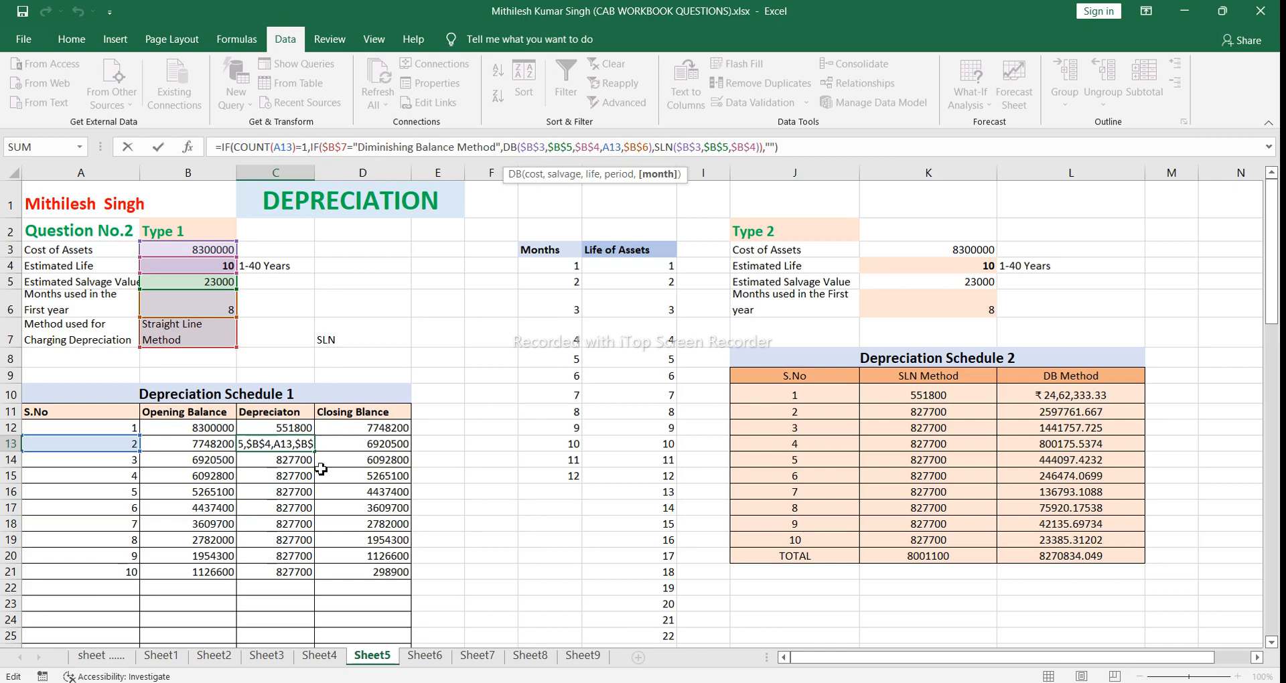
{"action": "left_click", "coordinate": [778, 149]}
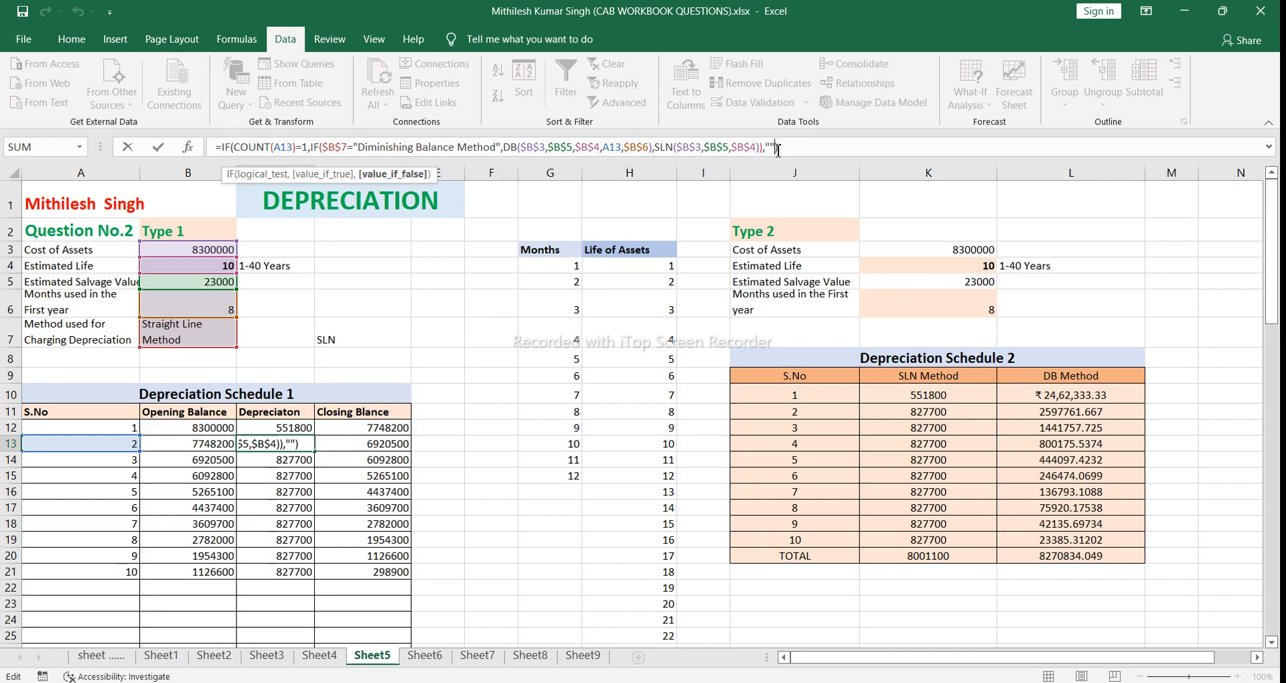
{"action": "key", "text": "Return"}
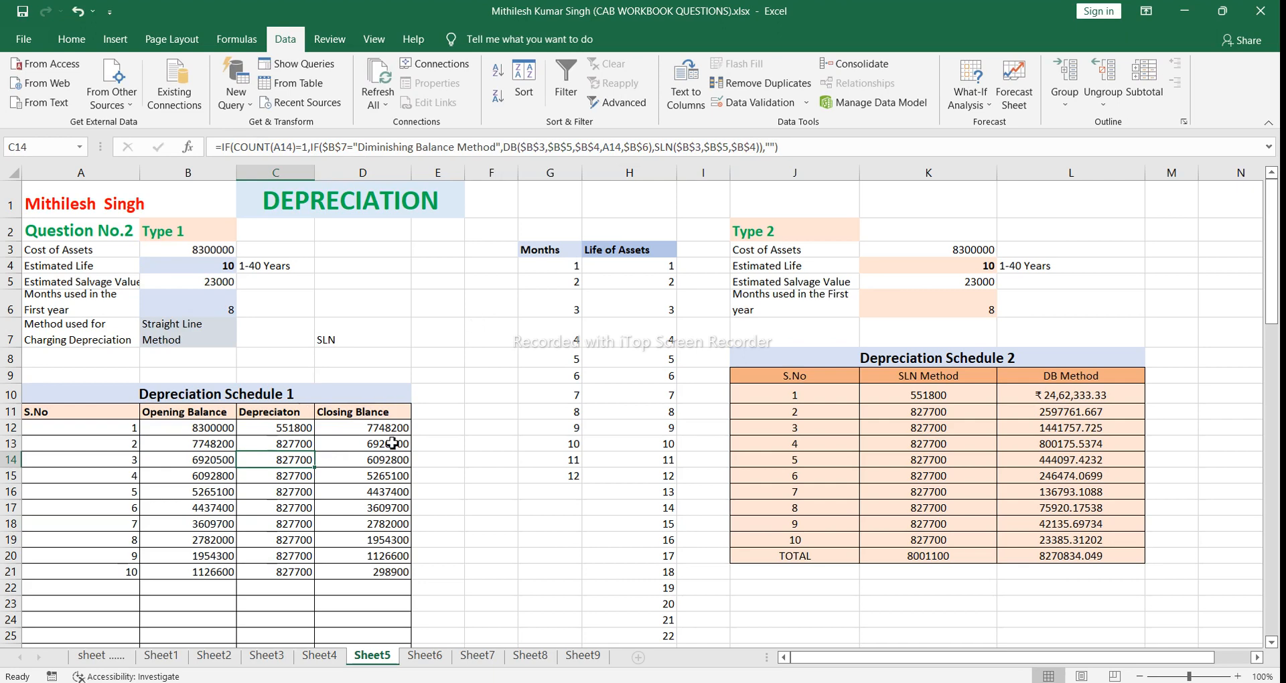
Step: Examine the second-year closing balance formula in D13, including its COUNT test and the B13-C13 subtraction
{"action": "left_click", "coordinate": [392, 444]}
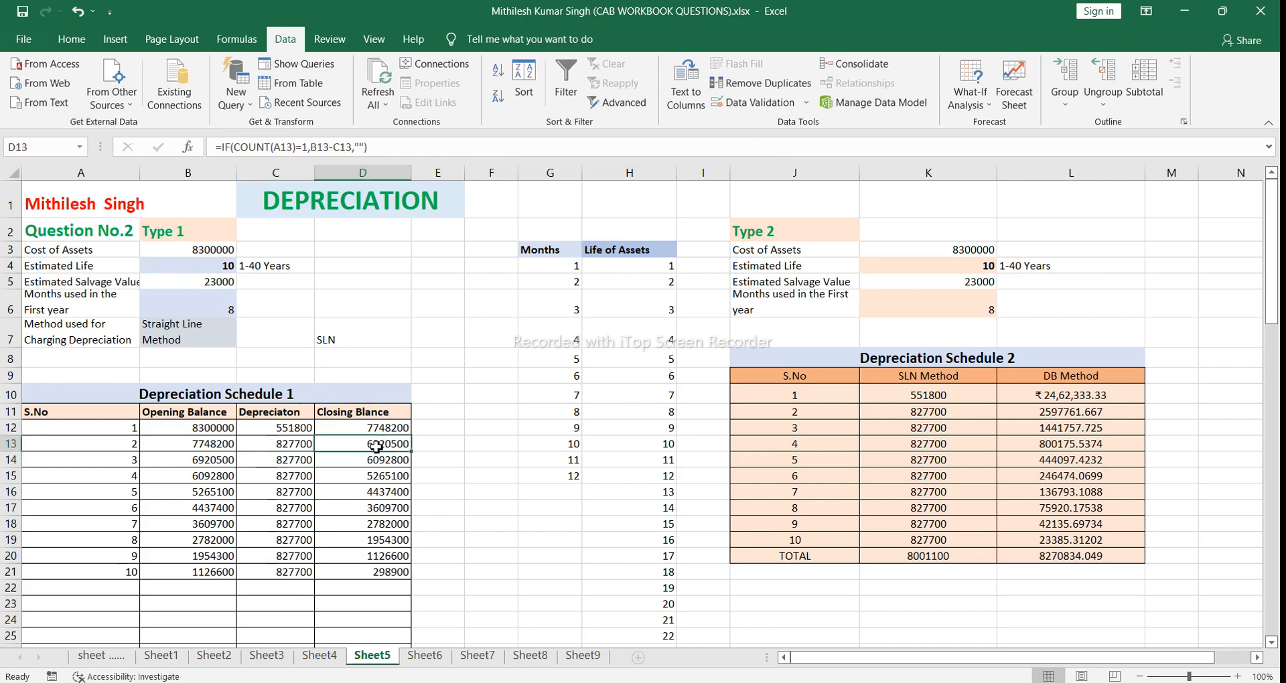
{"action": "double_click", "coordinate": [377, 447]}
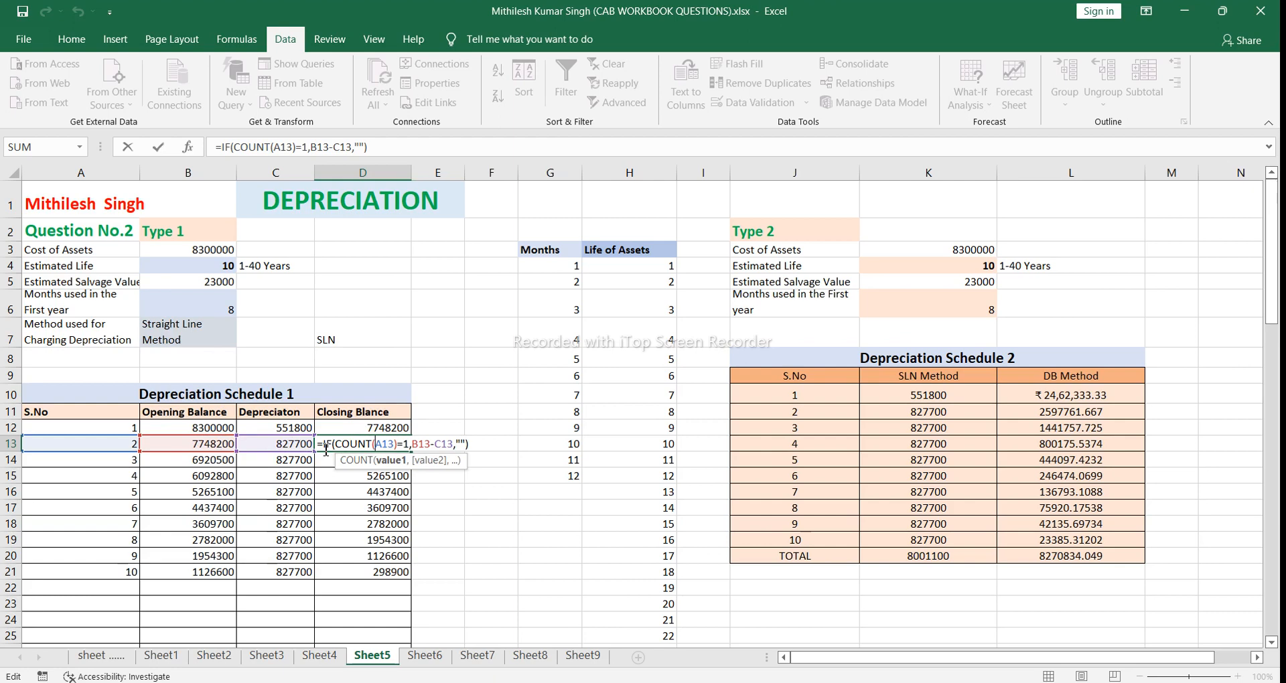
{"action": "left_click", "coordinate": [470, 445]}
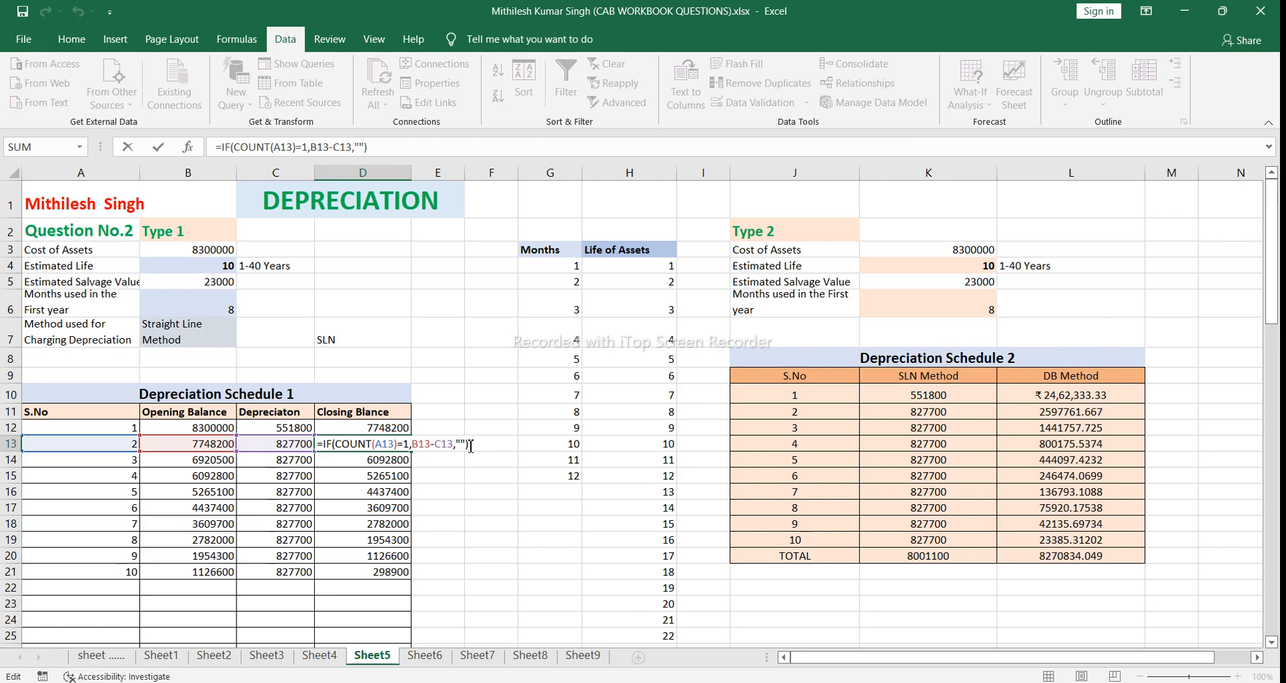
{"action": "key", "text": "Return"}
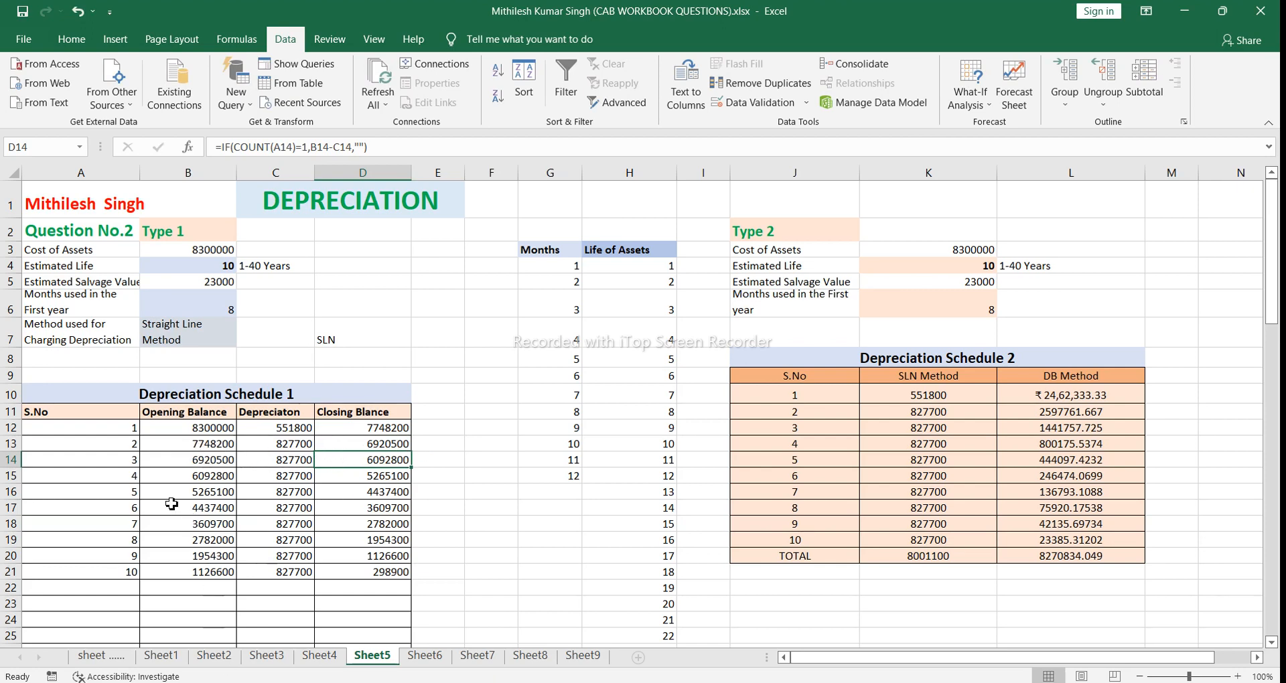
Step: Clear the Depreciation Schedule 1 rows for years 3 to 10 in A14:D21
{"action": "left_click", "coordinate": [114, 460]}
{"action": "left_click_drag", "start_coordinate": [114, 459], "coordinate": [406, 572]}
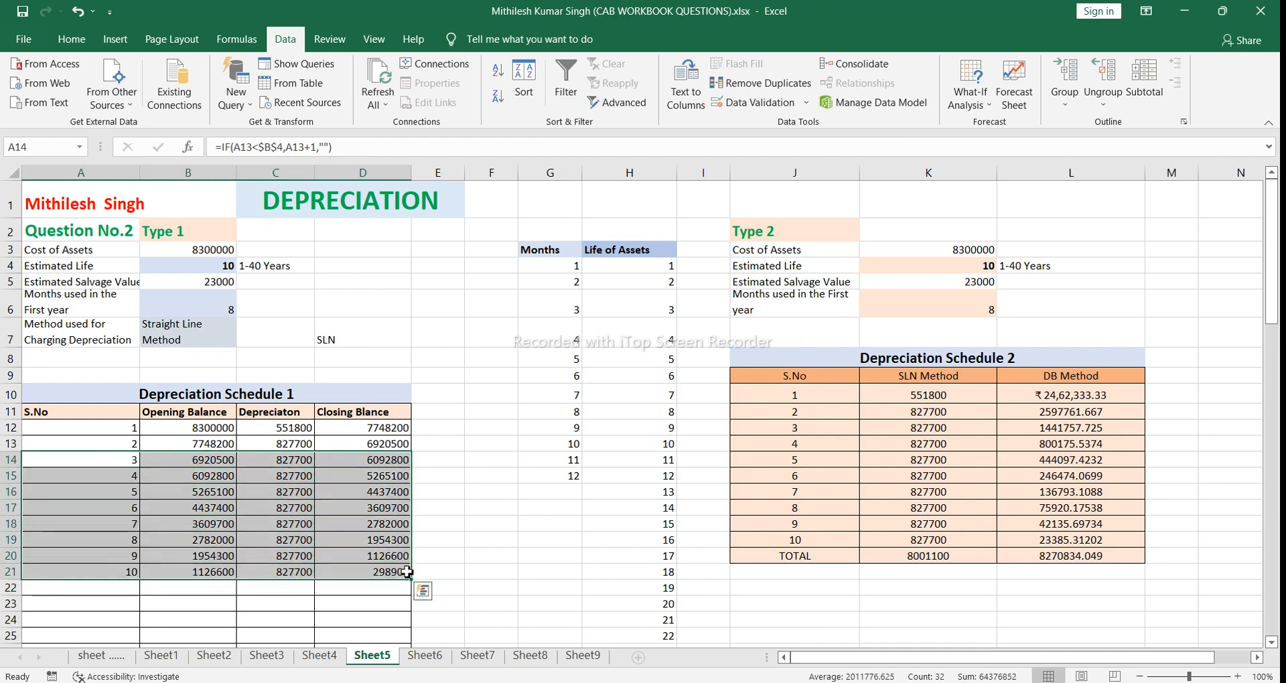
{"action": "key", "text": "Delete"}
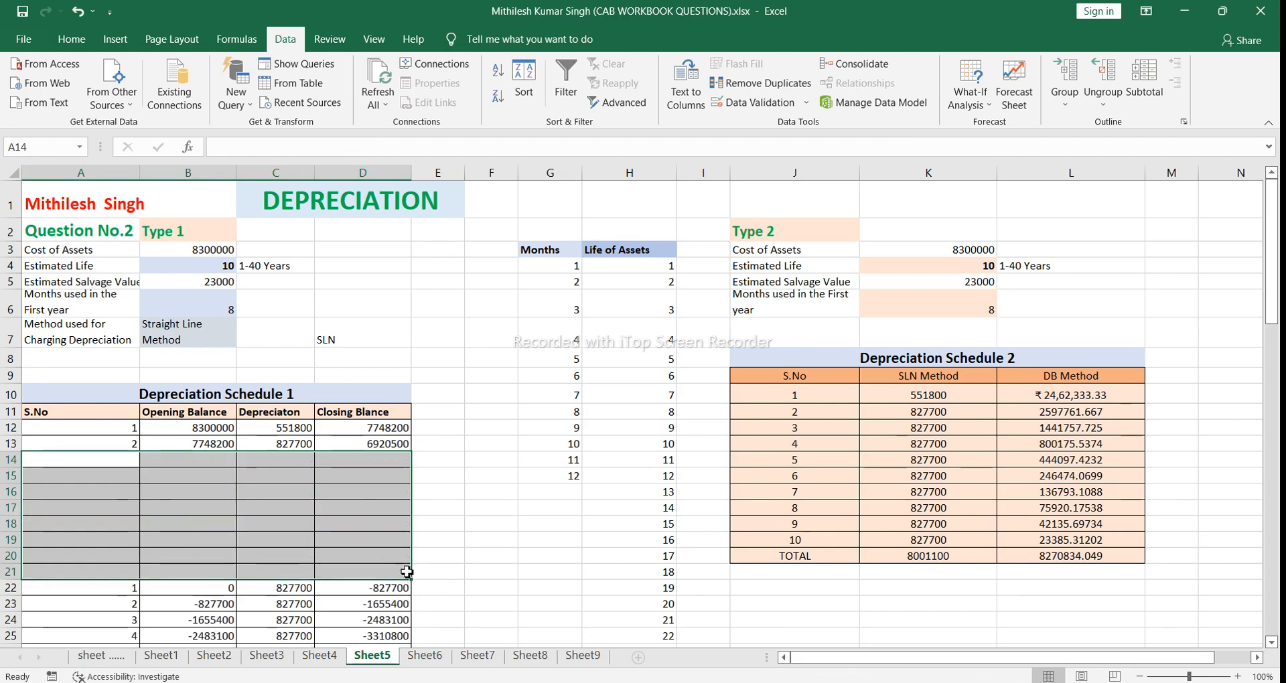
{"action": "left_click", "coordinate": [432, 558]}
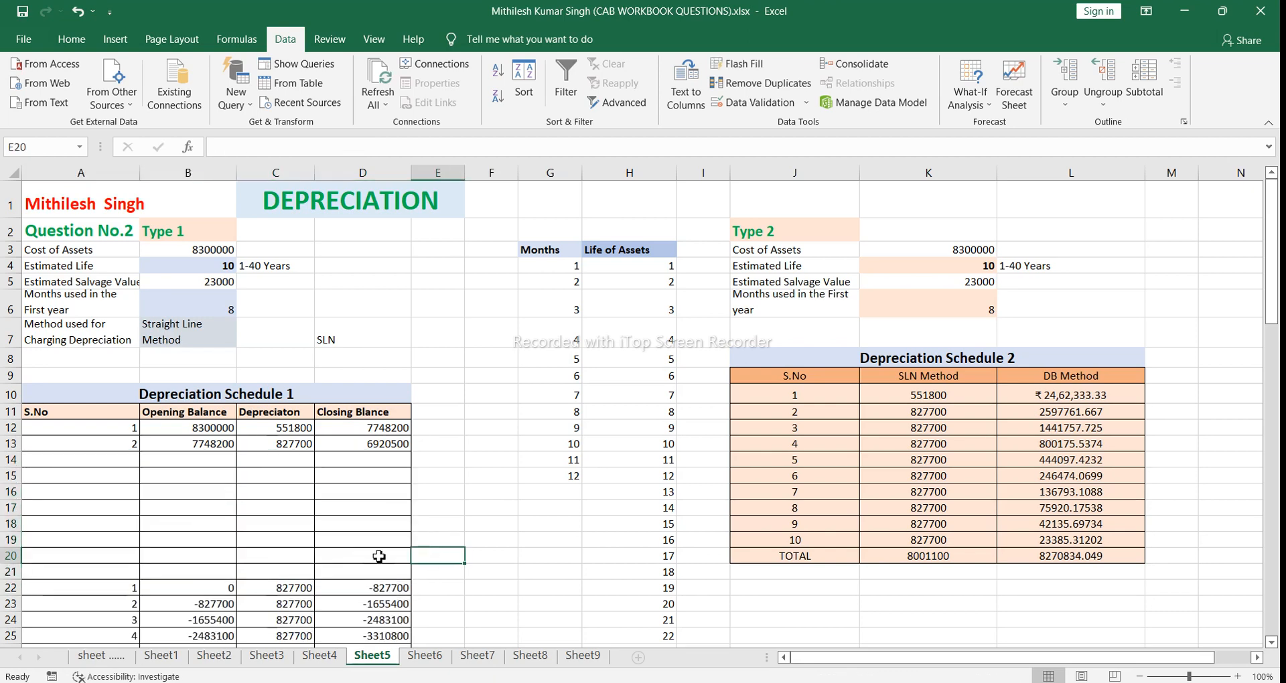
Step: Fill the second-year formulas in A13:D13 down Depreciation Schedule 1 through row 51
{"action": "left_click", "coordinate": [118, 446]}
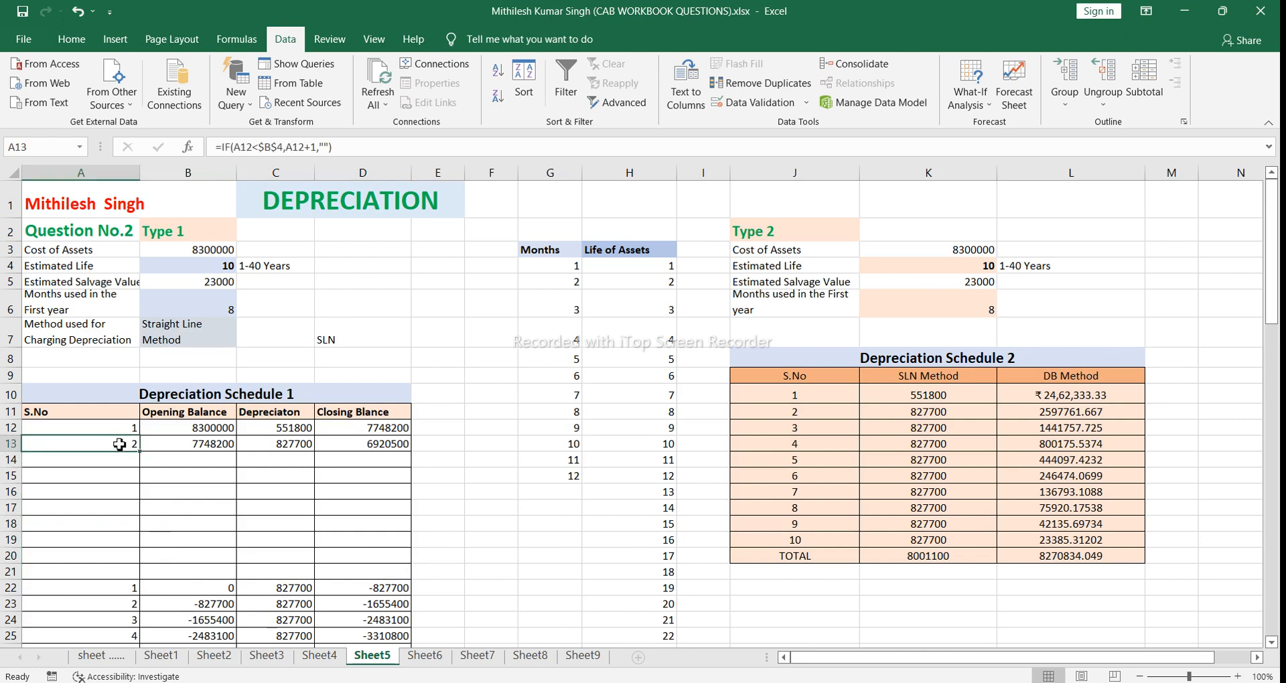
{"action": "left_click_drag", "start_coordinate": [119, 445], "coordinate": [162, 440]}
{"action": "left_click_drag", "start_coordinate": [342, 443], "coordinate": [415, 576]}
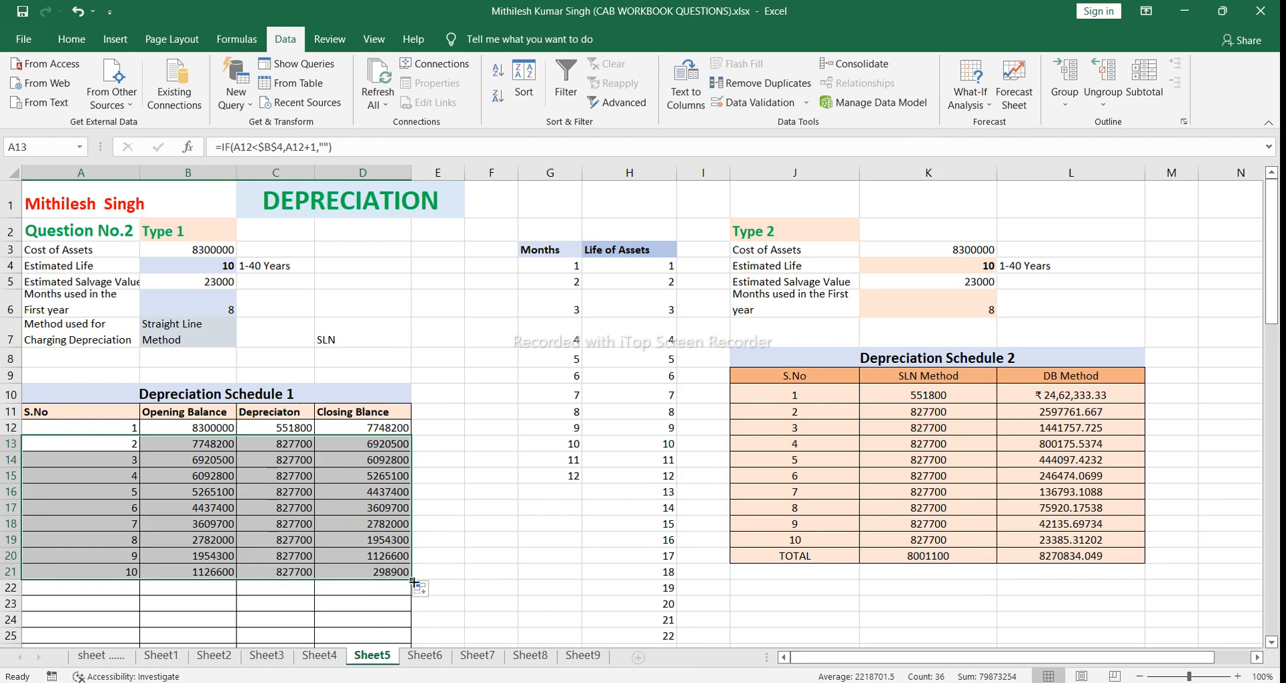
{"action": "left_click_drag", "start_coordinate": [414, 581], "coordinate": [416, 627]}
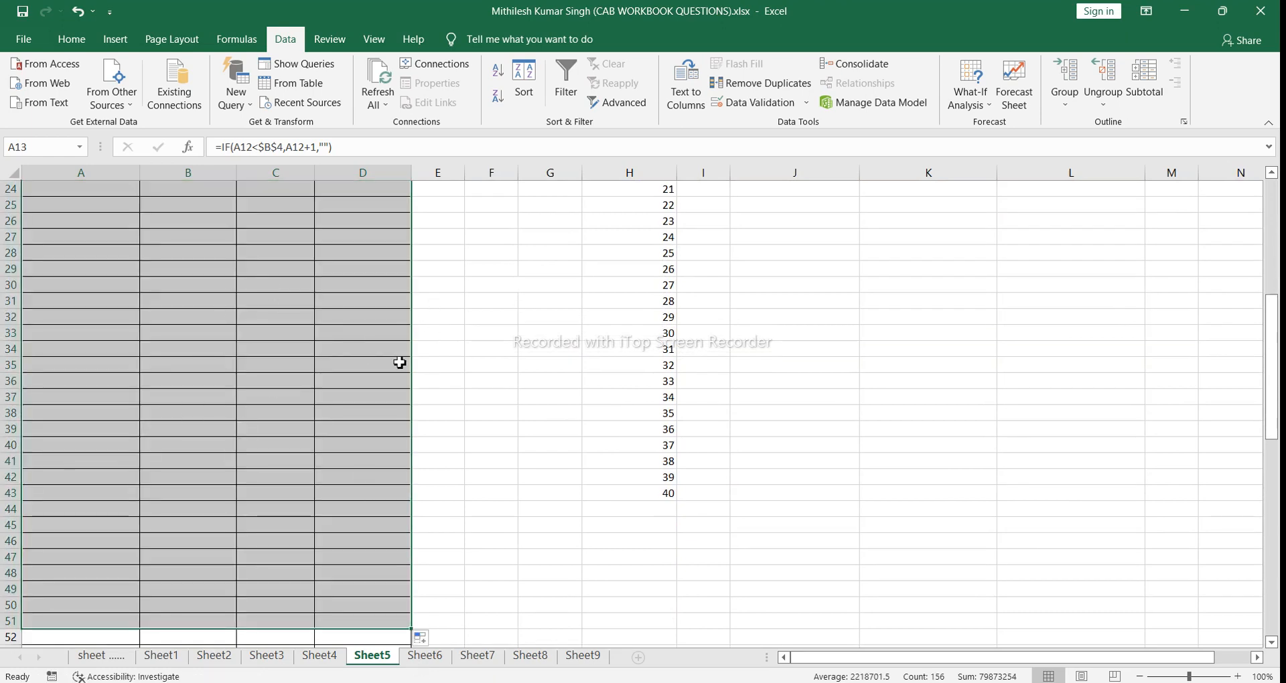
{"action": "scroll", "coordinate": [1276, 199], "scroll_direction": "up", "scroll_amount": 8}
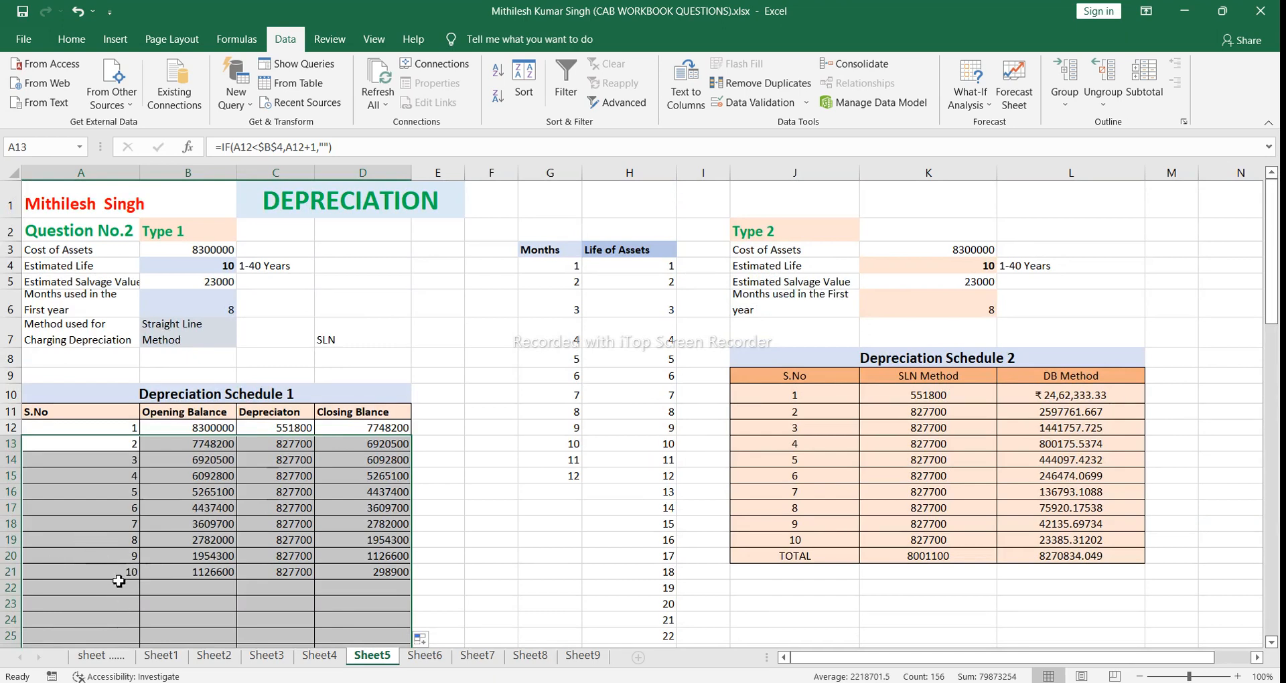
Step: Test Depreciation Schedule 1 with an Estimated Life of 15 years in B4, and restore it to 10 years
{"action": "left_click", "coordinate": [228, 268]}
{"action": "left_click", "coordinate": [244, 266]}
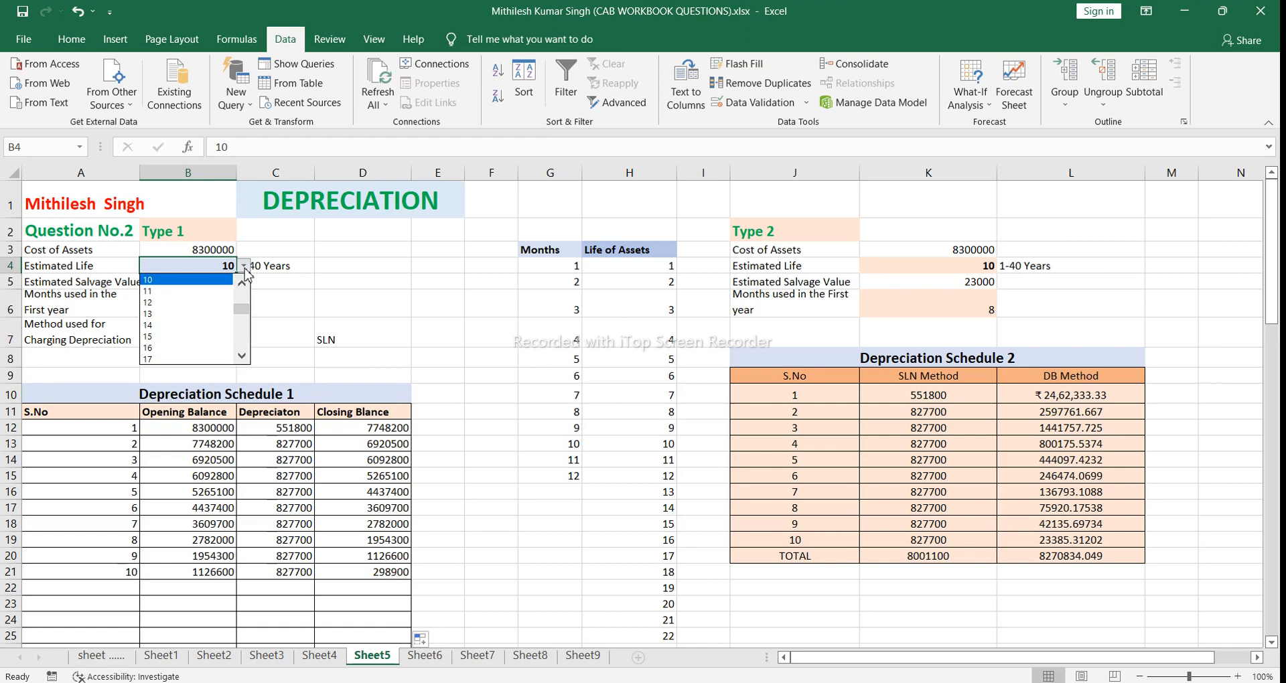
{"action": "left_click", "coordinate": [223, 338]}
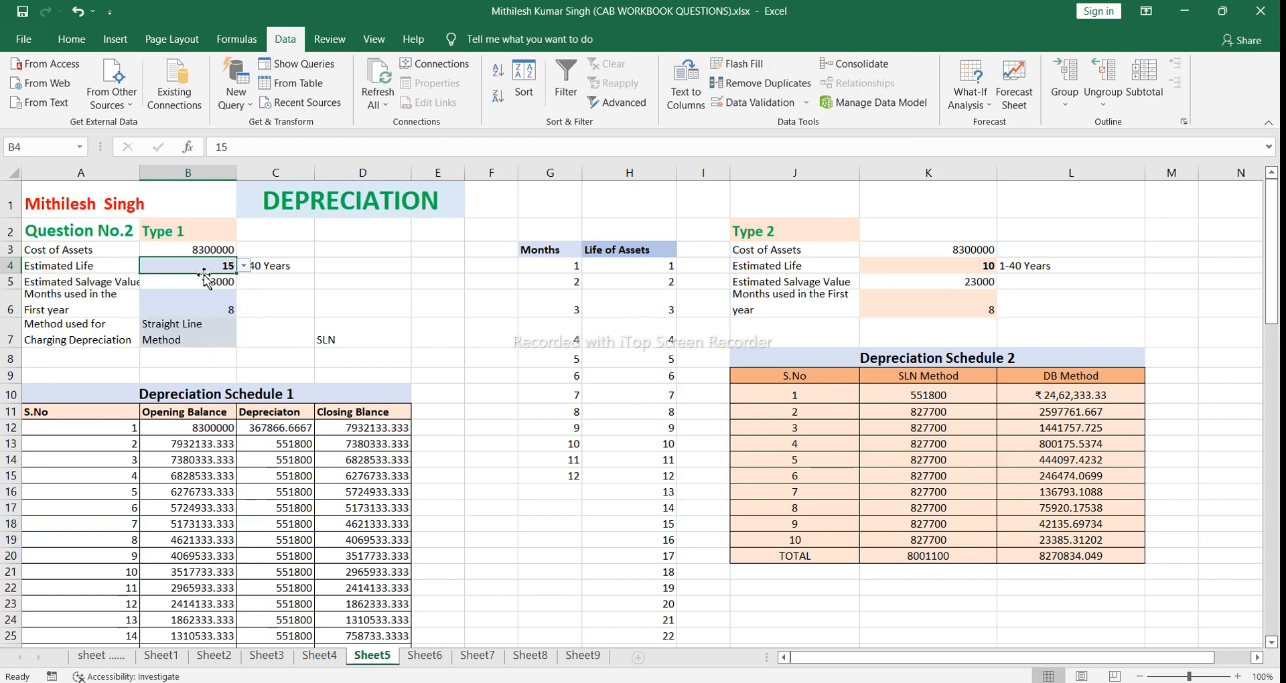
{"action": "left_click", "coordinate": [244, 266]}
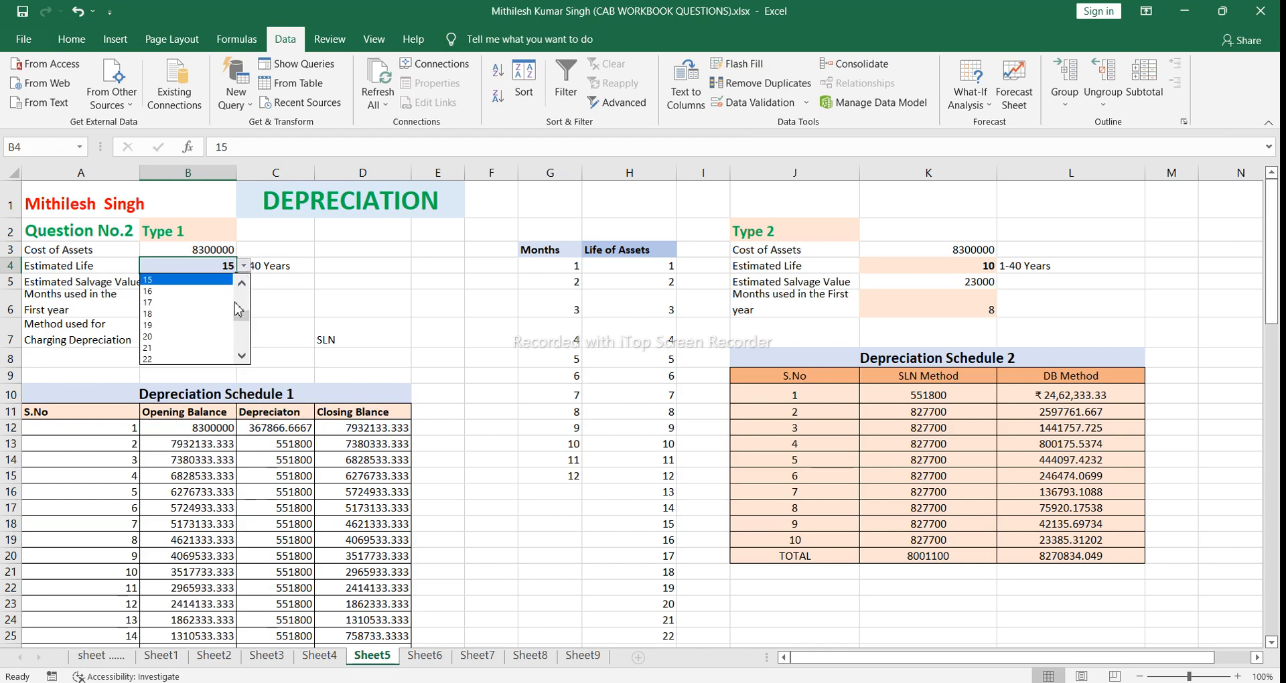
{"action": "left_click", "coordinate": [242, 296]}
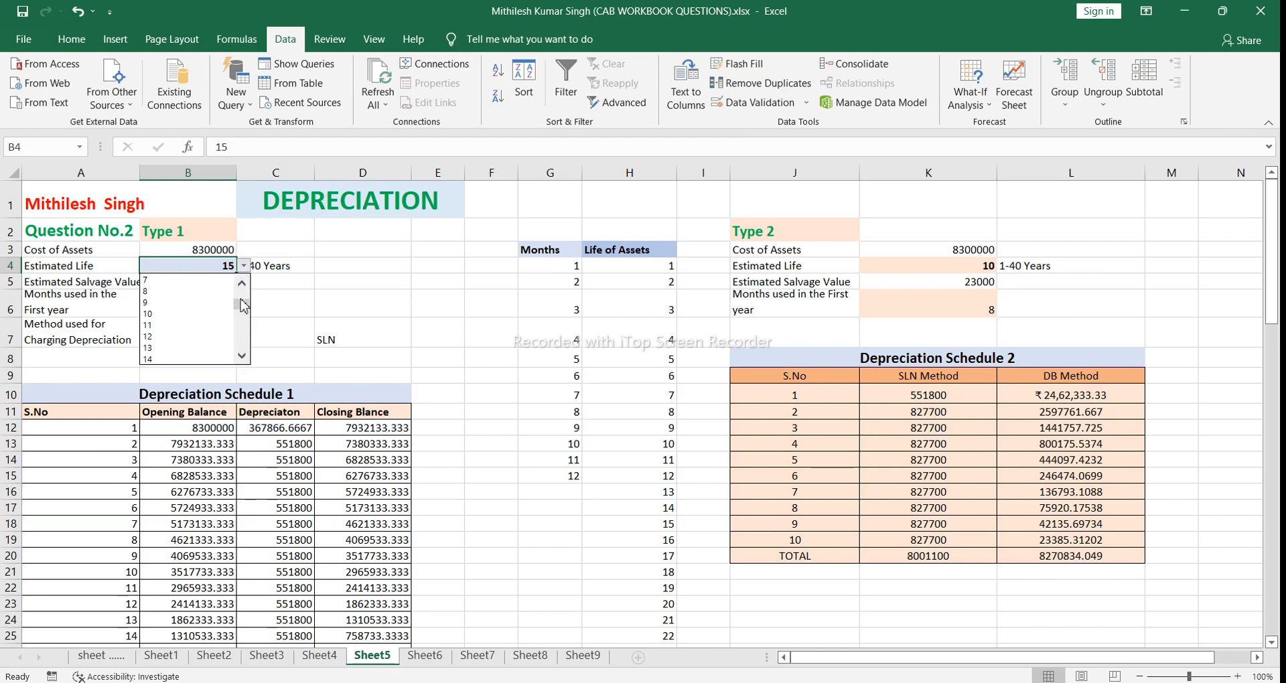
{"action": "left_click", "coordinate": [205, 315]}
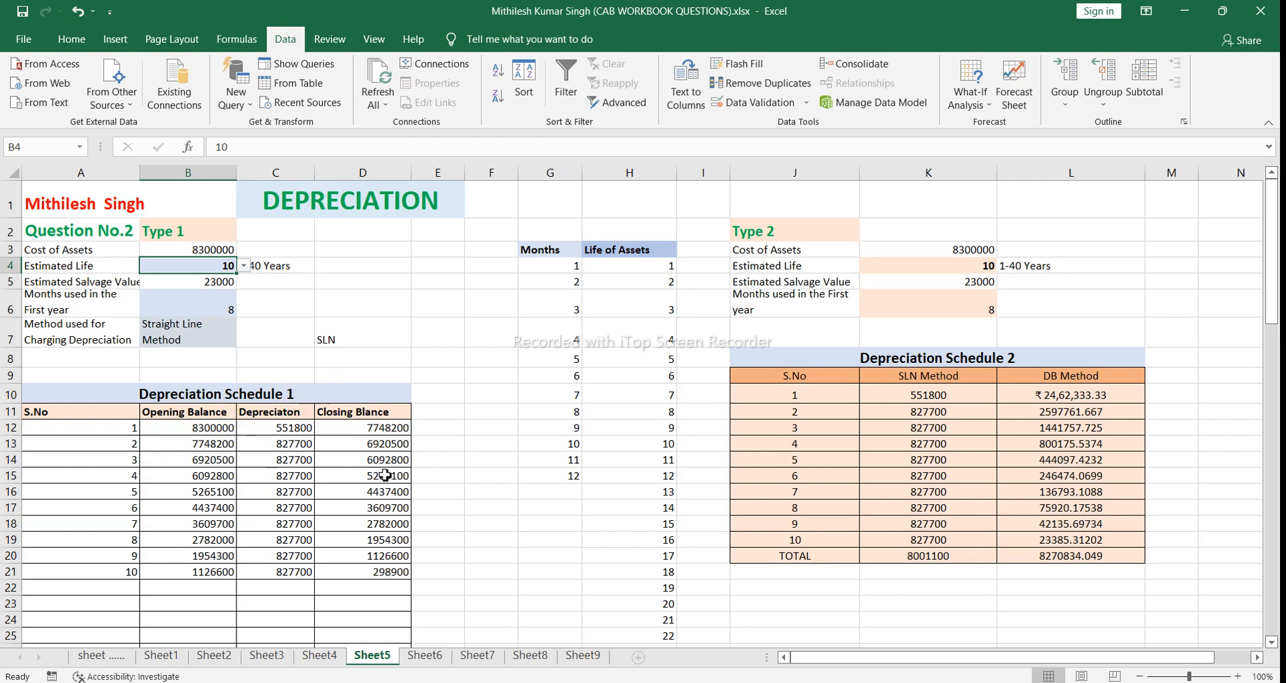
{"action": "left_click", "coordinate": [212, 250]}
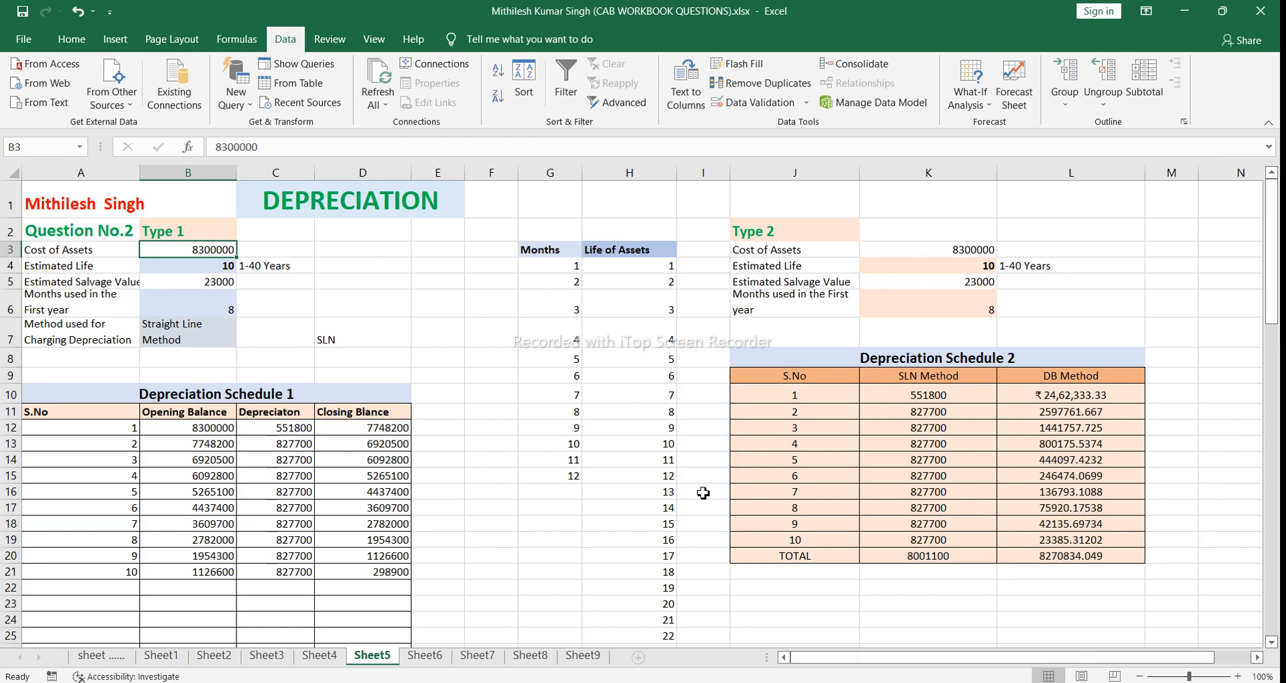
{"action": "left_click_drag", "start_coordinate": [703, 493], "coordinate": [486, 412]}
{"action": "left_click", "coordinate": [466, 380]}
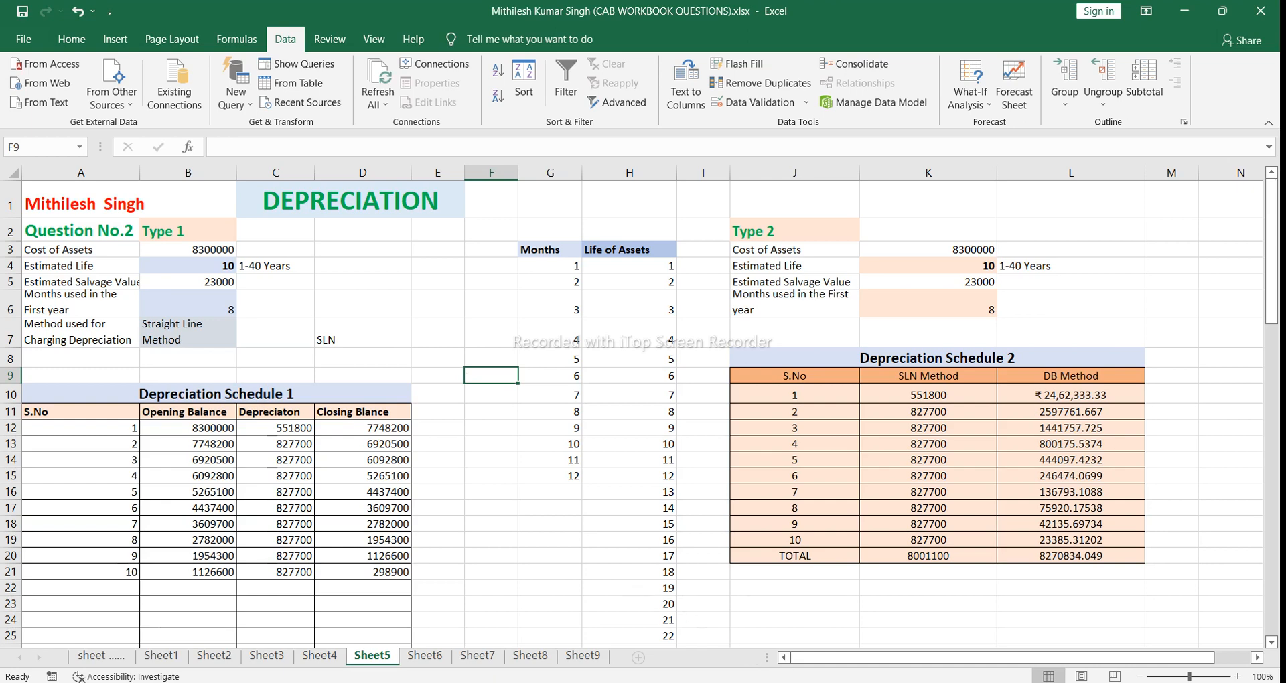
Step: Switch to the Ch-7.pmd PDF in Chrome and examine Illustration 1's purchase date, useful life, salvage value and journal entry requirement
{"action": "mouse_move", "coordinate": [511, 682]}
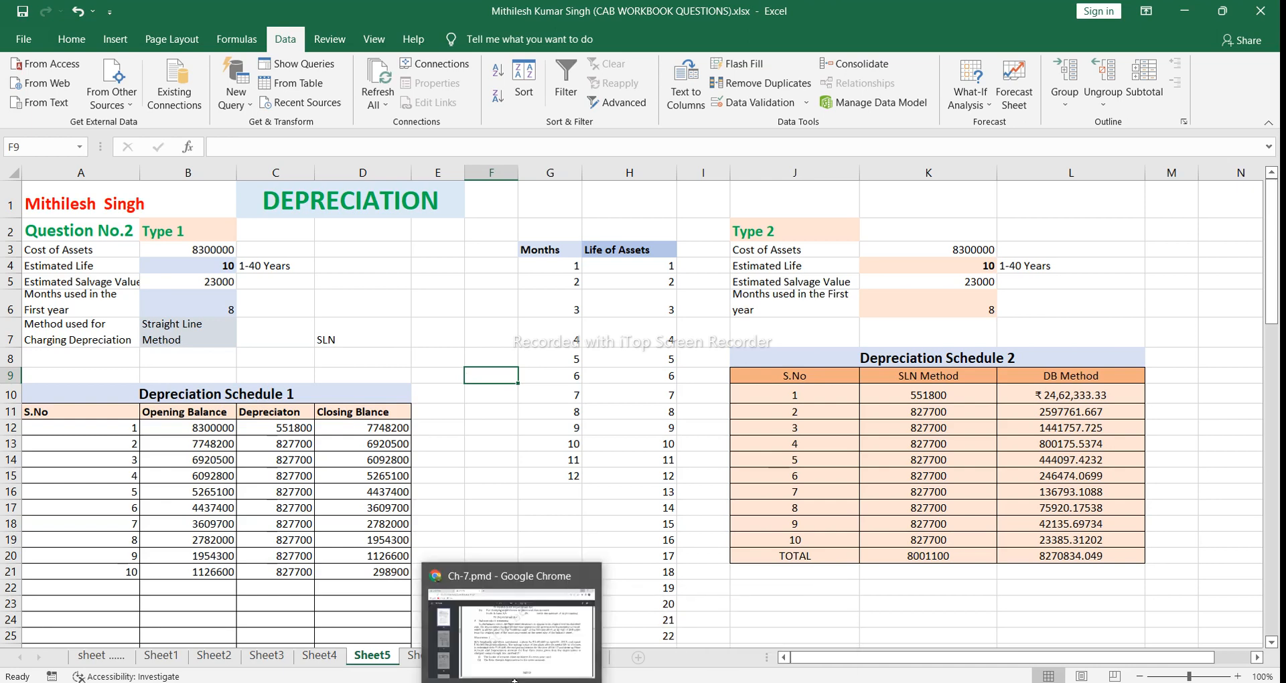
{"action": "left_click", "coordinate": [514, 662]}
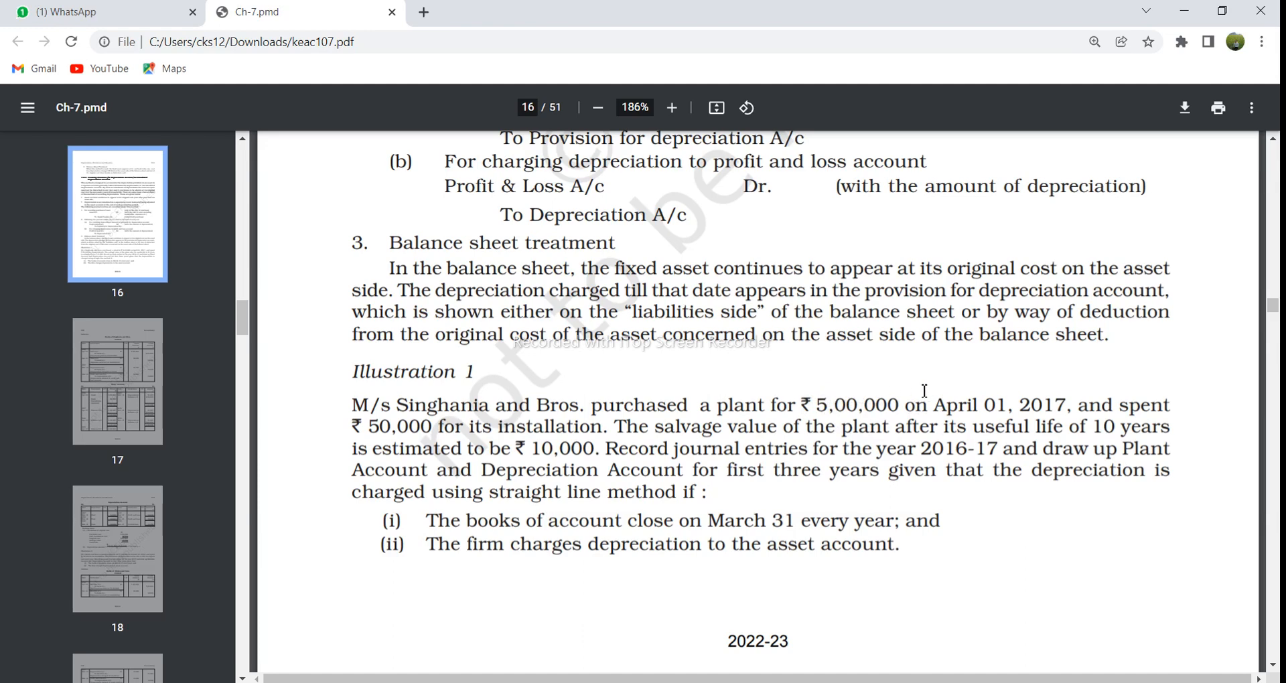
{"action": "left_click_drag", "start_coordinate": [932, 407], "coordinate": [1073, 402]}
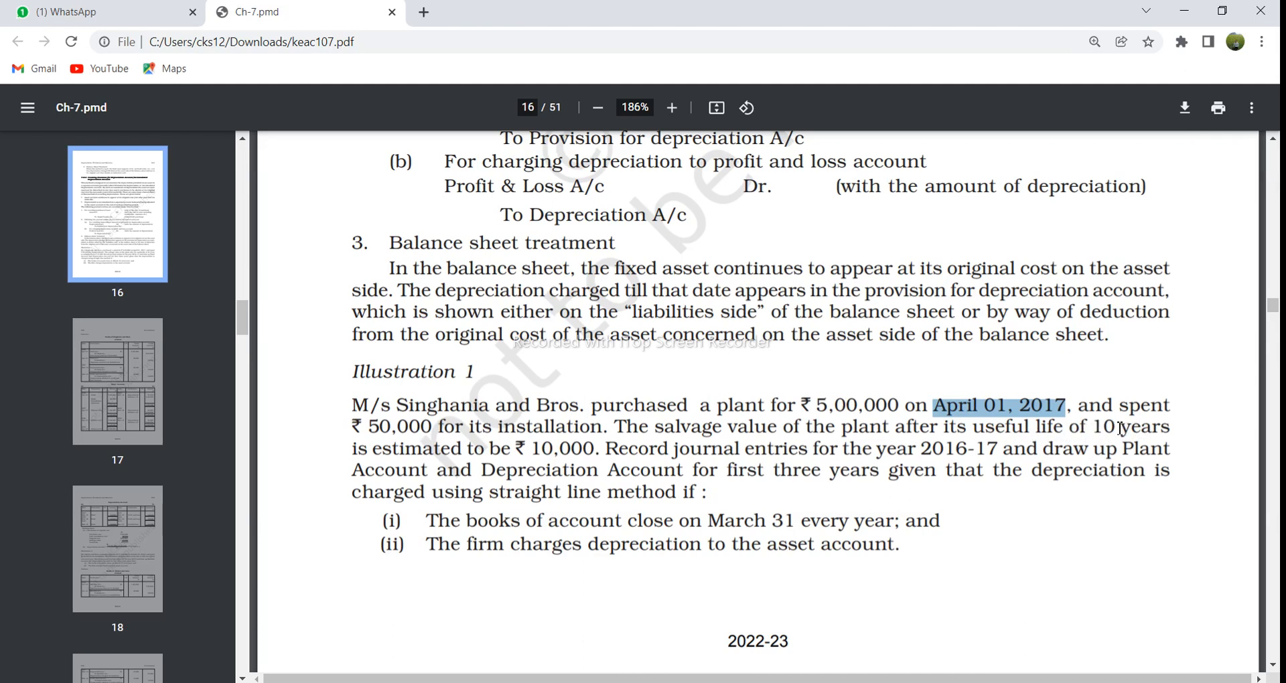
{"action": "left_click_drag", "start_coordinate": [1037, 429], "coordinate": [1176, 422]}
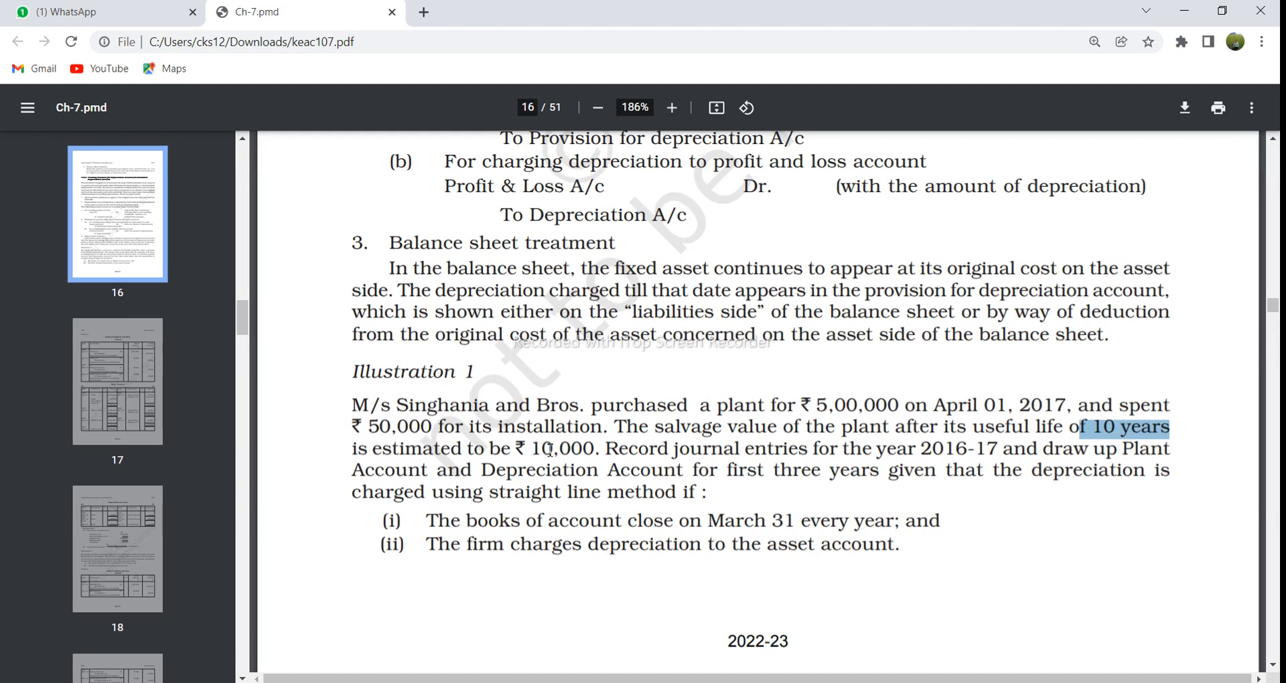
{"action": "left_click_drag", "start_coordinate": [640, 428], "coordinate": [797, 426]}
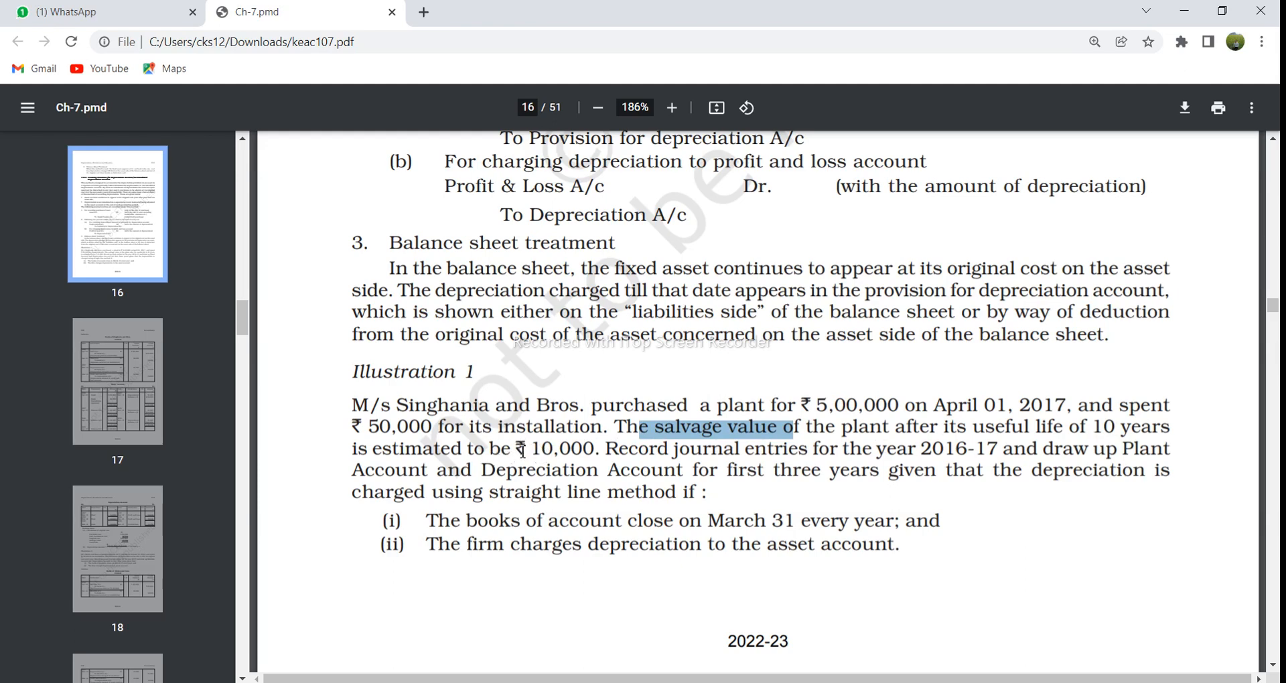
{"action": "left_click_drag", "start_coordinate": [534, 449], "coordinate": [598, 450]}
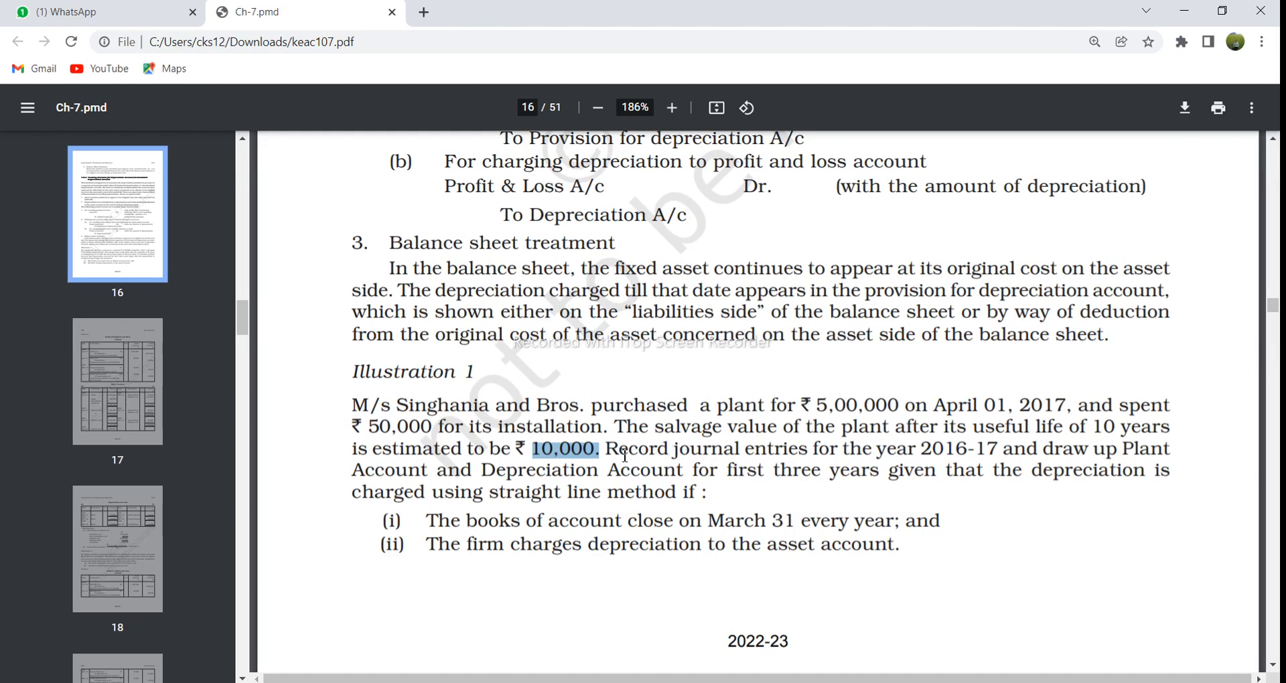
{"action": "left_click_drag", "start_coordinate": [606, 449], "coordinate": [816, 453]}
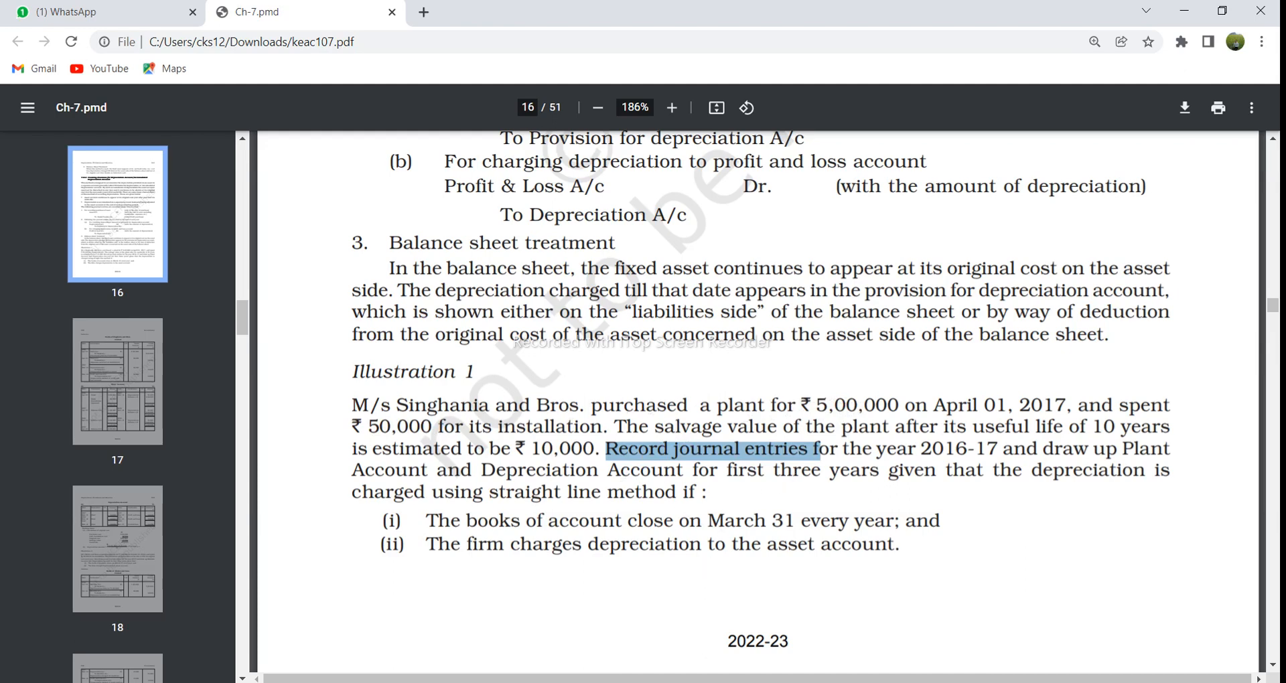
Step: Switch back to the depreciation workbook in Excel and enter the plant cost 500000 in C3 and the installation cost 50000 in D3
{"action": "mouse_move", "coordinate": [594, 682]}
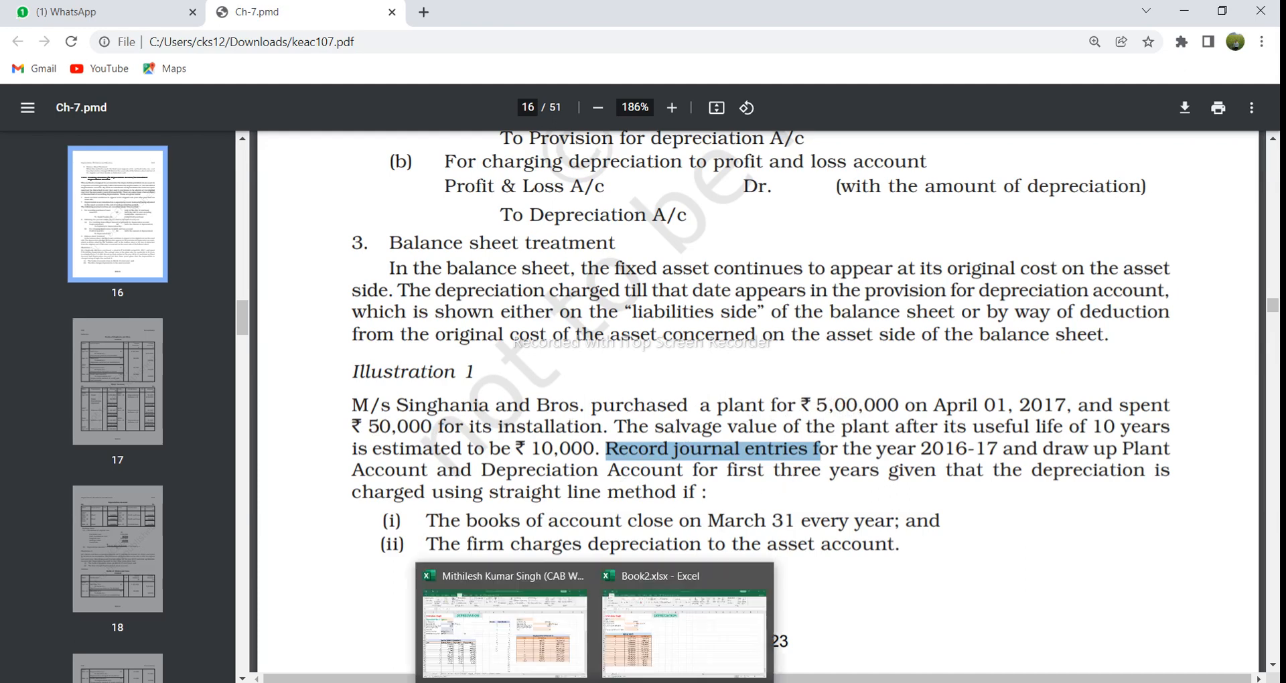
{"action": "left_click", "coordinate": [570, 674]}
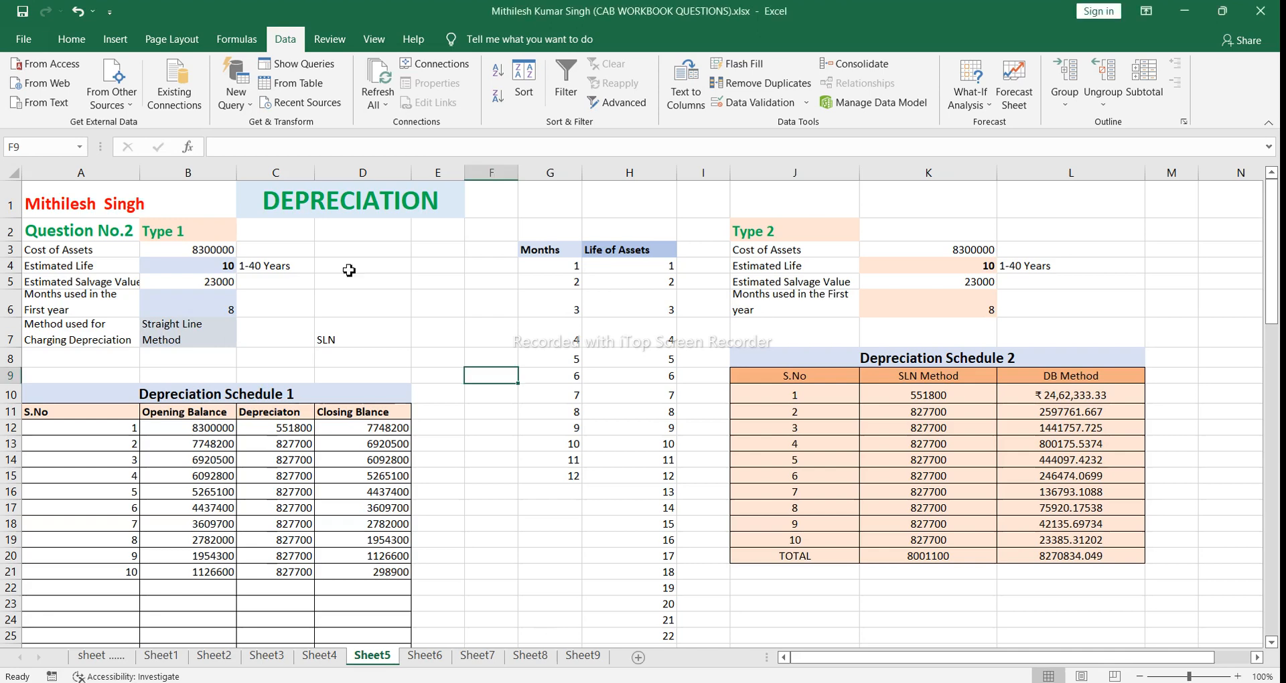
{"action": "left_click", "coordinate": [224, 250]}
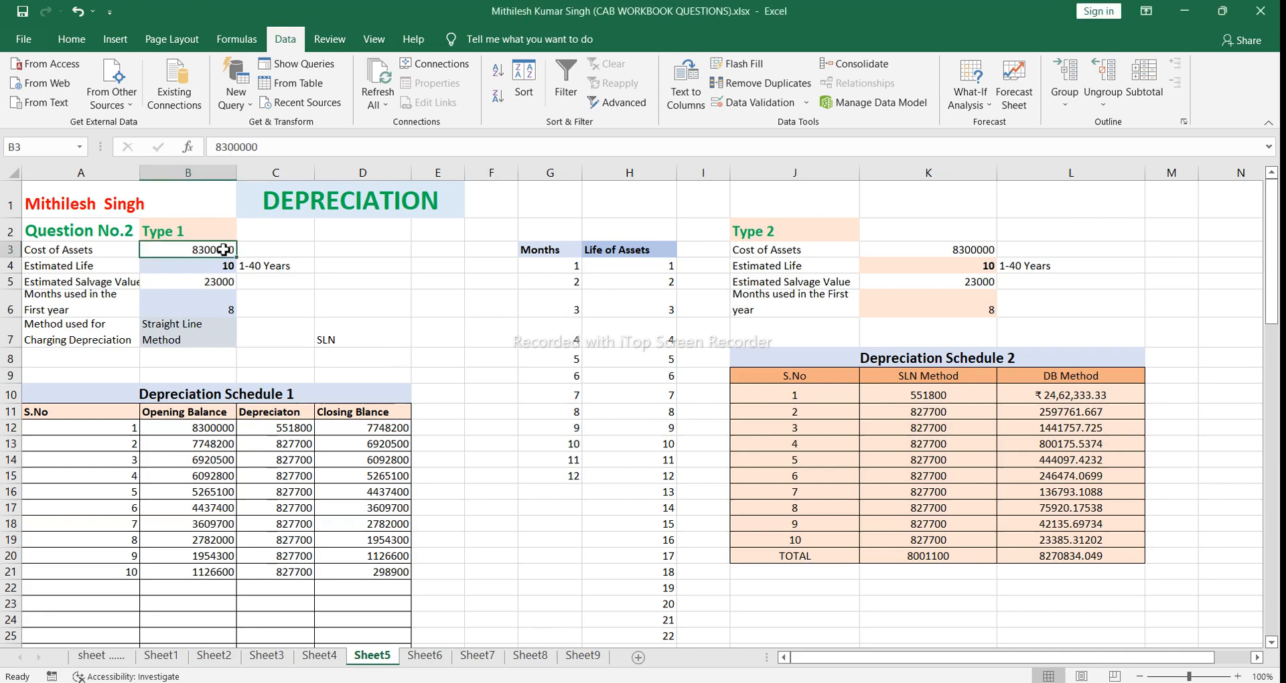
{"action": "left_click", "coordinate": [275, 250]}
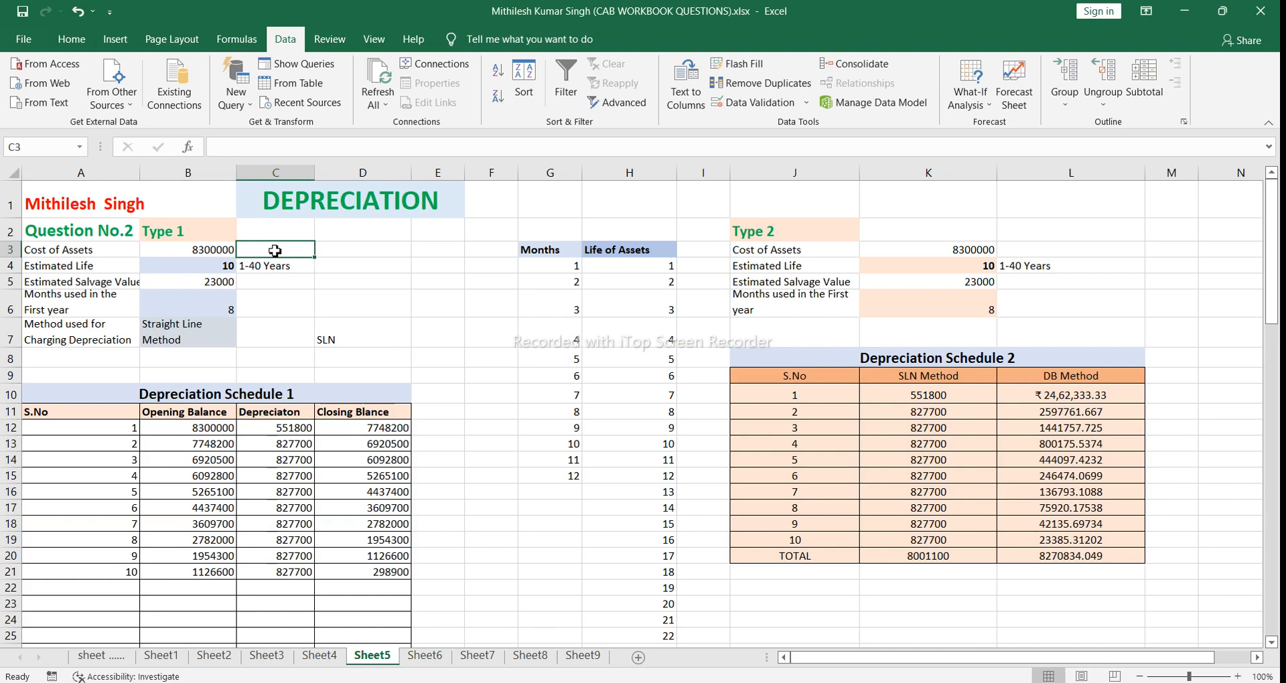
{"action": "type", "text": "500000"}
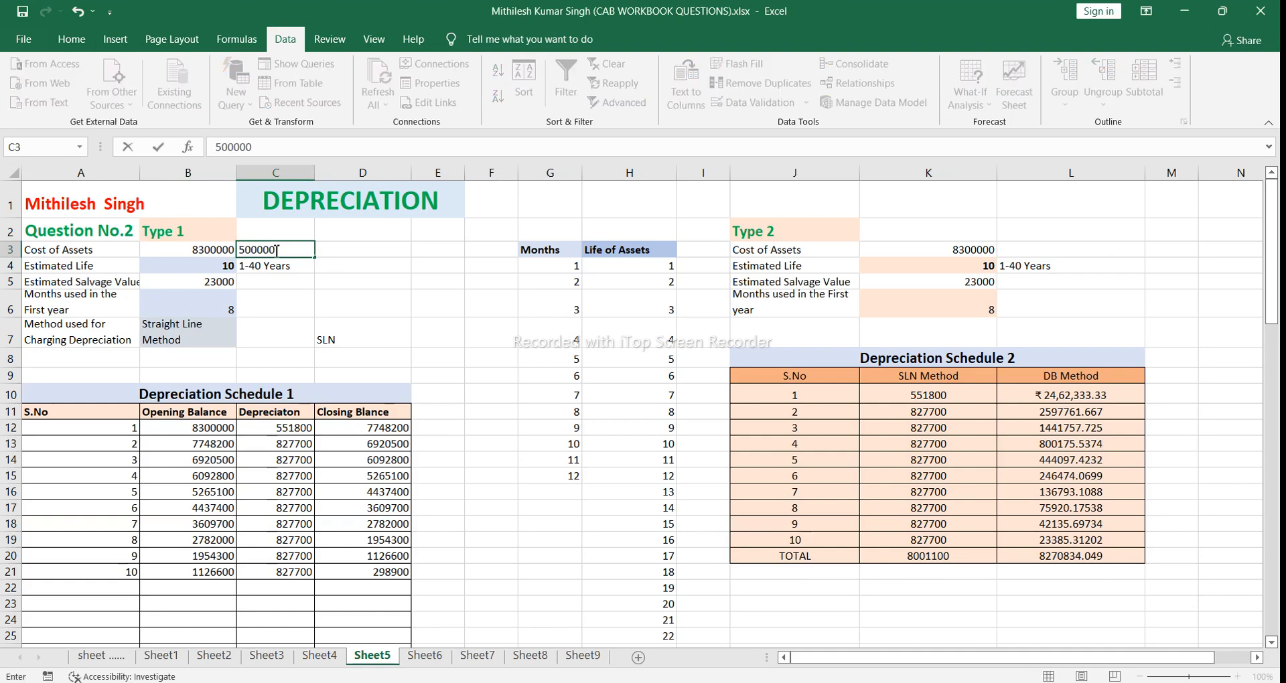
{"action": "left_click", "coordinate": [339, 253]}
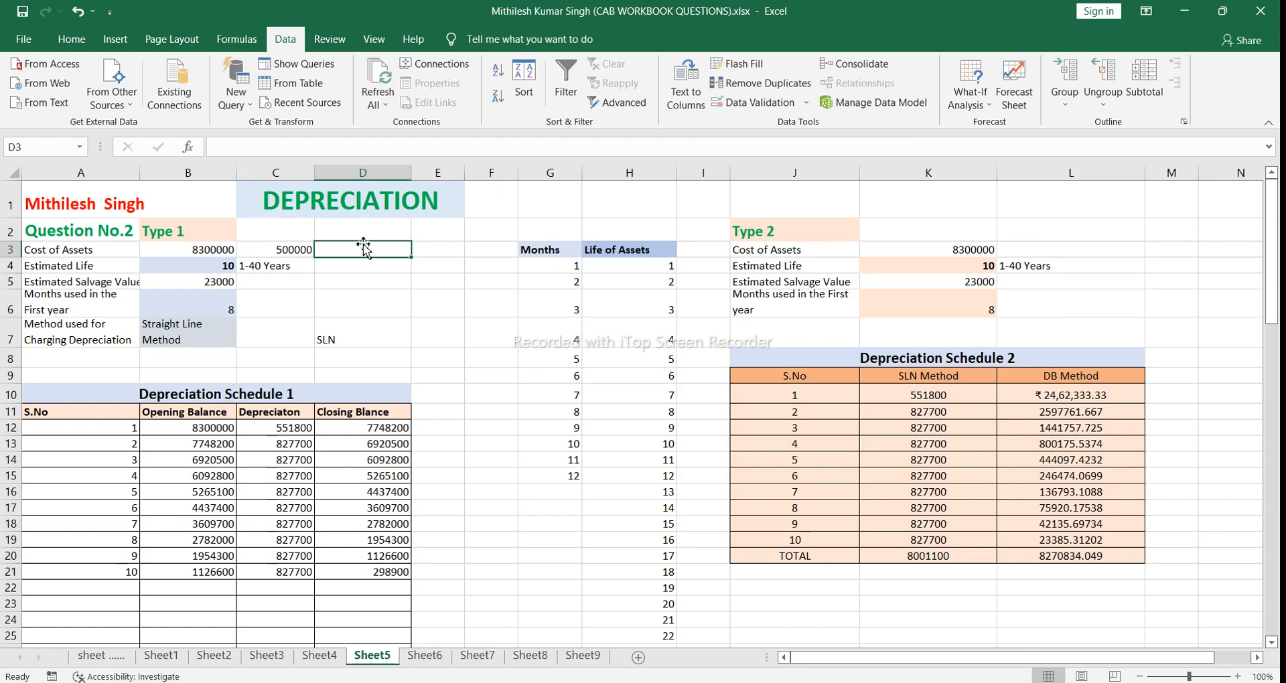
{"action": "type", "text": "50000"}
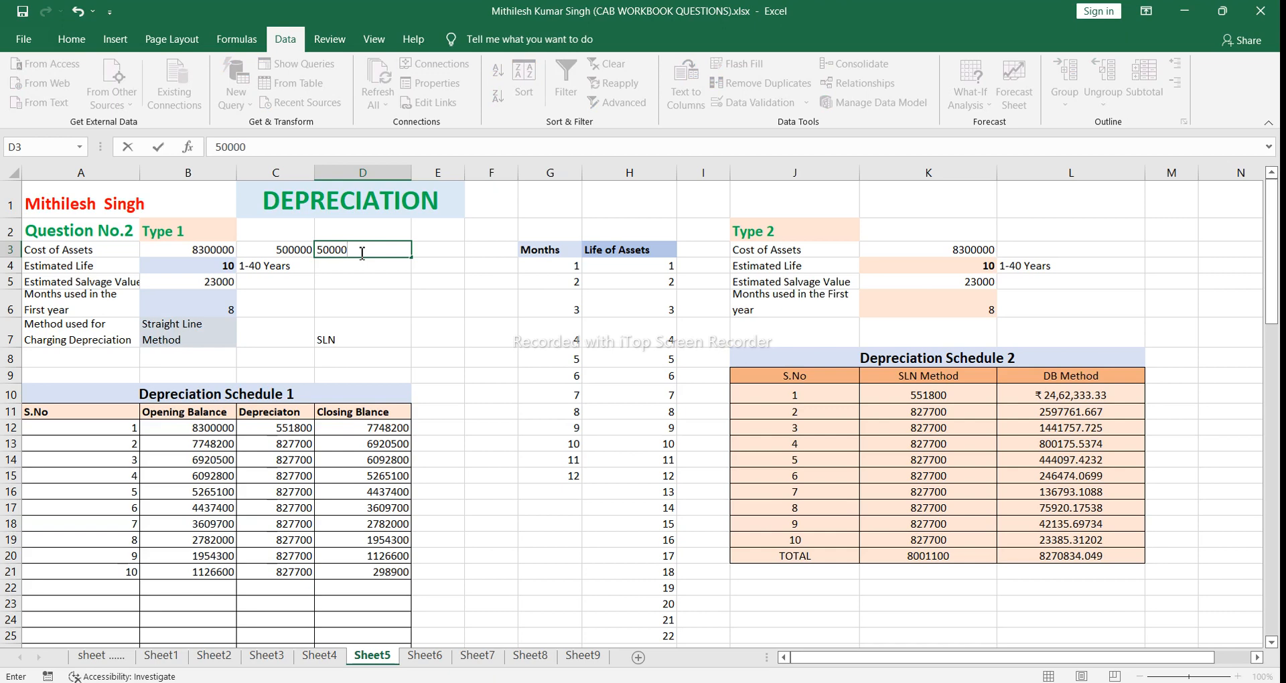
Step: Add the plant and installation costs in E3 with the formula =C3+D3
{"action": "left_click", "coordinate": [429, 253]}
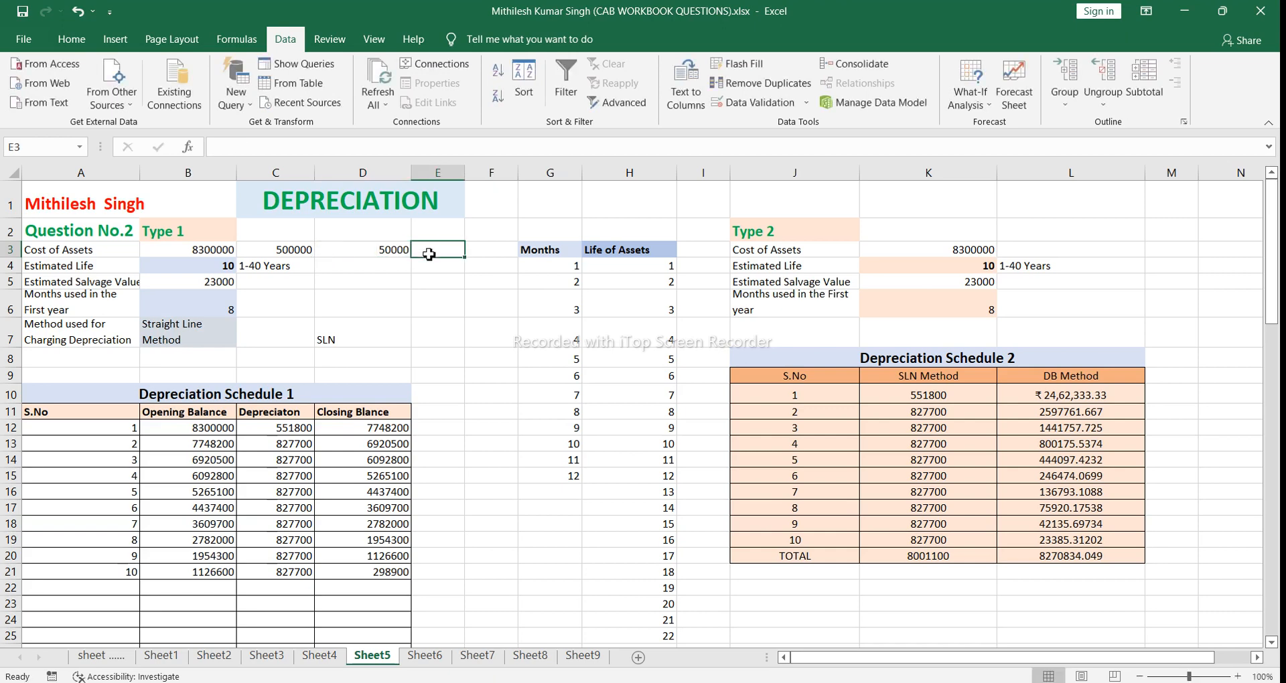
{"action": "type", "text": "="}
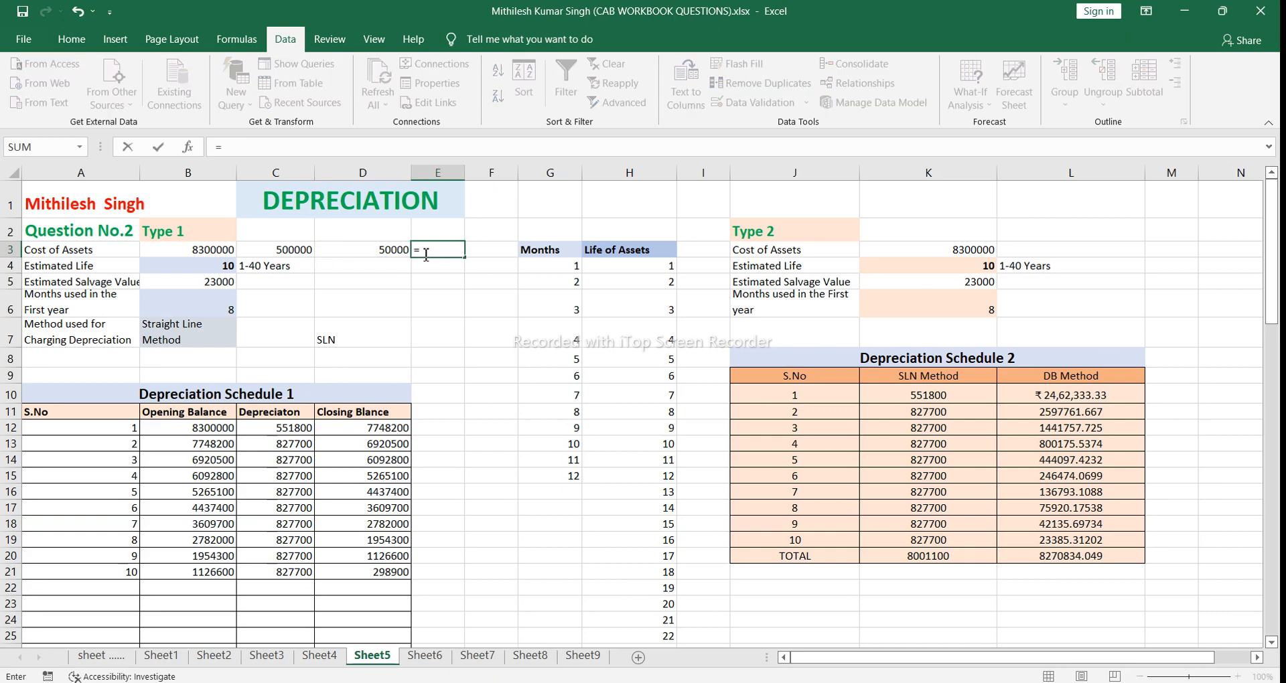
{"action": "left_click", "coordinate": [294, 250]}
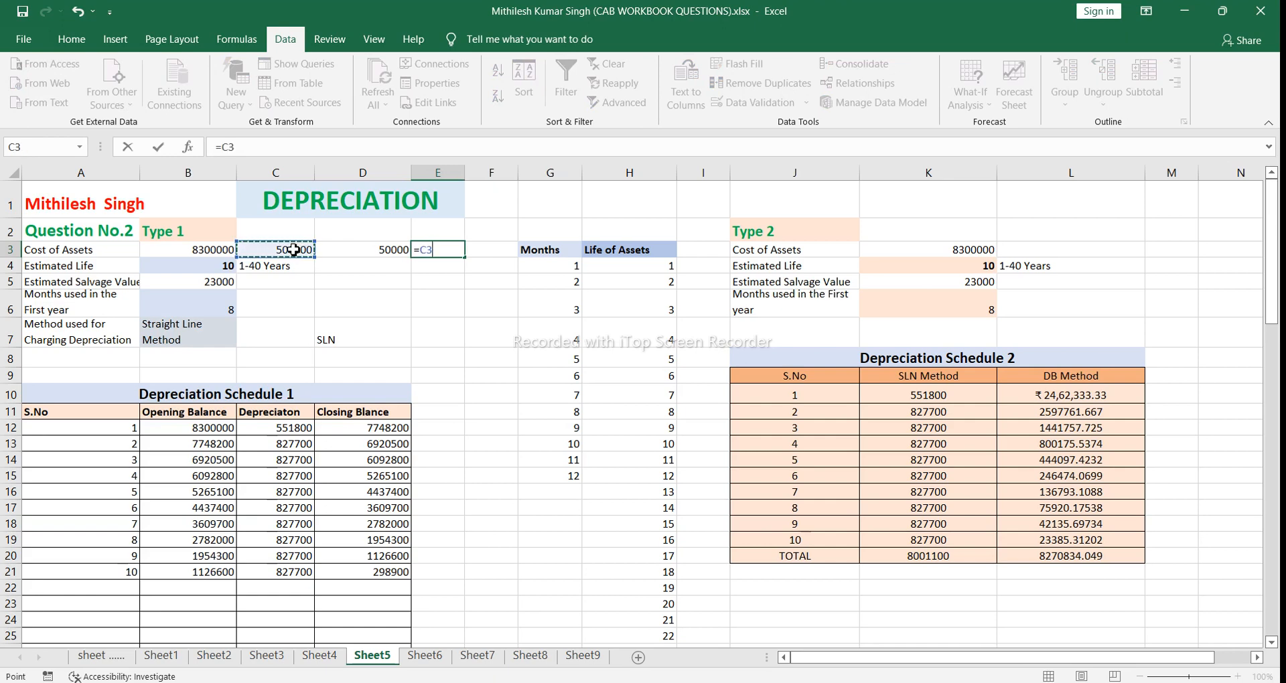
{"action": "type", "text": "+"}
{"action": "left_click", "coordinate": [362, 254]}
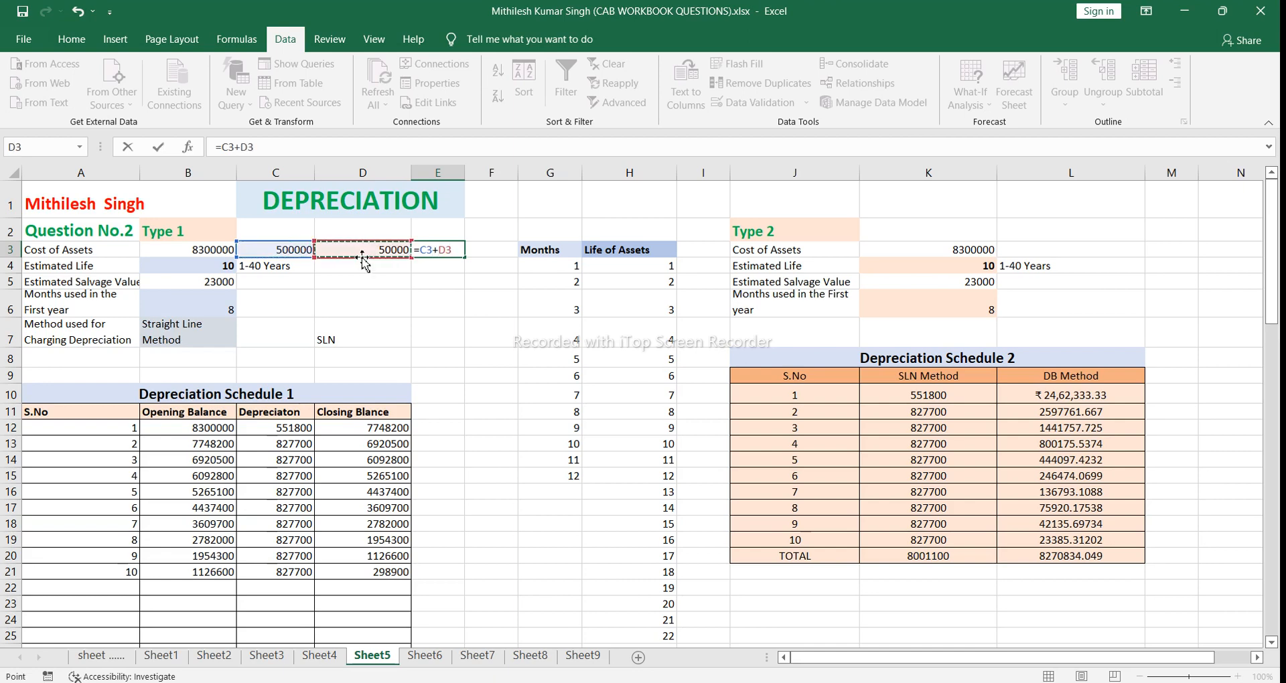
{"action": "key", "text": "Return"}
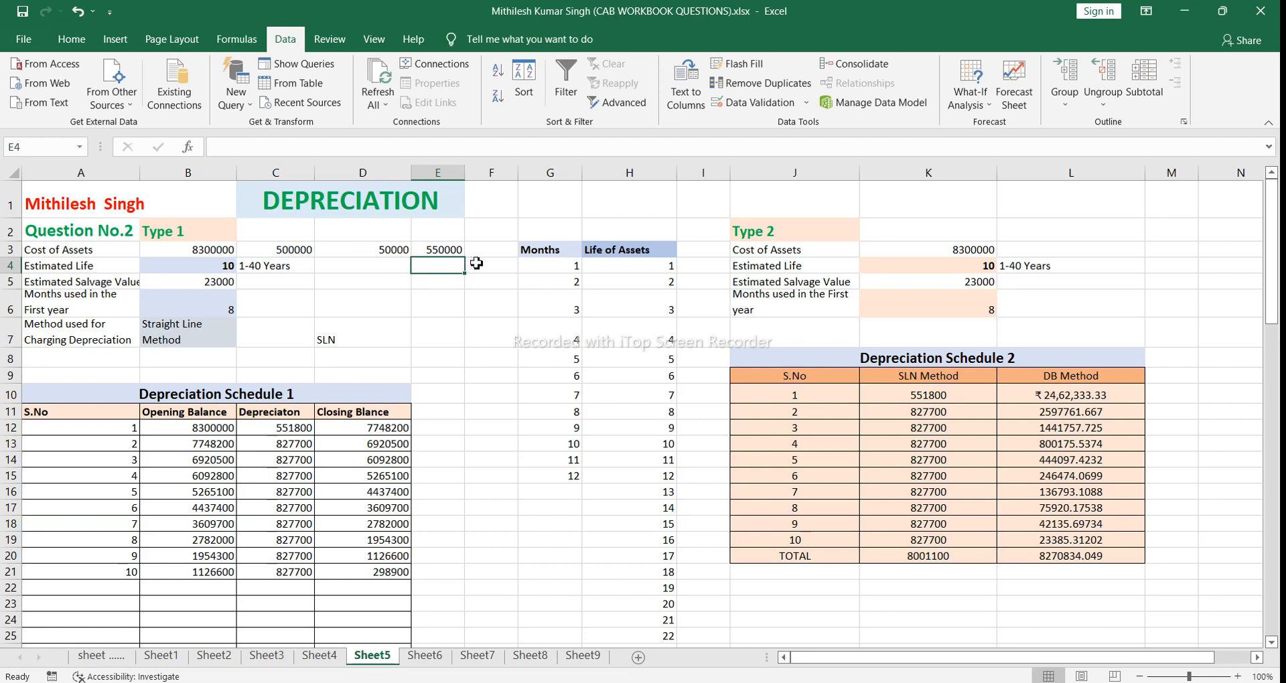
Step: Replace the addition formula in E3 with =SUM(C3:D3)
{"action": "left_click", "coordinate": [444, 248]}
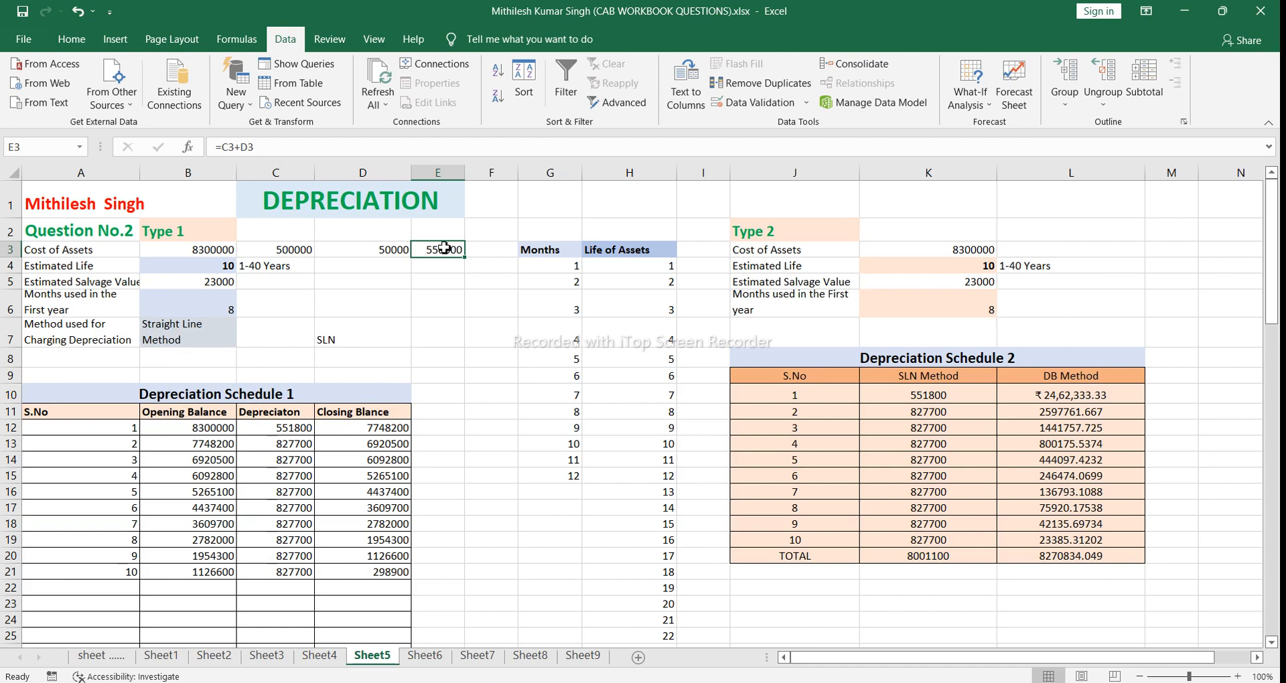
{"action": "key", "text": "Delete"}
{"action": "type", "text": "+"}
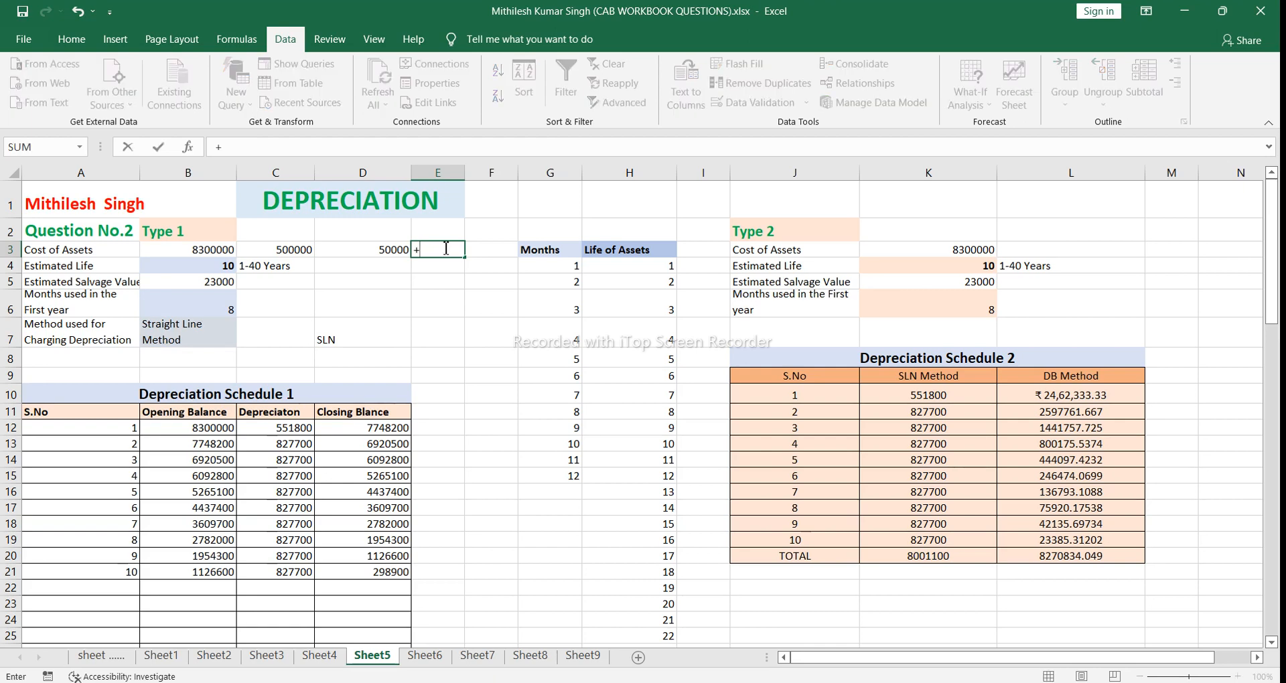
{"action": "key", "text": "BackSpace"}
{"action": "type", "text": "=sum"}
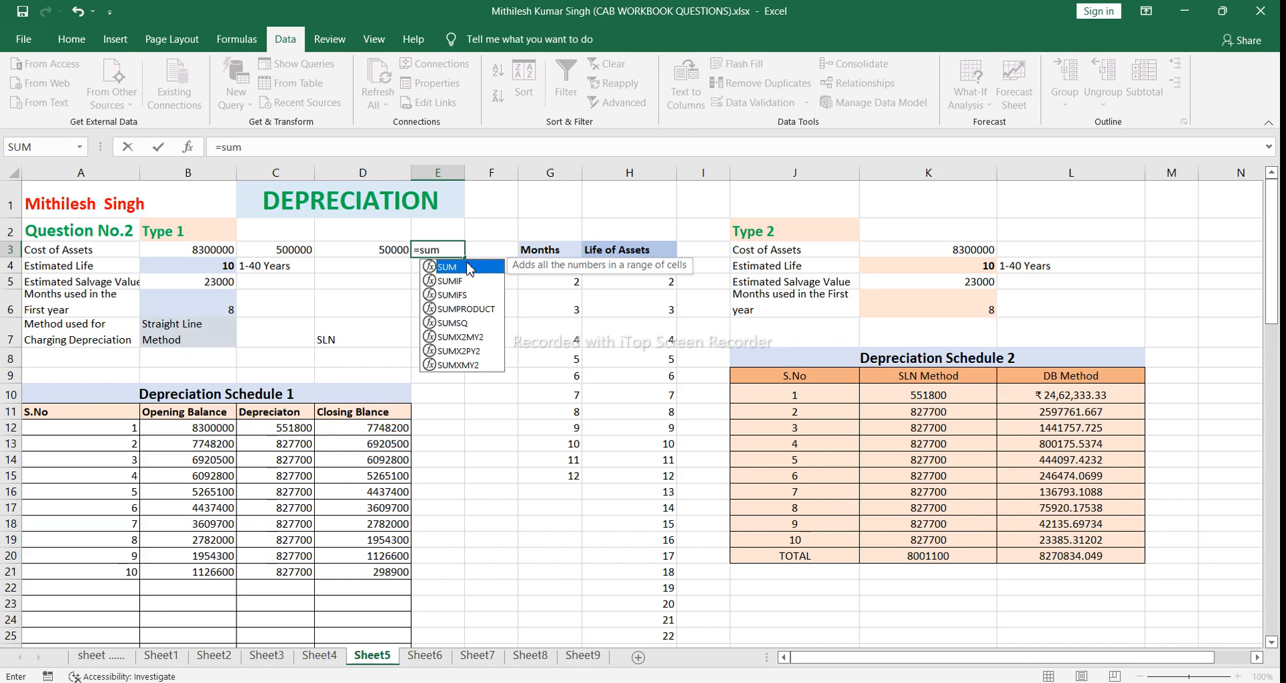
{"action": "double_click", "coordinate": [467, 273]}
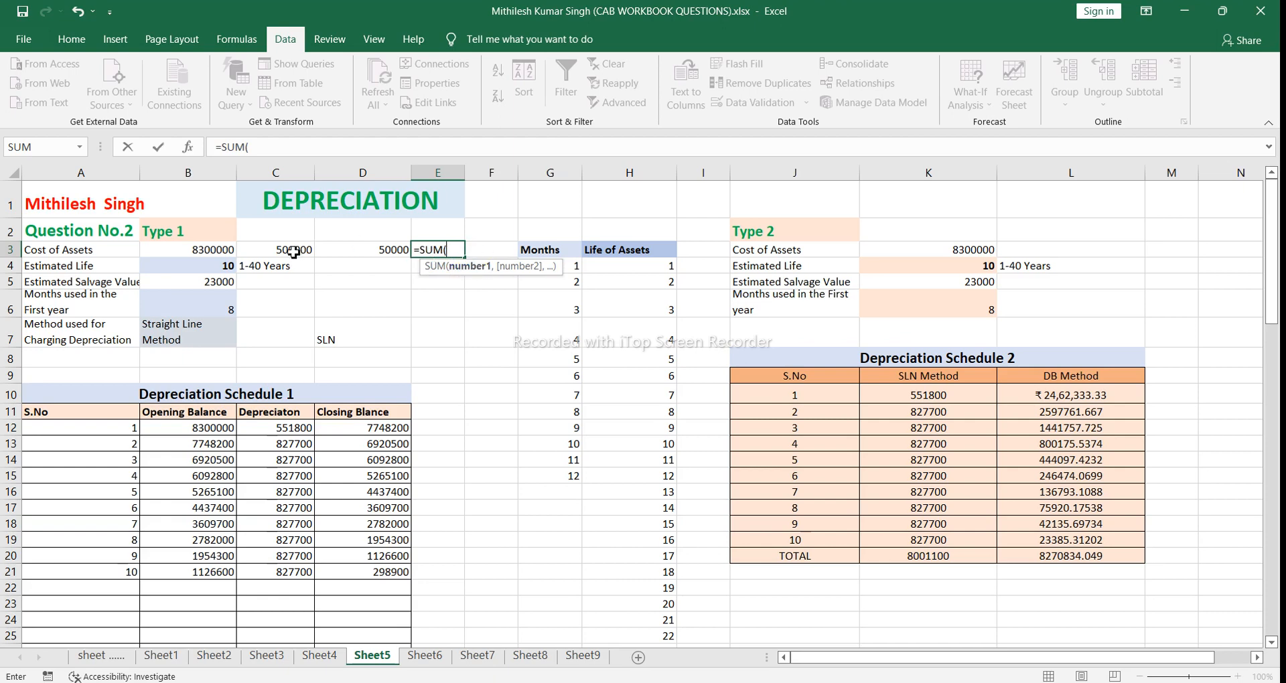
{"action": "left_click_drag", "start_coordinate": [293, 251], "coordinate": [346, 248]}
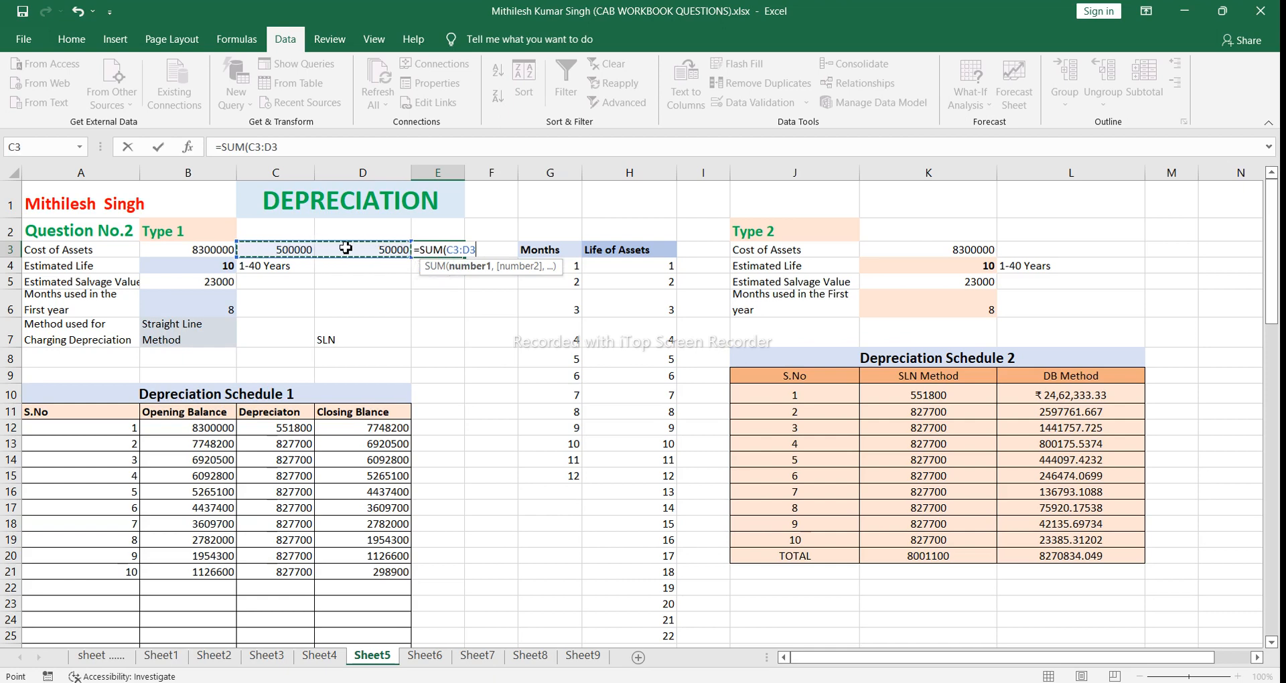
{"action": "type", "text": ")"}
{"action": "key", "text": "Return"}
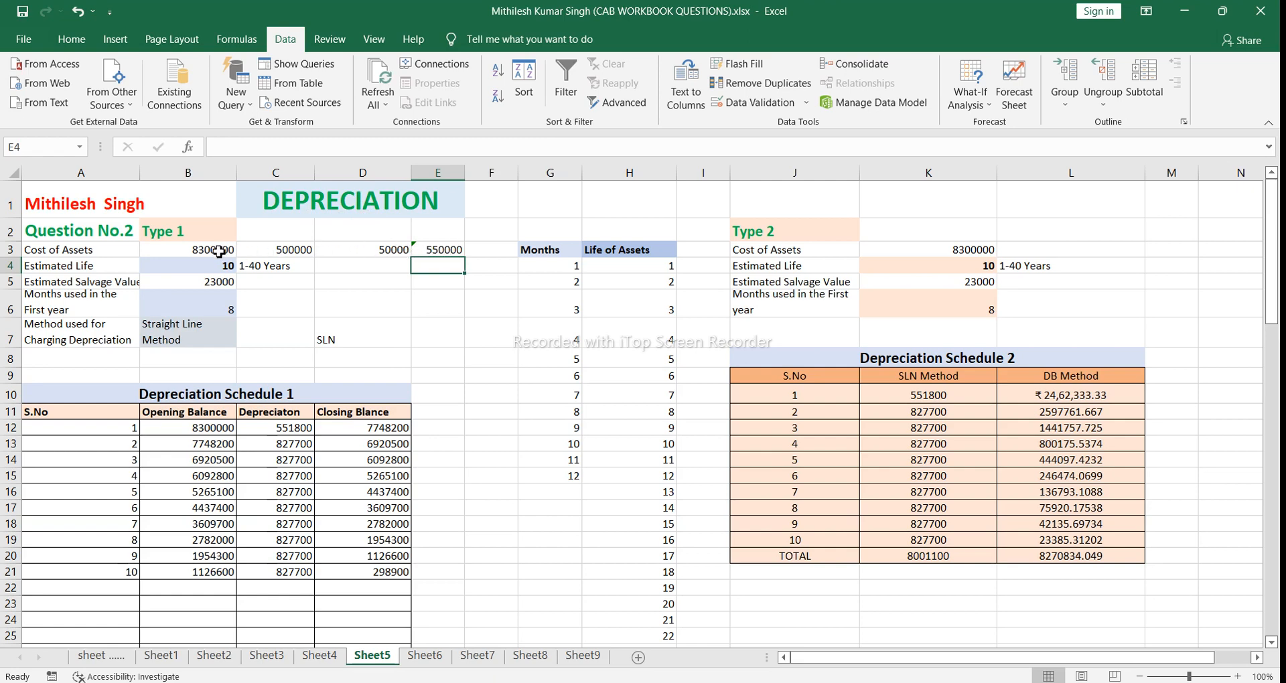
Step: Set the Type 1 Cost of Assets in B3 to 550000
{"action": "left_click", "coordinate": [450, 250]}
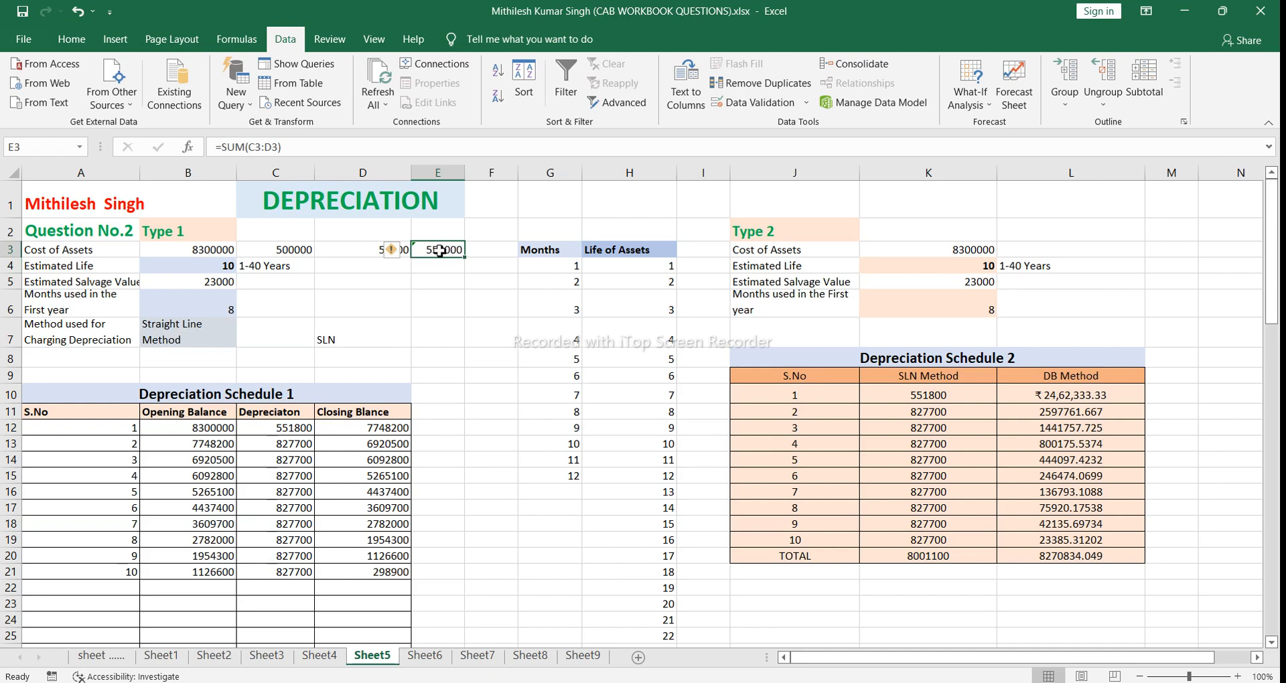
{"action": "left_click", "coordinate": [217, 251]}
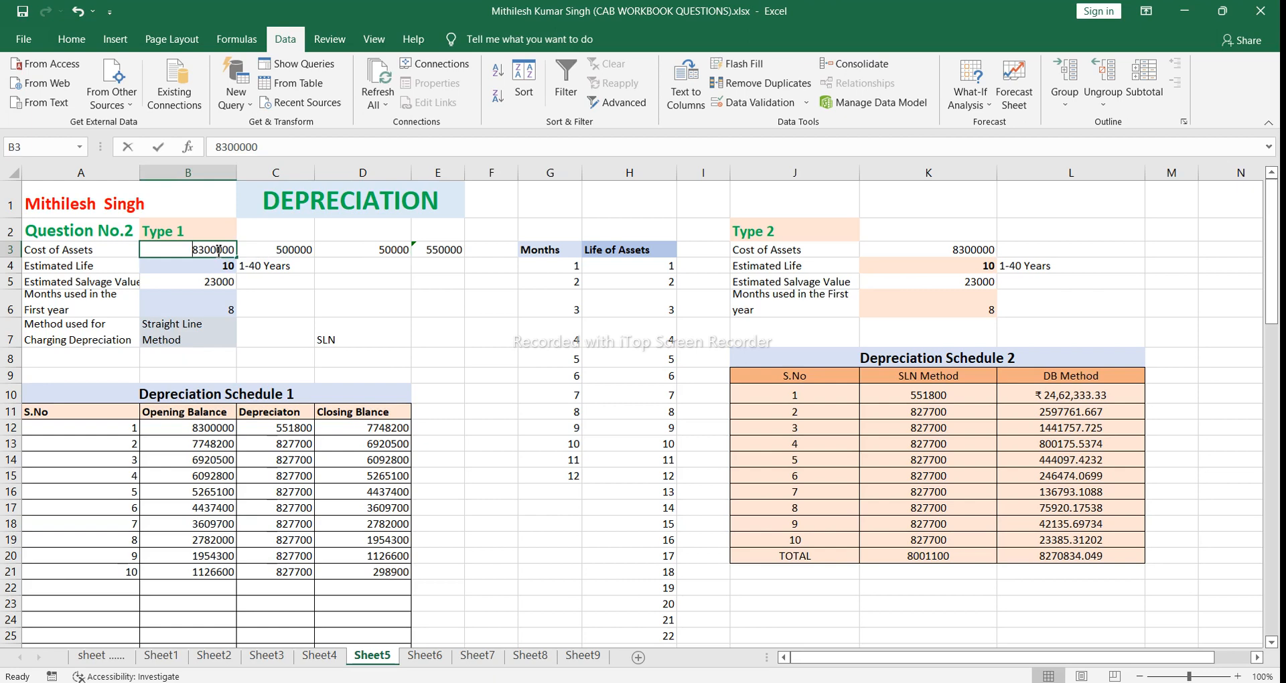
{"action": "key", "text": "BackSpace"}
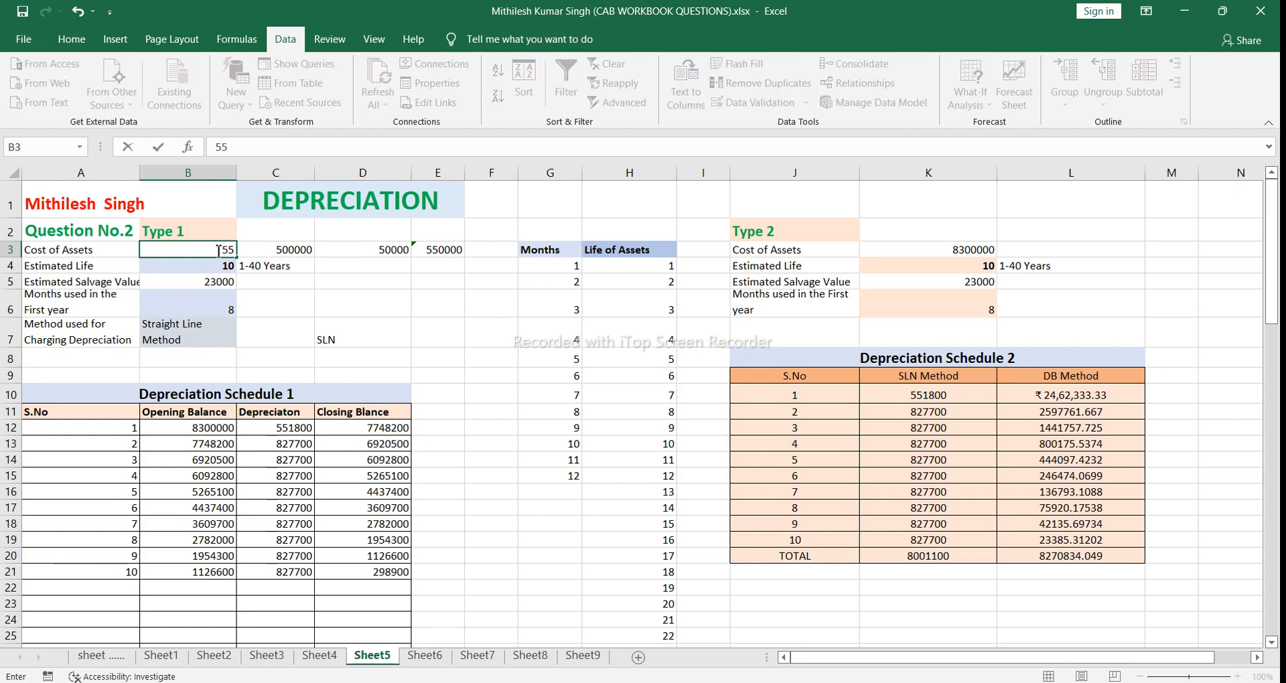
{"action": "type", "text": "550000"}
{"action": "left_click", "coordinate": [344, 291]}
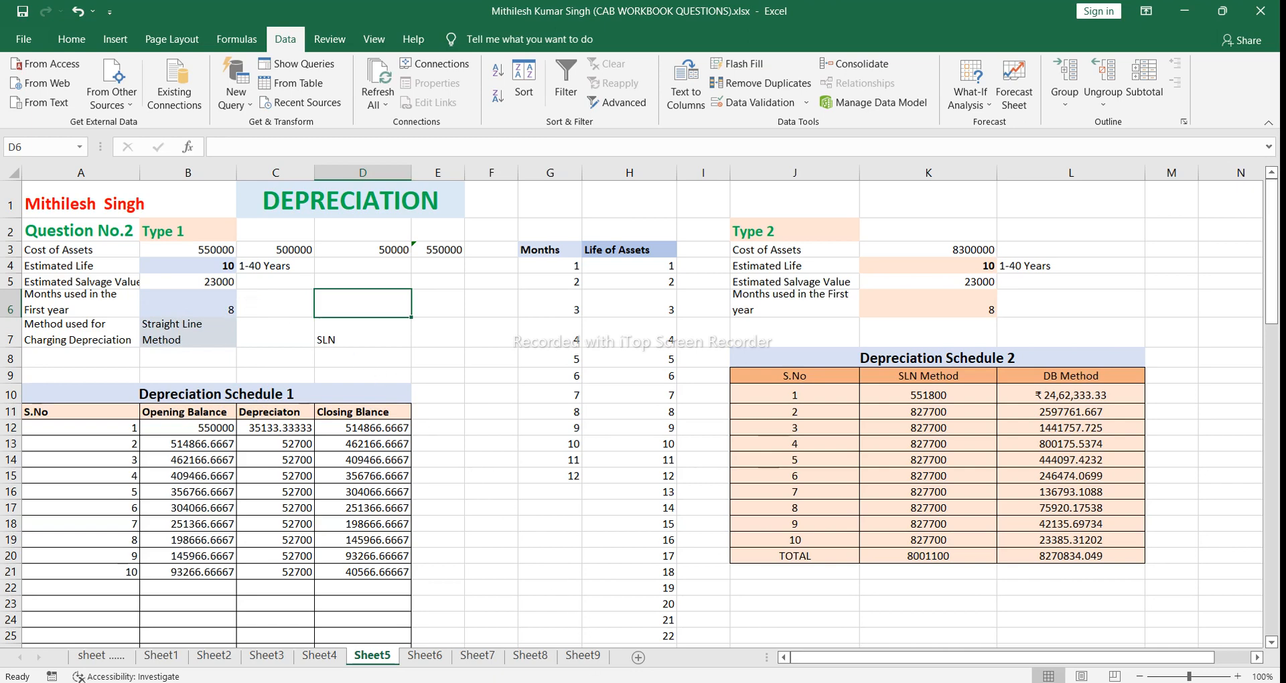
Step: Switch to the Ch-7.pmd PDF in Chrome and check the plant's purchase date in Illustration 1
{"action": "mouse_move", "coordinate": [524, 667]}
{"action": "left_click", "coordinate": [526, 641]}
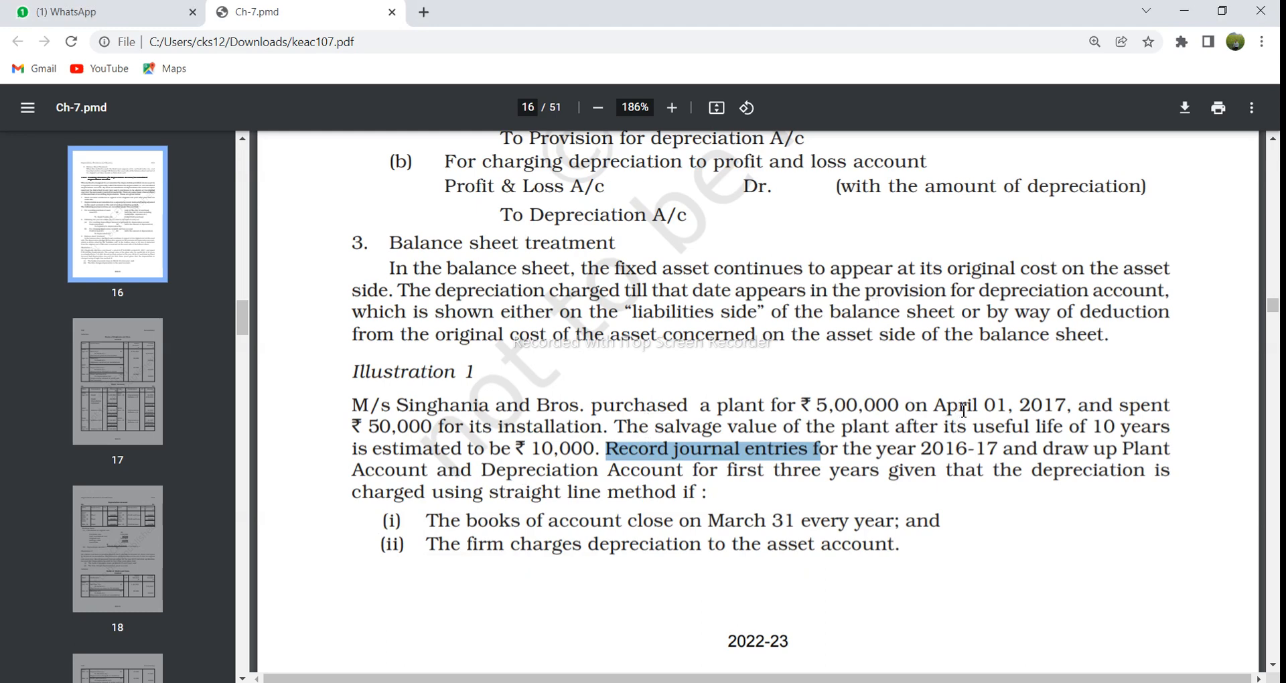
{"action": "left_click_drag", "start_coordinate": [975, 406], "coordinate": [1072, 406]}
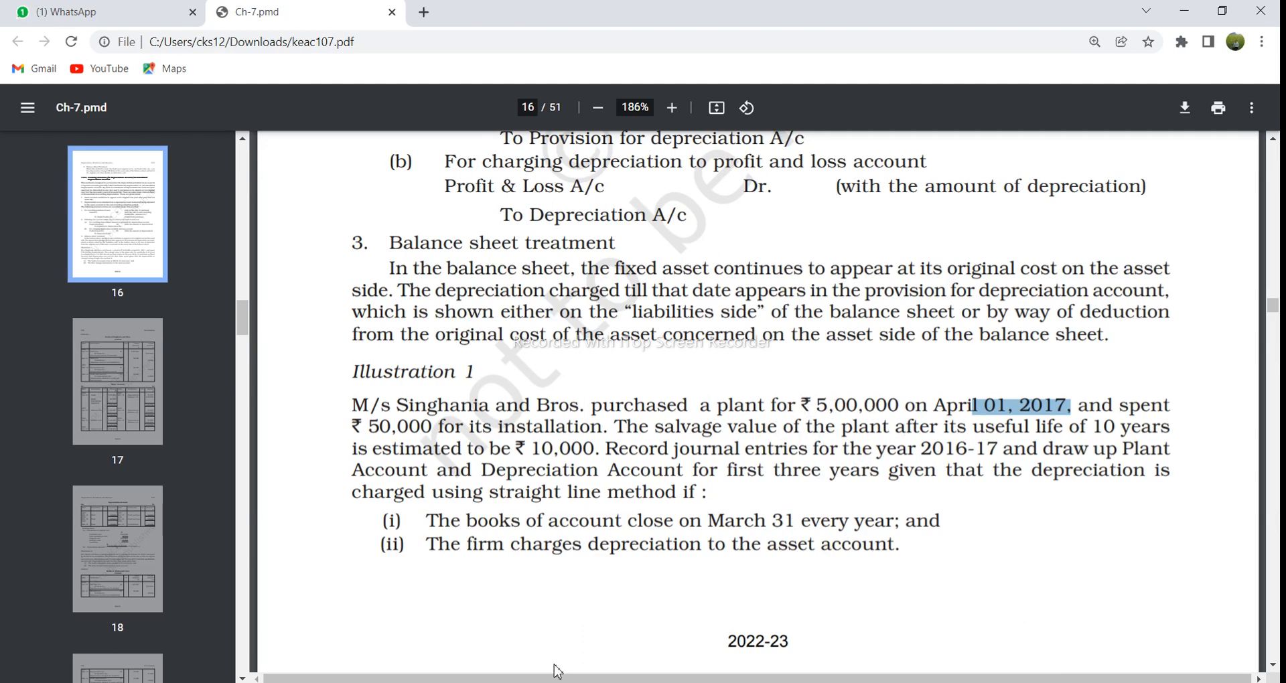
Step: Switch back to the Excel depreciation workbook and set the Type 1 months used in the first year in B6 to 12
{"action": "mouse_move", "coordinate": [594, 682]}
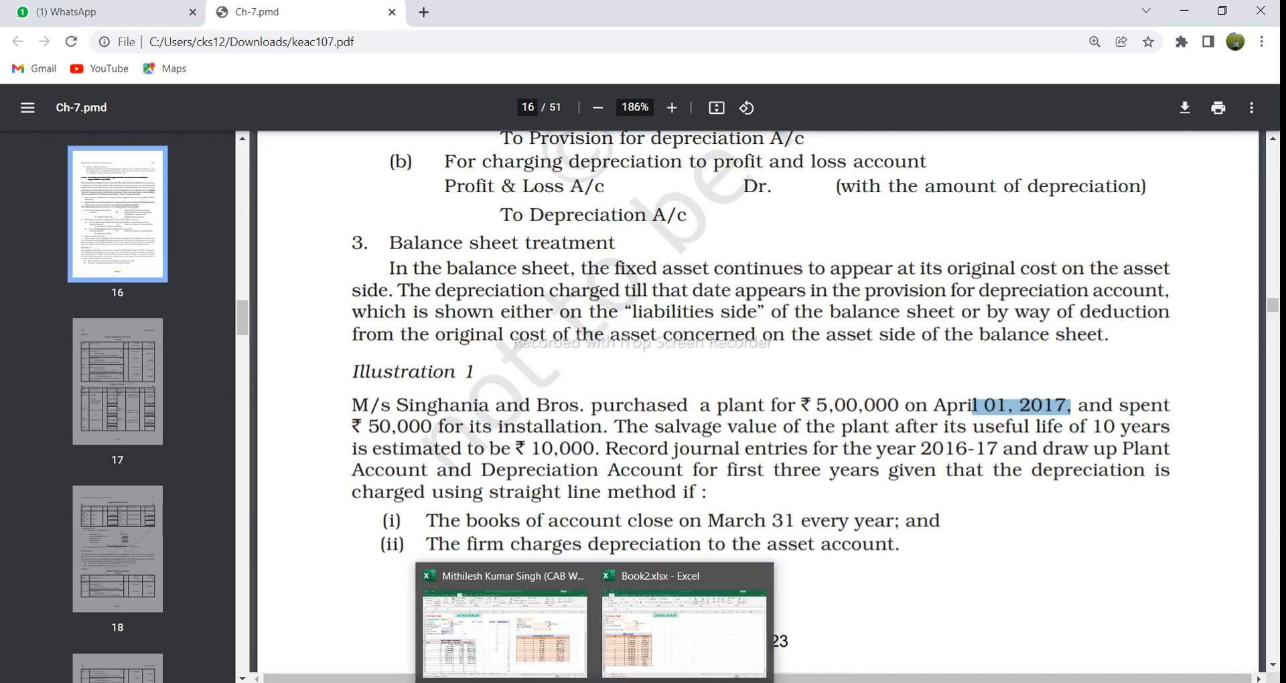
{"action": "left_click", "coordinate": [561, 653]}
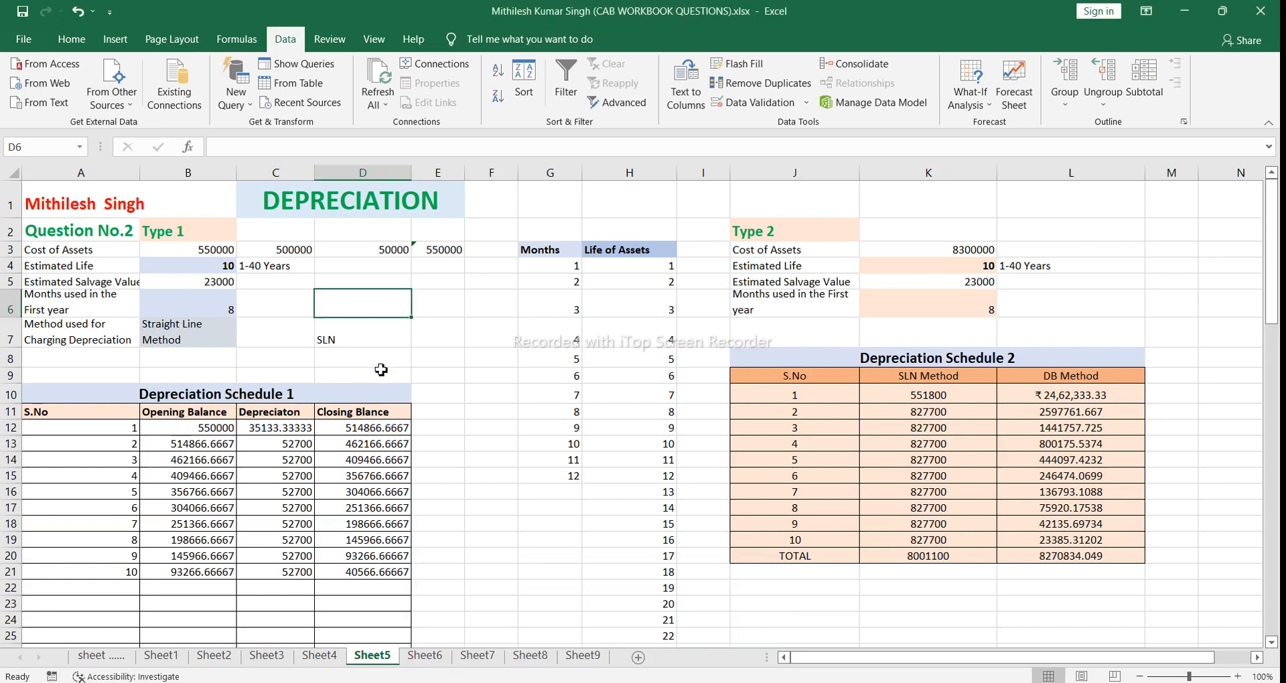
{"action": "left_click", "coordinate": [223, 310]}
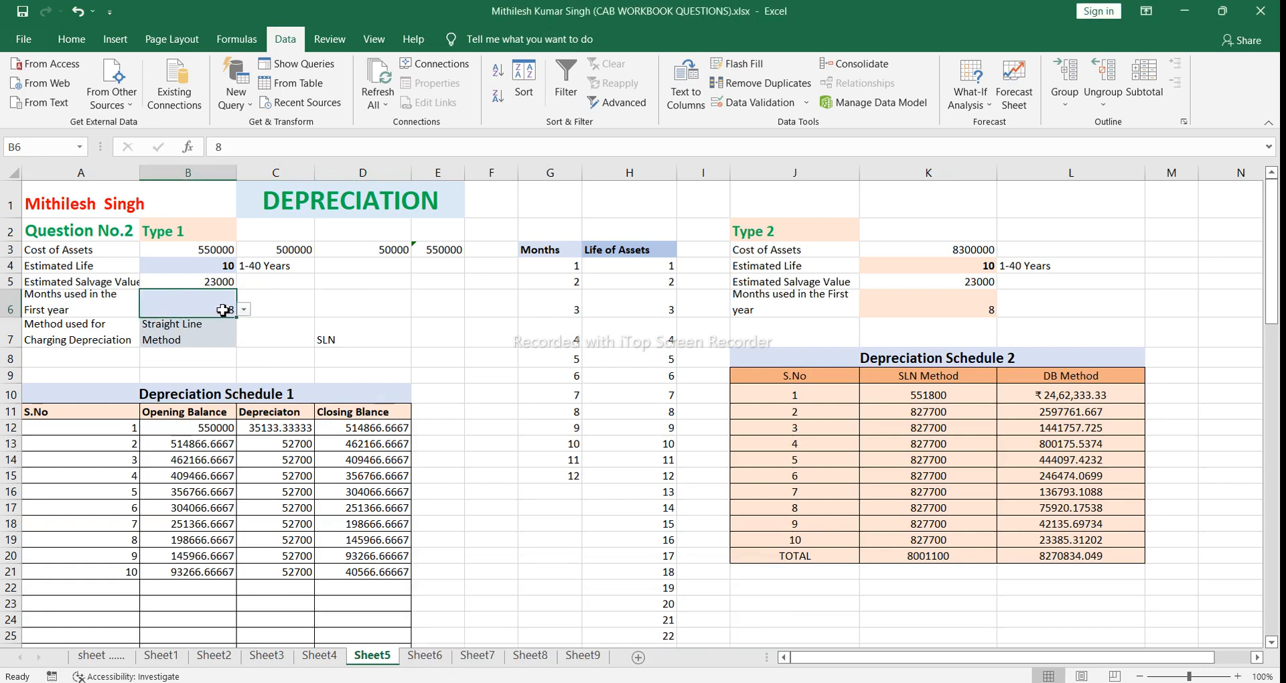
{"action": "left_click", "coordinate": [244, 310]}
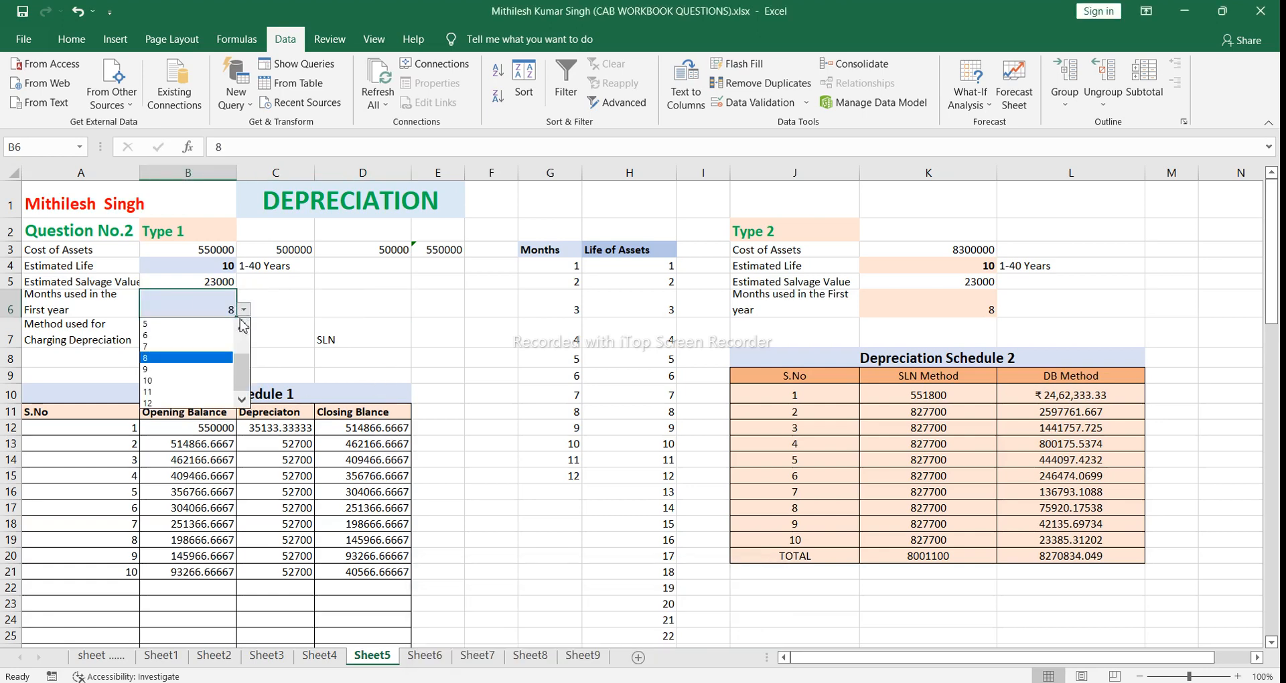
{"action": "left_click", "coordinate": [198, 404]}
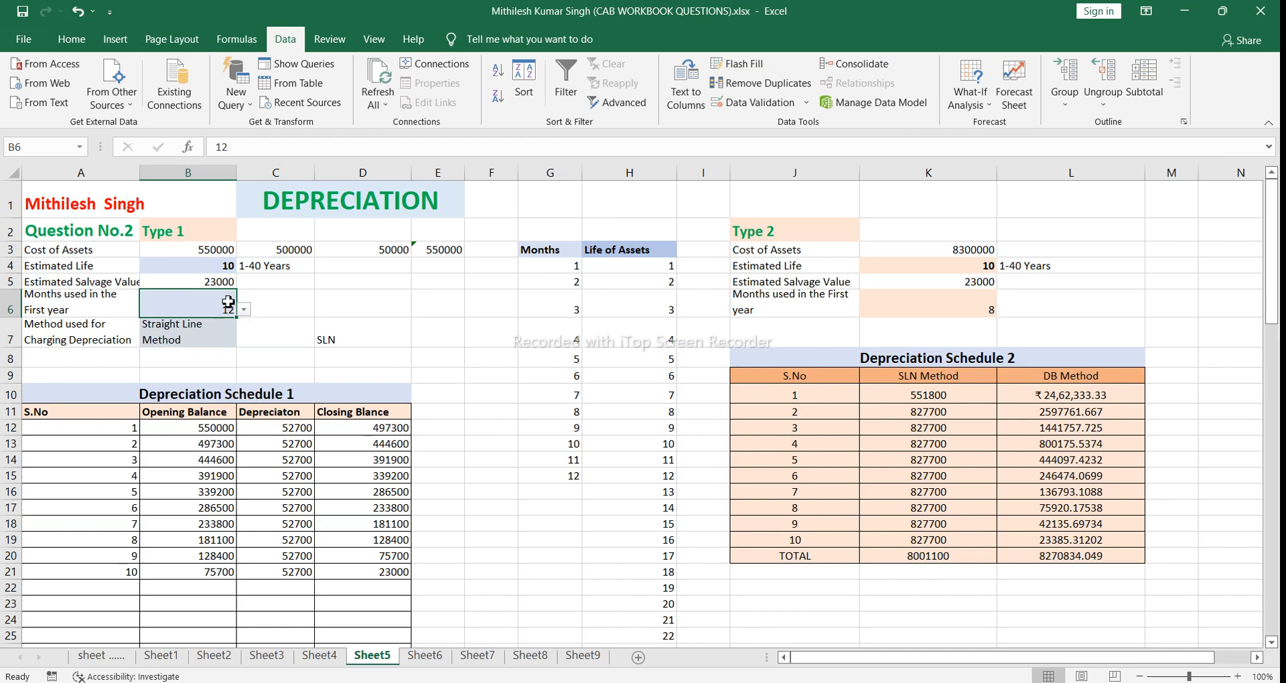
Step: Check the depreciation methods offered for B7 and leave the choice at Straight Line Method
{"action": "left_click", "coordinate": [216, 333]}
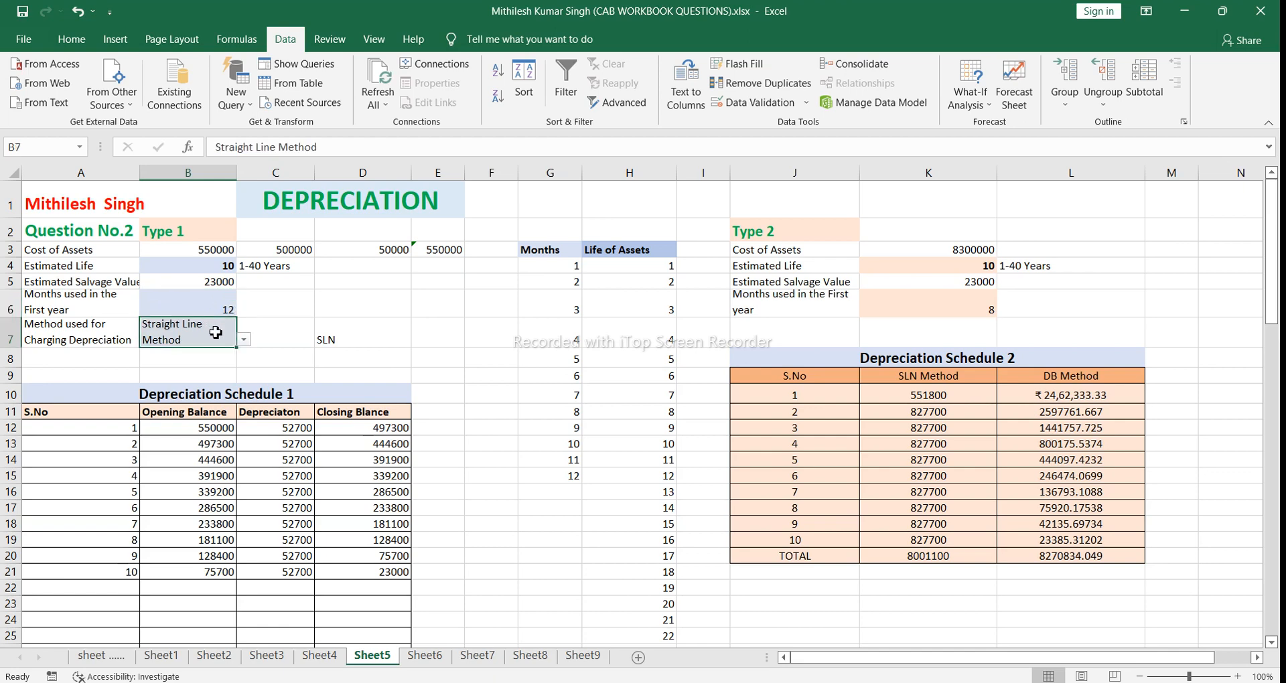
{"action": "left_click", "coordinate": [246, 342]}
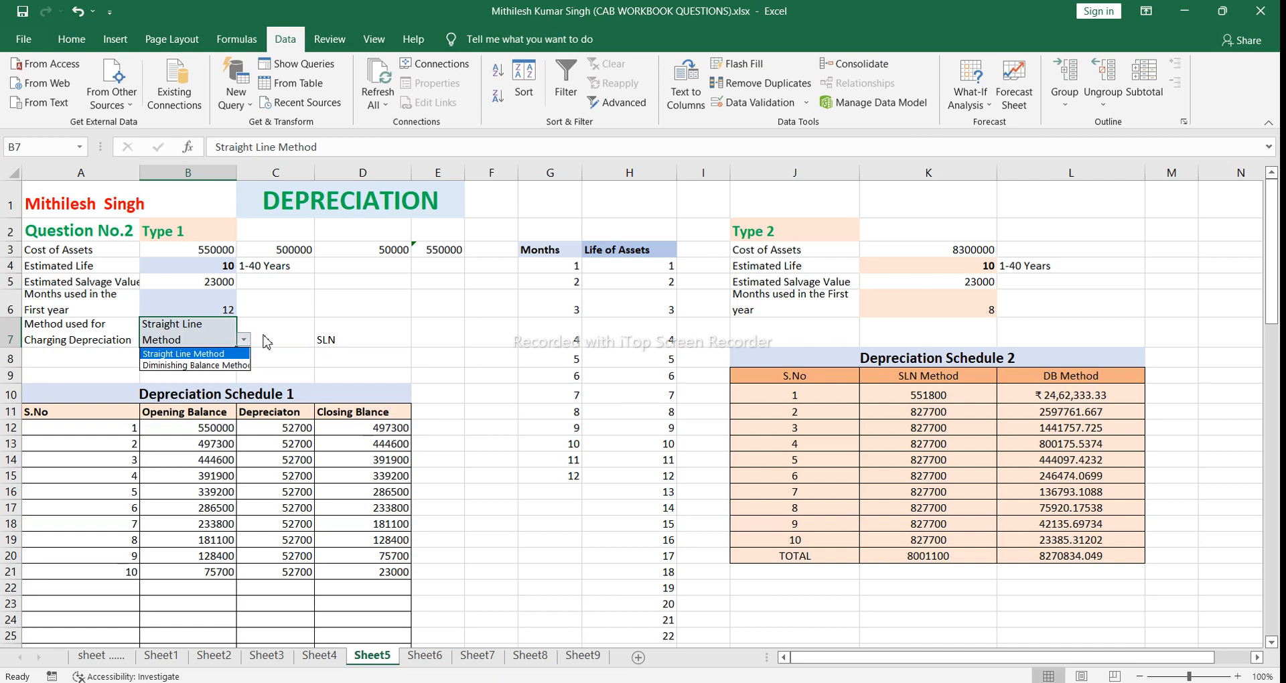
{"action": "key", "text": "Escape"}
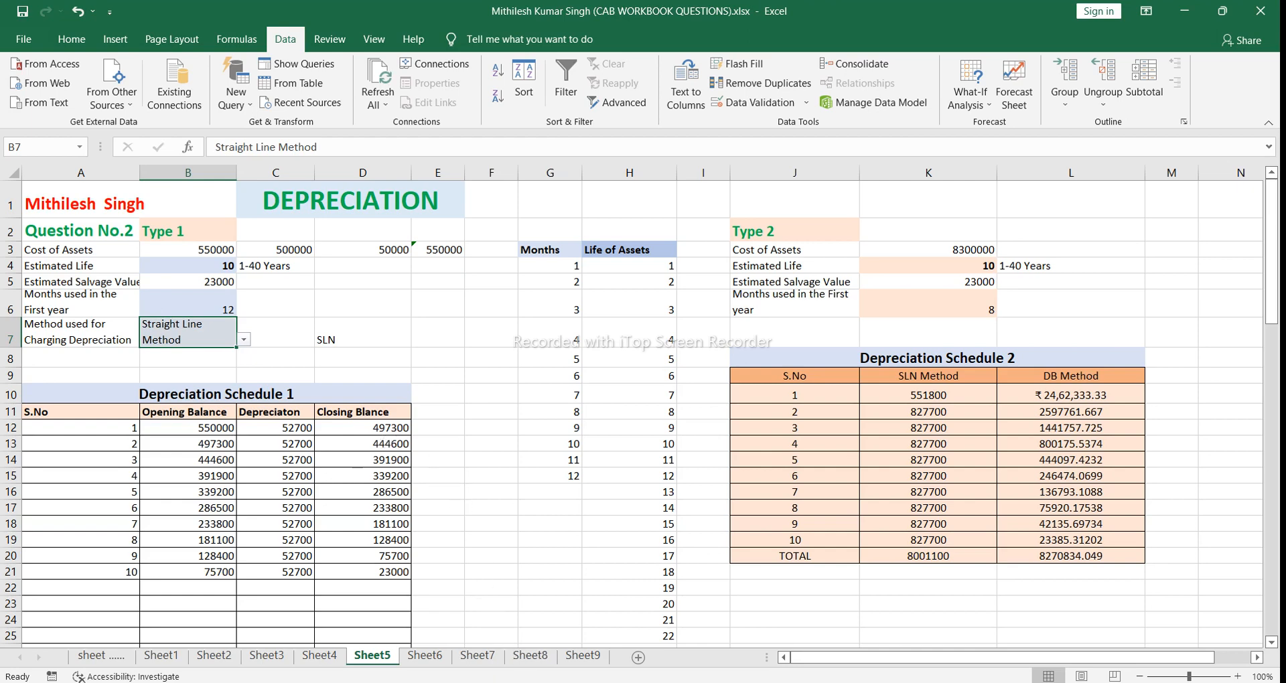
Step: Switch to the Ch-7.pmd PDF in Chrome and review Illustration 1's requirements and its journal and Plant Account solution on page 17
{"action": "mouse_move", "coordinate": [512, 680]}
{"action": "left_click", "coordinate": [521, 660]}
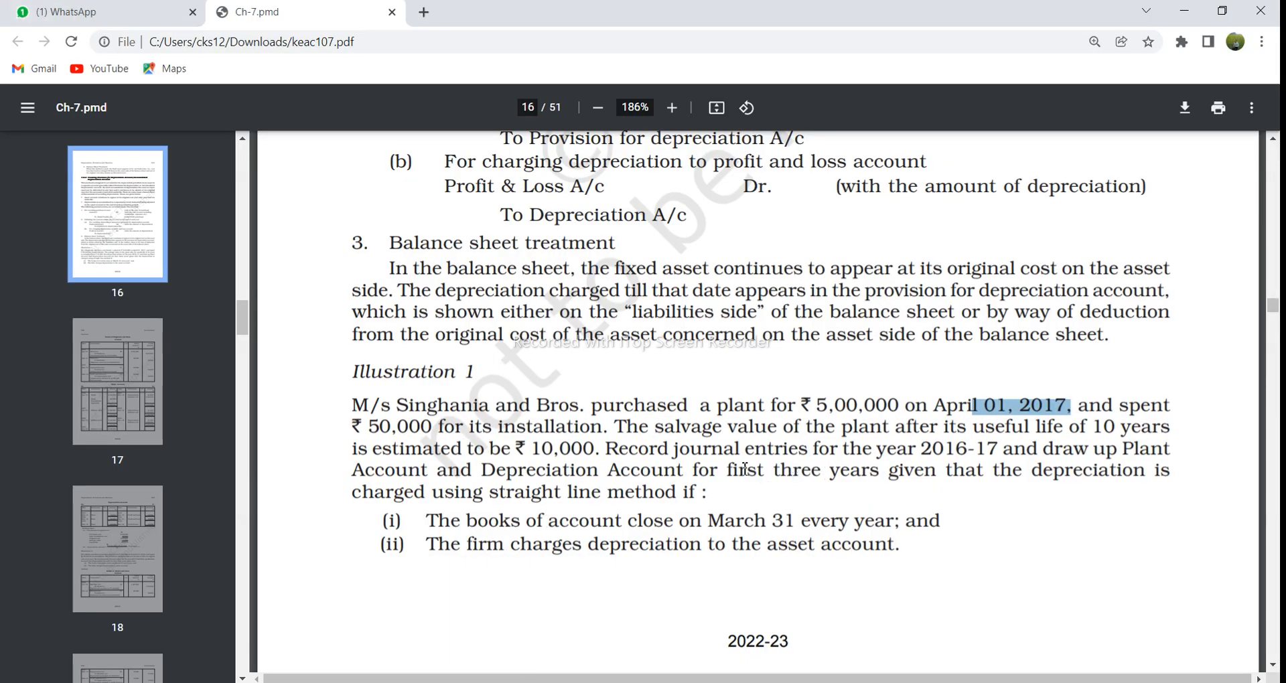
{"action": "left_click_drag", "start_coordinate": [710, 470], "coordinate": [883, 478]}
{"action": "left_click", "coordinate": [1021, 497]}
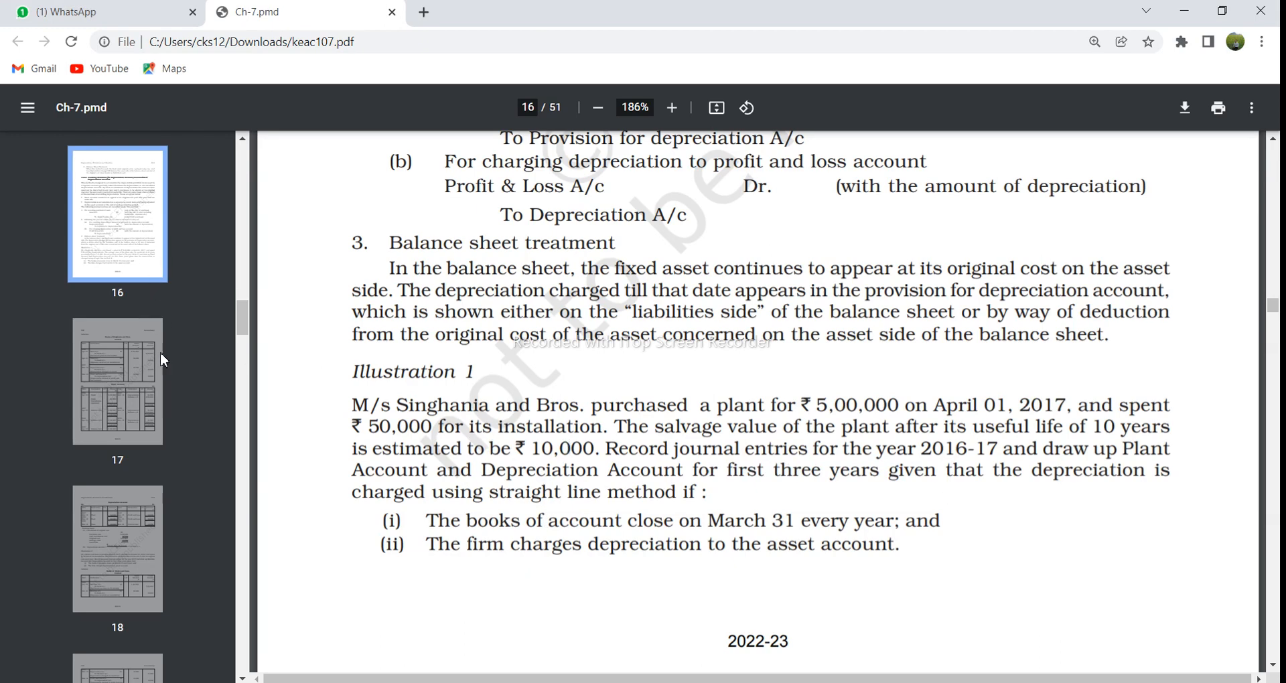
{"action": "left_click", "coordinate": [148, 370]}
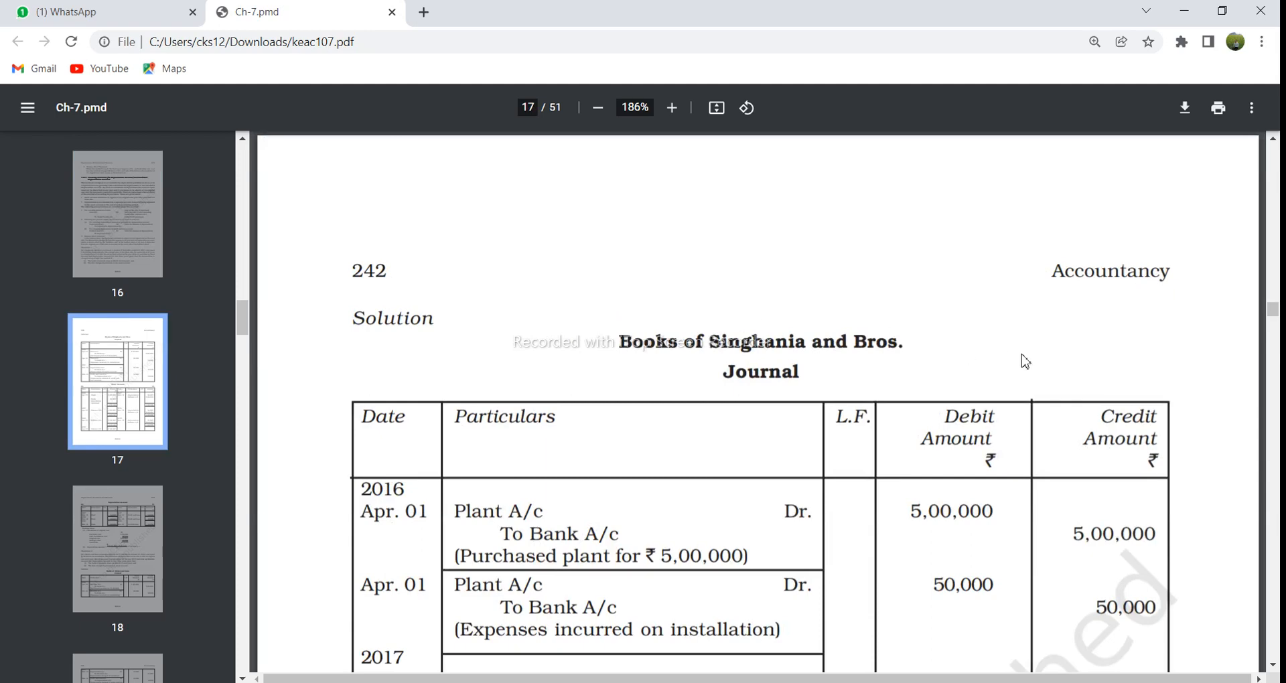
{"action": "scroll", "coordinate": [487, 418], "scroll_direction": "down", "scroll_amount": 5}
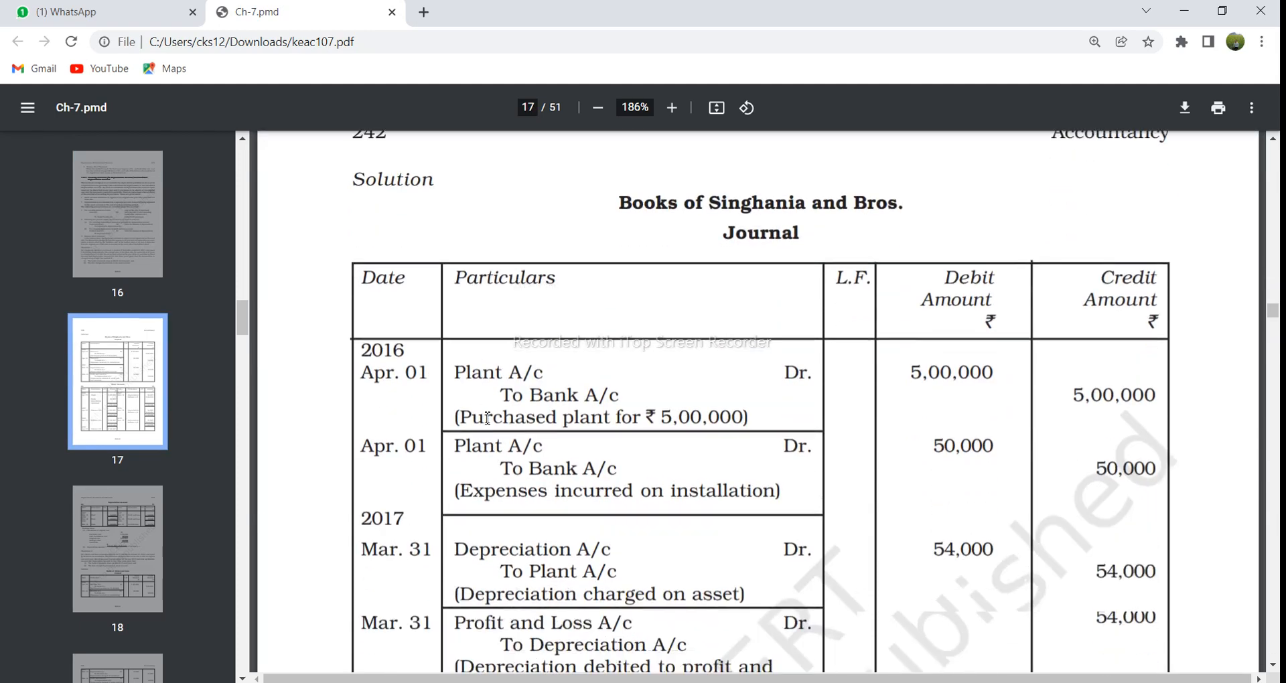
{"action": "scroll", "coordinate": [489, 415], "scroll_direction": "down", "scroll_amount": 5}
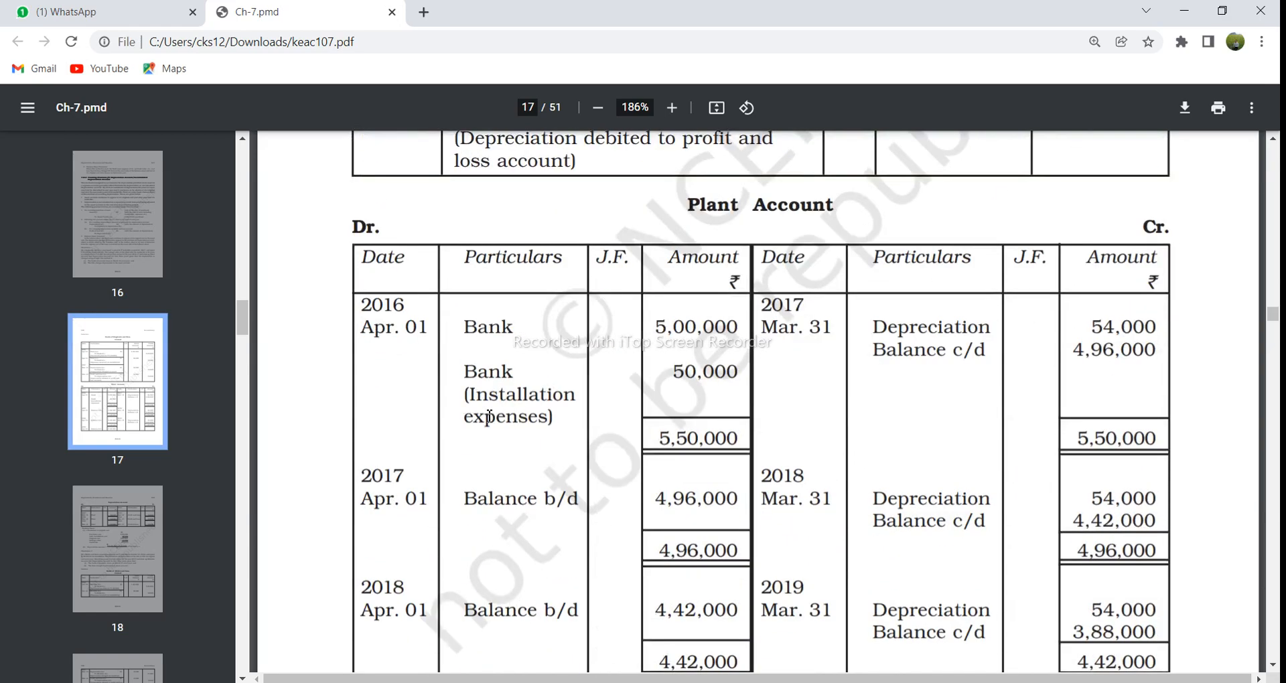
{"action": "scroll", "coordinate": [489, 416], "scroll_direction": "down", "scroll_amount": 4}
{"action": "scroll", "coordinate": [489, 416], "scroll_direction": "up", "scroll_amount": 5}
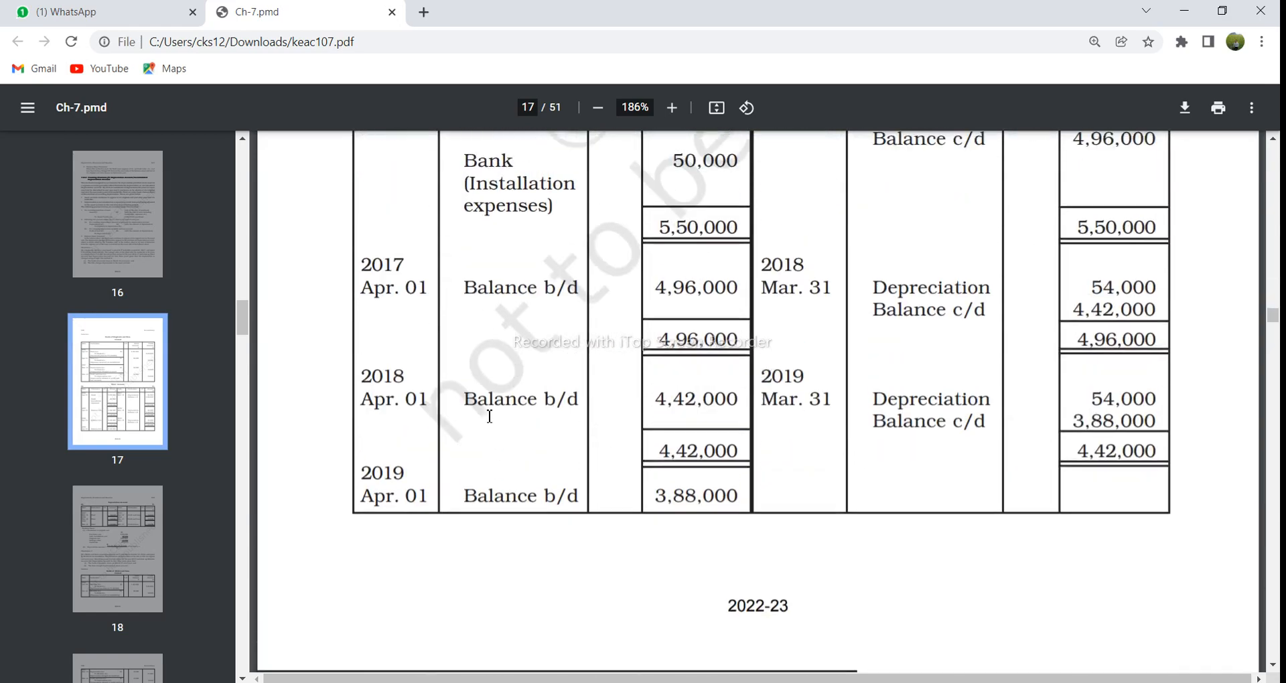
{"action": "scroll", "coordinate": [490, 416], "scroll_direction": "down", "scroll_amount": 14}
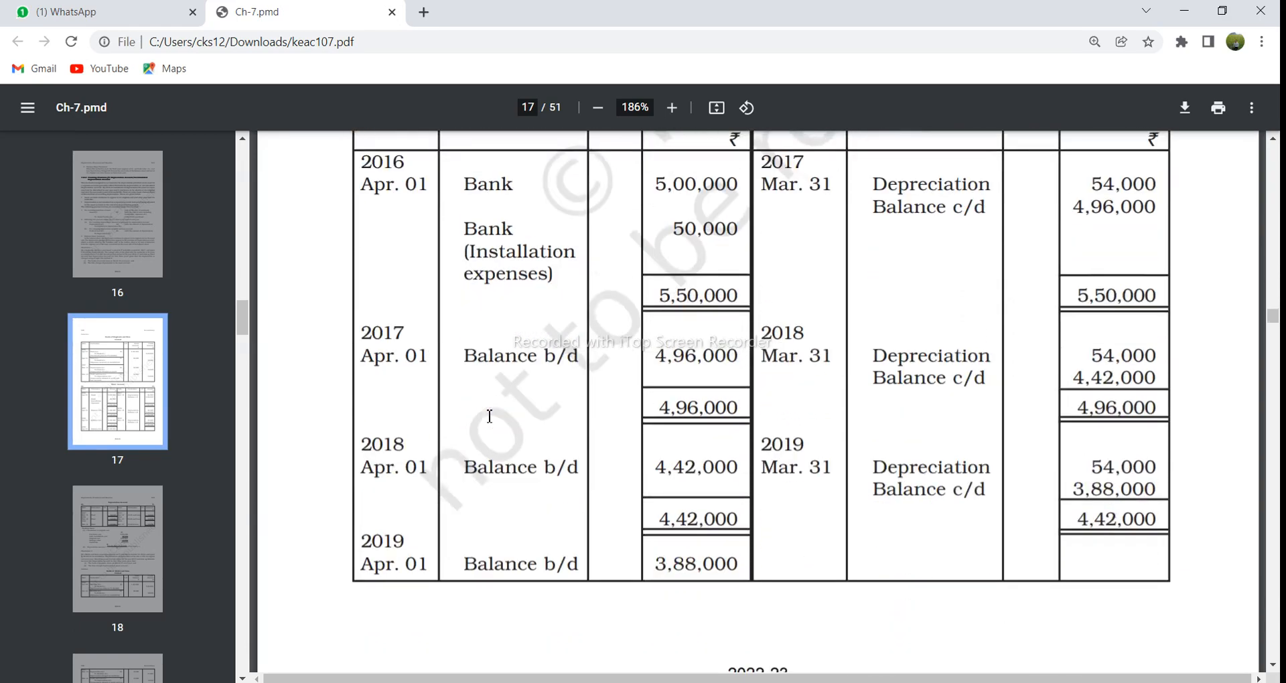
Step: Examine the Depreciation Account and the working notes on page 18 for the original cost and annual depreciation calculation
{"action": "scroll", "coordinate": [489, 416], "scroll_direction": "down", "scroll_amount": 8}
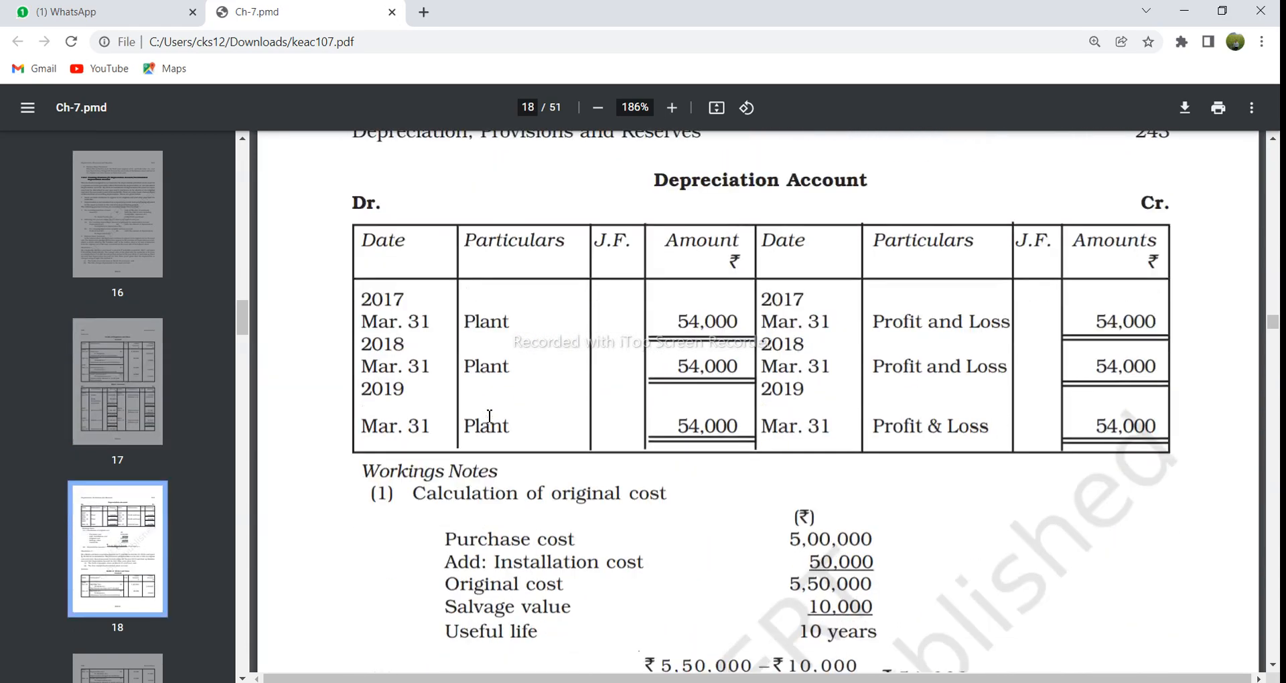
{"action": "scroll", "coordinate": [490, 417], "scroll_direction": "up", "scroll_amount": 4}
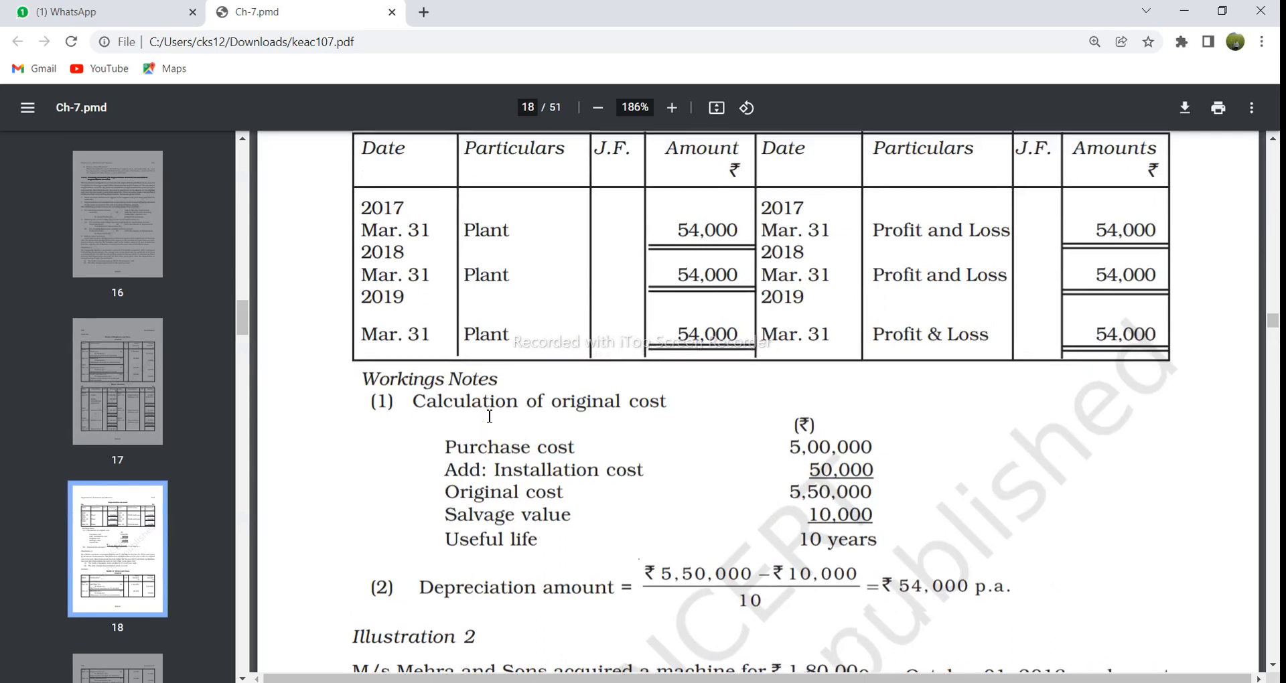
{"action": "scroll", "coordinate": [489, 416], "scroll_direction": "up", "scroll_amount": 2}
{"action": "scroll", "coordinate": [490, 416], "scroll_direction": "down", "scroll_amount": 3}
{"action": "scroll", "coordinate": [491, 417], "scroll_direction": "down", "scroll_amount": 2}
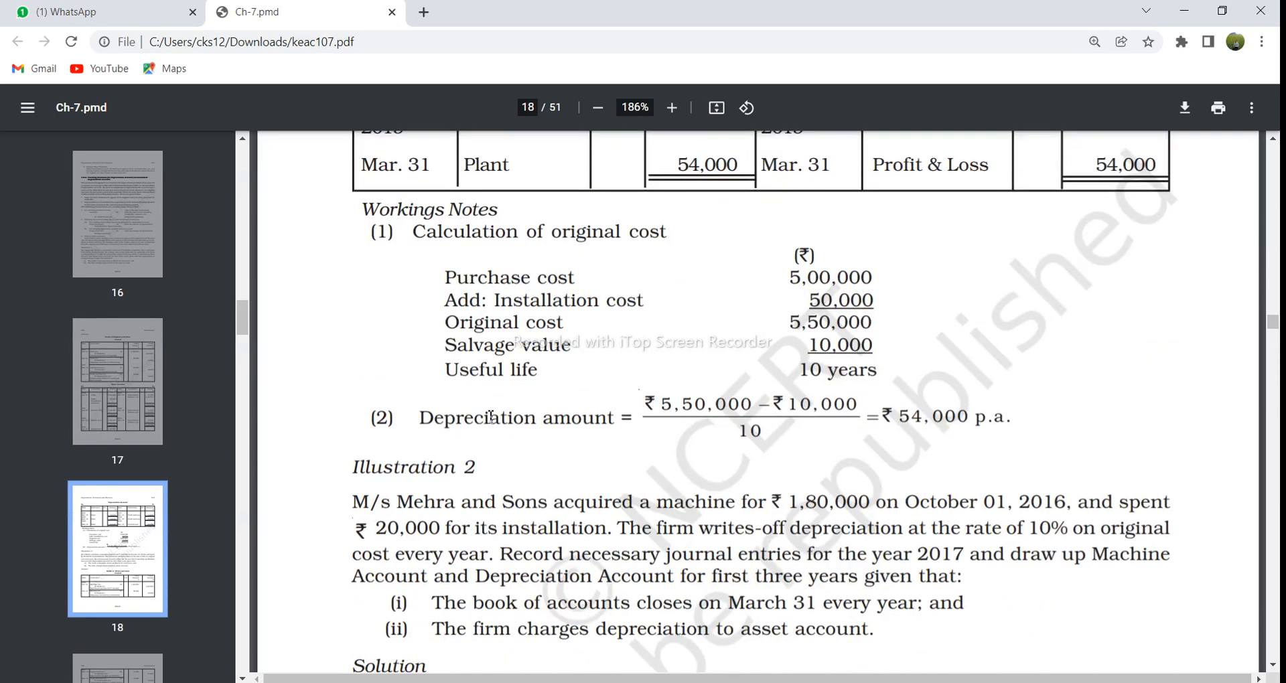
{"action": "left_click_drag", "start_coordinate": [651, 416], "coordinate": [690, 394]}
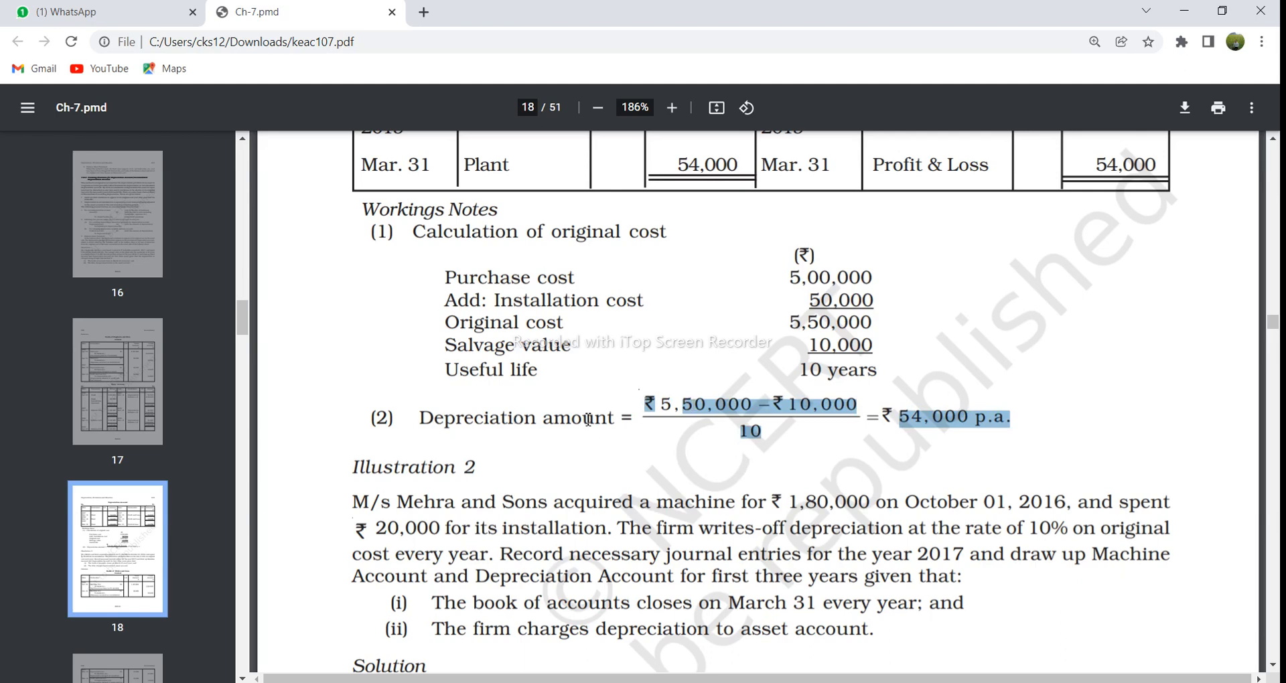
{"action": "left_click", "coordinate": [641, 407]}
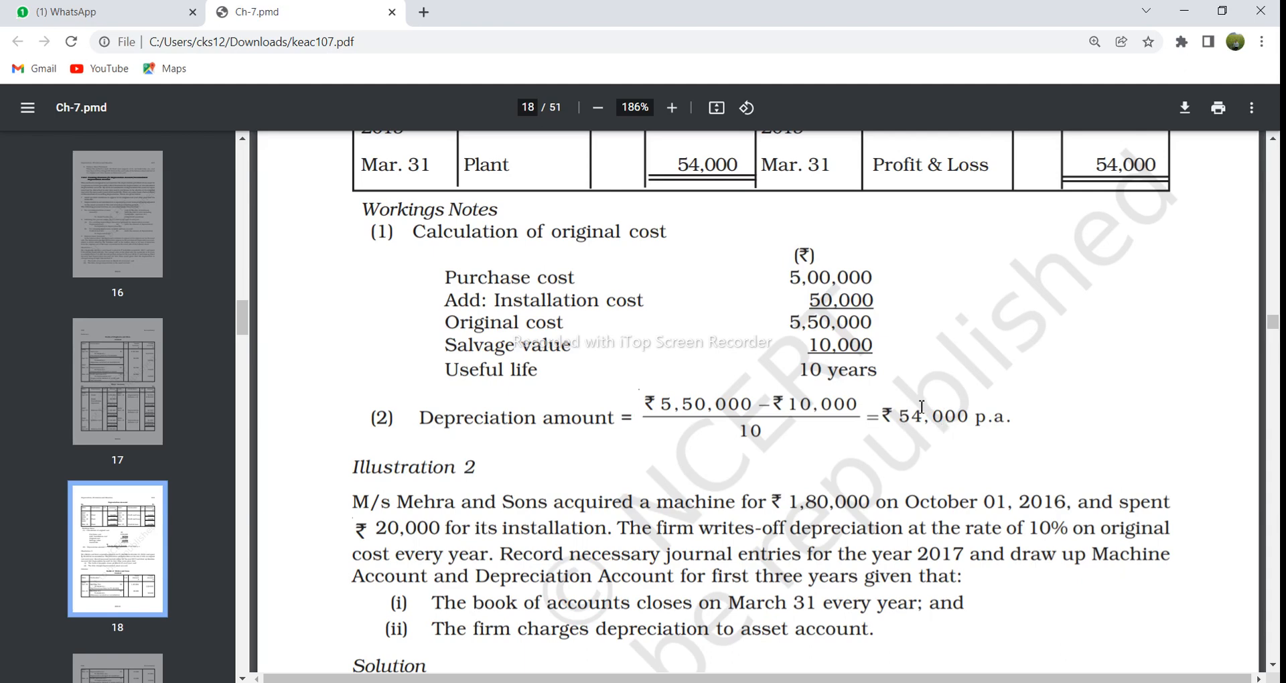
Step: Compare the journal entries and Plant Account on page 17 with the Depreciation Account and working notes on page 18
{"action": "scroll", "coordinate": [899, 426], "scroll_direction": "up", "scroll_amount": 12}
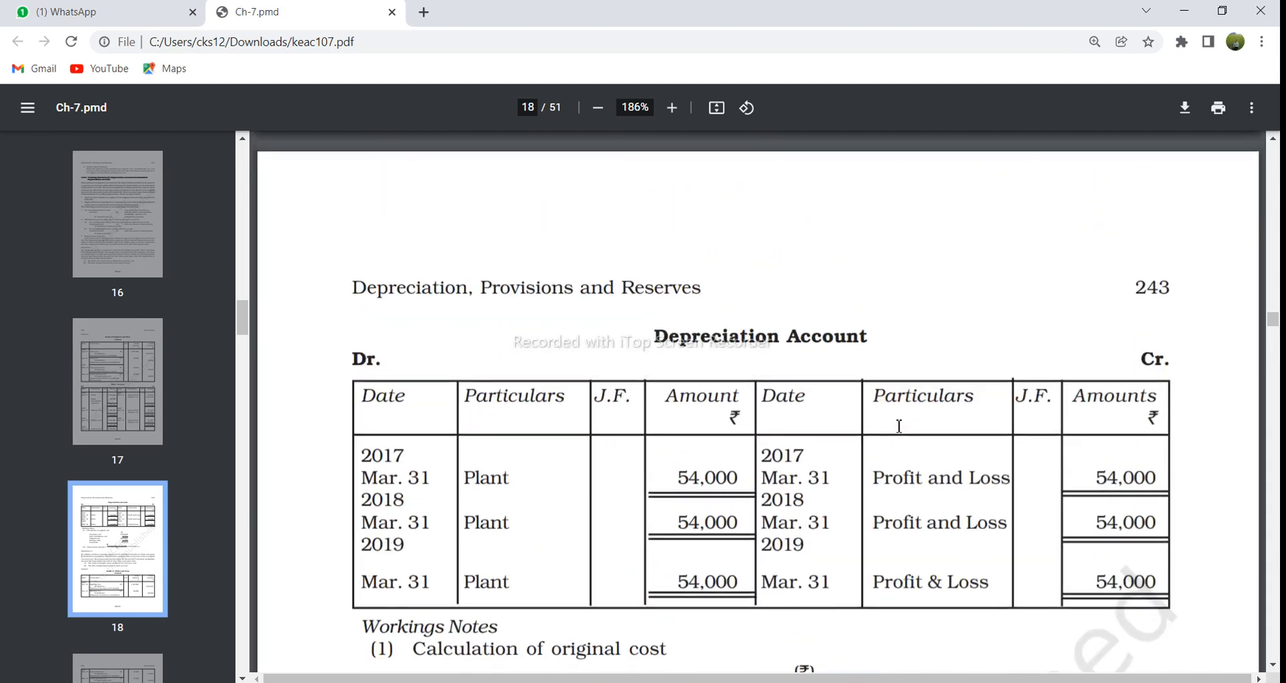
{"action": "scroll", "coordinate": [899, 427], "scroll_direction": "up", "scroll_amount": 8}
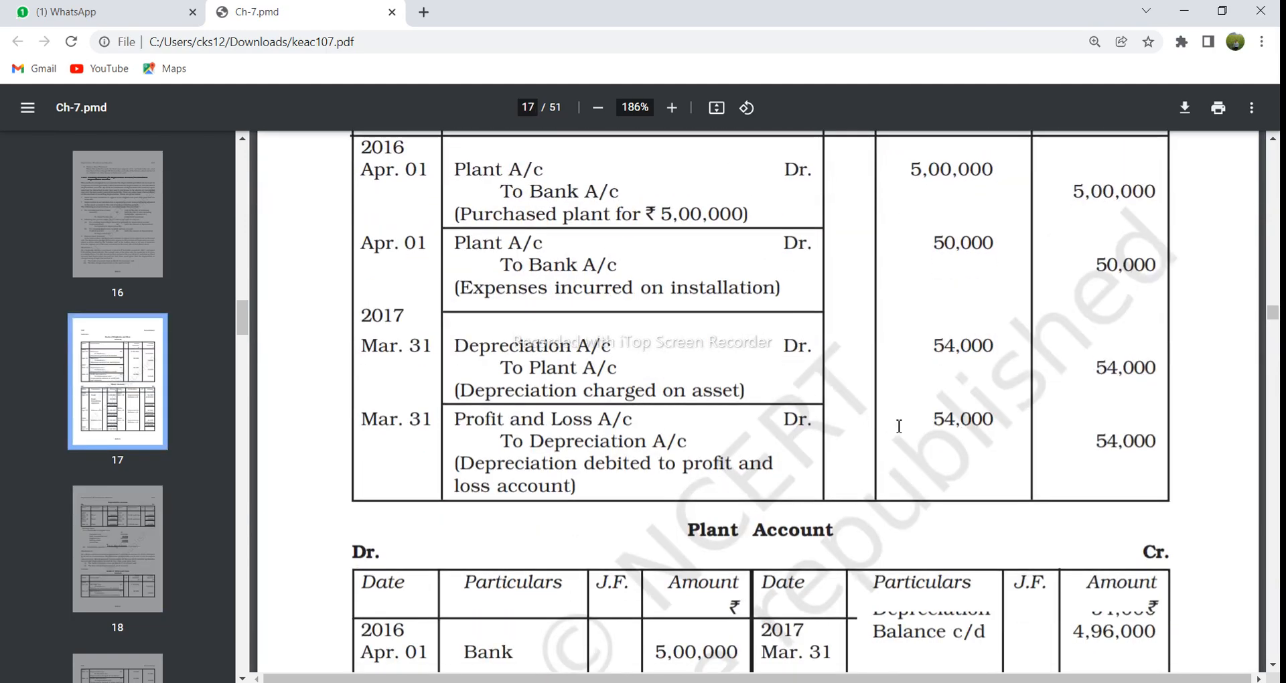
{"action": "scroll", "coordinate": [899, 427], "scroll_direction": "down", "scroll_amount": 5}
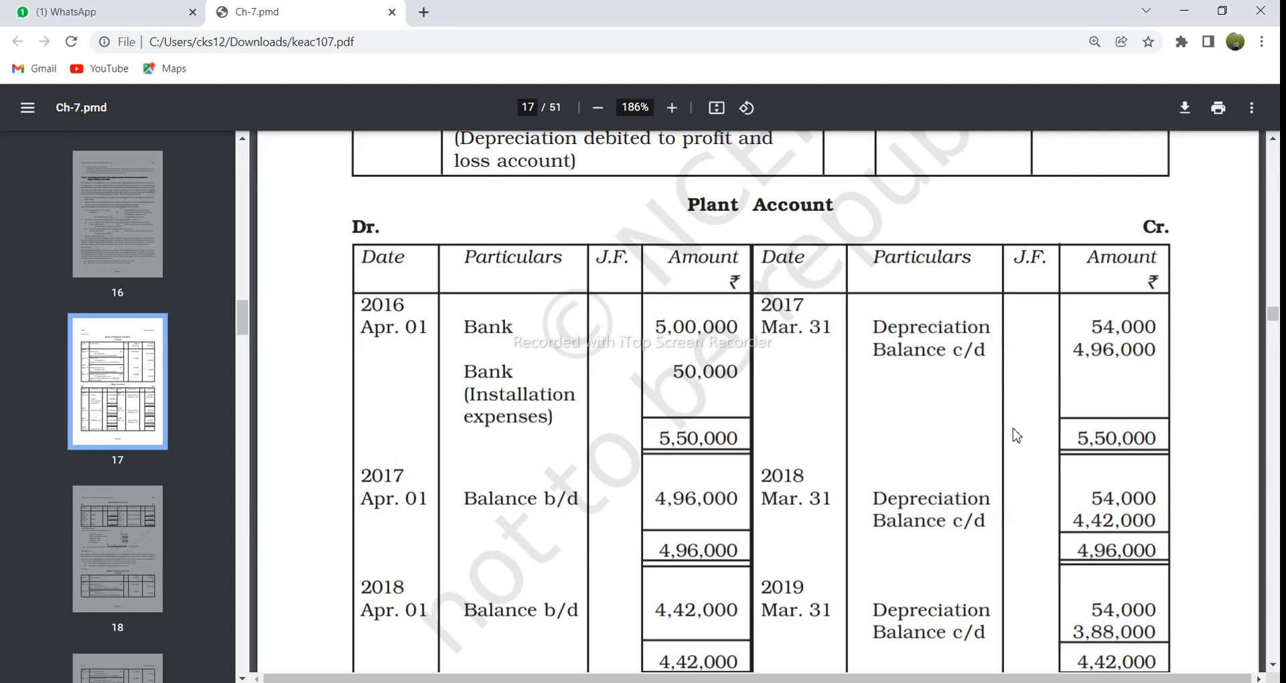
{"action": "scroll", "coordinate": [1014, 436], "scroll_direction": "down", "scroll_amount": 5}
{"action": "scroll", "coordinate": [1013, 436], "scroll_direction": "down", "scroll_amount": 9}
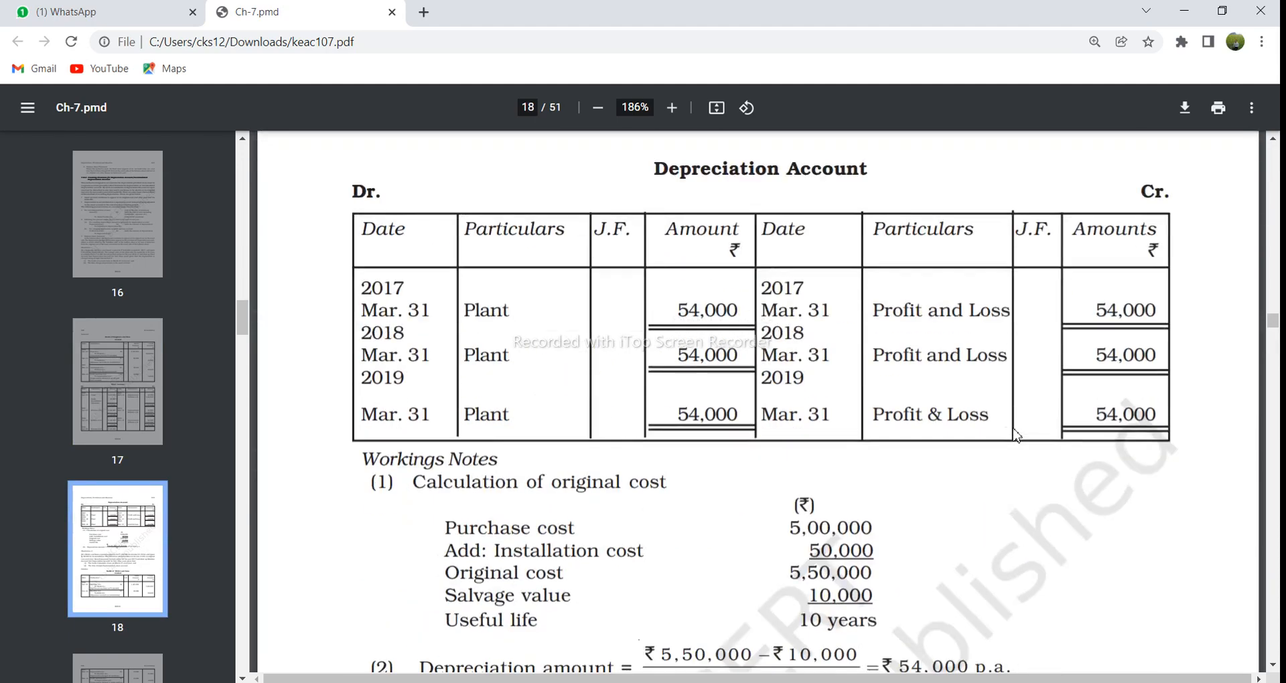
{"action": "scroll", "coordinate": [1016, 437], "scroll_direction": "down", "scroll_amount": 1}
{"action": "scroll", "coordinate": [1011, 462], "scroll_direction": "up", "scroll_amount": 3}
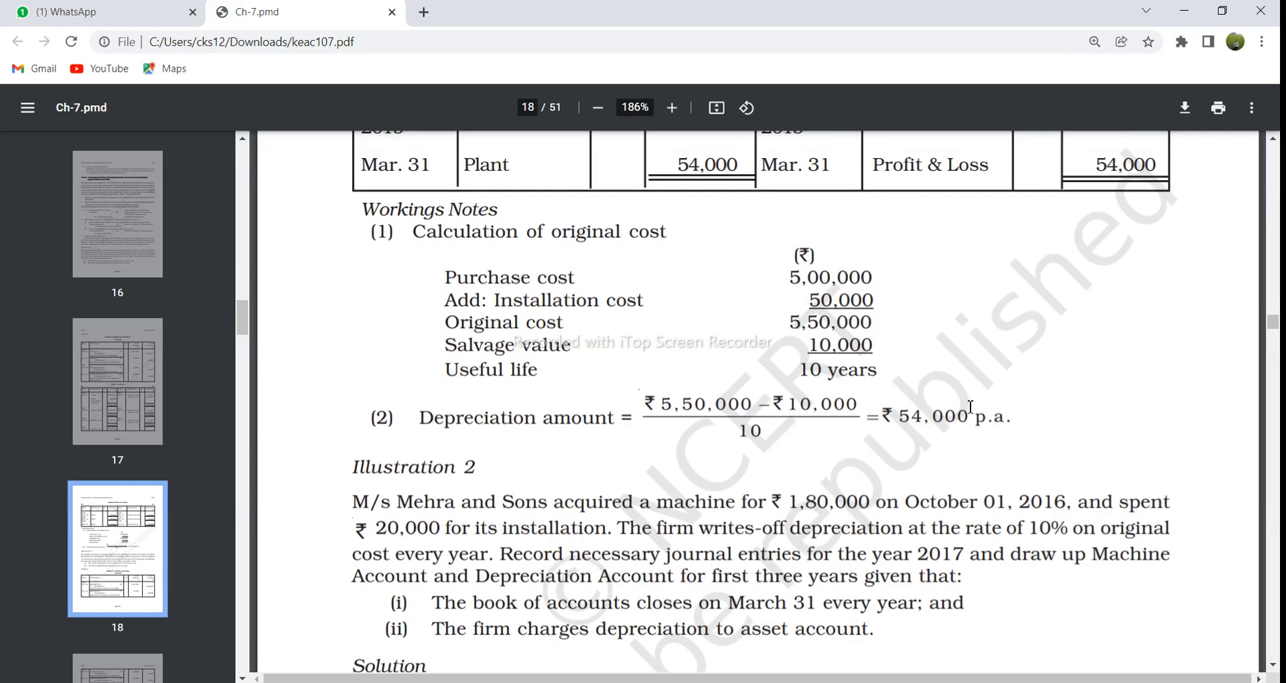
{"action": "scroll", "coordinate": [978, 388], "scroll_direction": "up", "scroll_amount": 20}
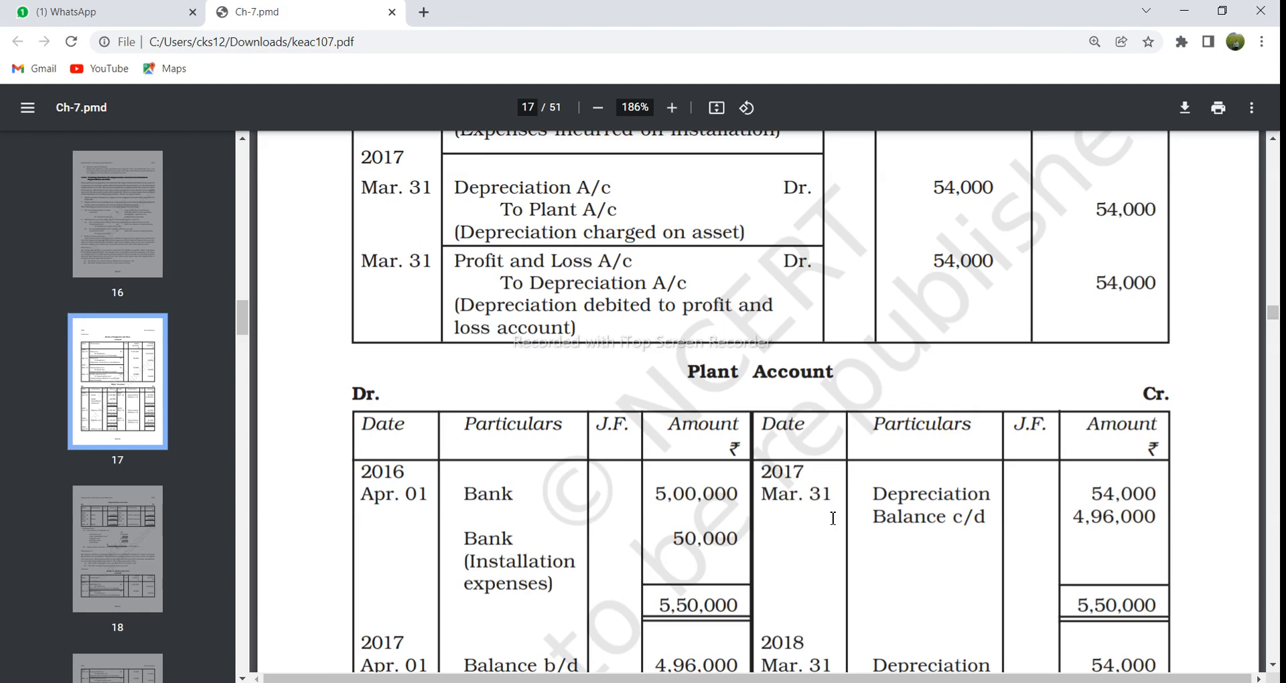
{"action": "scroll", "coordinate": [832, 519], "scroll_direction": "down", "scroll_amount": 1}
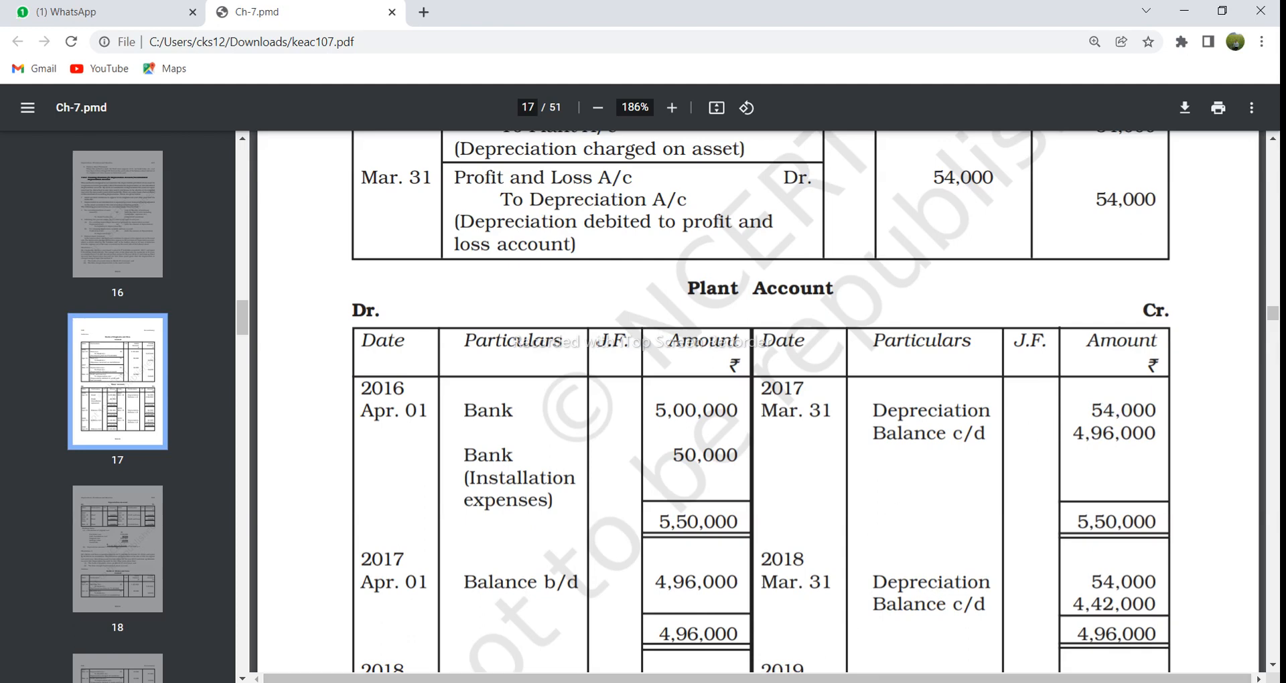
Step: Check the Type 1 salvage value in B5 of the Excel workbook against the plant's salvage value in the PDF's Illustration 1
{"action": "mouse_move", "coordinate": [595, 678]}
{"action": "left_click", "coordinate": [555, 660]}
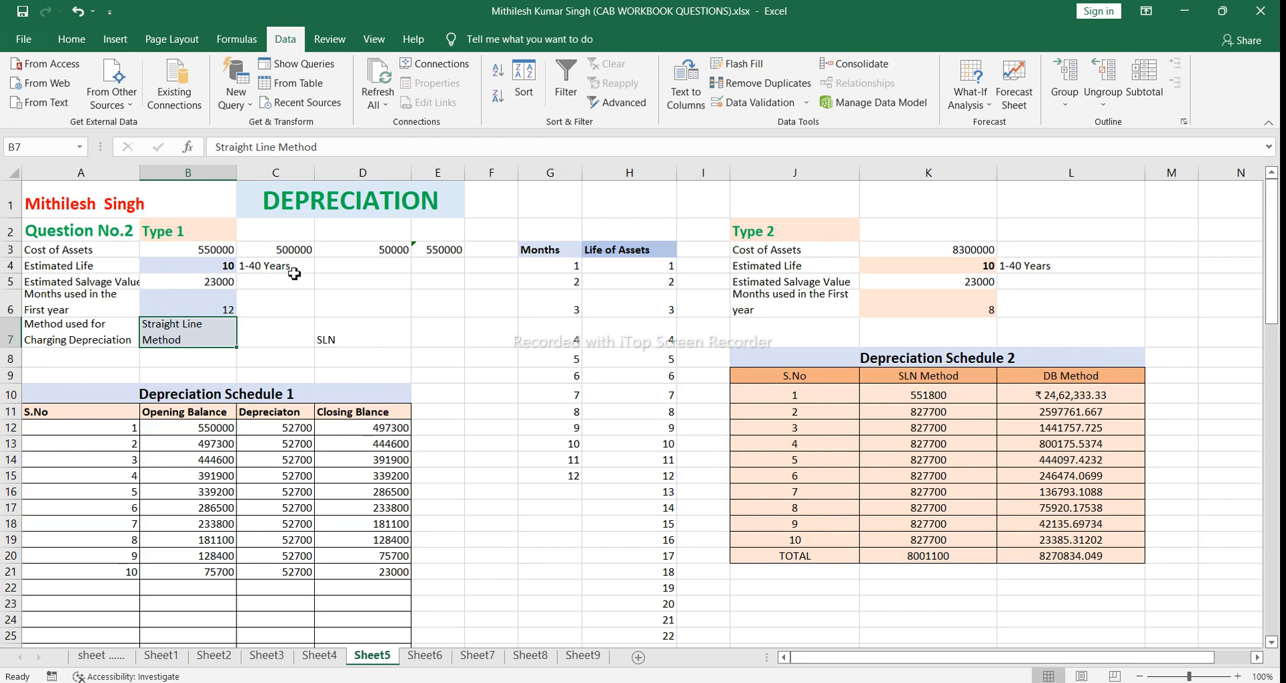
{"action": "left_click", "coordinate": [223, 282]}
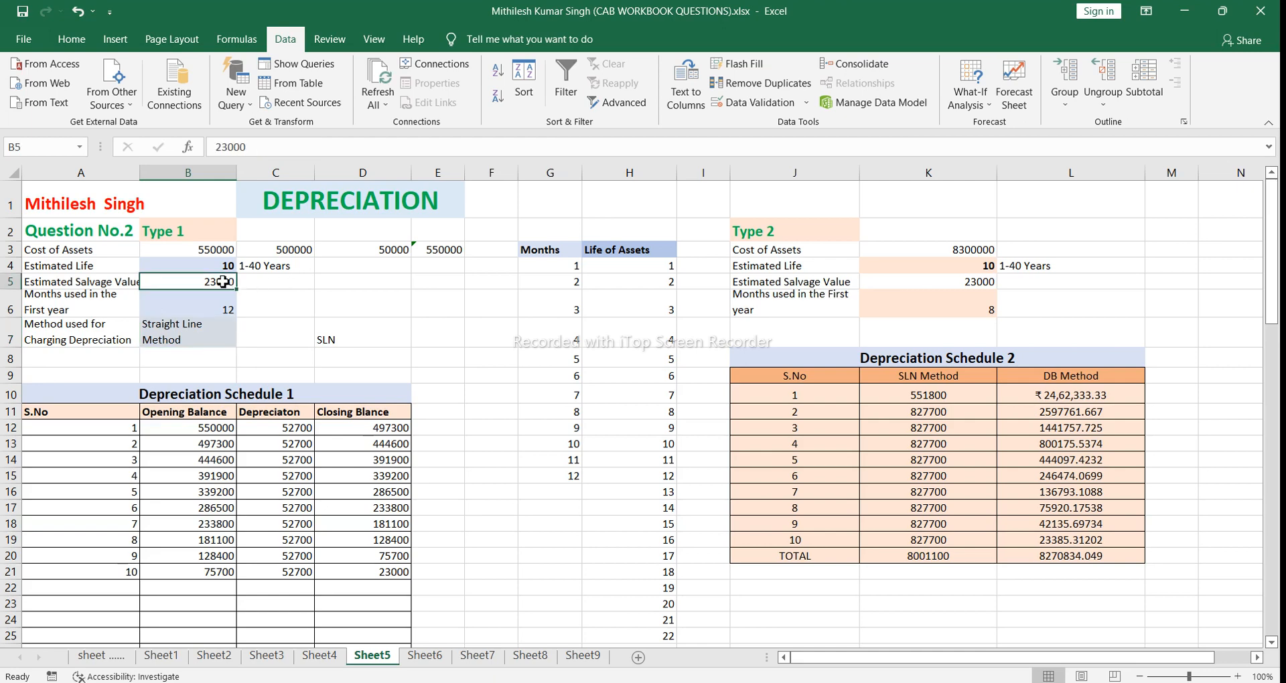
{"action": "mouse_move", "coordinate": [511, 682]}
{"action": "left_click", "coordinate": [514, 643]}
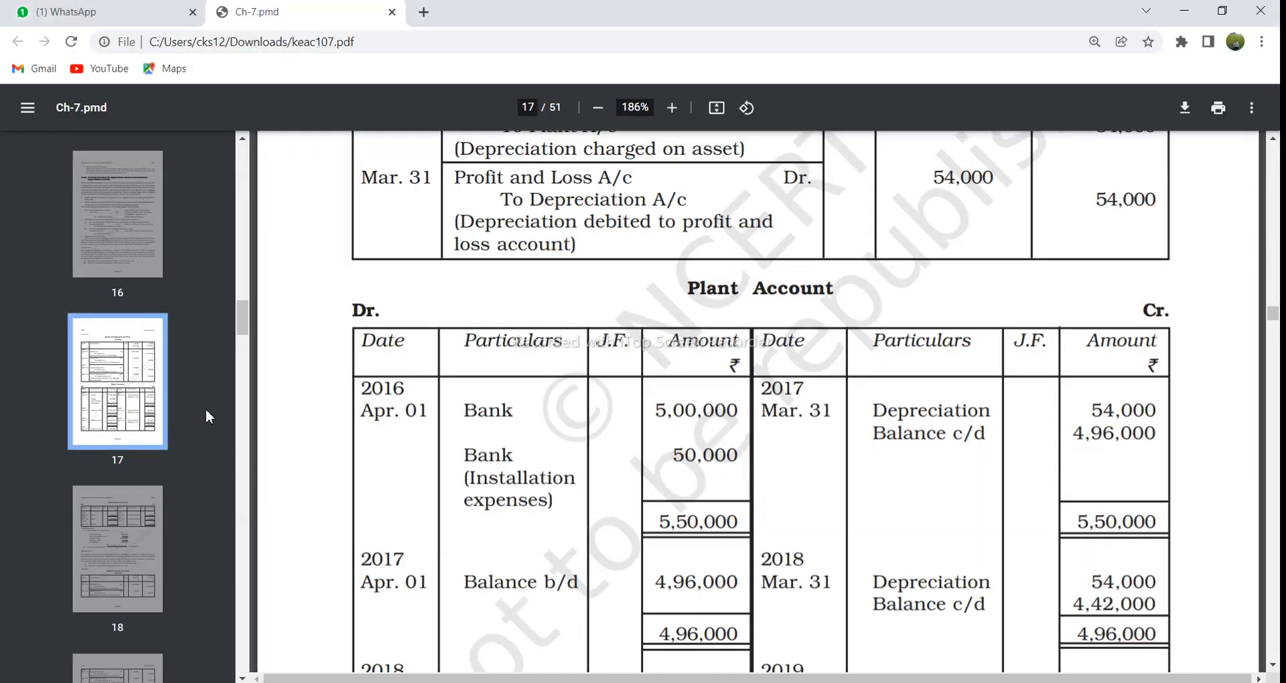
{"action": "left_click", "coordinate": [142, 268]}
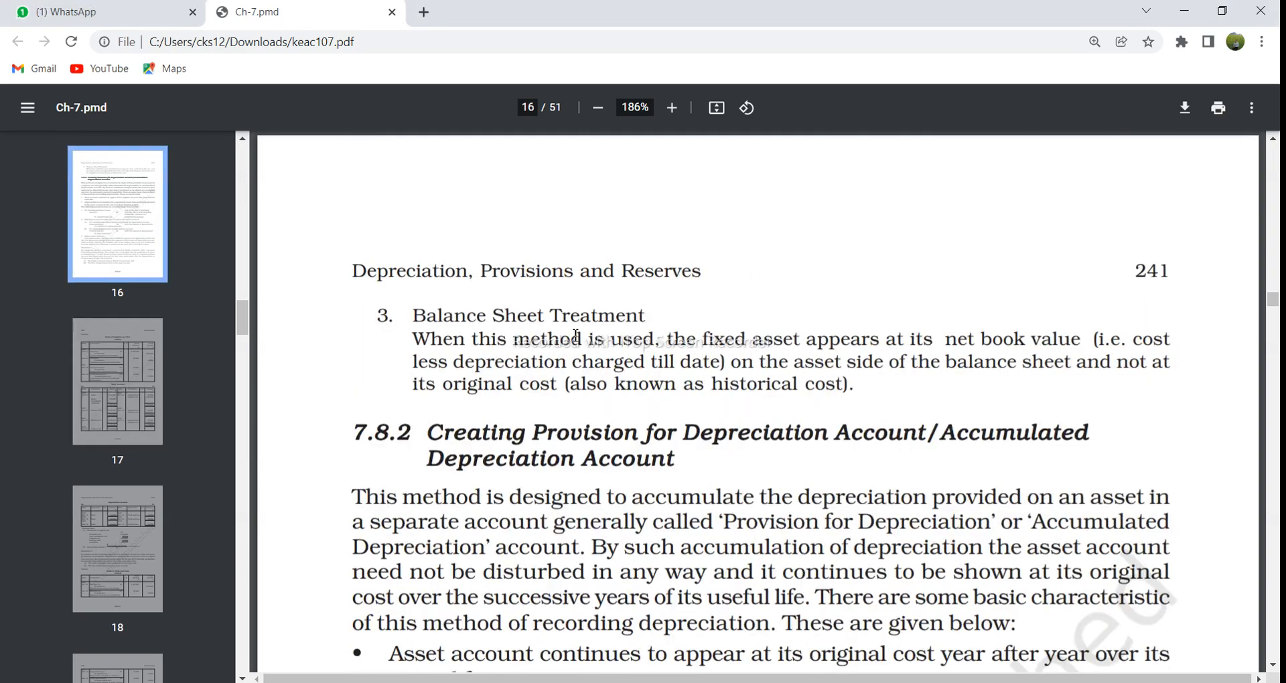
{"action": "scroll", "coordinate": [576, 335], "scroll_direction": "down", "scroll_amount": 12}
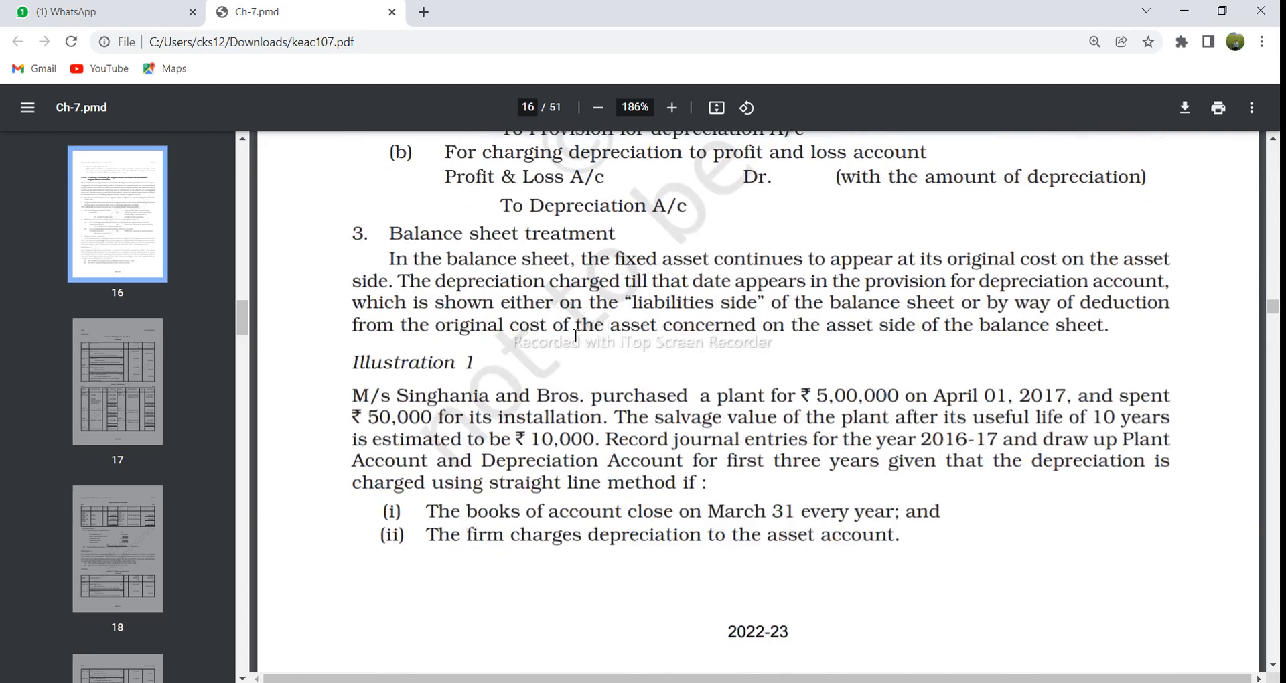
{"action": "scroll", "coordinate": [575, 335], "scroll_direction": "down", "scroll_amount": 10}
{"action": "scroll", "coordinate": [576, 335], "scroll_direction": "up", "scroll_amount": 7}
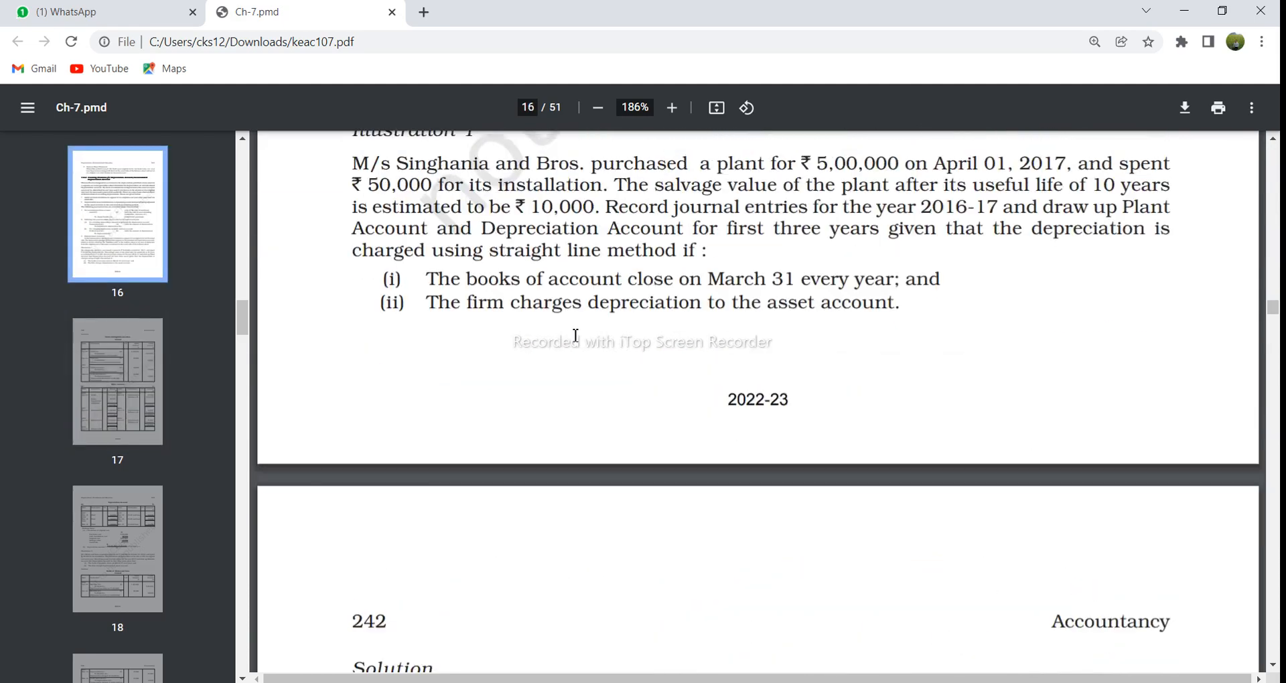
{"action": "scroll", "coordinate": [575, 335], "scroll_direction": "up", "scroll_amount": 2}
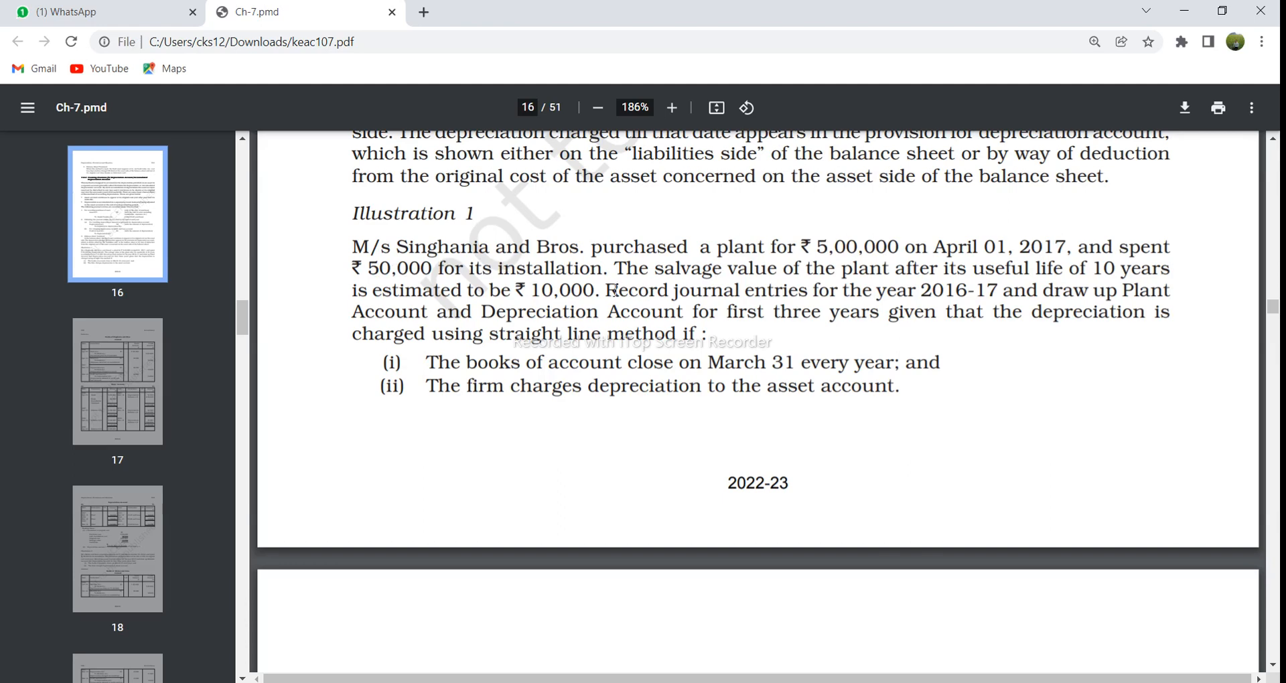
{"action": "left_click_drag", "start_coordinate": [536, 293], "coordinate": [606, 289]}
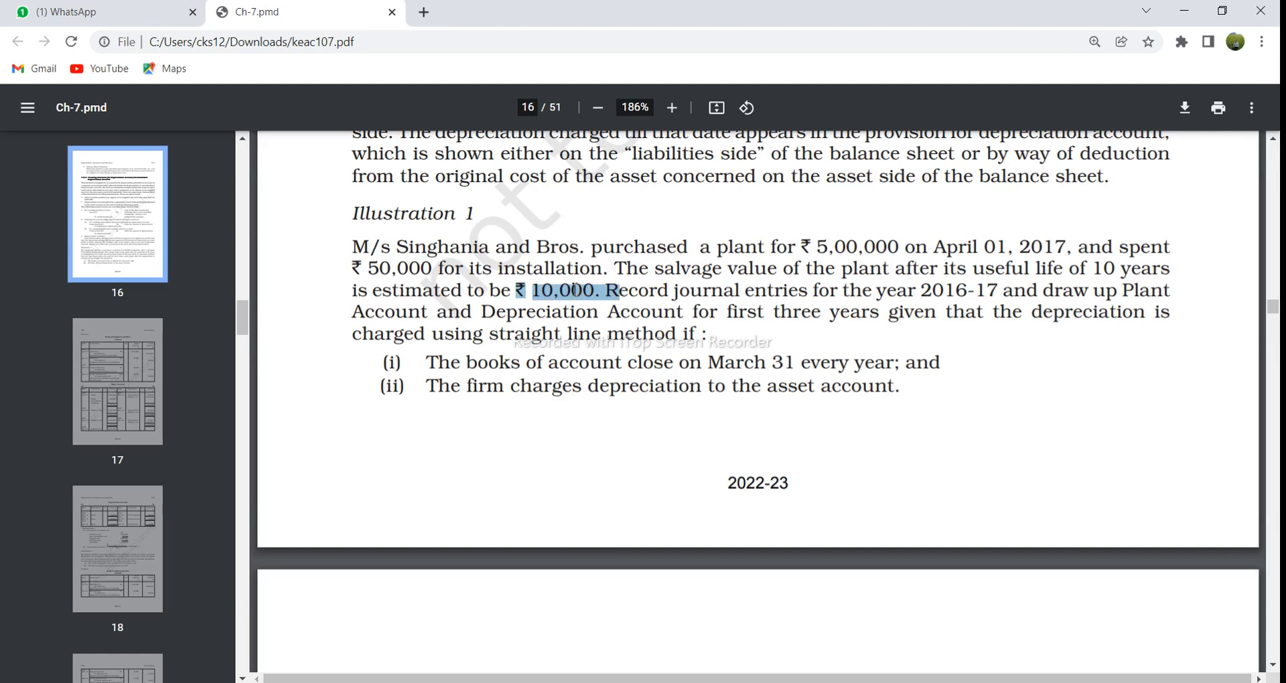
Step: Switch back to the Excel depreciation workbook and set the Type 1 Estimated Salvage Value in B5 to 10000
{"action": "mouse_move", "coordinate": [512, 680]}
{"action": "mouse_move", "coordinate": [595, 680]}
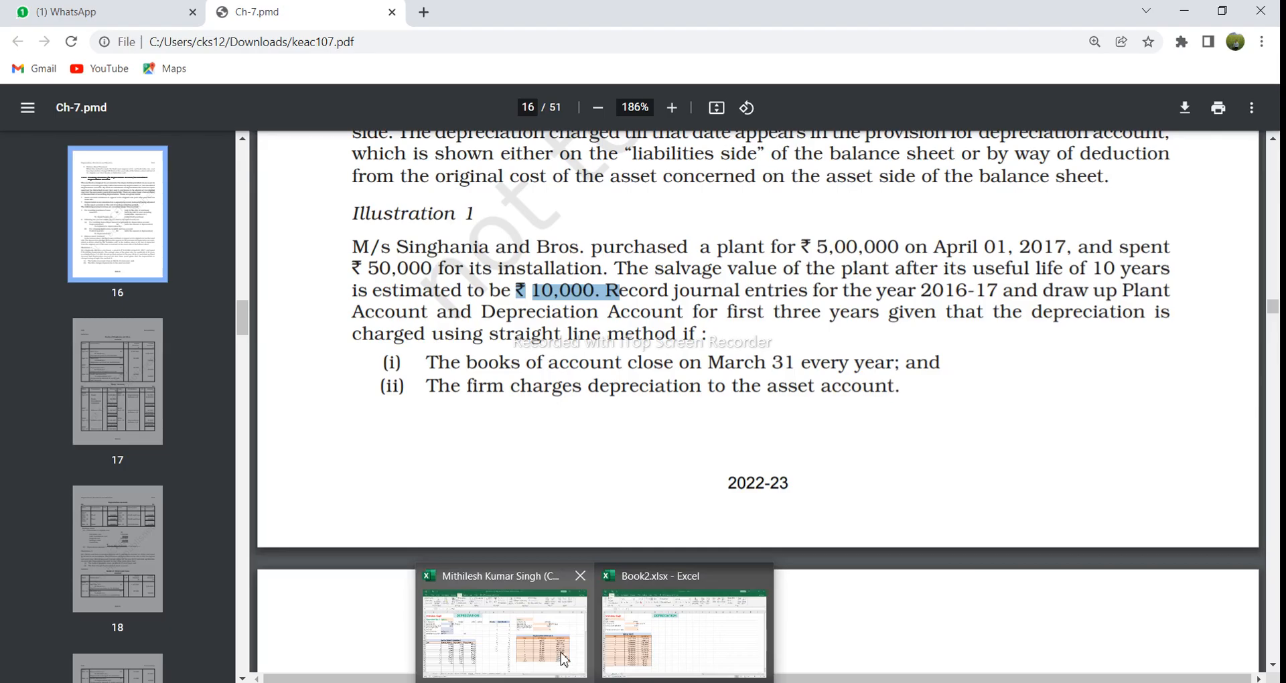
{"action": "left_click", "coordinate": [564, 660]}
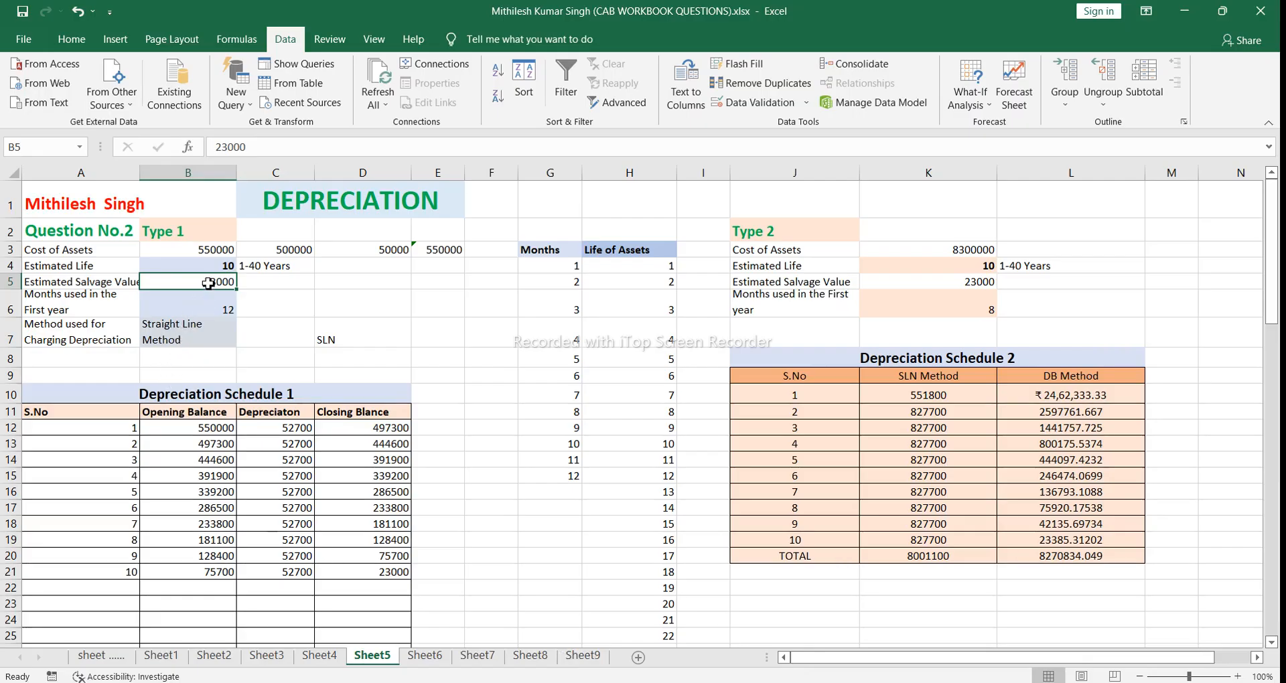
{"action": "key", "text": "BackSpace"}
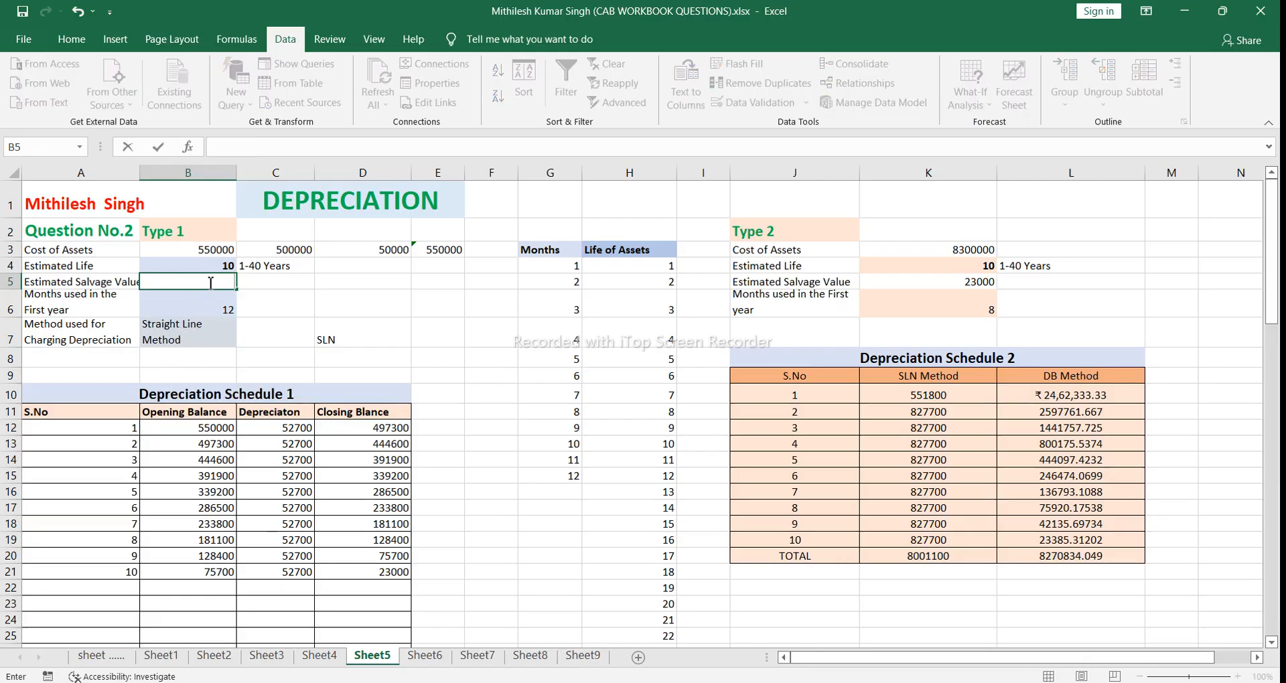
{"action": "type", "text": "10000"}
{"action": "left_click", "coordinate": [299, 299]}
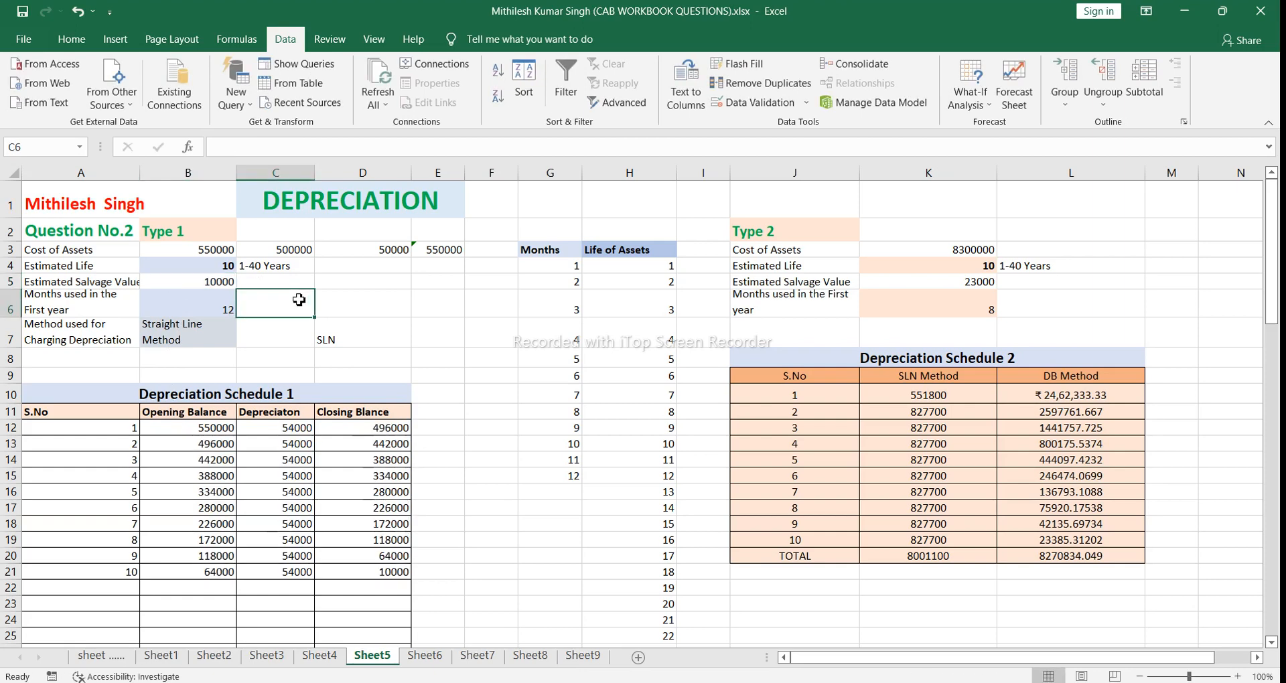
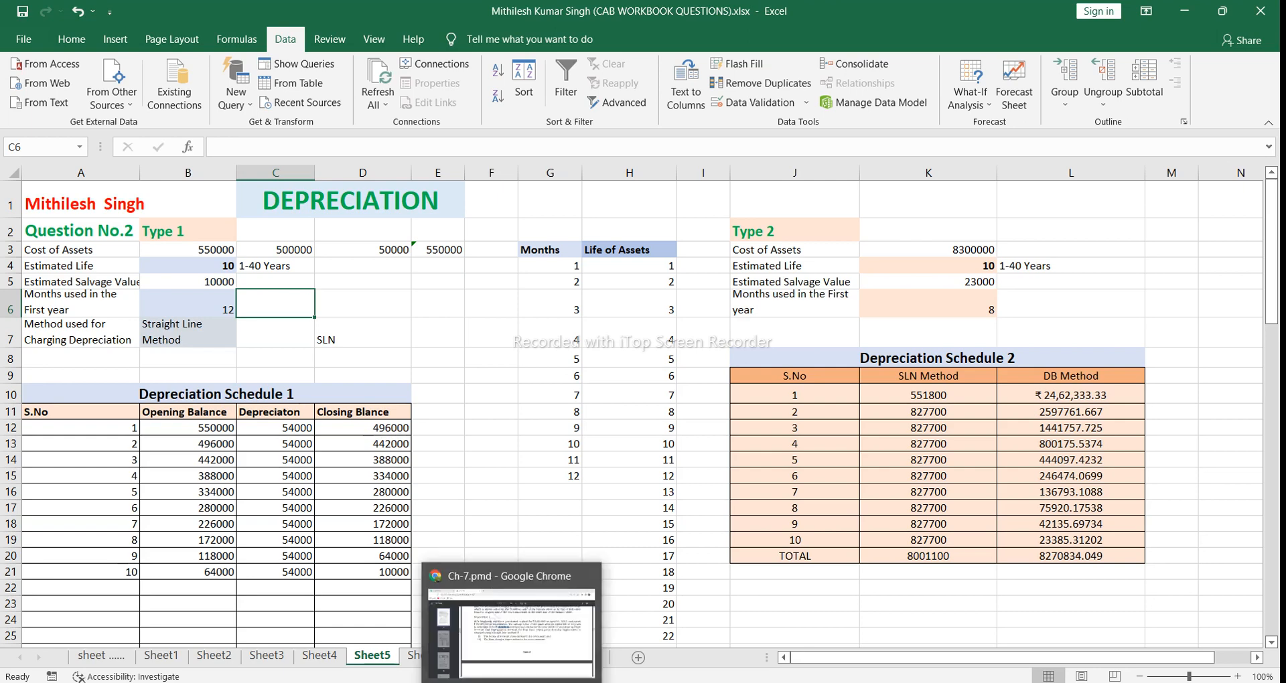
Step: Check the Plant Account on page 17 of the Ch-7 PDF in Chrome and return to the Excel depreciation workbook
{"action": "left_click", "coordinate": [523, 653]}
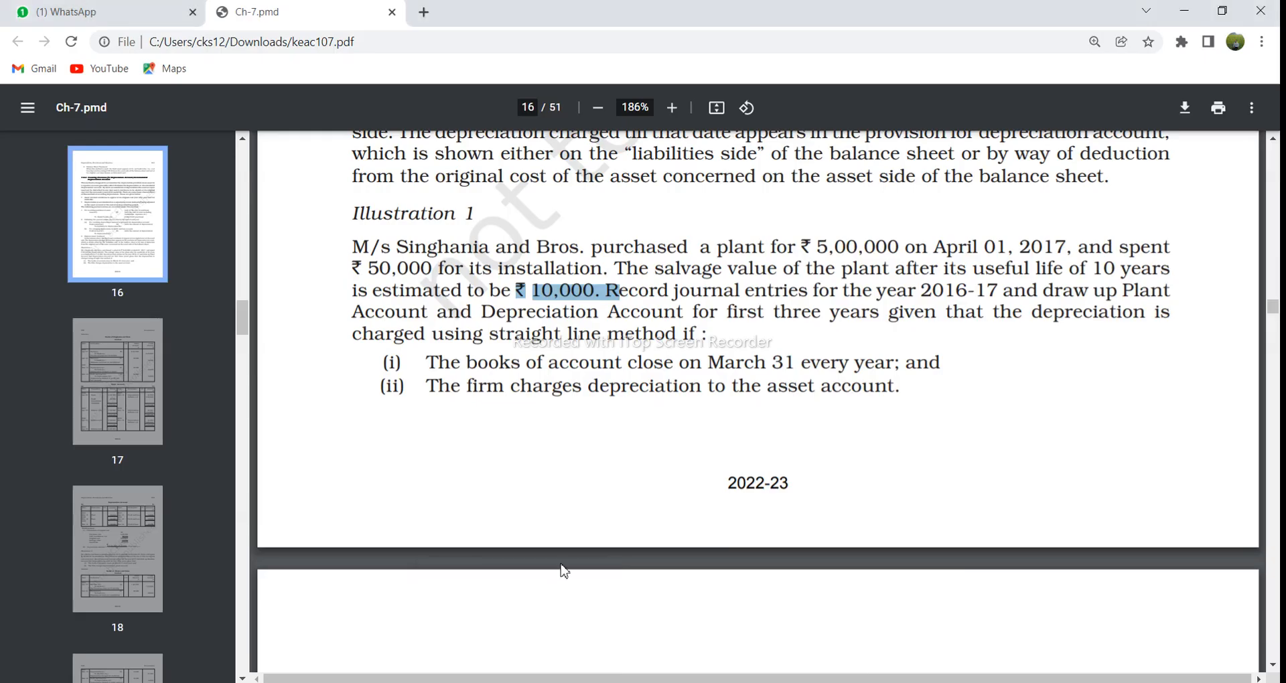
{"action": "scroll", "coordinate": [588, 541], "scroll_direction": "down", "scroll_amount": 10}
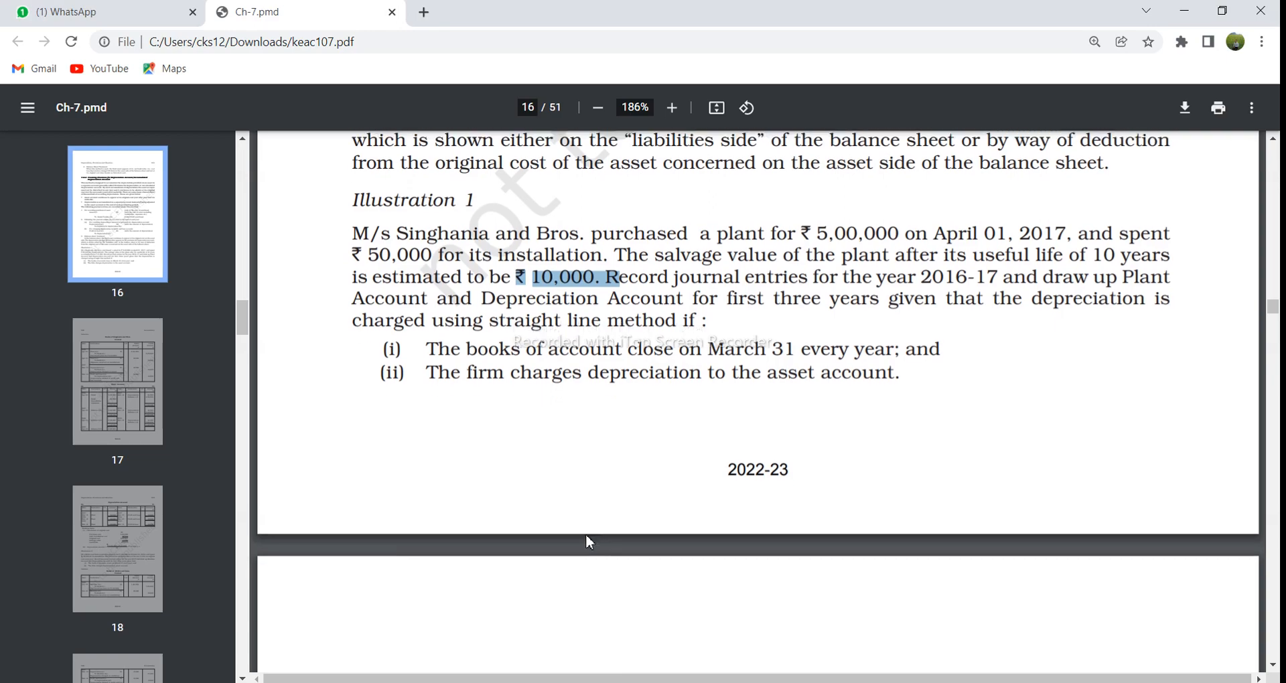
{"action": "scroll", "coordinate": [588, 542], "scroll_direction": "down", "scroll_amount": 6}
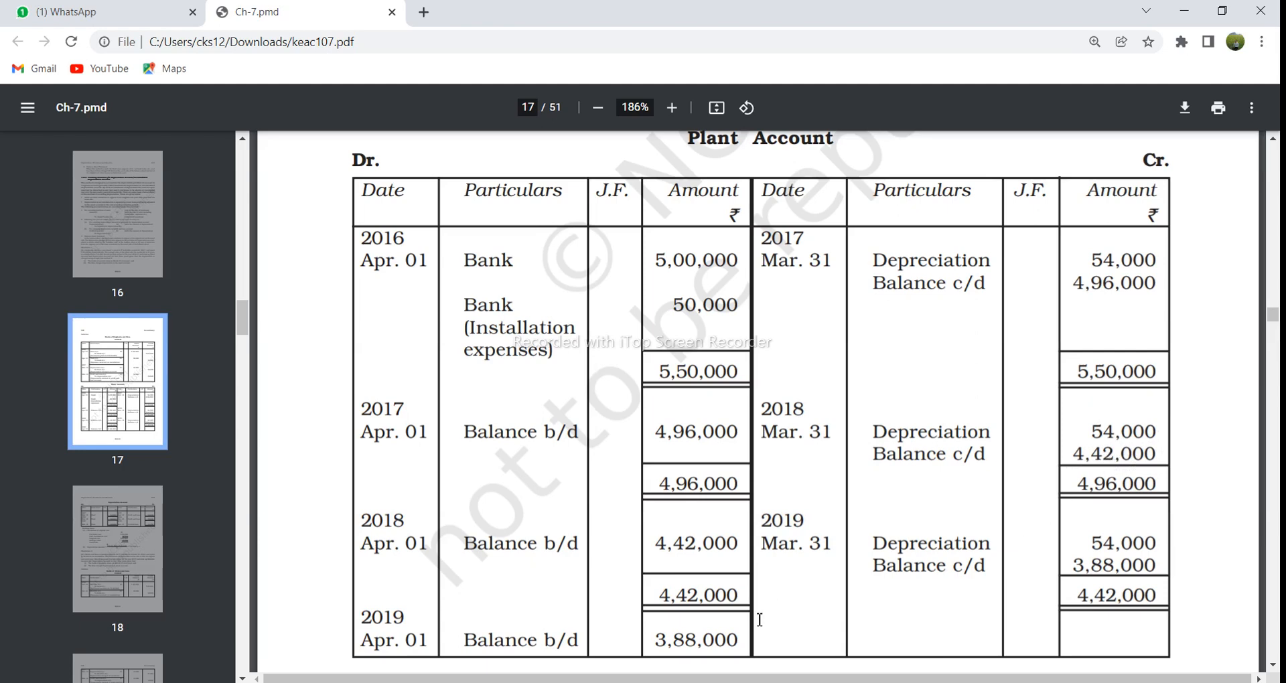
{"action": "mouse_move", "coordinate": [595, 682]}
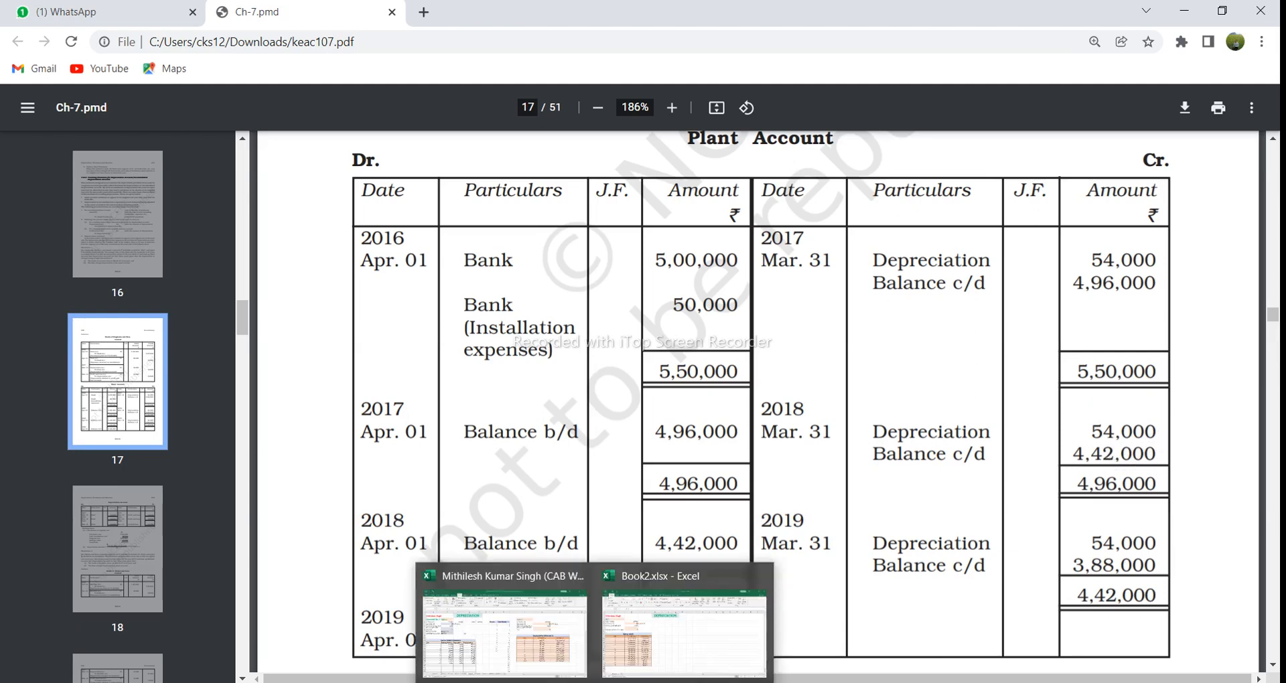
{"action": "left_click", "coordinate": [552, 660]}
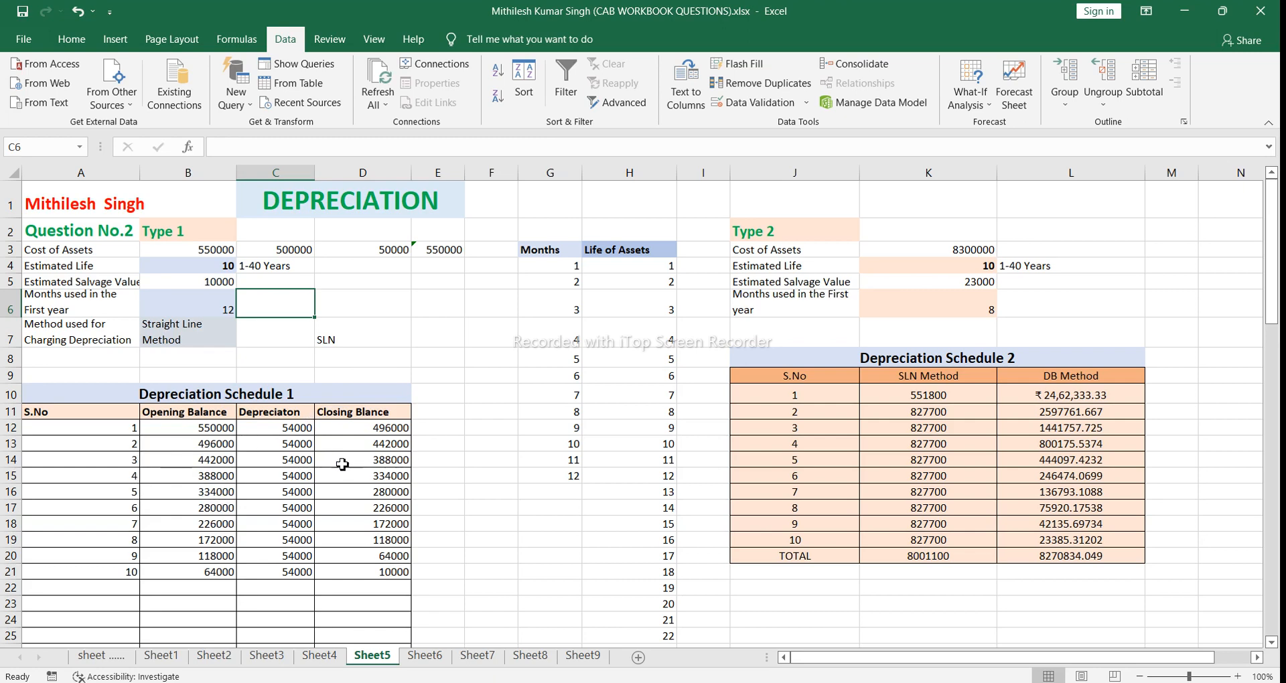
Step: Try Diminishing Balance Method in B7 for Depreciation Schedule 1 and restore Straight Line Method
{"action": "left_click", "coordinate": [215, 335]}
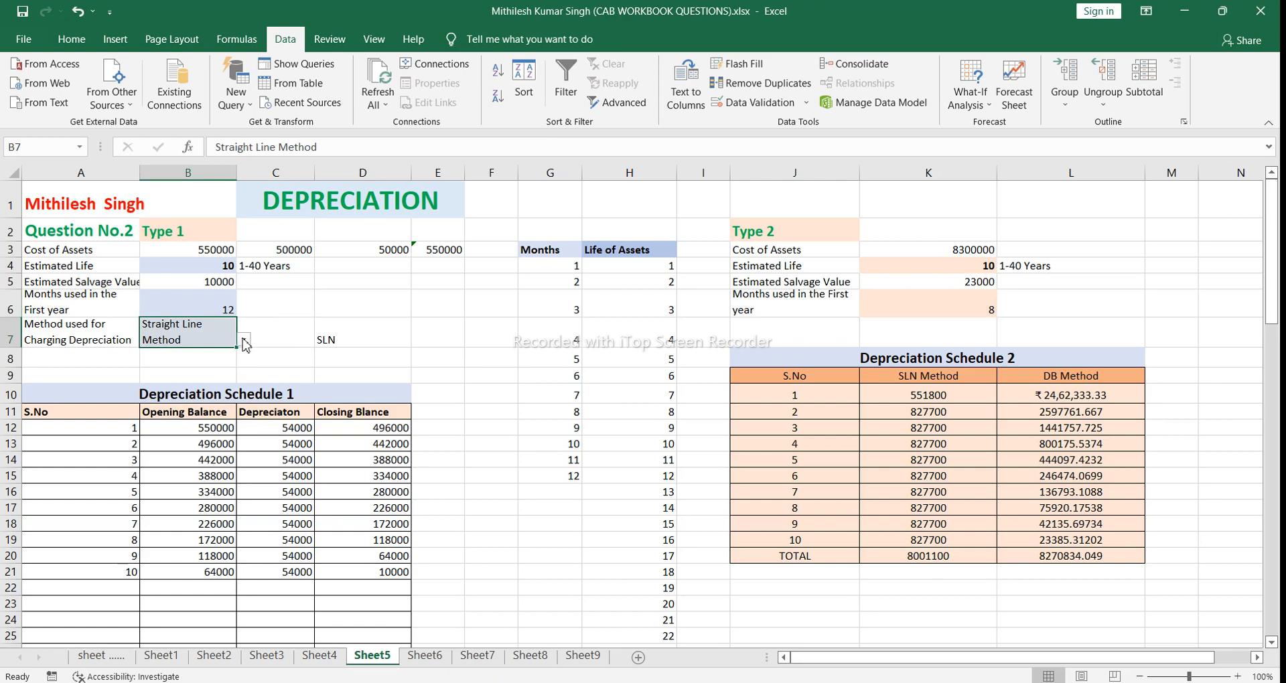
{"action": "left_click", "coordinate": [245, 340]}
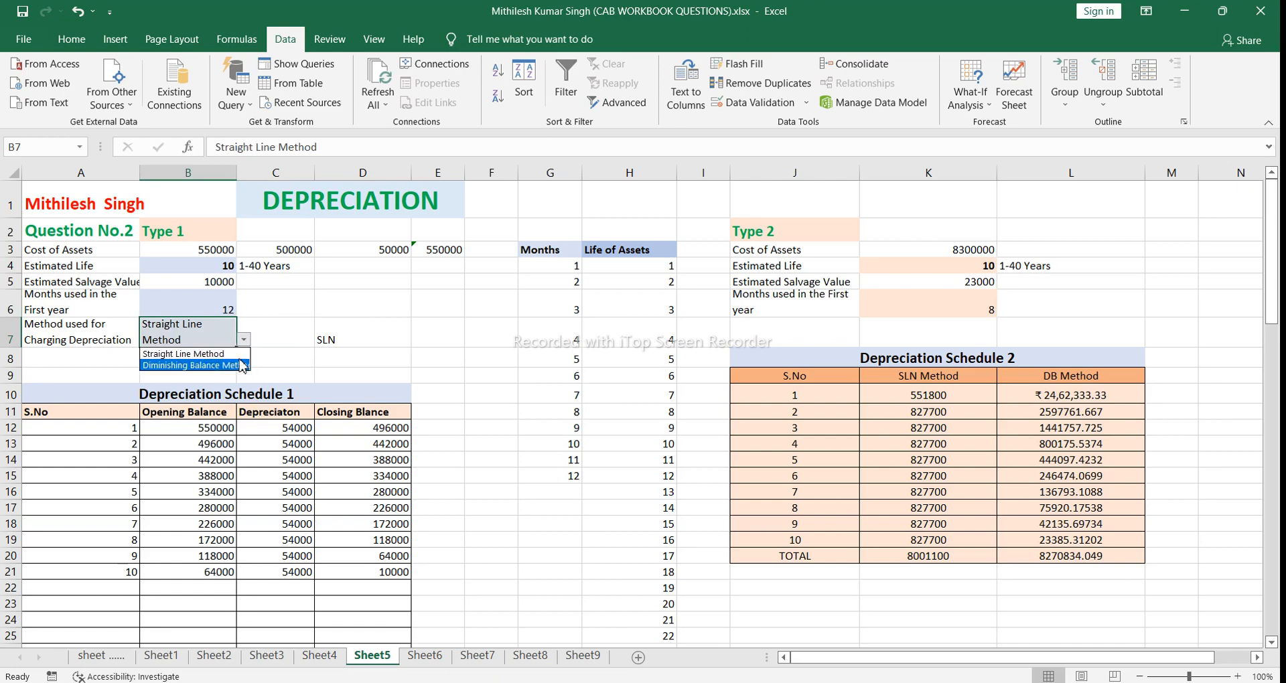
{"action": "left_click", "coordinate": [241, 366]}
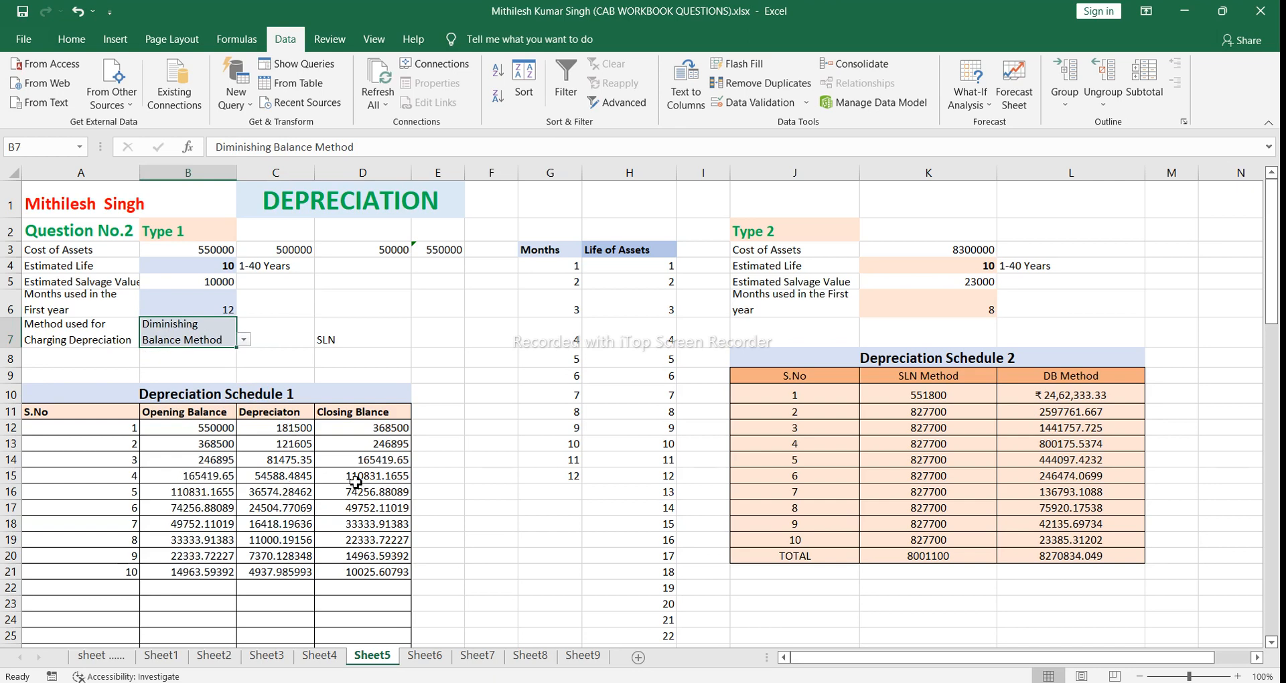
{"action": "left_click", "coordinate": [243, 339]}
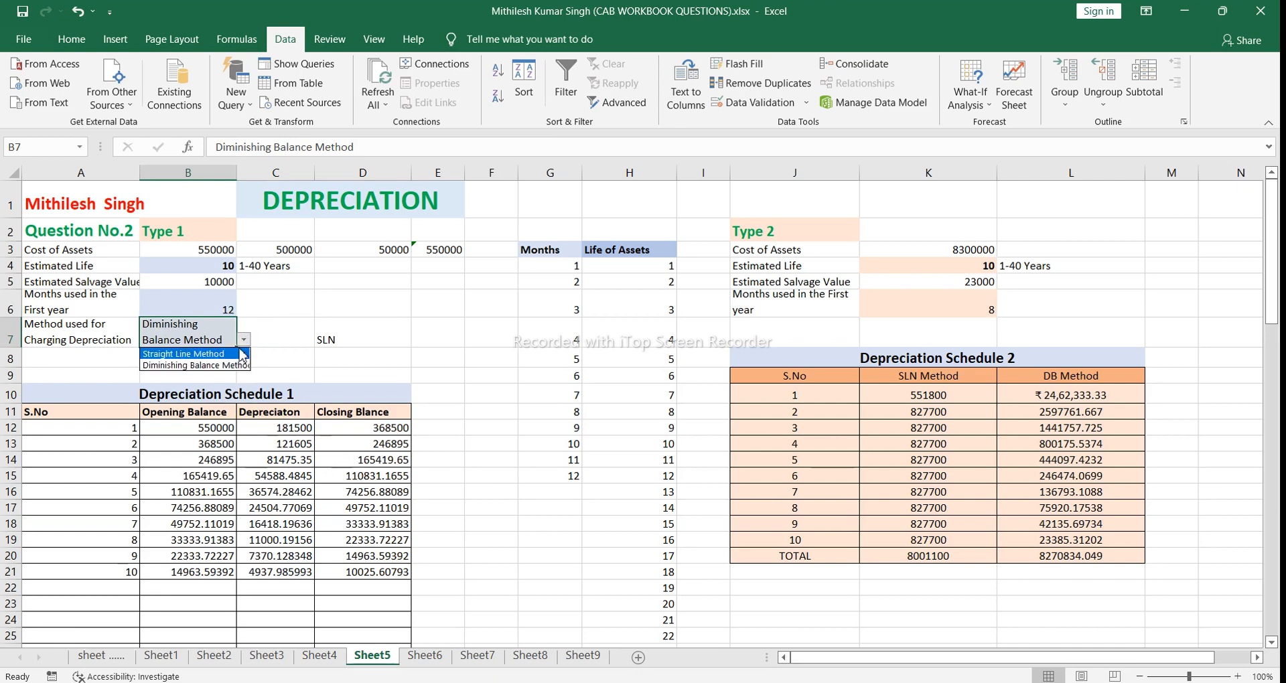
{"action": "left_click", "coordinate": [242, 354]}
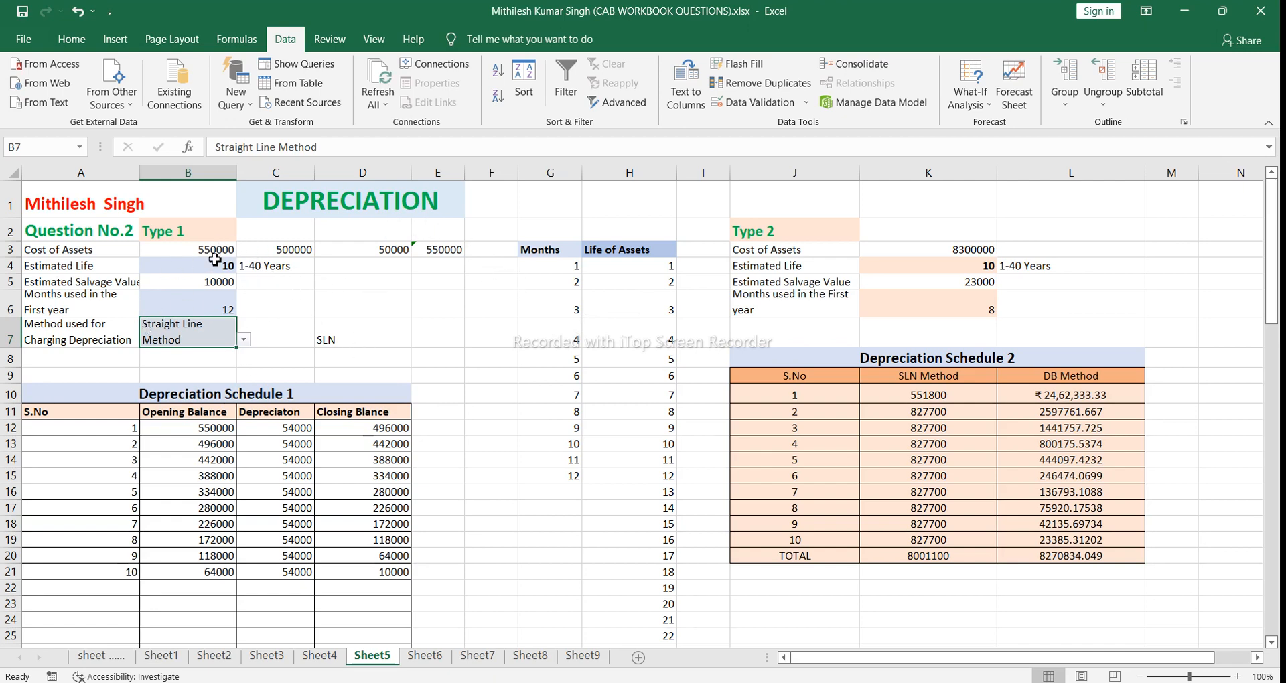
Step: Clear the helper cost figures and their sum from C3, D3 and E3 beside the Type 1 Cost of Assets
{"action": "left_click", "coordinate": [424, 248]}
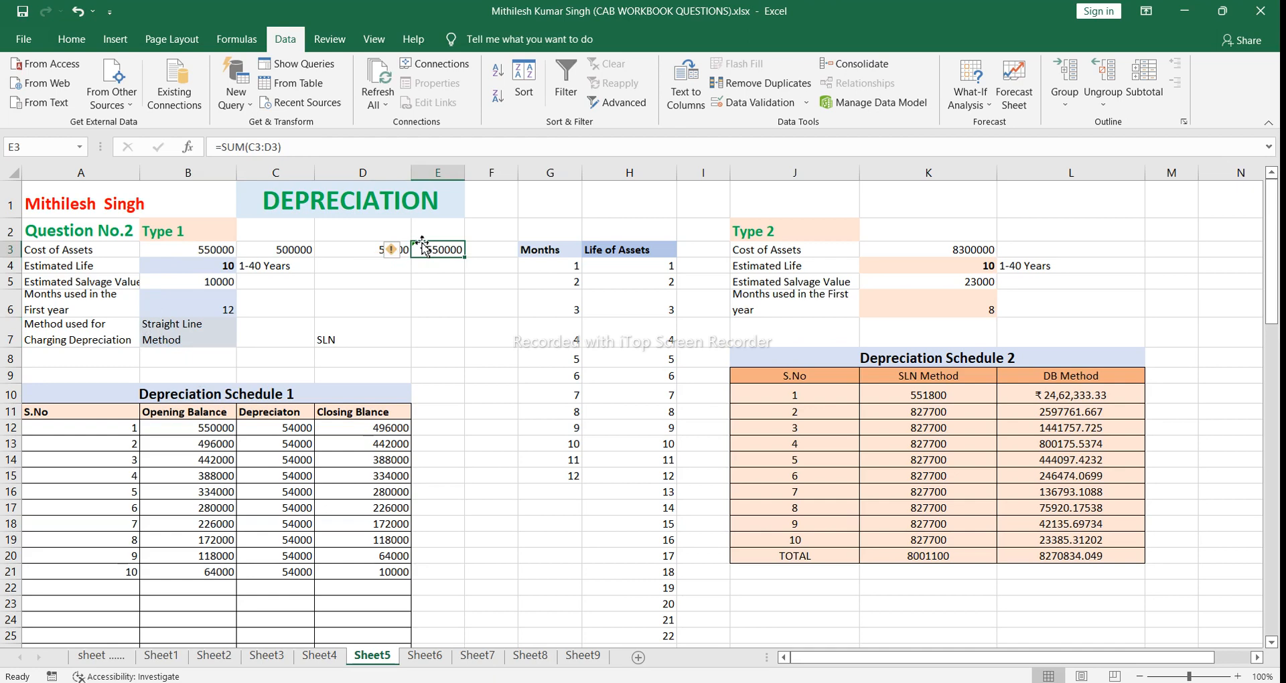
{"action": "key", "text": "Delete"}
{"action": "left_click", "coordinate": [379, 248]}
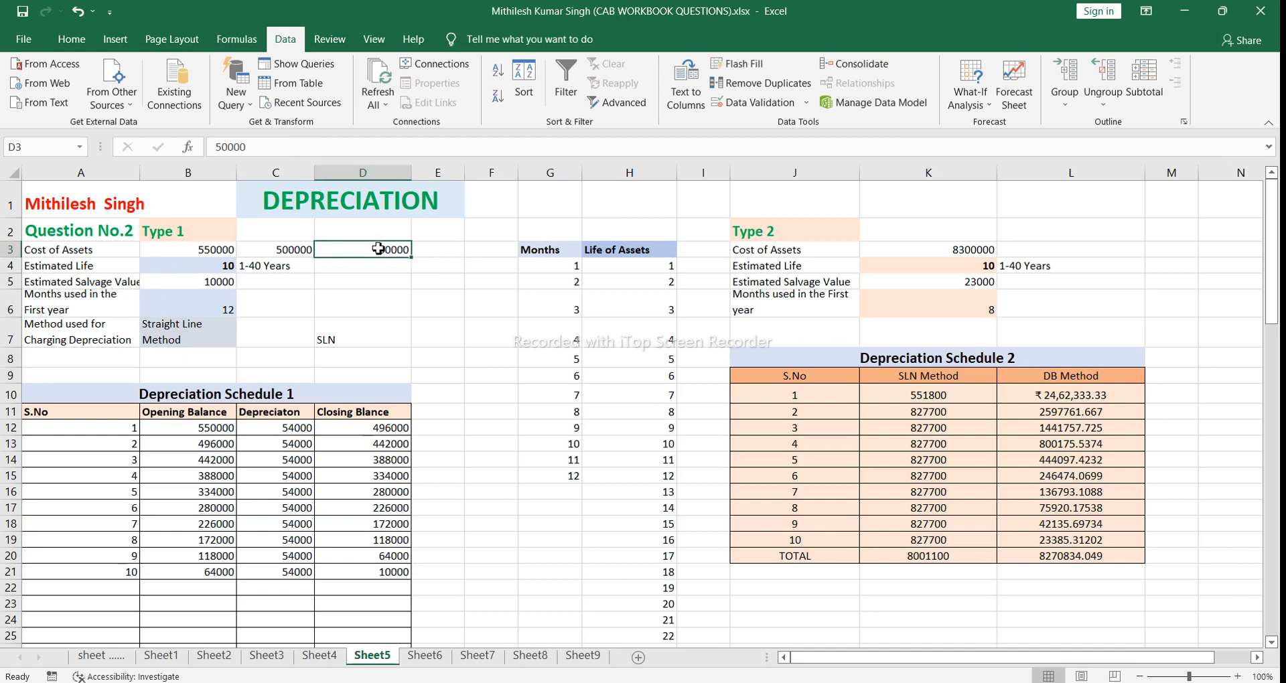
{"action": "key", "text": "Delete"}
{"action": "left_click", "coordinate": [305, 250]}
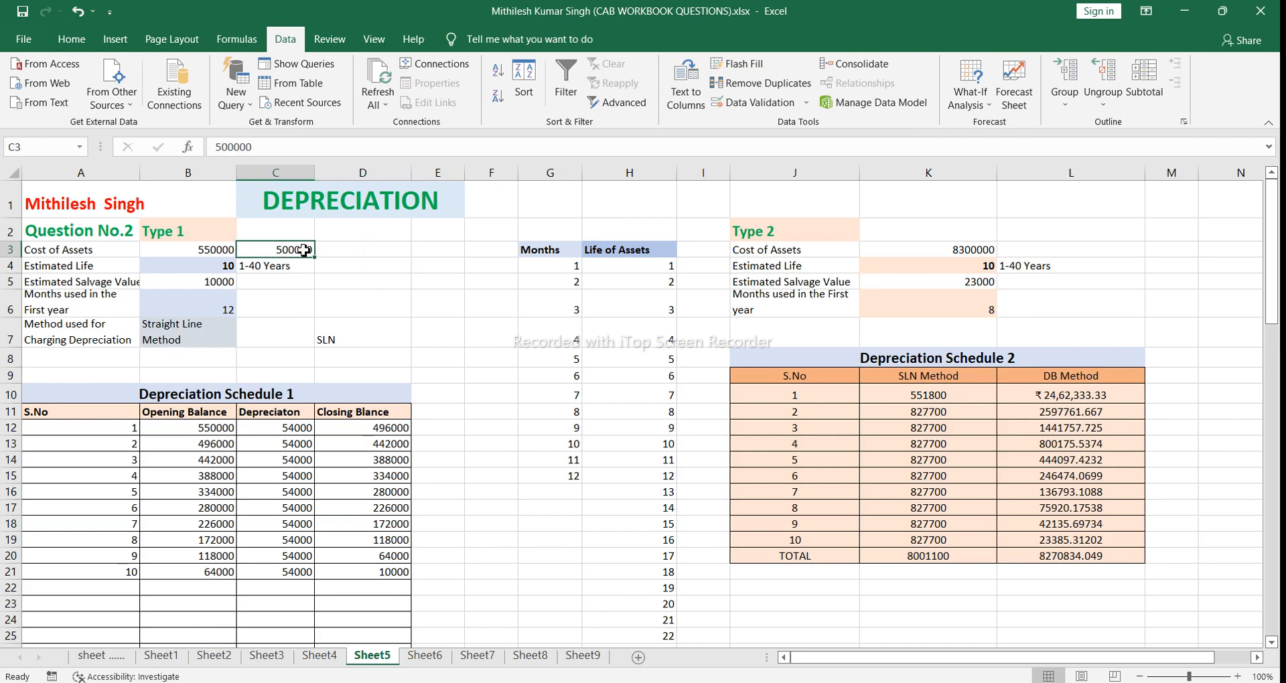
{"action": "key", "text": "Delete"}
Step: Inspect the serial number cells J10 and J11 and the first-year SLN cell K10 in Depreciation Schedule 2
{"action": "left_click", "coordinate": [815, 399]}
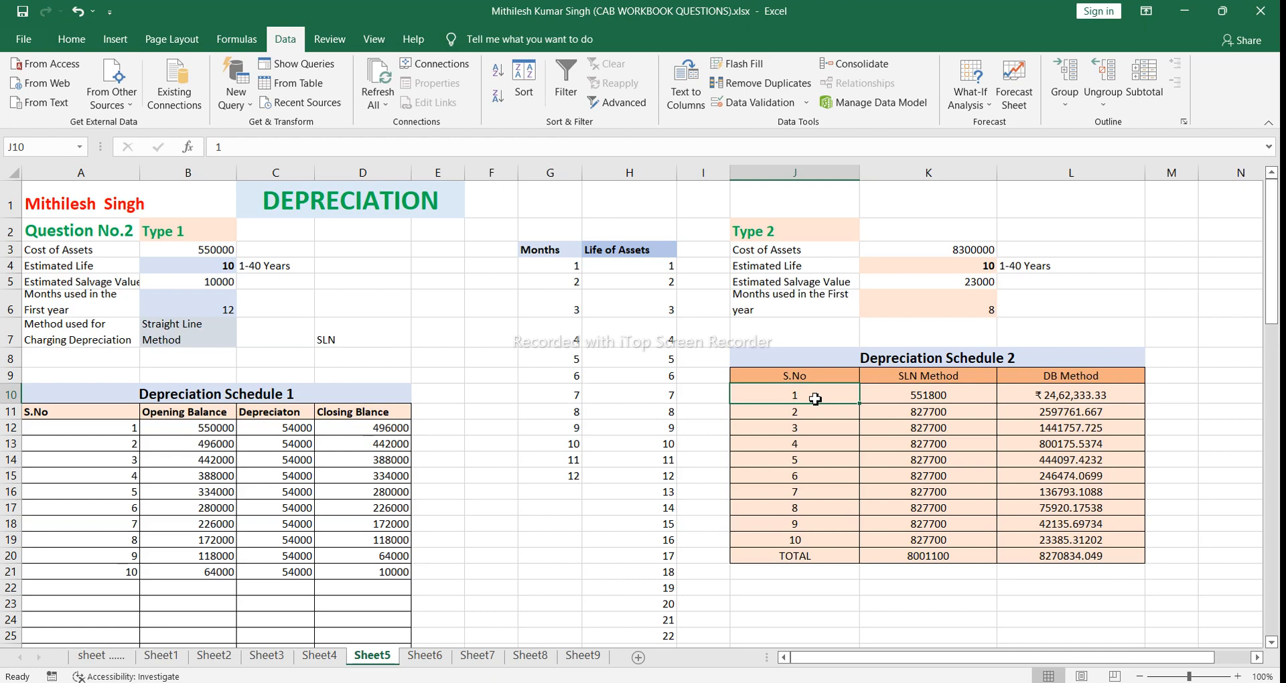
{"action": "left_click", "coordinate": [809, 416]}
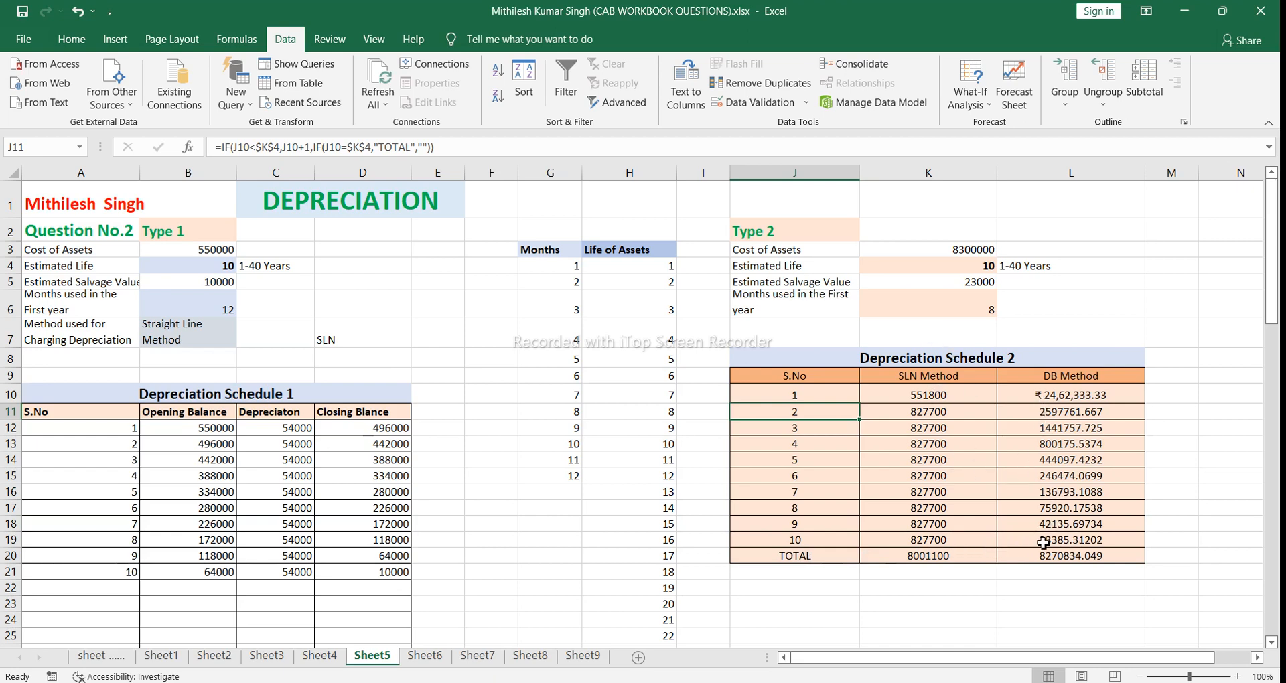
{"action": "left_click", "coordinate": [817, 399]}
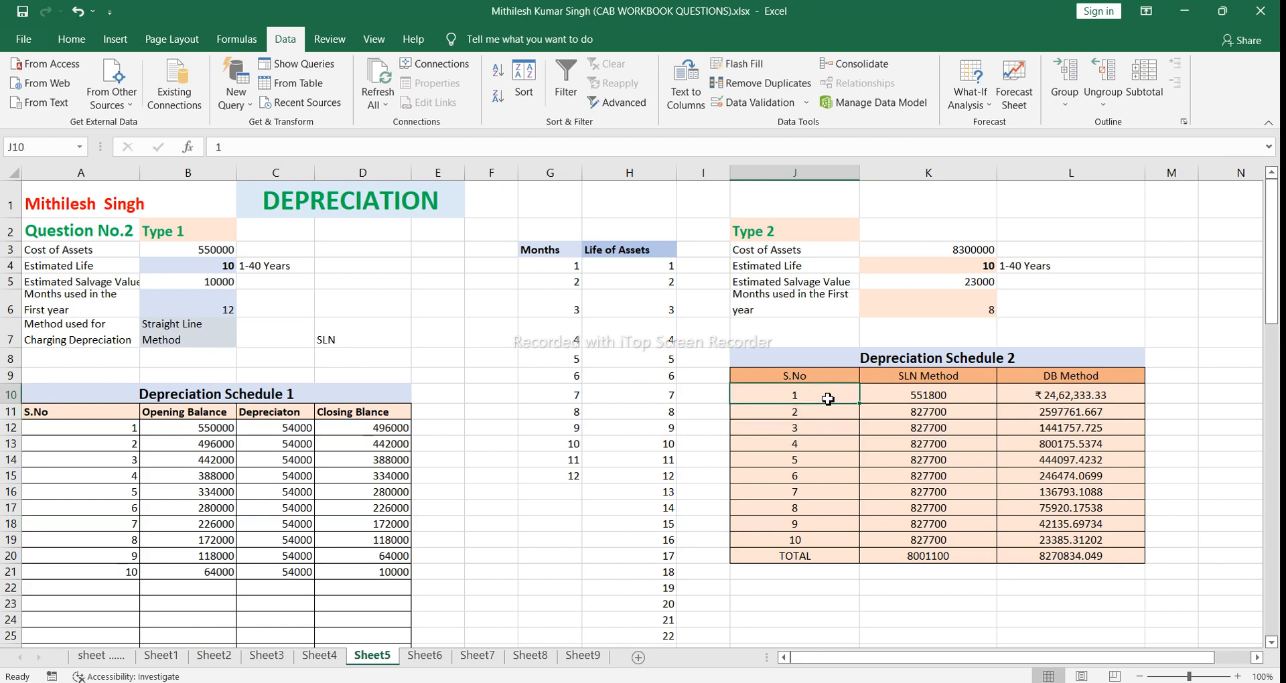
{"action": "left_click", "coordinate": [883, 392]}
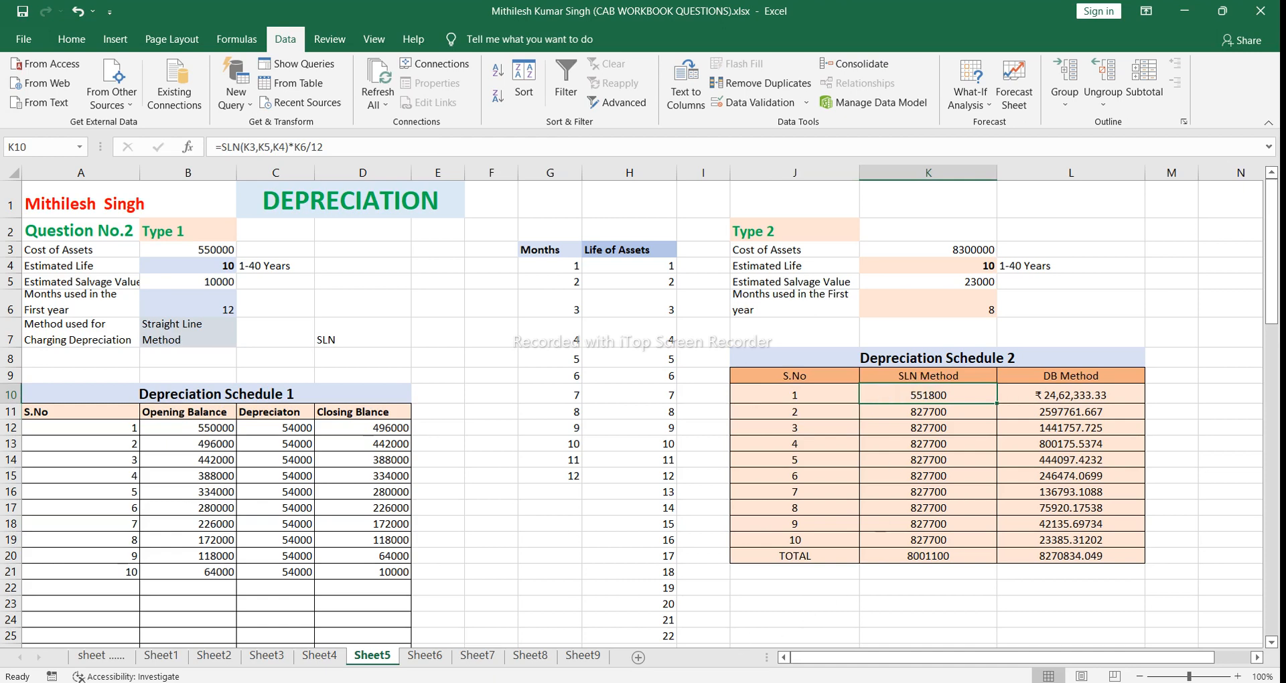
Step: View the Q.1 depreciation table in Book2.xlsx and return to the CAB workbook's depreciation sheet
{"action": "mouse_move", "coordinate": [577, 678]}
{"action": "left_click", "coordinate": [618, 669]}
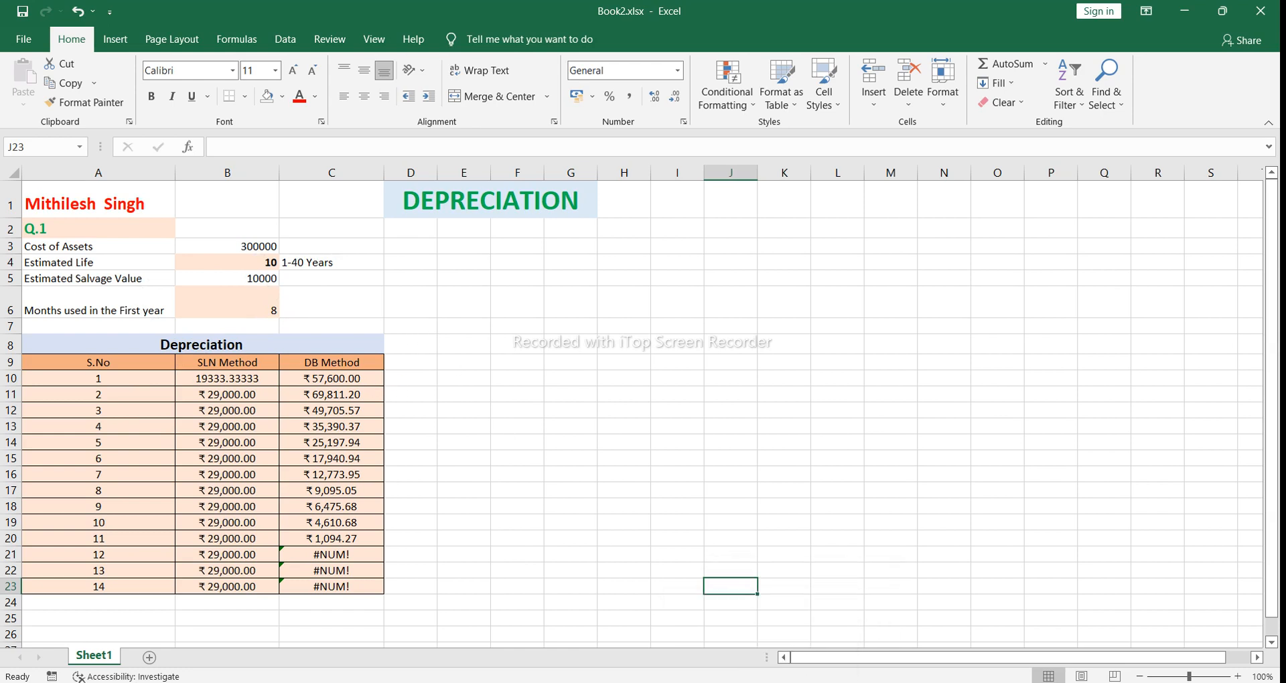
{"action": "mouse_move", "coordinate": [595, 682]}
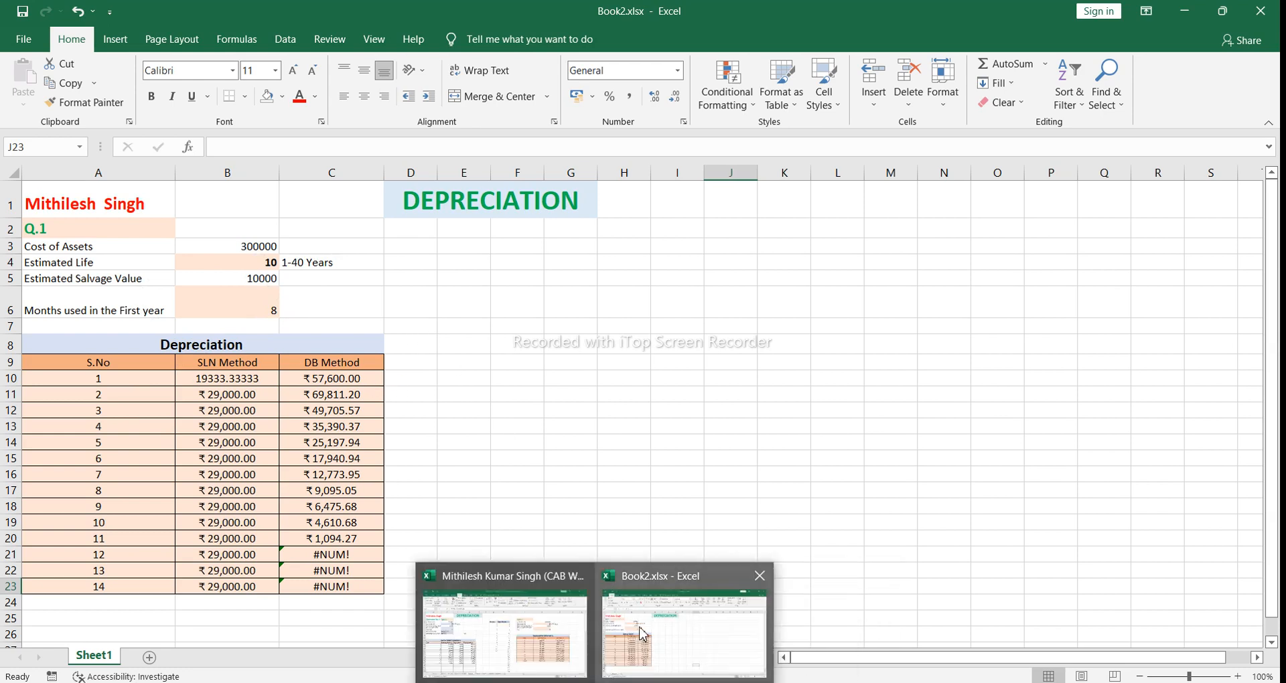
{"action": "left_click", "coordinate": [506, 633]}
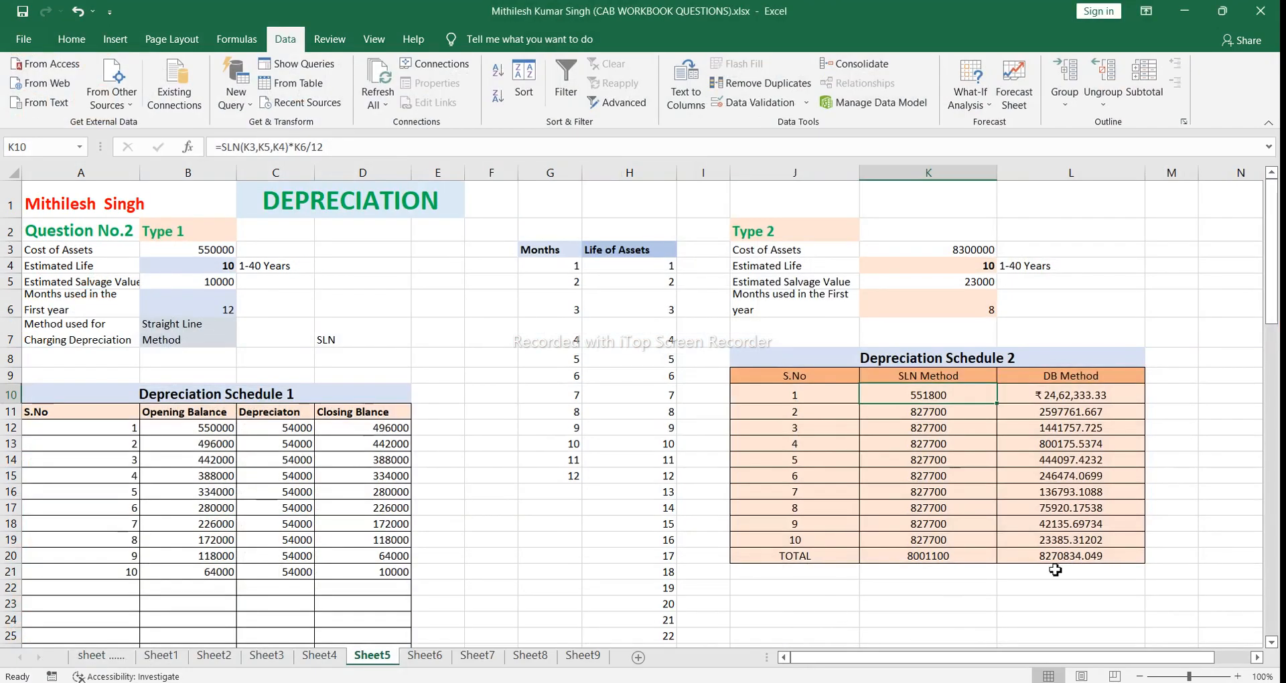
Step: Examine the first-year SLN formula in K10, including its cost, salvage, life and months references
{"action": "double_click", "coordinate": [927, 395]}
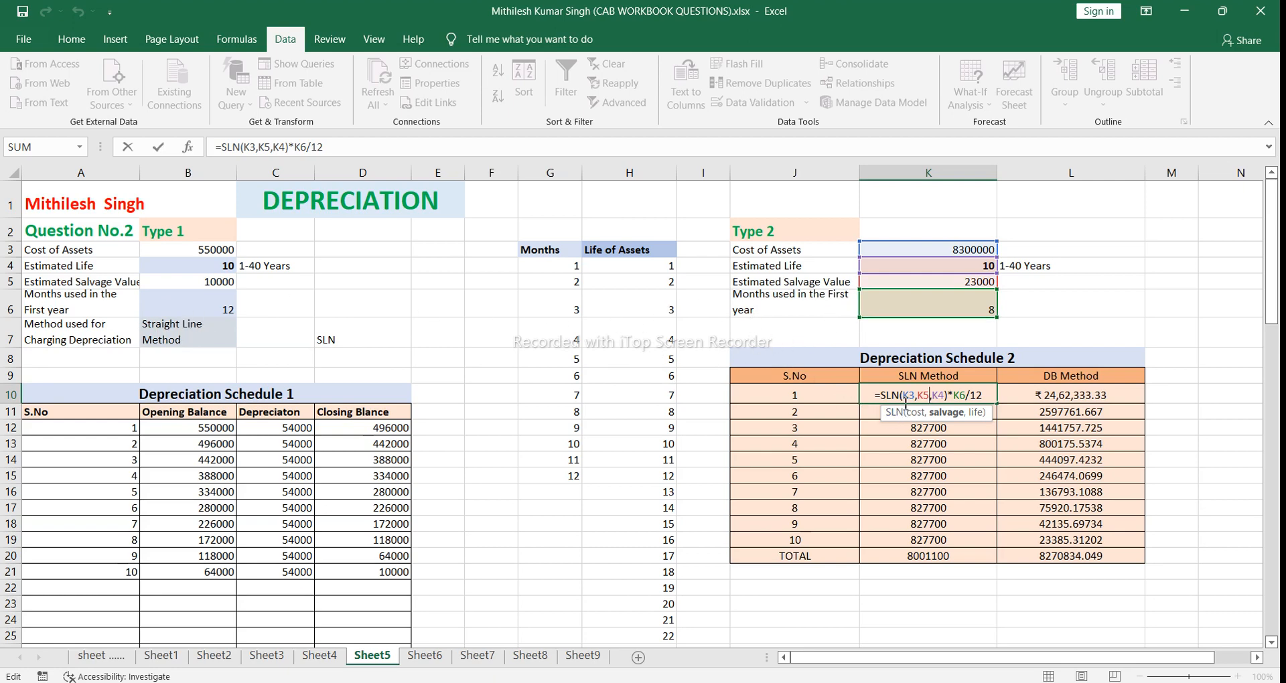
{"action": "left_click", "coordinate": [987, 395]}
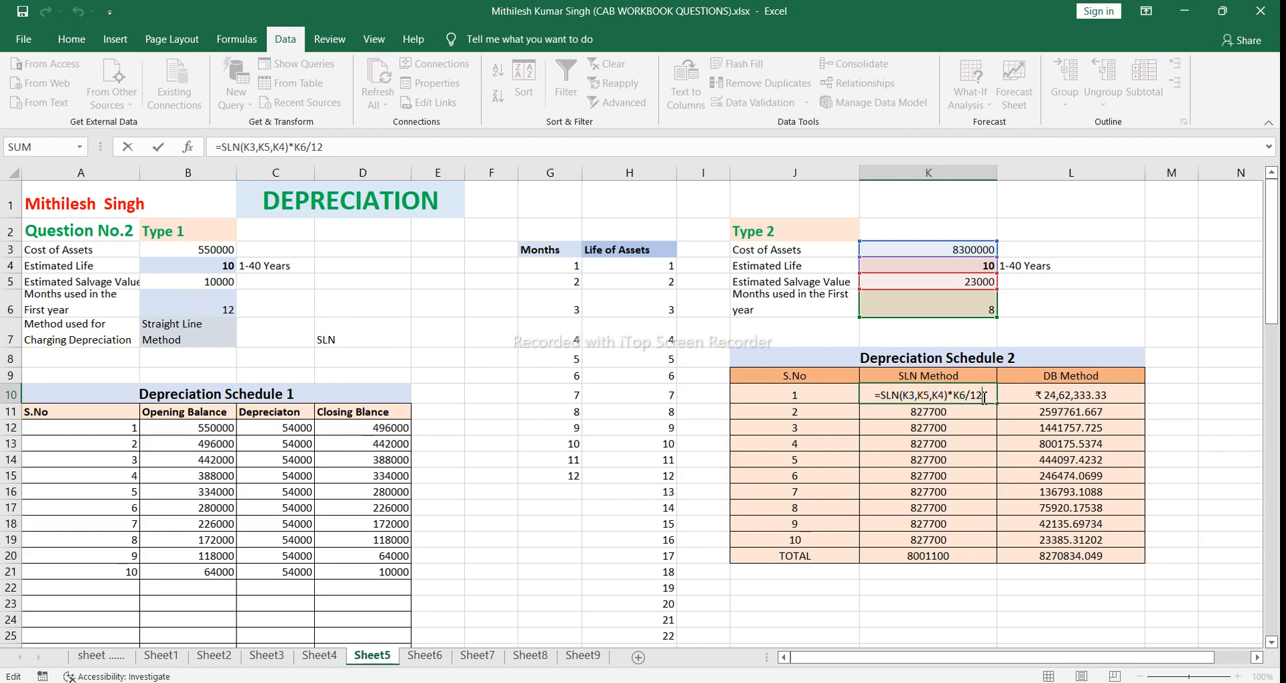
{"action": "key", "text": "Return"}
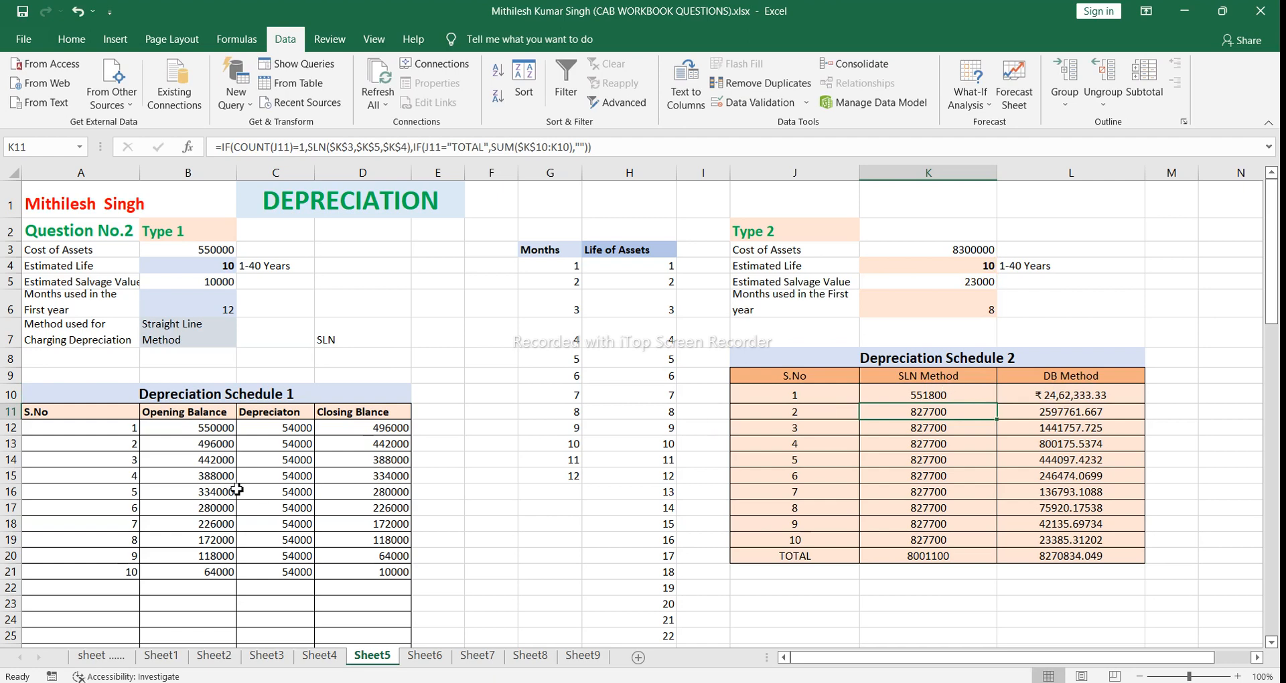
Step: Check the depreciation formula in C12 while switching B7 to Diminishing Balance Method and back to Straight Line Method
{"action": "left_click", "coordinate": [265, 434]}
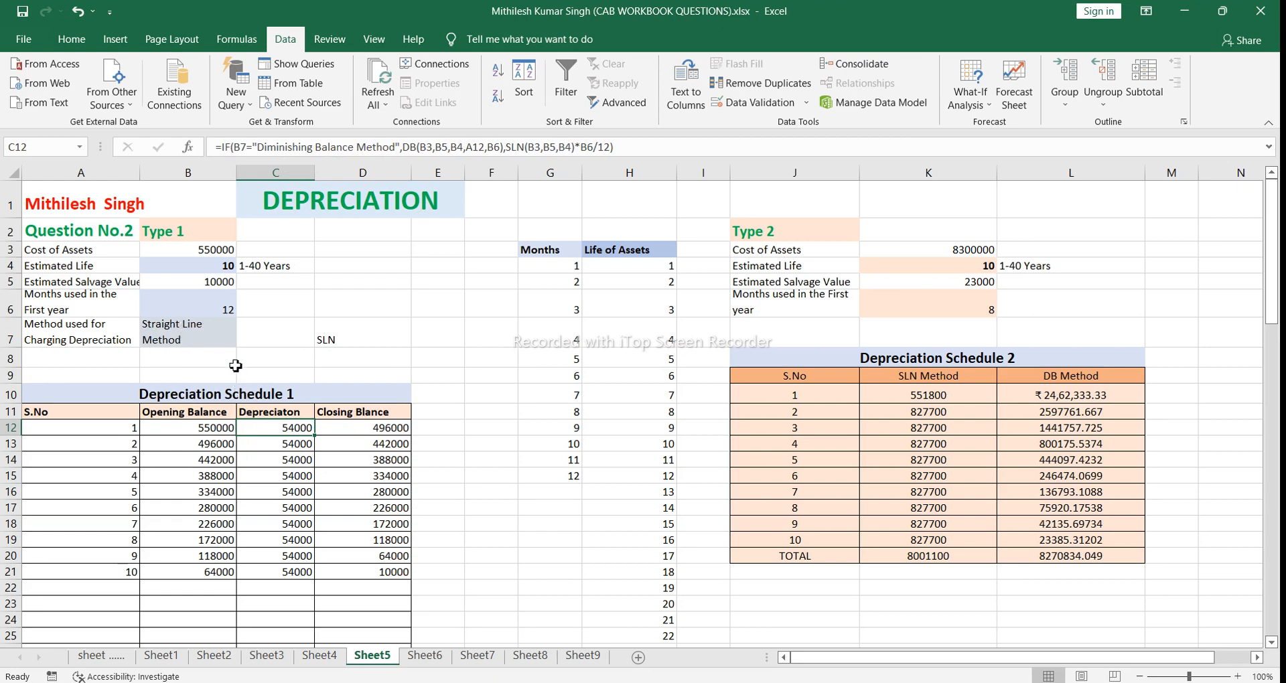
{"action": "left_click", "coordinate": [231, 333]}
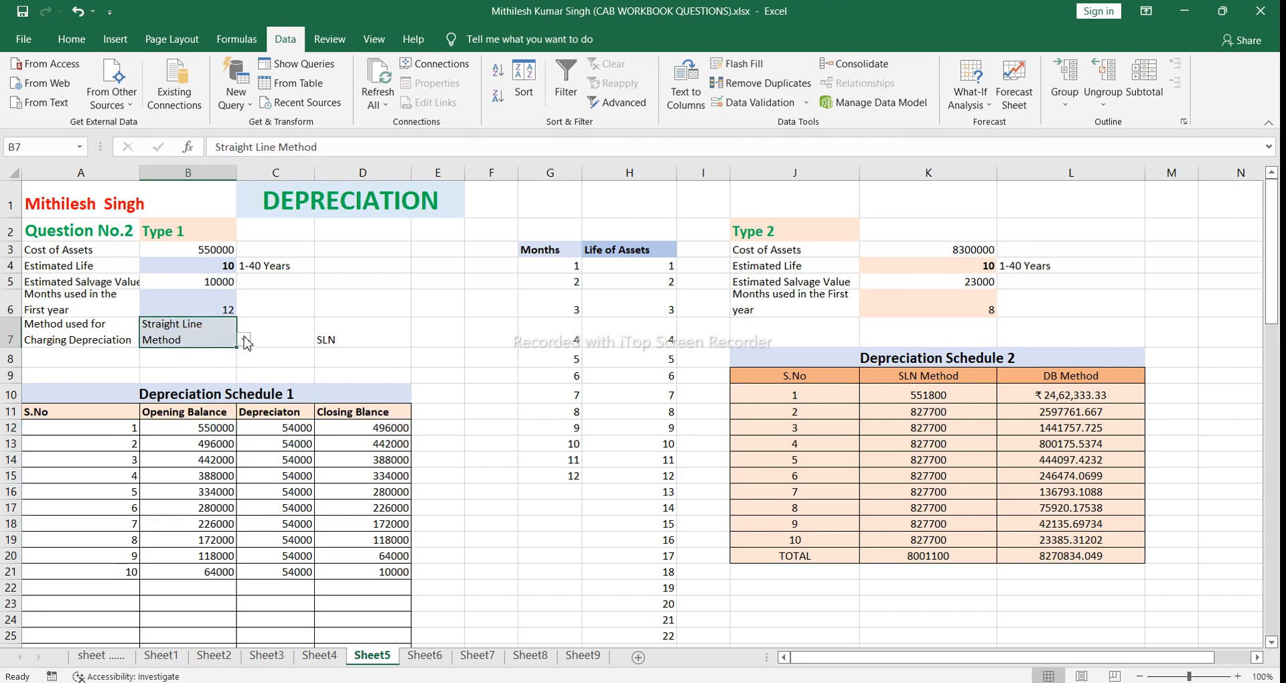
{"action": "left_click", "coordinate": [245, 340]}
{"action": "left_click", "coordinate": [238, 366]}
{"action": "left_click", "coordinate": [244, 343]}
{"action": "left_click", "coordinate": [239, 354]}
{"action": "left_click", "coordinate": [261, 432]}
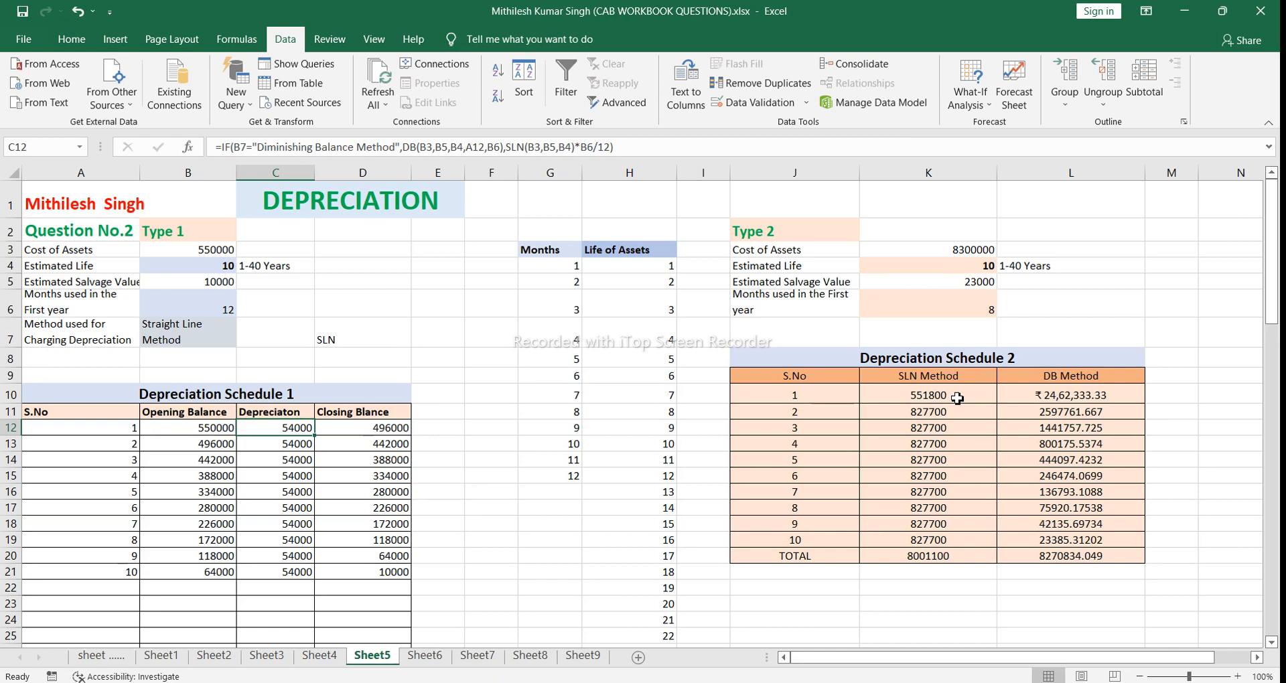
Step: Examine the first-year DB formula in L10 and the input cells its arguments refer to
{"action": "left_click", "coordinate": [1047, 402]}
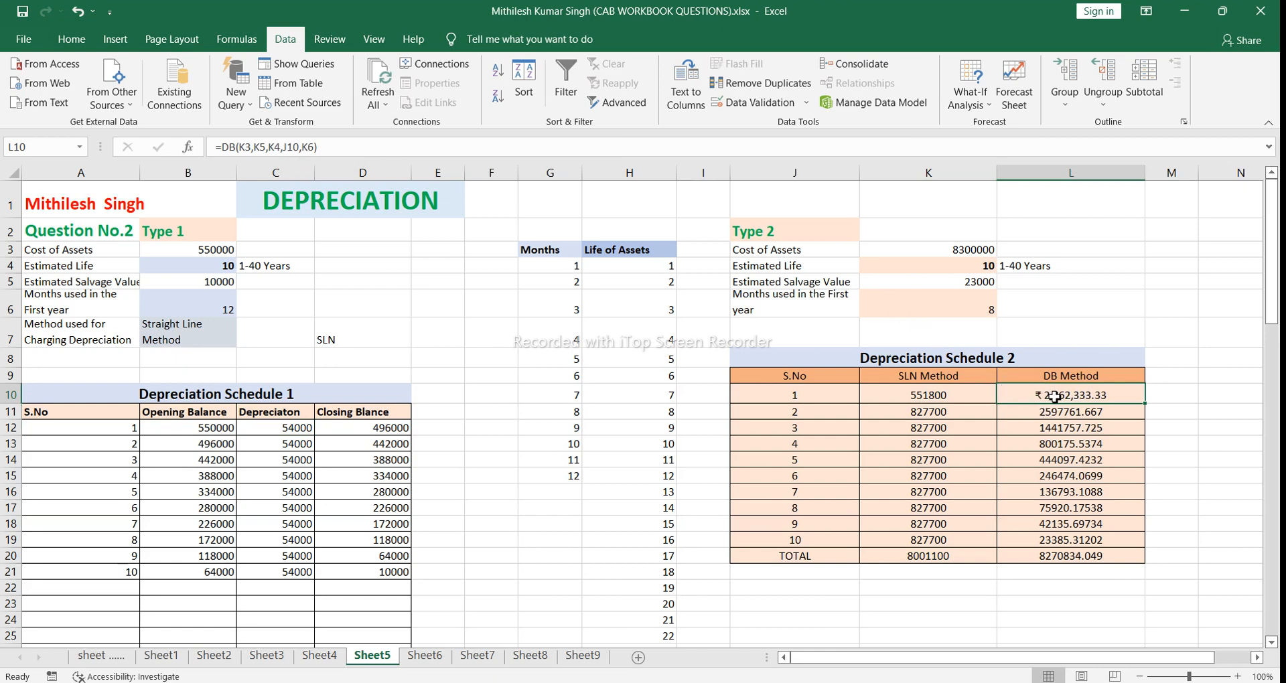
{"action": "double_click", "coordinate": [1055, 395]}
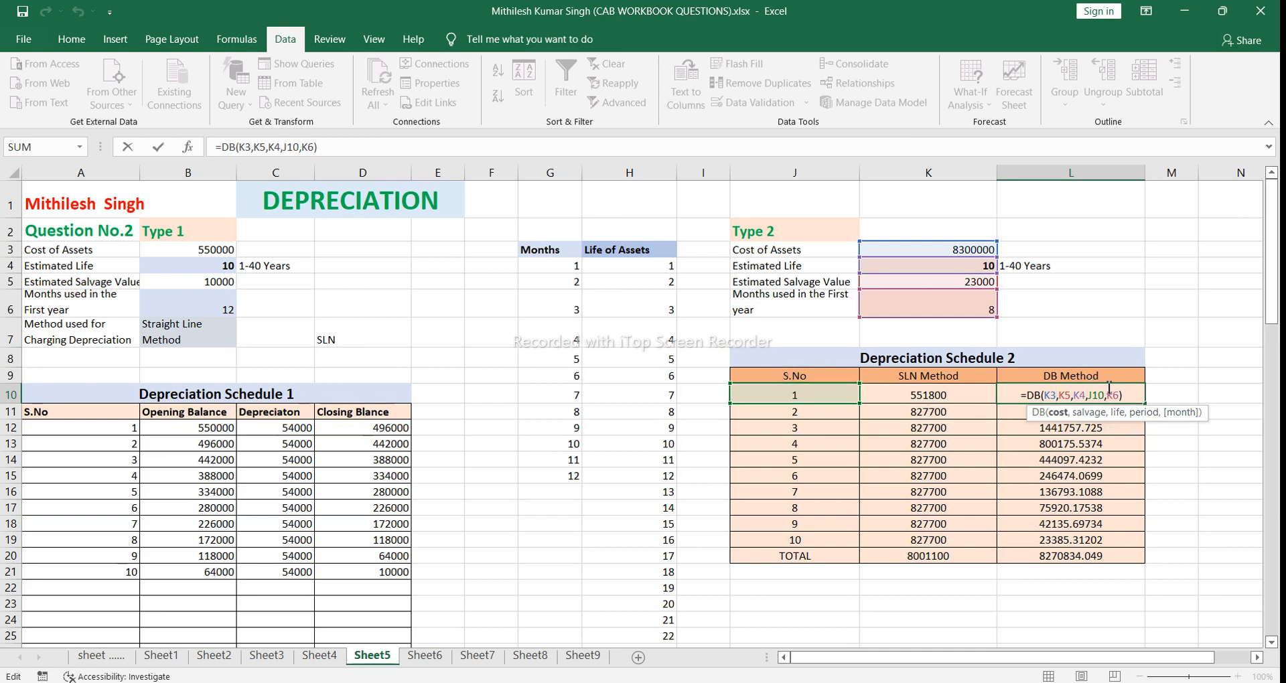
{"action": "left_click", "coordinate": [1129, 396]}
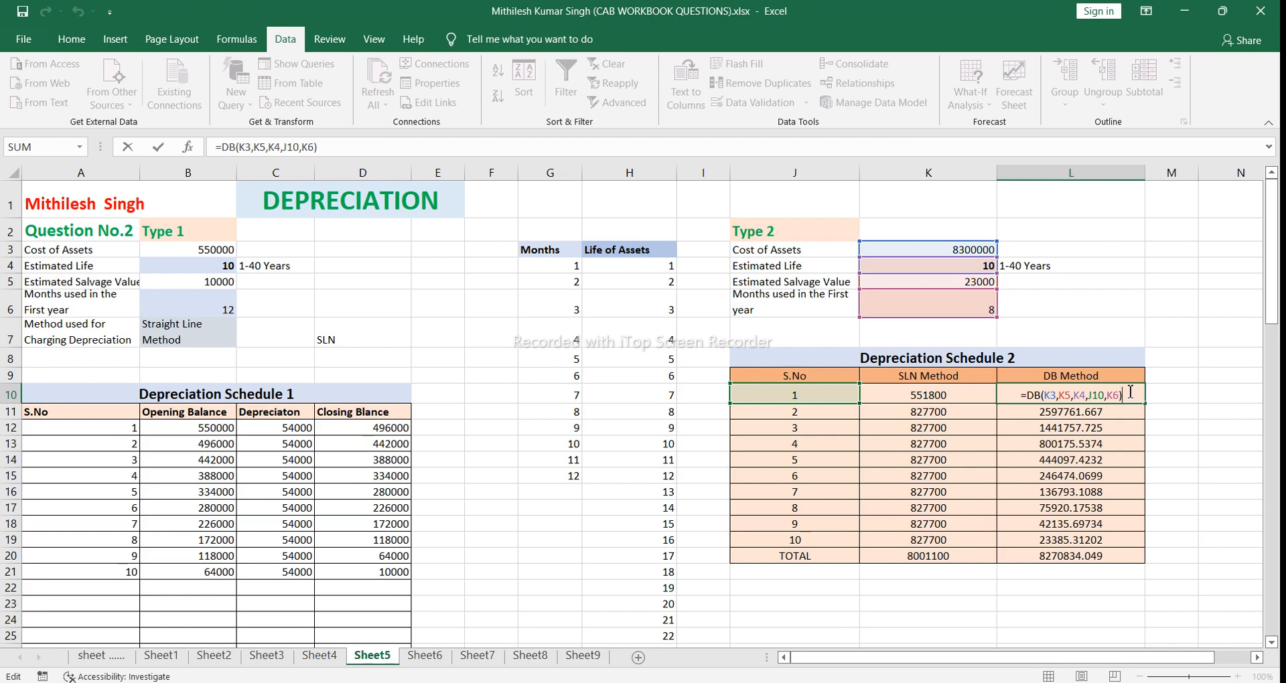
{"action": "key", "text": "Return"}
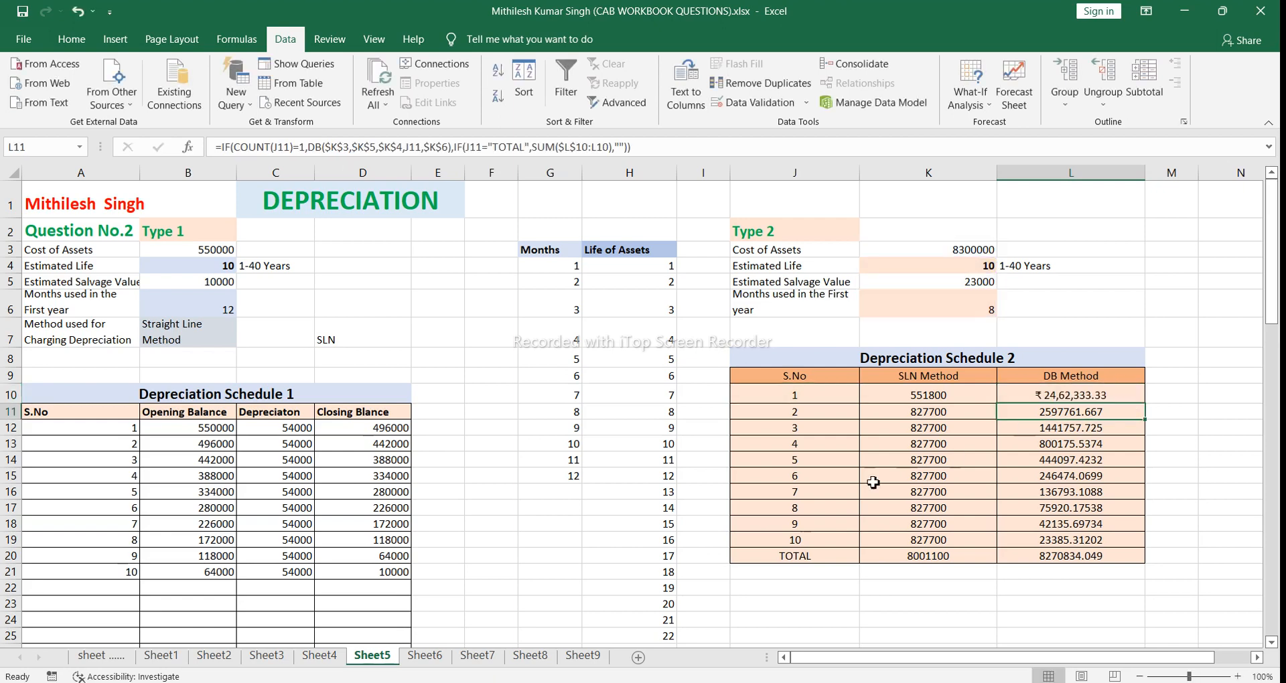
Step: Examine the nested IF formula in J11 that generates the serial numbers and TOTAL label of Depreciation Schedule 2
{"action": "left_click", "coordinate": [818, 412]}
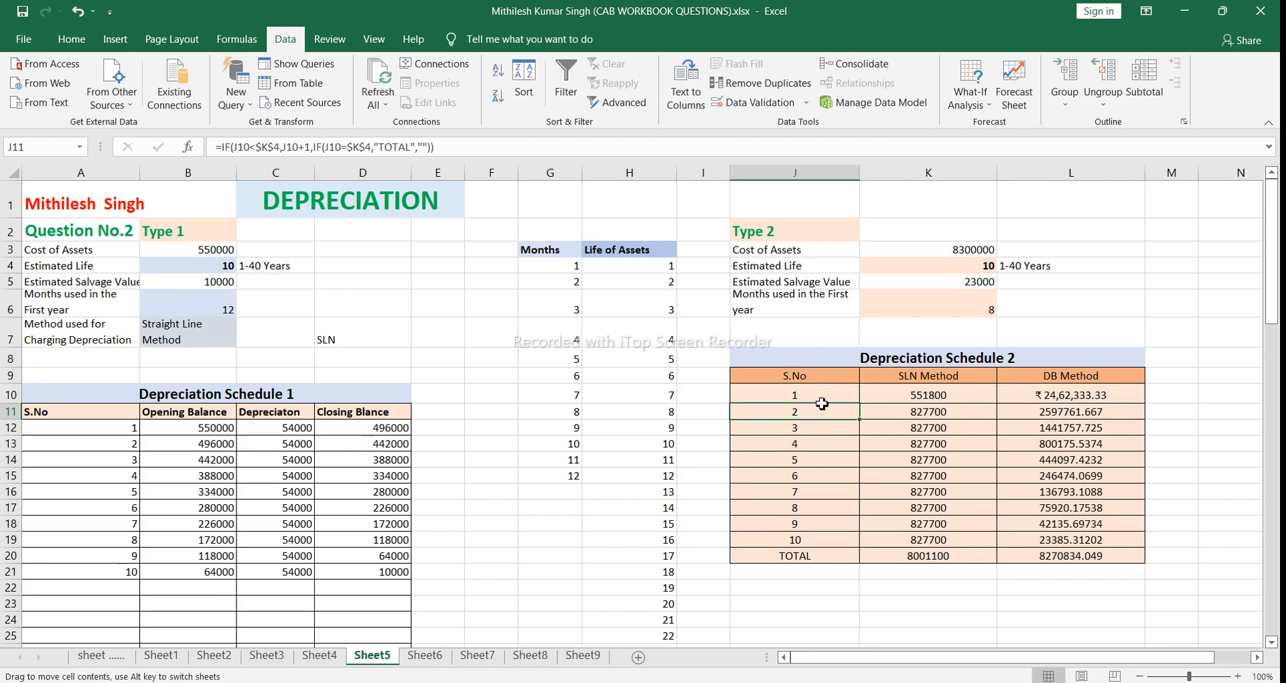
{"action": "key", "text": "ctrl+Up"}
{"action": "double_click", "coordinate": [800, 412]}
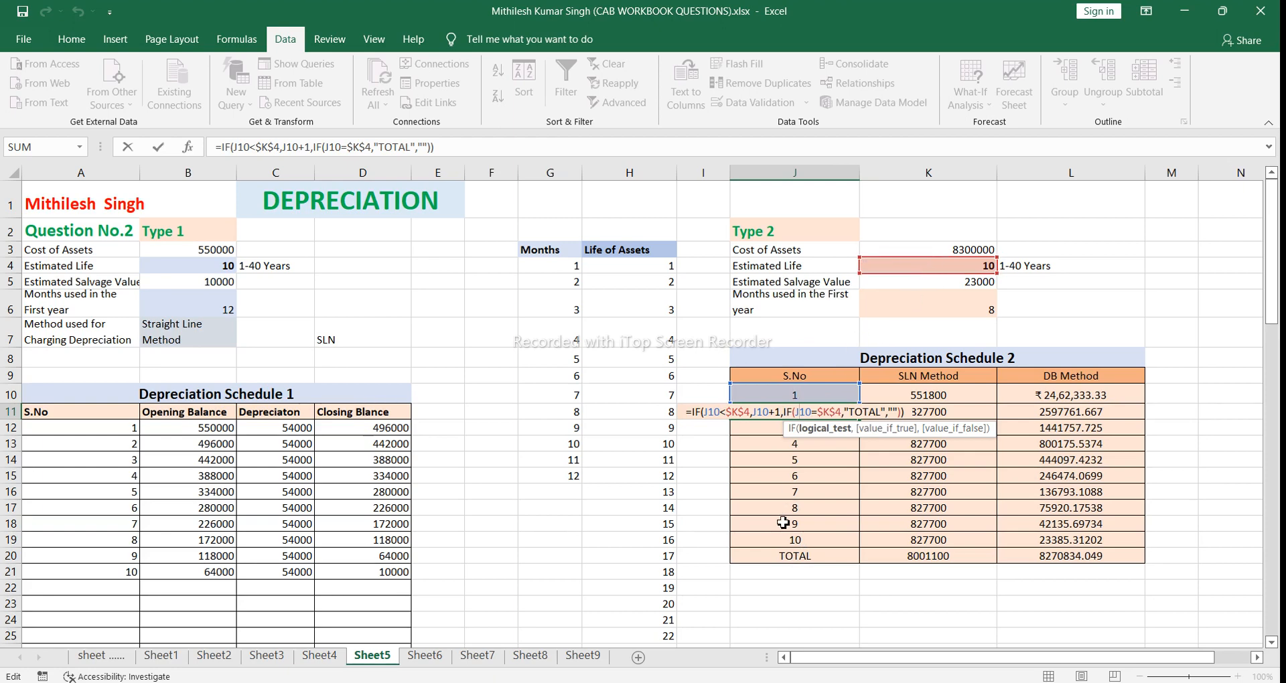
{"action": "left_click", "coordinate": [786, 413]}
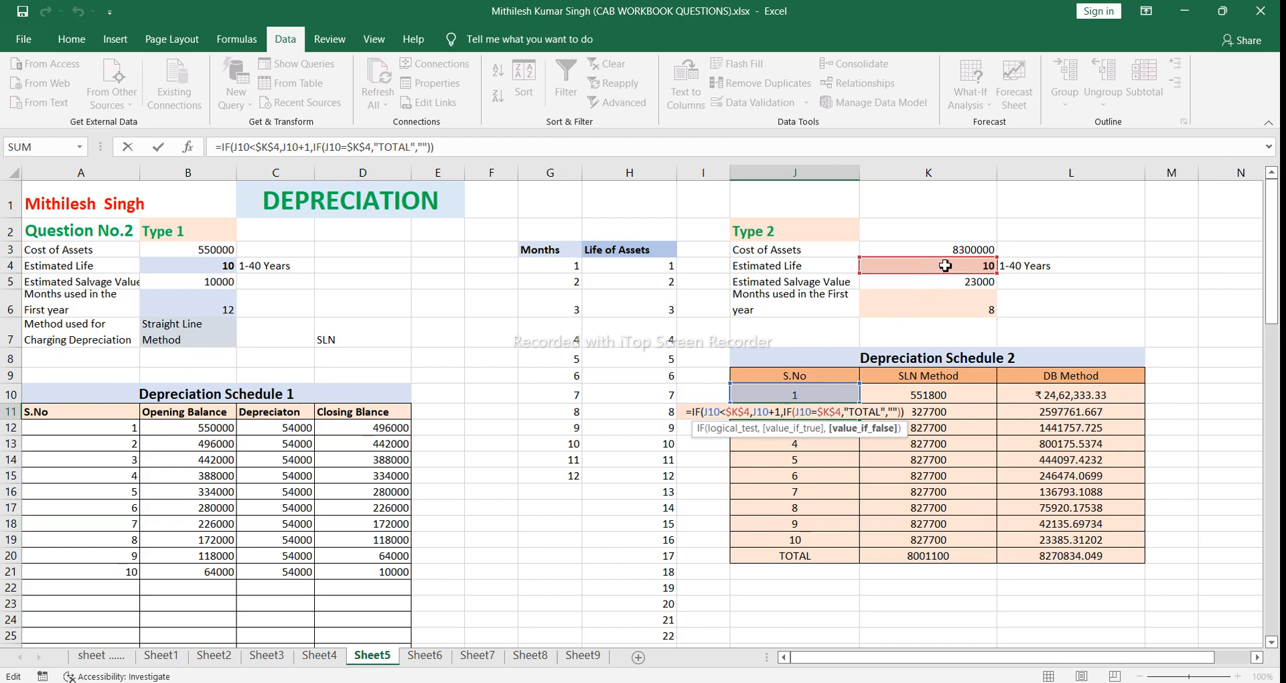
{"action": "left_click", "coordinate": [905, 414]}
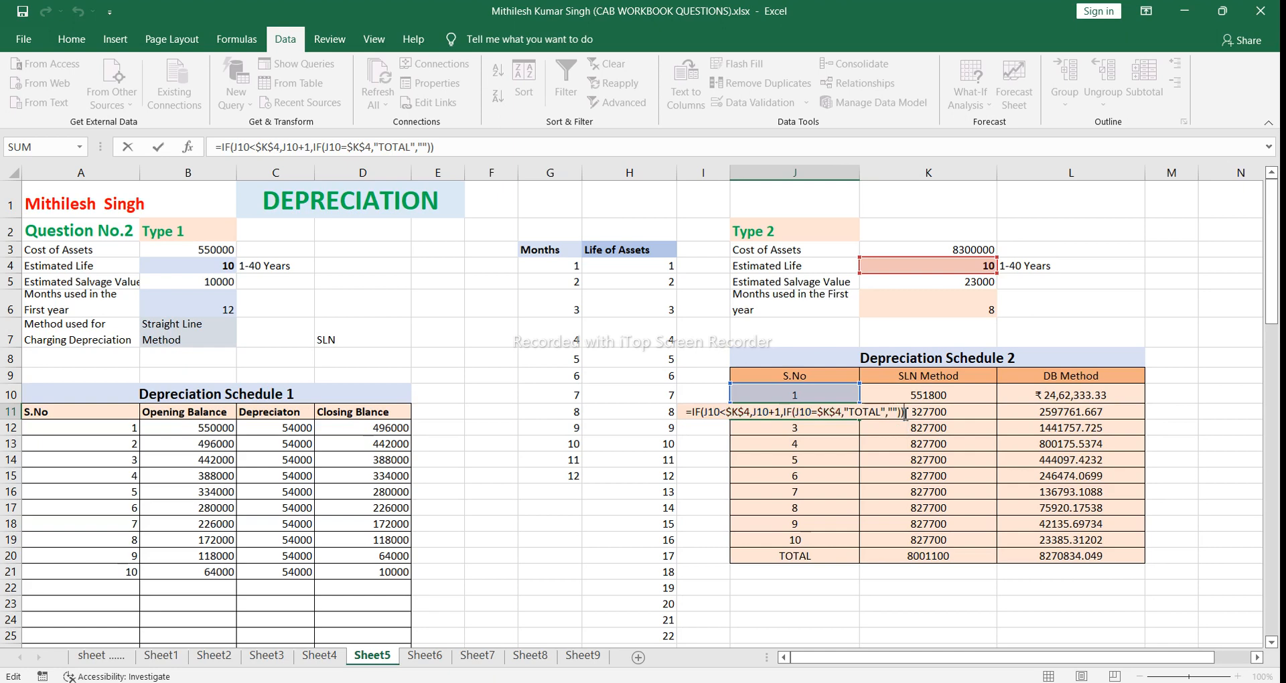
{"action": "key", "text": "Return"}
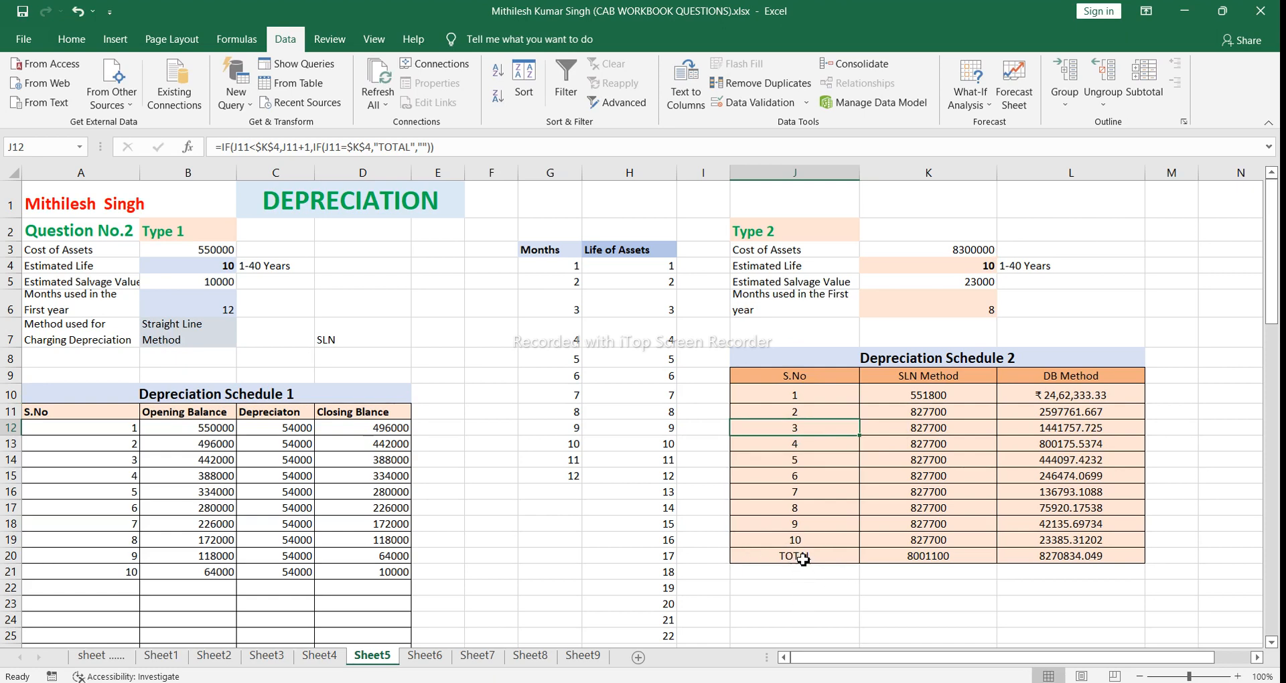
Step: Examine the nested IF formula in K11, including its COUNT test, SLN arguments and SUM branch for the TOTAL row
{"action": "left_click", "coordinate": [905, 413]}
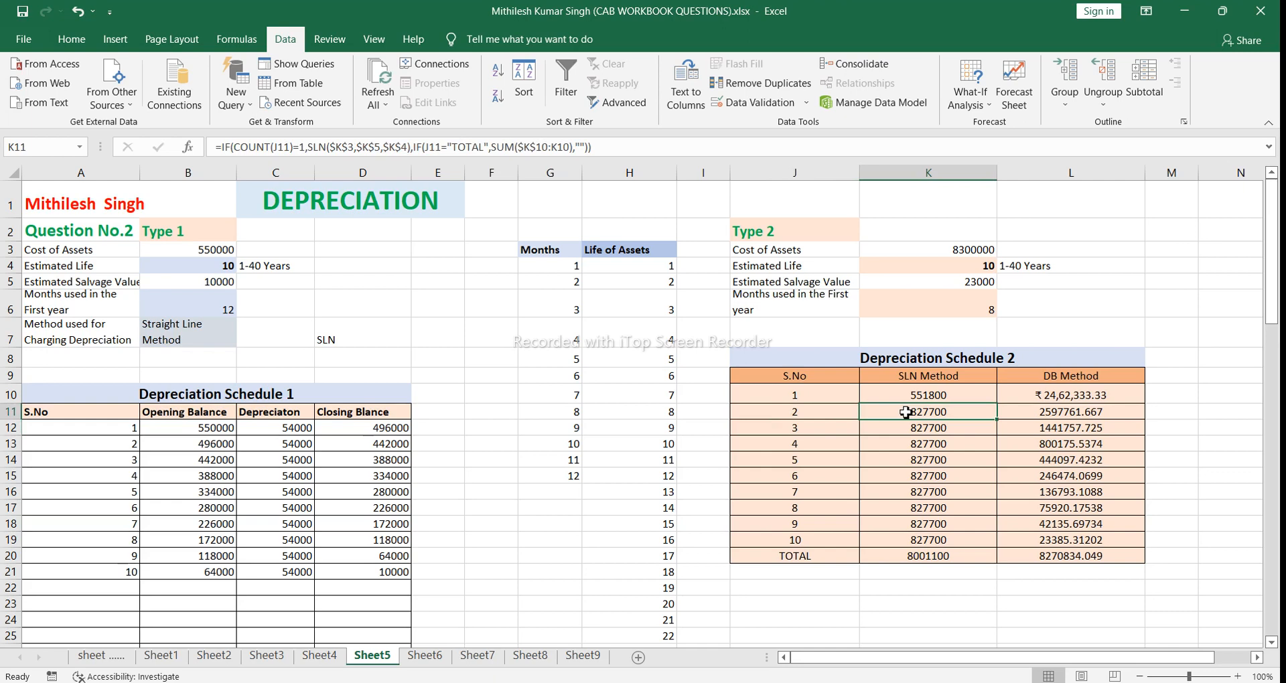
{"action": "double_click", "coordinate": [906, 413]}
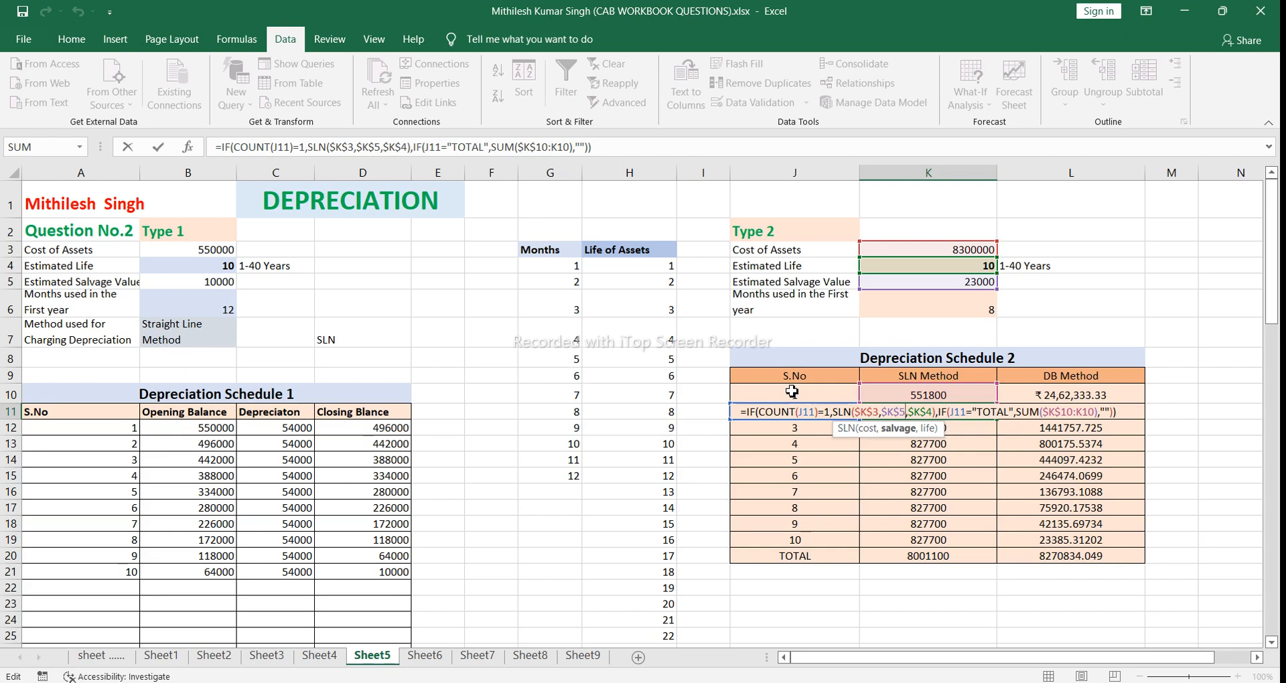
{"action": "left_click", "coordinate": [966, 414]}
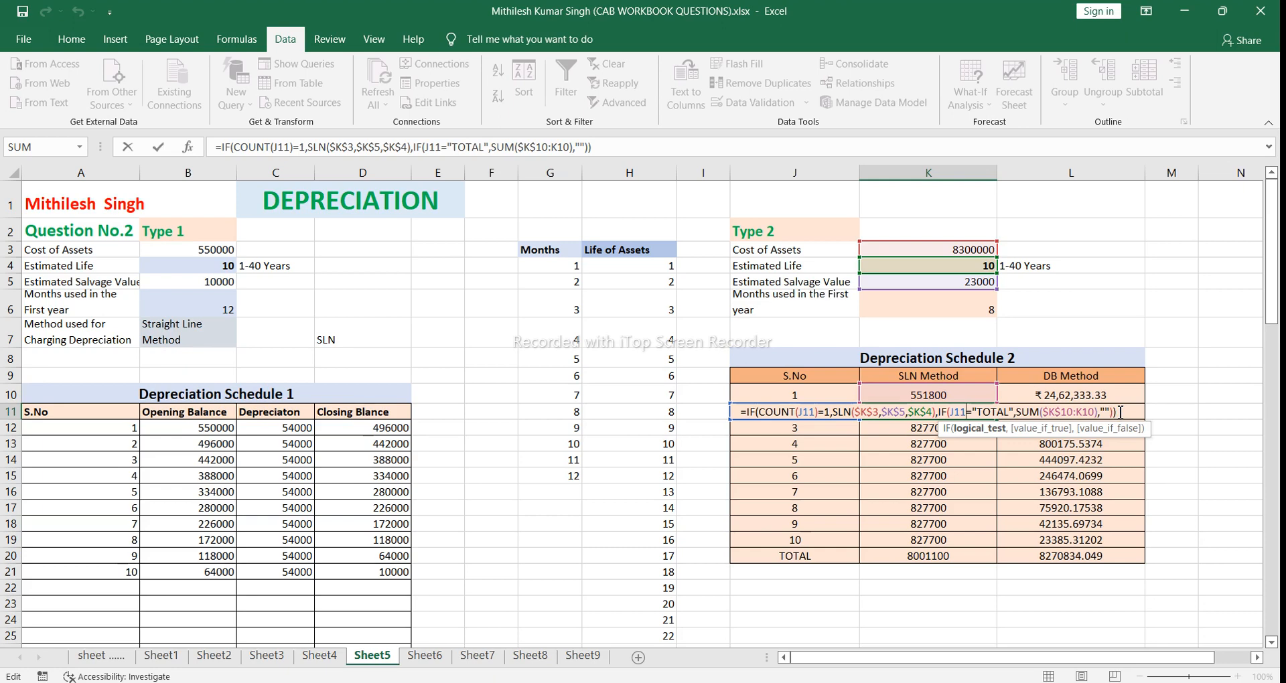
{"action": "key", "text": "Return"}
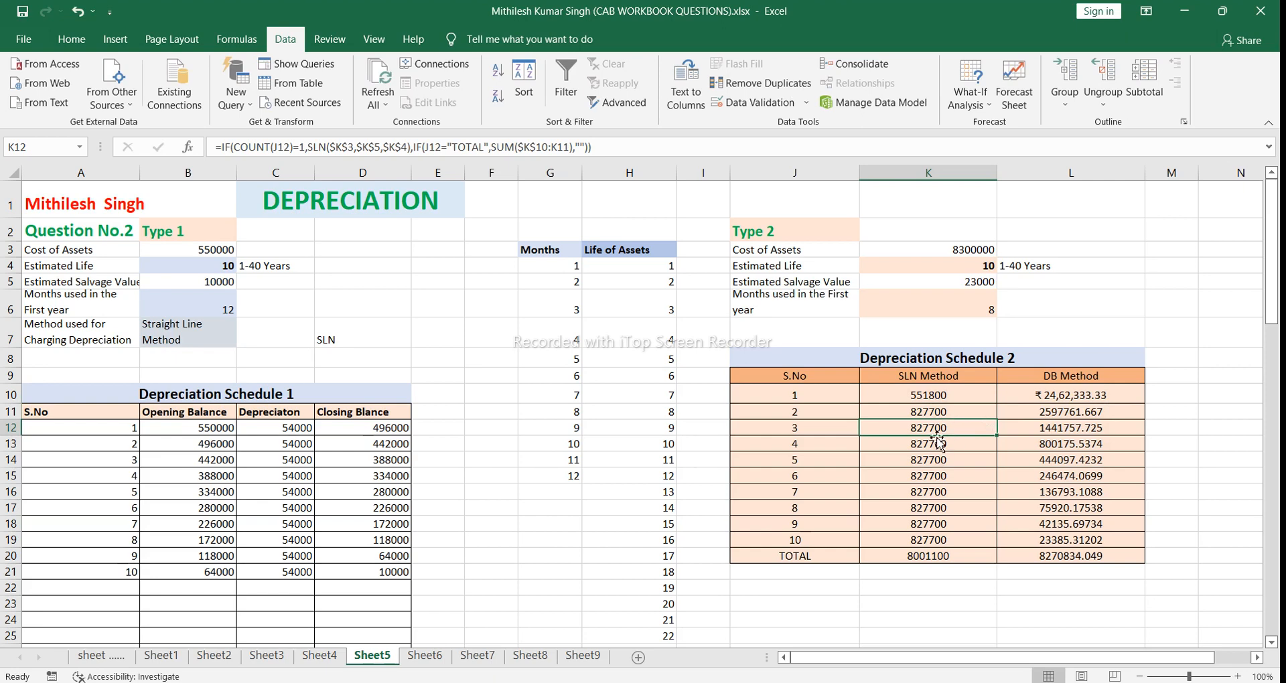
Step: Compare the first-year DB formula in L10 with the nested IF formula in L11, including its absolute references and SUM branch
{"action": "left_click", "coordinate": [1029, 412]}
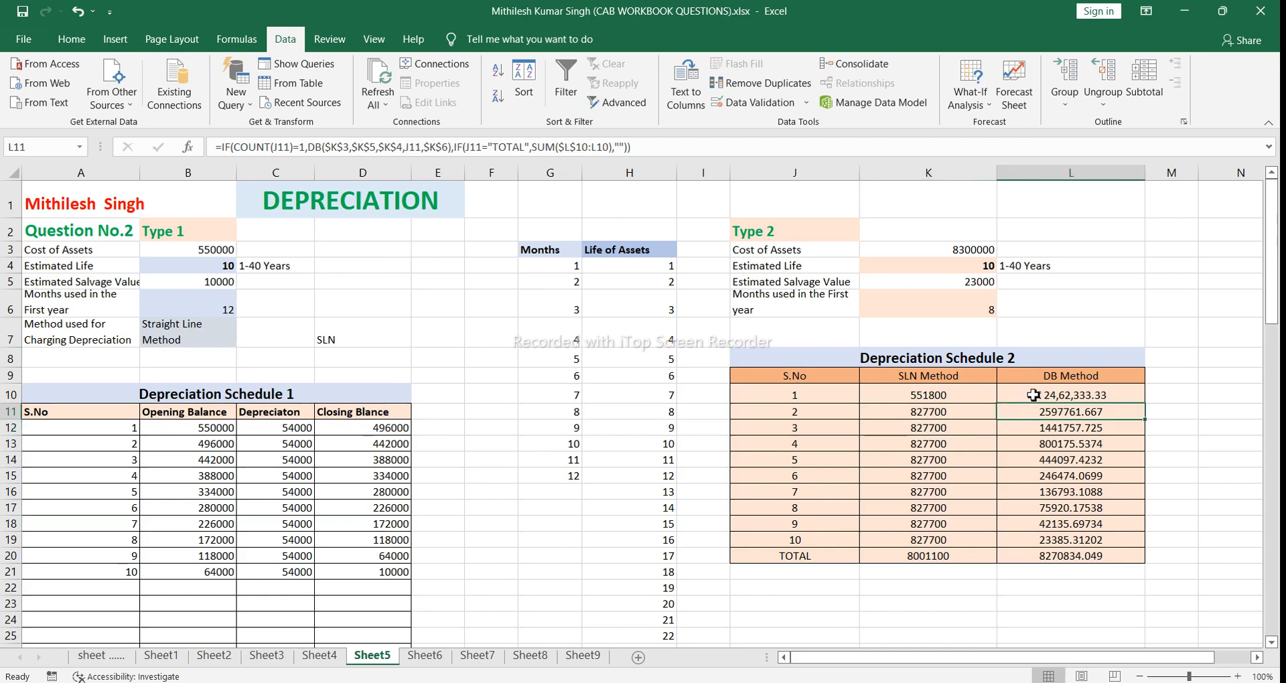
{"action": "double_click", "coordinate": [1035, 396]}
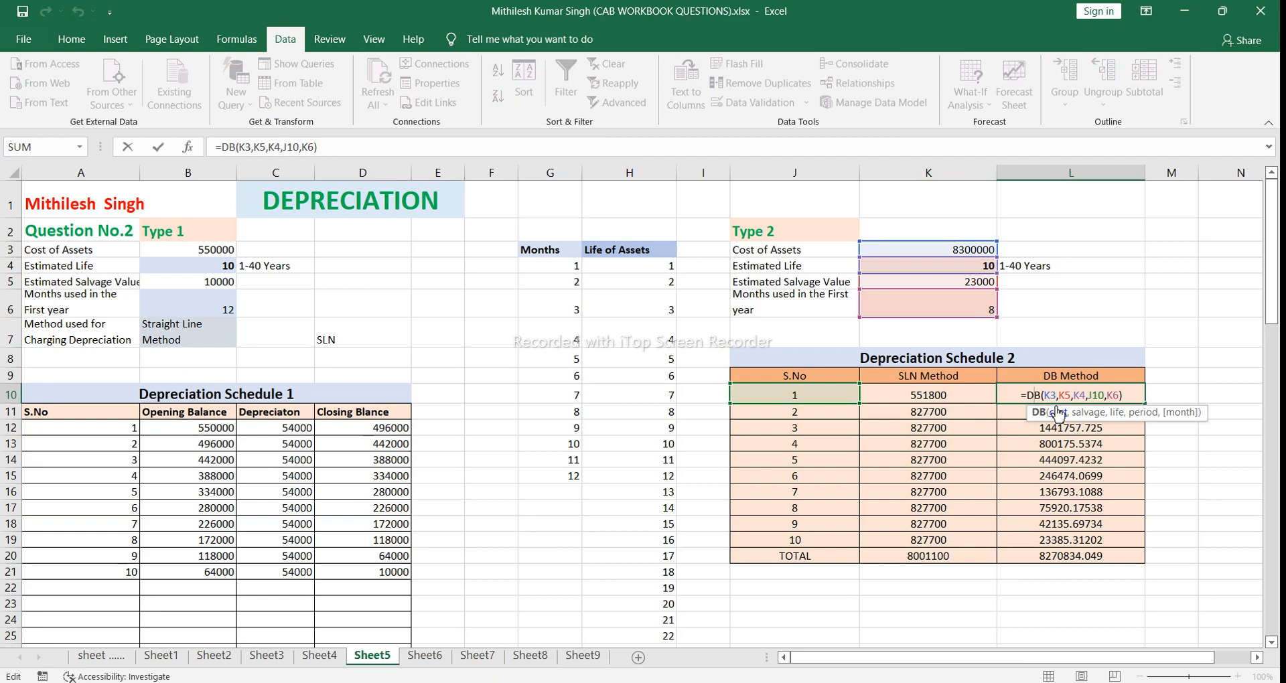
{"action": "key", "text": "Return"}
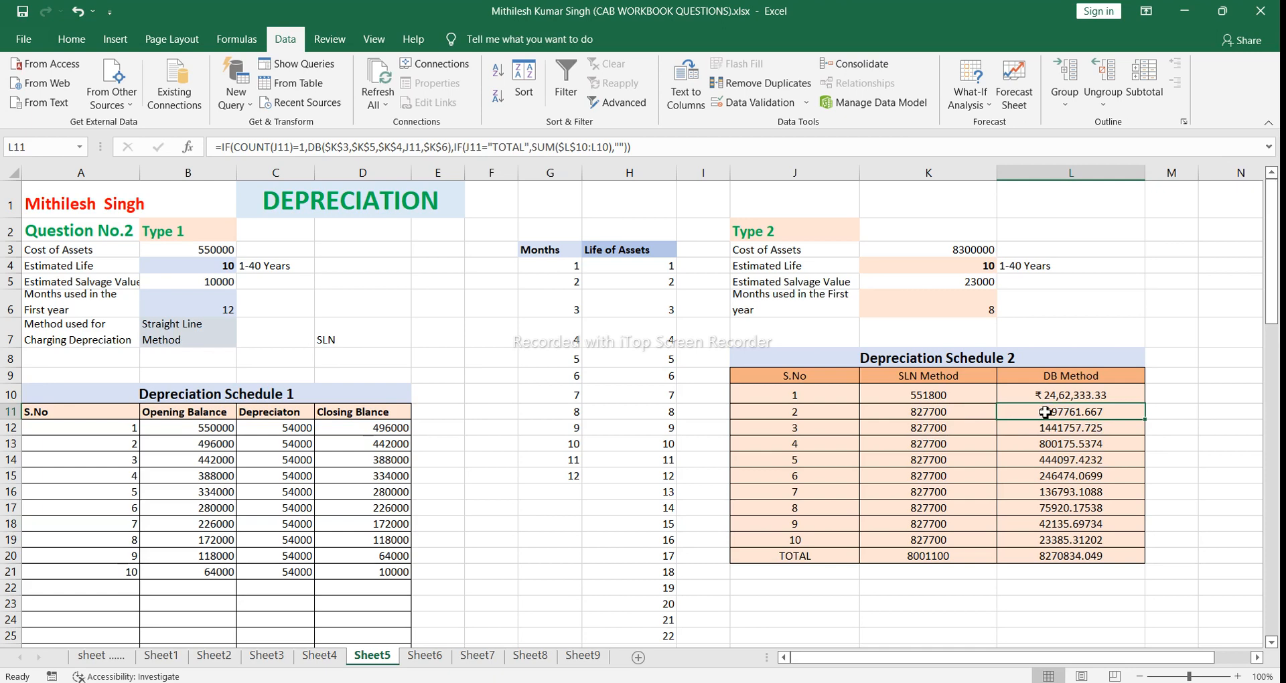
{"action": "left_click", "coordinate": [1047, 434]}
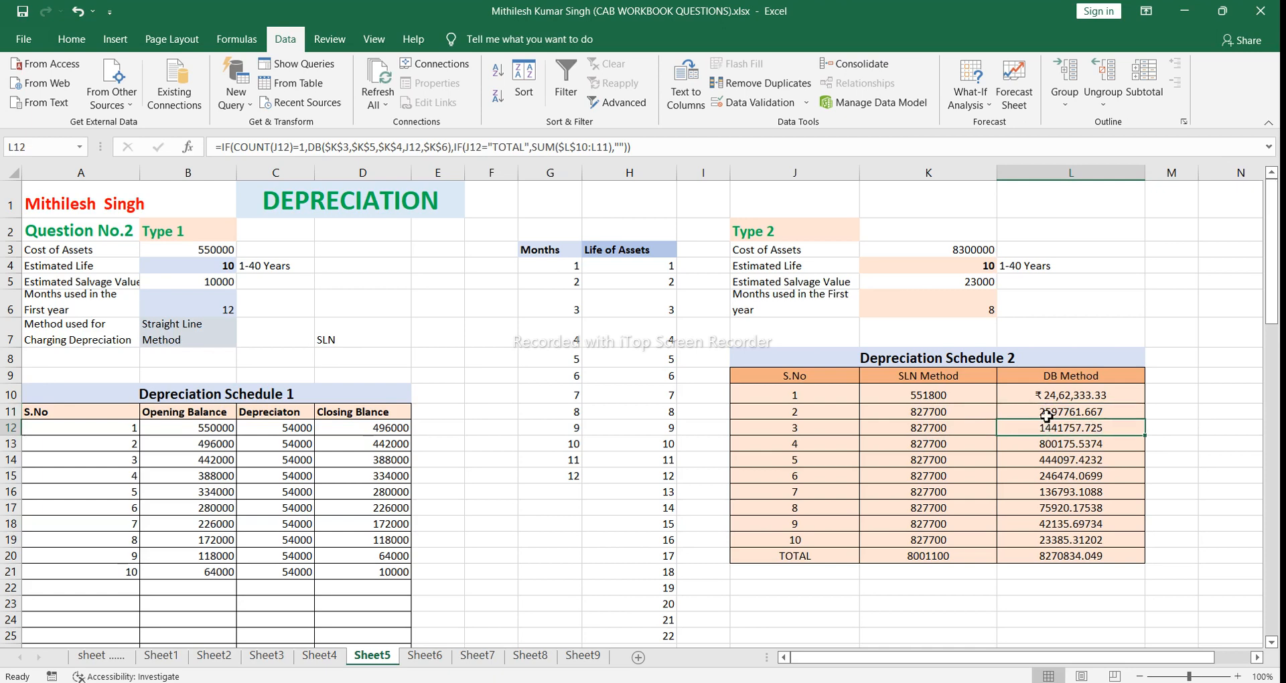
{"action": "left_click", "coordinate": [1047, 411]}
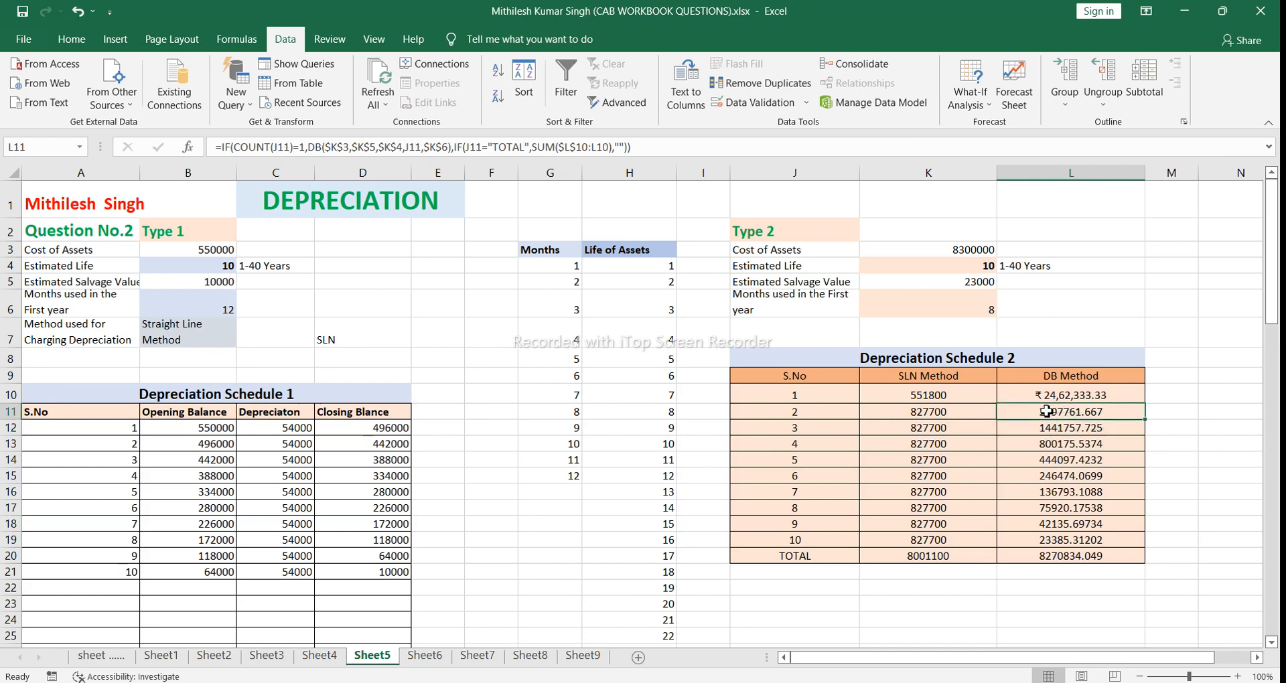
{"action": "left_click", "coordinate": [1047, 448]}
{"action": "left_click", "coordinate": [1049, 412]}
{"action": "double_click", "coordinate": [1049, 414]}
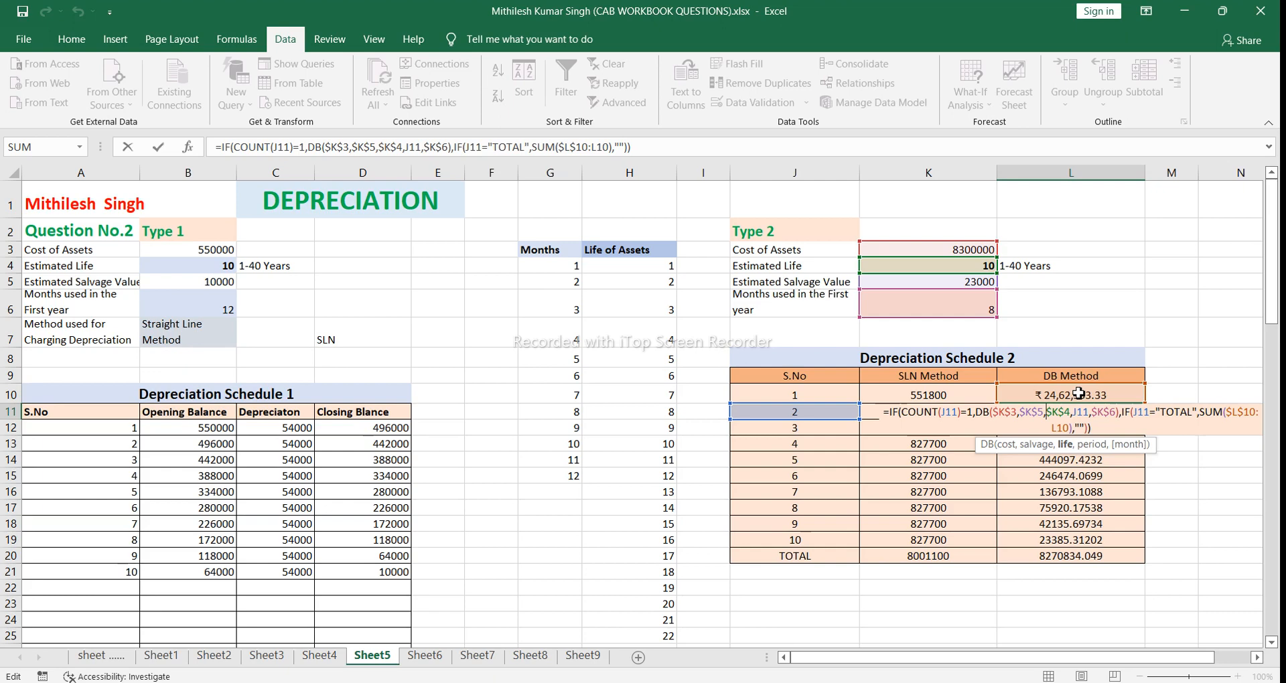
{"action": "left_click", "coordinate": [1095, 429]}
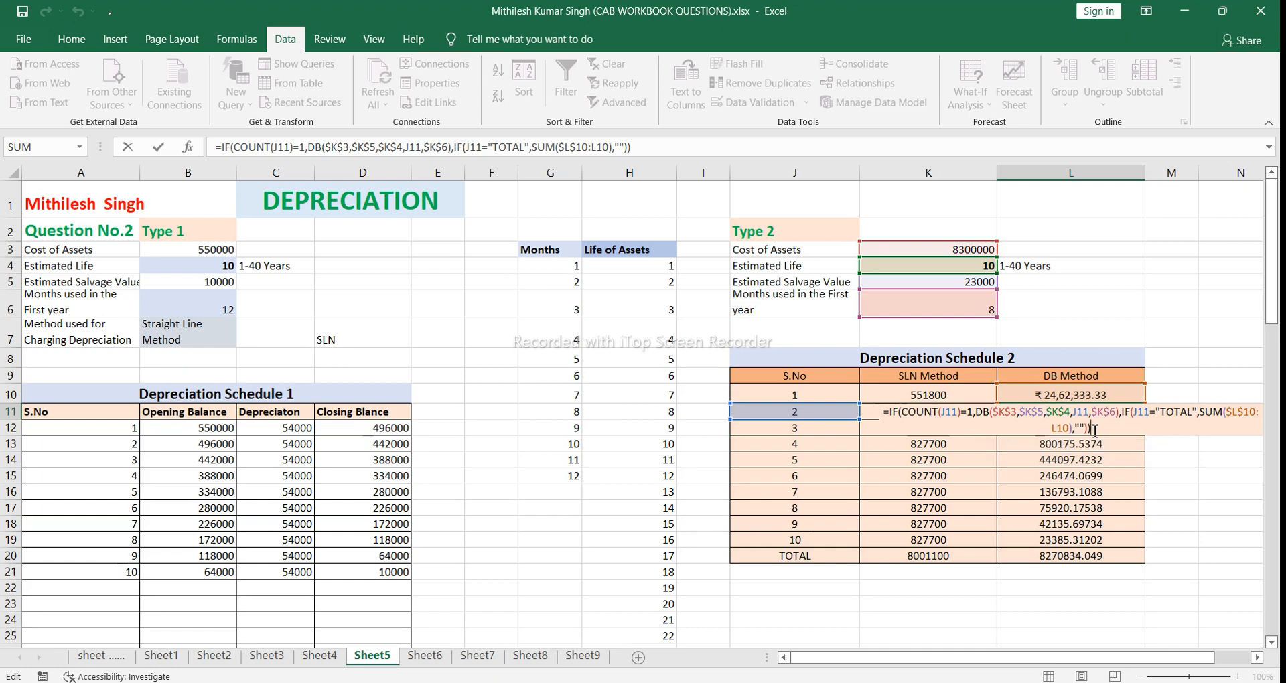
{"action": "key", "text": "Return"}
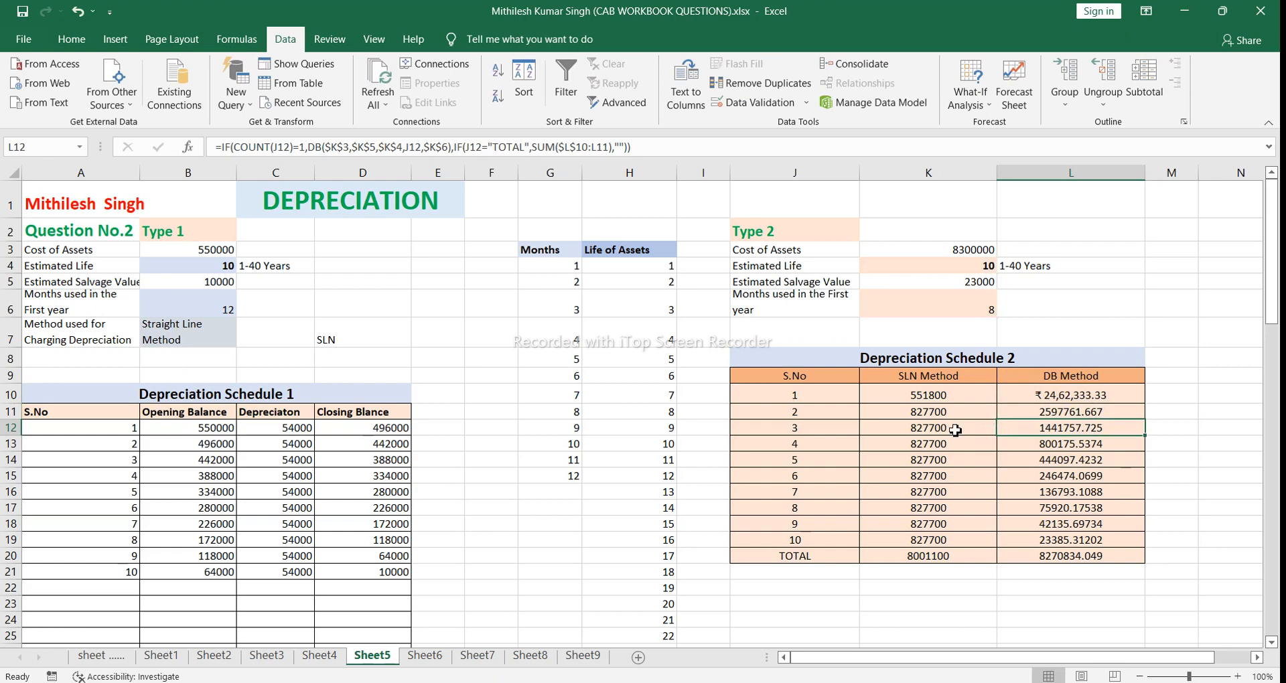
Step: Clear J12:L20 in Depreciation Schedule 2 and refill the rows by copying the J11:L11 formulas down to row 23
{"action": "left_click", "coordinate": [790, 429]}
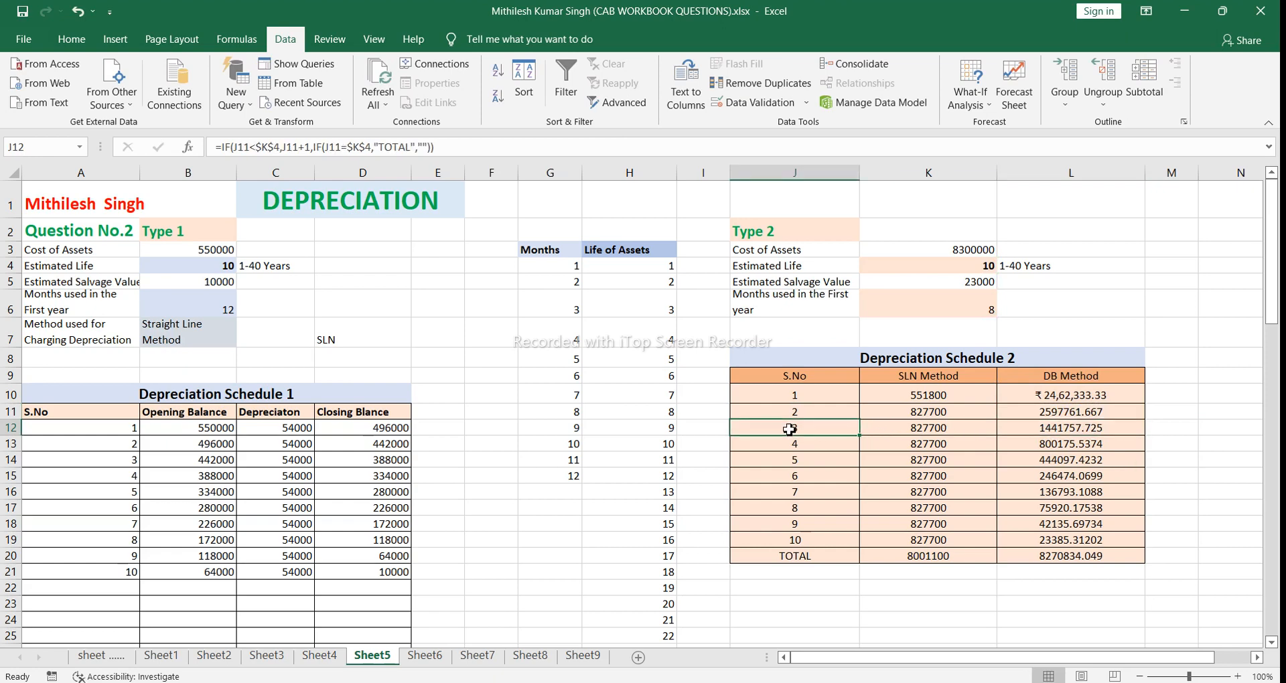
{"action": "left_click_drag", "start_coordinate": [790, 430], "coordinate": [1063, 558]}
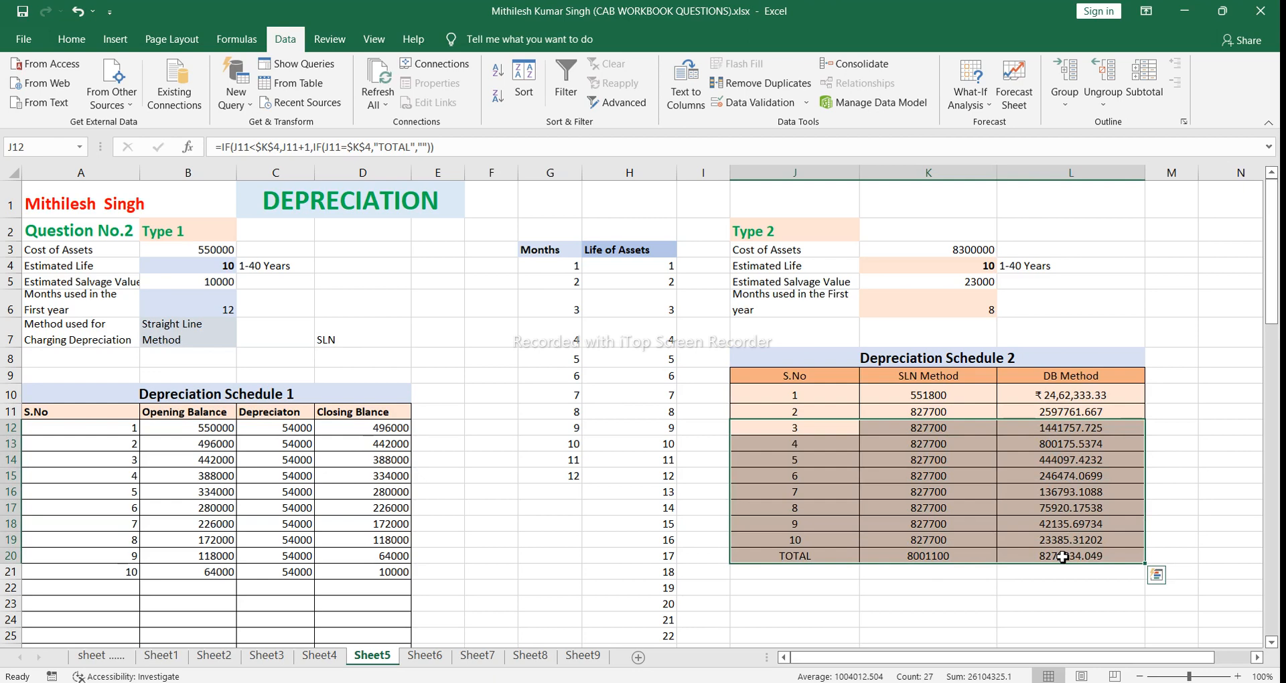
{"action": "key", "text": "Delete"}
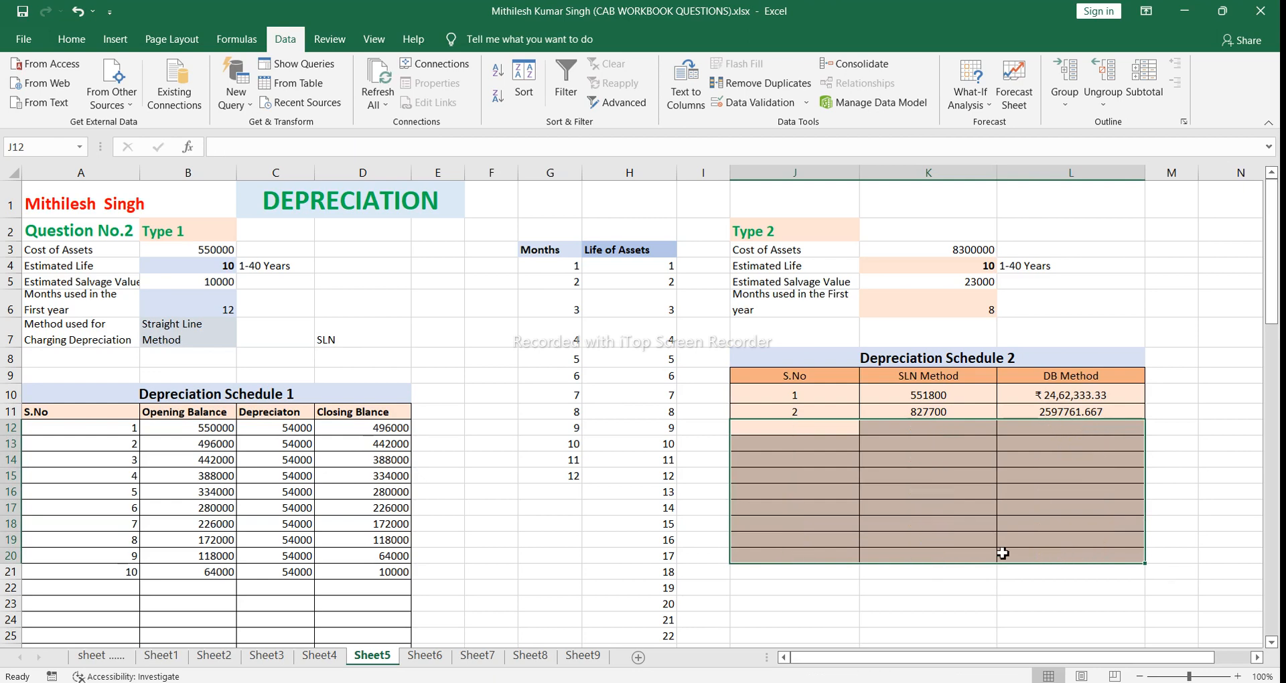
{"action": "left_click", "coordinate": [930, 428]}
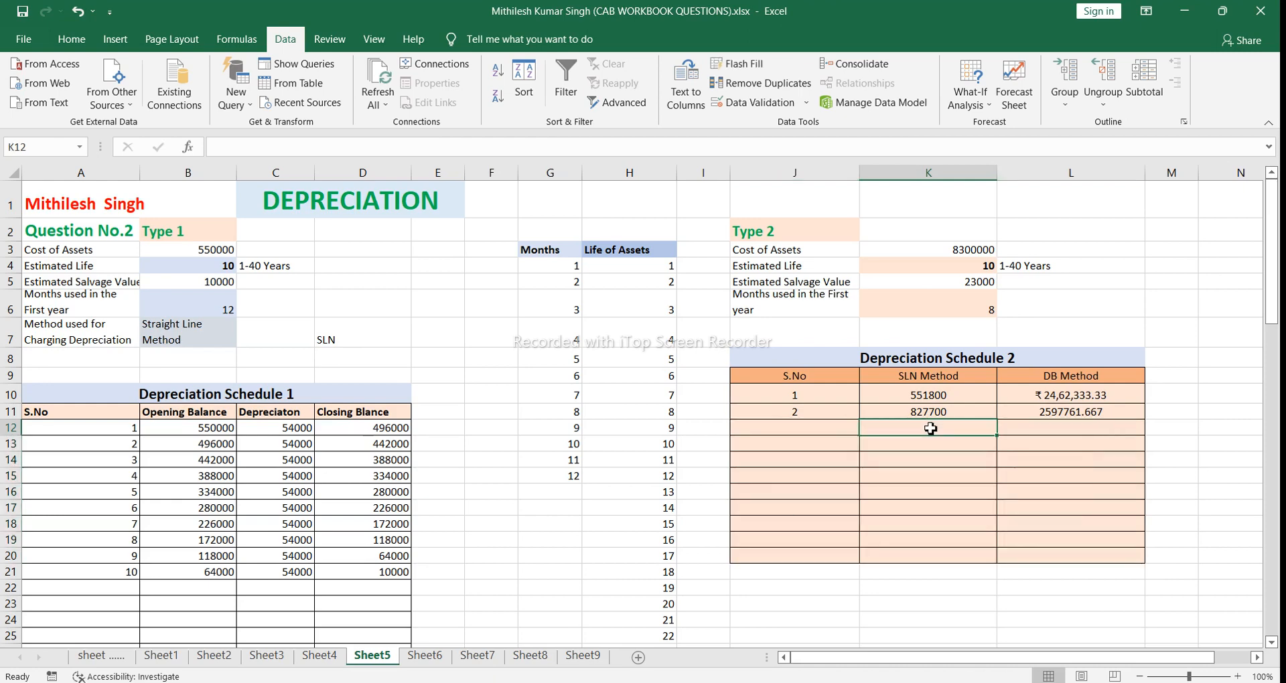
{"action": "left_click", "coordinate": [786, 412]}
{"action": "mouse_move", "coordinate": [786, 411]}
{"action": "left_mouse_down"}
{"action": "mouse_move", "coordinate": [1085, 414]}
{"action": "mouse_move", "coordinate": [1146, 432]}
{"action": "mouse_move", "coordinate": [1148, 574]}
{"action": "left_mouse_up"}
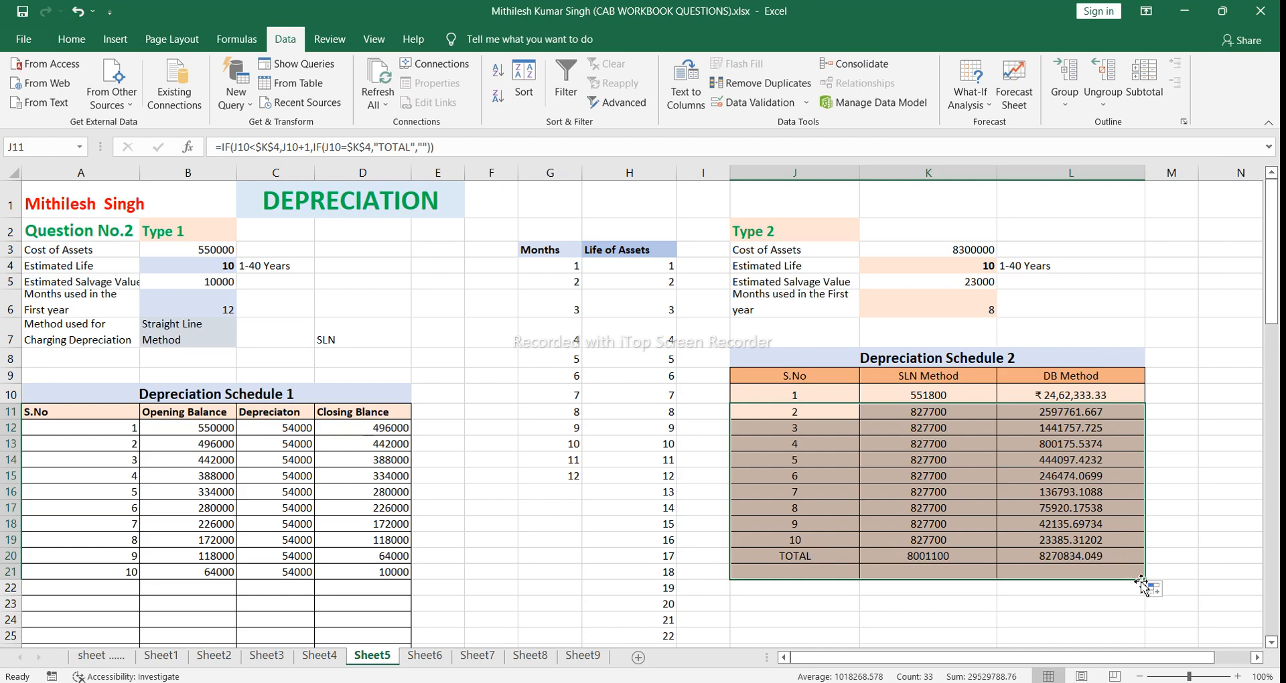
{"action": "left_click_drag", "start_coordinate": [1147, 580], "coordinate": [1145, 611]}
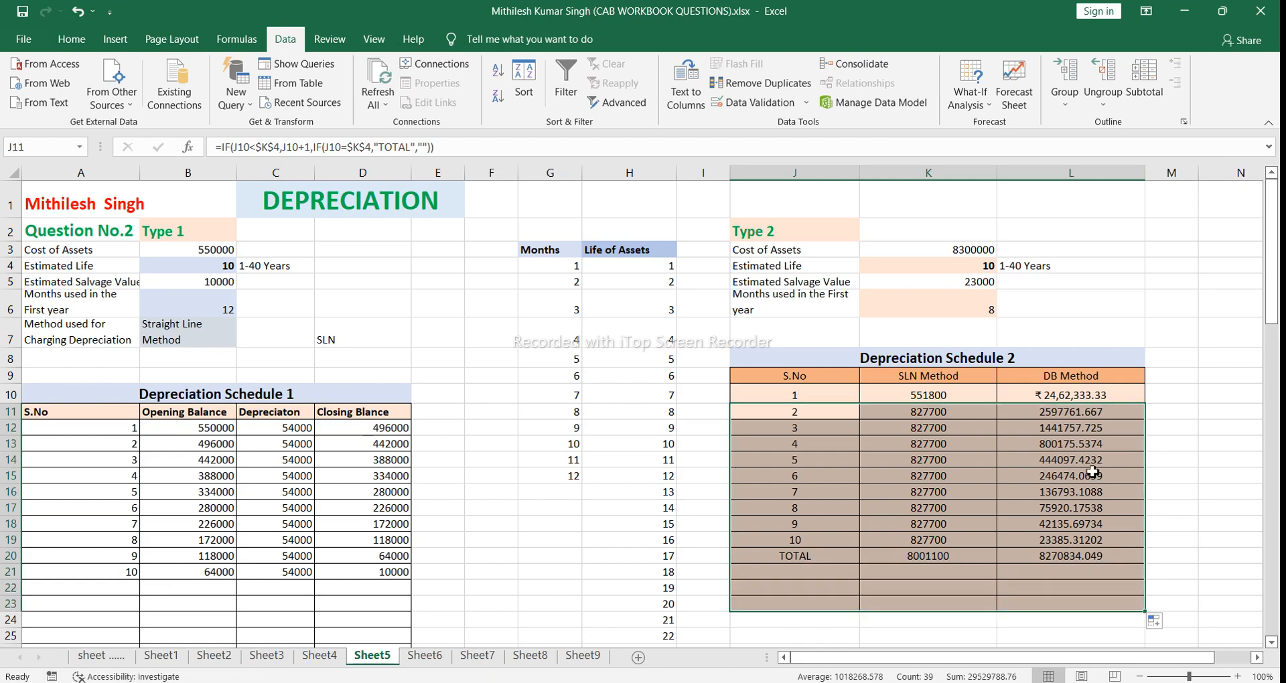
Step: Test Depreciation Schedule 2 with estimated lives of 15 and 8 years in K4, and set the life back to 10 years
{"action": "left_click", "coordinate": [1072, 280]}
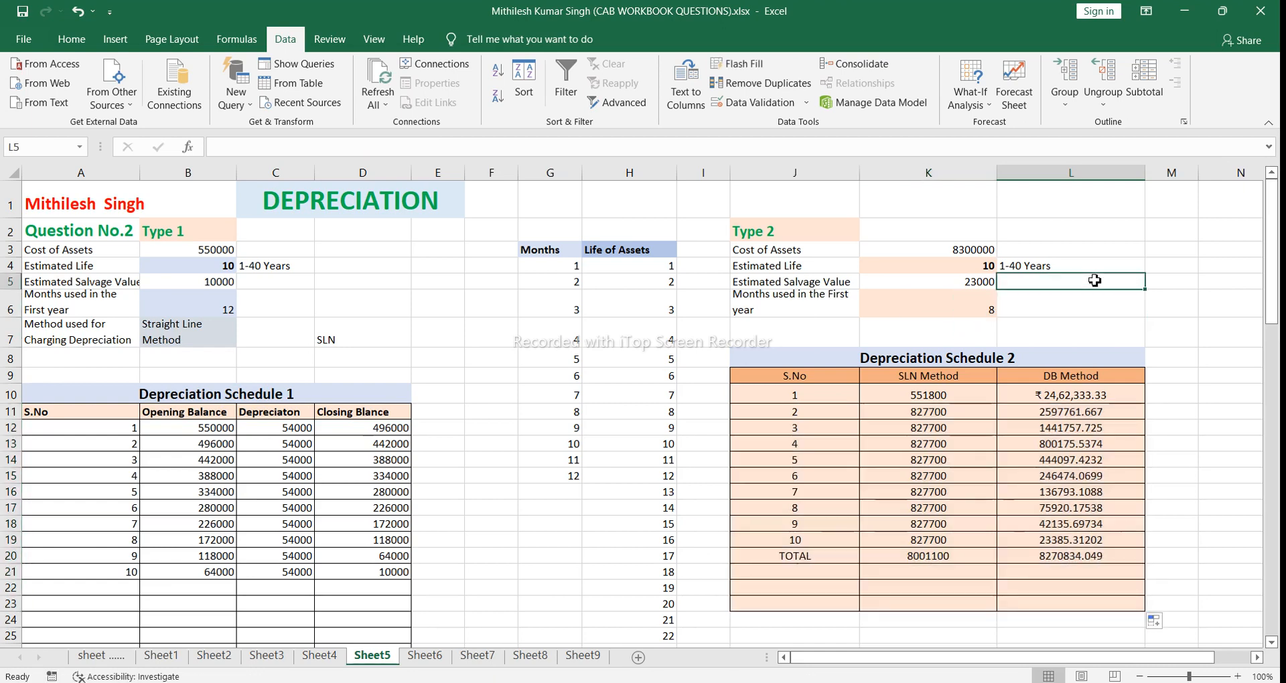
{"action": "left_click", "coordinate": [995, 266]}
{"action": "left_click", "coordinate": [1005, 267]}
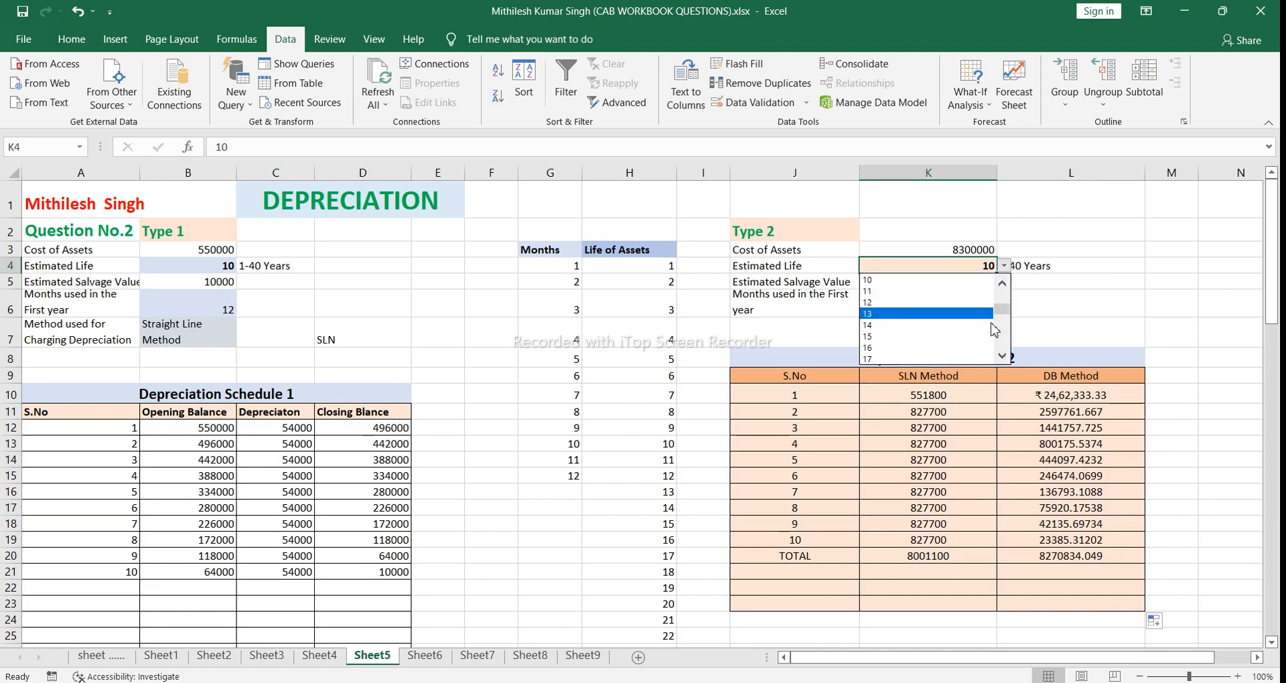
{"action": "left_click", "coordinate": [992, 335]}
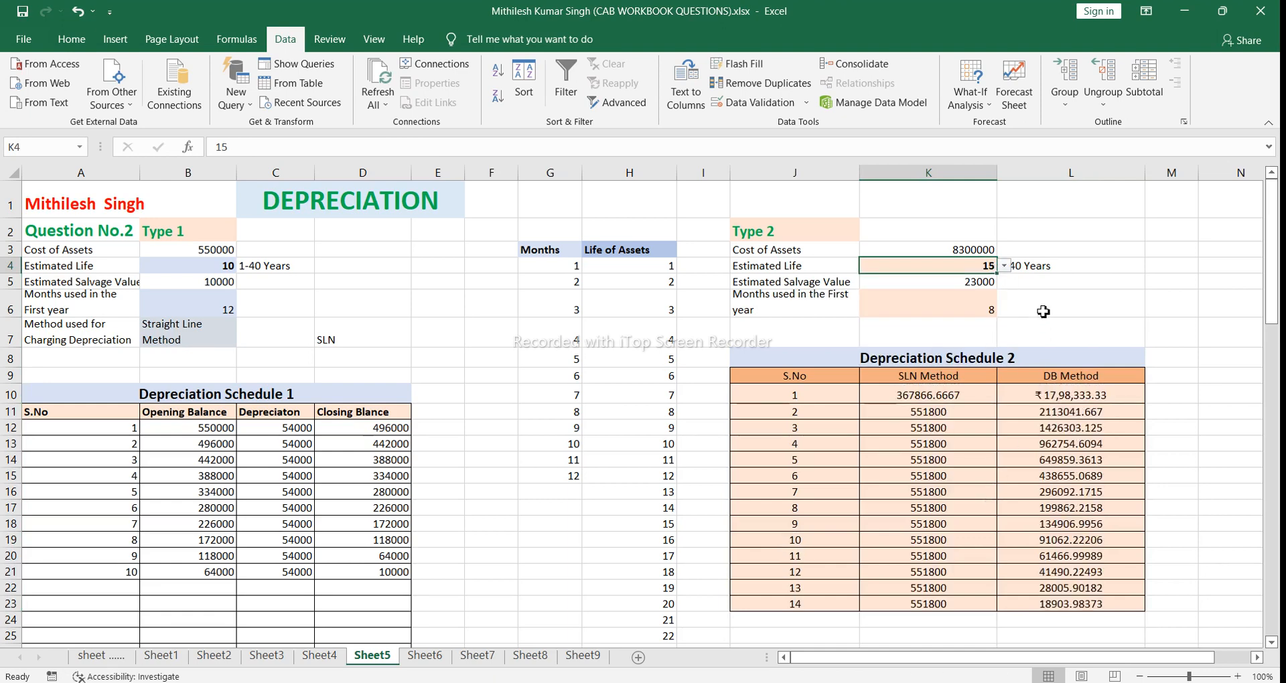
{"action": "left_click", "coordinate": [1005, 266]}
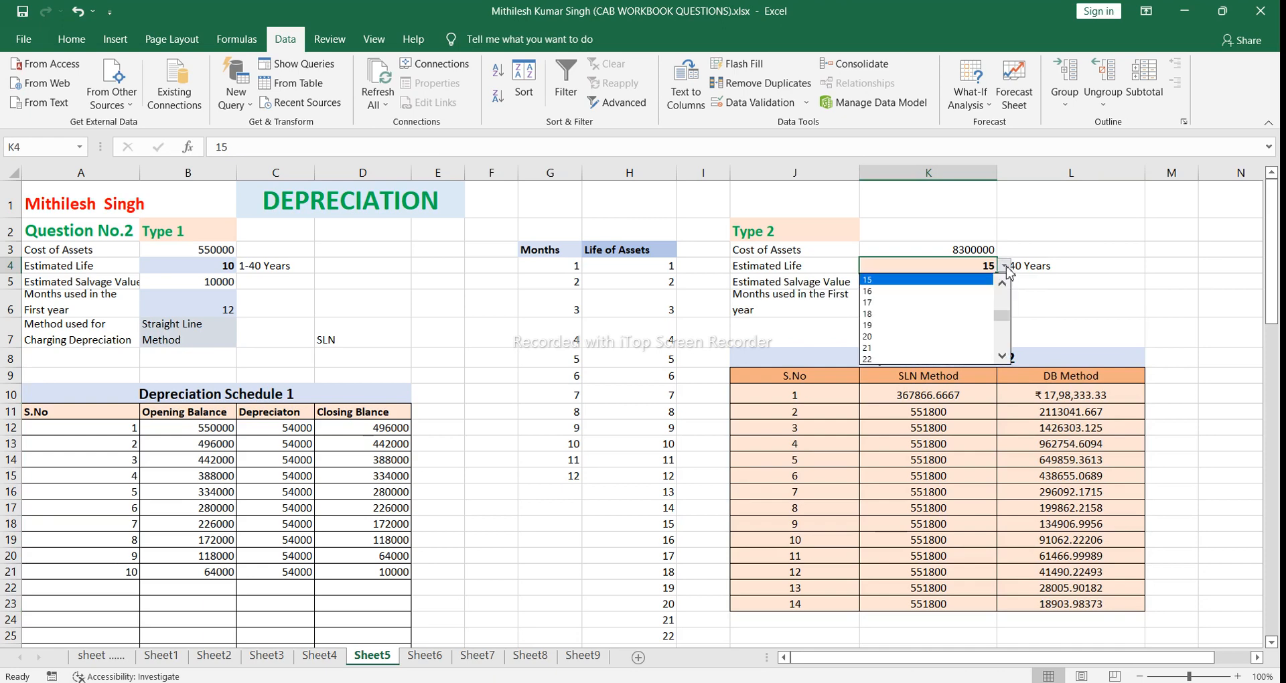
{"action": "left_click", "coordinate": [1003, 299]}
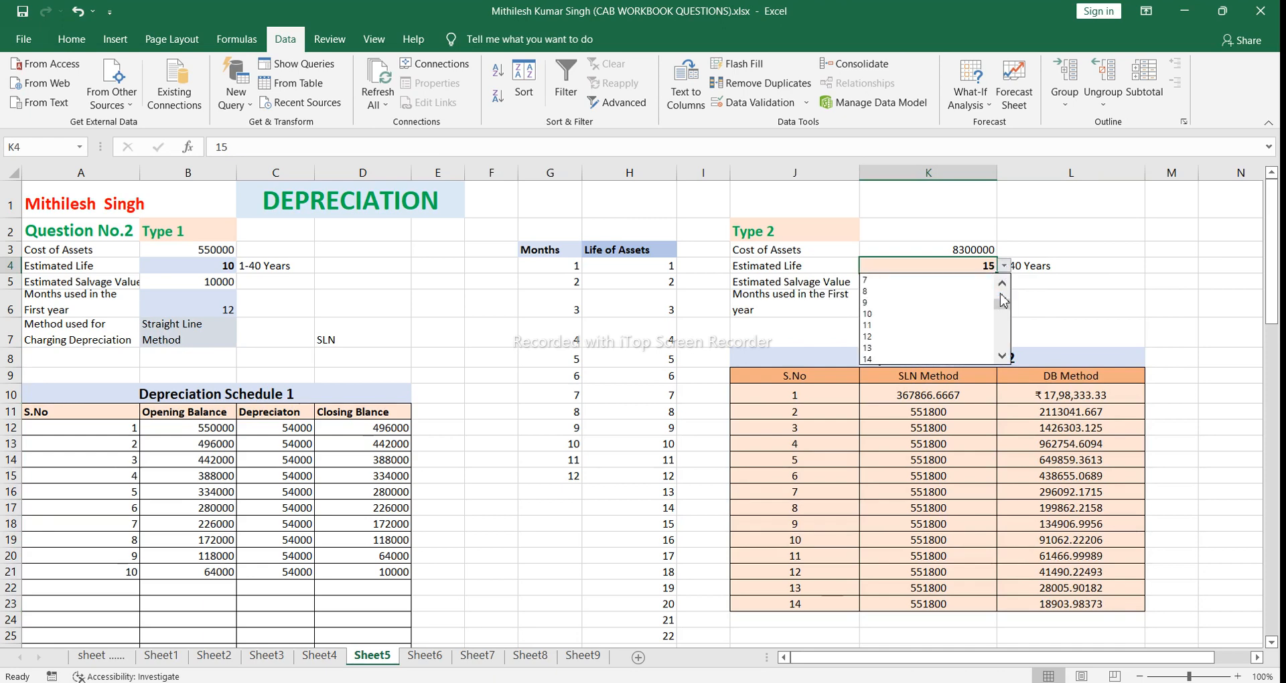
{"action": "left_click", "coordinate": [947, 290]}
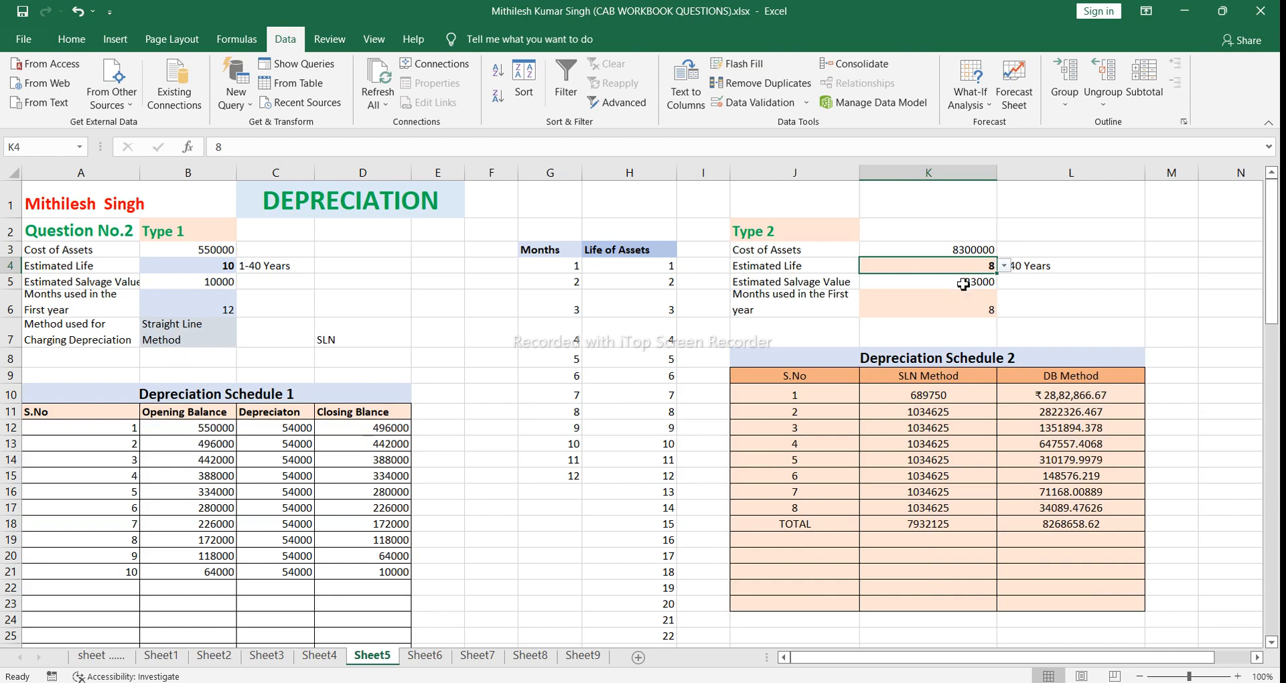
{"action": "left_click", "coordinate": [1005, 266]}
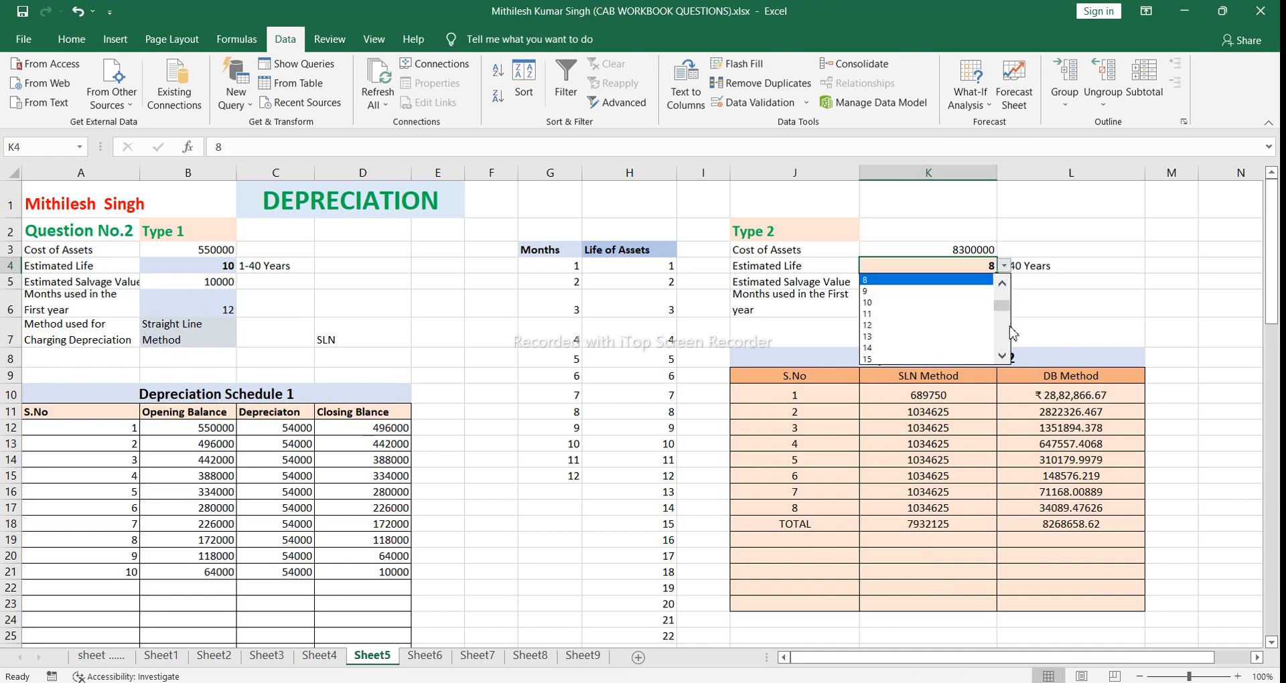
{"action": "left_click", "coordinate": [927, 303]}
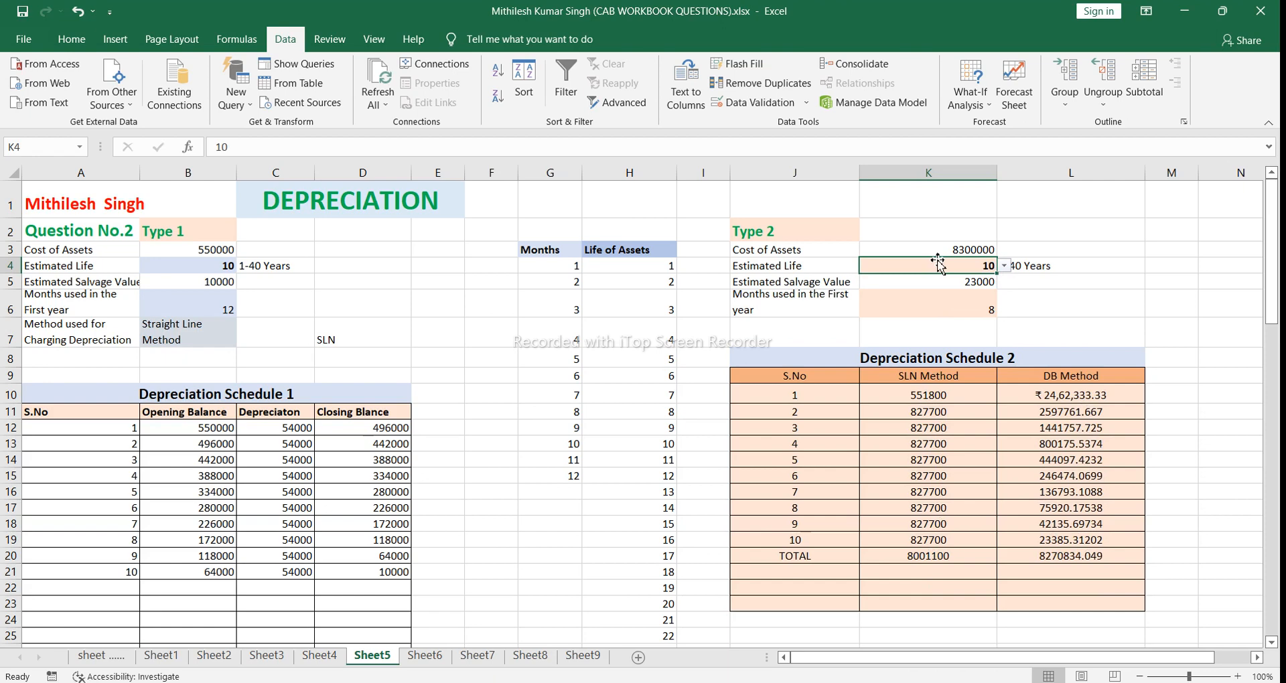
Step: Set the Type 2 cost of assets in K3 to 550000 and the estimated salvage value in K5 to 10000
{"action": "left_click", "coordinate": [955, 251]}
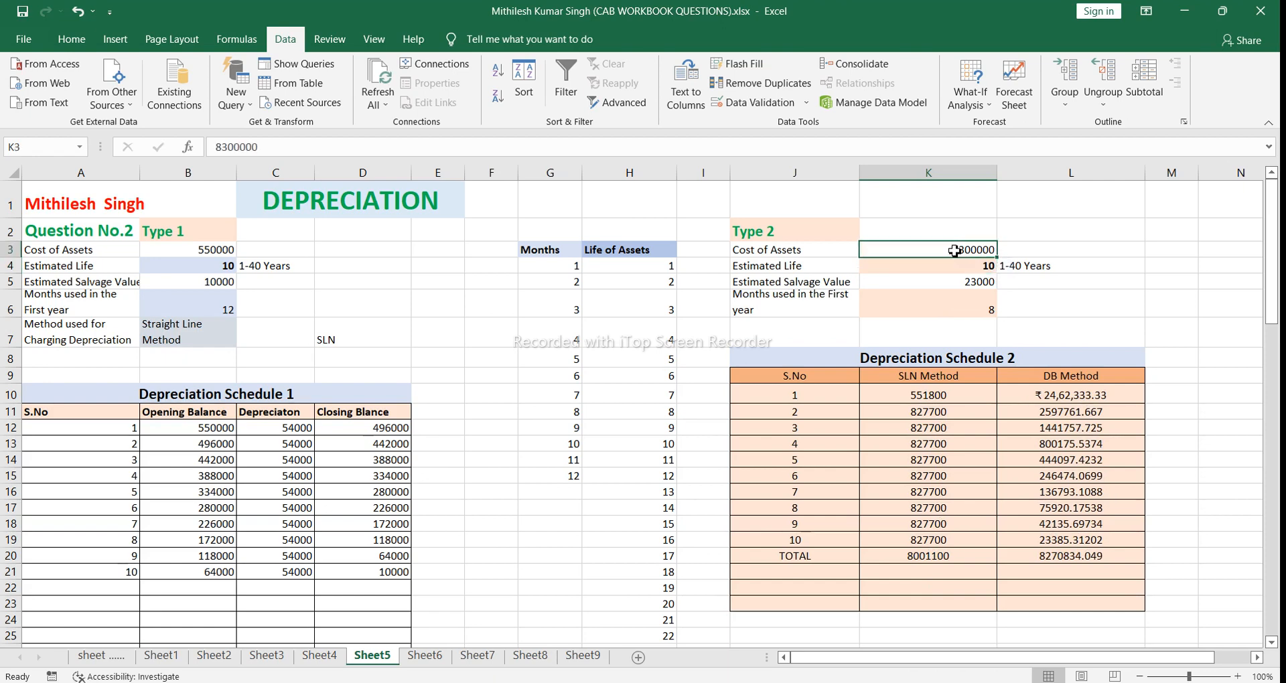
{"action": "key", "text": "BackSpace"}
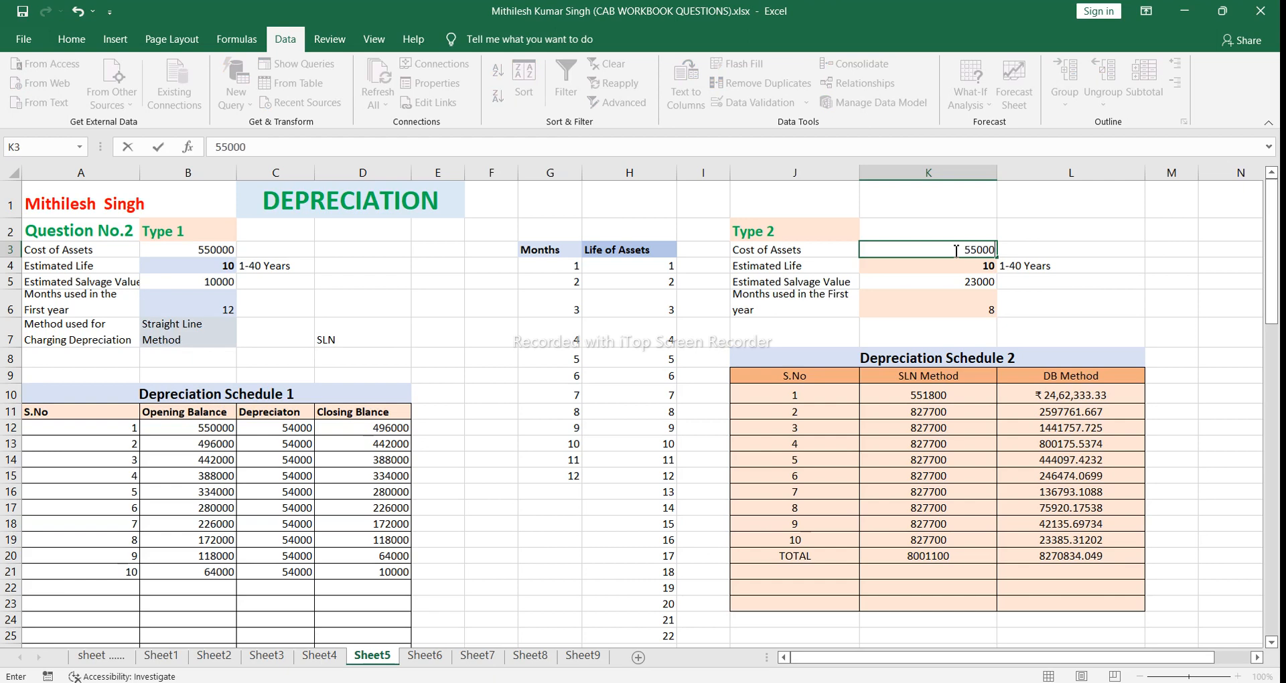
{"action": "type", "text": "550000"}
{"action": "left_click", "coordinate": [1049, 285]}
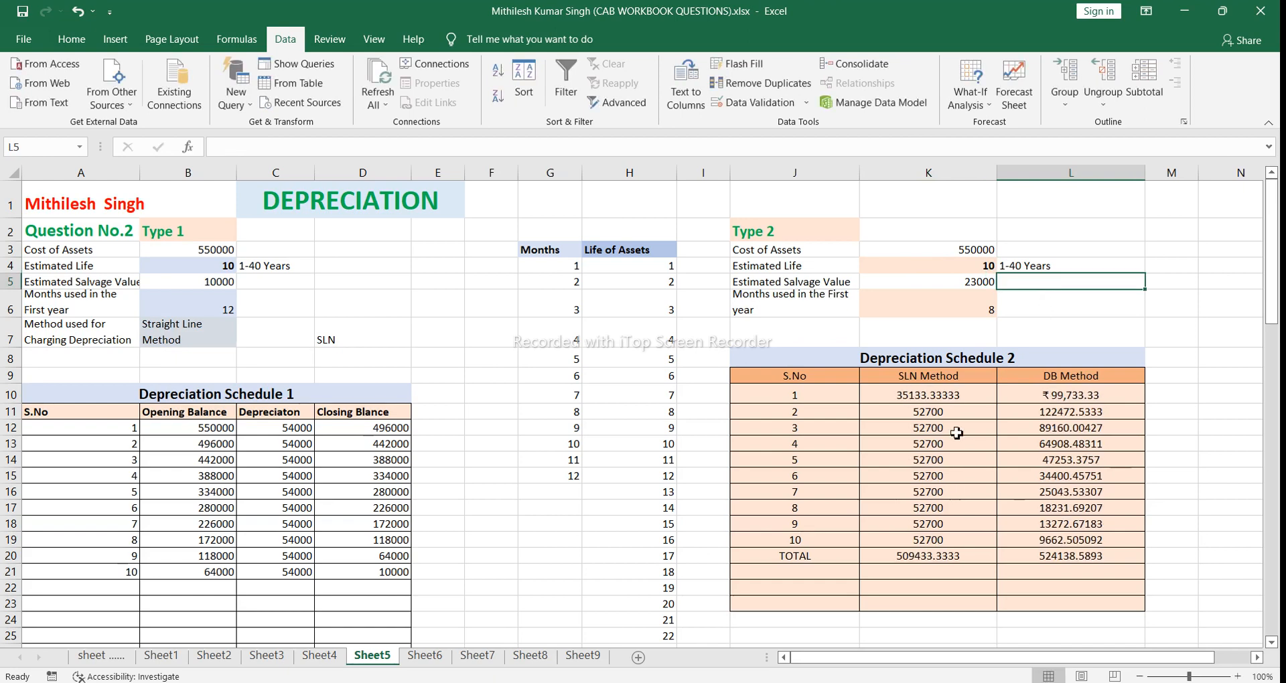
{"action": "left_click", "coordinate": [963, 283]}
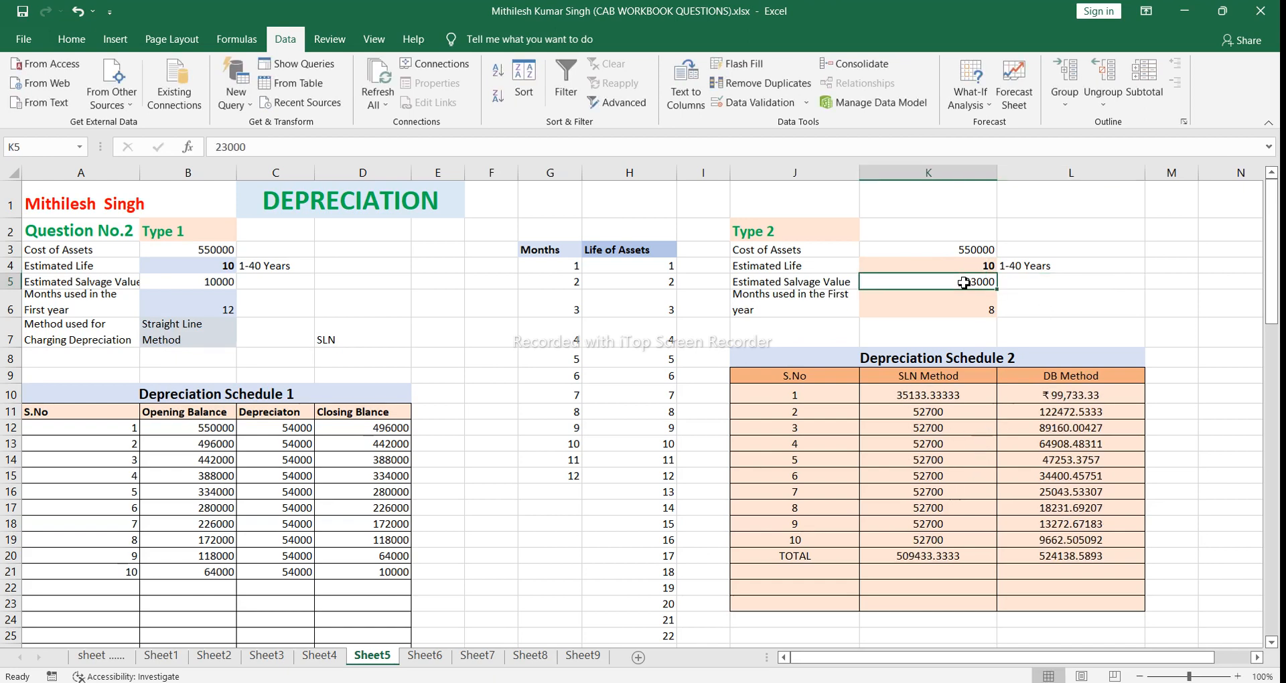
{"action": "key", "text": "BackSpace"}
{"action": "type", "text": "100"}
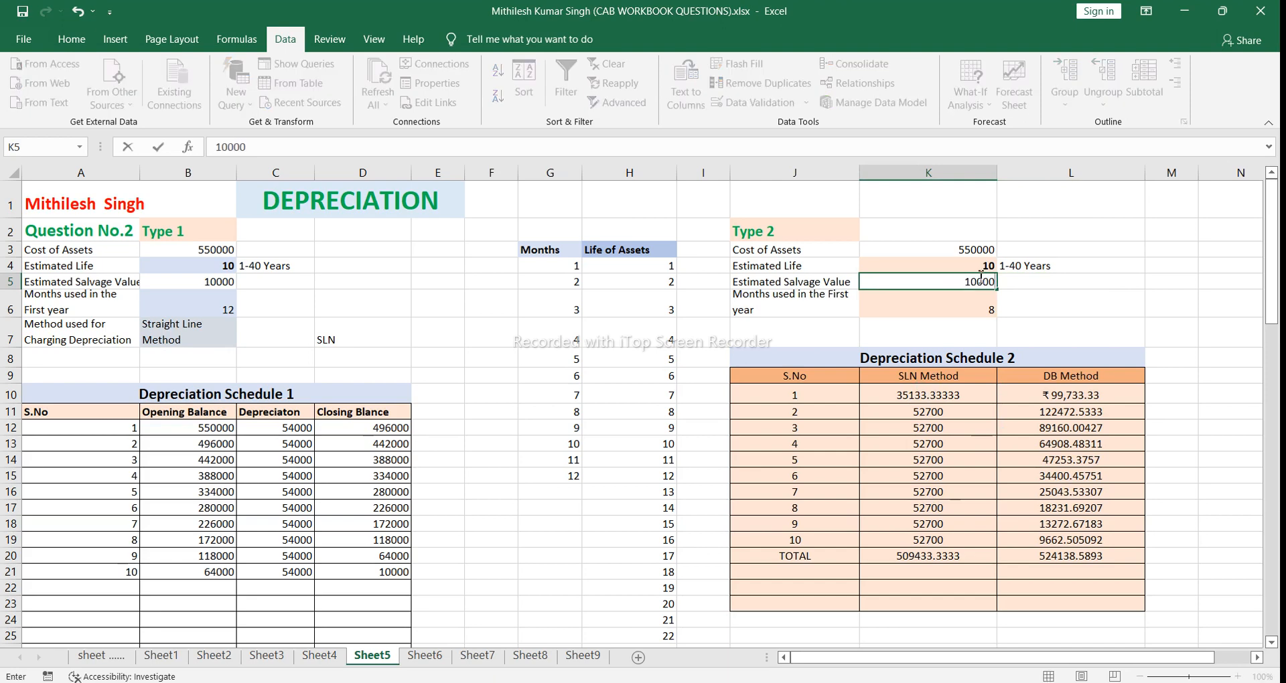
{"action": "type", "text": "00"}
{"action": "left_click", "coordinate": [1095, 298]}
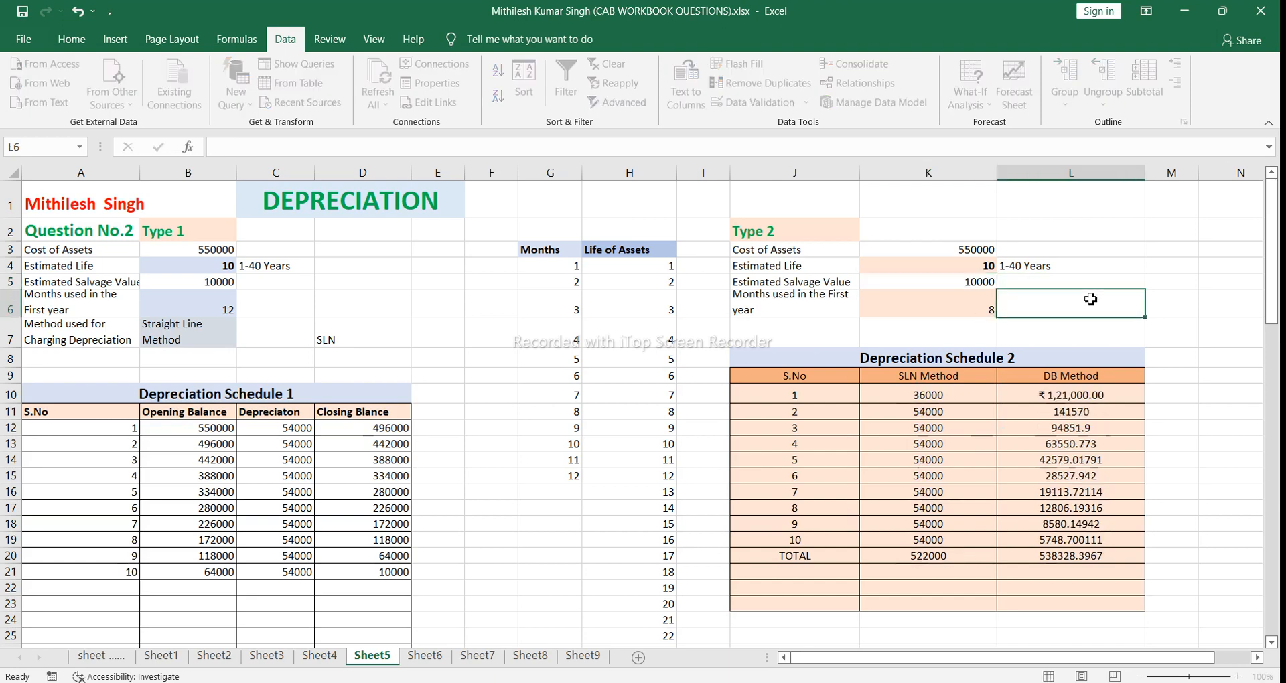
Step: Set the Type 2 months used in the first year in K6 to 12
{"action": "left_click", "coordinate": [975, 303]}
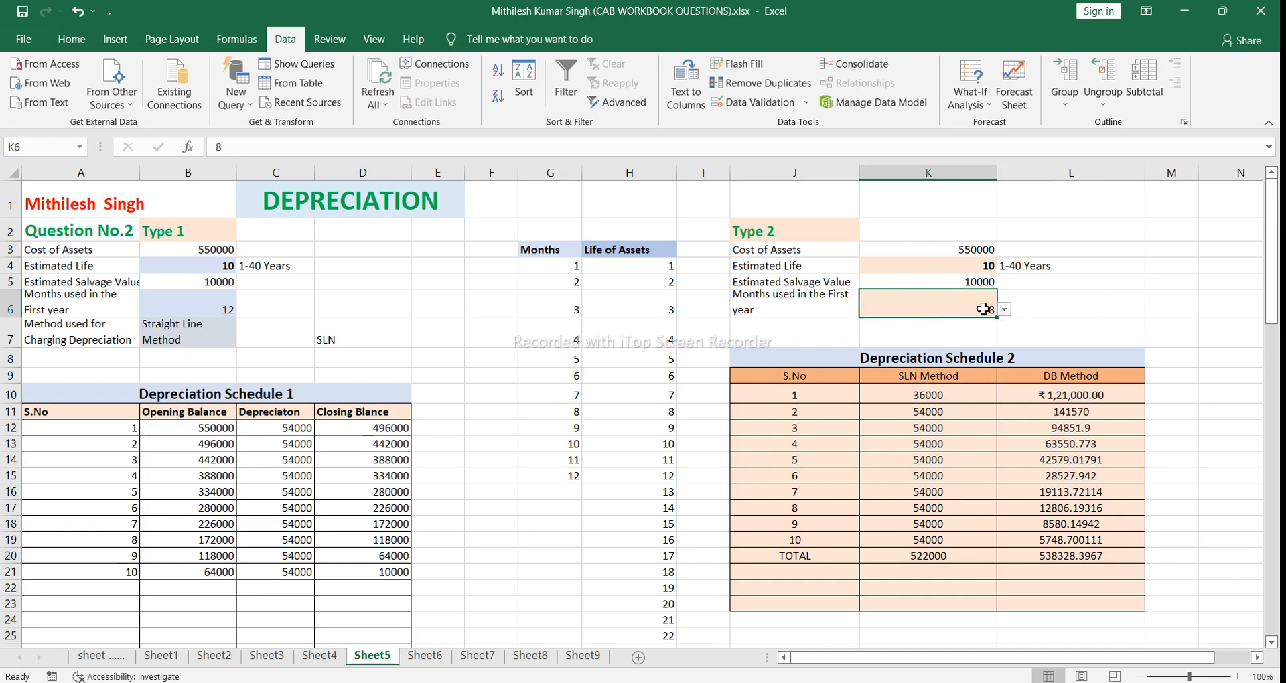
{"action": "left_click", "coordinate": [1004, 310]}
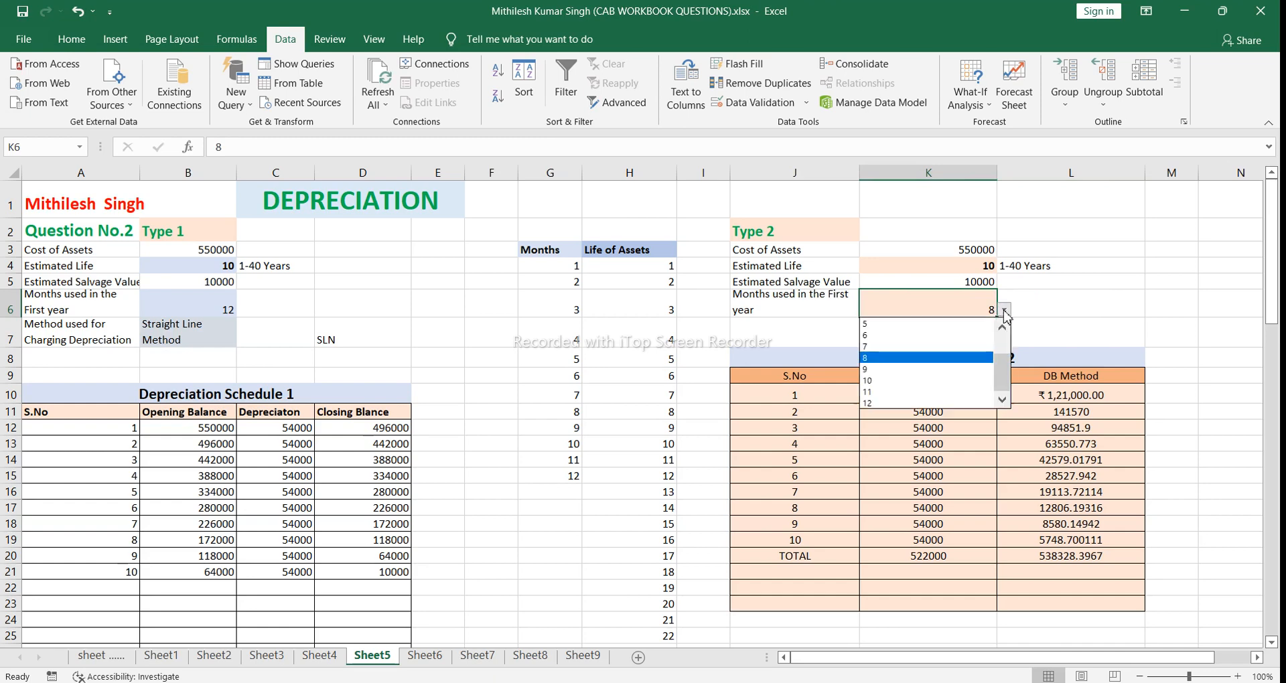
{"action": "left_click", "coordinate": [976, 402]}
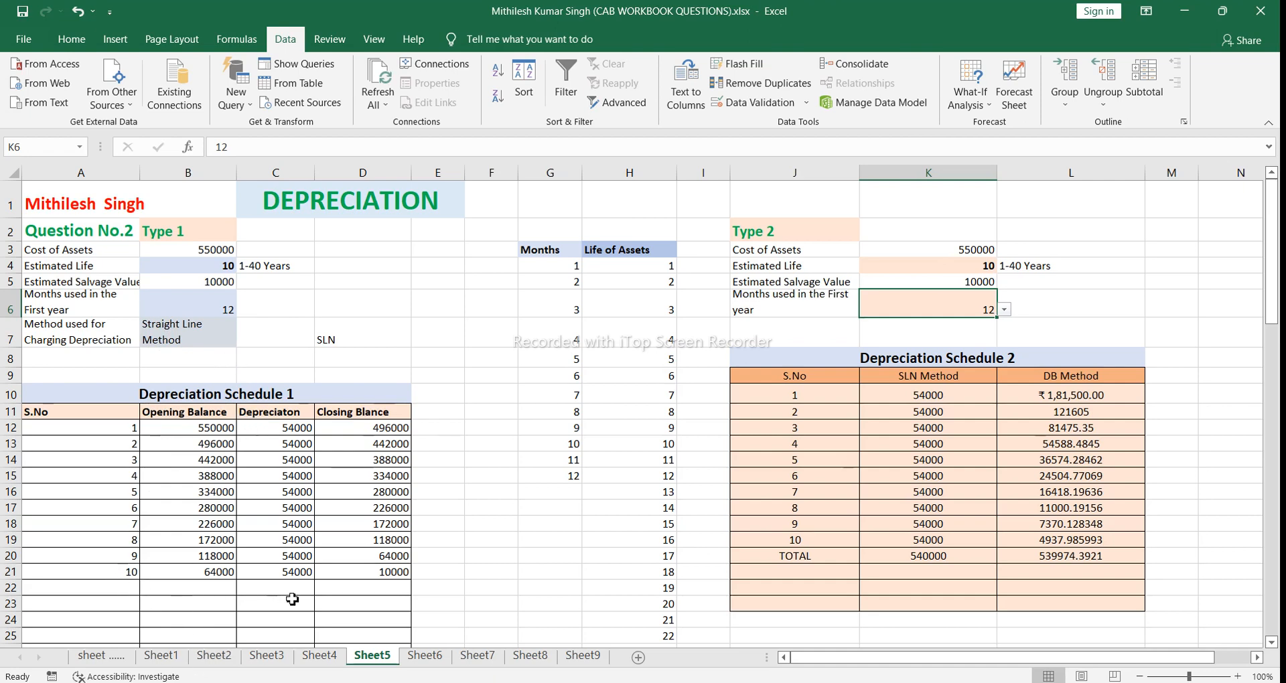
Step: Total Schedule 1's depreciation in C22 with =SUM(C12:C21), and clear that cell again
{"action": "left_click", "coordinate": [261, 587]}
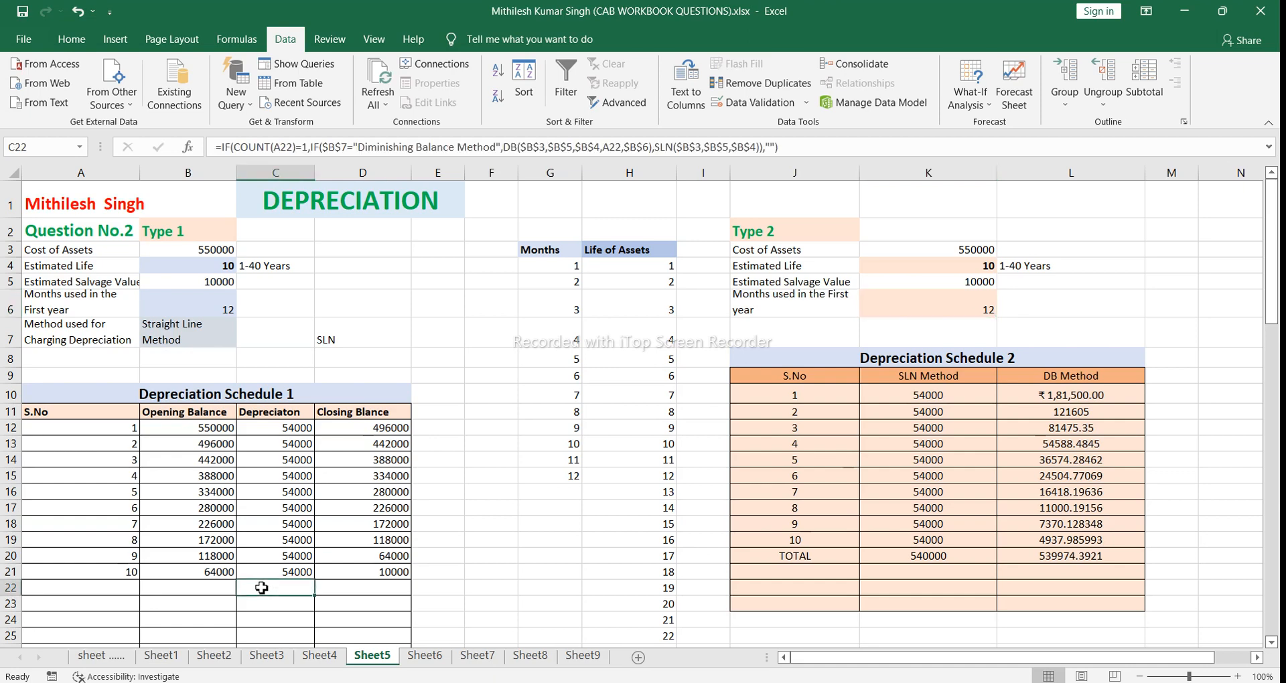
{"action": "type", "text": "="}
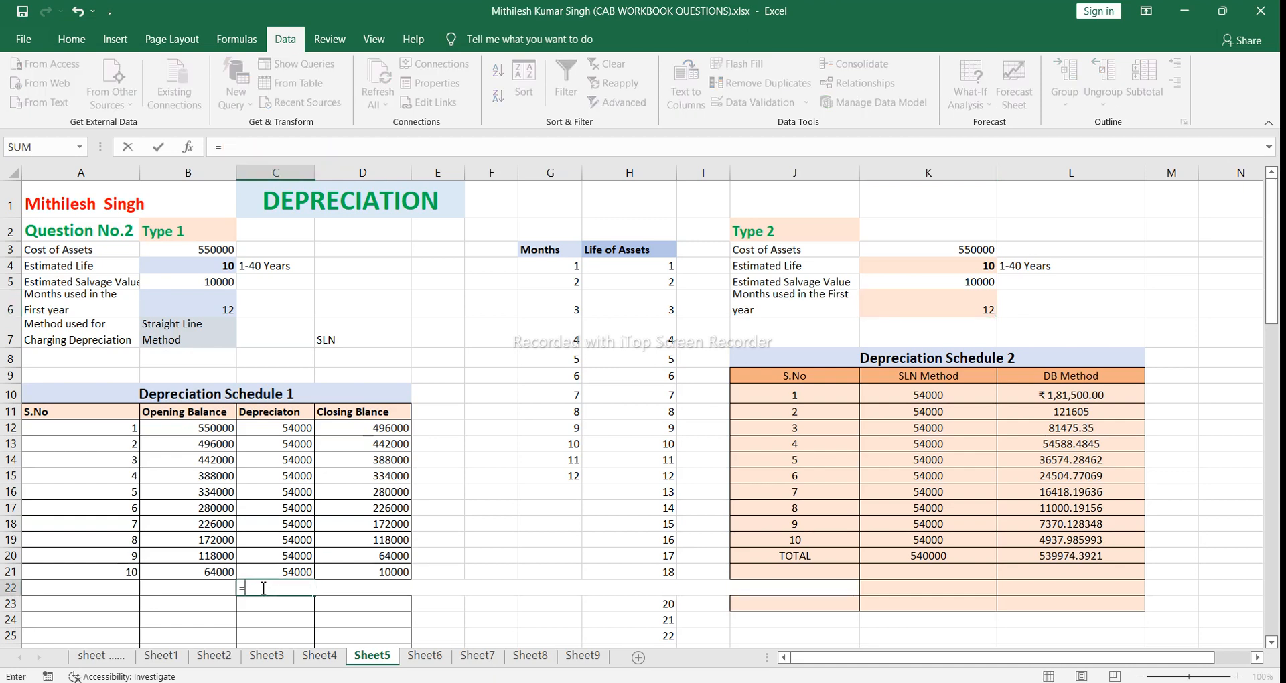
{"action": "type", "text": "s"}
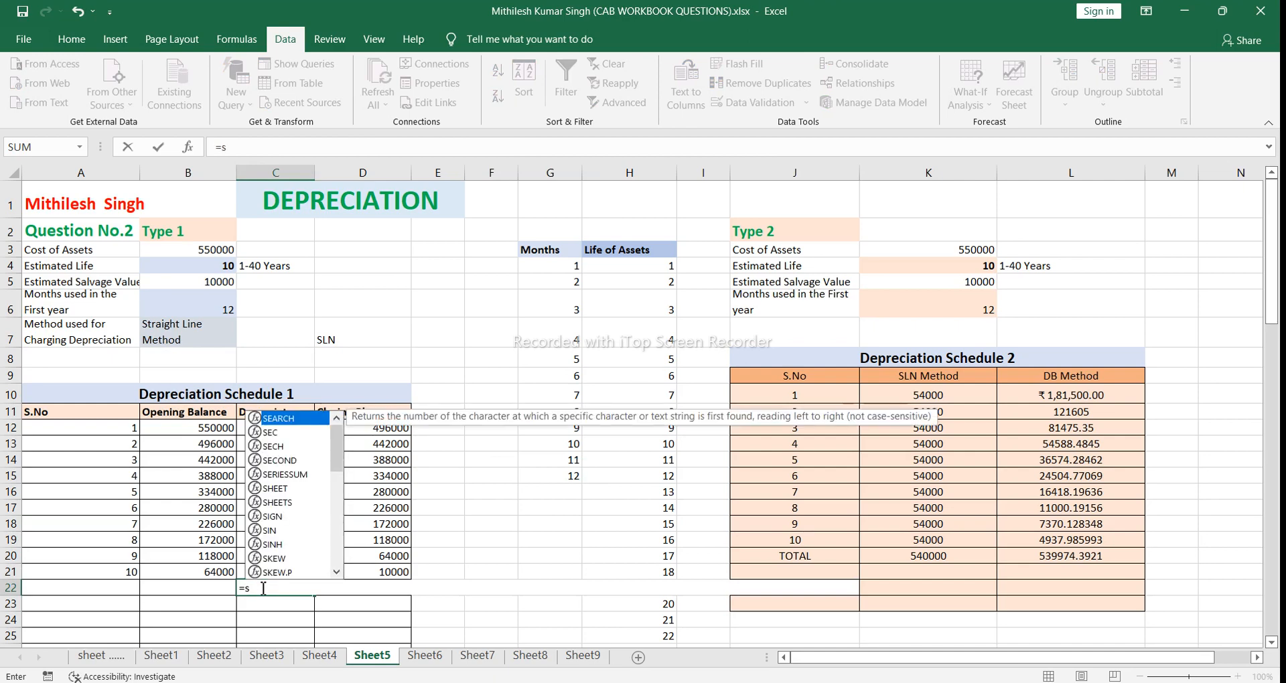
{"action": "type", "text": "um"}
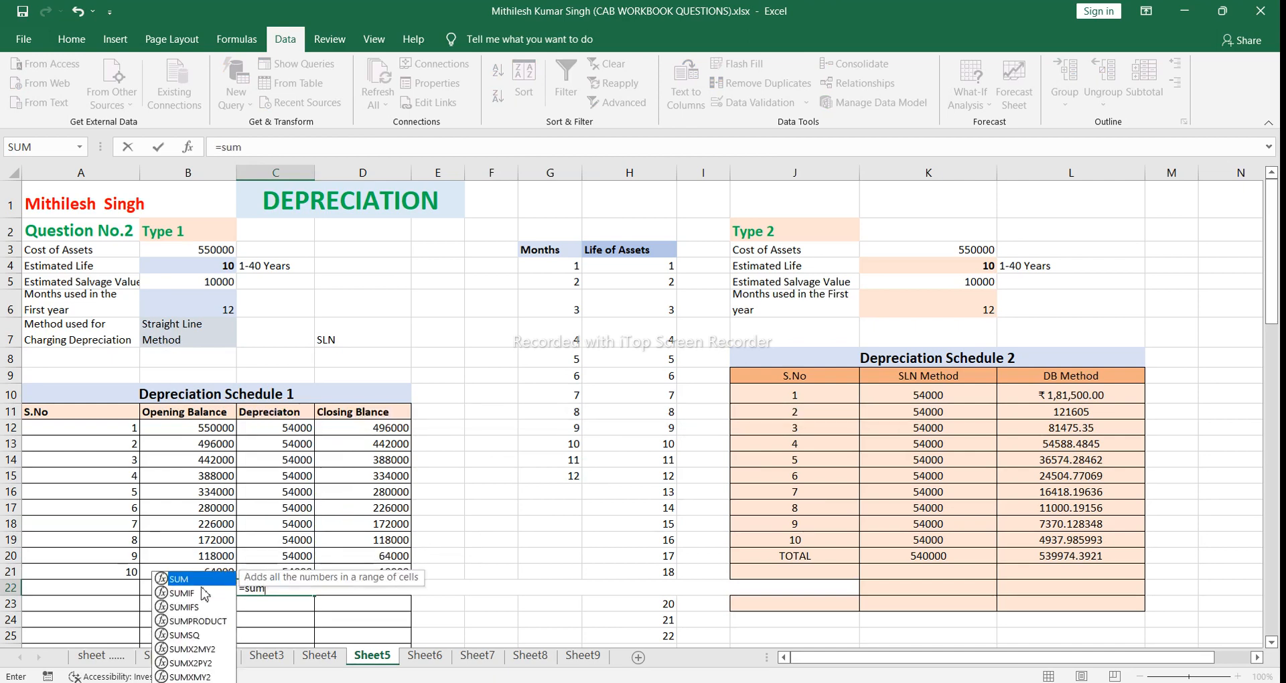
{"action": "double_click", "coordinate": [205, 580]}
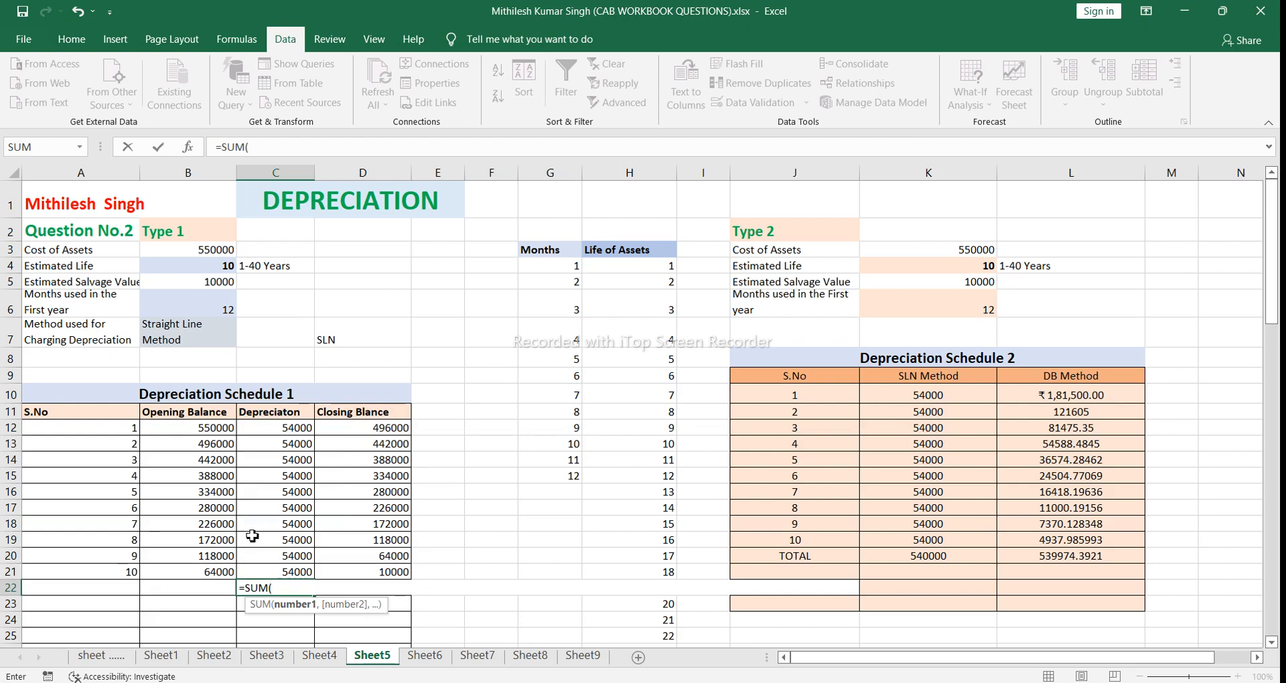
{"action": "left_click_drag", "start_coordinate": [300, 429], "coordinate": [307, 574]}
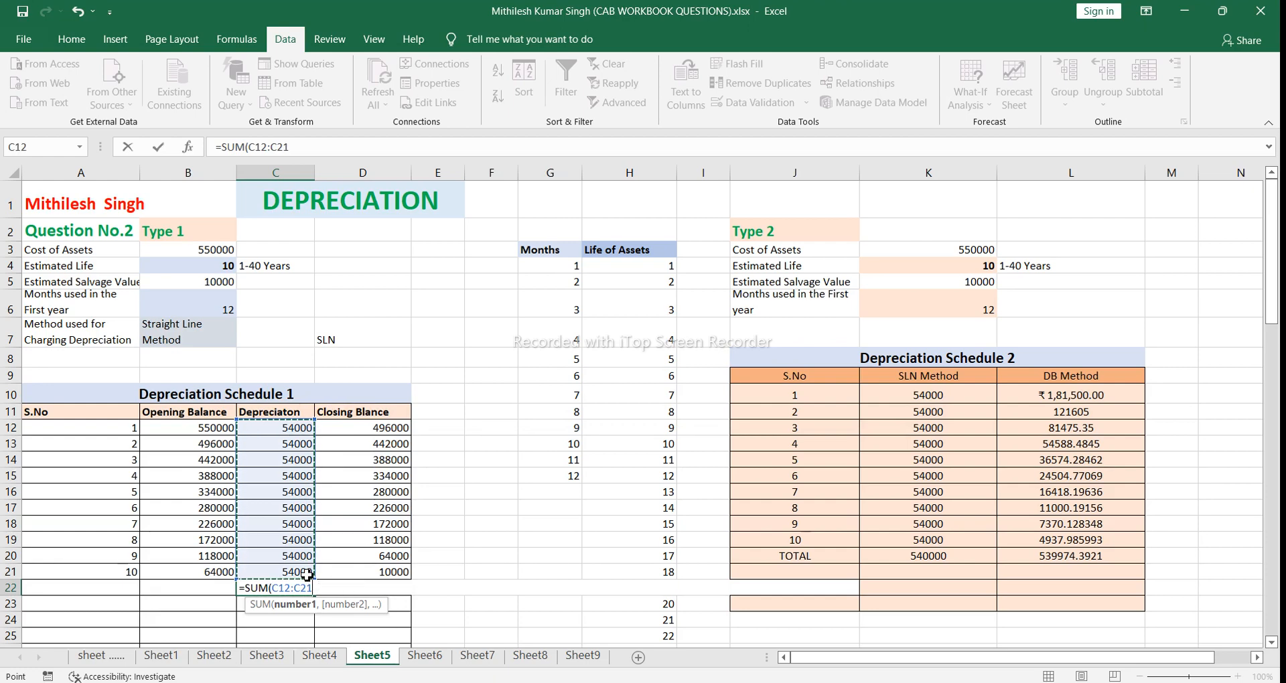
{"action": "type", "text": ")"}
{"action": "key", "text": "Return"}
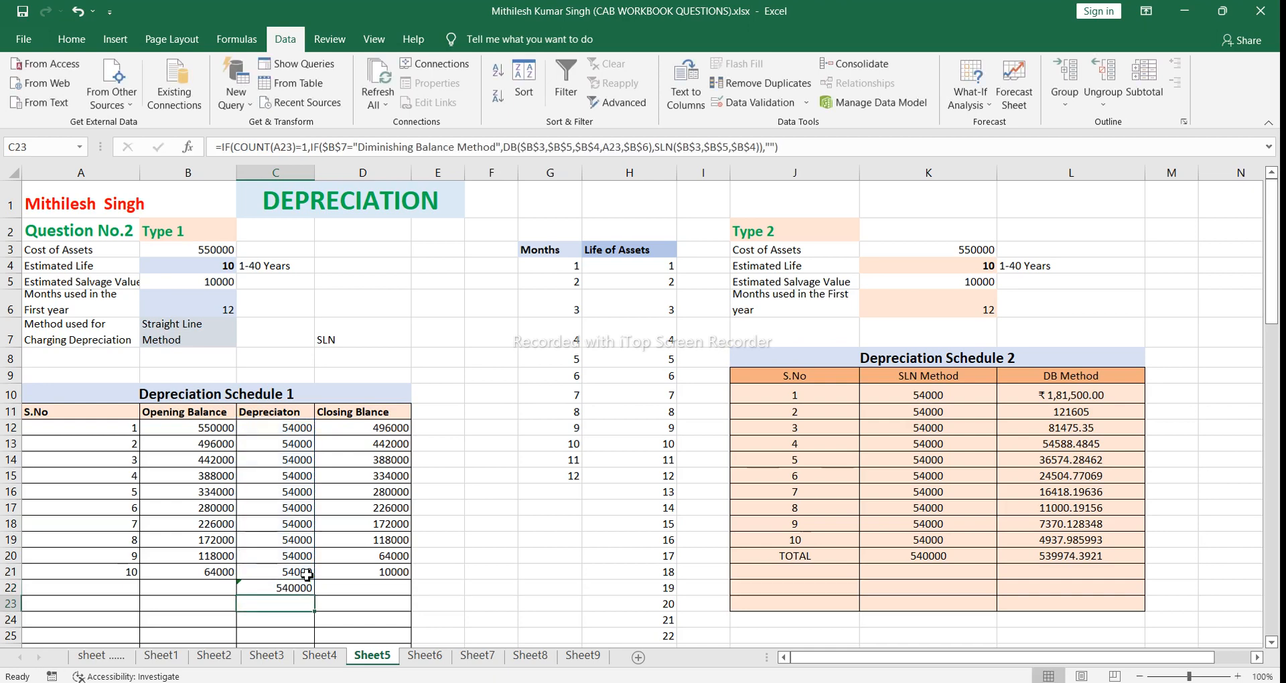
{"action": "left_click", "coordinate": [259, 589]}
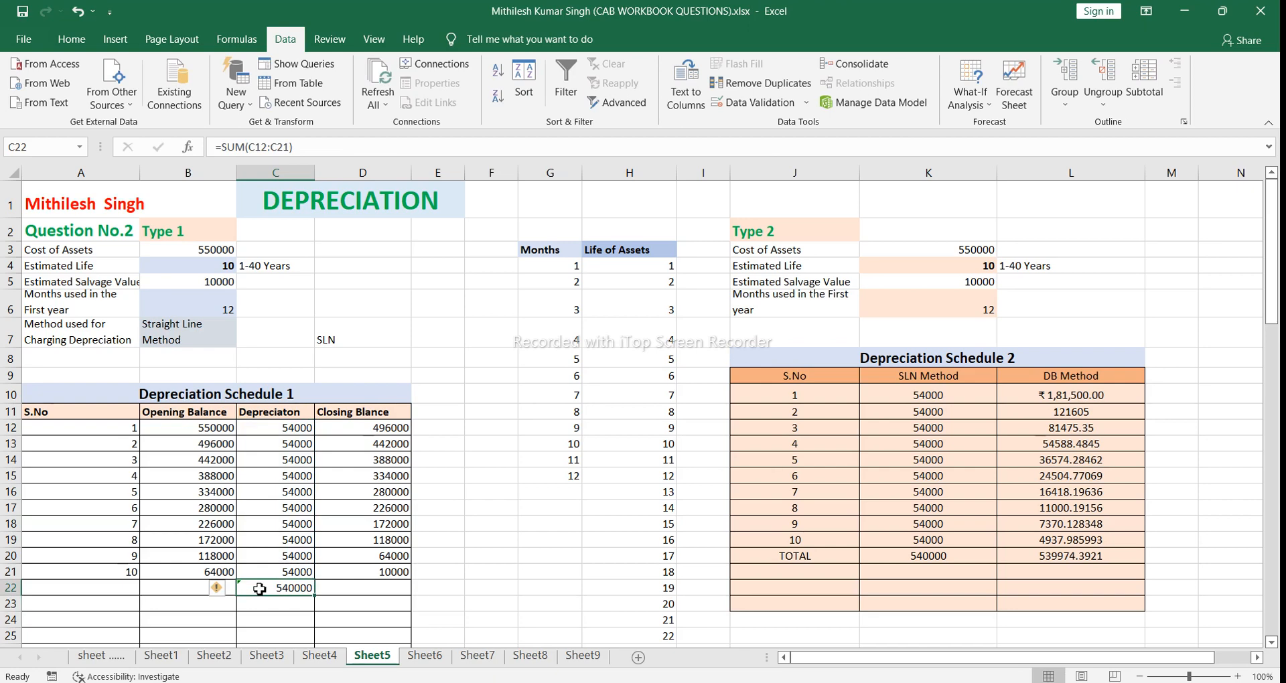
{"action": "key", "text": "Delete"}
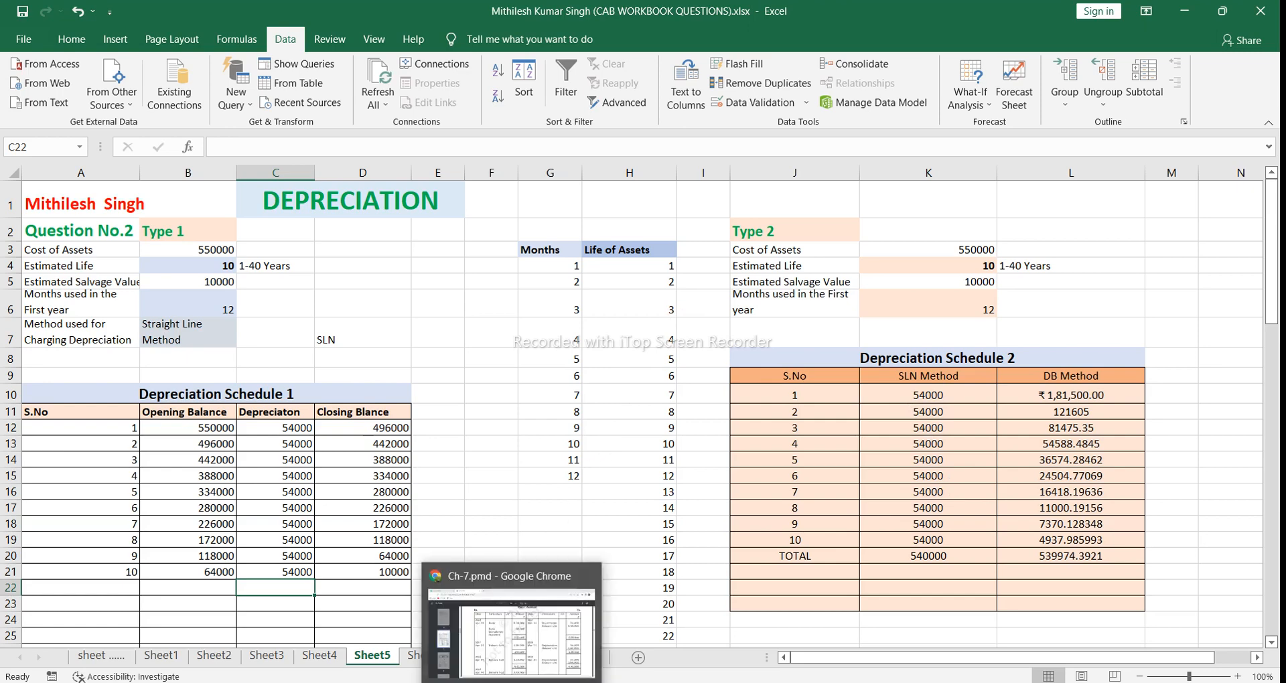
Step: Switch to the Ch-7.pmd PDF in Chrome and examine Illustration 1 on page 16 and its solution with the Plant Account on page 17
{"action": "left_click", "coordinate": [516, 667]}
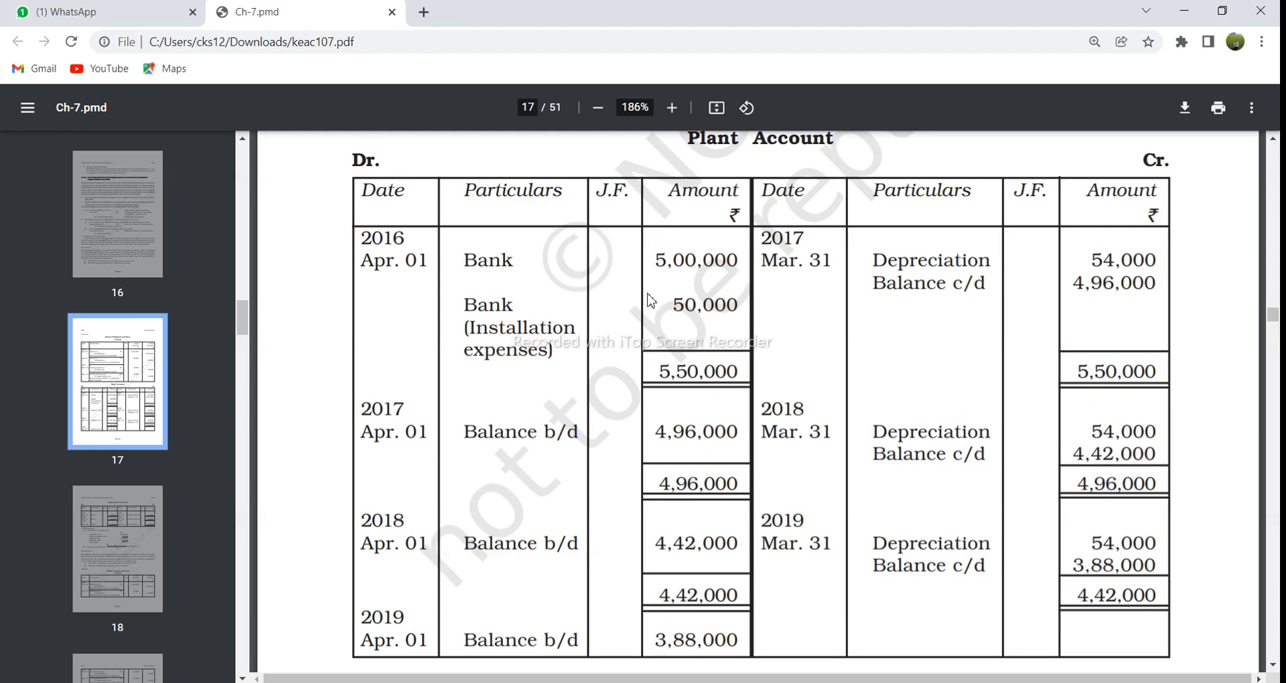
{"action": "left_click", "coordinate": [127, 232]}
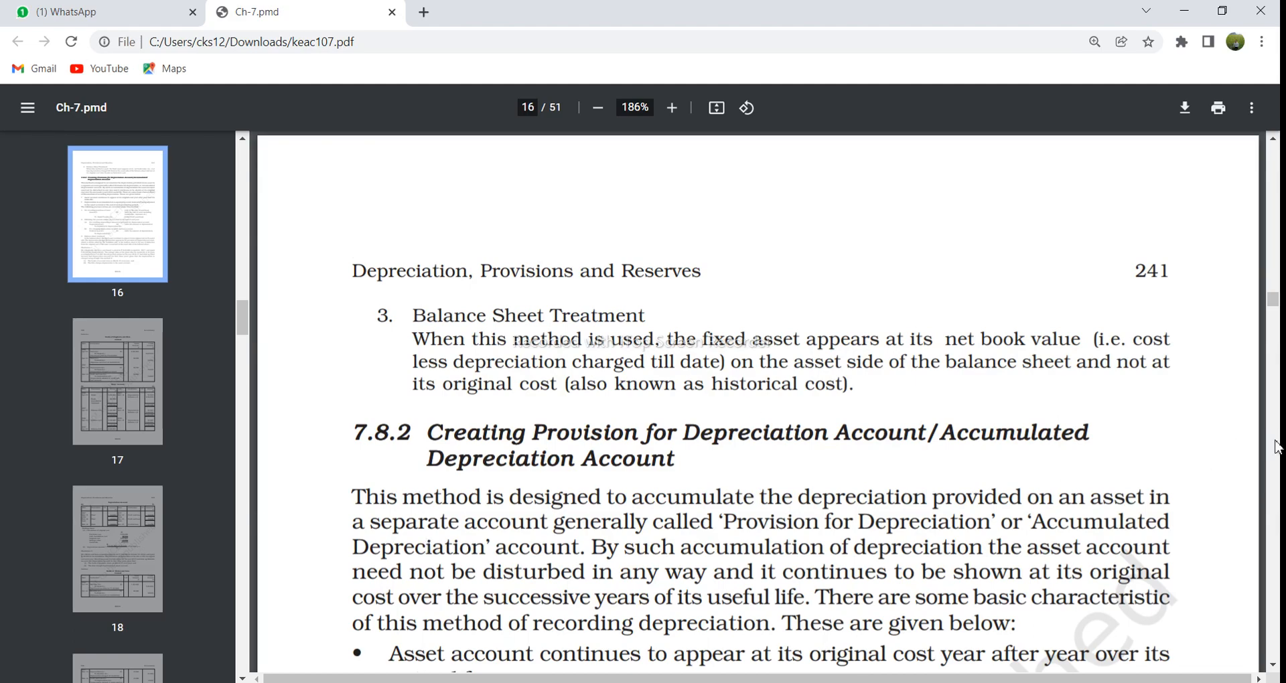
{"action": "scroll", "coordinate": [1279, 447], "scroll_direction": "down", "scroll_amount": 1}
{"action": "scroll", "coordinate": [1279, 448], "scroll_direction": "down", "scroll_amount": 12}
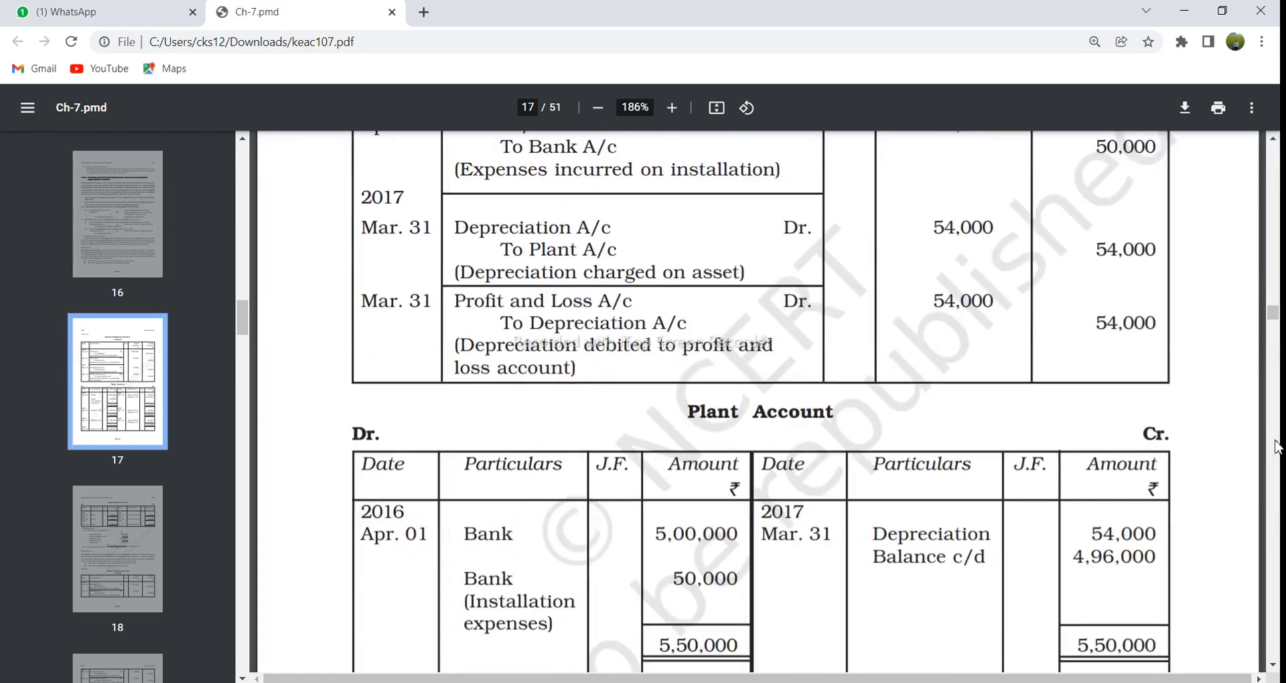
{"action": "scroll", "coordinate": [1279, 402], "scroll_direction": "down", "scroll_amount": 5}
{"action": "scroll", "coordinate": [1279, 274], "scroll_direction": "up", "scroll_amount": 6}
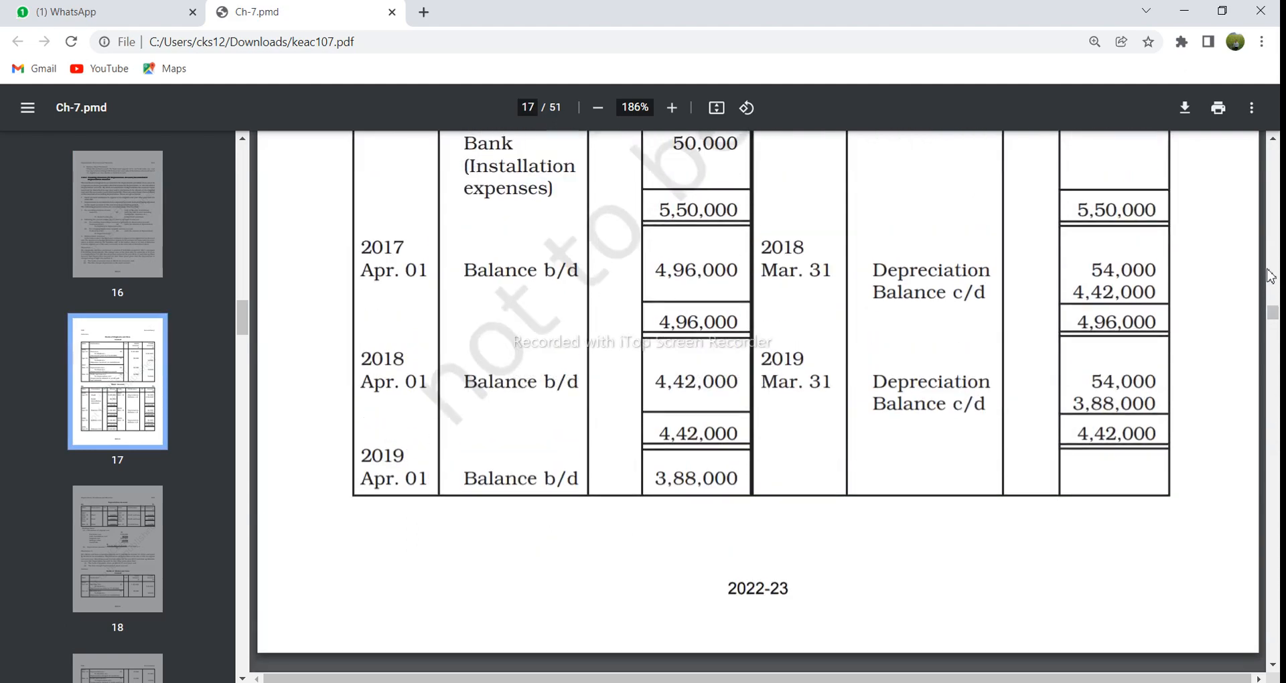
{"action": "scroll", "coordinate": [1280, 268], "scroll_direction": "up", "scroll_amount": 5}
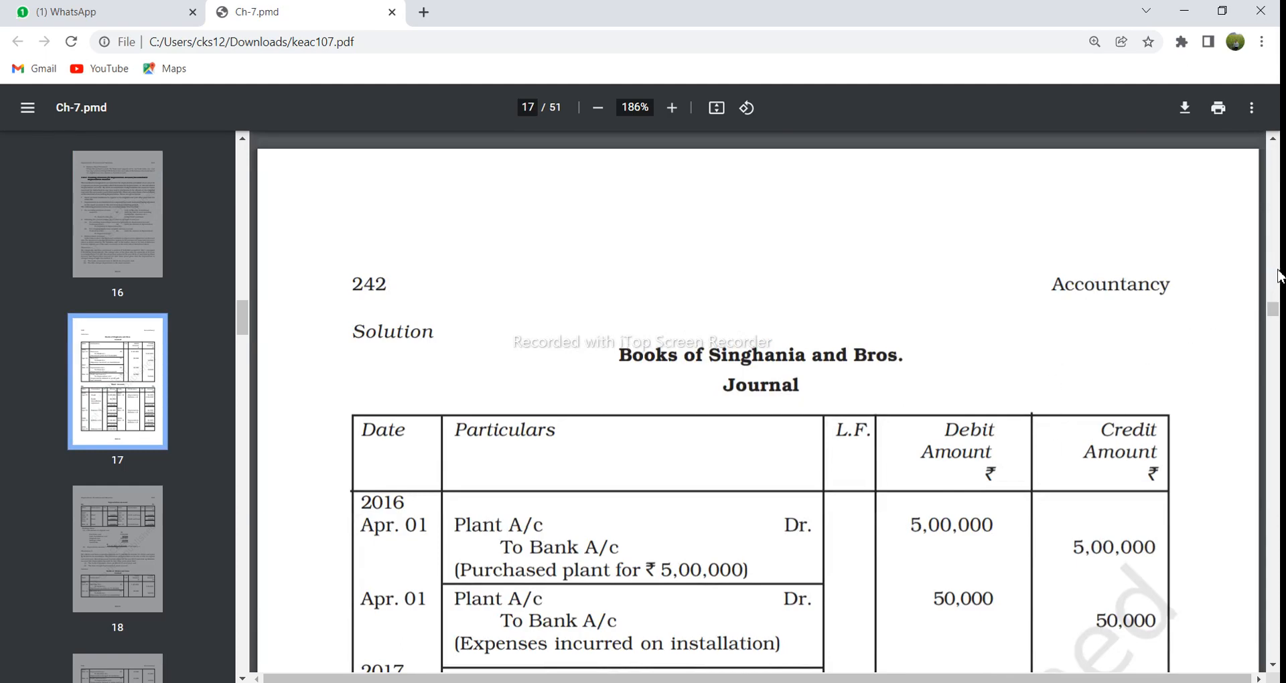
{"action": "left_click_drag", "start_coordinate": [1273, 310], "coordinate": [1276, 307]}
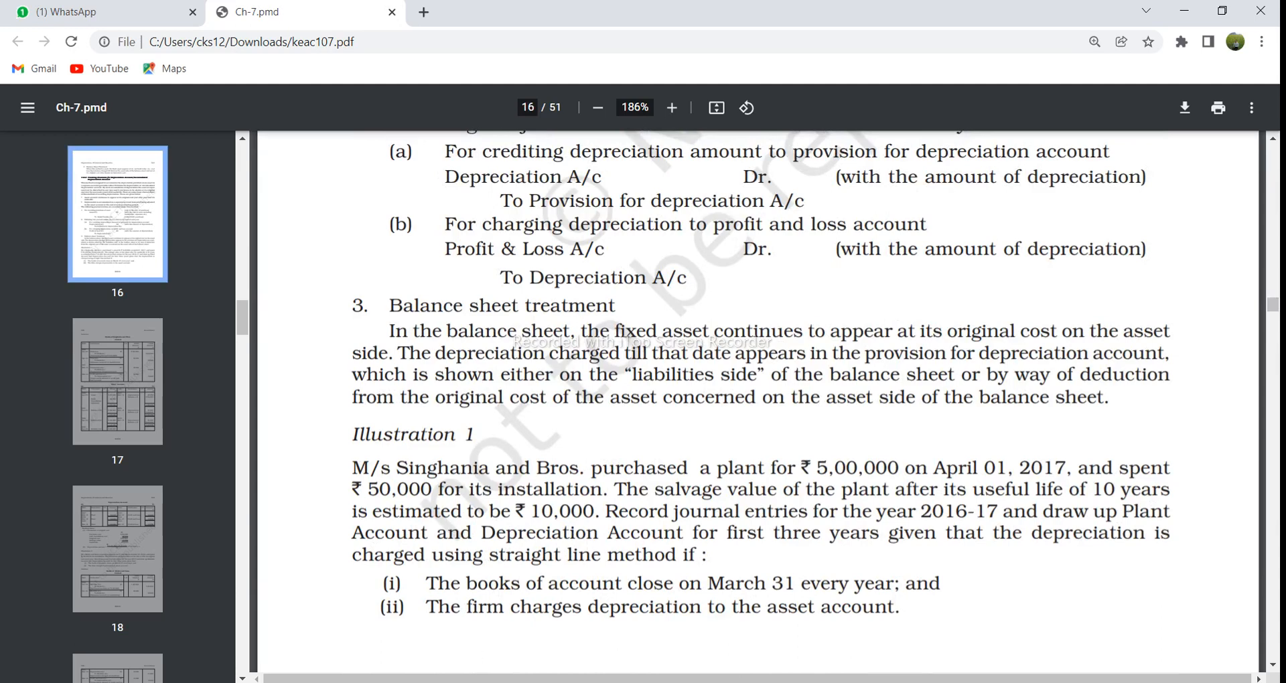
{"action": "mouse_move", "coordinate": [512, 682]}
{"action": "left_click", "coordinate": [134, 400]}
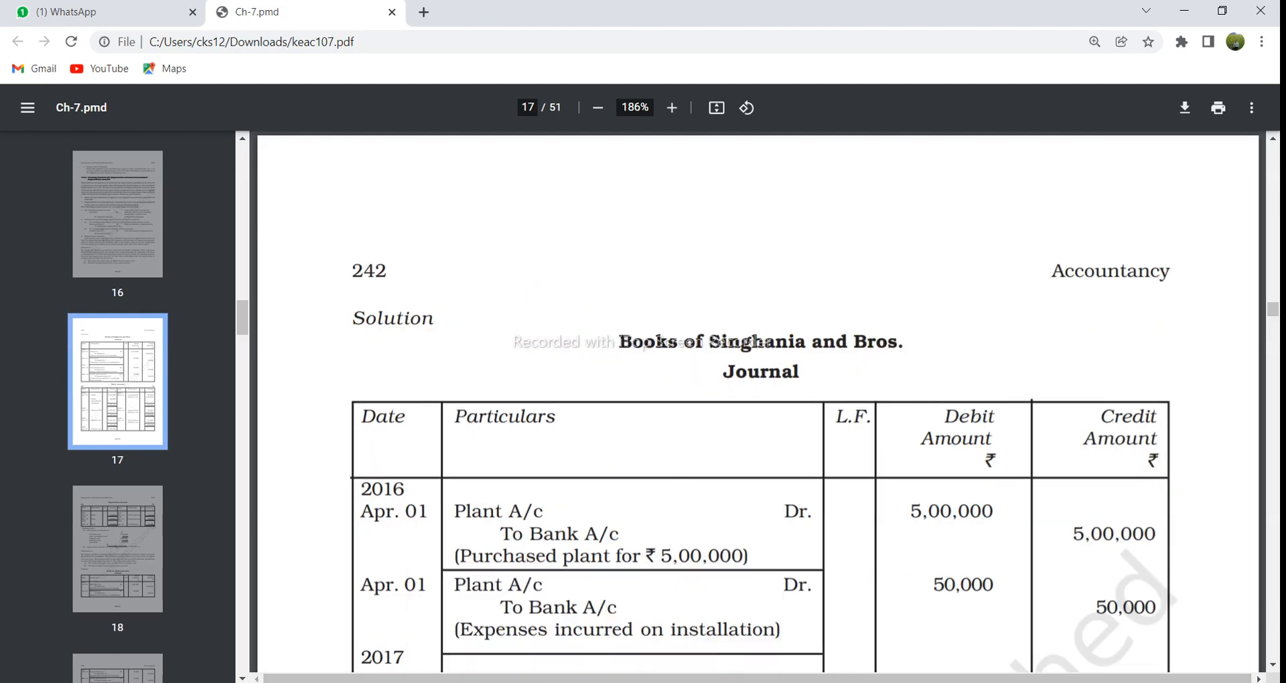
Step: Switch back to the Excel workbook and display Sheet5's formulas, widening column C until the full depreciation formulas are readable
{"action": "mouse_move", "coordinate": [589, 680]}
{"action": "left_click", "coordinate": [580, 667]}
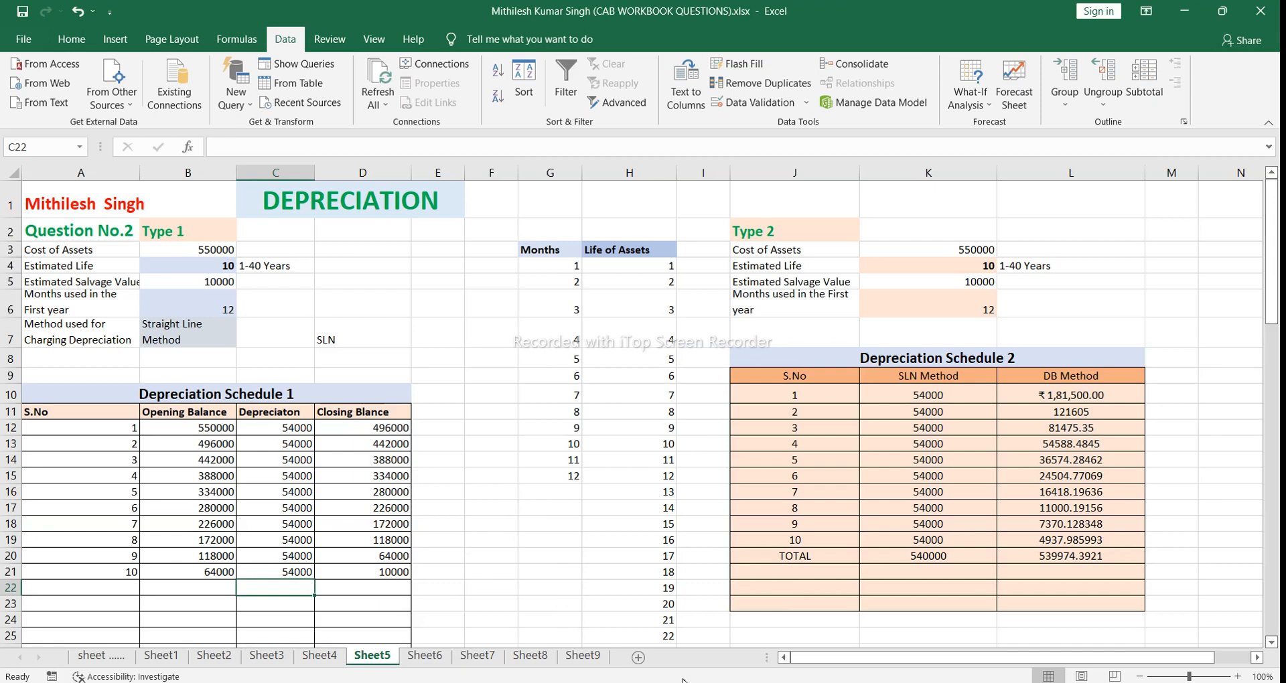
{"action": "mouse_move", "coordinate": [807, 680]}
{"action": "left_click", "coordinate": [525, 479]}
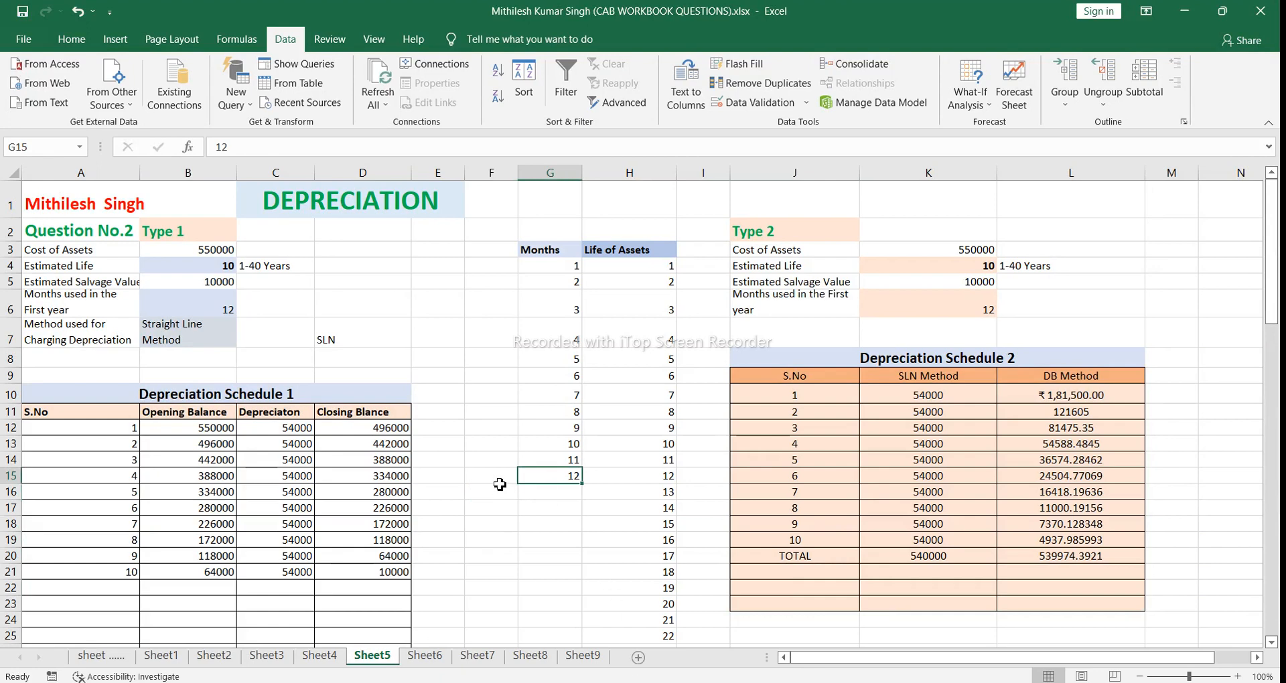
{"action": "left_click", "coordinate": [479, 373]}
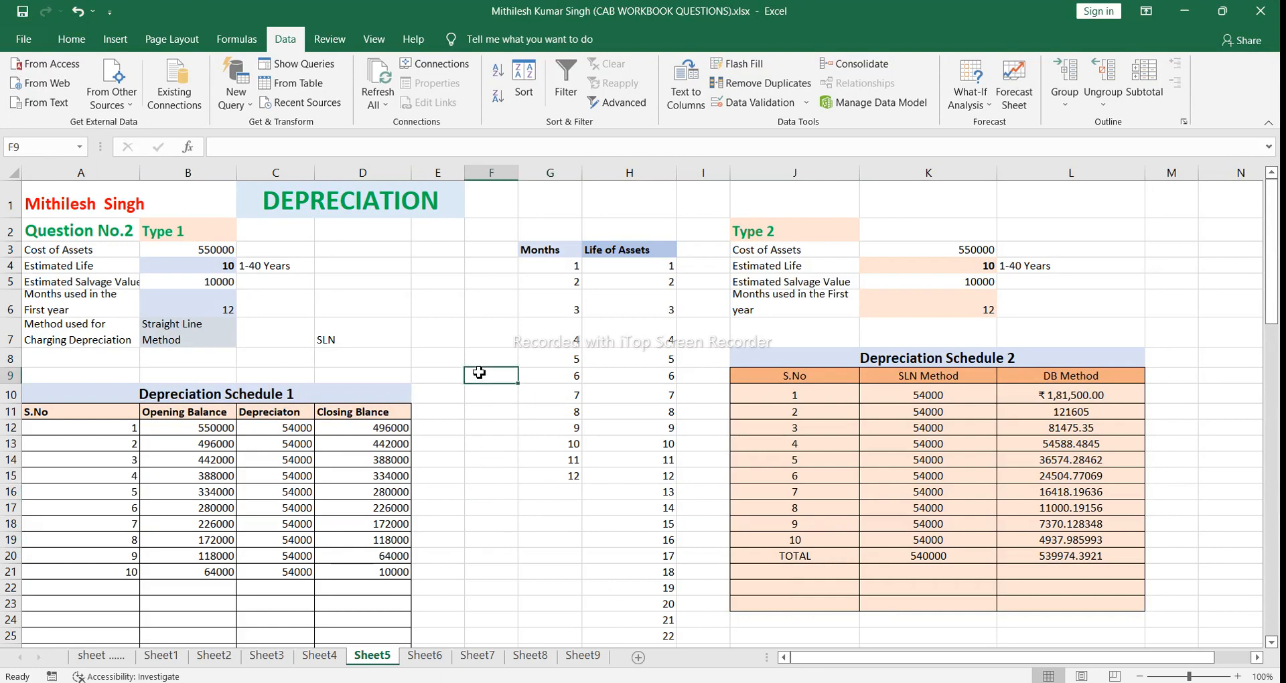
{"action": "left_click", "coordinate": [487, 337]}
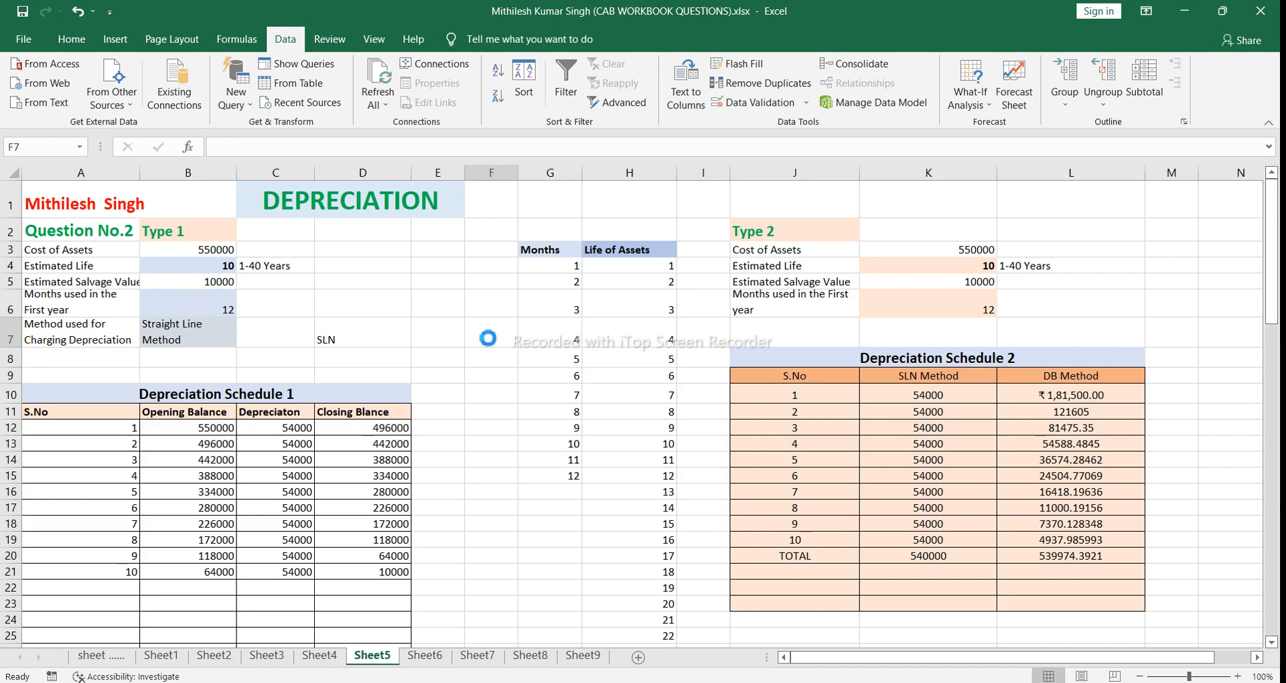
{"action": "key", "text": "ctrl+grave"}
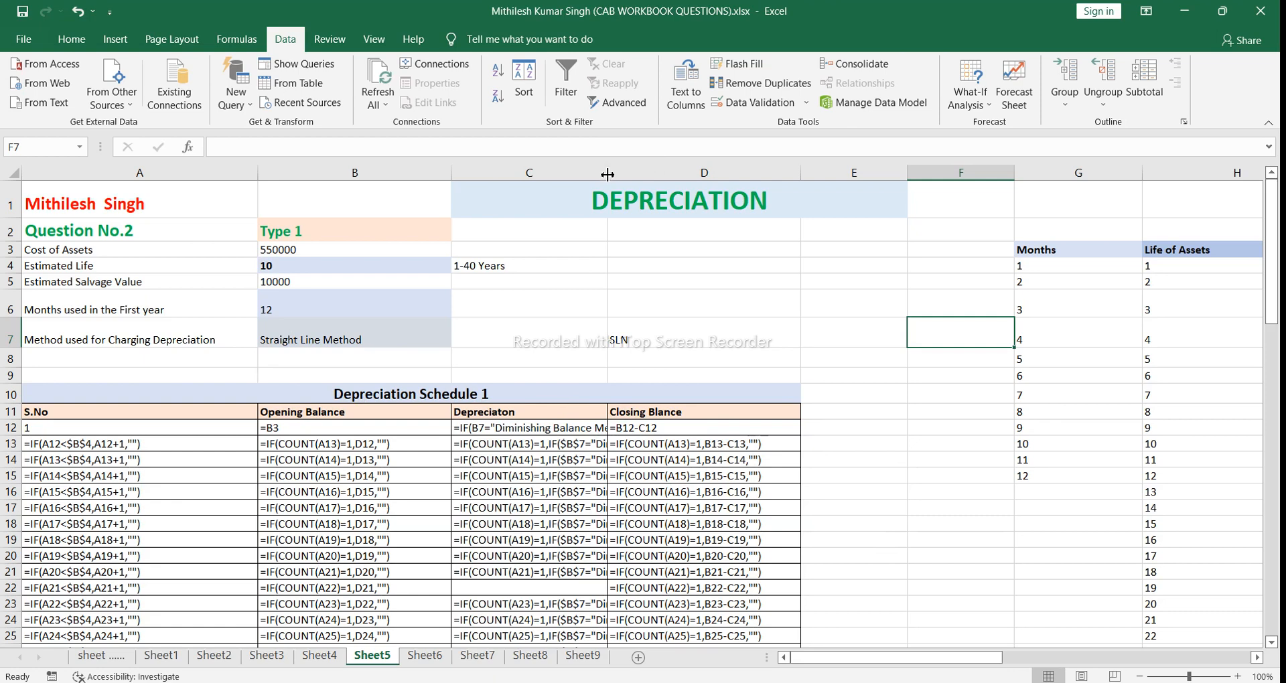
{"action": "left_click_drag", "start_coordinate": [608, 175], "coordinate": [996, 169]}
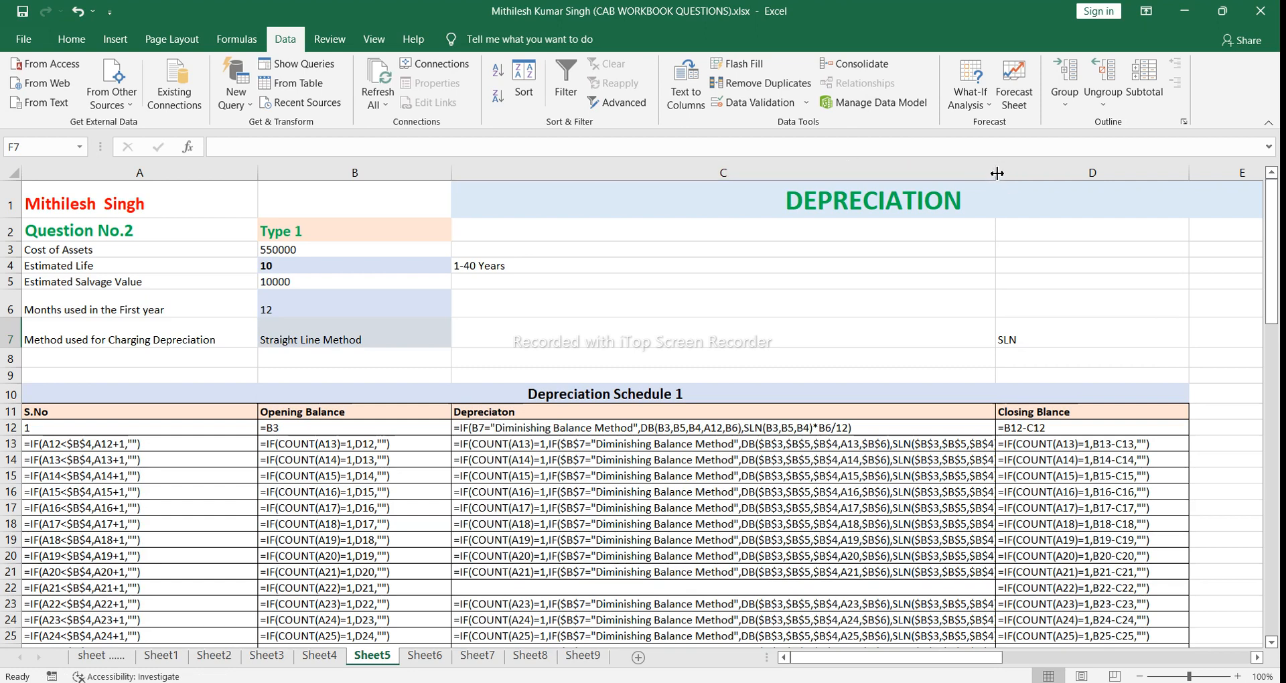
{"action": "left_click_drag", "start_coordinate": [996, 174], "coordinate": [1032, 174]}
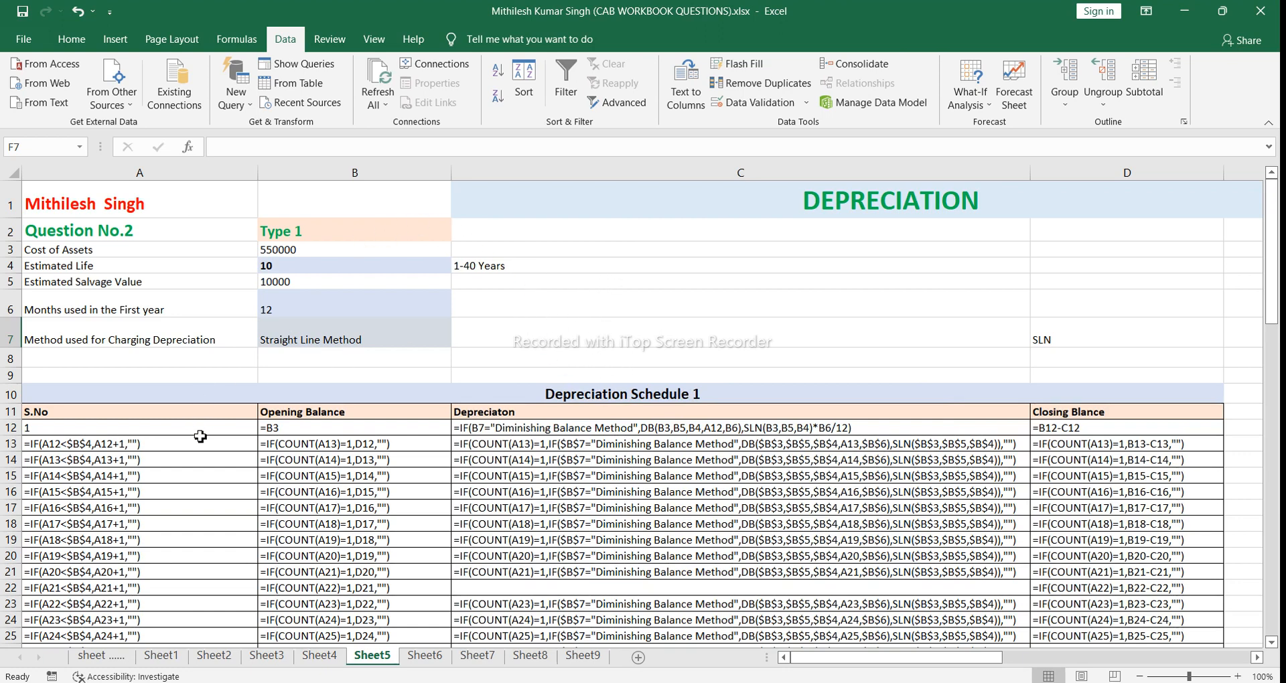
Step: Return Sheet5 to showing calculated values and narrow column C to roughly the width of its depreciation amounts
{"action": "left_click", "coordinate": [556, 335]}
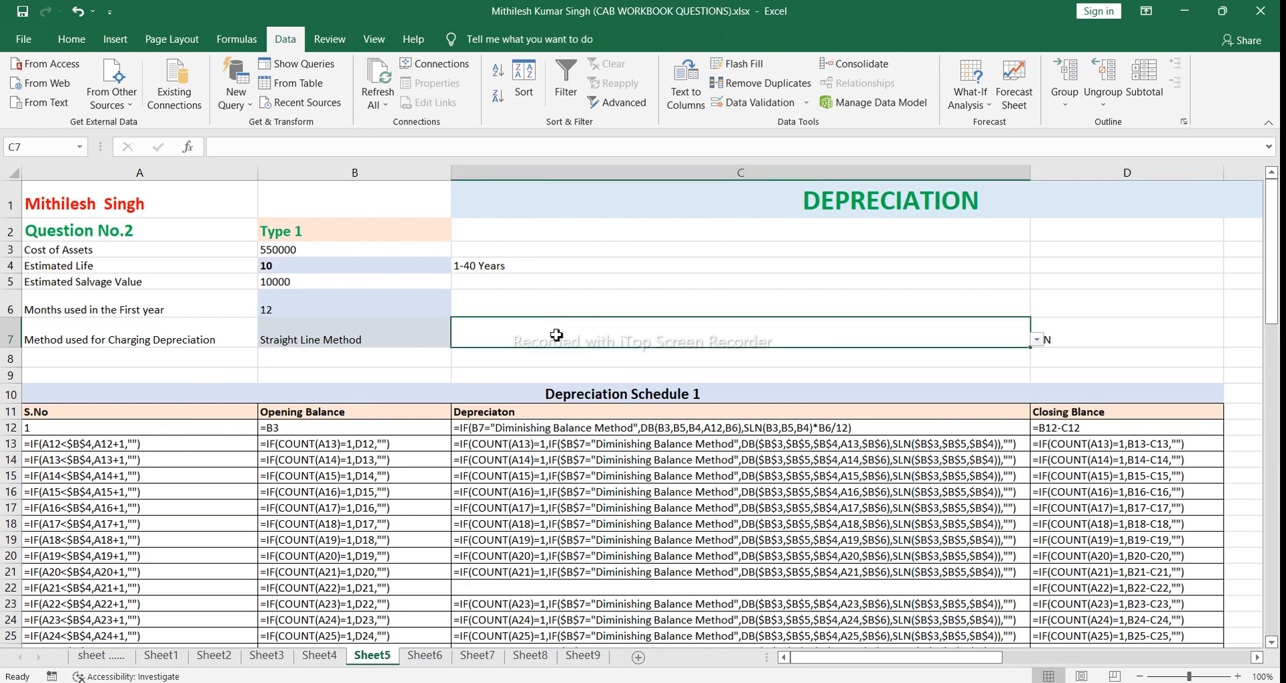
{"action": "key", "text": "ctrl+grave"}
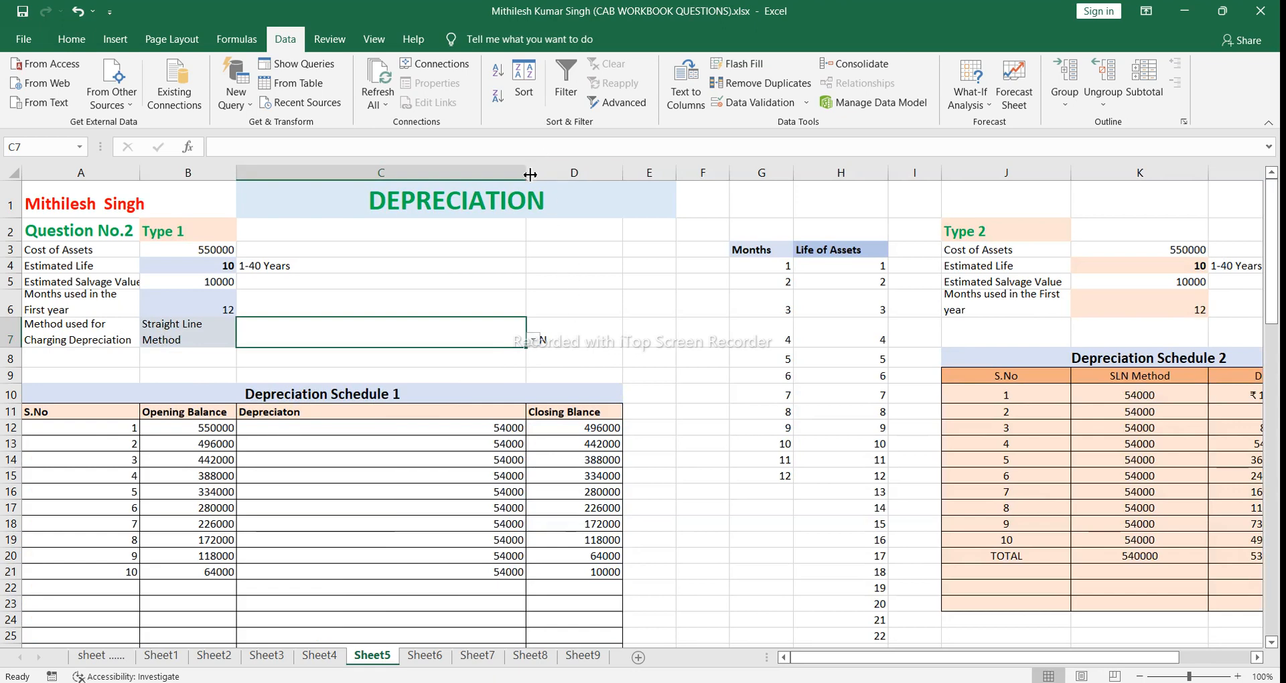
{"action": "left_click_drag", "start_coordinate": [528, 175], "coordinate": [275, 170]}
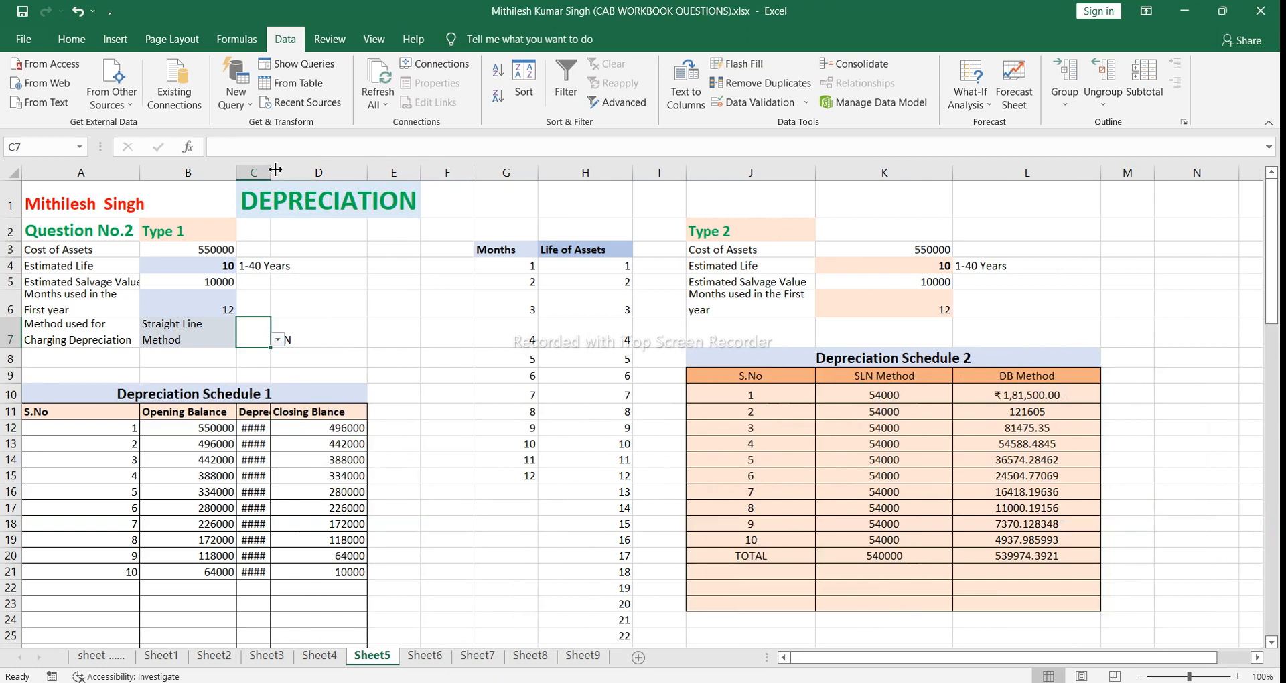
{"action": "left_click_drag", "start_coordinate": [273, 176], "coordinate": [297, 172]}
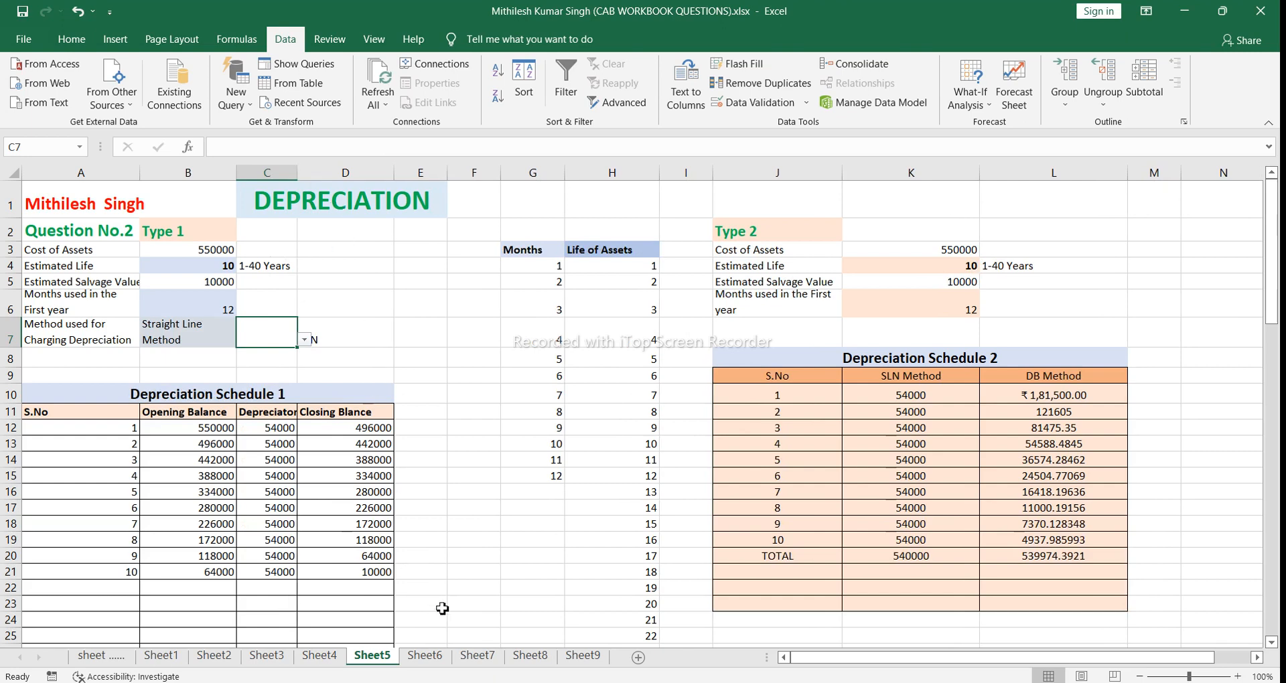
{"action": "mouse_move", "coordinate": [594, 682]}
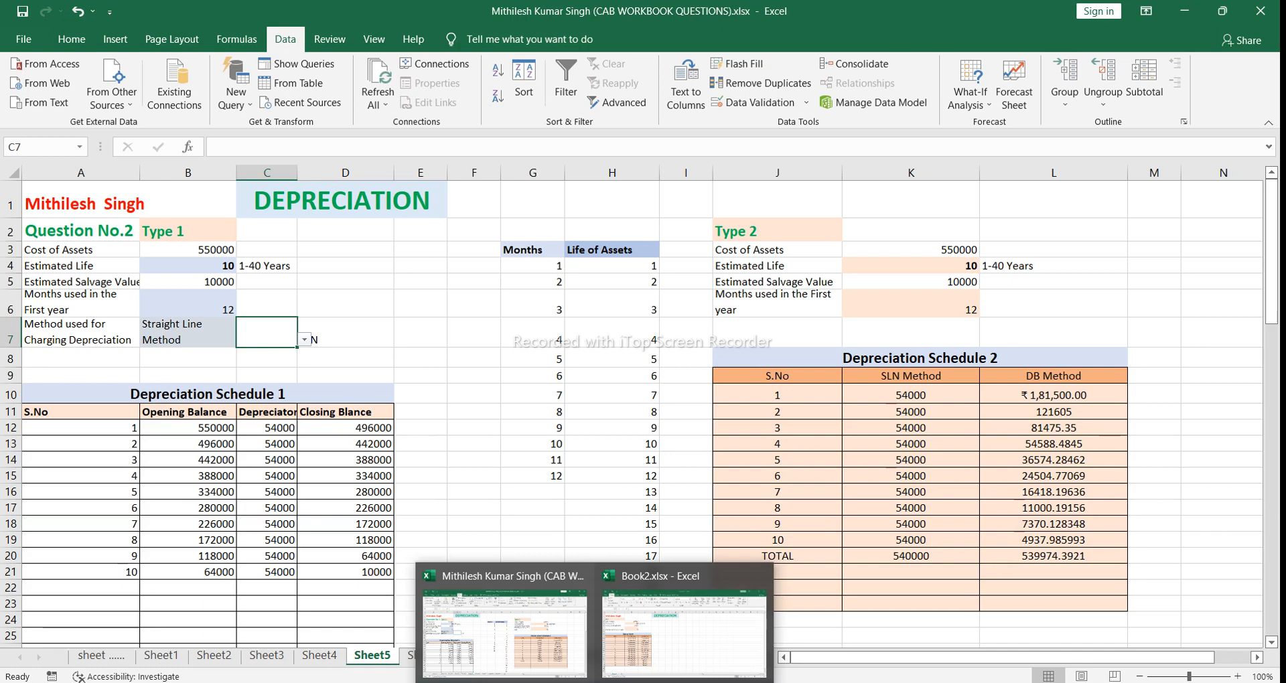
{"action": "left_click", "coordinate": [627, 656]}
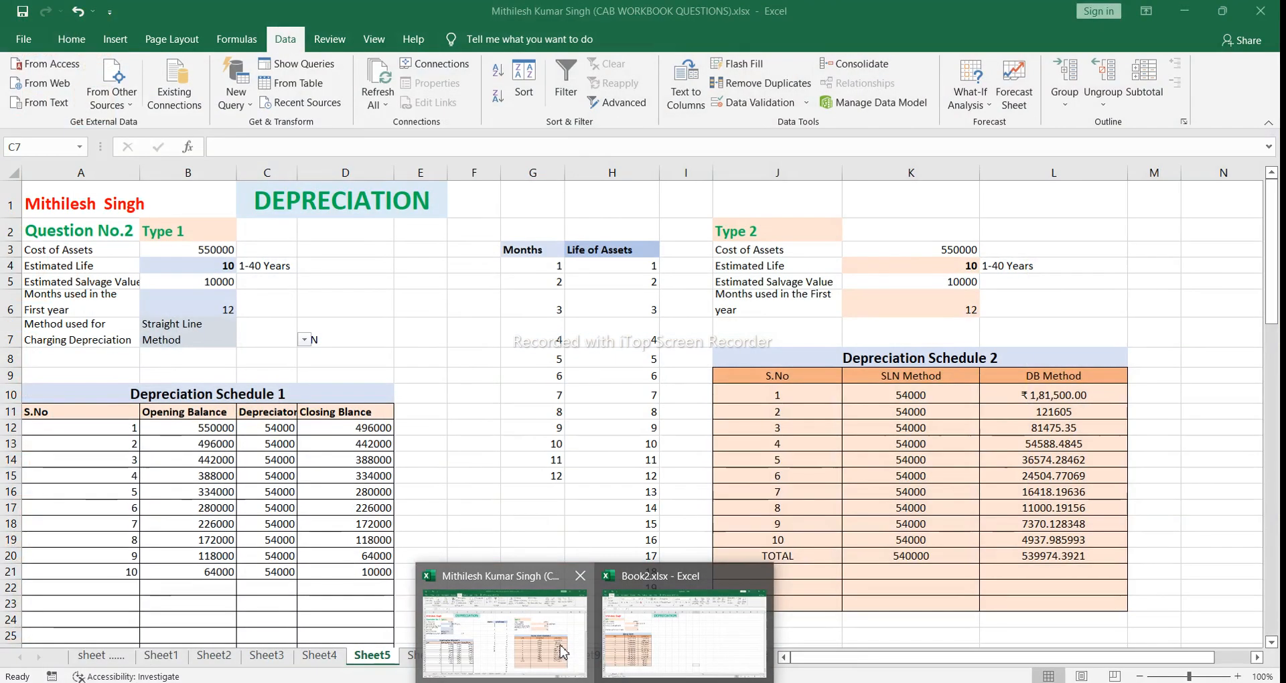
{"action": "left_click", "coordinate": [561, 652]}
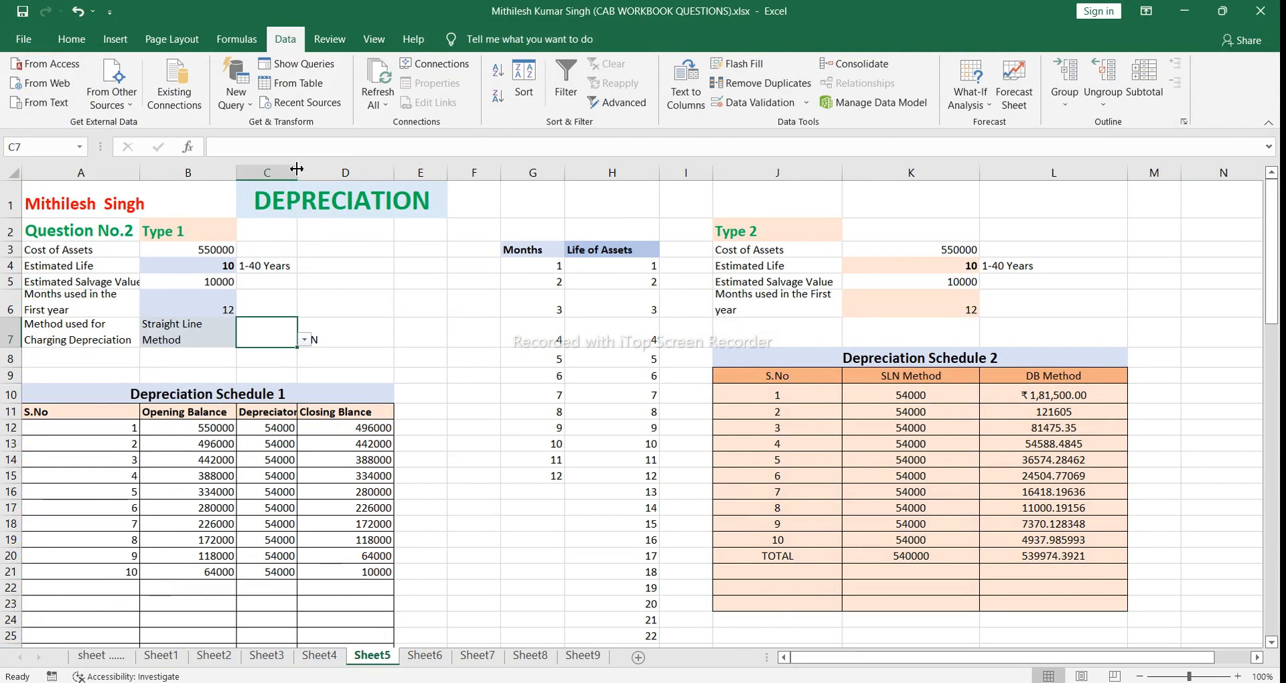
Step: Readjust column C's width so the whole Depreciaton heading and its amounts fit
{"action": "left_click_drag", "start_coordinate": [297, 169], "coordinate": [270, 168]}
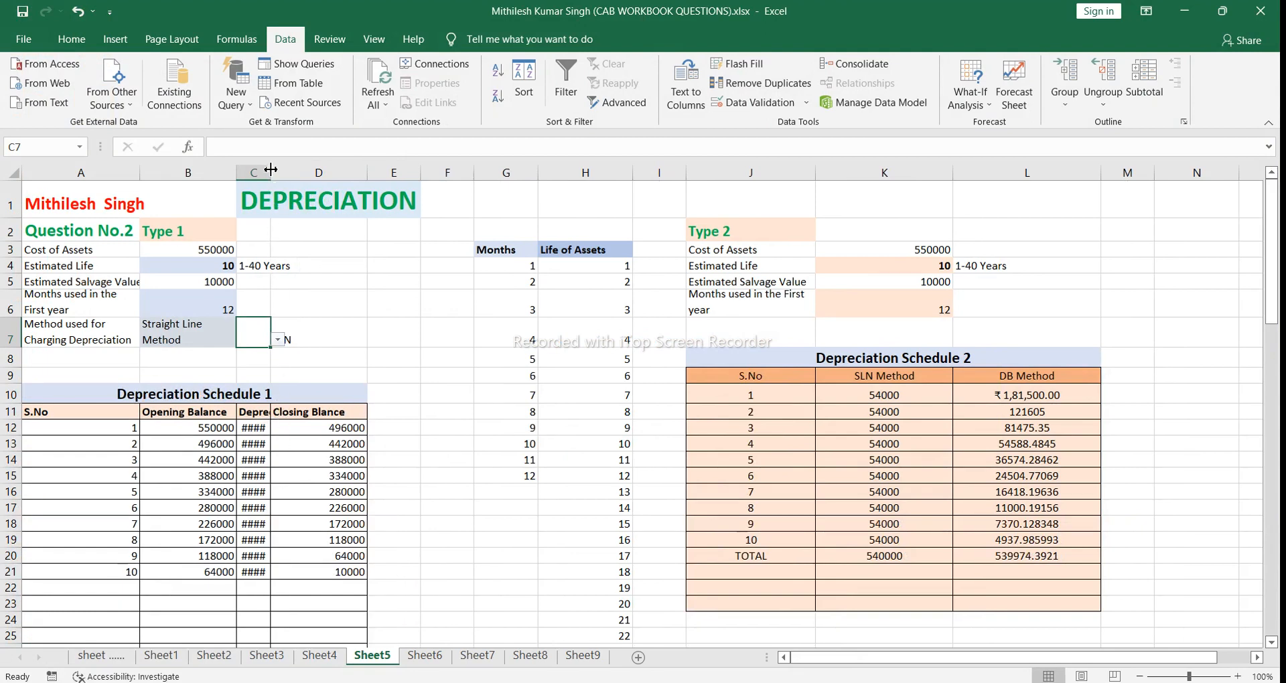
{"action": "left_click_drag", "start_coordinate": [271, 168], "coordinate": [303, 172]}
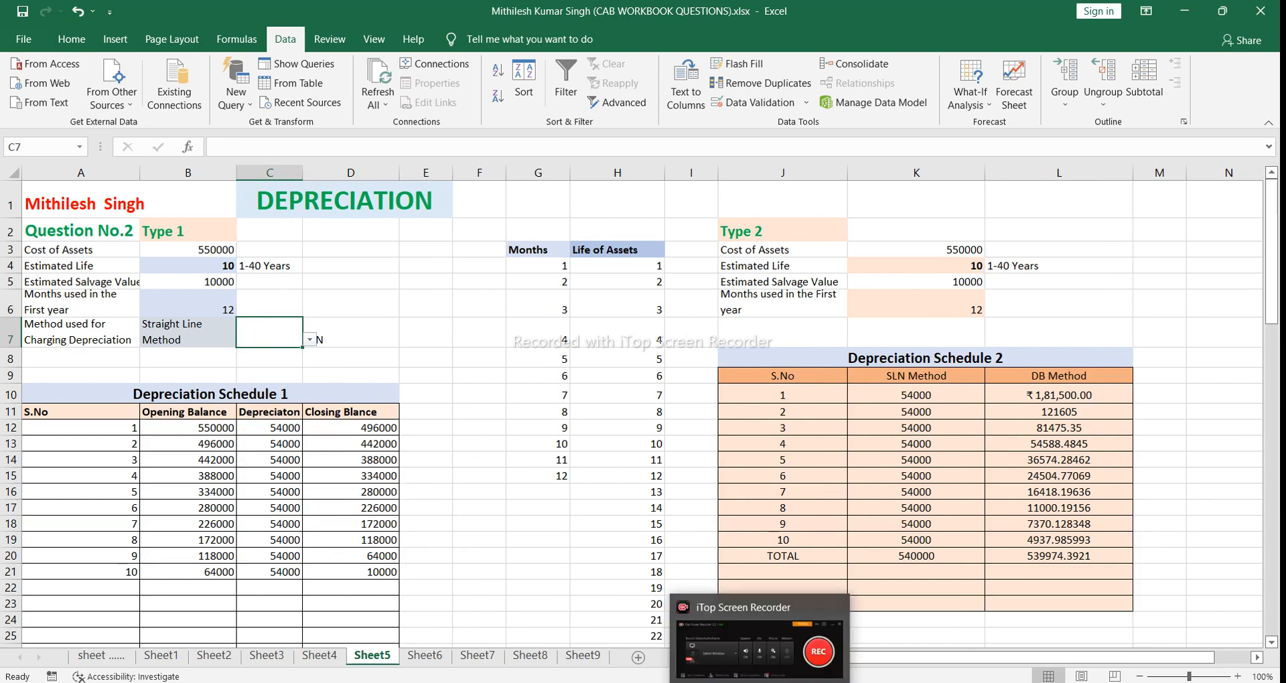
Step: Switch to the Depreciation.pptx presentation in PowerPoint to view the keyboard picture on slide 5
{"action": "mouse_move", "coordinate": [801, 680]}
{"action": "left_click", "coordinate": [814, 635]}
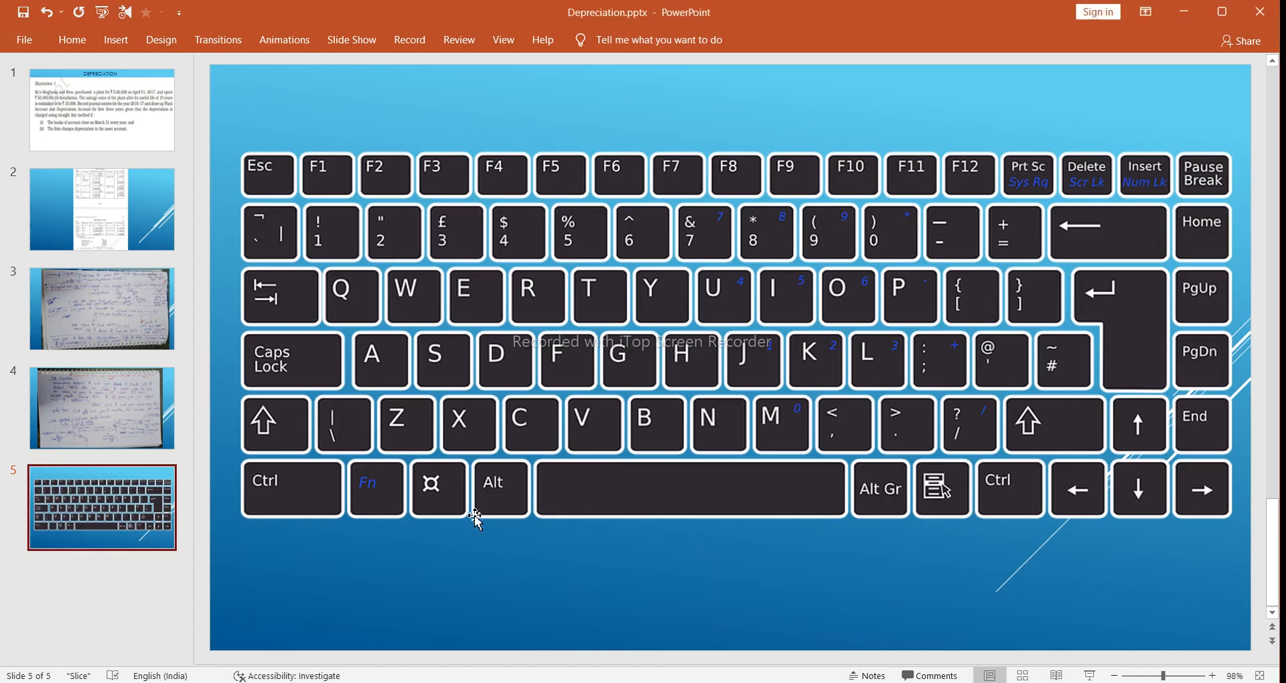